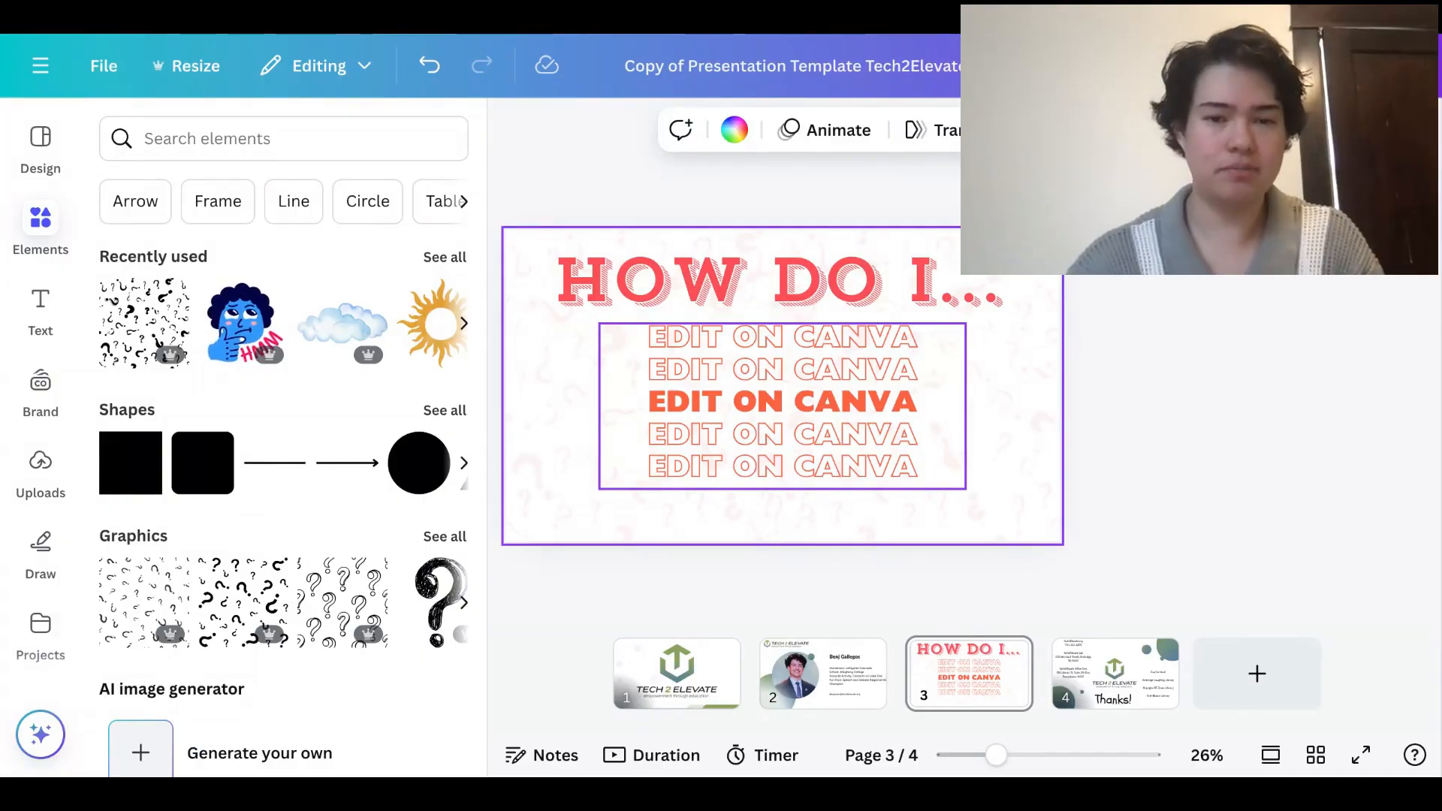
# Move the grouped EDIT ON CANVA text lines up to just beneath the HOW DO I... title and ungroup them
pyautogui.moveTo(830, 448)
pyautogui.mouseDown()
pyautogui.moveTo(769, 479)
pyautogui.moveTo(850, 494)
pyautogui.moveTo(837, 448)
pyautogui.moveTo(863, 489)
pyautogui.moveTo(827, 444)
pyautogui.moveTo(802, 449)
pyautogui.moveTo(846, 453)
pyautogui.moveTo(819, 448)
pyautogui.moveTo(831, 448)
pyautogui.mouseUp()
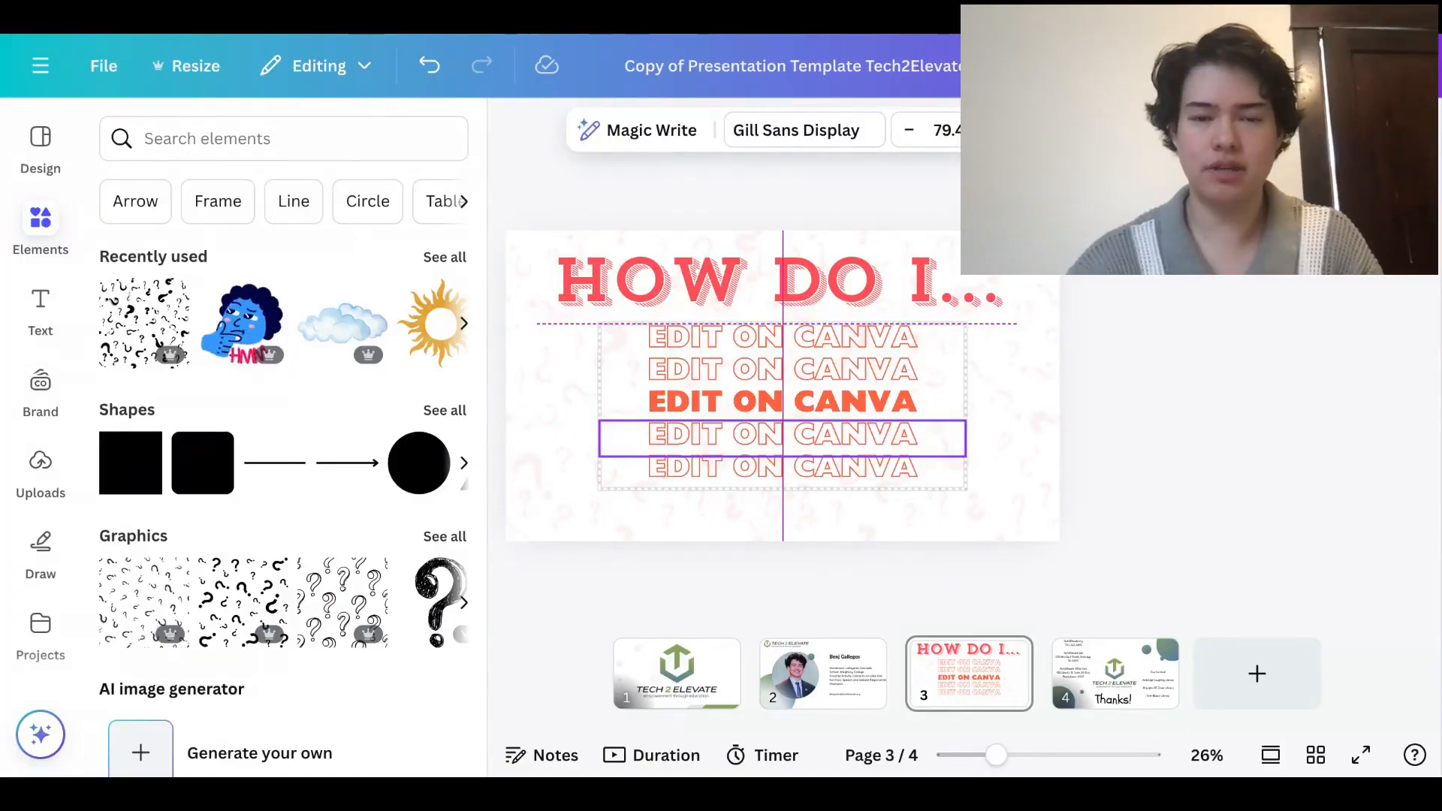
pyautogui.moveTo(829, 450); pyautogui.dragTo(828, 429)
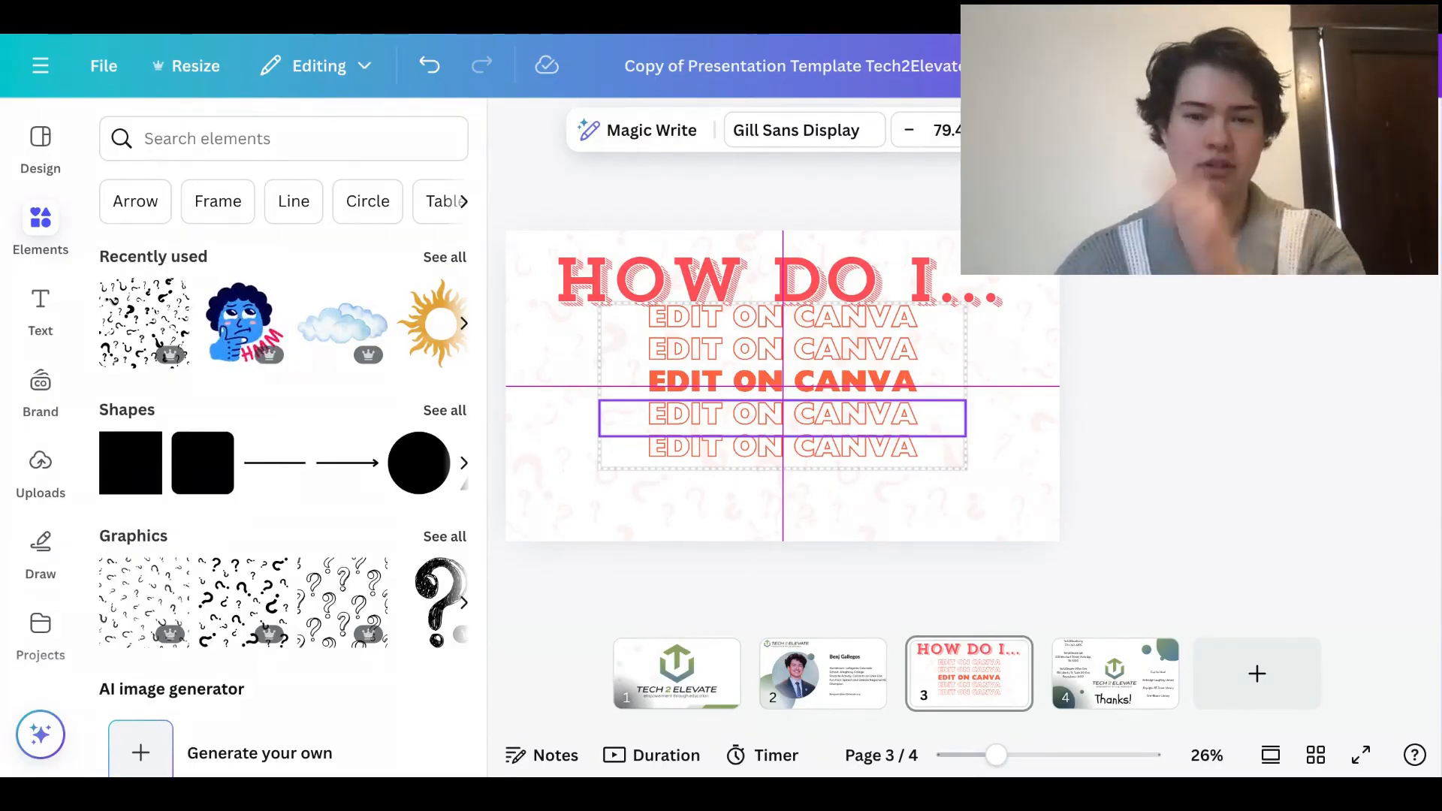
pyautogui.moveTo(828, 429); pyautogui.dragTo(828, 429)
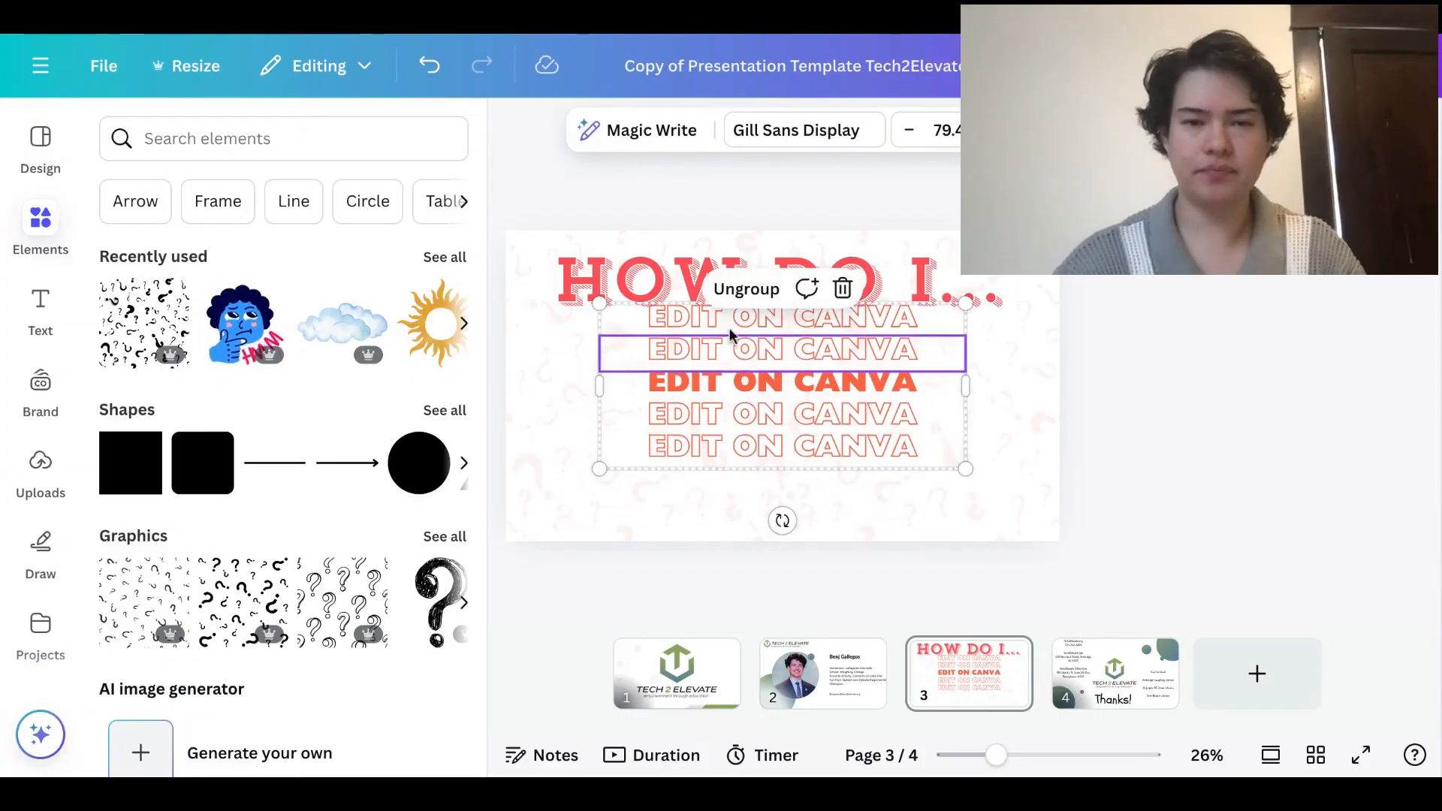
pyautogui.click(748, 287)
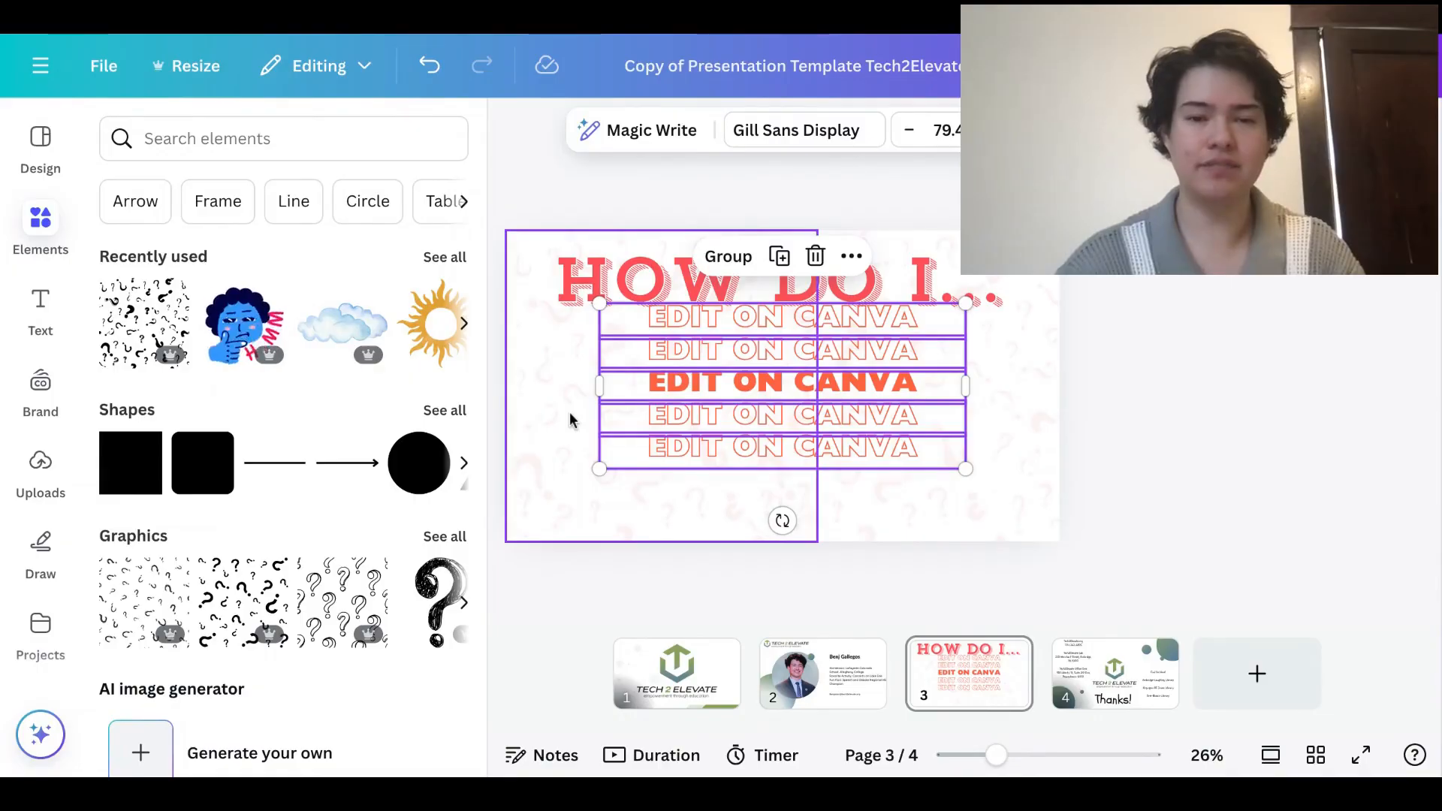
# Shift the question-mark graphic on the slide's left half slightly outward and recolour it light grey #DDD3D3
pyautogui.moveTo(569, 419)
pyautogui.mouseDown()
pyautogui.moveTo(559, 589)
pyautogui.moveTo(564, 410)
pyautogui.mouseUp()
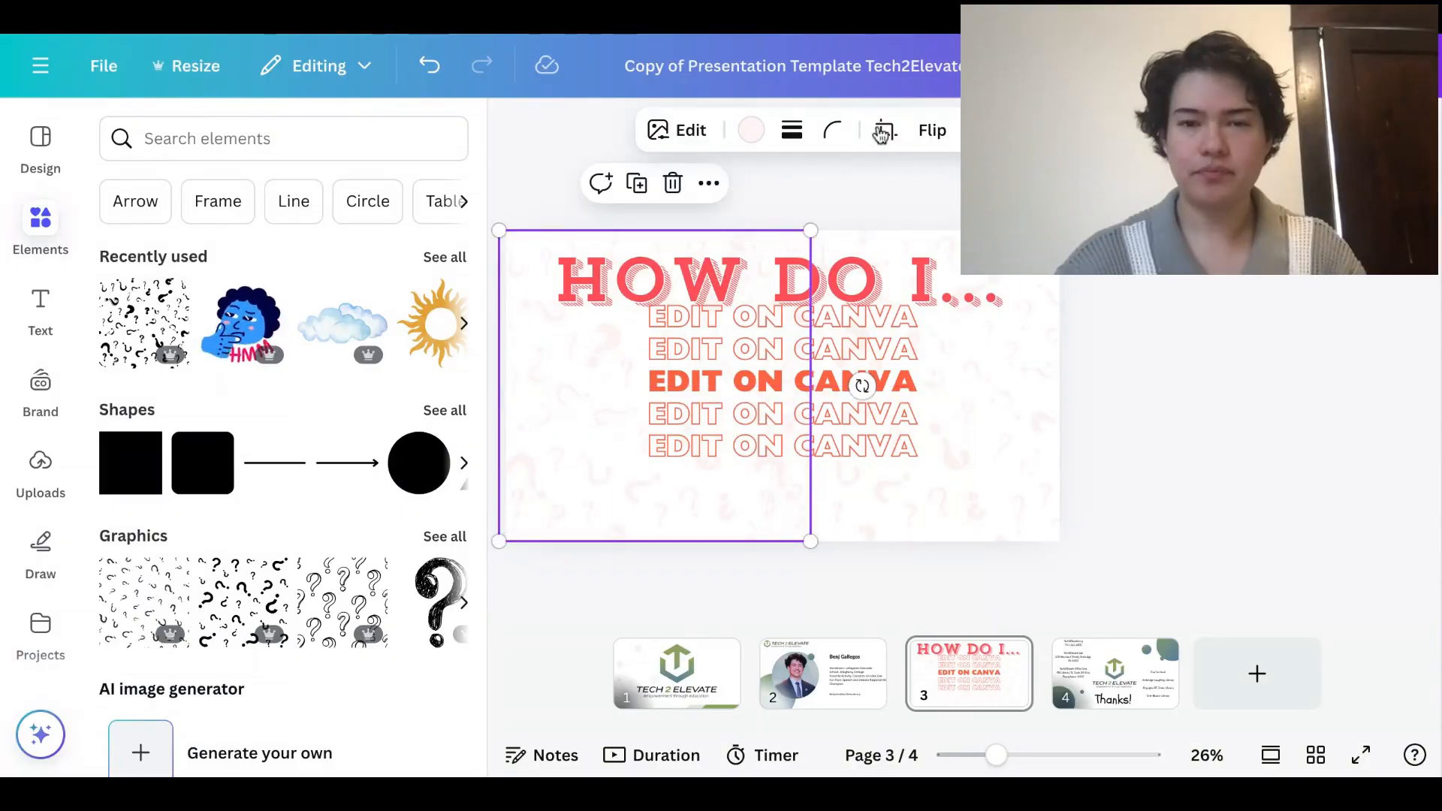
pyautogui.click(751, 130)
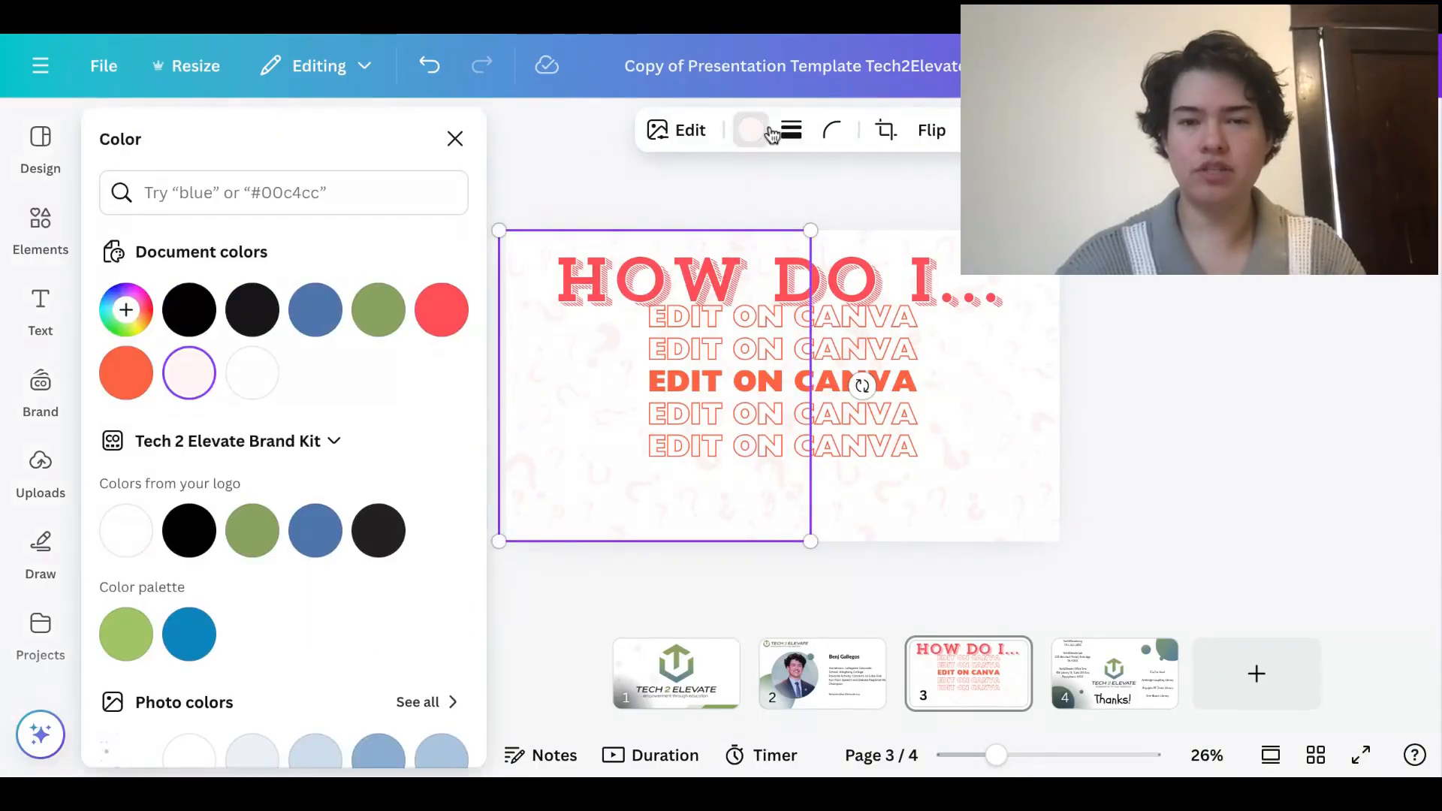
pyautogui.click(273, 317)
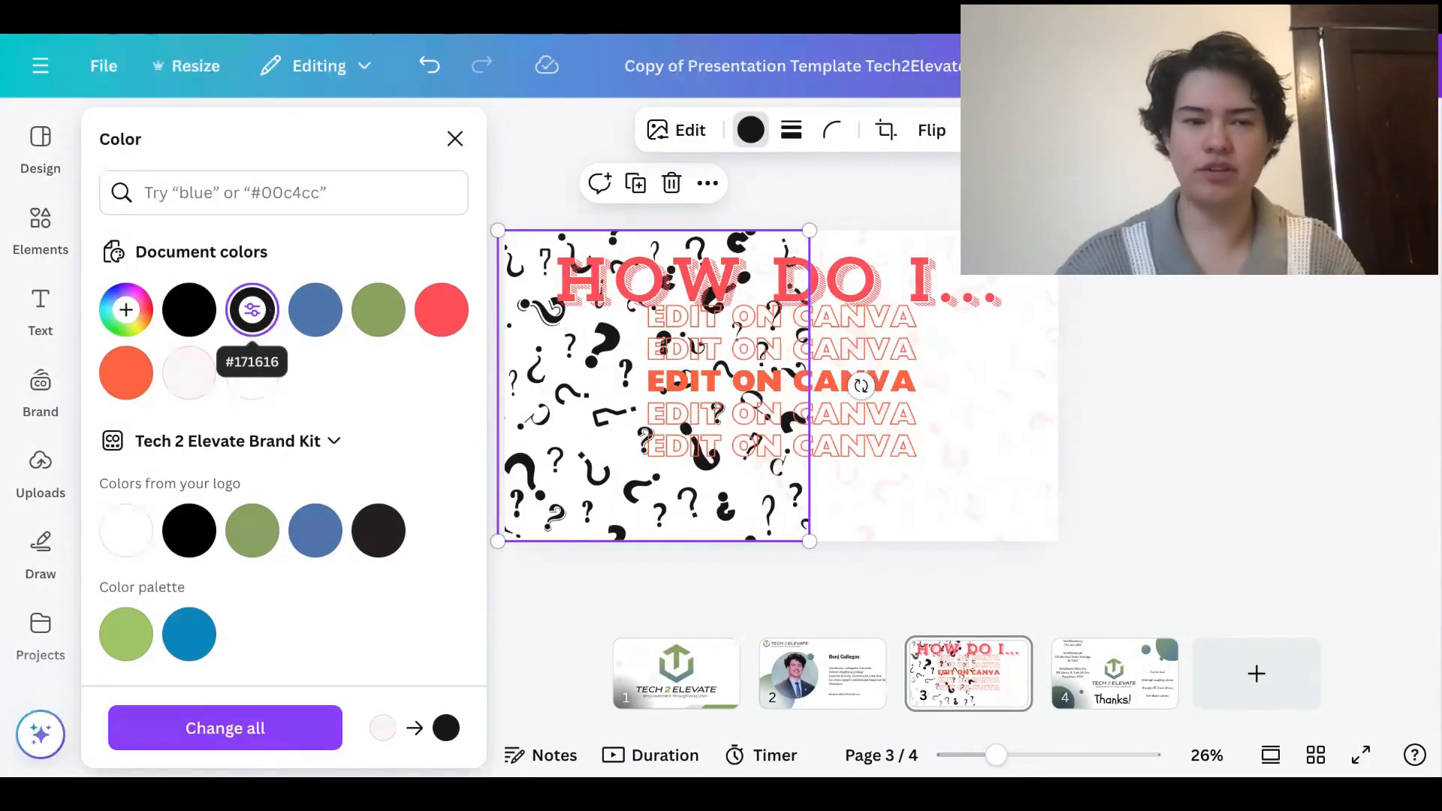
pyautogui.click(126, 311)
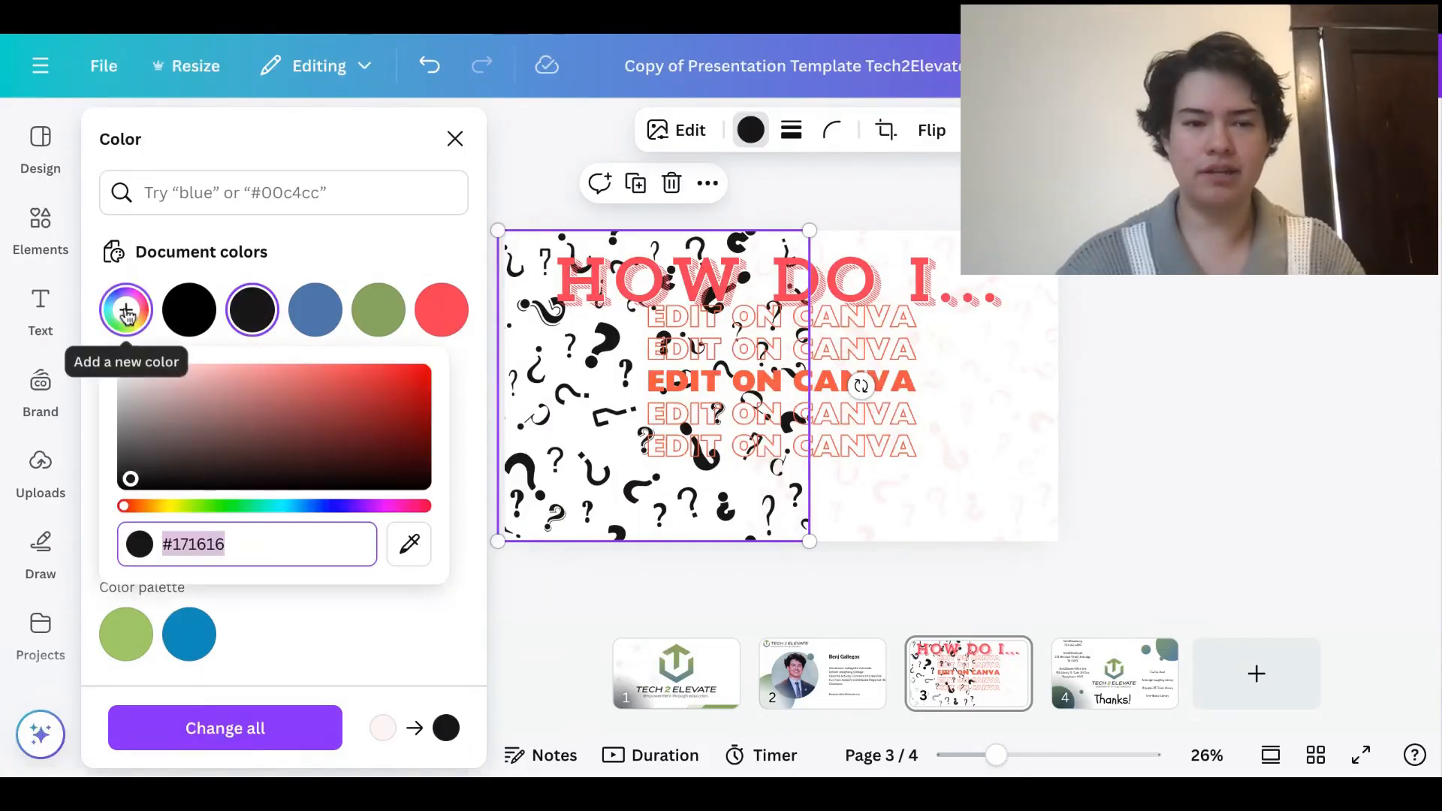
pyautogui.moveTo(131, 478); pyautogui.dragTo(130, 380)
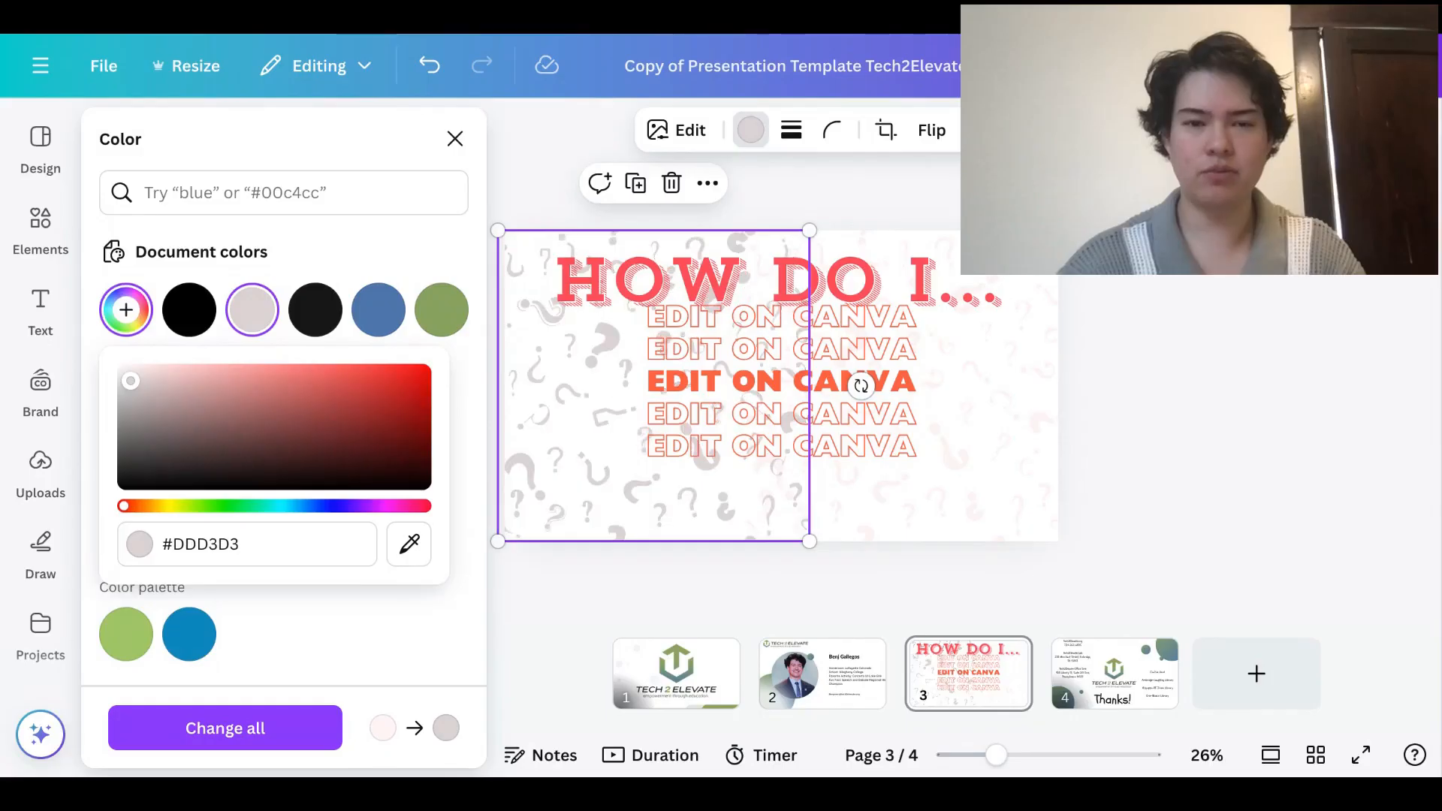
pyautogui.click(506, 326)
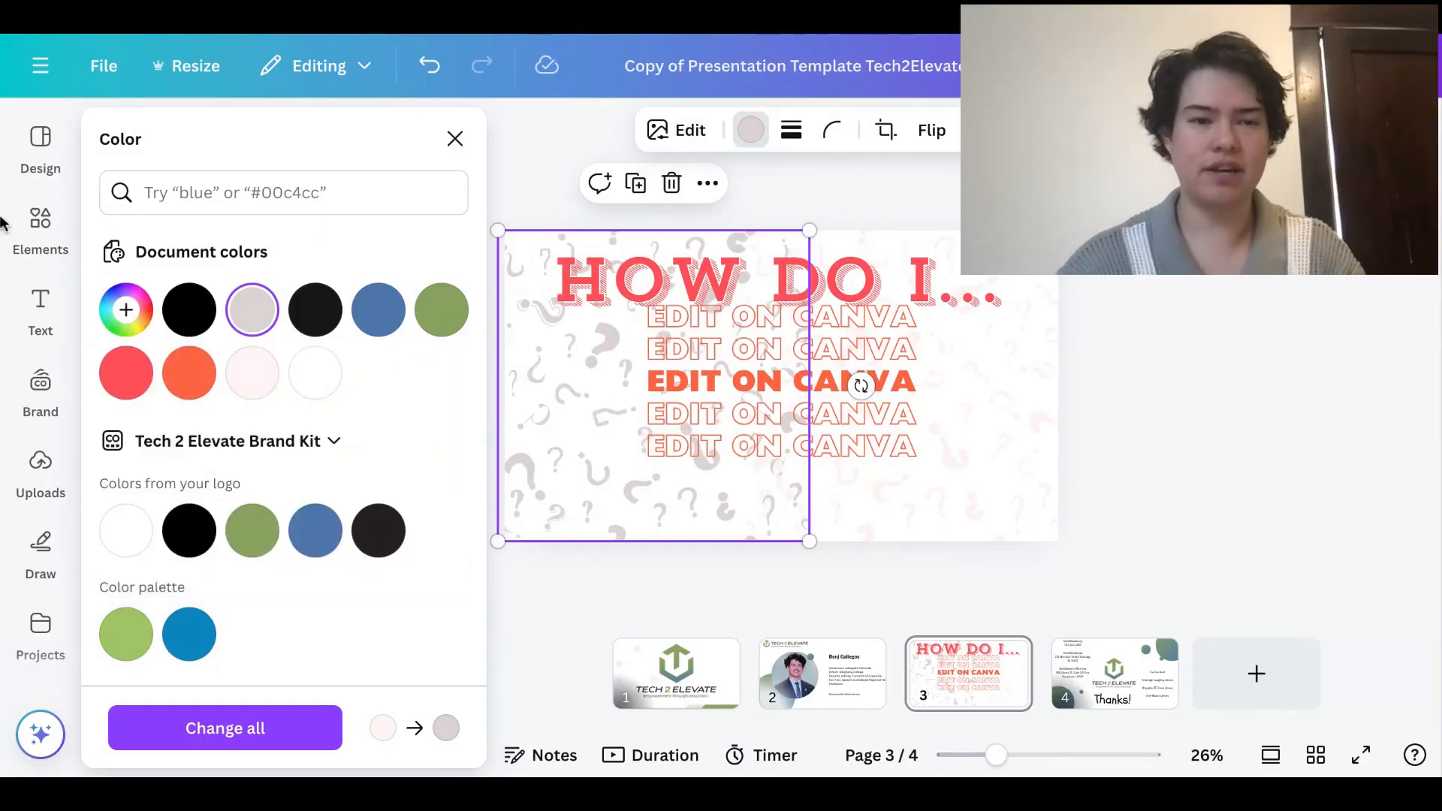
# Search the design elements for "dog" and browse the matching graphics
pyautogui.click(41, 224)
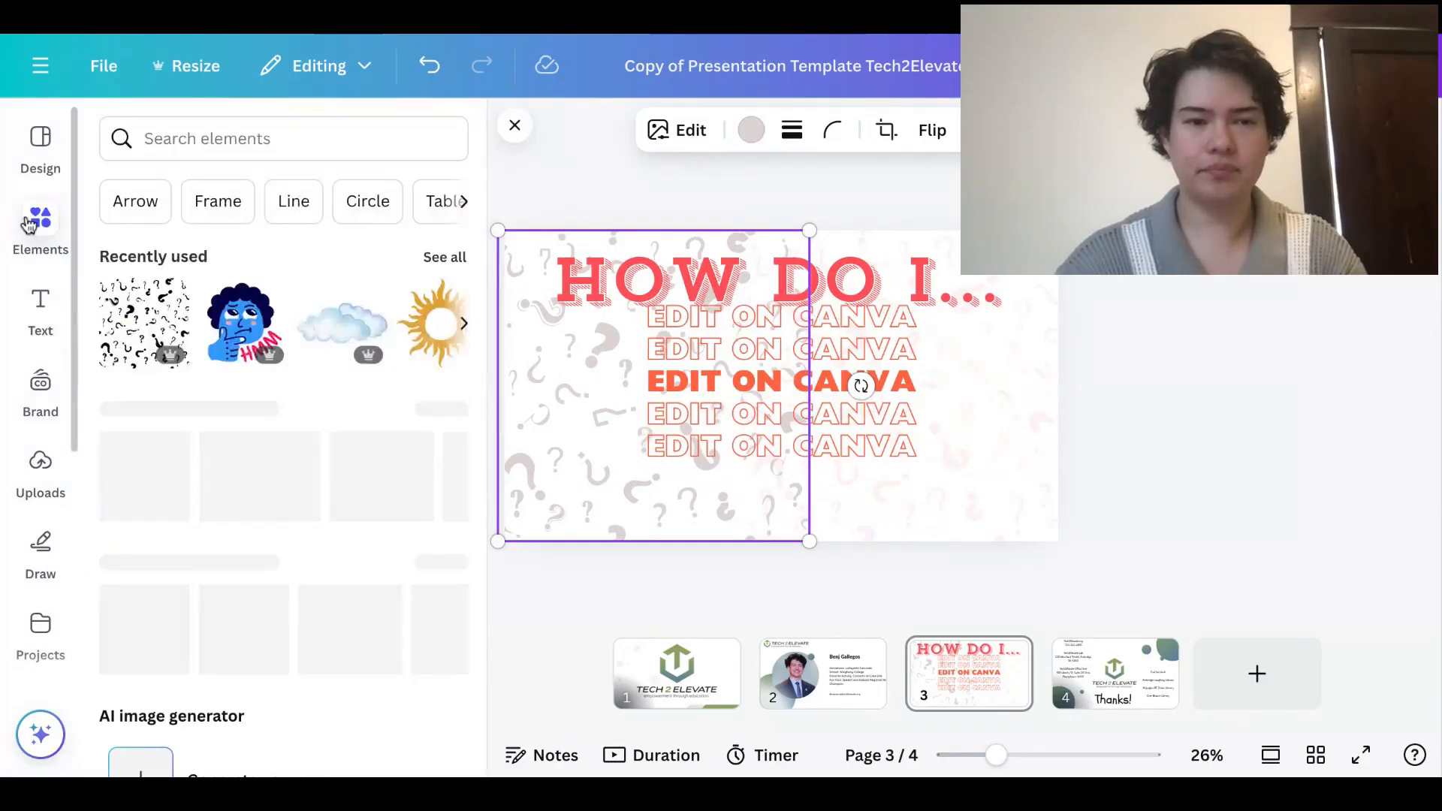
pyautogui.click(204, 132)
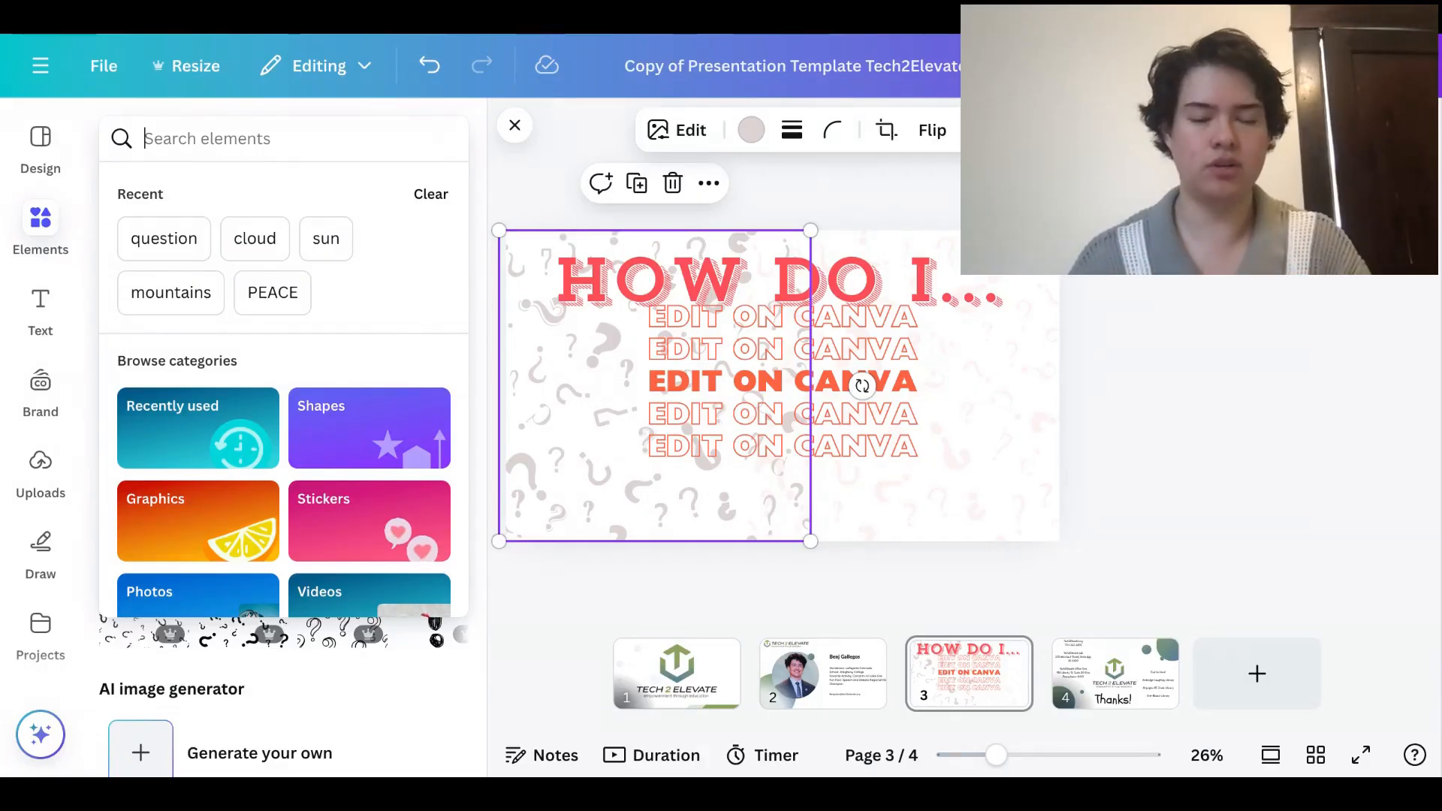
pyautogui.write('dog')
pyautogui.press('Return')
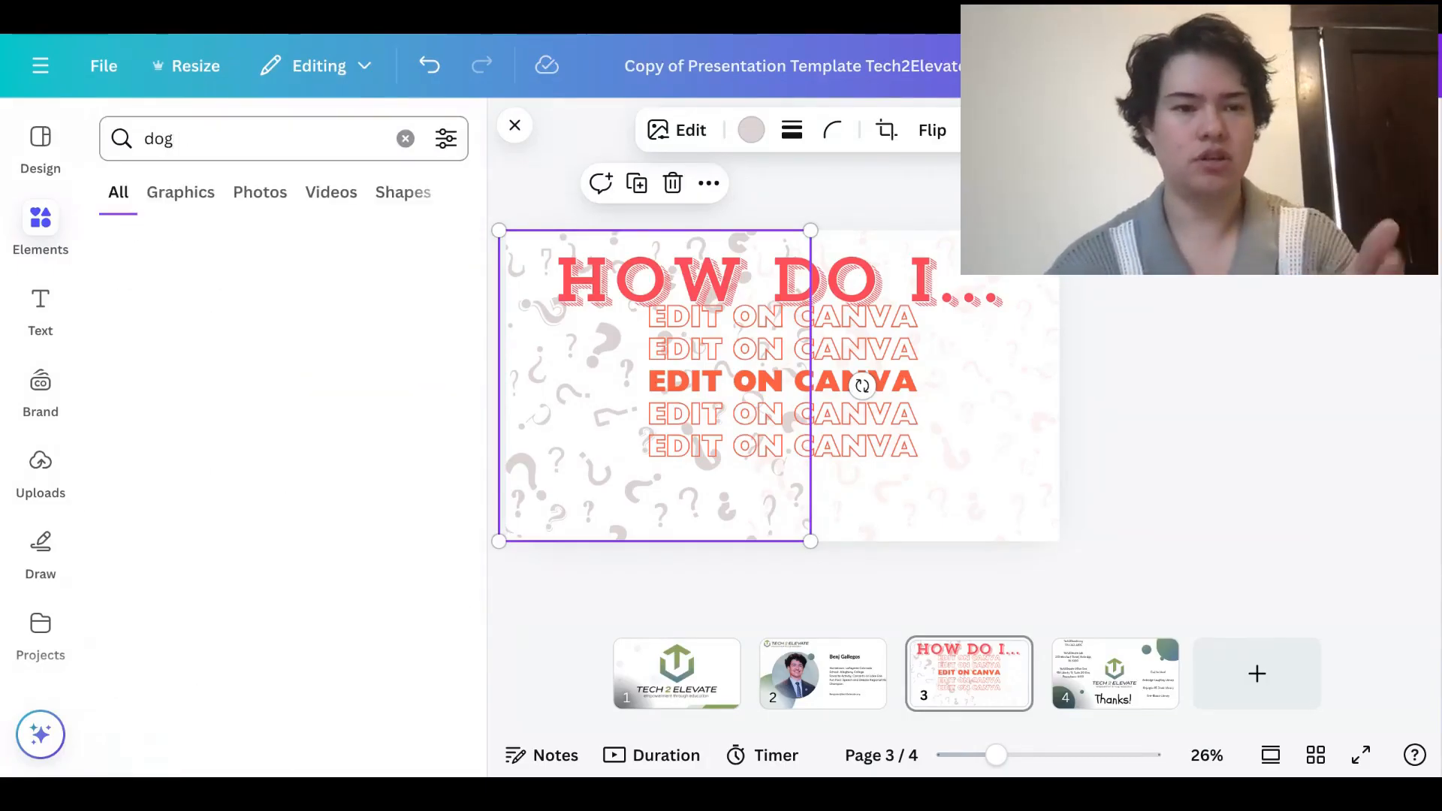
pyautogui.click(198, 193)
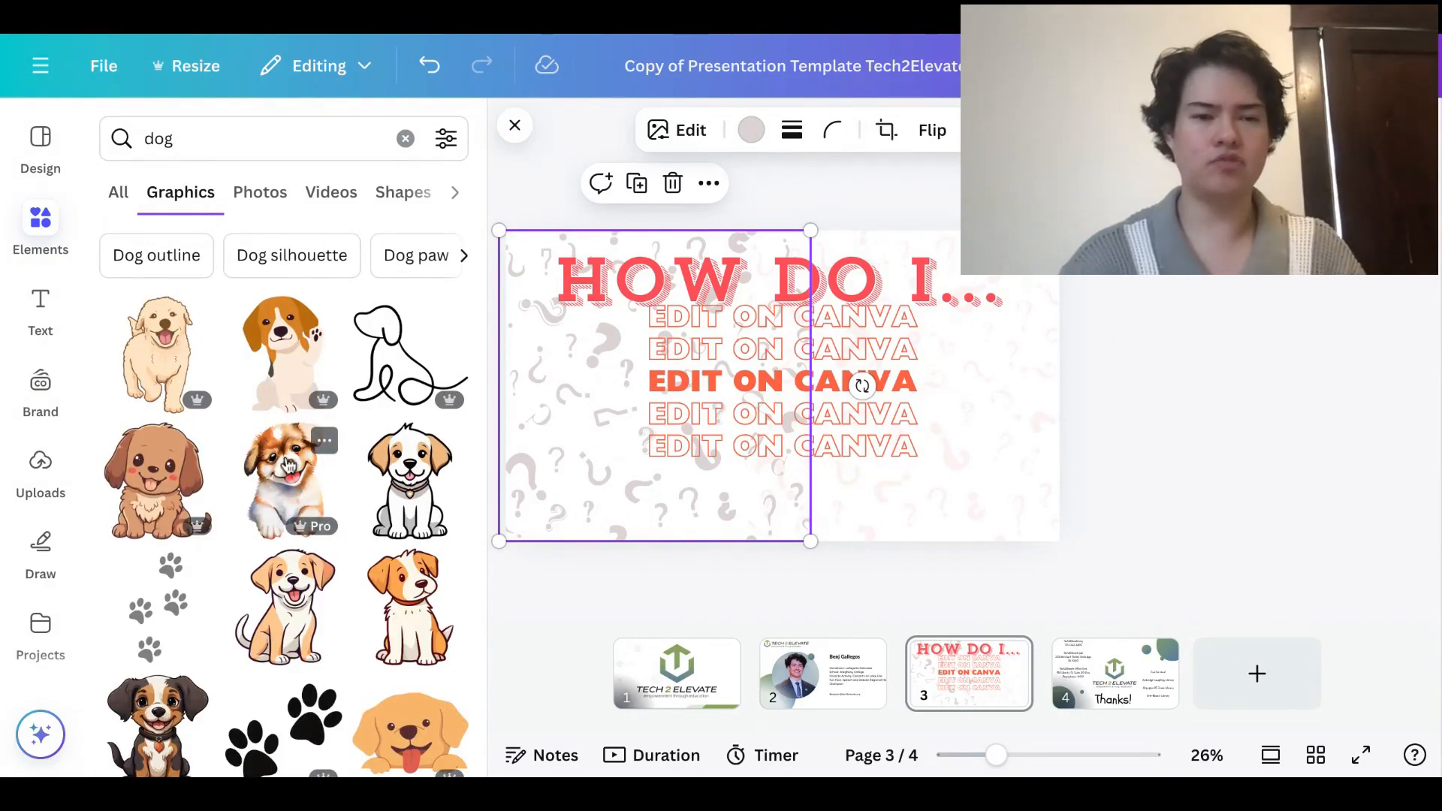
pyautogui.scroll(-10, 287, 466)
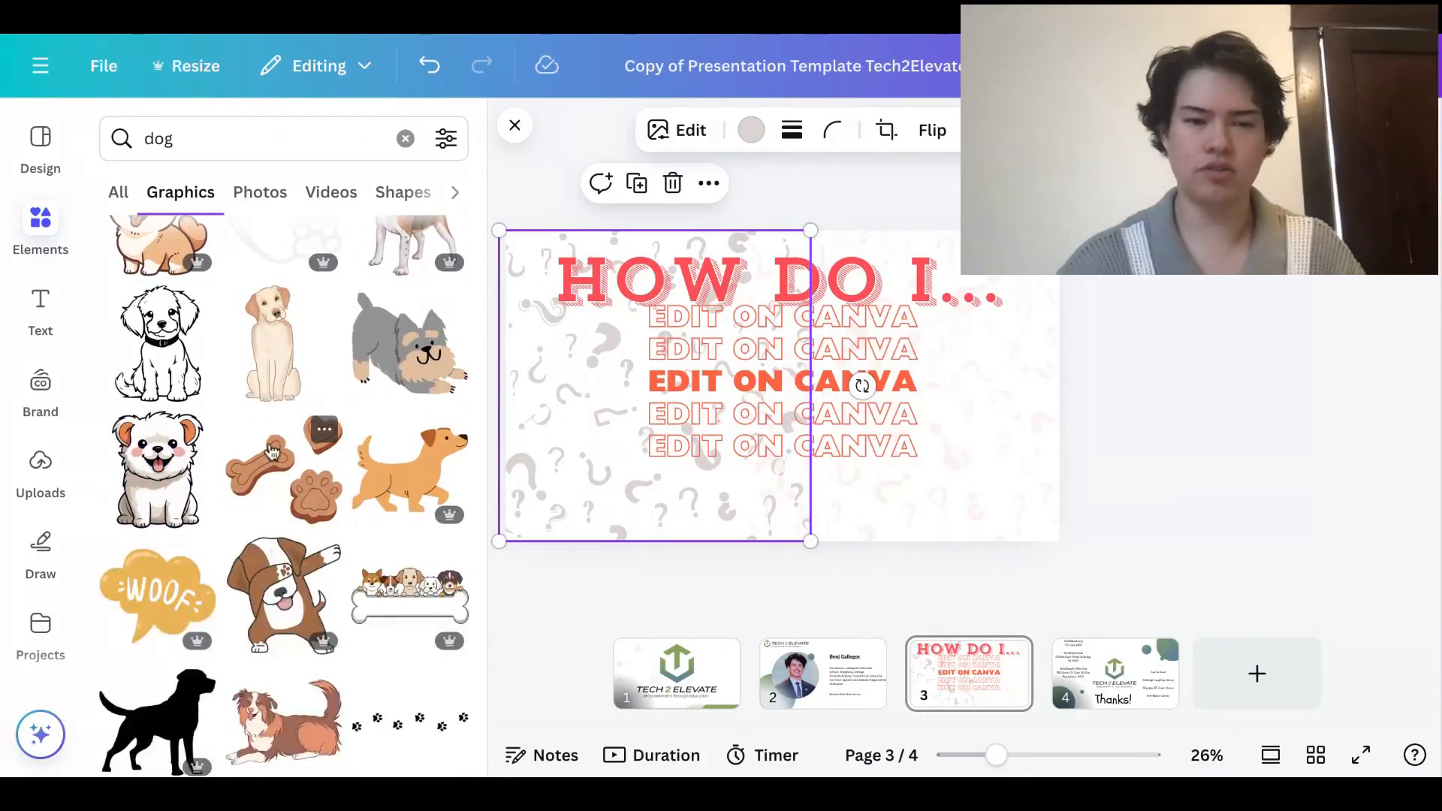
pyautogui.scroll(10, 263, 439)
# Browse the dog search results by media type, looking through the photos, videos and shapes
pyautogui.click(253, 191)
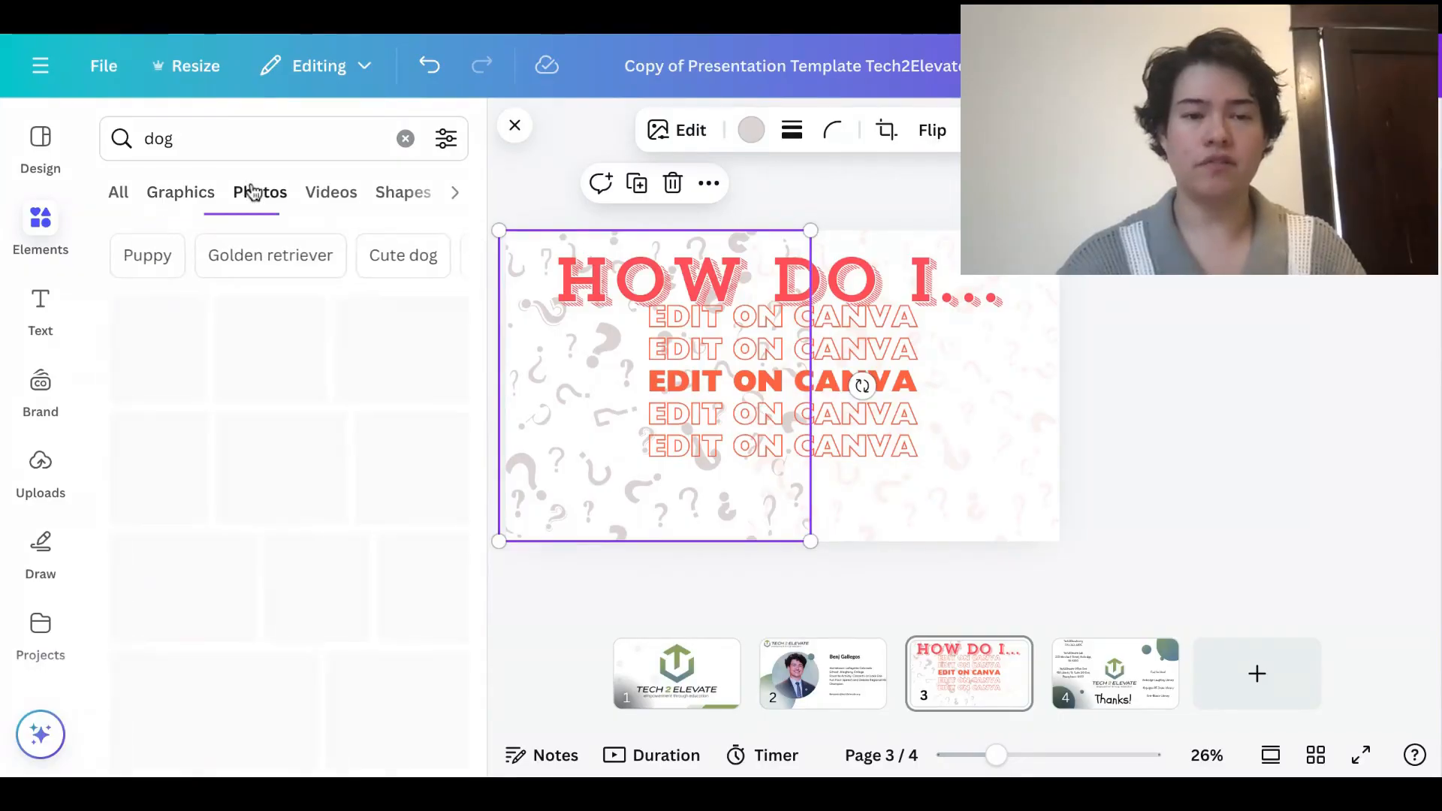
pyautogui.scroll(-3, 312, 371)
pyautogui.scroll(1, 311, 371)
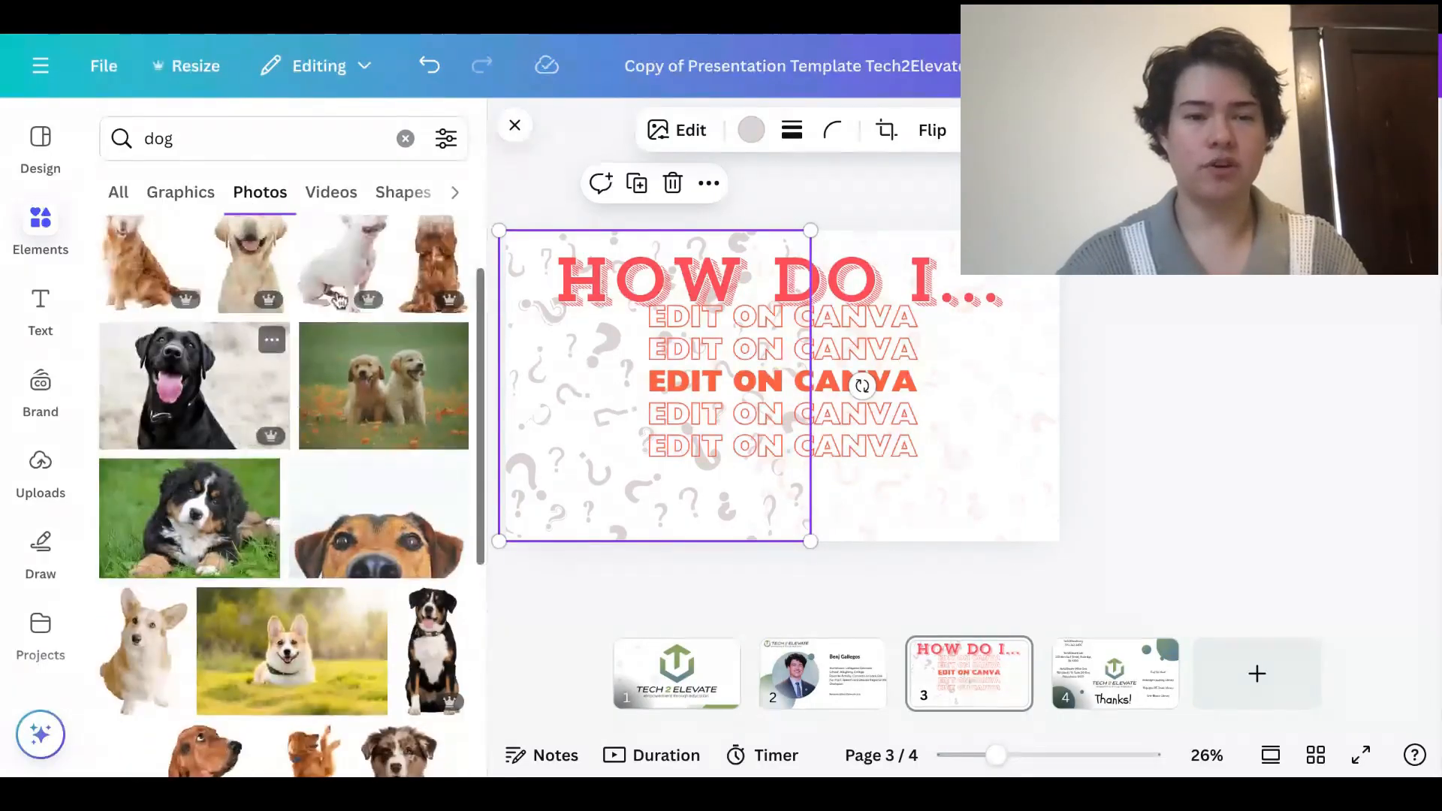
pyautogui.click(342, 197)
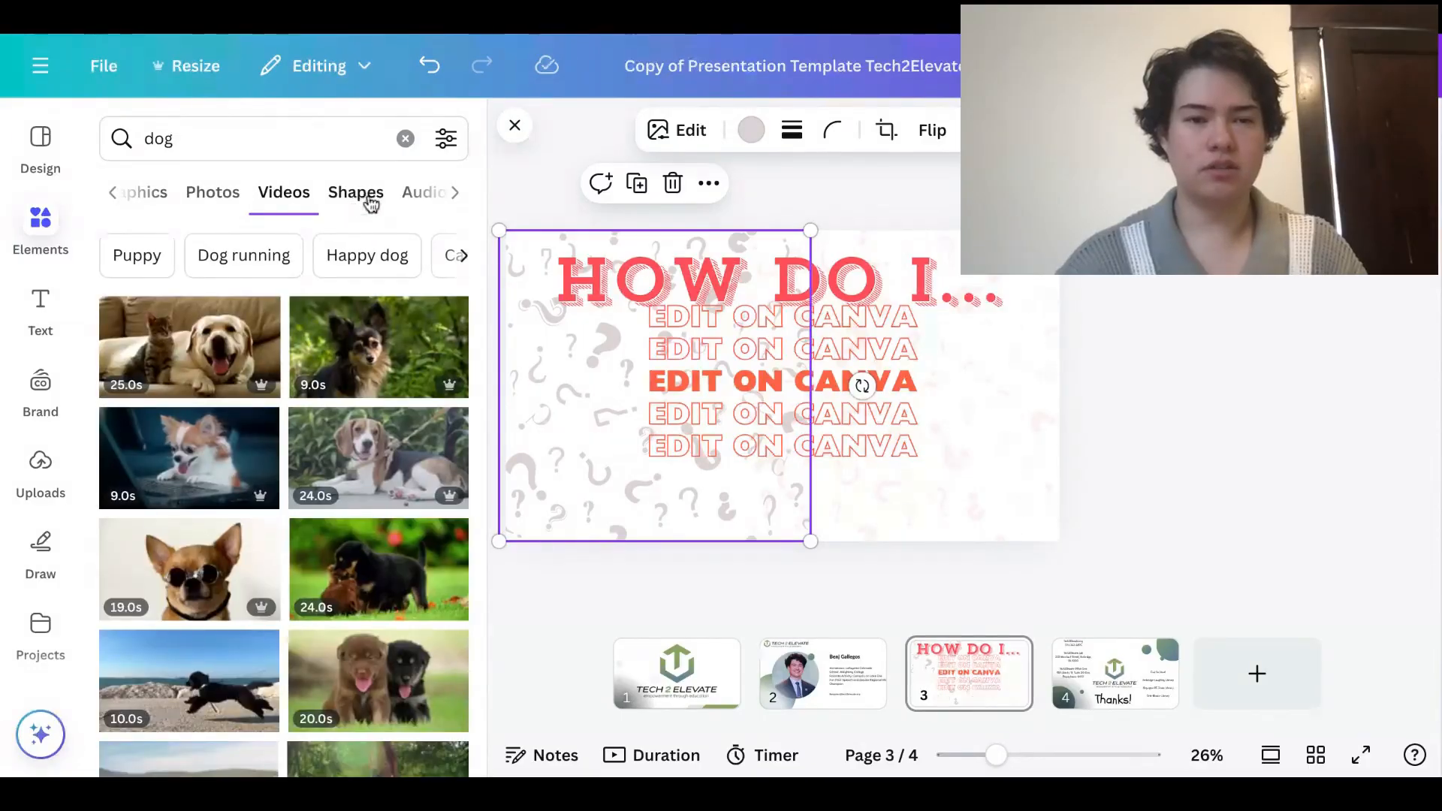
pyautogui.click(368, 199)
pyautogui.click(213, 193)
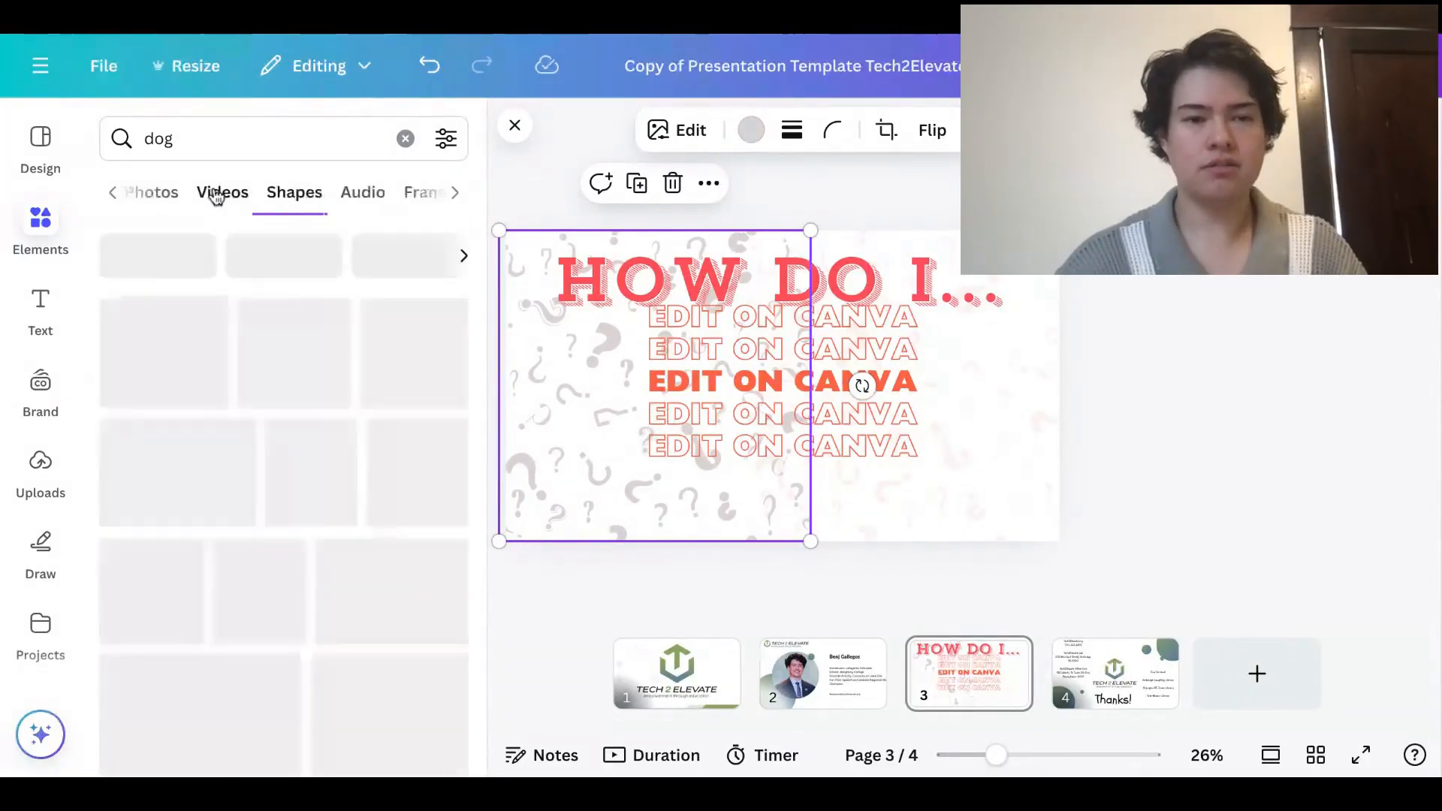
pyautogui.click(213, 194)
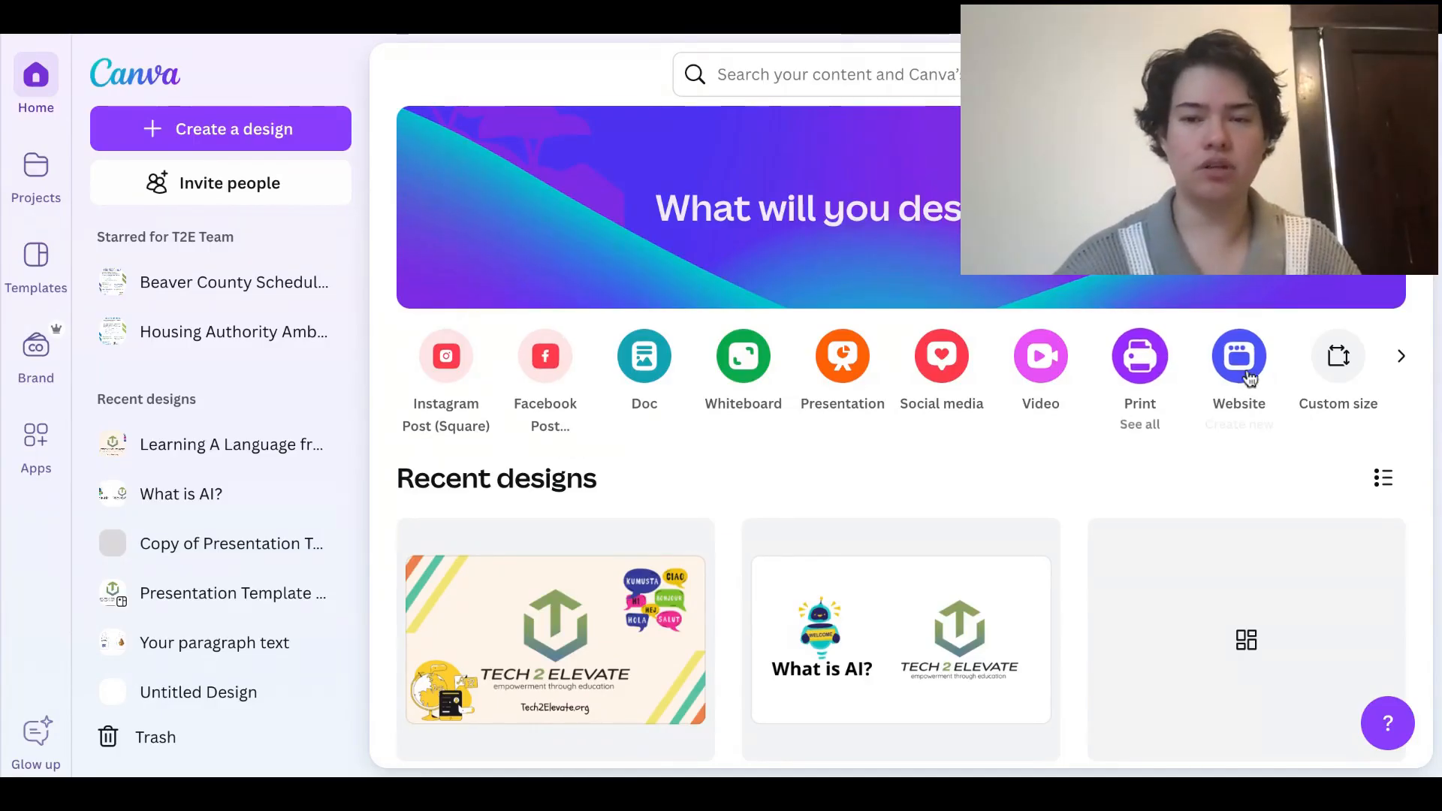
# Search from the home page for "flyer", limited to Canva Templates, and browse the resulting designs
pyautogui.click(1395, 360)
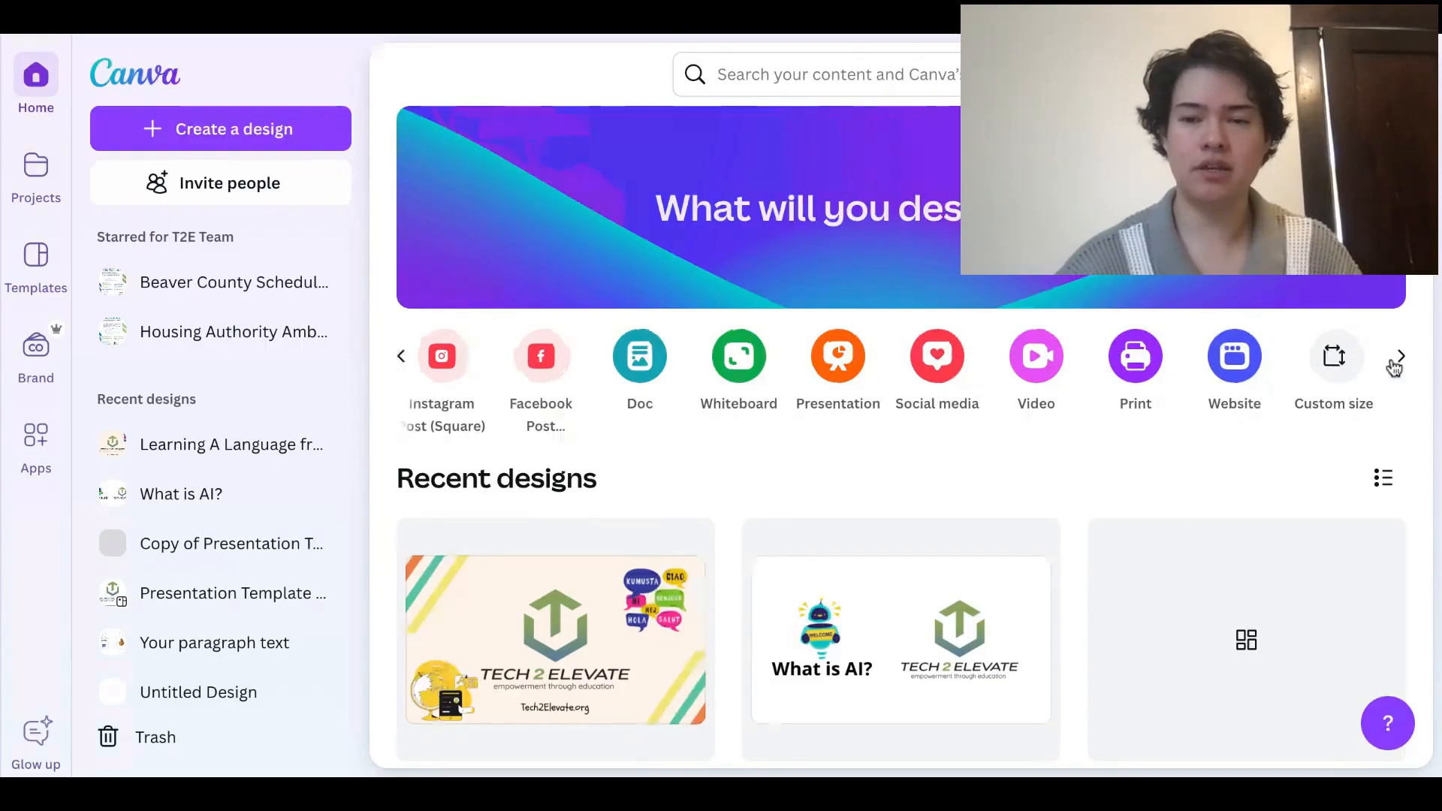
pyautogui.click(934, 90)
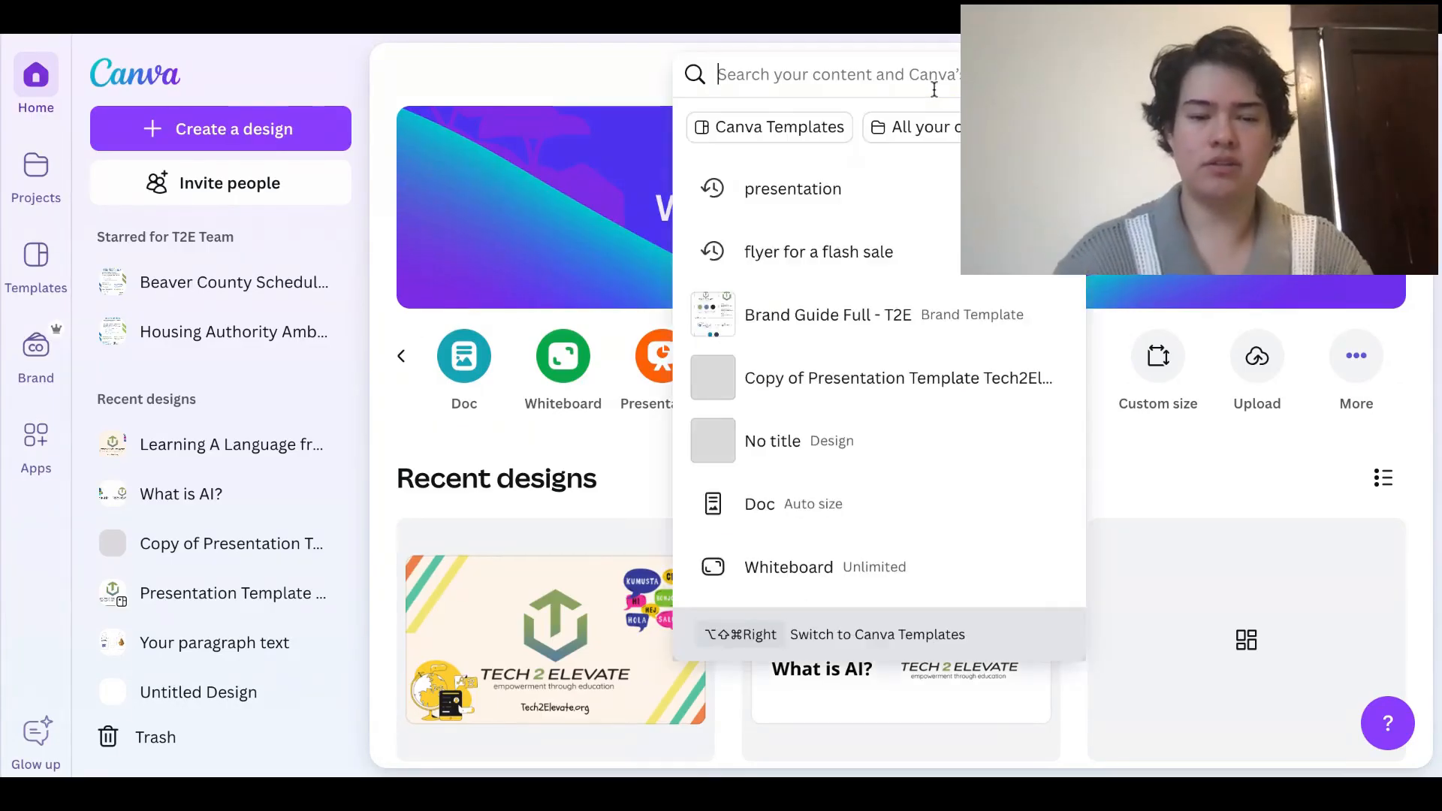
pyautogui.write('flyer')
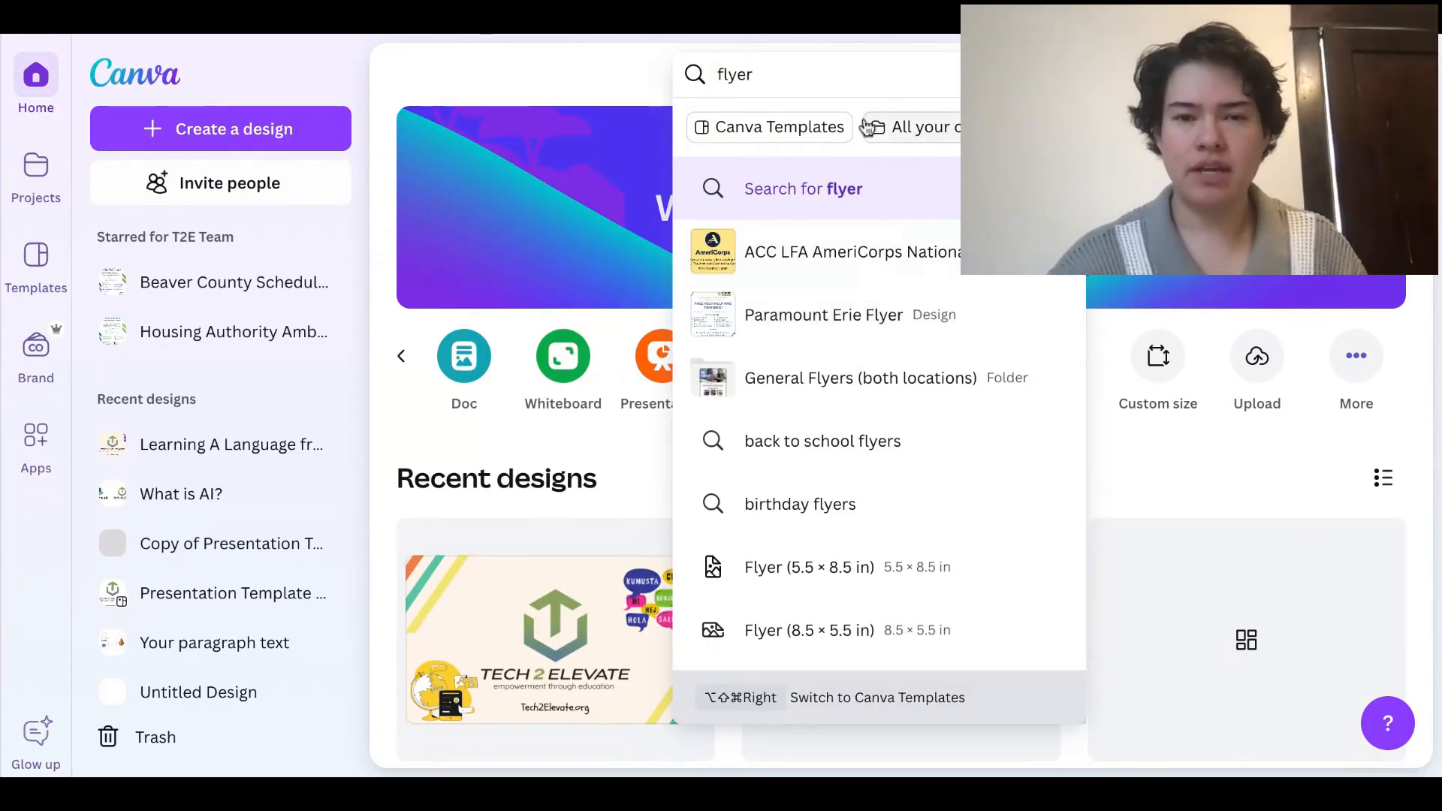
pyautogui.click(781, 128)
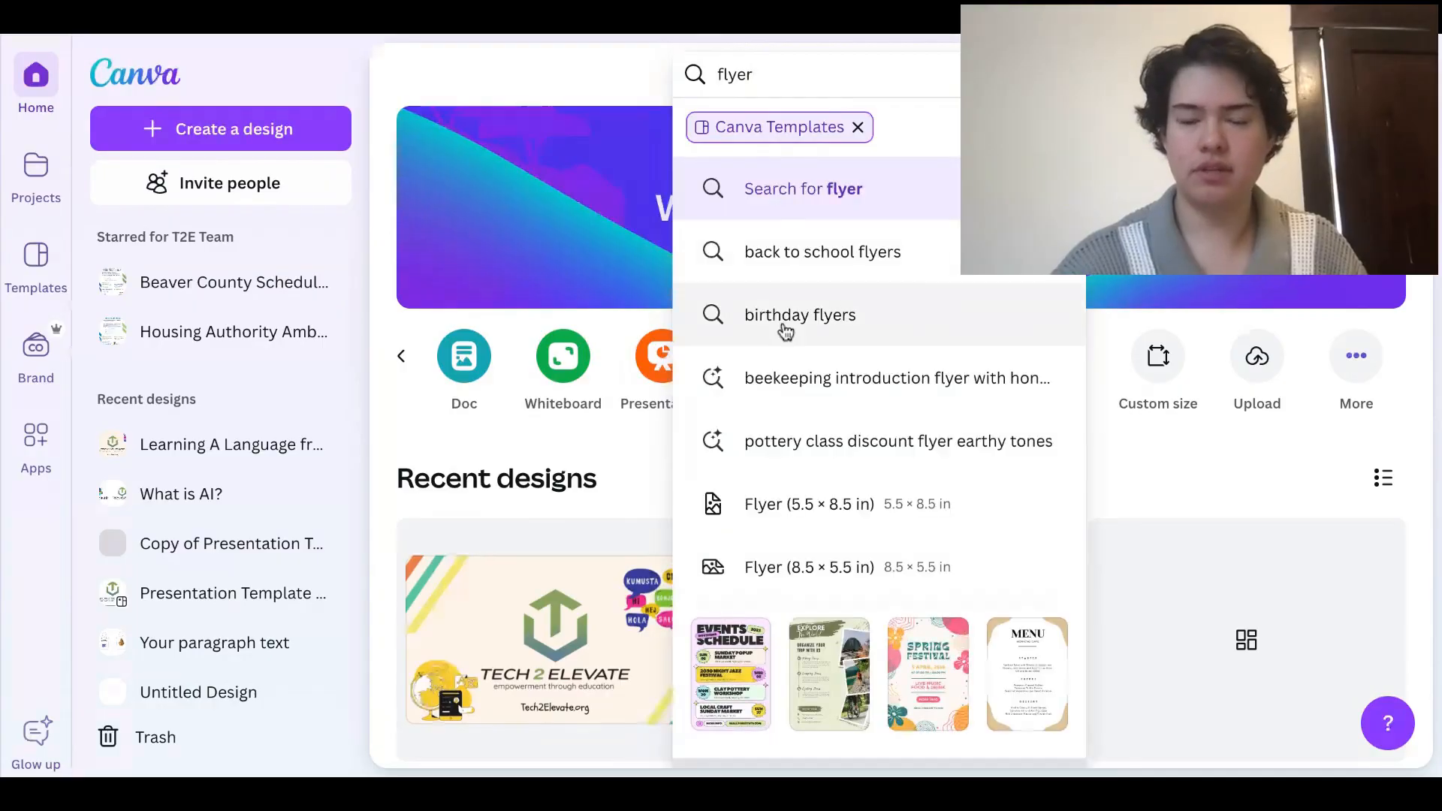
pyautogui.press('Return')
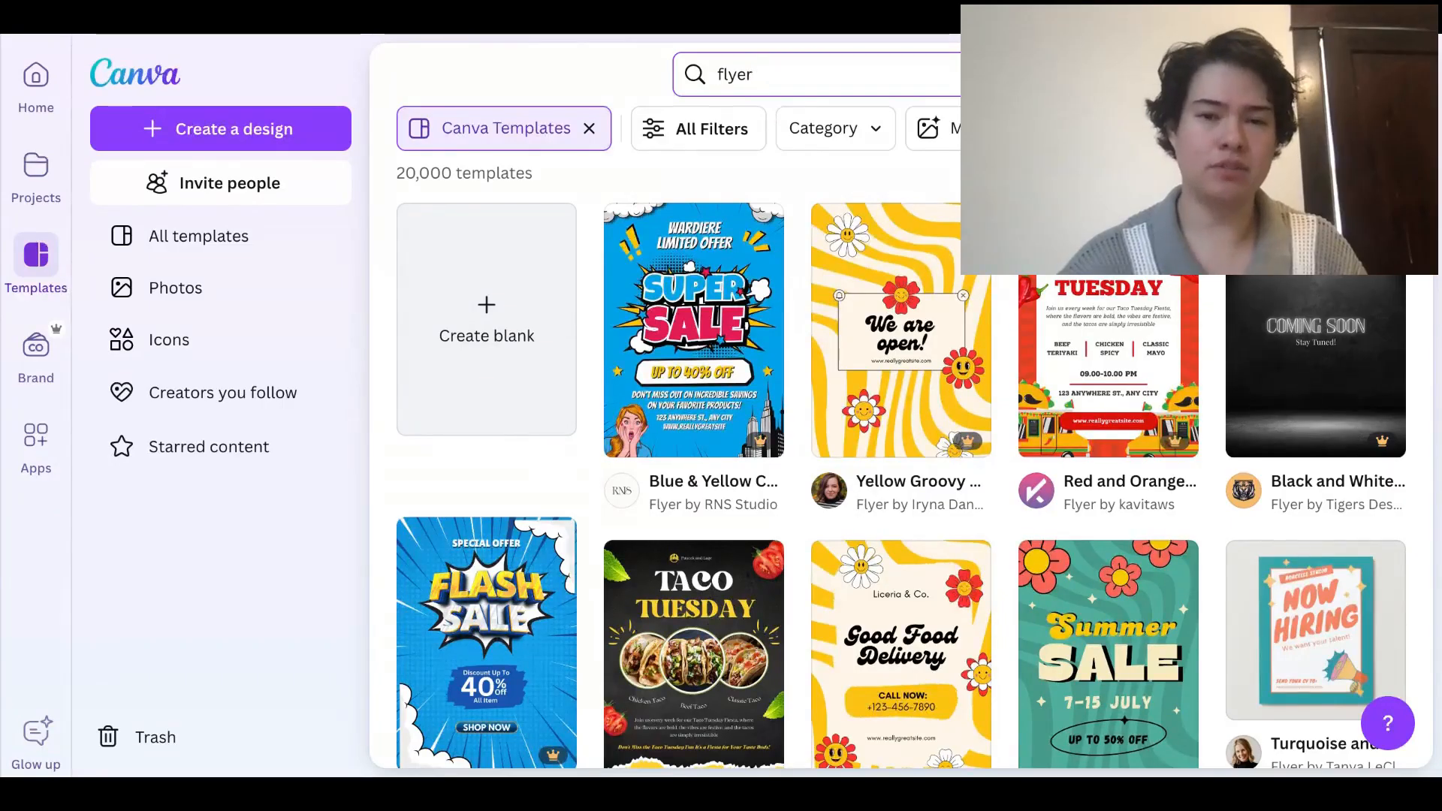
pyautogui.scroll(-3, 488, 413)
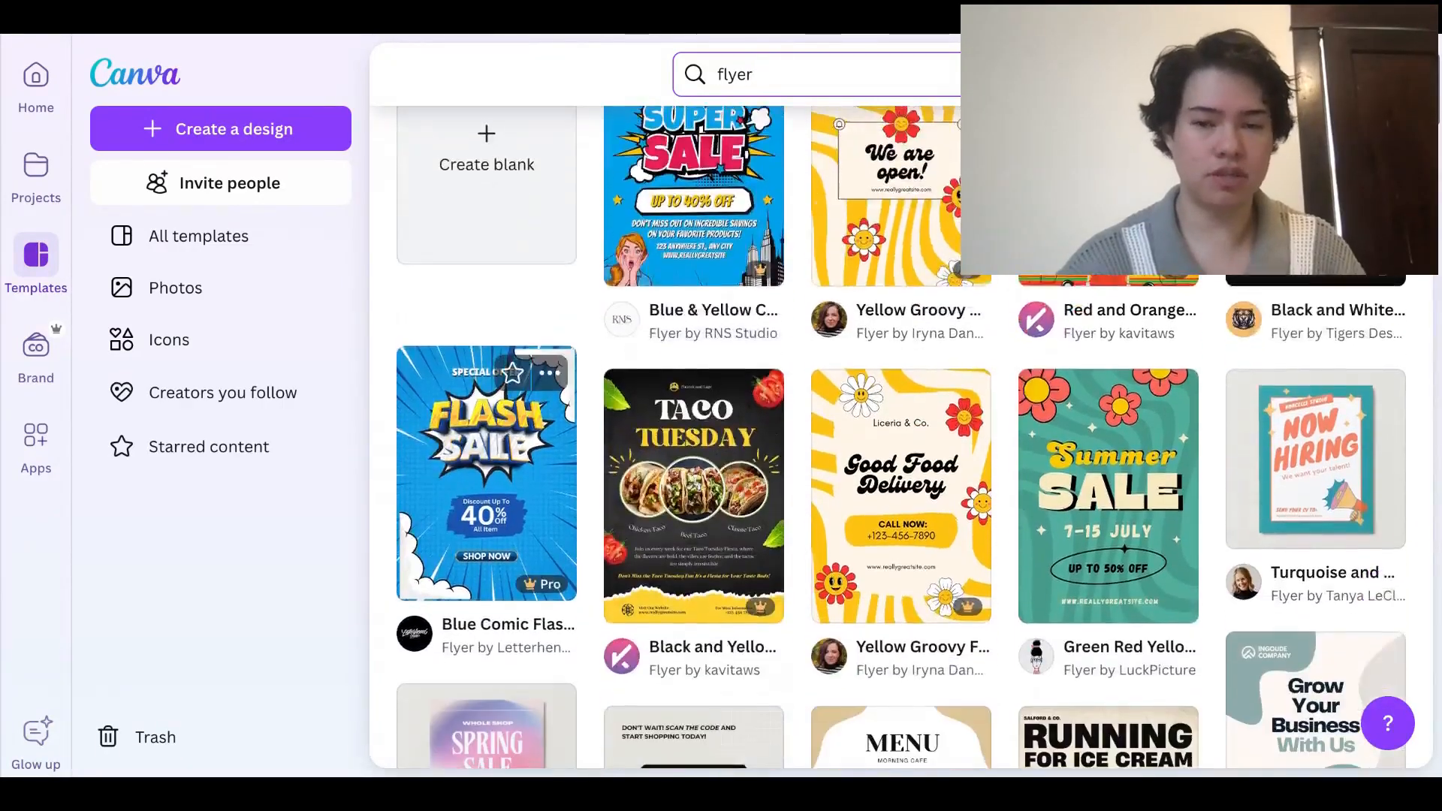
pyautogui.scroll(-3, 488, 413)
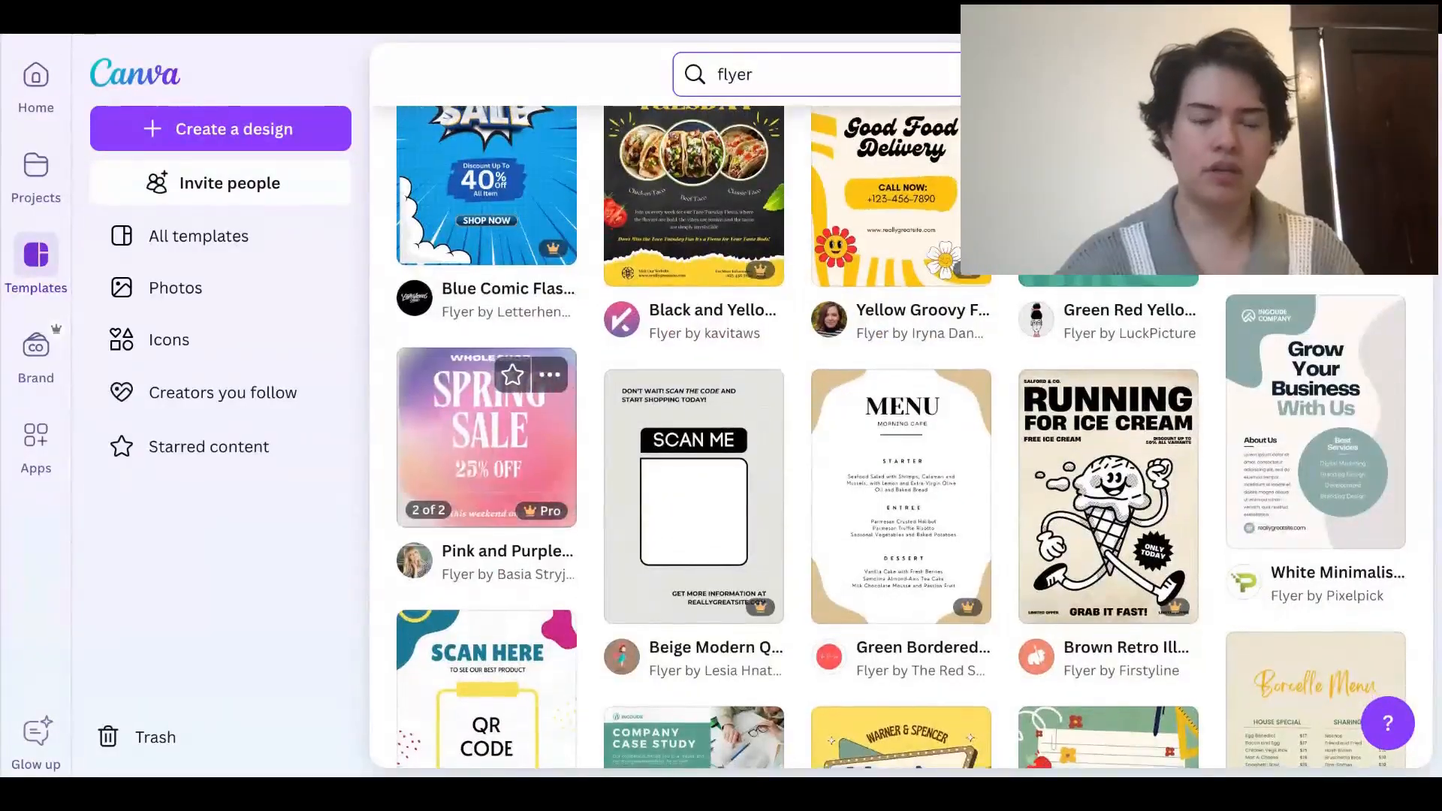
pyautogui.scroll(-2, 578, 425)
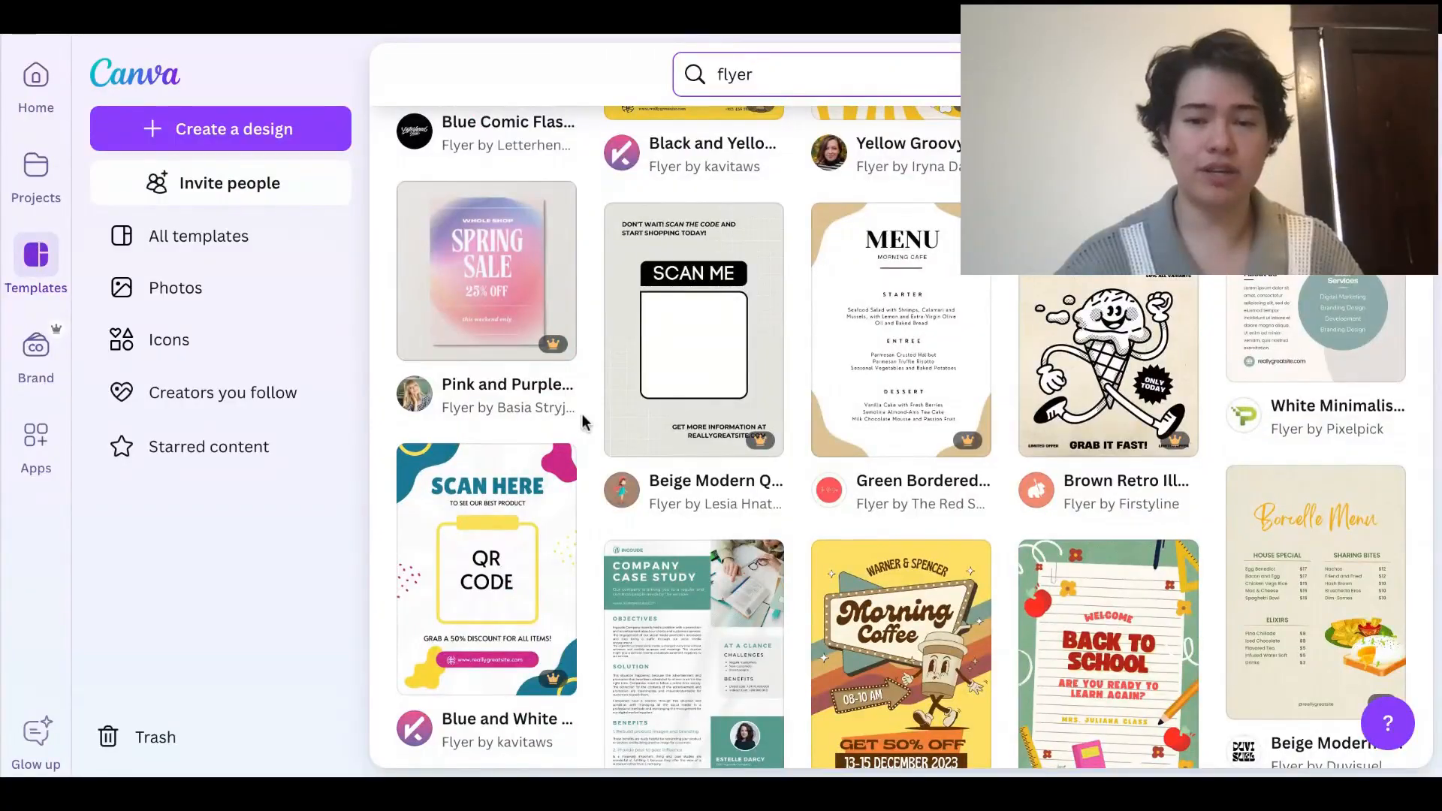
pyautogui.scroll(-4, 585, 422)
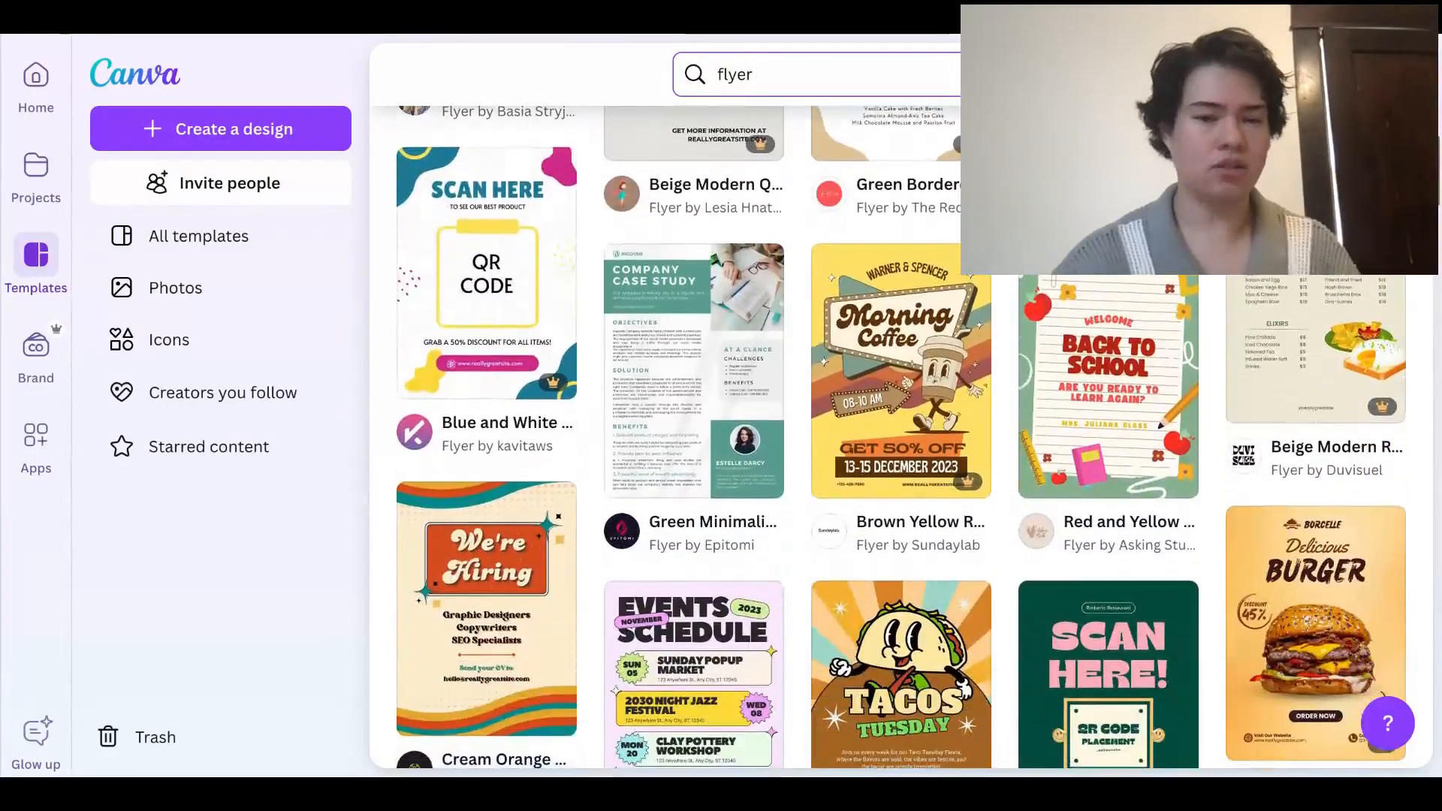
pyautogui.scroll(-1, 584, 422)
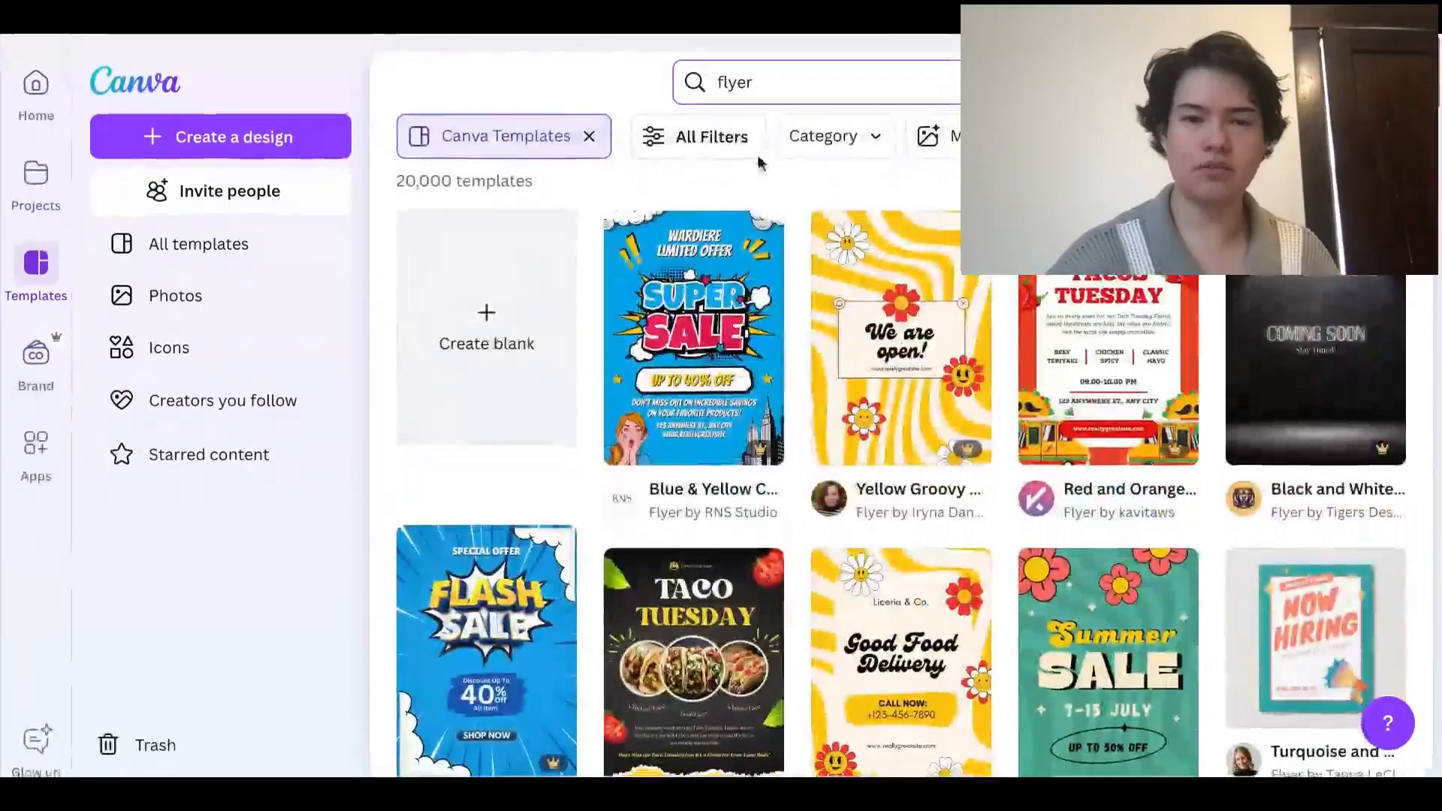
# Refine the template search to "flyer summer sale" and look through the matching flyer designs
pyautogui.click(776, 90)
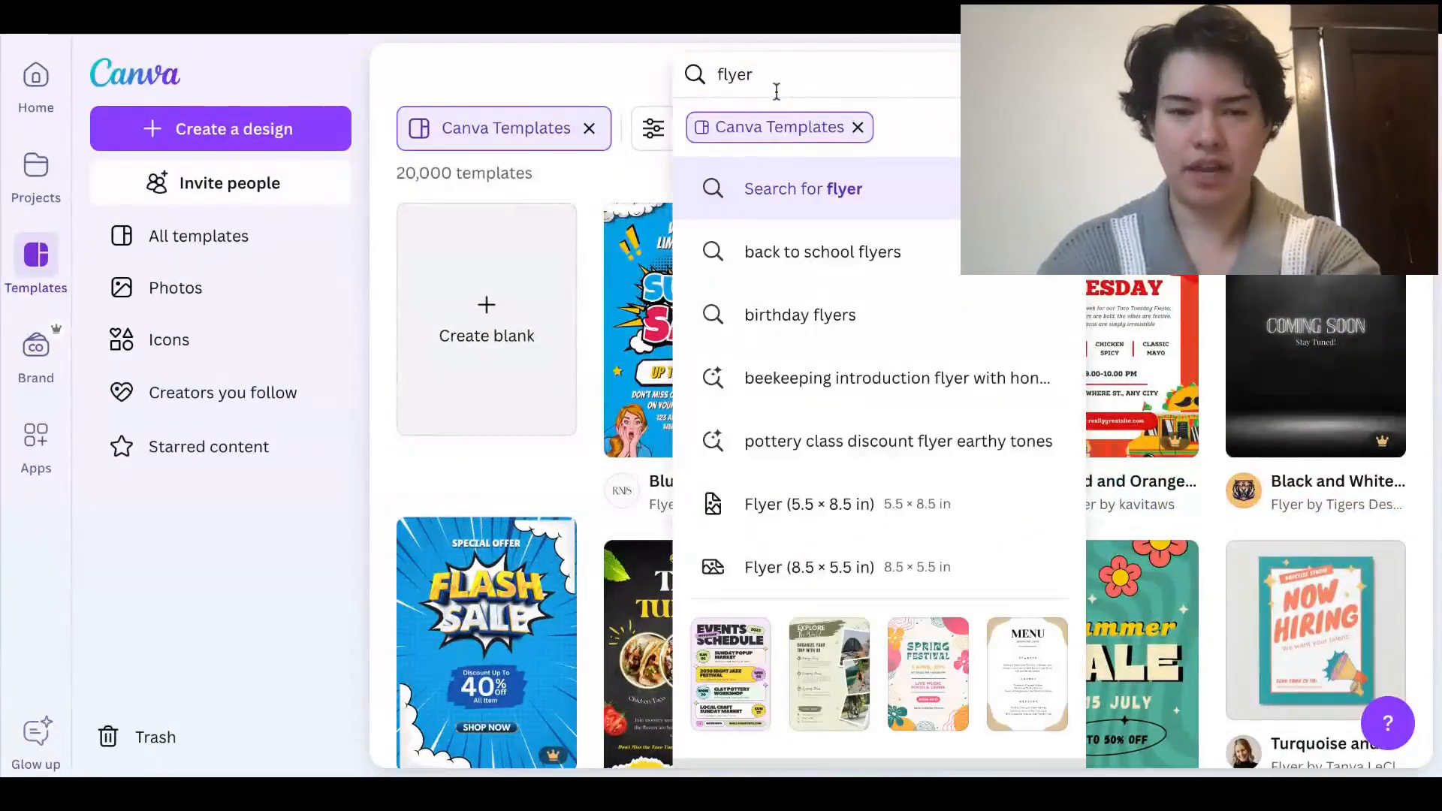
pyautogui.write('summer s')
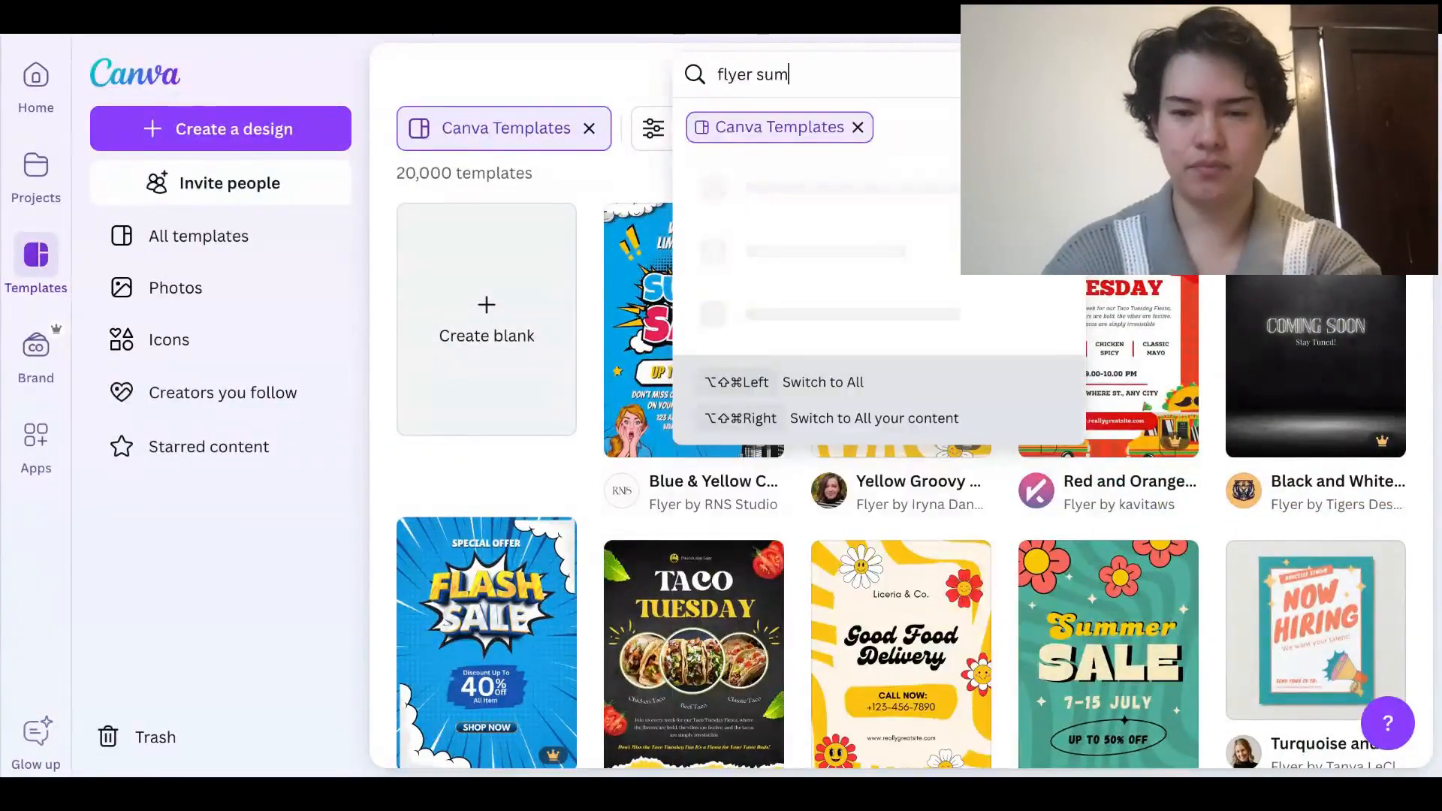
pyautogui.write('ale')
pyautogui.press('Return')
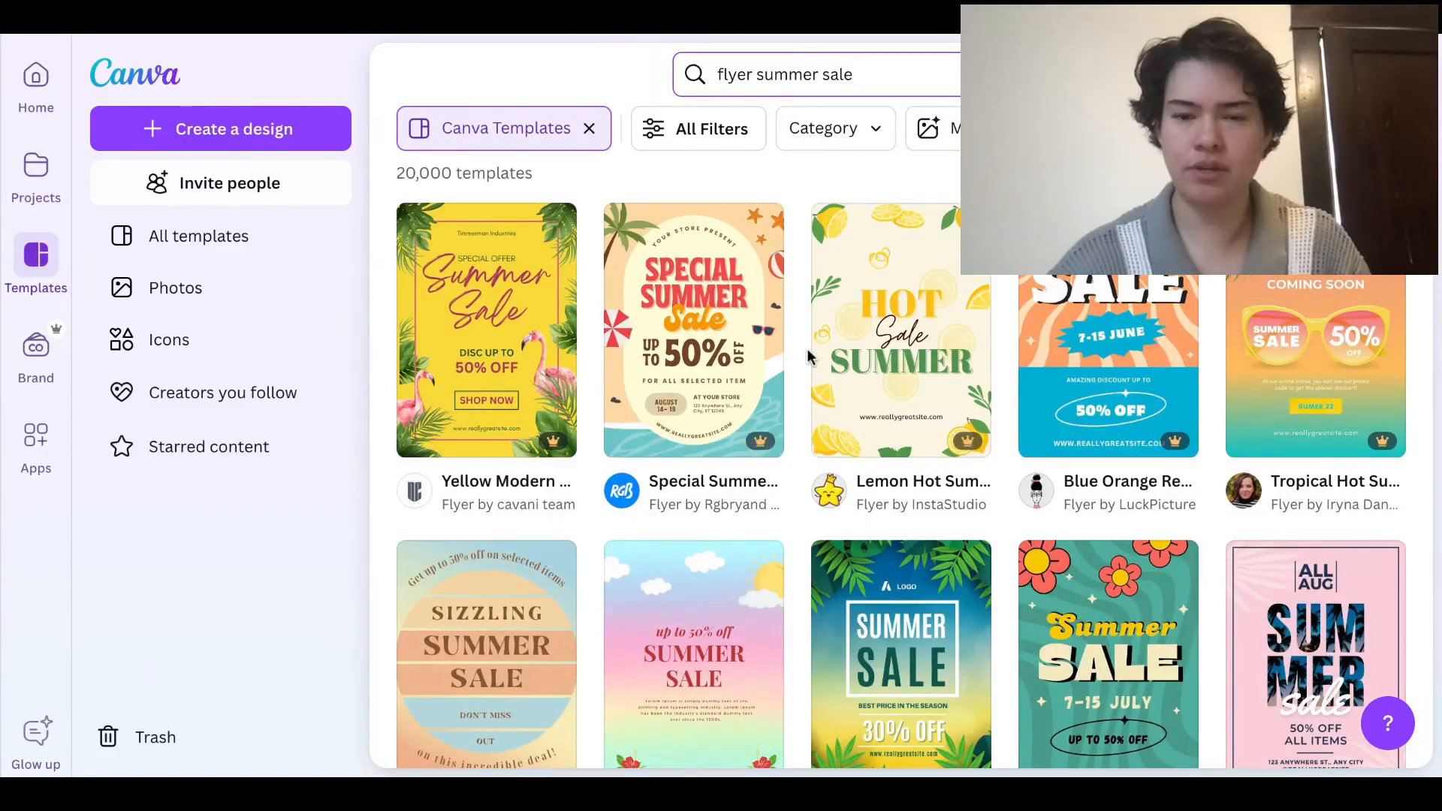
pyautogui.scroll(-7, 808, 356)
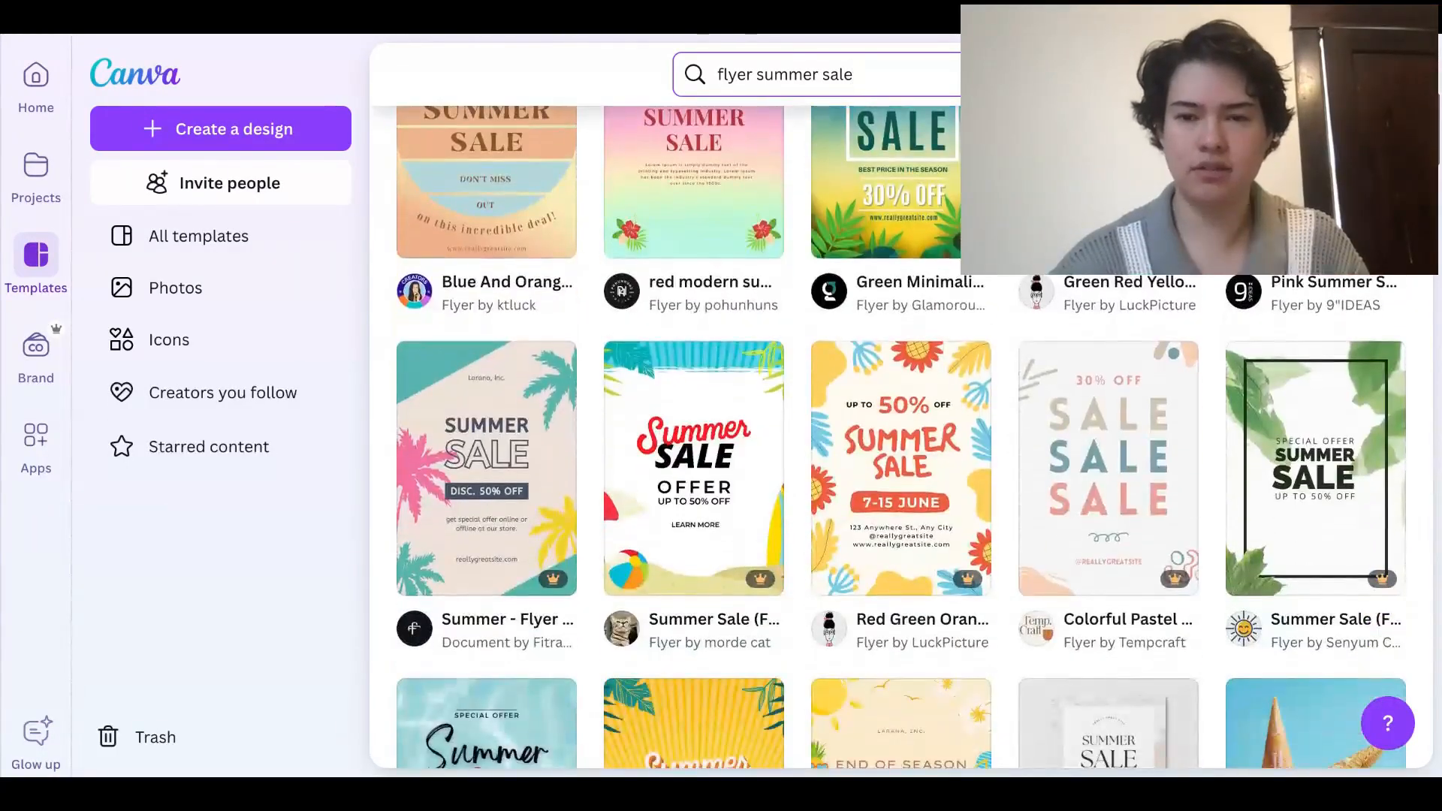
pyautogui.scroll(-6, 901, 439)
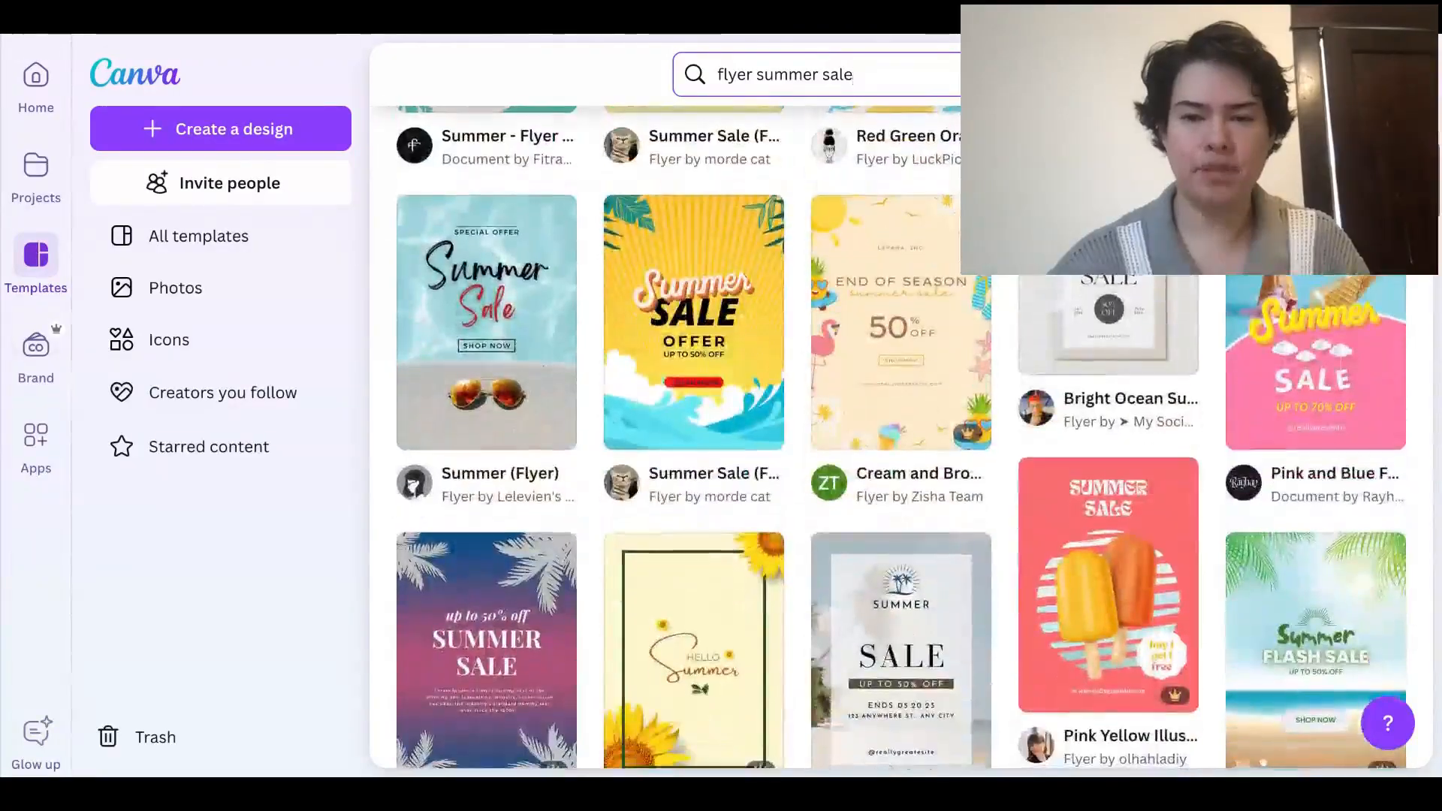
# Browse the summer sale flyer templates and open the yellow modern summer sale flyer for editing
pyautogui.scroll(-5, 901, 439)
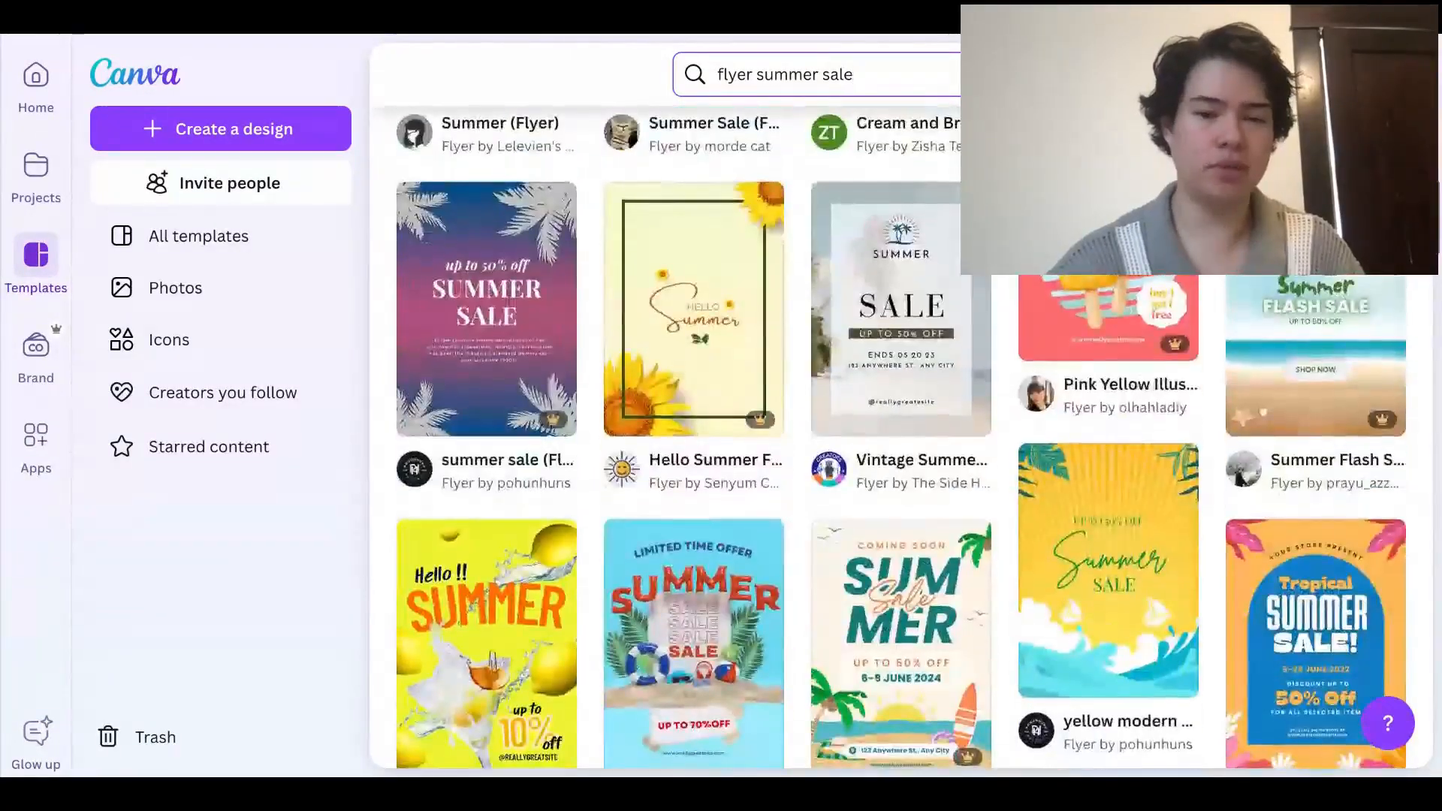
pyautogui.scroll(-4, 901, 439)
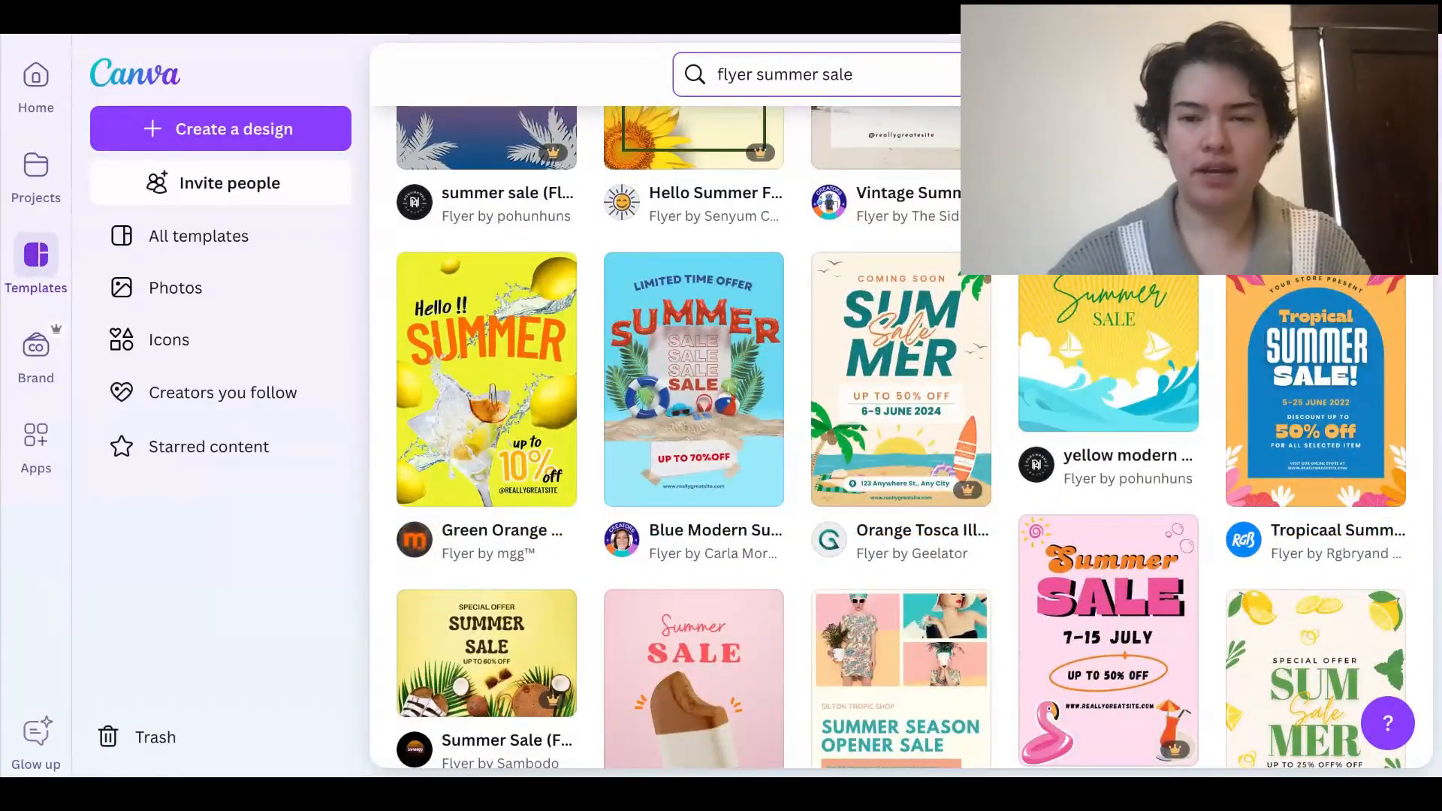
pyautogui.scroll(-1, 721, 360)
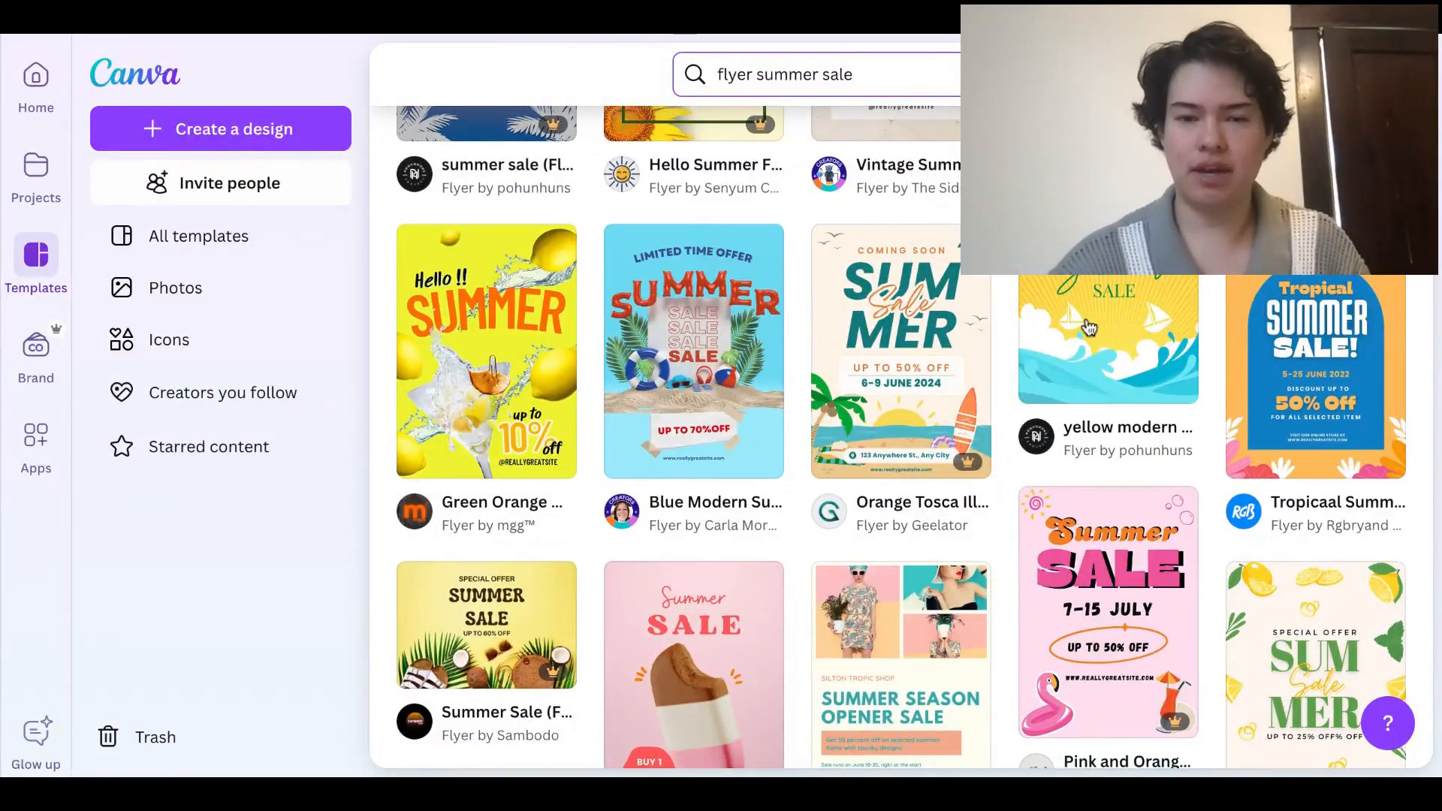
pyautogui.click(1089, 328)
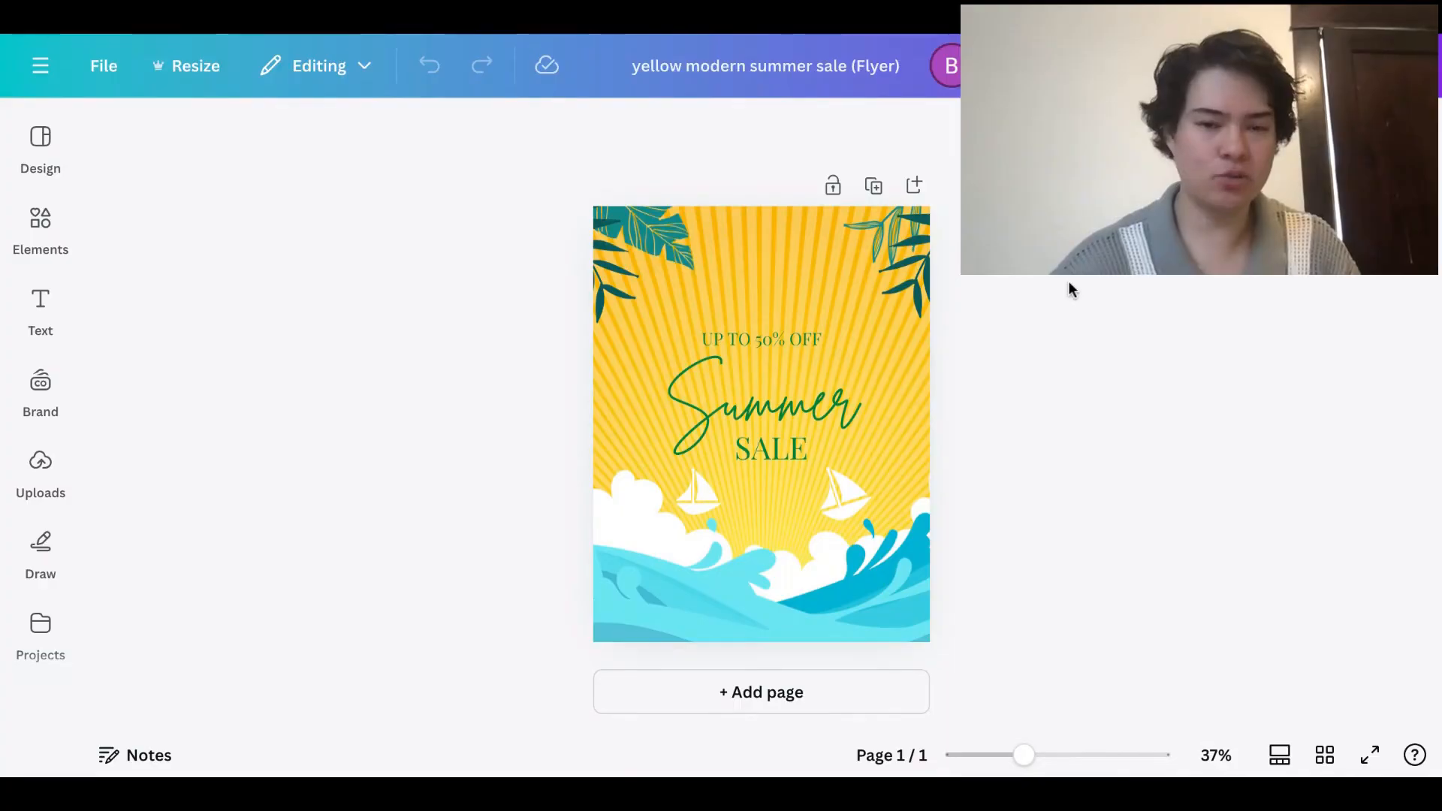
# Add the orange "Artemis & SONS" font combination to the flyer from the text styles
pyautogui.scroll(3, 778, 304)
pyautogui.scroll(1, 778, 303)
pyautogui.scroll(-2, 777, 303)
pyautogui.scroll(-3, 777, 304)
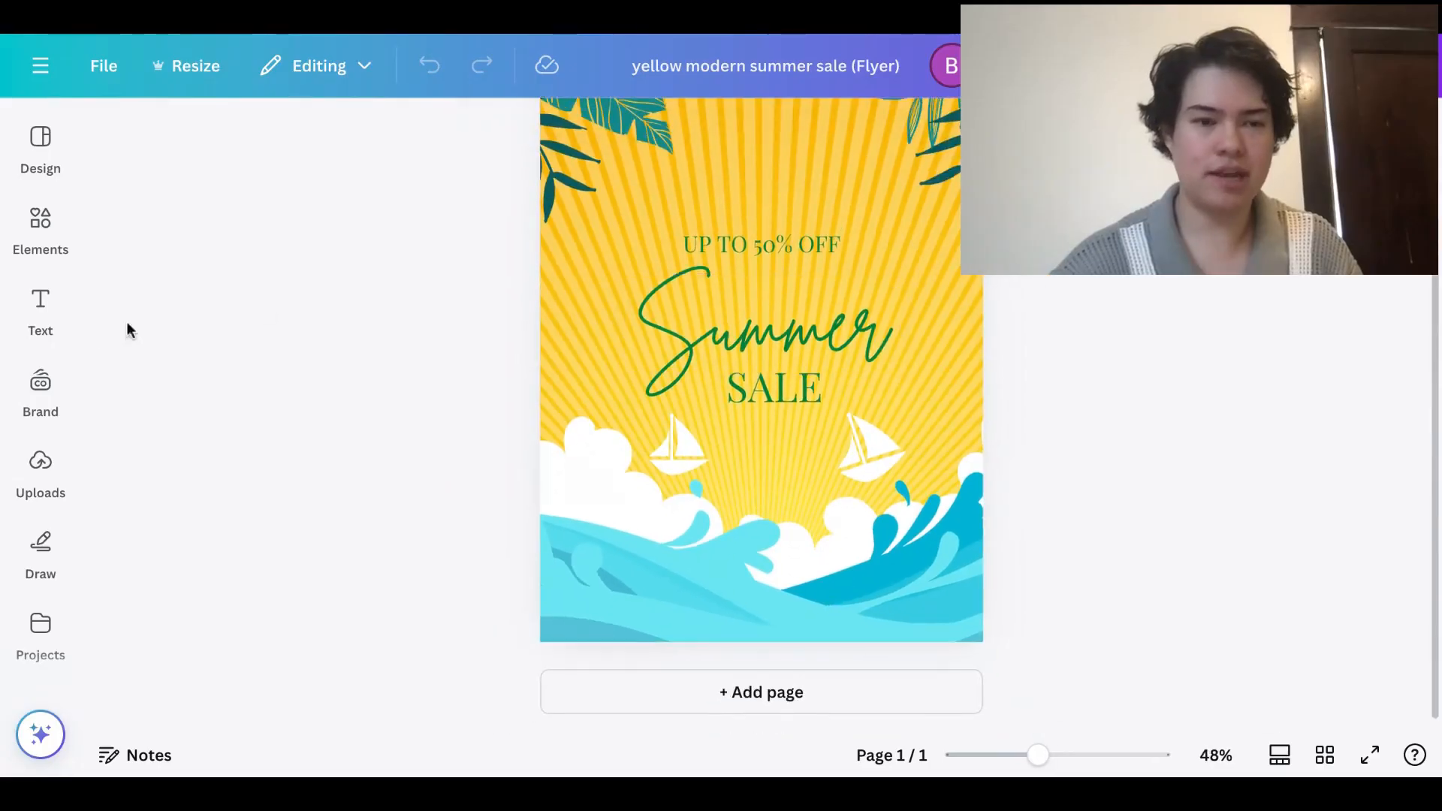
pyautogui.click(36, 323)
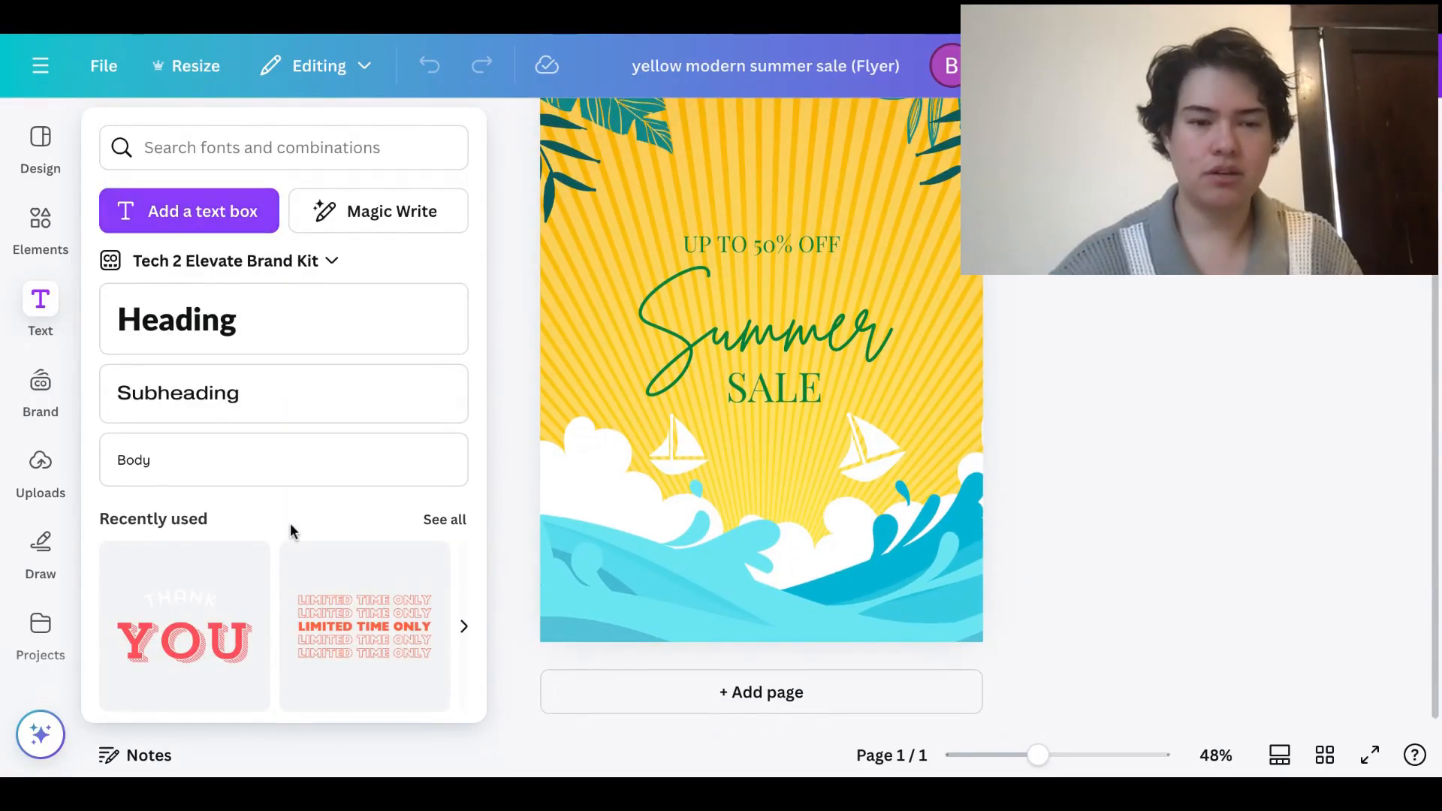
pyautogui.scroll(-6, 290, 523)
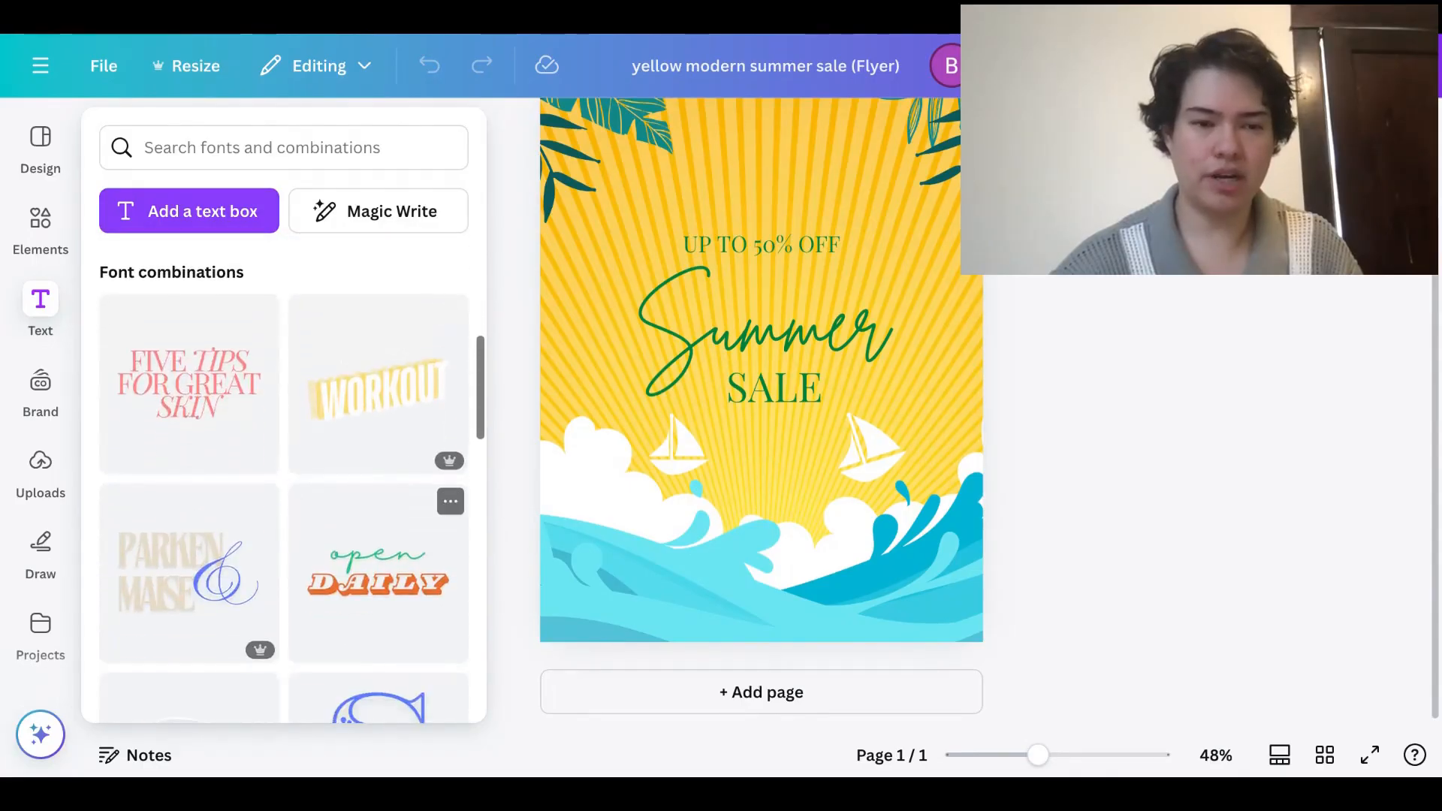
pyautogui.scroll(-3, 375, 555)
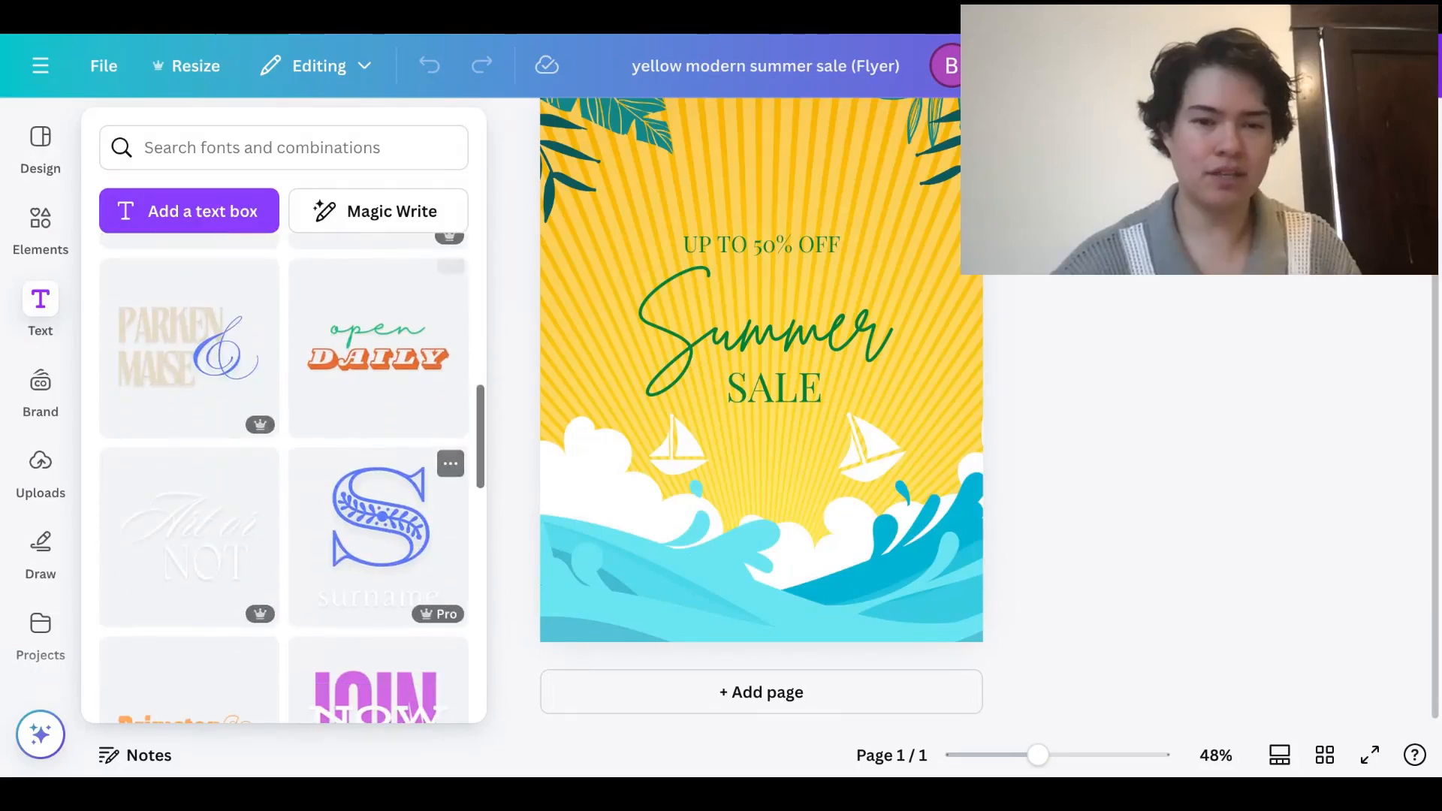
pyautogui.scroll(-4, 376, 488)
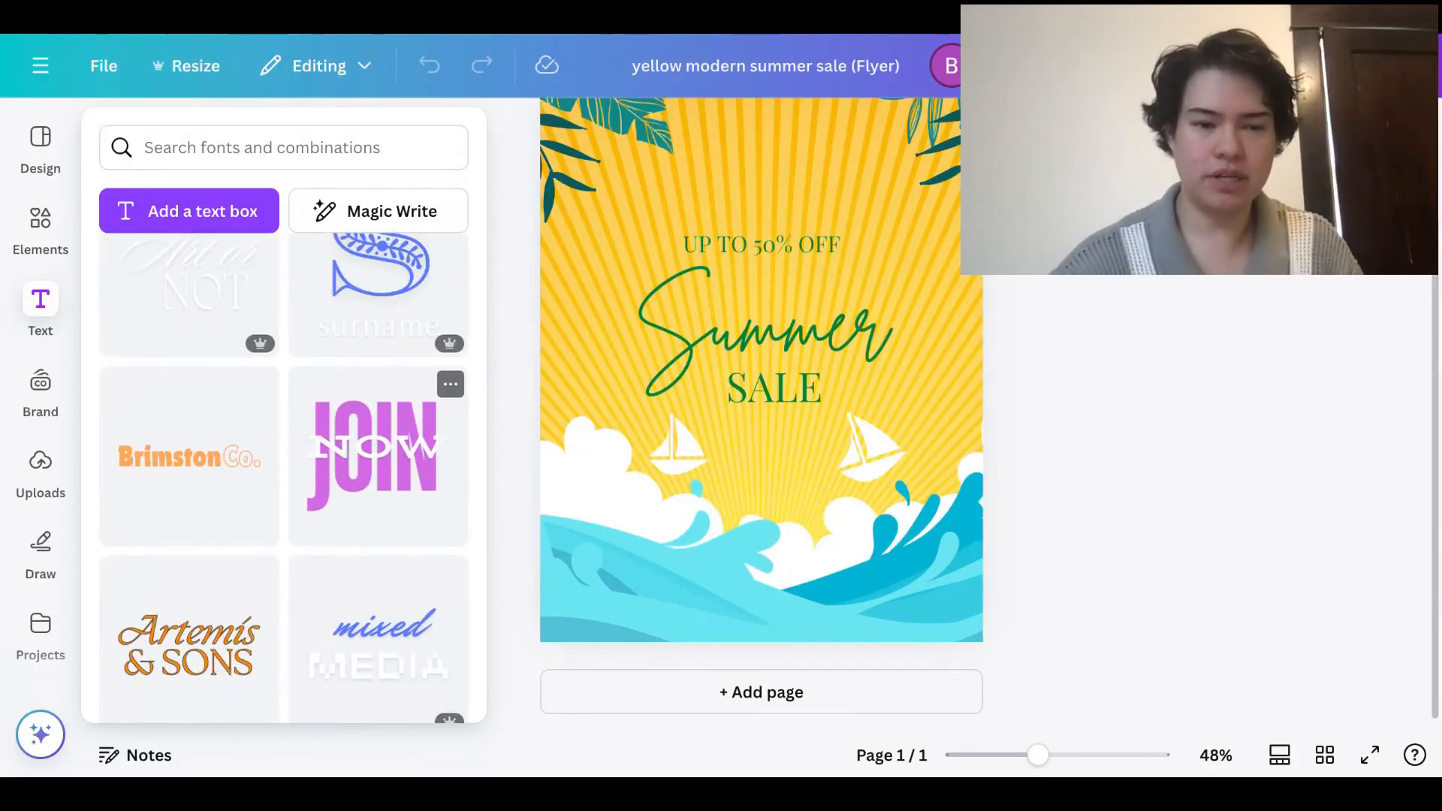
pyautogui.scroll(-3, 284, 481)
pyautogui.click(189, 475)
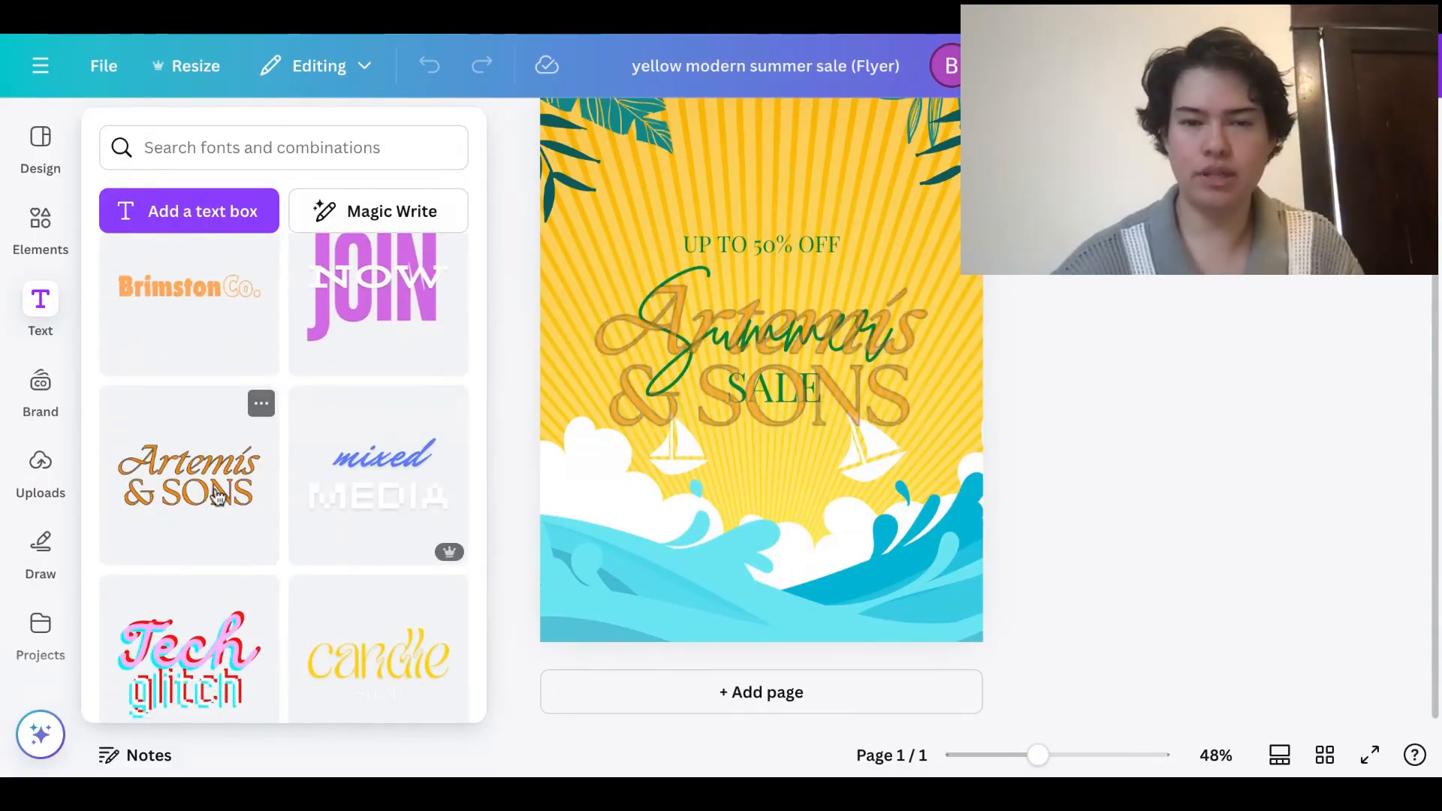
# Scale the "Artemis & SONS" heading down to font size 72.1 and place it between the leaves, just above the discount line
pyautogui.scroll(2, 671, 398)
pyautogui.moveTo(790, 426); pyautogui.dragTo(790, 253)
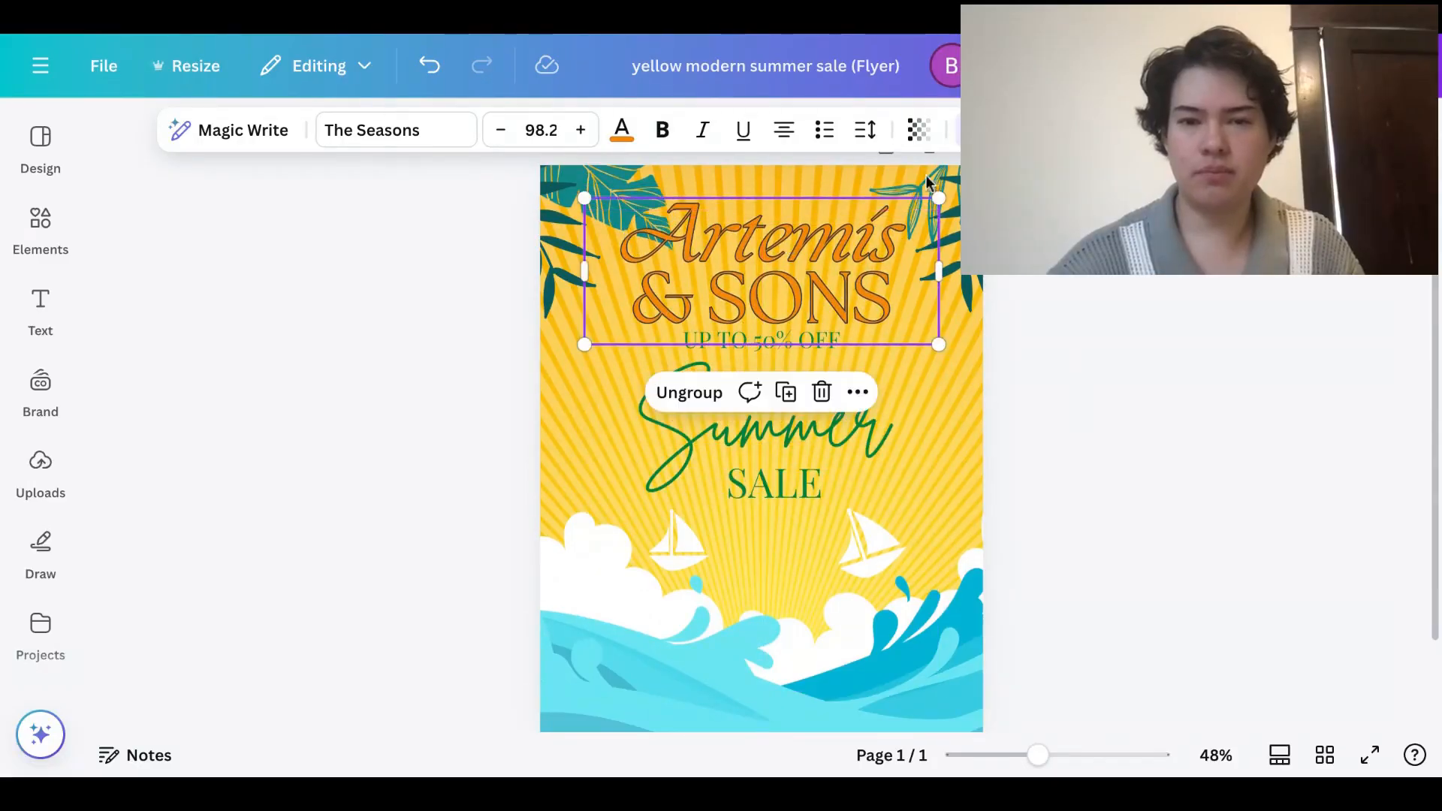
pyautogui.moveTo(942, 199); pyautogui.dragTo(846, 238)
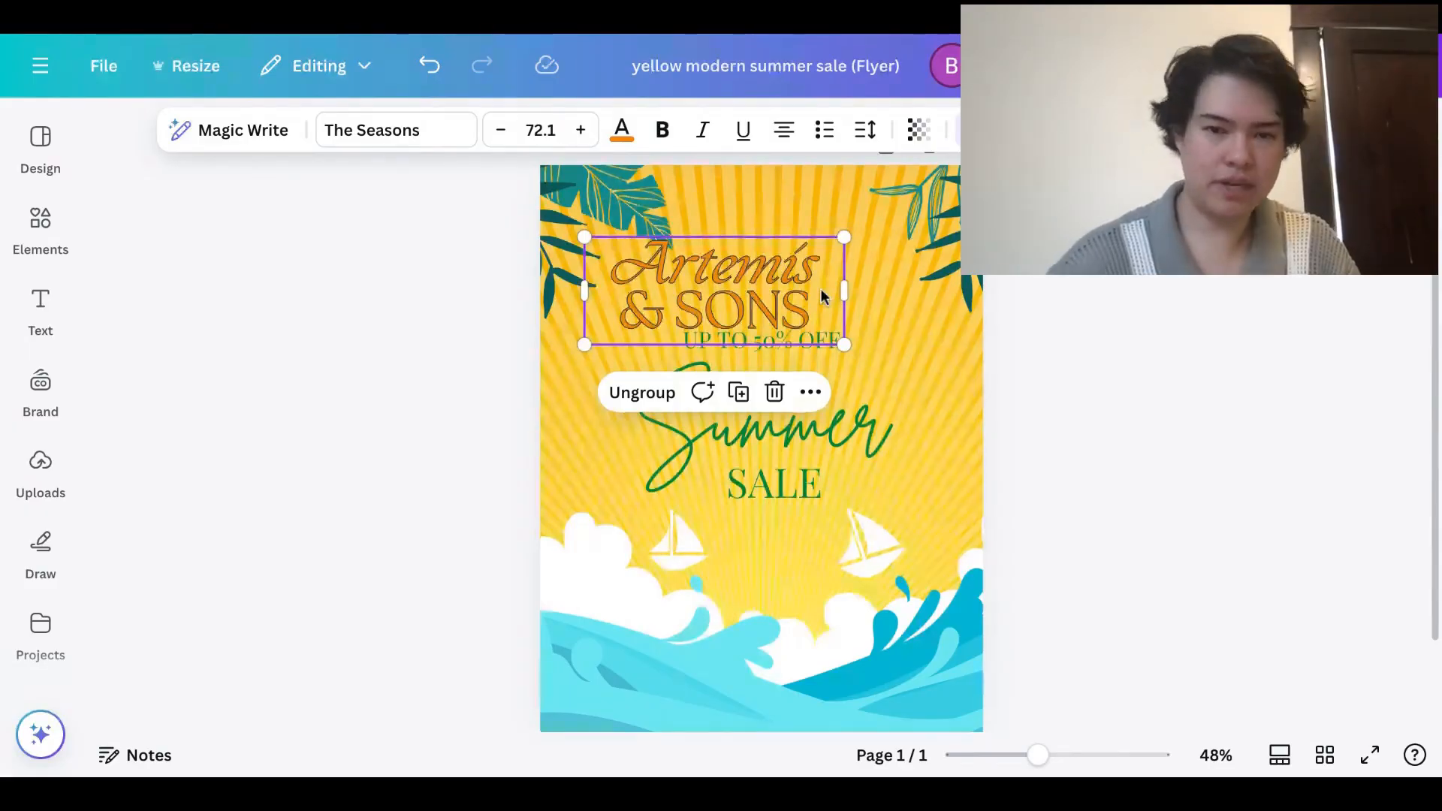
pyautogui.moveTo(822, 297); pyautogui.dragTo(891, 271)
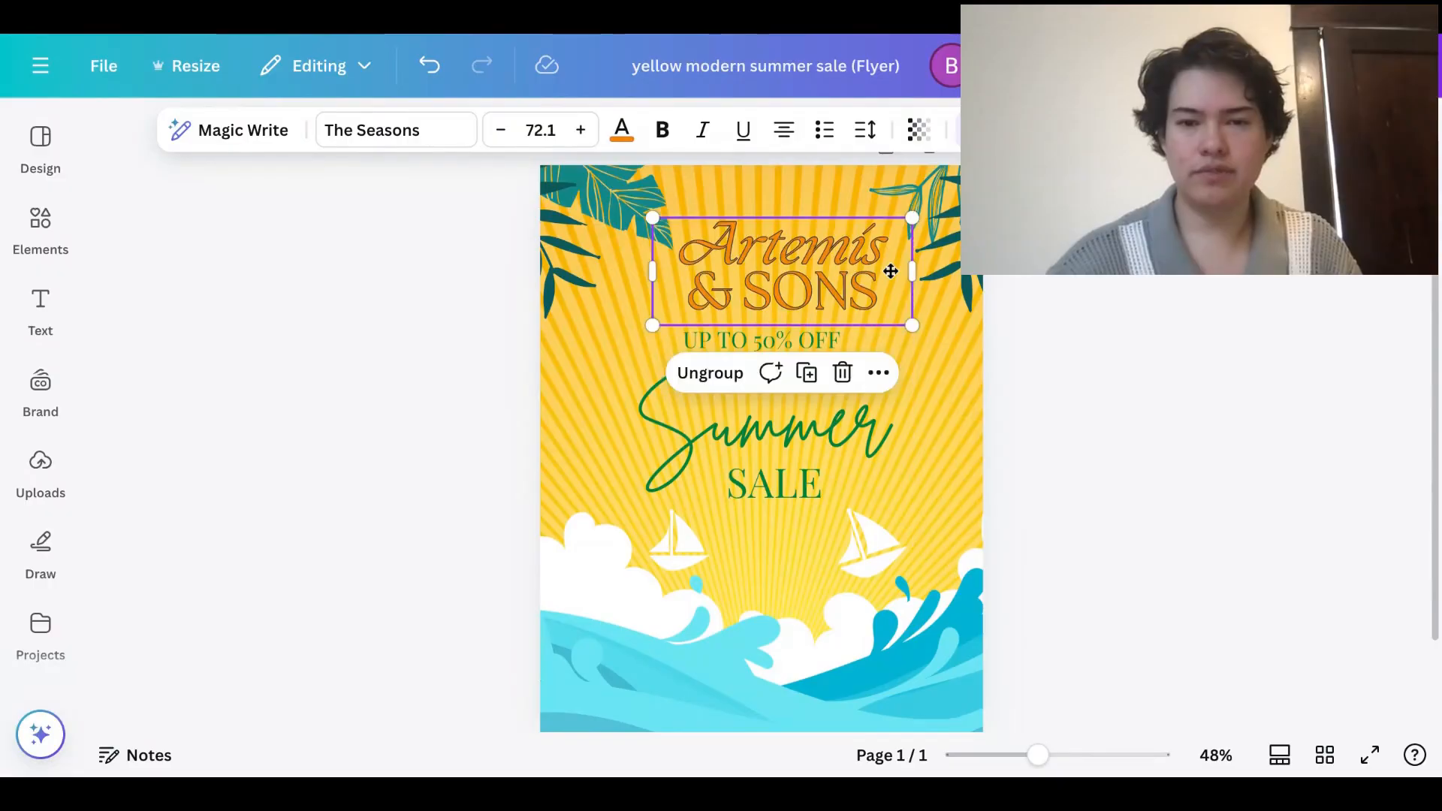
# Replace "SONS" with "Friends" in the second line of the added heading
pyautogui.click(852, 264)
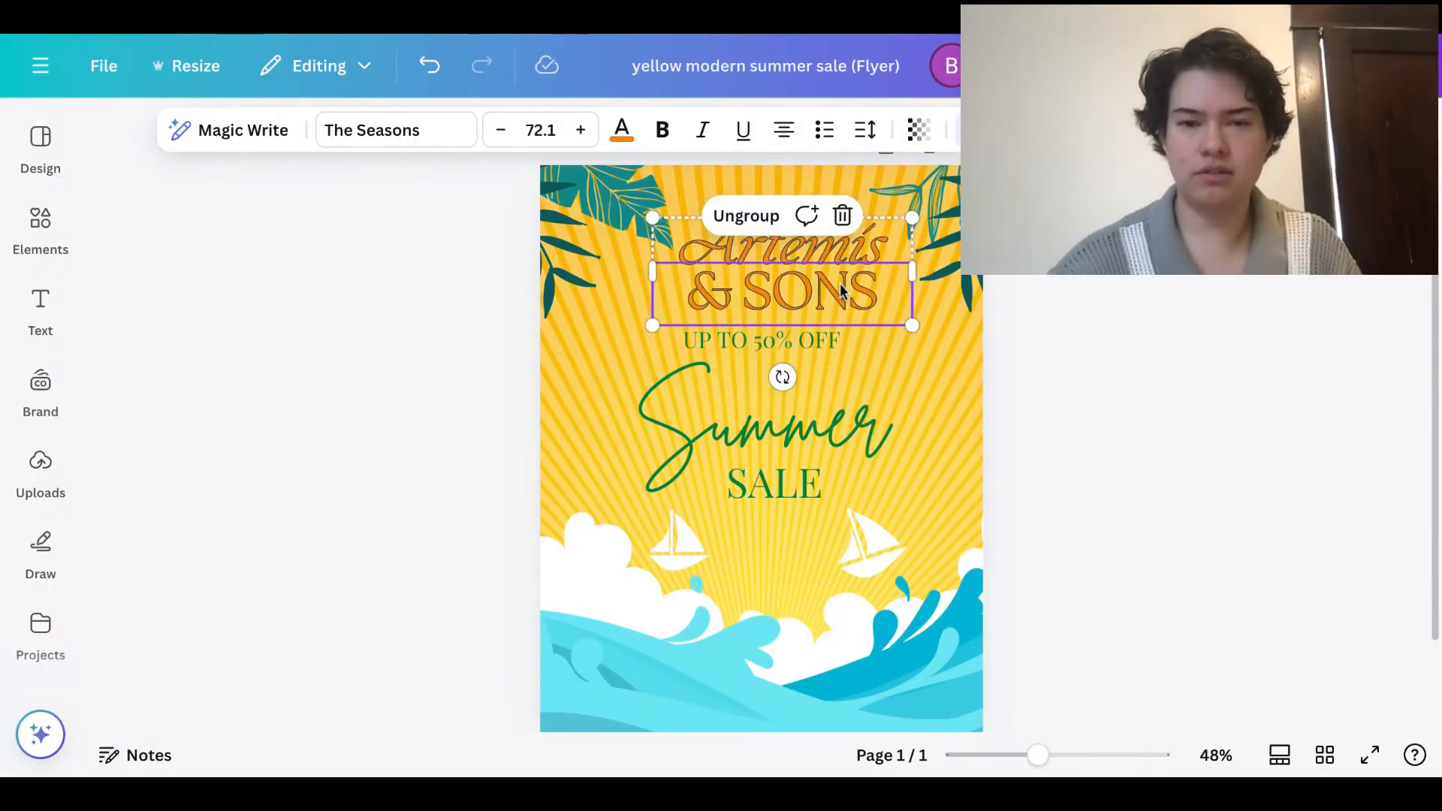
pyautogui.doubleClick(841, 291)
pyautogui.doubleClick(875, 296)
pyautogui.click(876, 297)
pyautogui.press('BackSpace')
pyautogui.press('BackSpace')
pyautogui.press('BackSpace')
pyautogui.press('BackSpace')
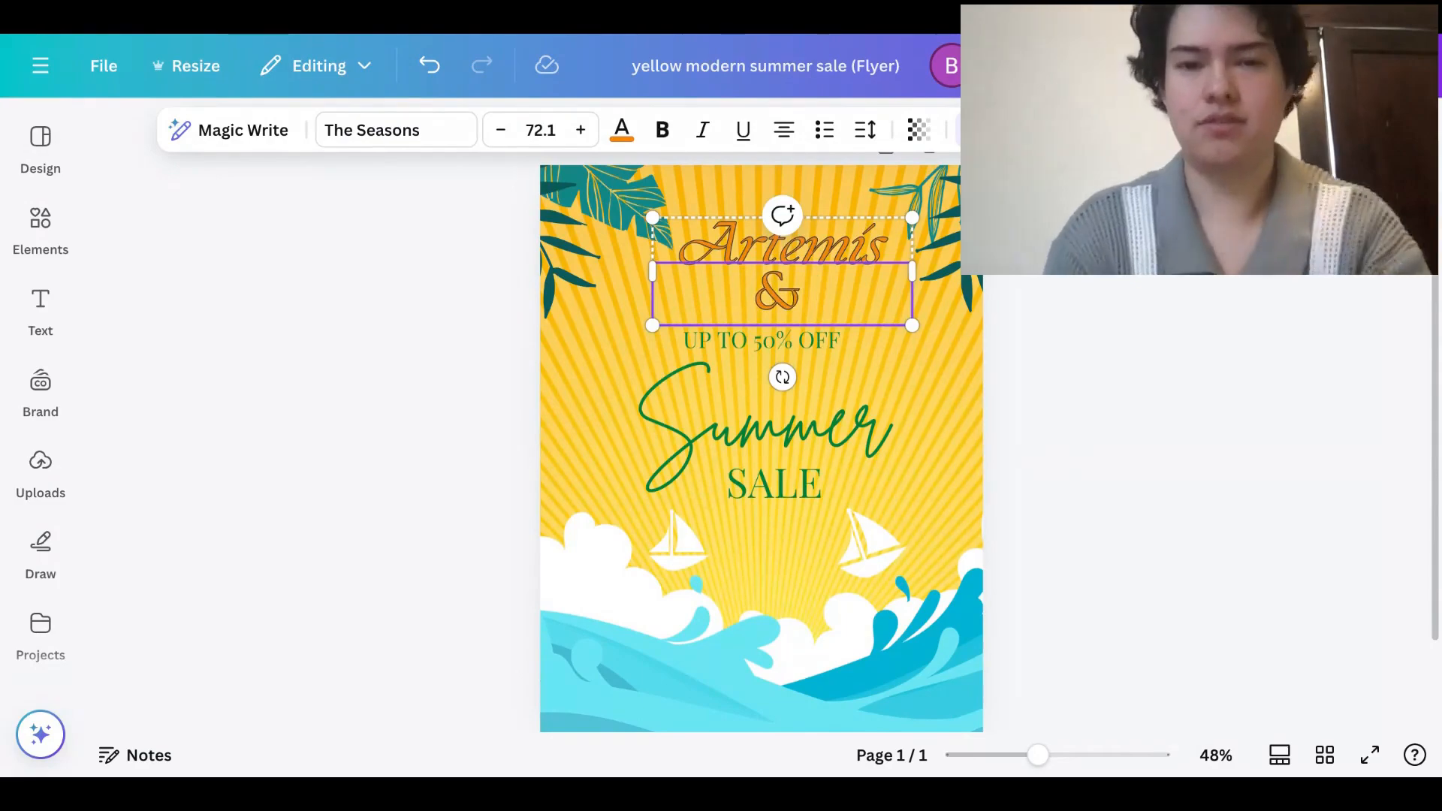
pyautogui.write('Friends')
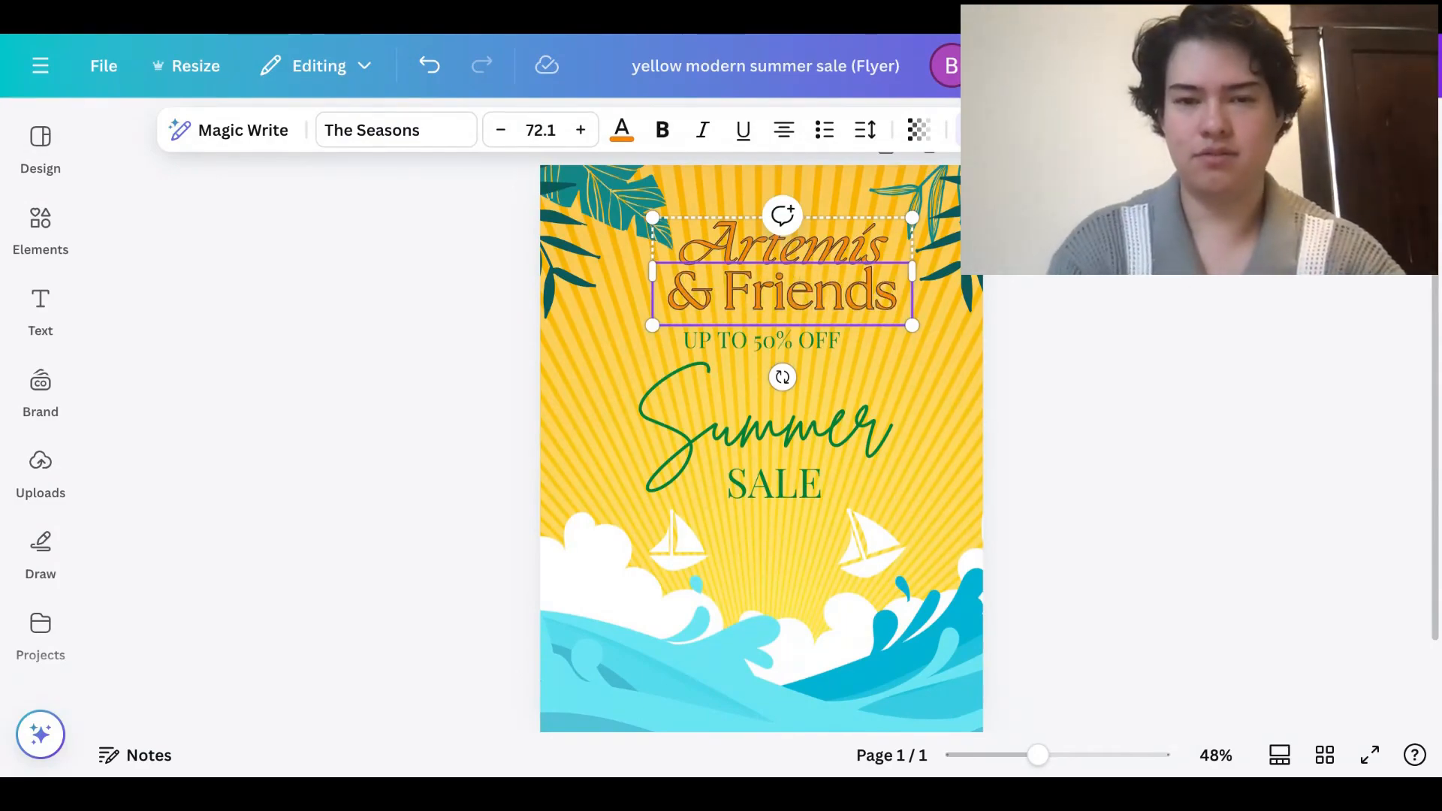
# Replace "Artemis" in the heading's first line with the business owner's first name and finish editing the text
pyautogui.click(871, 232)
pyautogui.click(872, 232)
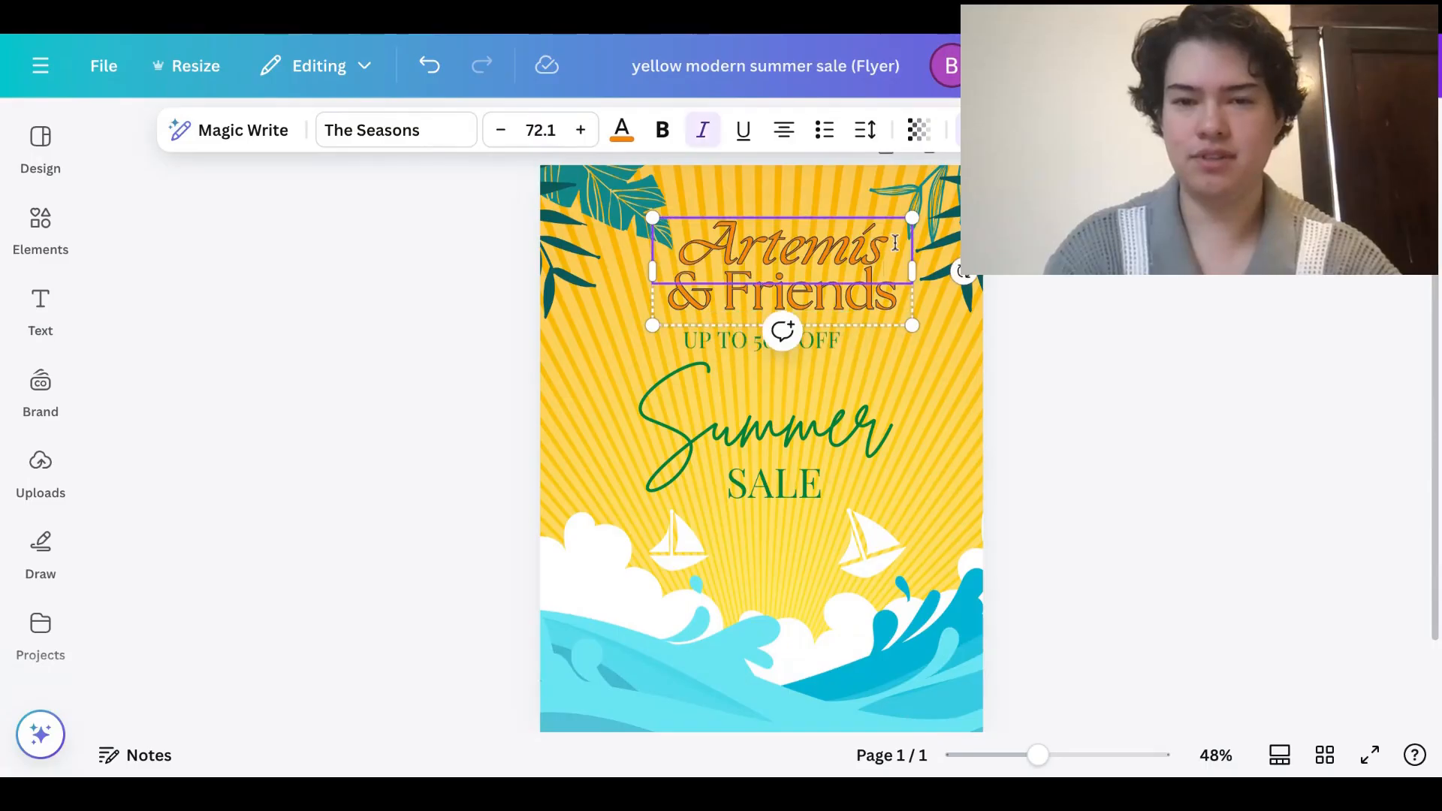
pyautogui.click(895, 242)
pyautogui.press('BackSpace')
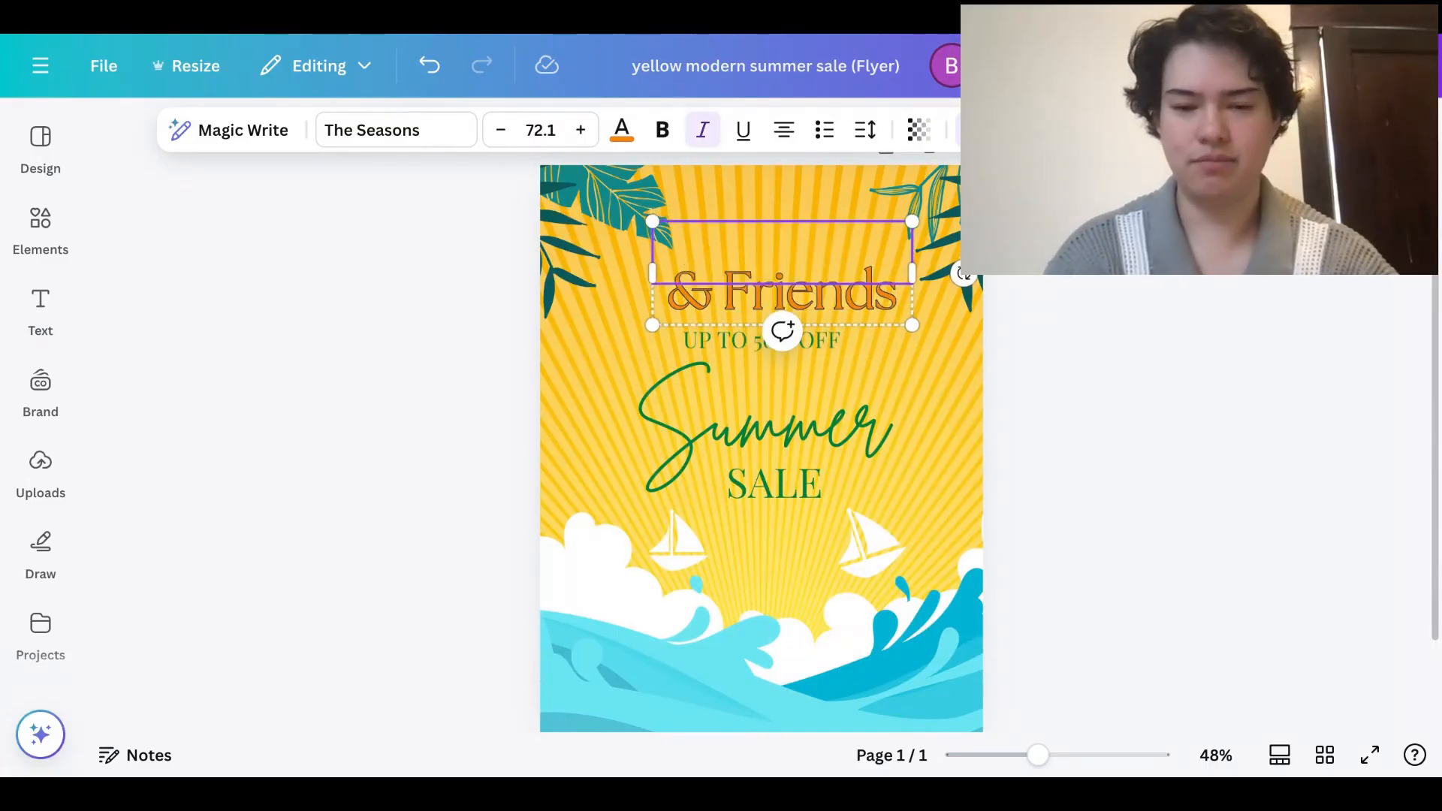
pyautogui.write('Johnny')
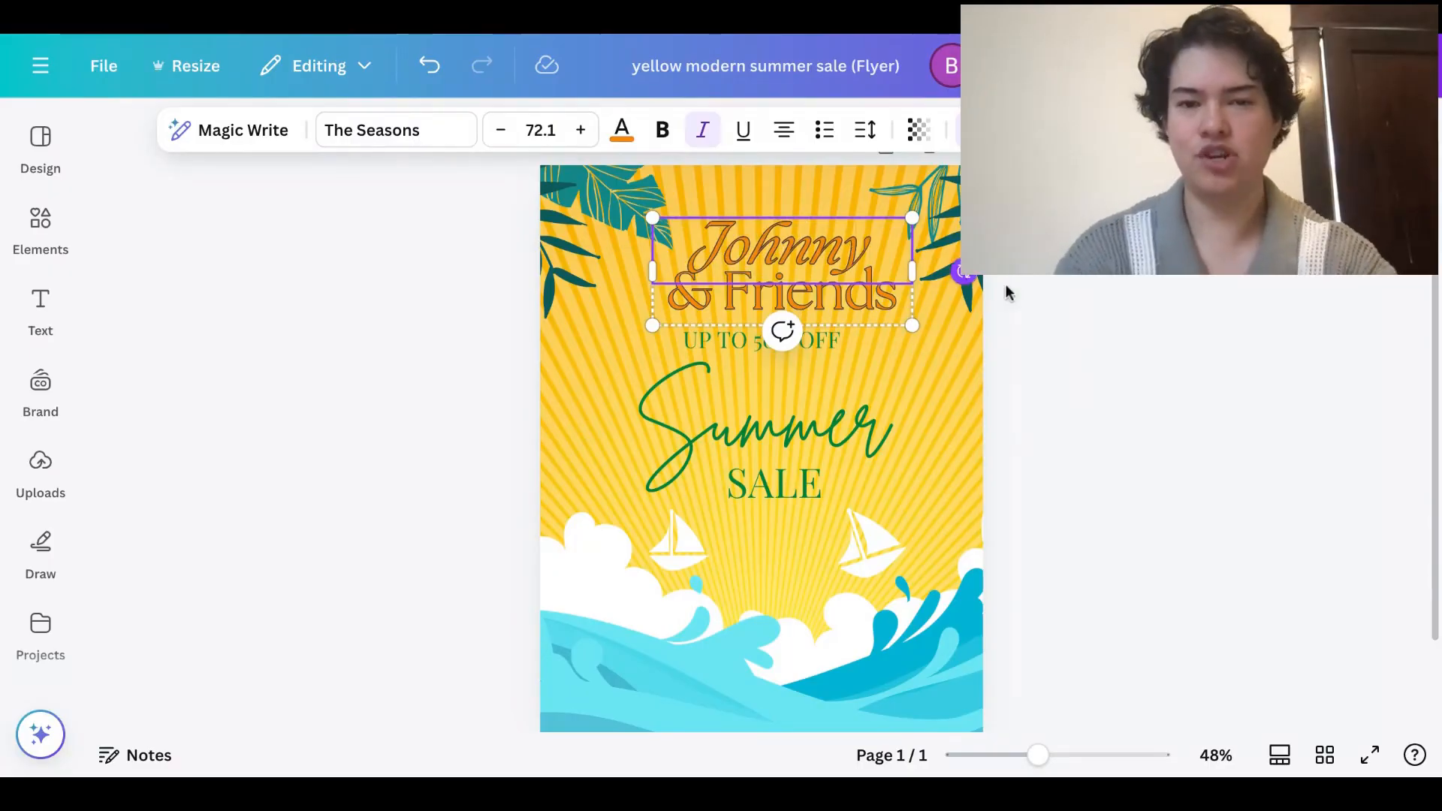
pyautogui.click(1092, 319)
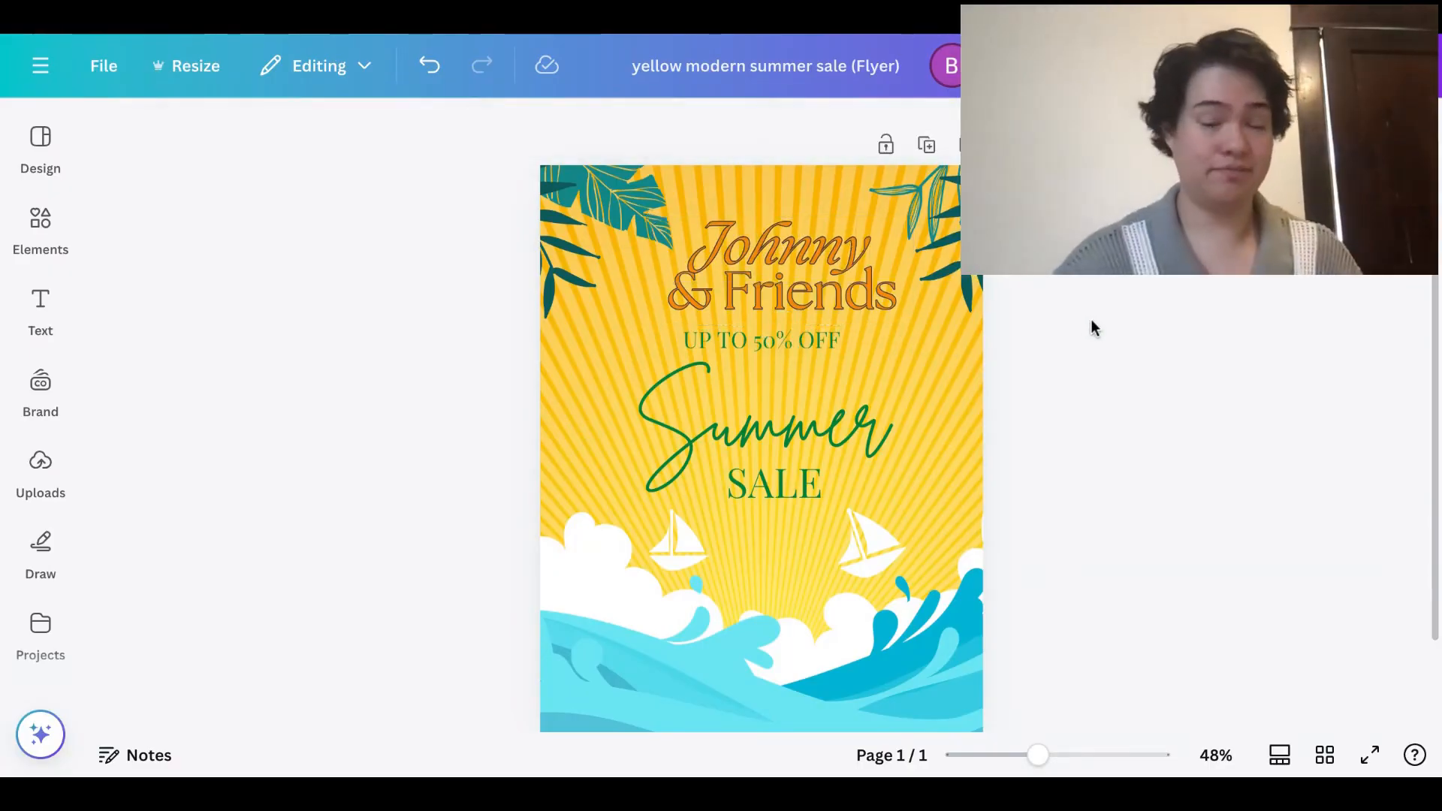
# Change the percentage in the discount line so it reads "UP TO 25% OFF"
pyautogui.click(773, 339)
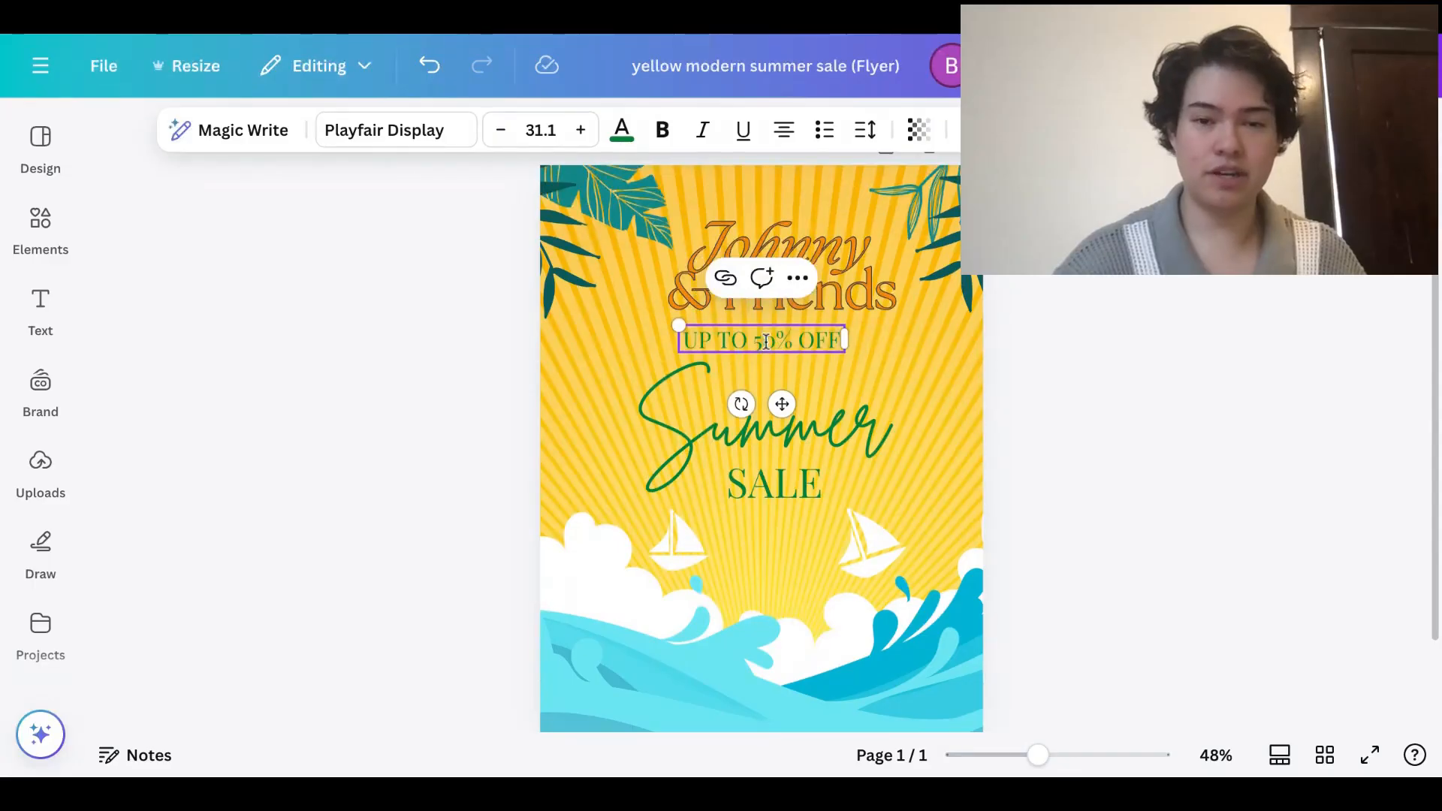
pyautogui.press('BackSpace')
pyautogui.press('BackSpace')
pyautogui.write('25')
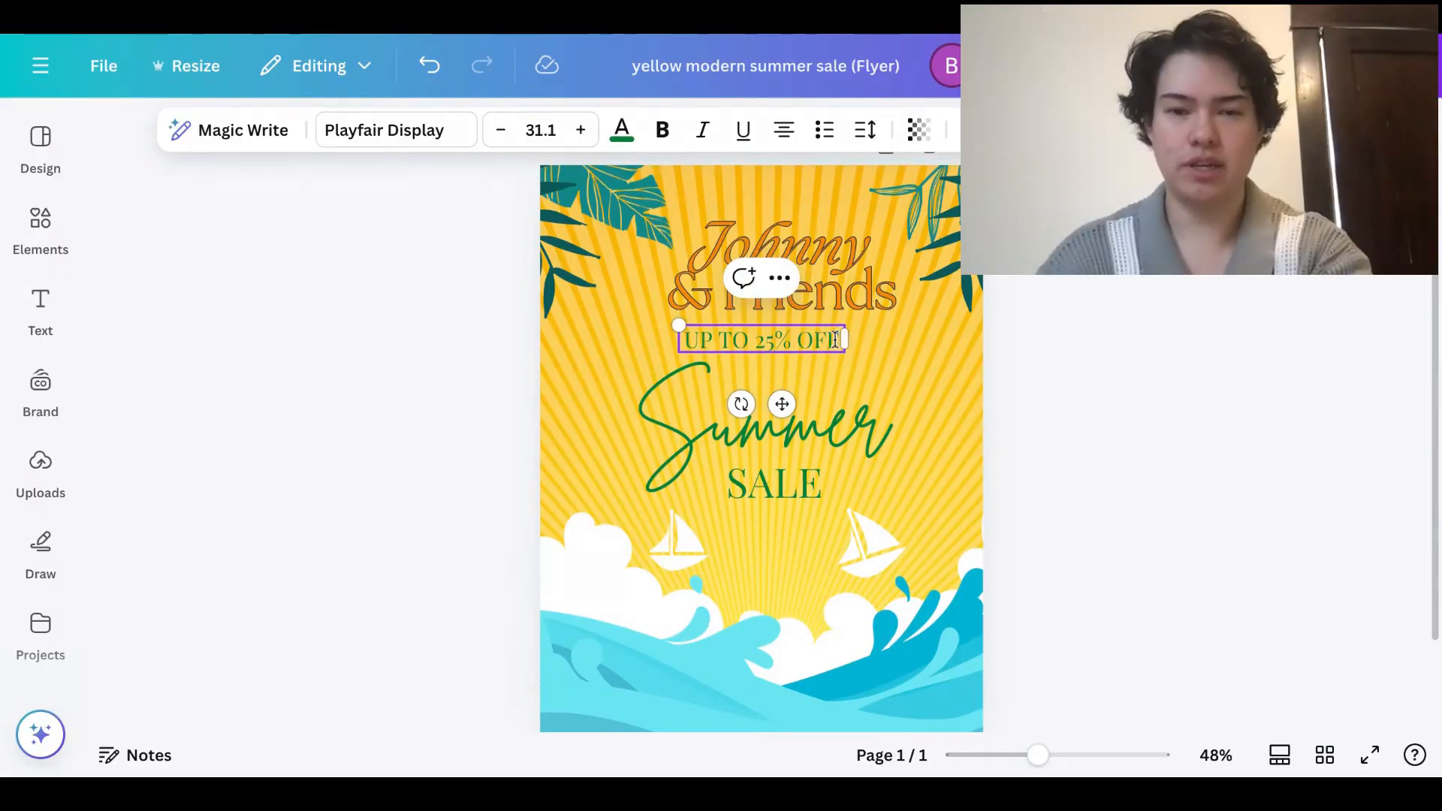
# Increase the font size of the whole discount line to 36.1
pyautogui.moveTo(838, 341); pyautogui.dragTo(692, 342)
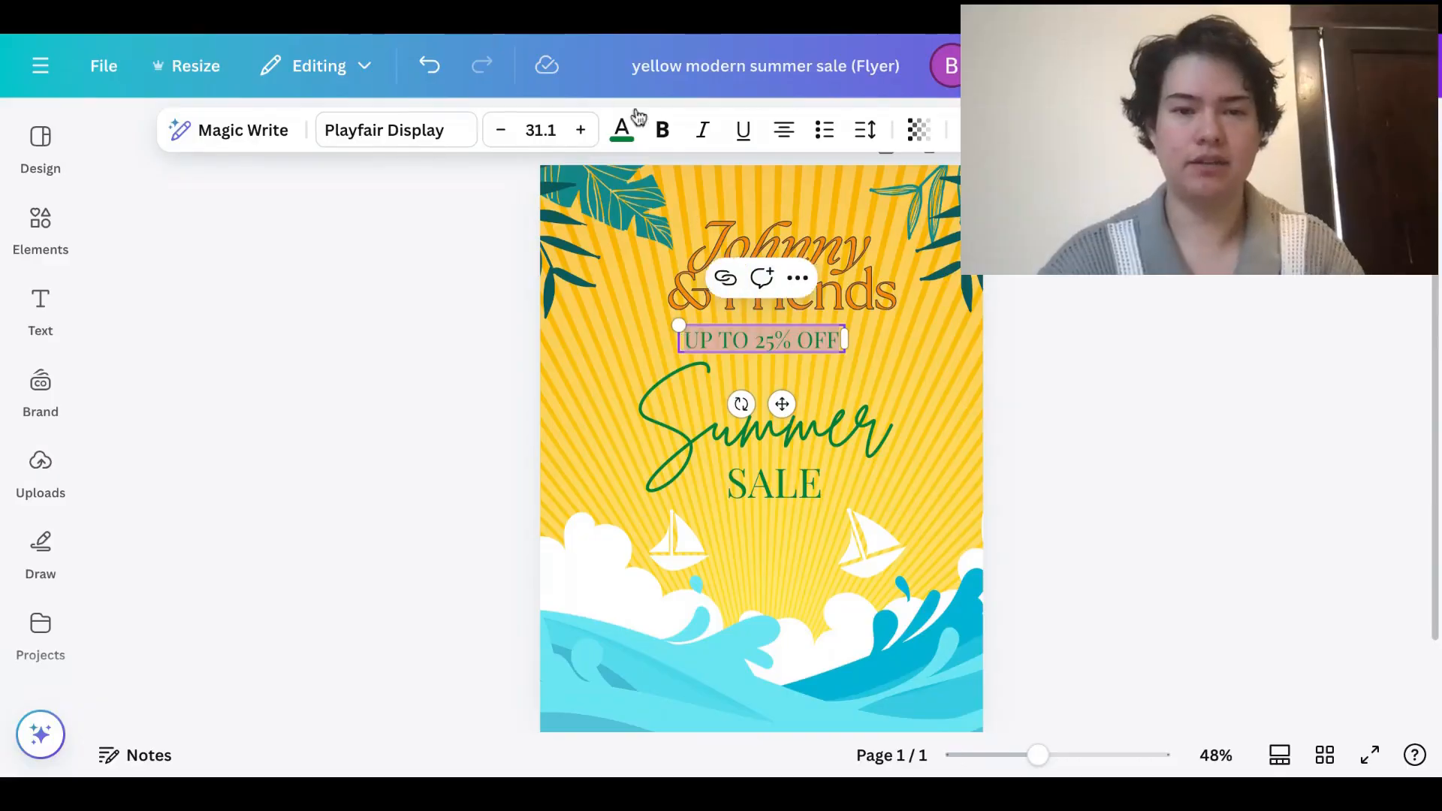
pyautogui.click(581, 131)
pyautogui.click(580, 130)
pyautogui.click(581, 130)
pyautogui.click(581, 131)
pyautogui.click(580, 131)
# Recolour the discount text bright red (#FF0000) and make it bold
pyautogui.click(620, 132)
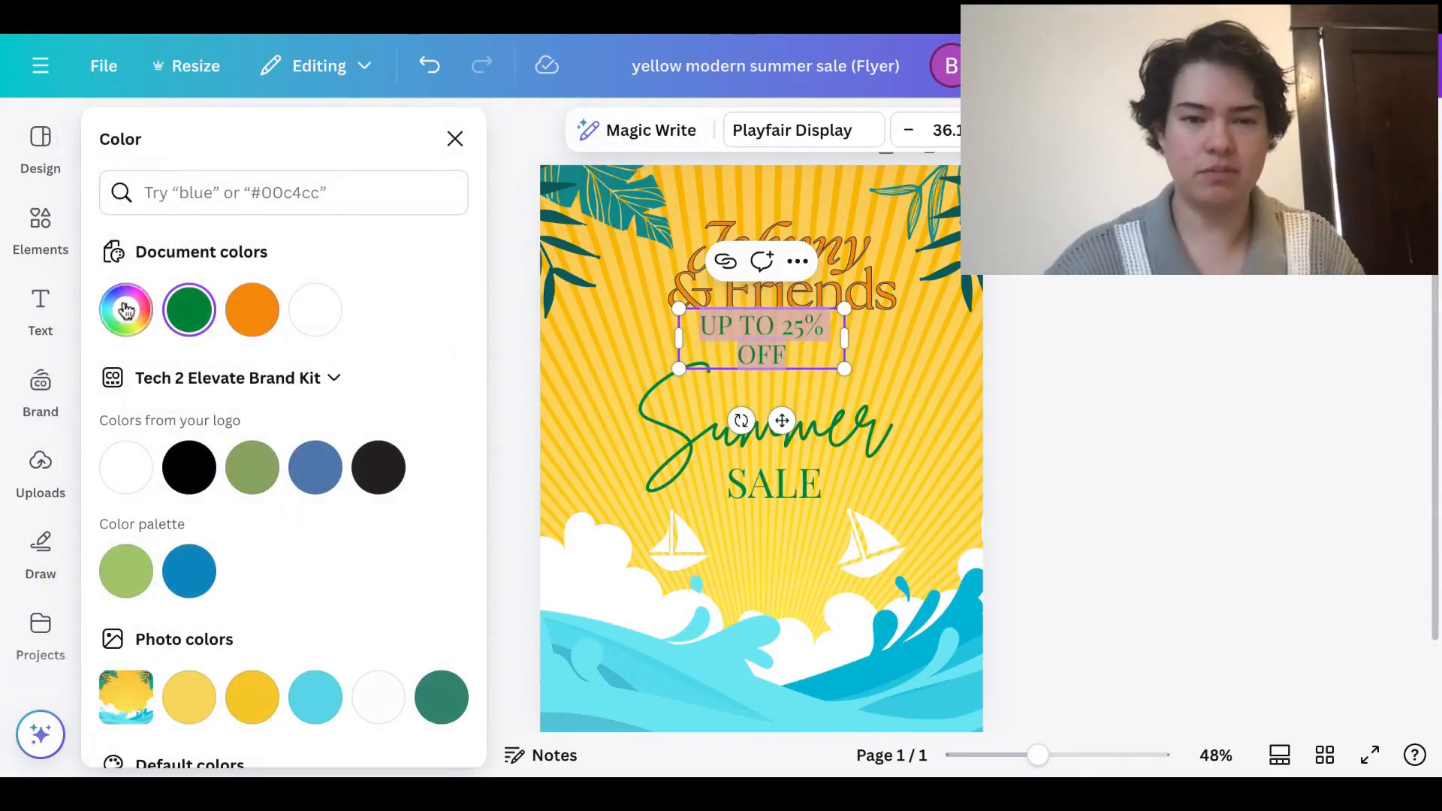
pyautogui.click(126, 310)
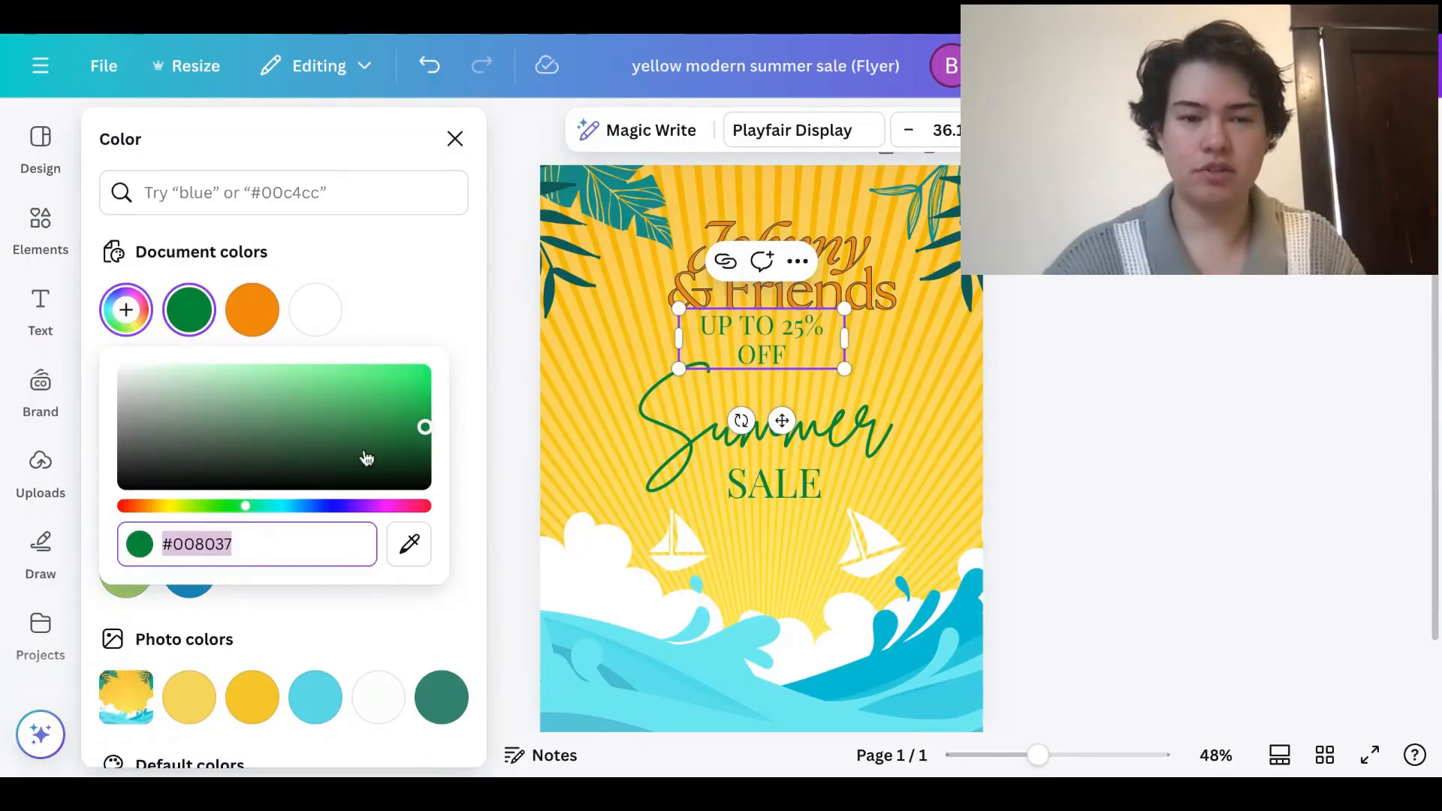
pyautogui.moveTo(250, 511); pyautogui.dragTo(114, 516)
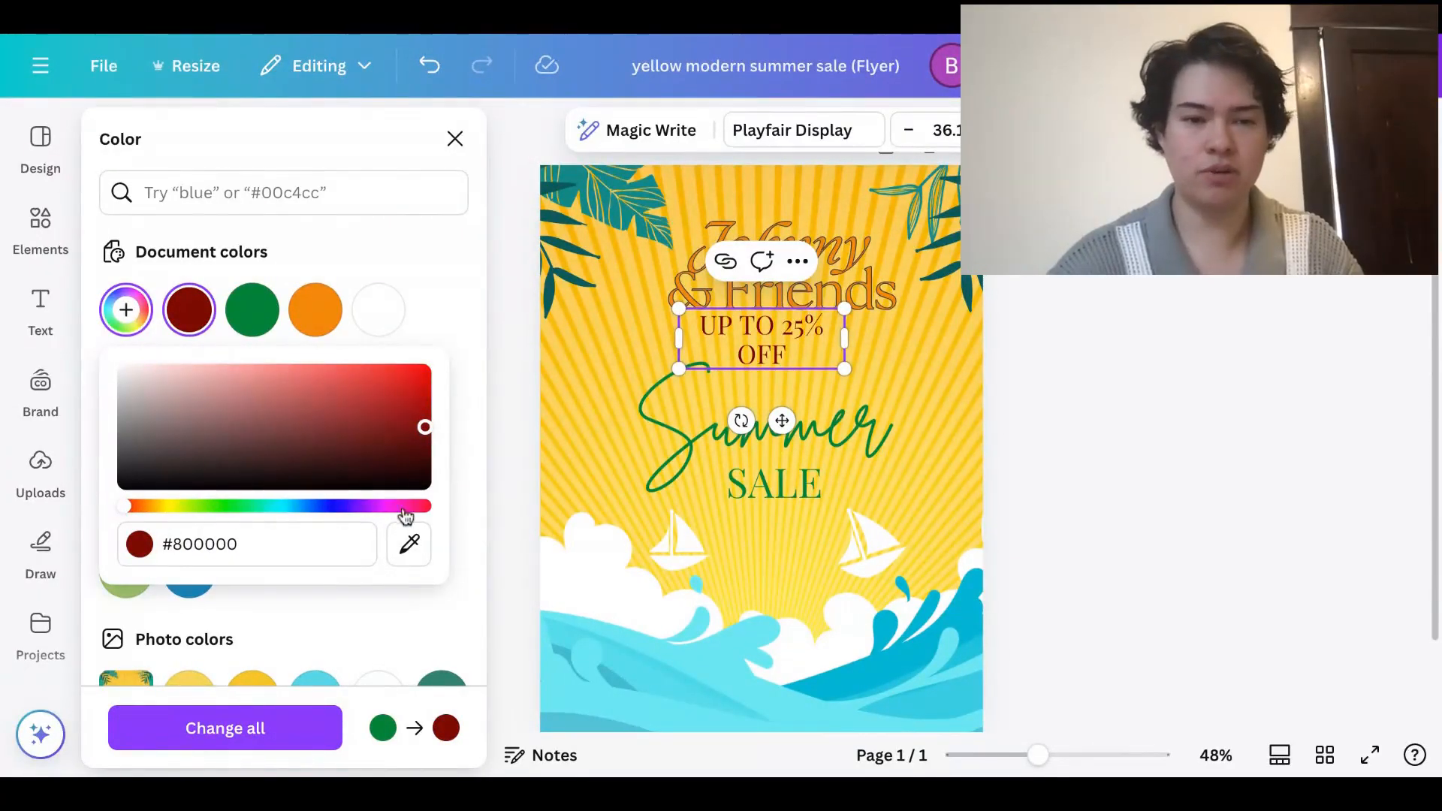
pyautogui.moveTo(406, 426); pyautogui.dragTo(435, 353)
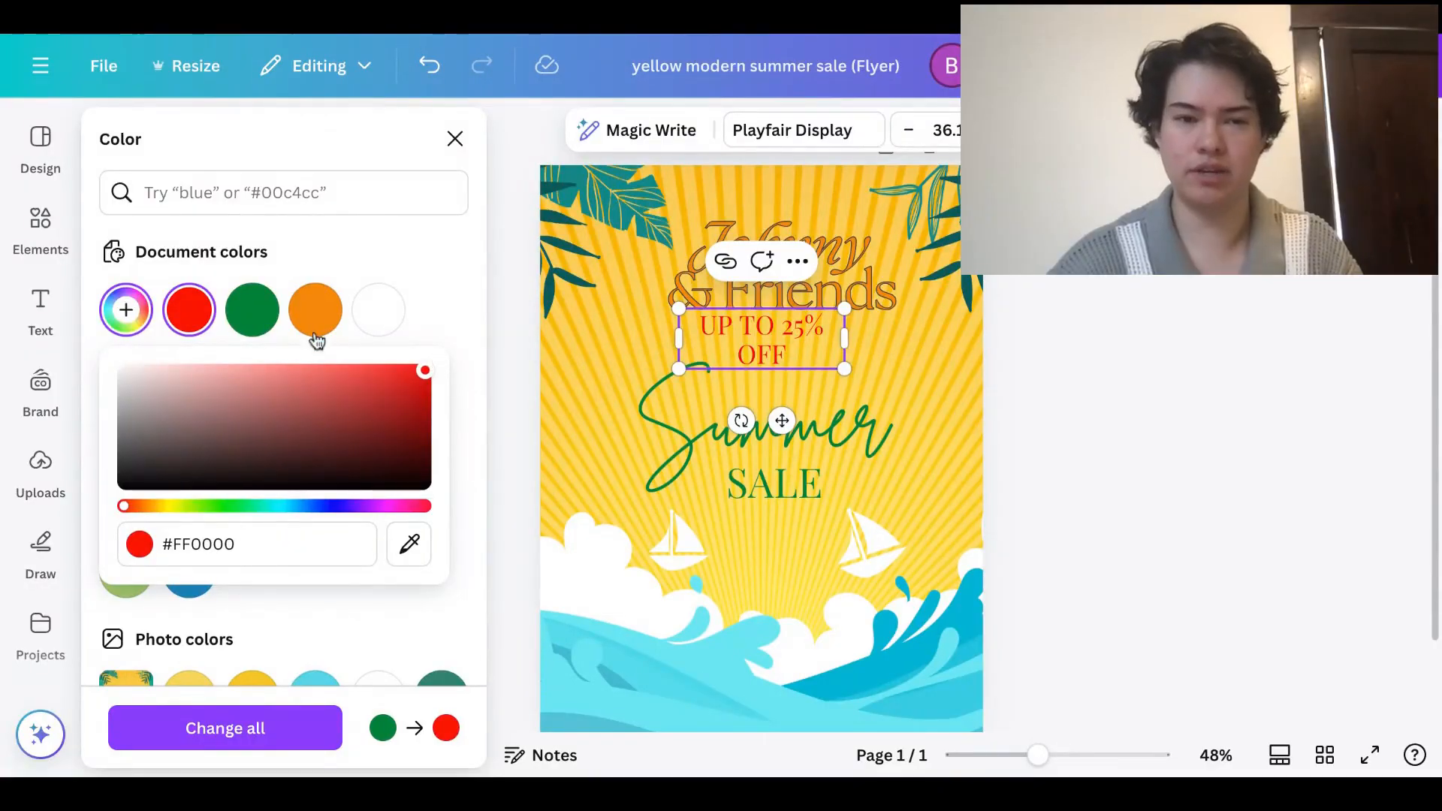
pyautogui.click(446, 310)
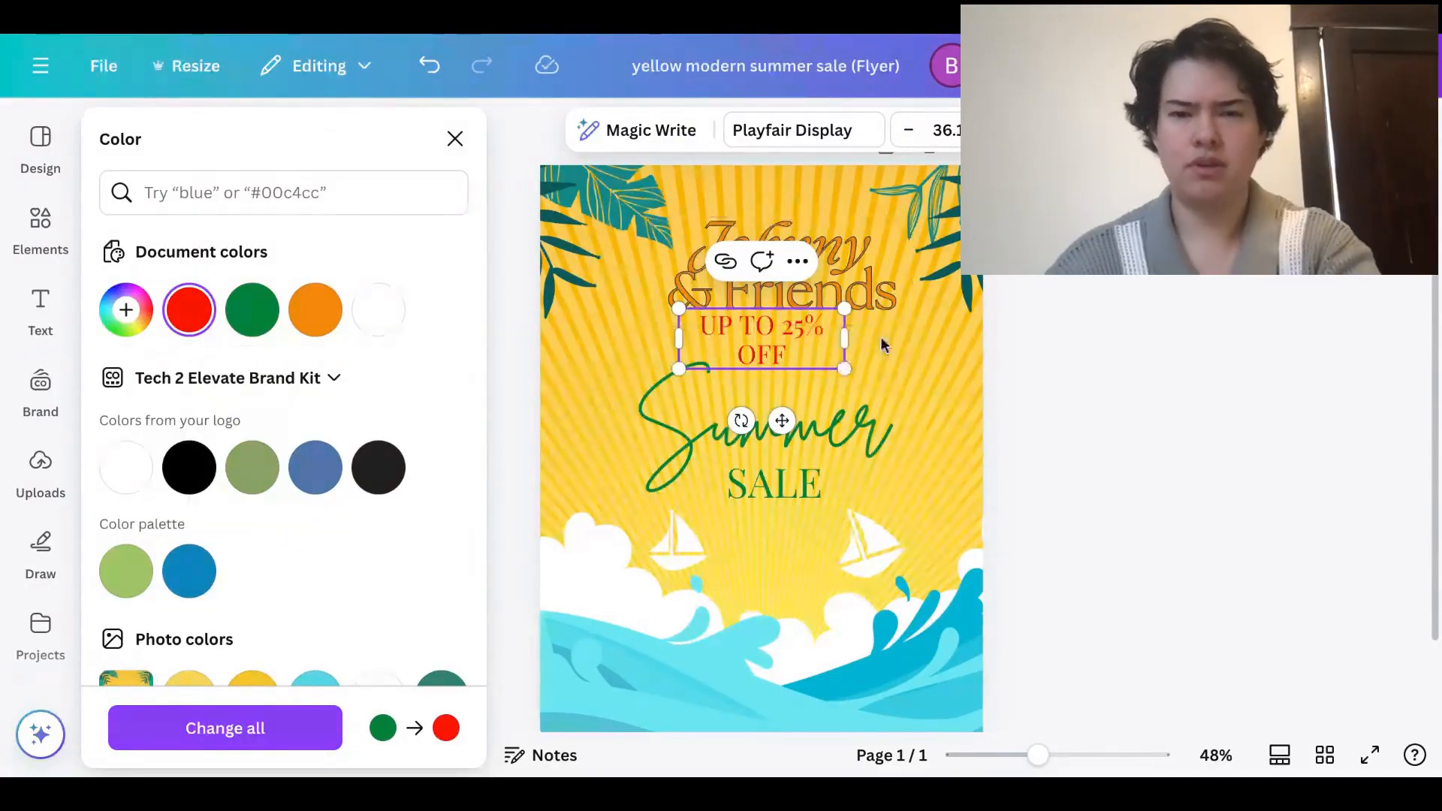
pyautogui.hotkey('ctrl', 'b')
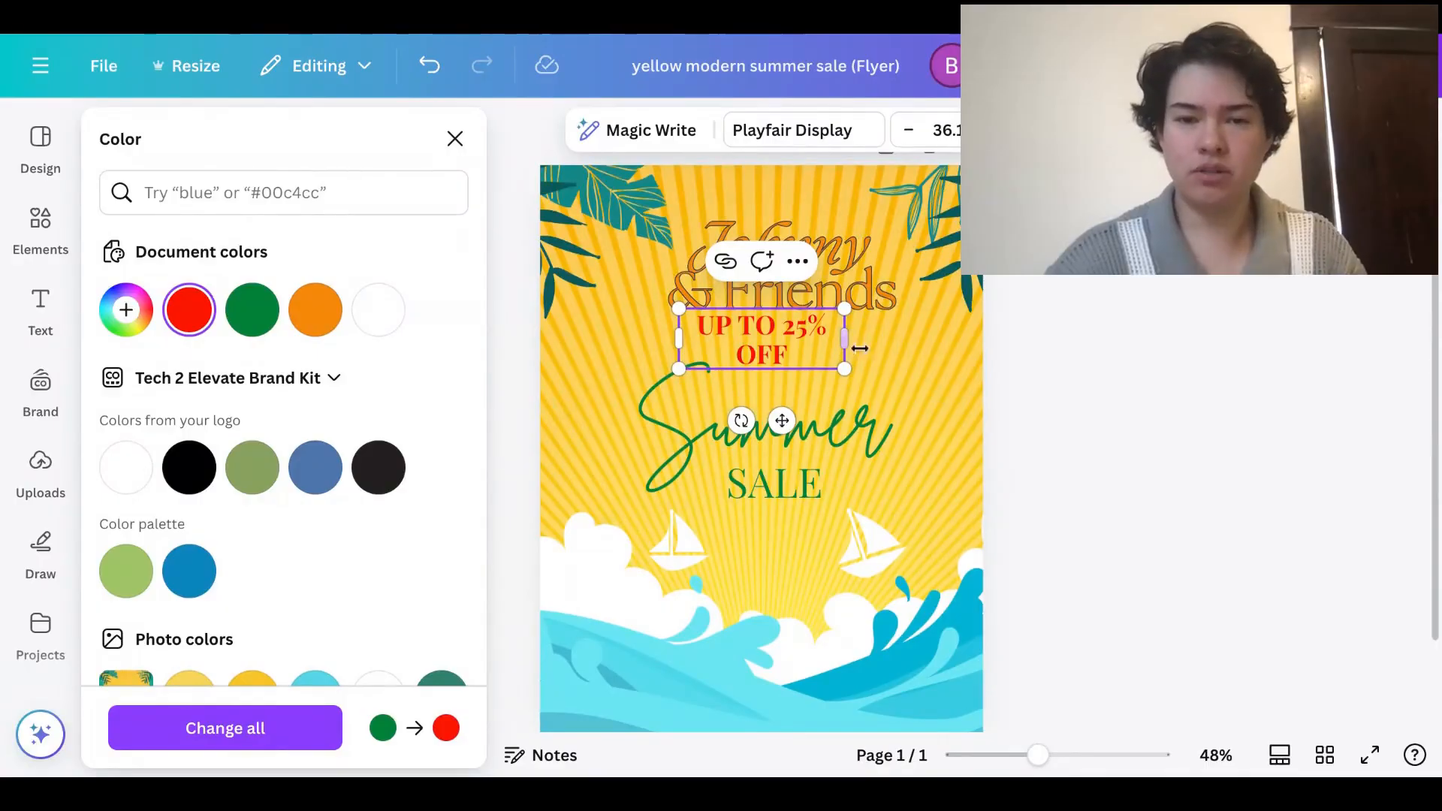
# Widen the discount text box so its wording fits on one line, and nudge it slightly right beneath the heading
pyautogui.click(808, 349)
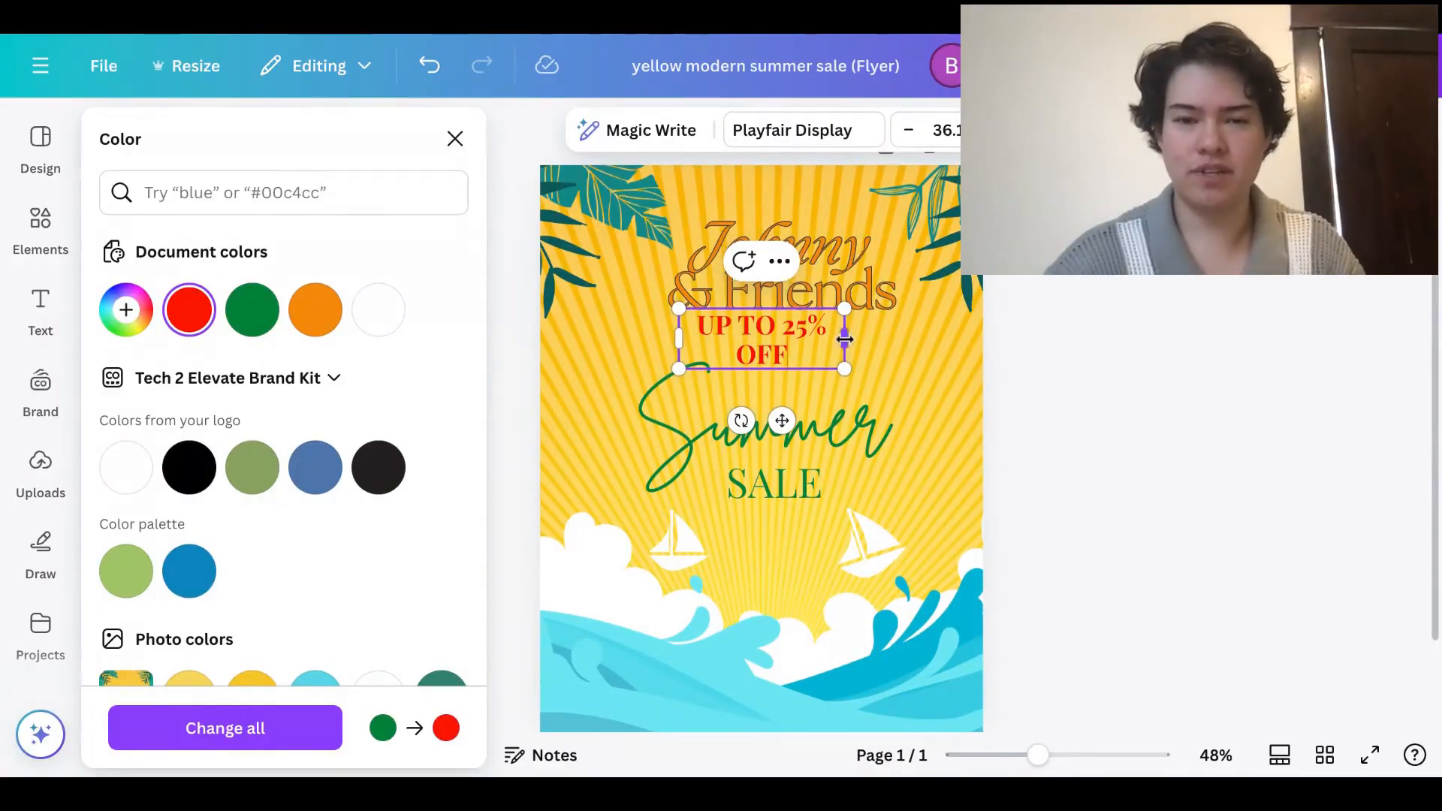
pyautogui.moveTo(845, 340); pyautogui.dragTo(867, 339)
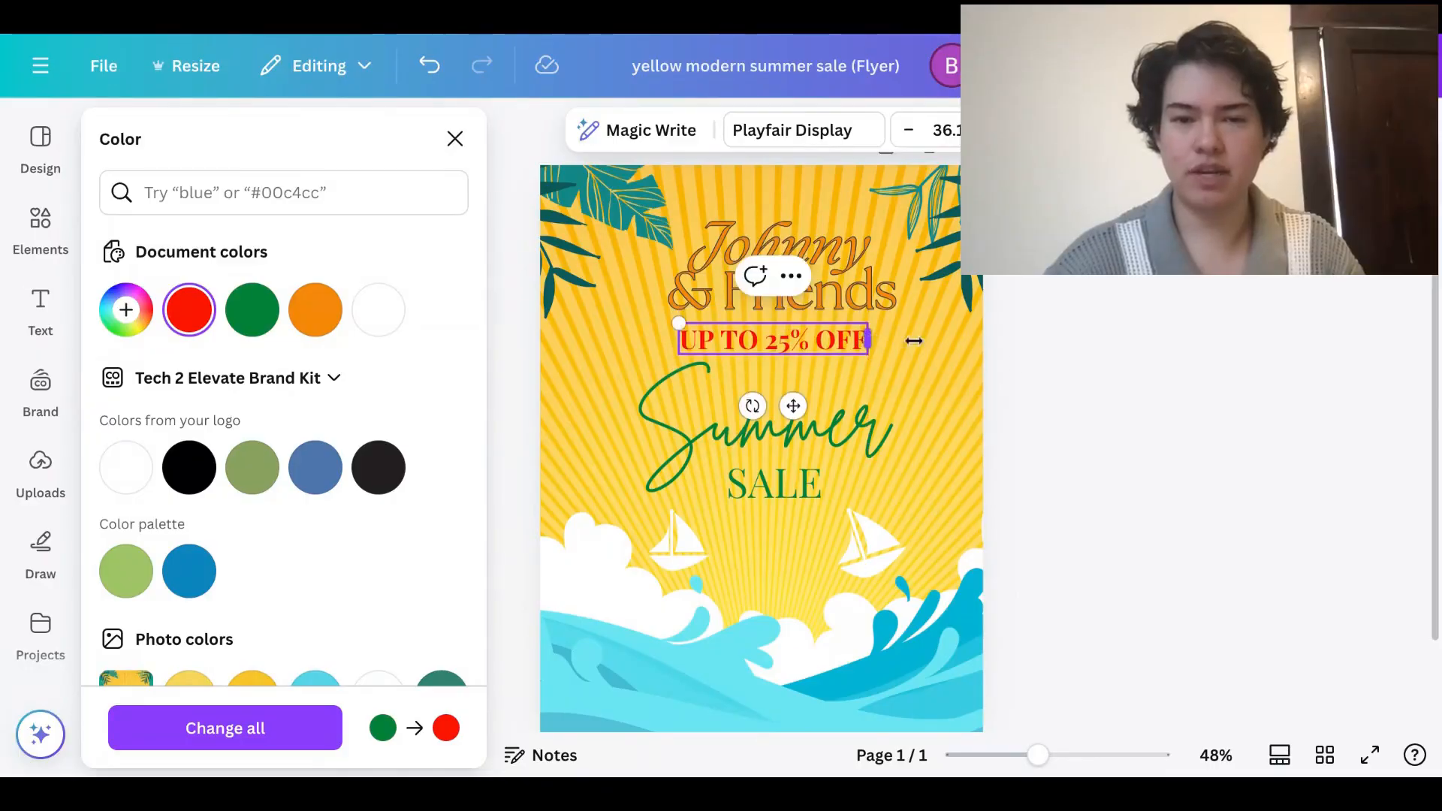
pyautogui.click(1012, 365)
pyautogui.moveTo(795, 406); pyautogui.dragTo(807, 408)
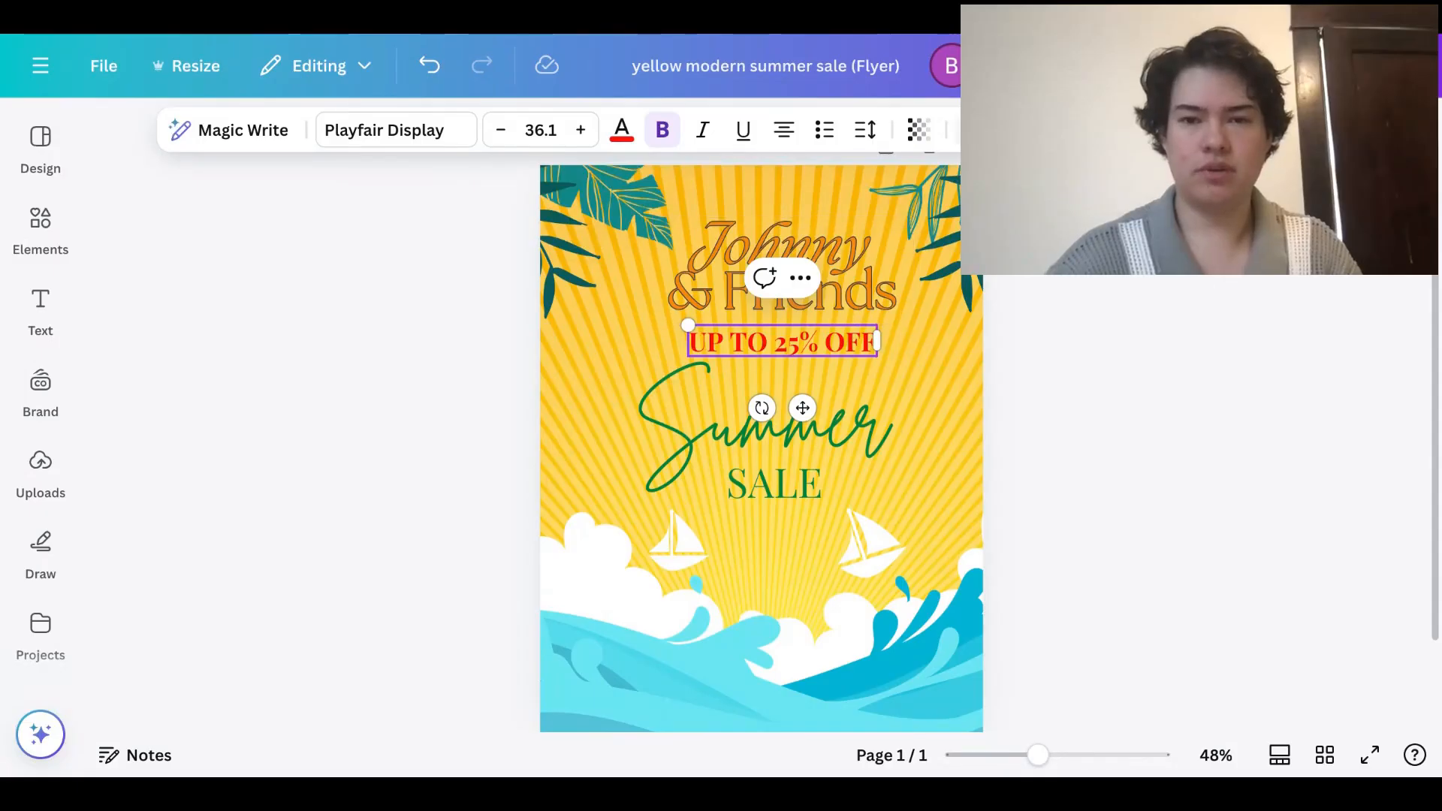
# Try the Curve shape effect on the "UP TO 25% OFF" text and return its shape to None
pyautogui.click(988, 130)
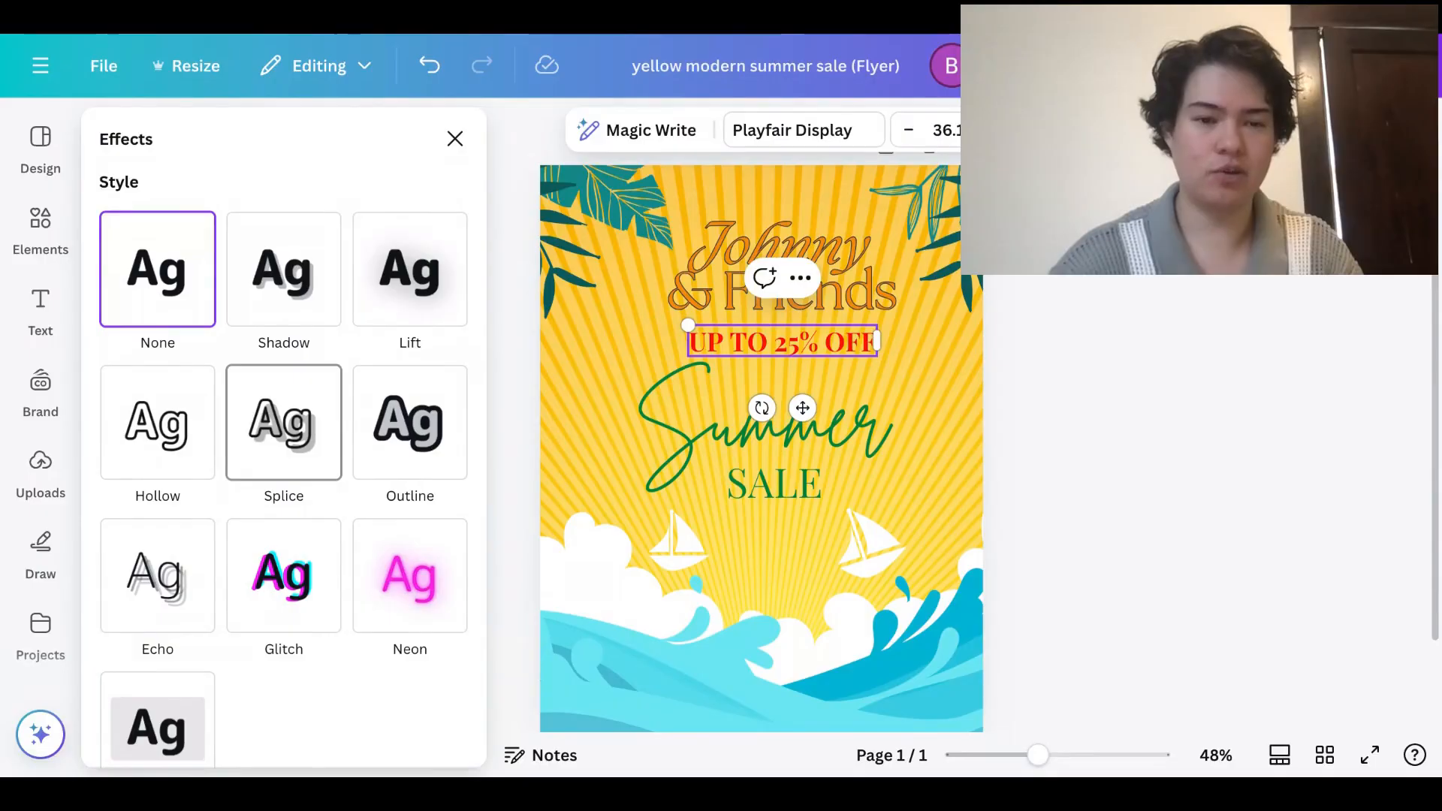
pyautogui.scroll(-4, 325, 471)
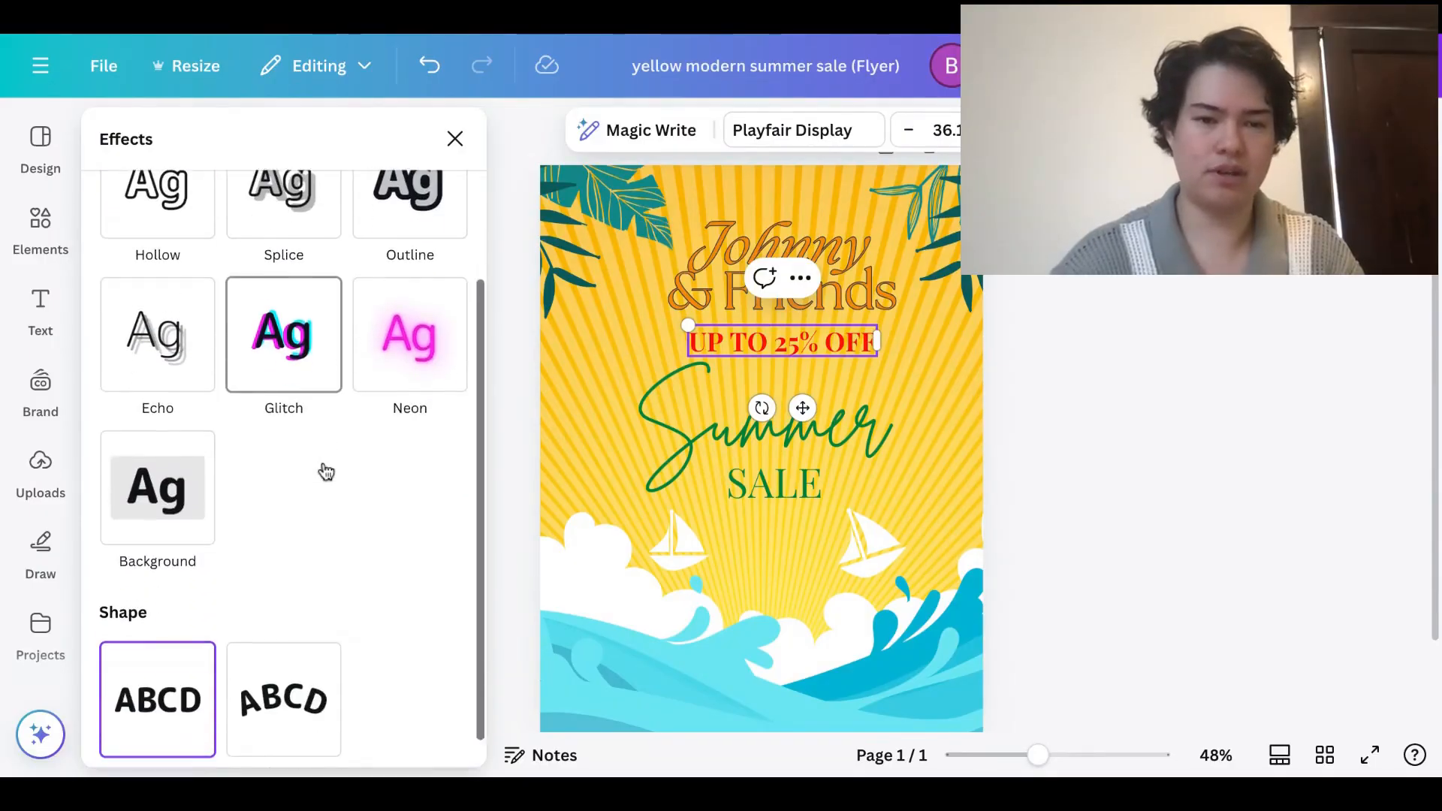
pyautogui.scroll(5, 325, 471)
pyautogui.scroll(-6, 283, 621)
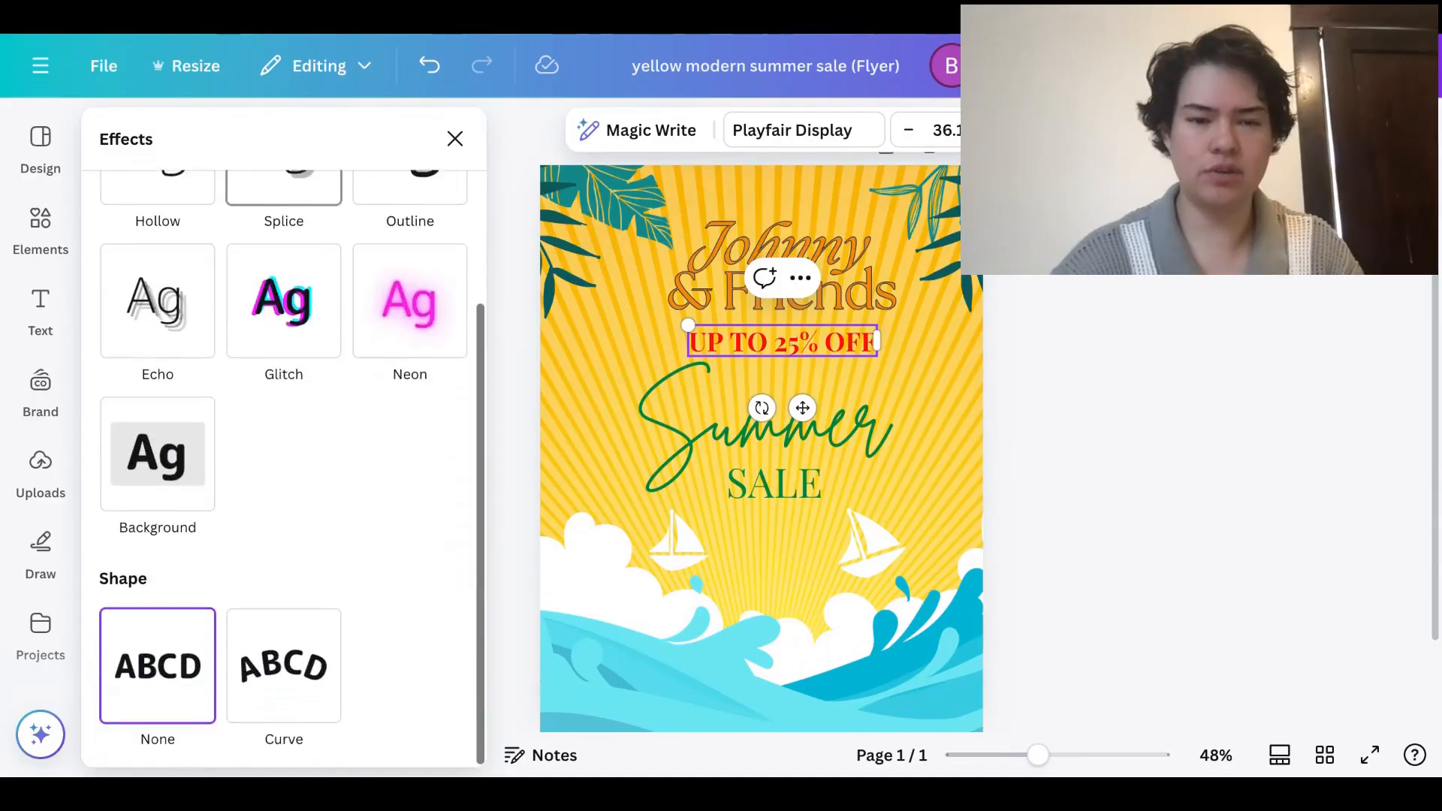
pyautogui.click(277, 661)
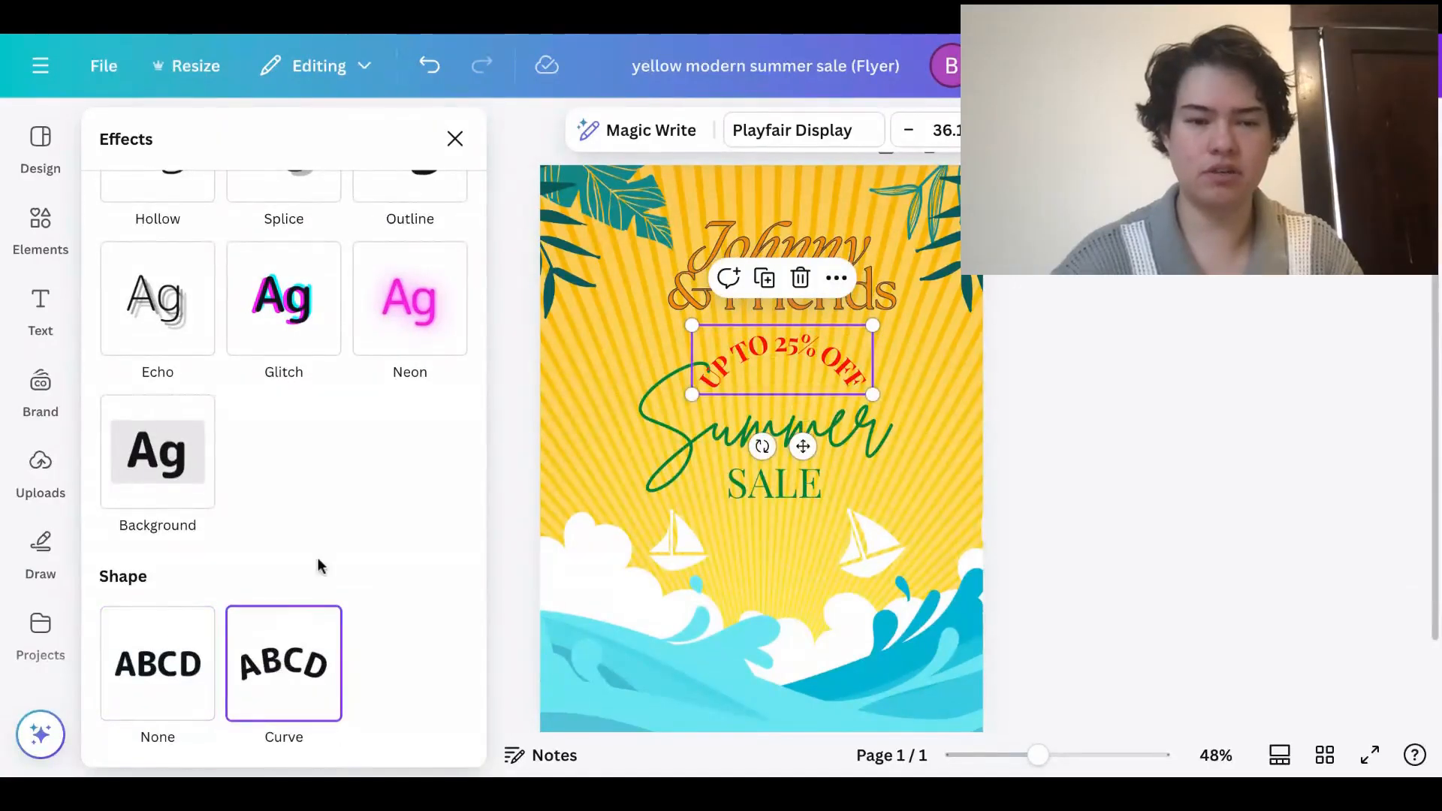
pyautogui.scroll(6, 318, 557)
pyautogui.scroll(-6, 278, 574)
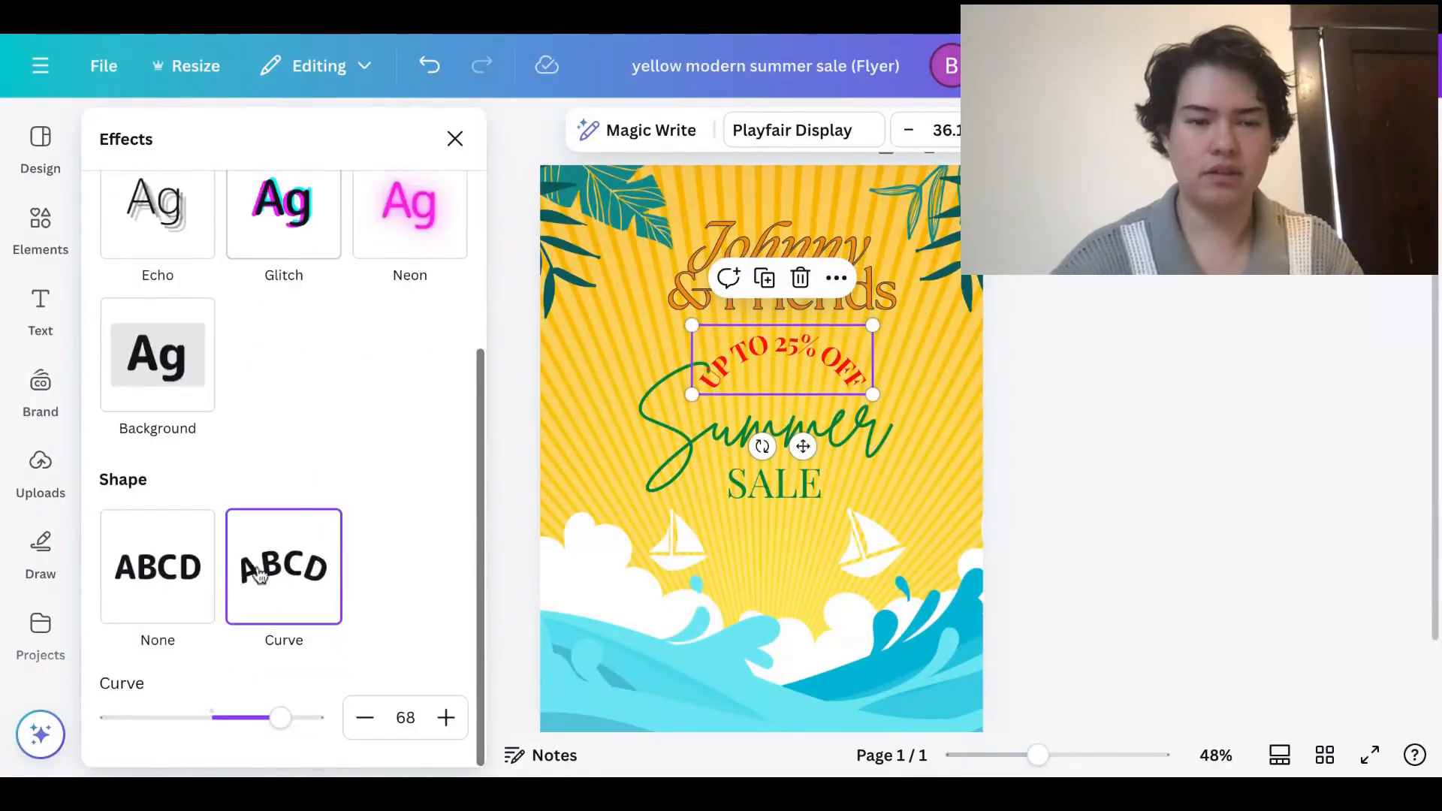
pyautogui.click(208, 552)
pyautogui.scroll(4, 300, 481)
pyautogui.scroll(-1, 300, 481)
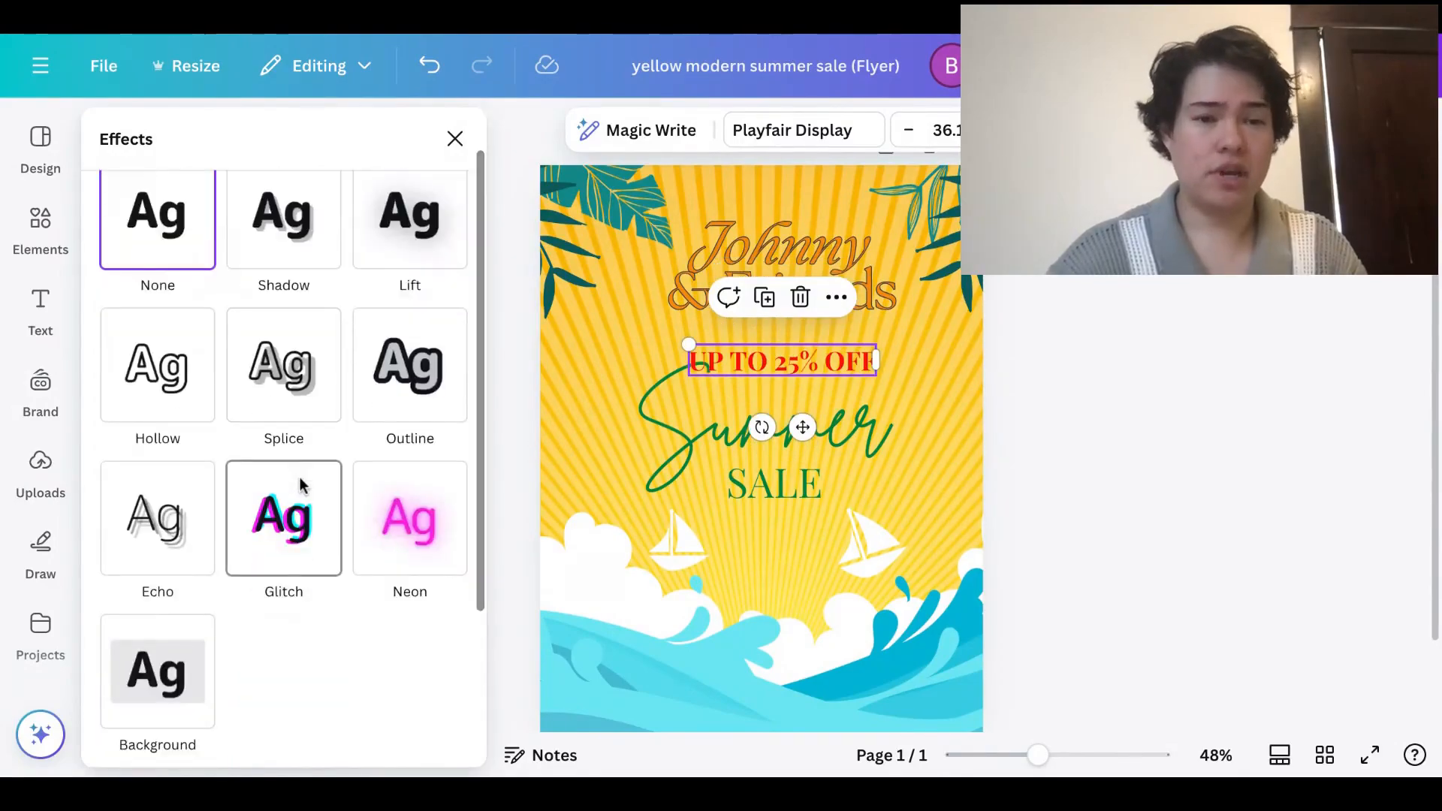
# Apply a Shadow effect to the discount text with offset 86, direction -85 and blur 27
pyautogui.scroll(2, 290, 353)
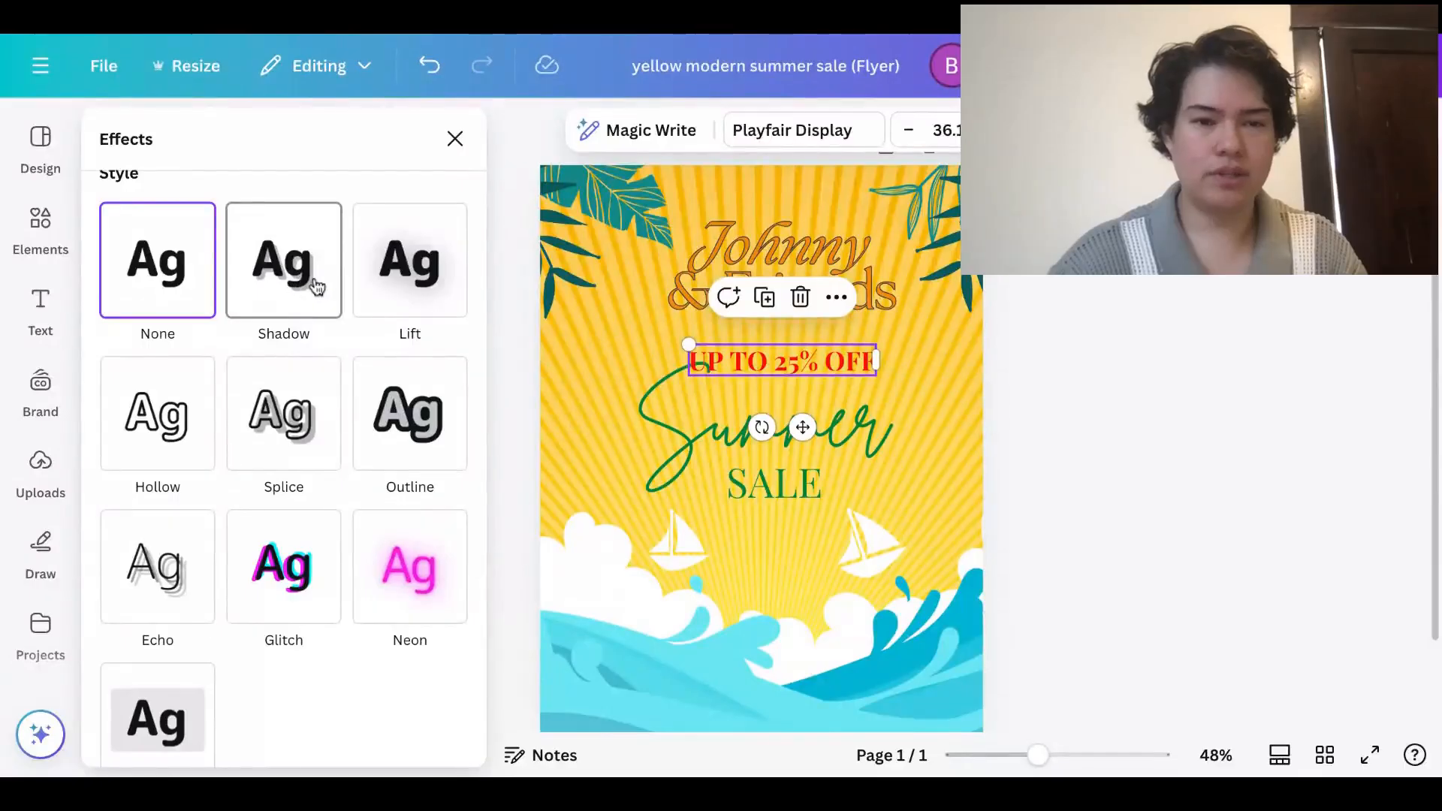
pyautogui.click(421, 259)
pyautogui.moveTo(208, 417); pyautogui.dragTo(242, 411)
pyautogui.click(278, 313)
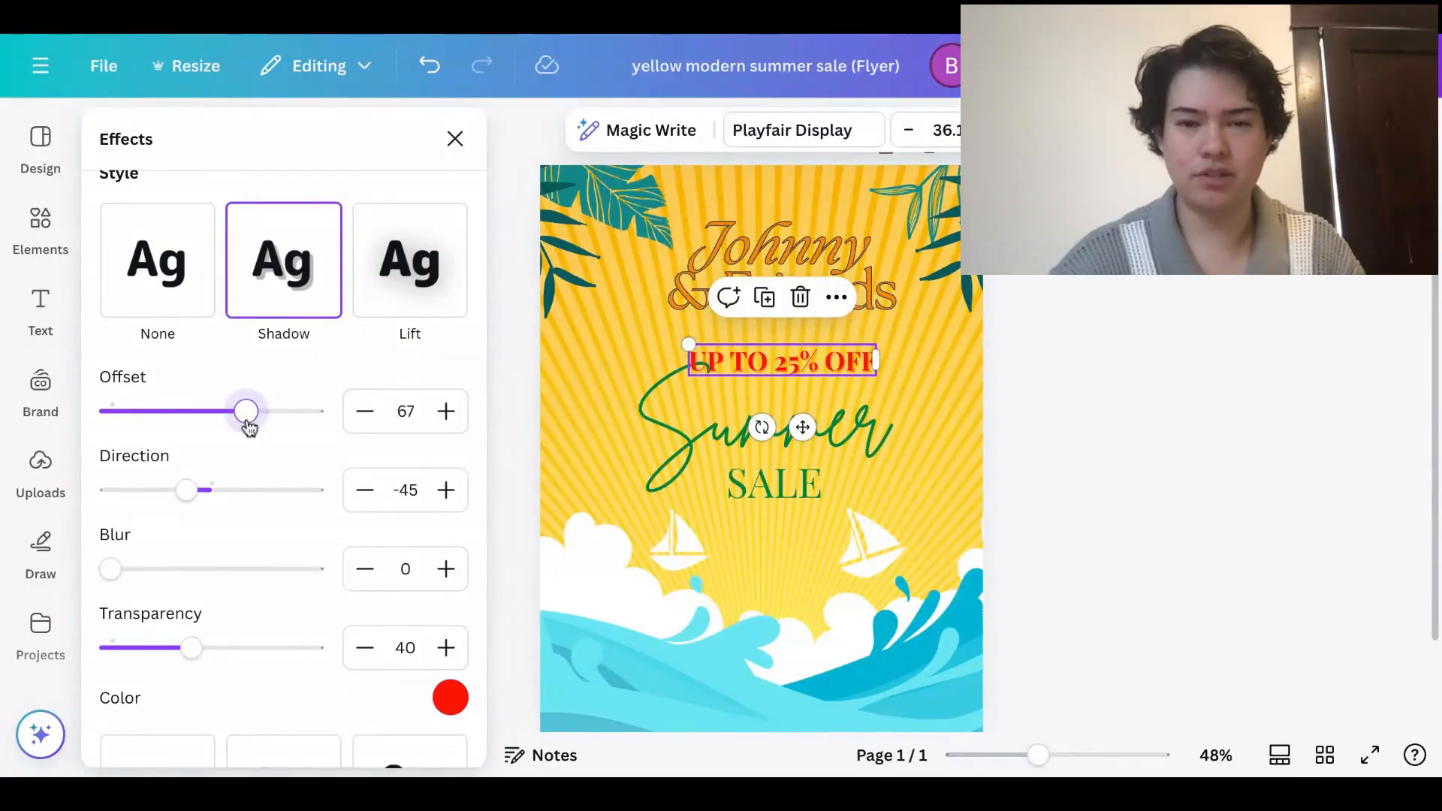
pyautogui.moveTo(202, 491); pyautogui.dragTo(160, 492)
pyautogui.moveTo(126, 577); pyautogui.dragTo(167, 580)
pyautogui.moveTo(252, 412); pyautogui.dragTo(285, 413)
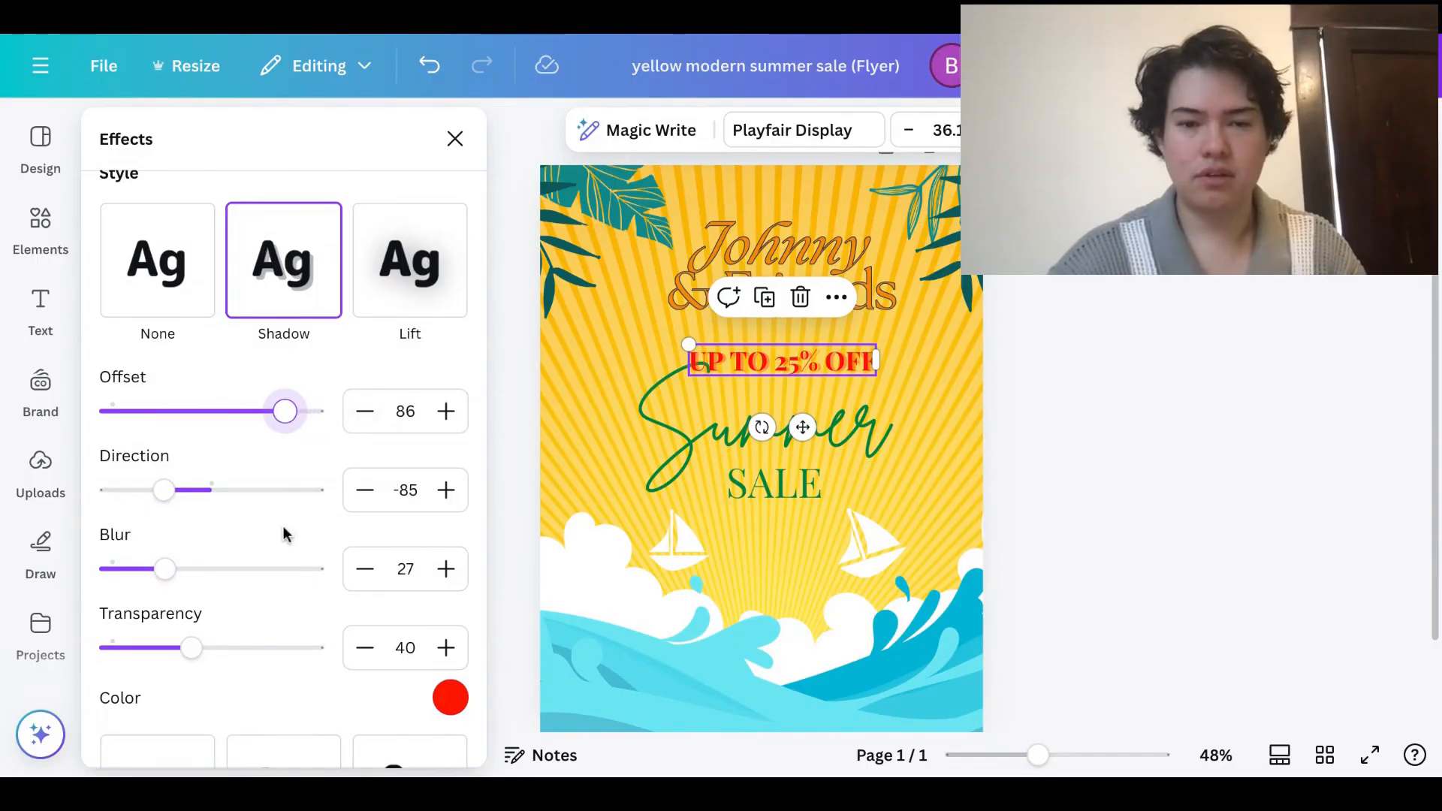
# Change the discount text's shadow colour to orange and move the line up directly beneath the heading
pyautogui.scroll(-2, 284, 518)
pyautogui.click(452, 595)
pyautogui.click(265, 364)
pyautogui.click(565, 368)
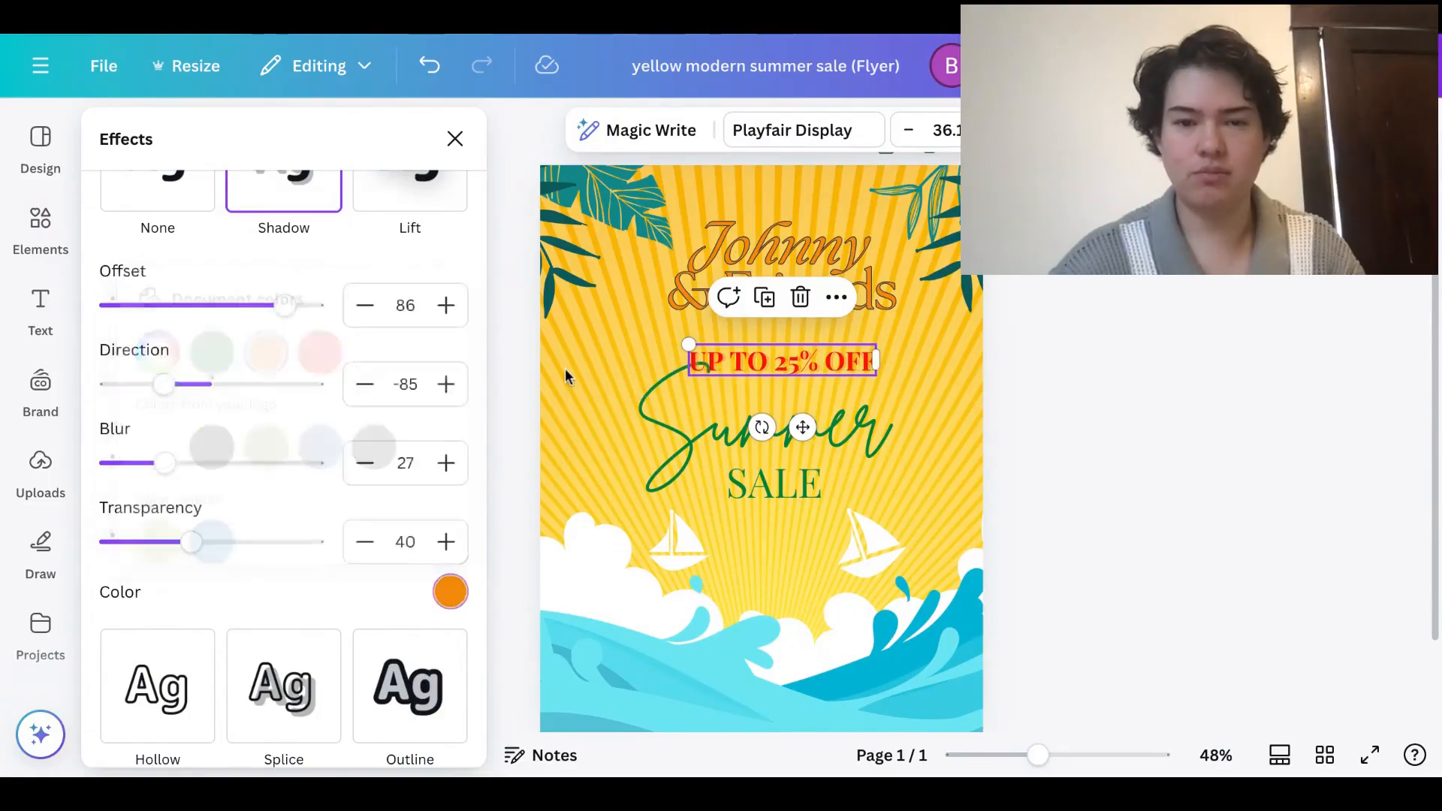
pyautogui.moveTo(783, 376); pyautogui.dragTo(783, 355)
pyautogui.click(934, 421)
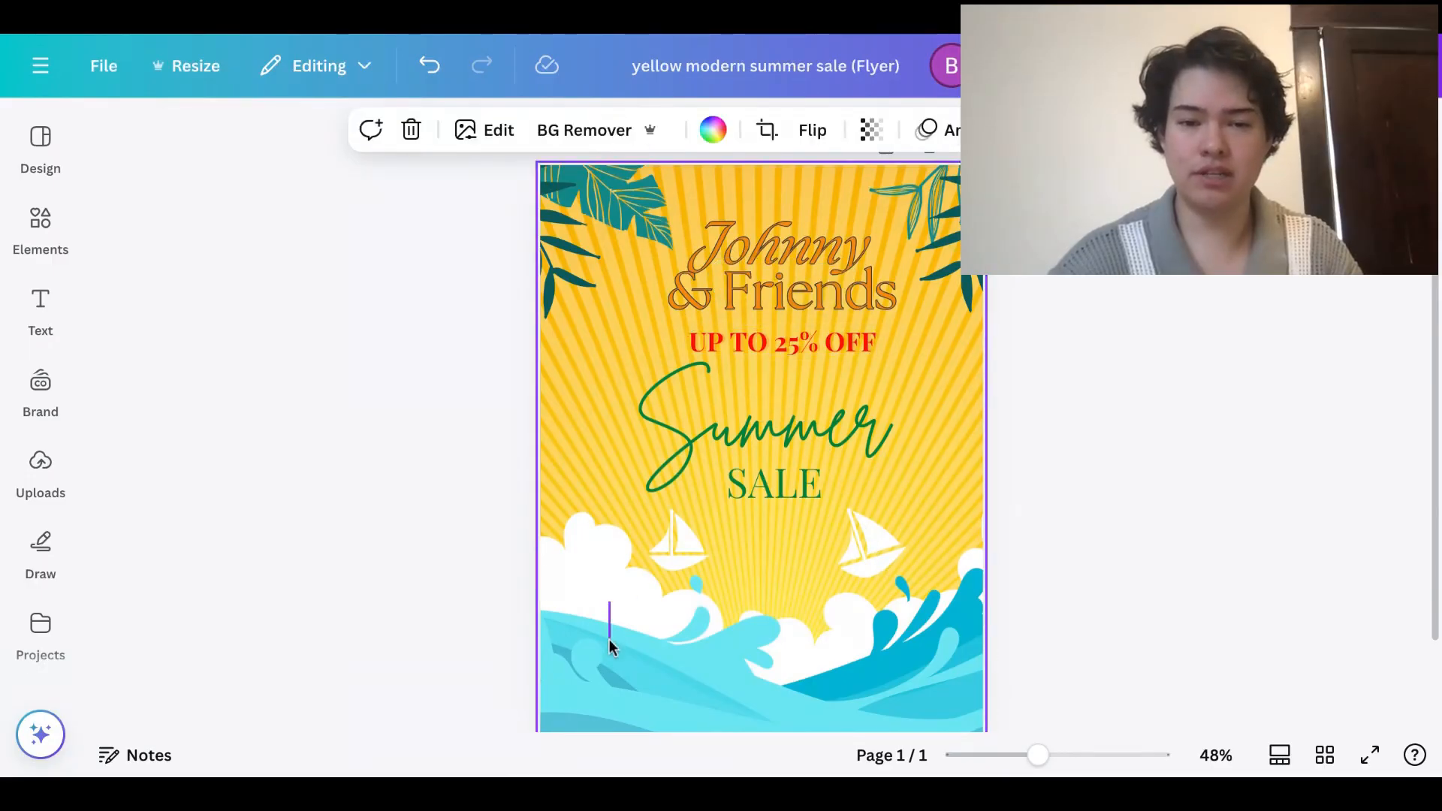
# Nudge the left sailboat slightly to the right above the waves
pyautogui.press('Escape')
pyautogui.click(687, 554)
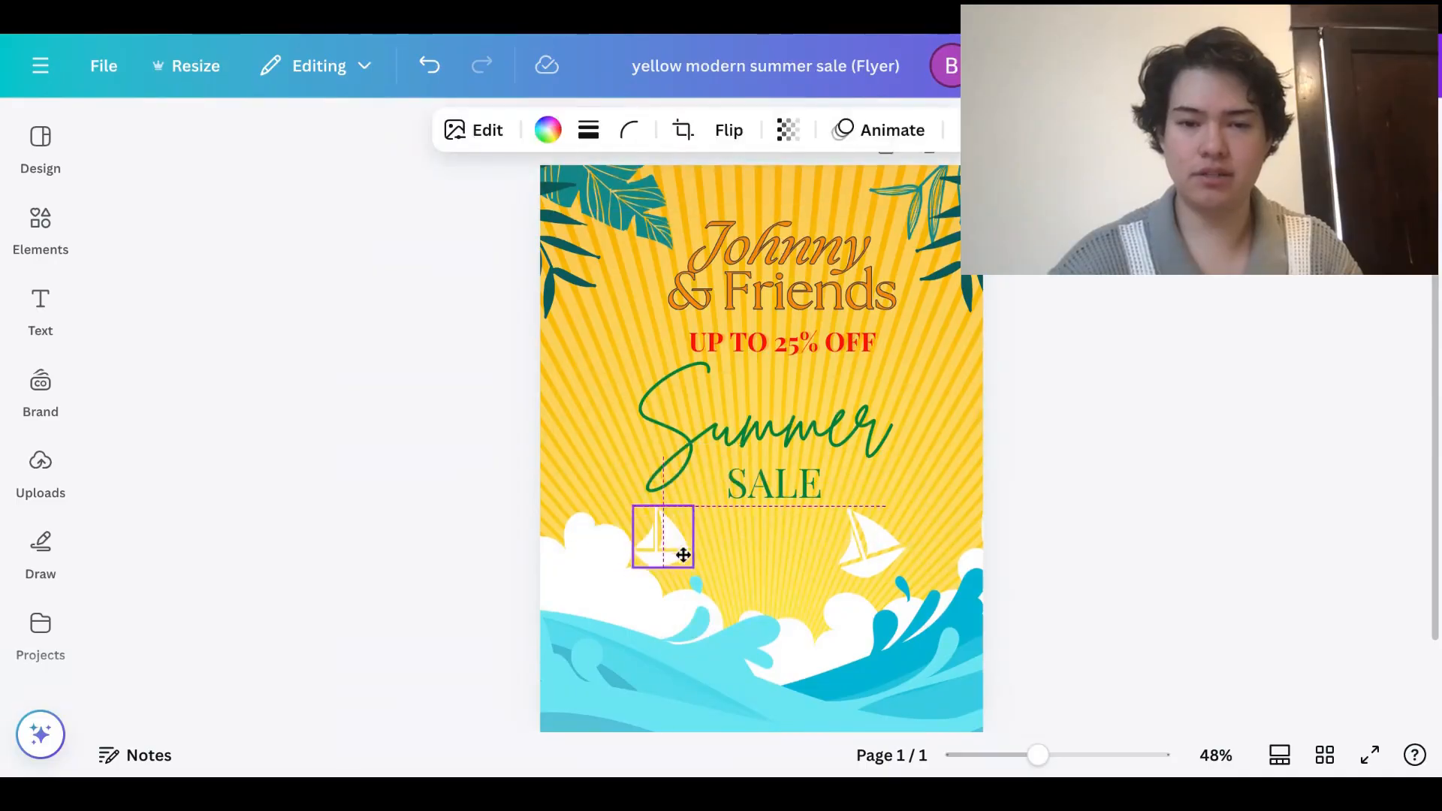
pyautogui.click(985, 297)
pyautogui.click(950, 227)
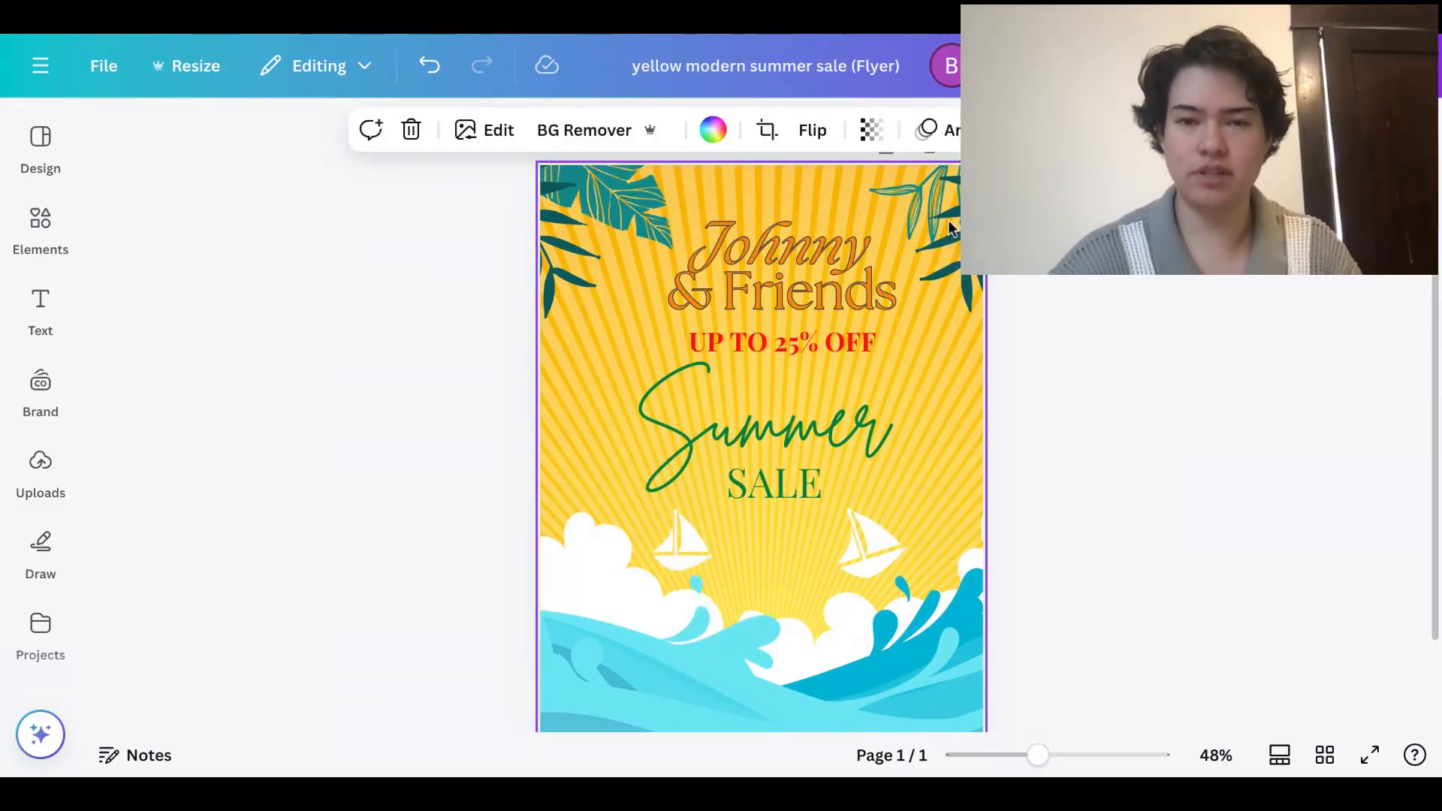
pyautogui.click(41, 220)
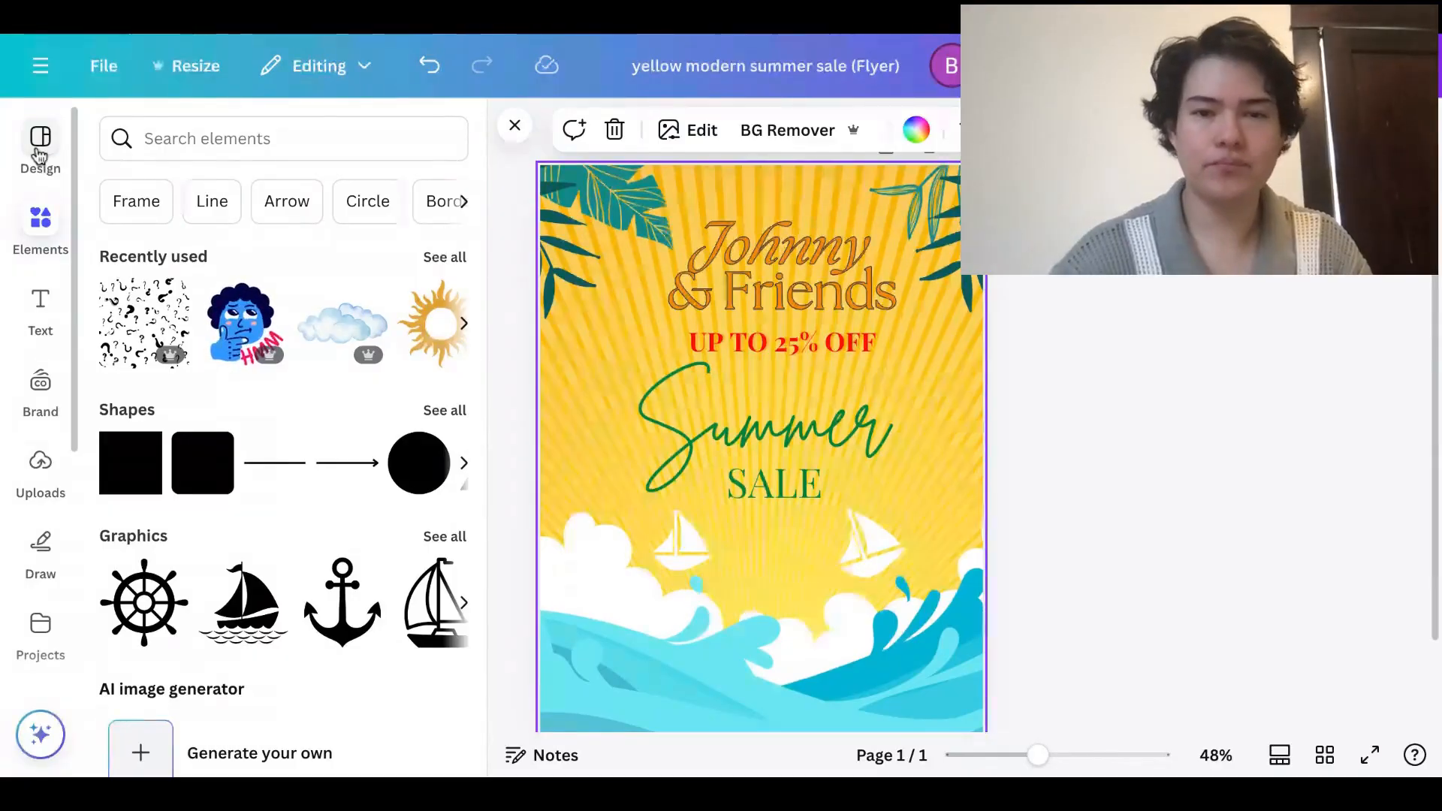
pyautogui.click(41, 142)
pyautogui.click(76, 66)
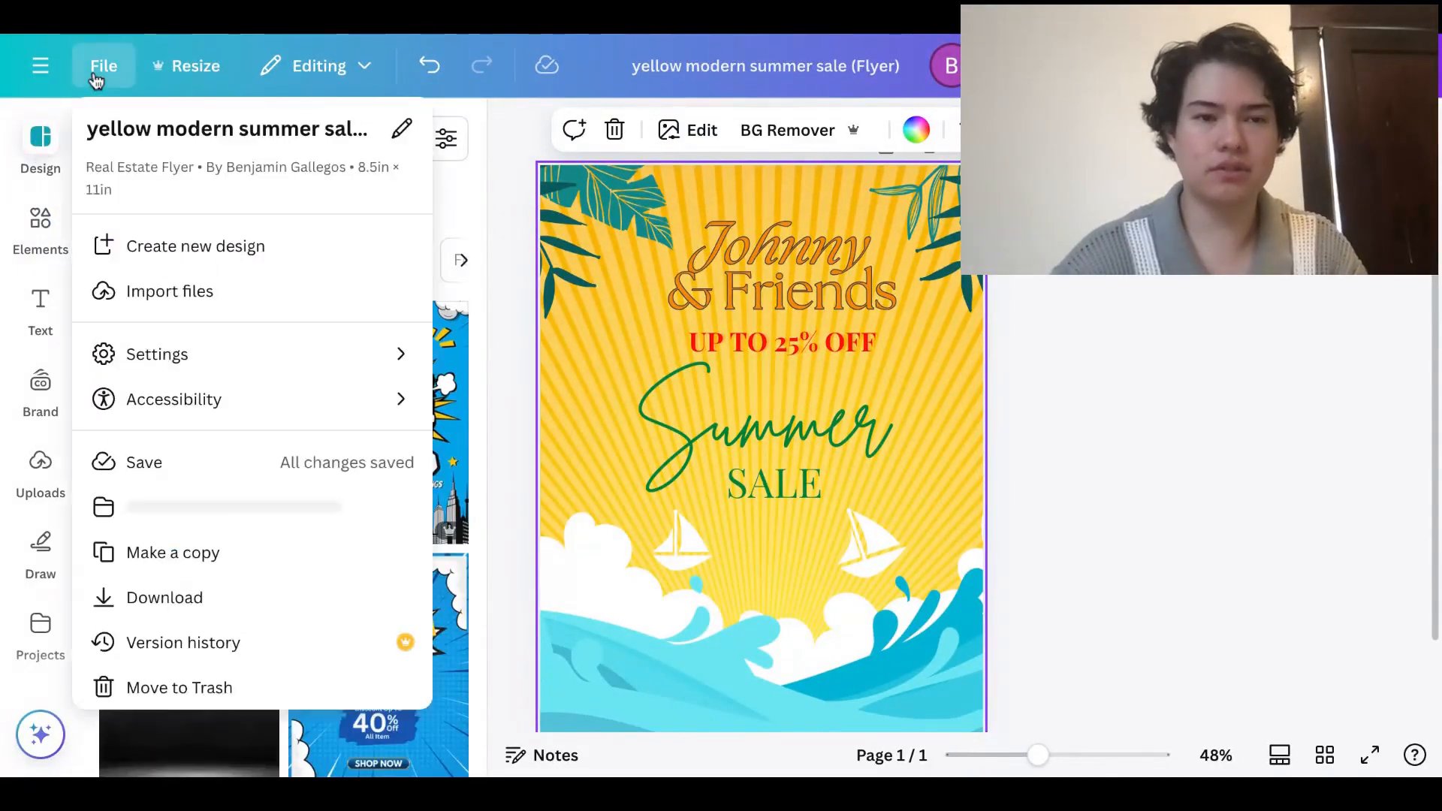
pyautogui.click(42, 57)
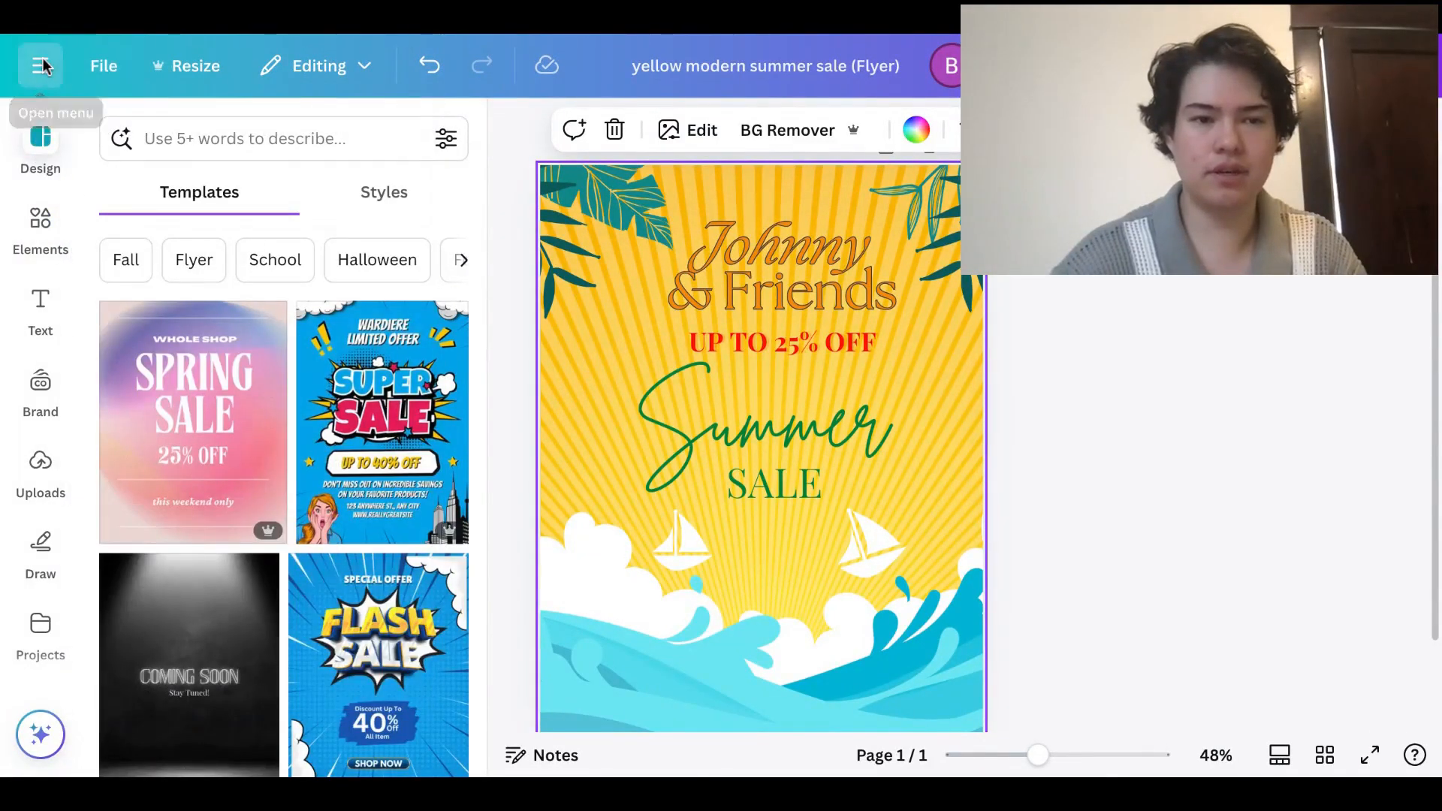
# Search the new design types for "flyer" and create a blank Flyer (5.5 × 8.5 in) design
pyautogui.click(43, 57)
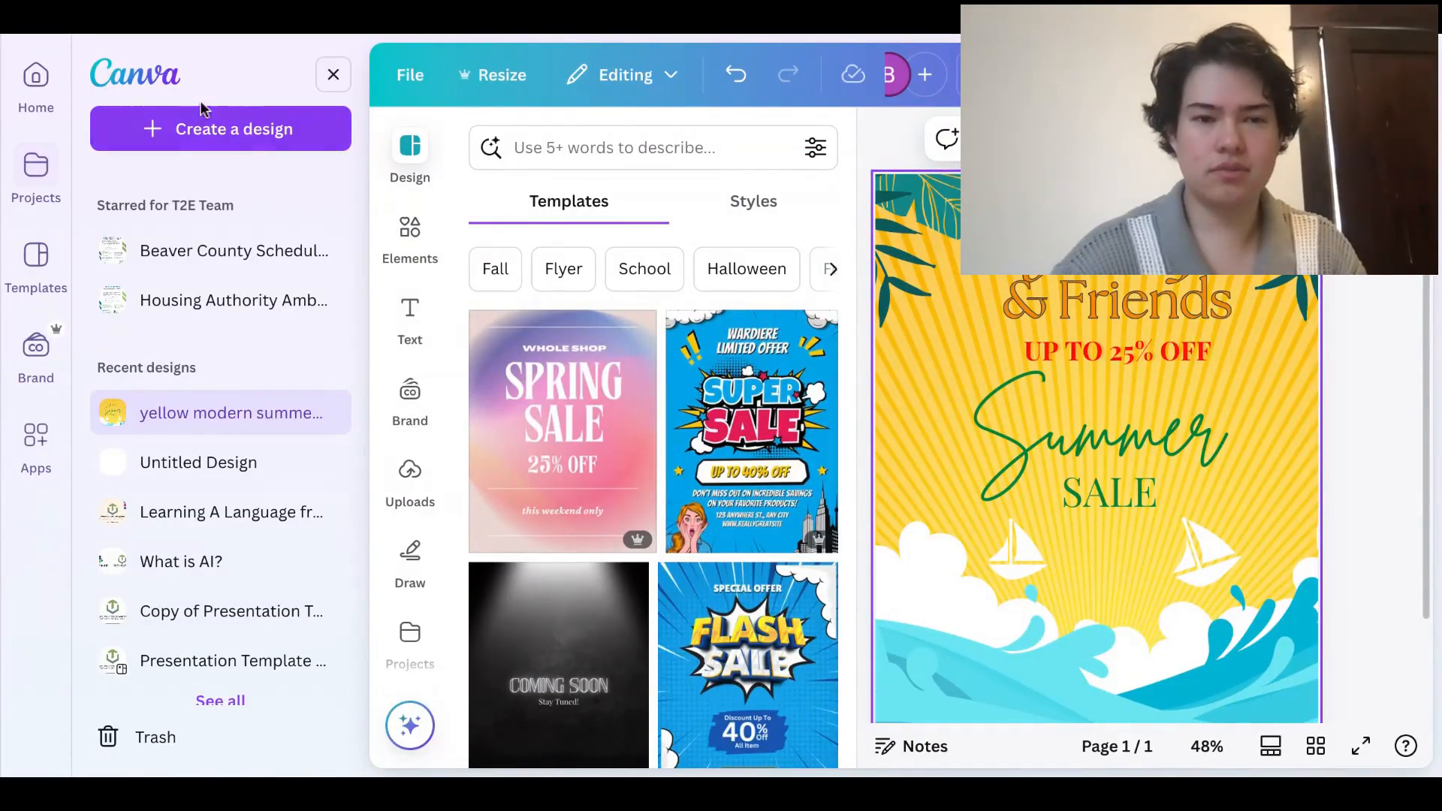
pyautogui.click(243, 135)
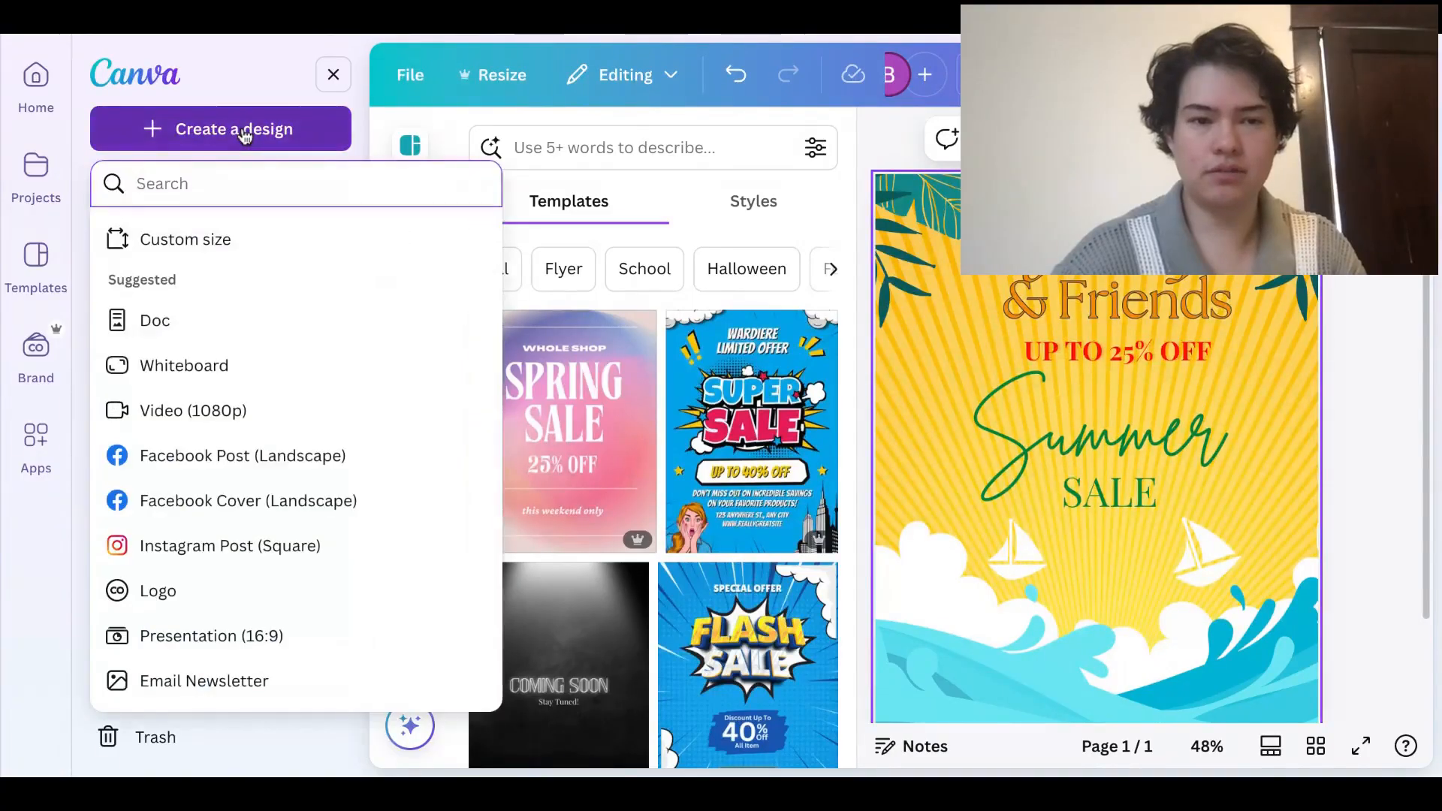
pyautogui.write('flyer')
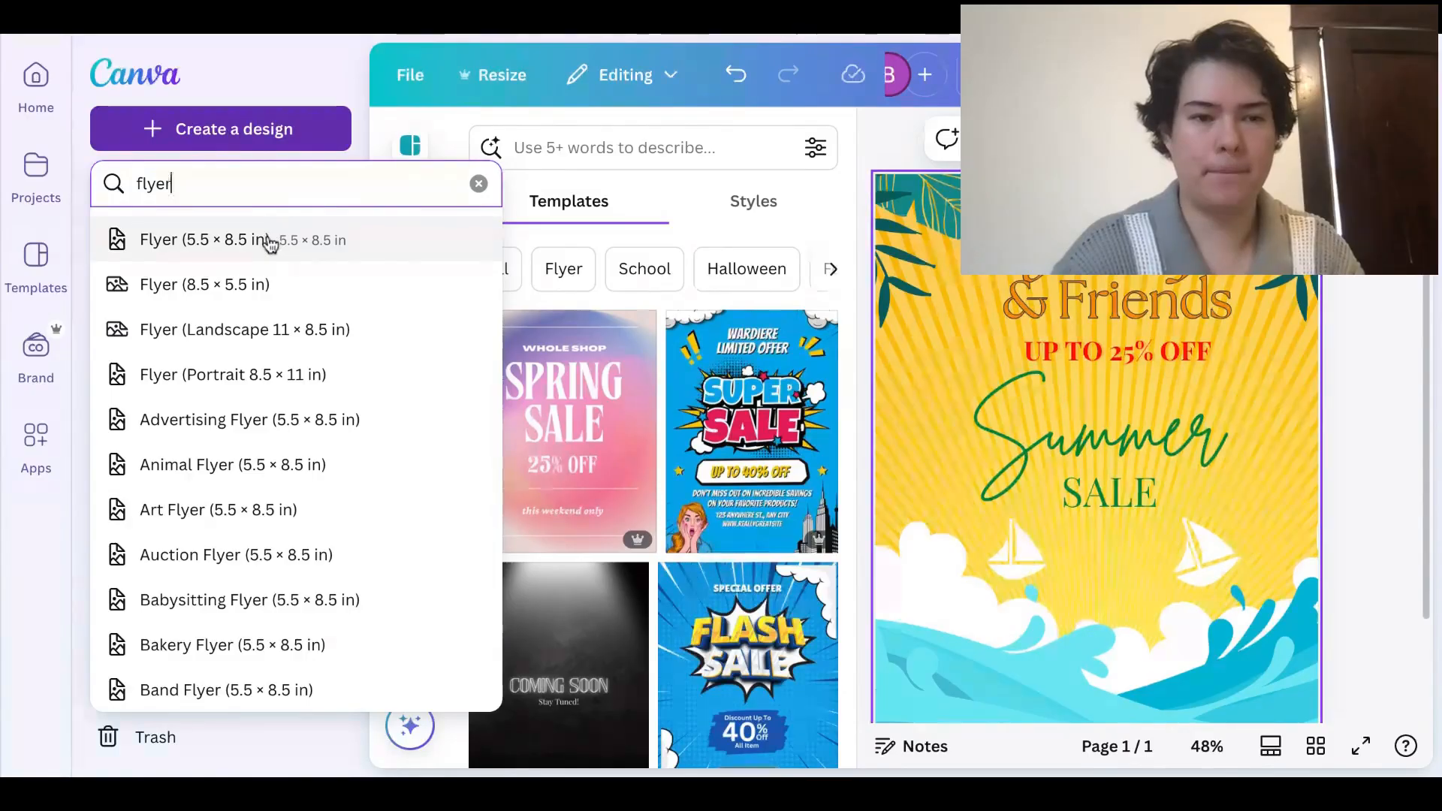
pyautogui.click(230, 244)
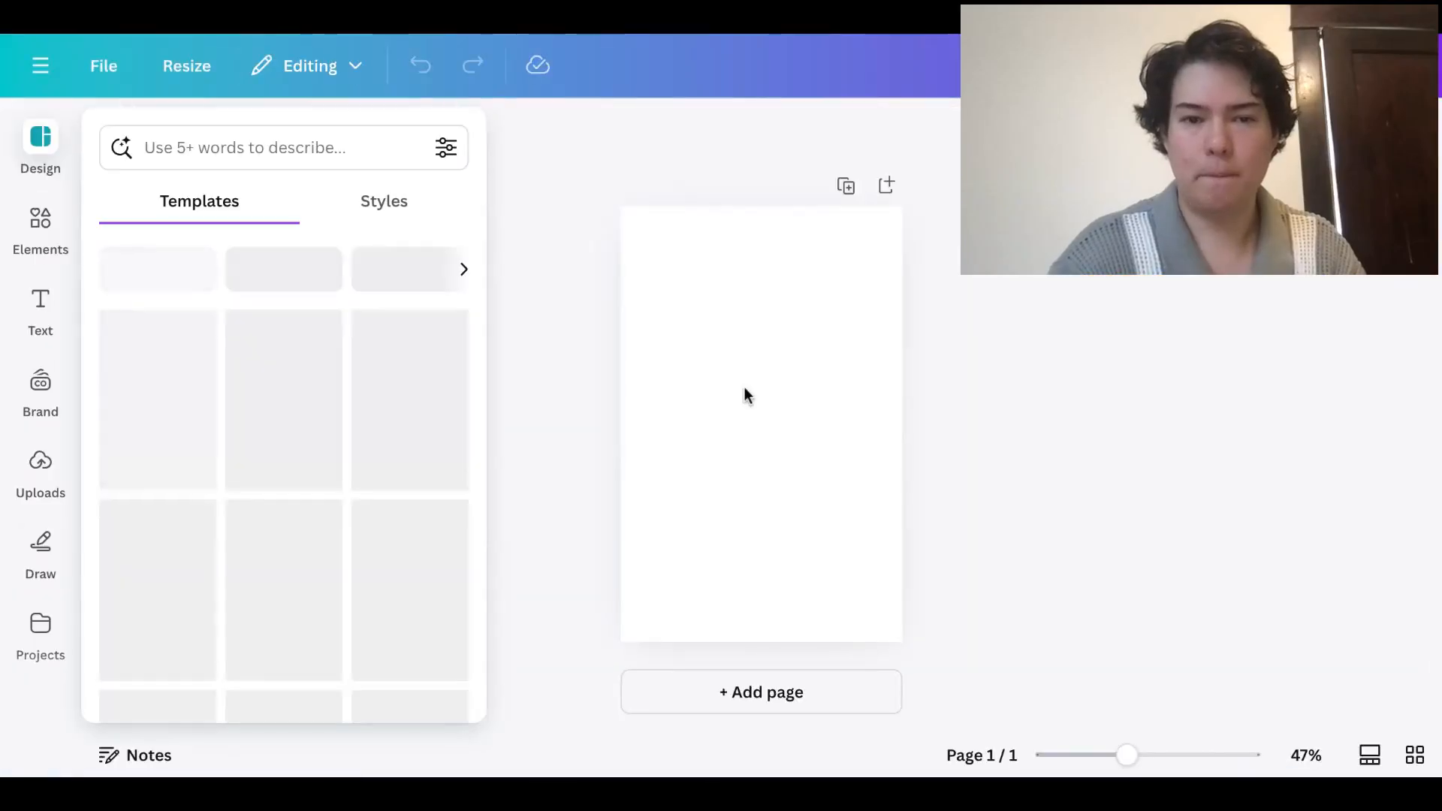
pyautogui.click(507, 187)
# Browse the font combinations and add the green and yellow "NEW ITEM" text combination to the blank flyer
pyautogui.click(45, 323)
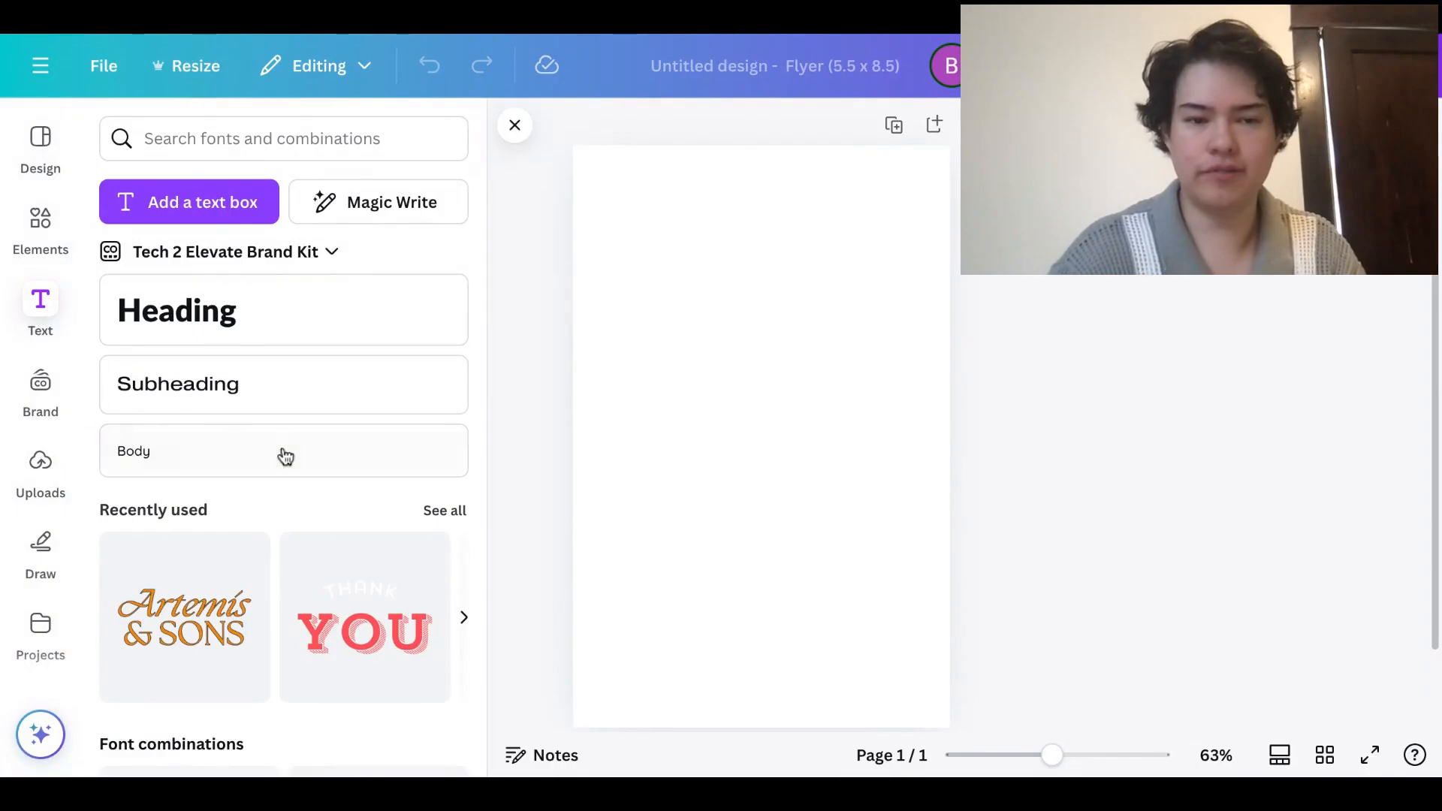
pyautogui.scroll(-7, 277, 454)
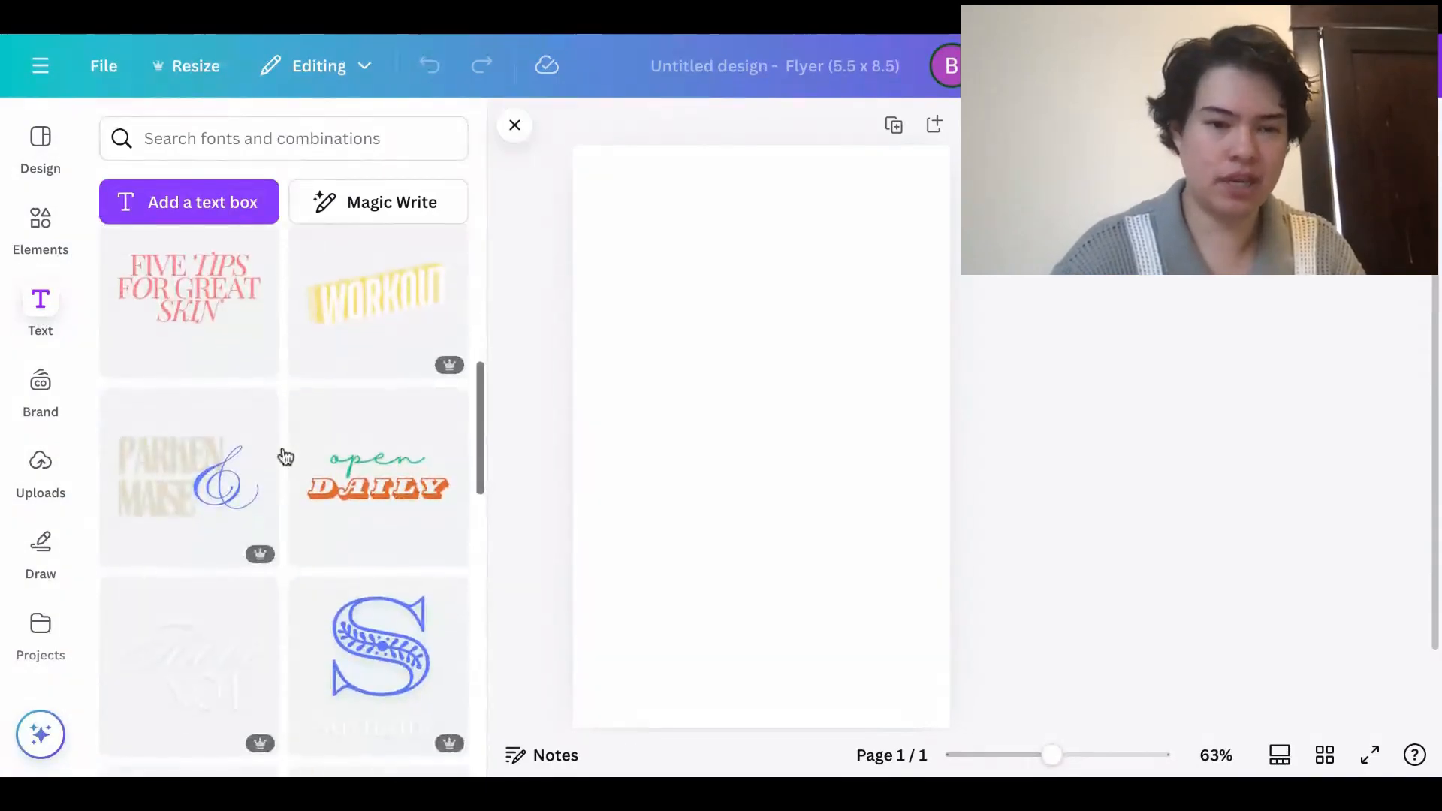
pyautogui.scroll(-6, 285, 457)
pyautogui.scroll(-6, 210, 454)
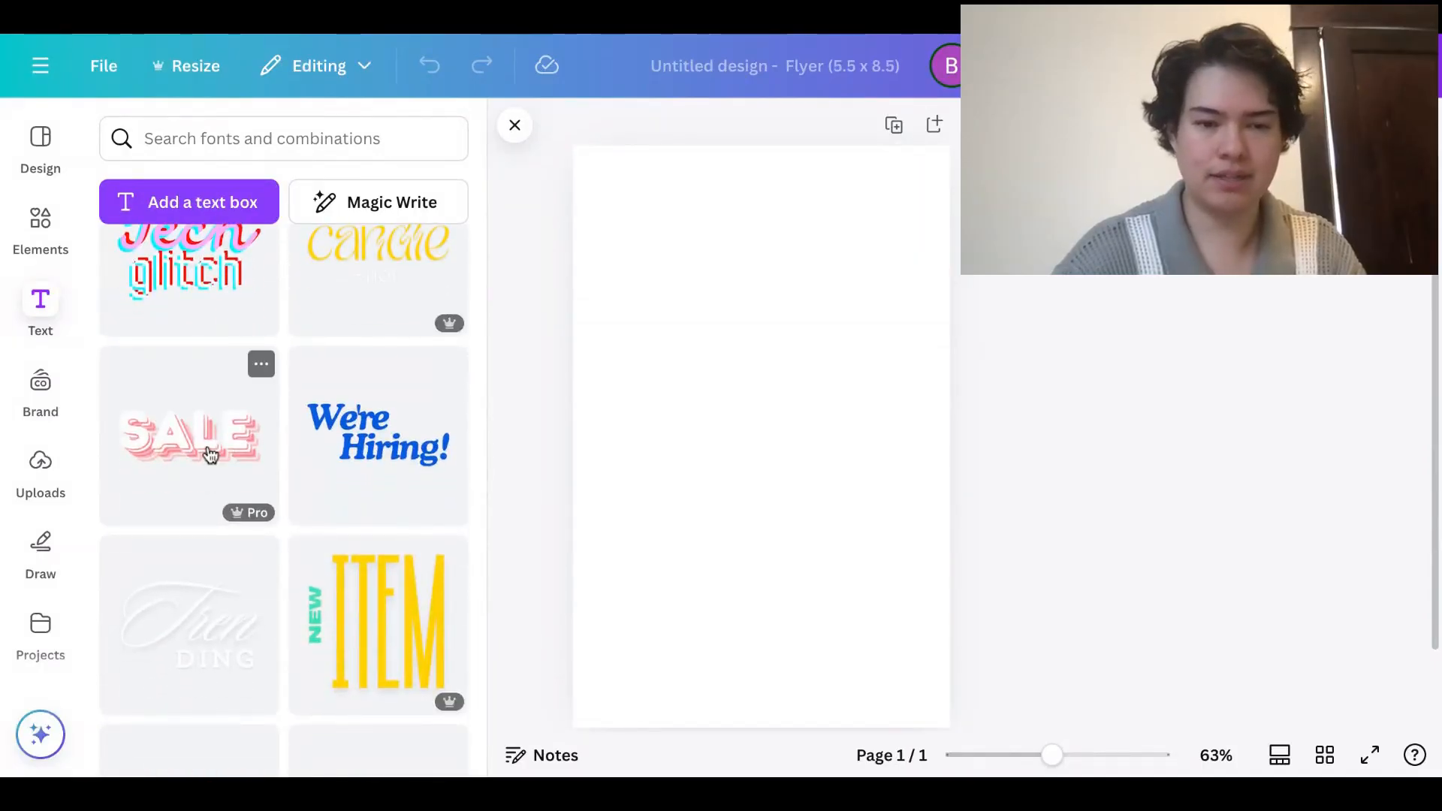
pyautogui.scroll(-3, 211, 455)
pyautogui.click(345, 449)
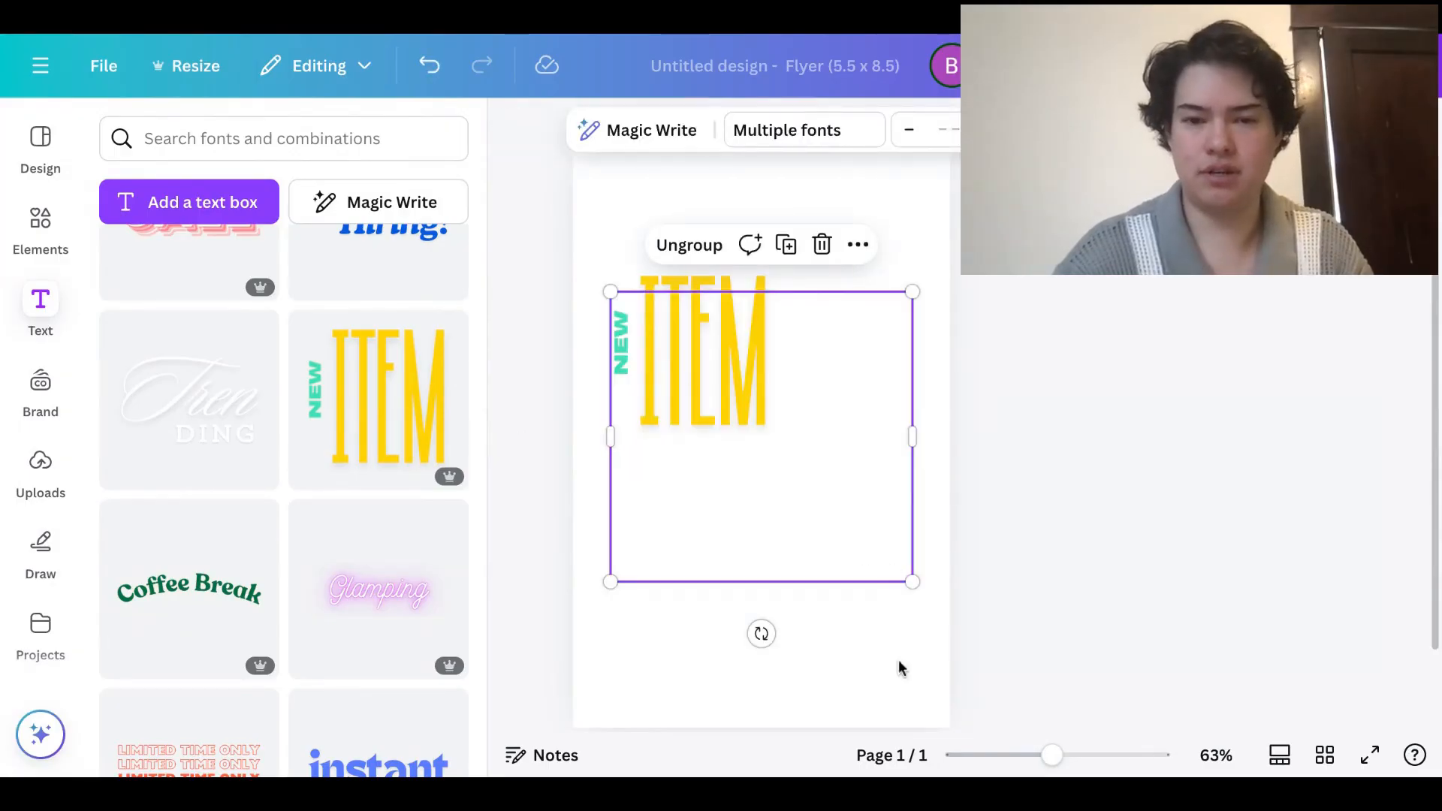
pyautogui.click(902, 656)
# Replace "NEW" with "FLASH" and "ITEM" with "SALE" in the added text combination
pyautogui.click(623, 374)
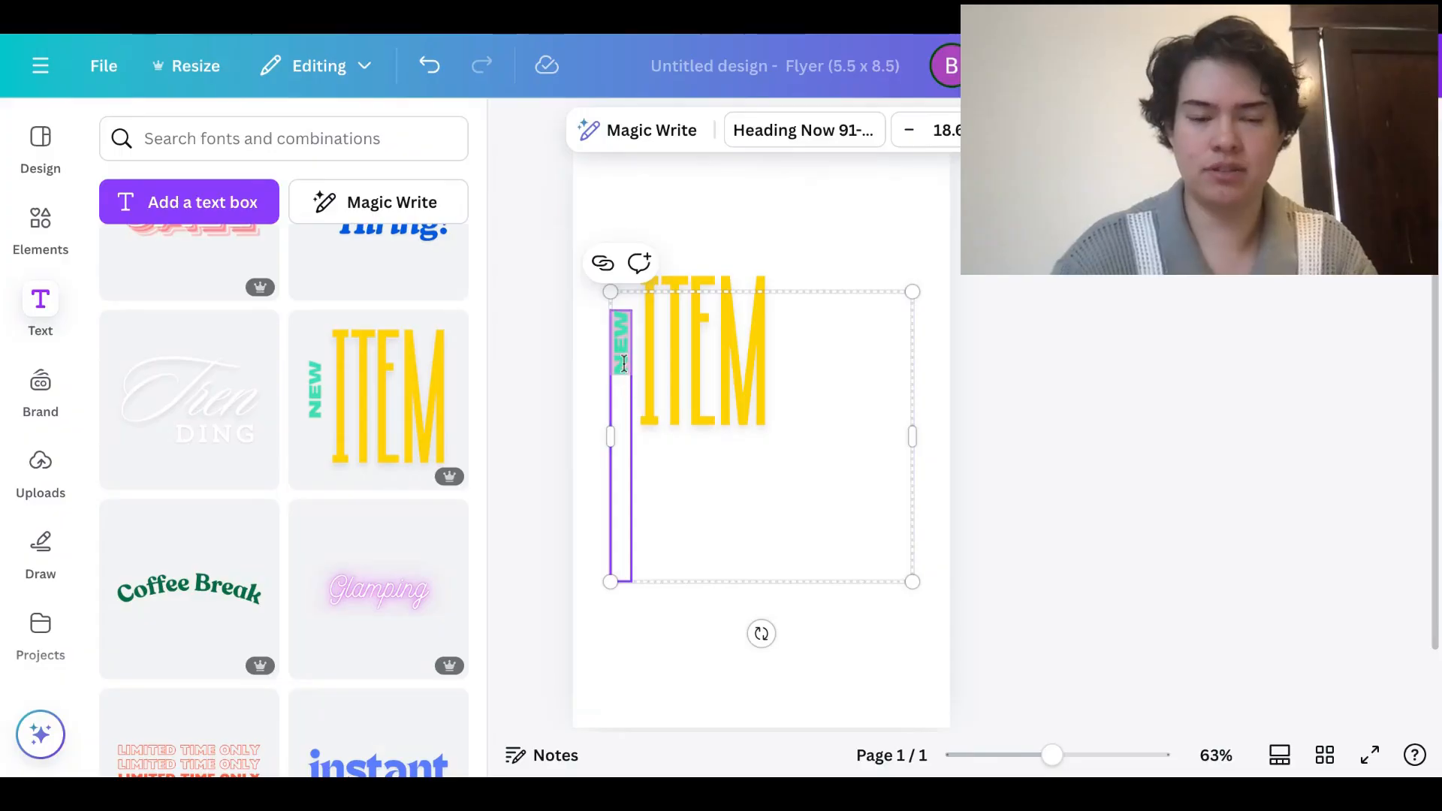
pyautogui.write('FLASH')
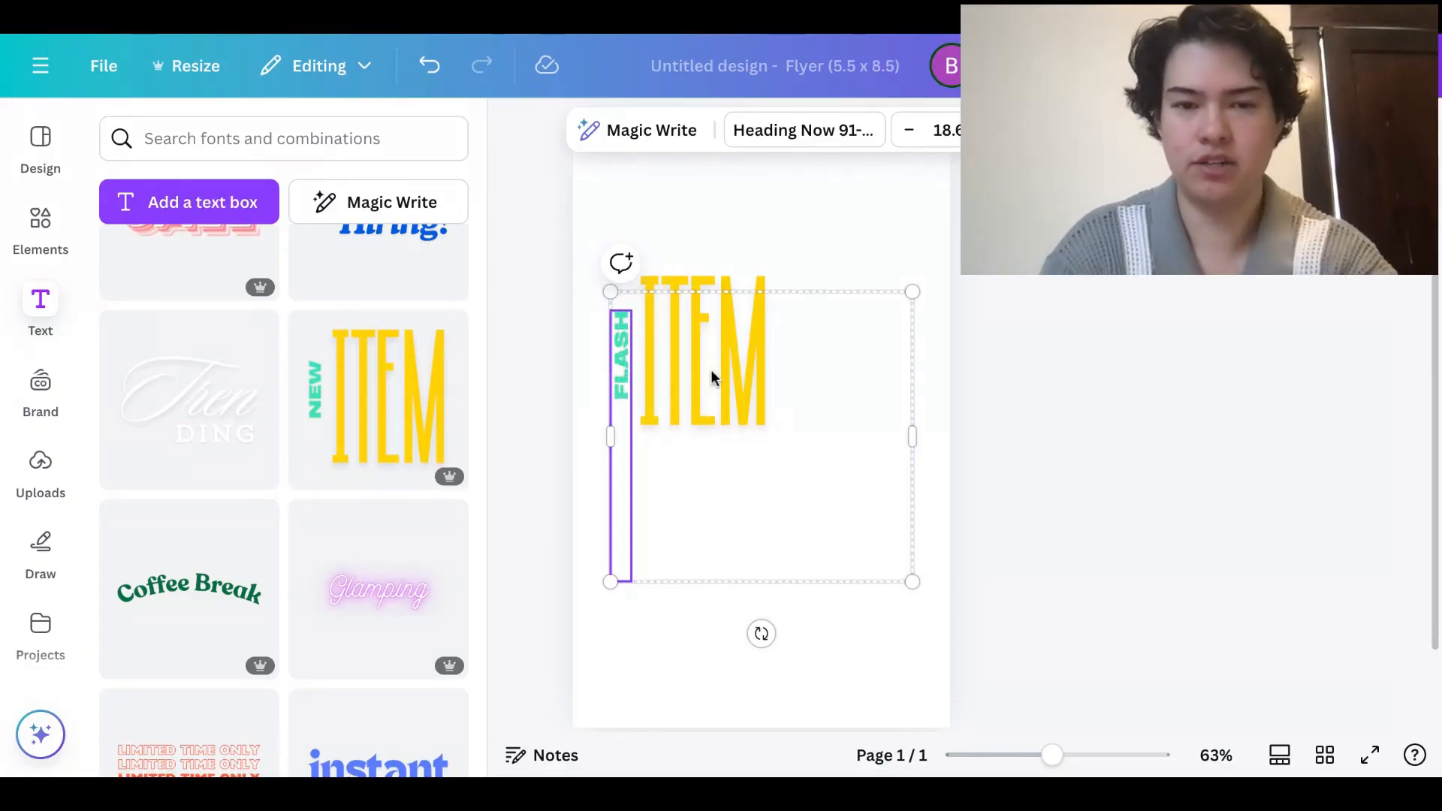
pyautogui.doubleClick(710, 369)
pyautogui.write('Sale')
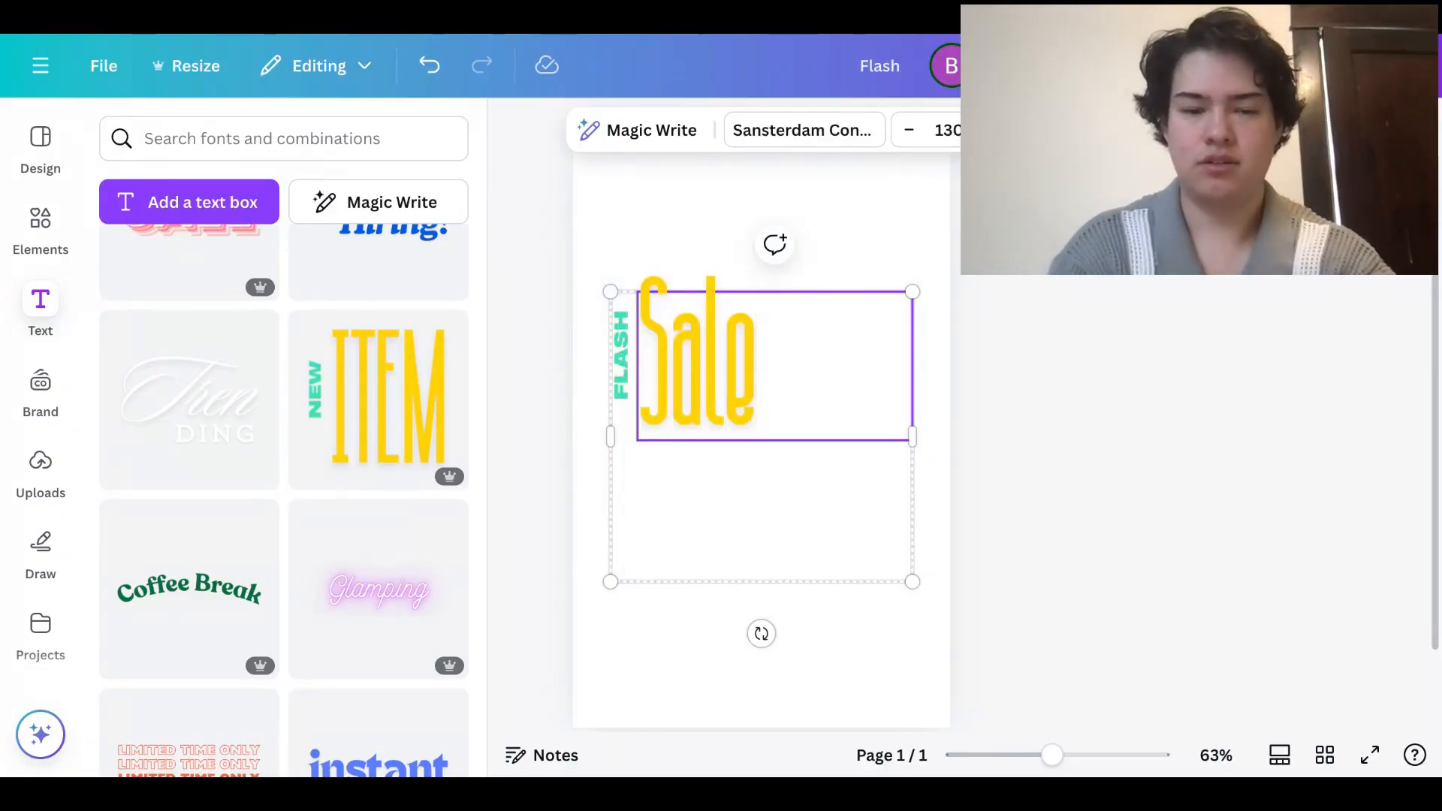
pyautogui.press('BackSpace')
pyautogui.press('BackSpace')
pyautogui.press('BackSpace')
pyautogui.write('ALE')
pyautogui.click(1104, 379)
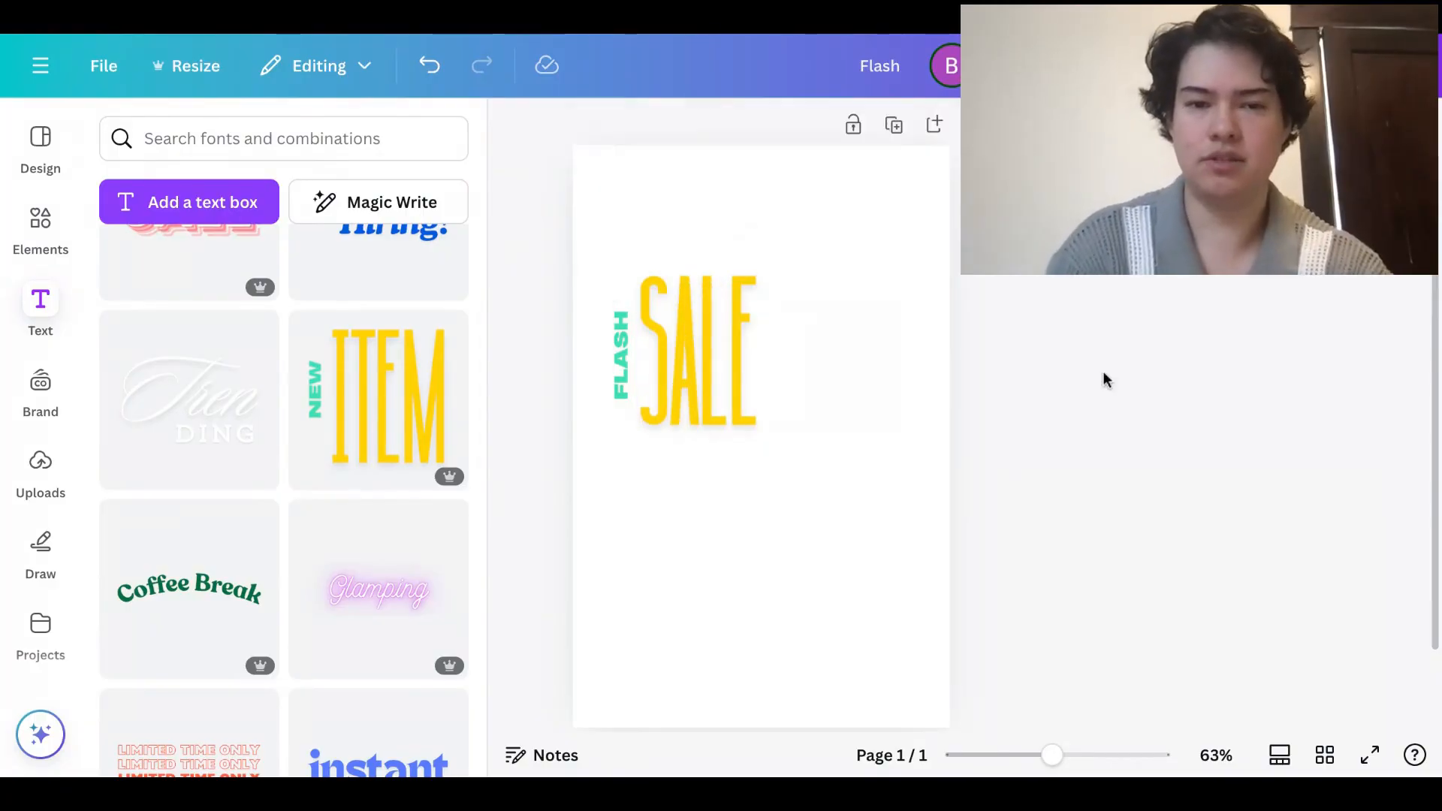
# Enlarge the FLASH SALE text group until SALE has a font size of about 199, and move the group slightly right
pyautogui.click(705, 366)
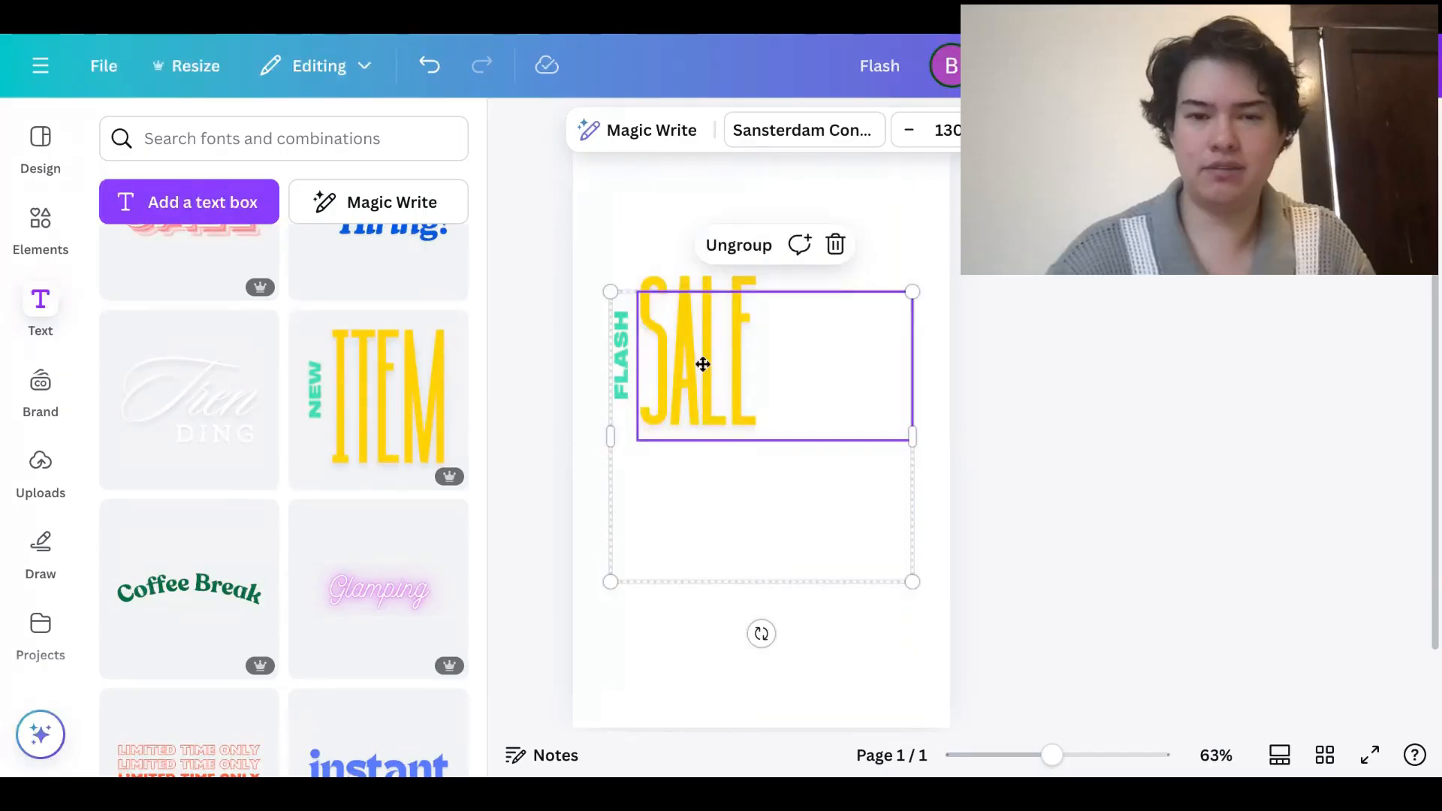
pyautogui.moveTo(929, 598); pyautogui.dragTo(1088, 746)
pyautogui.moveTo(931, 524); pyautogui.dragTo(979, 524)
pyautogui.click(1169, 503)
pyautogui.scroll(1, 1169, 503)
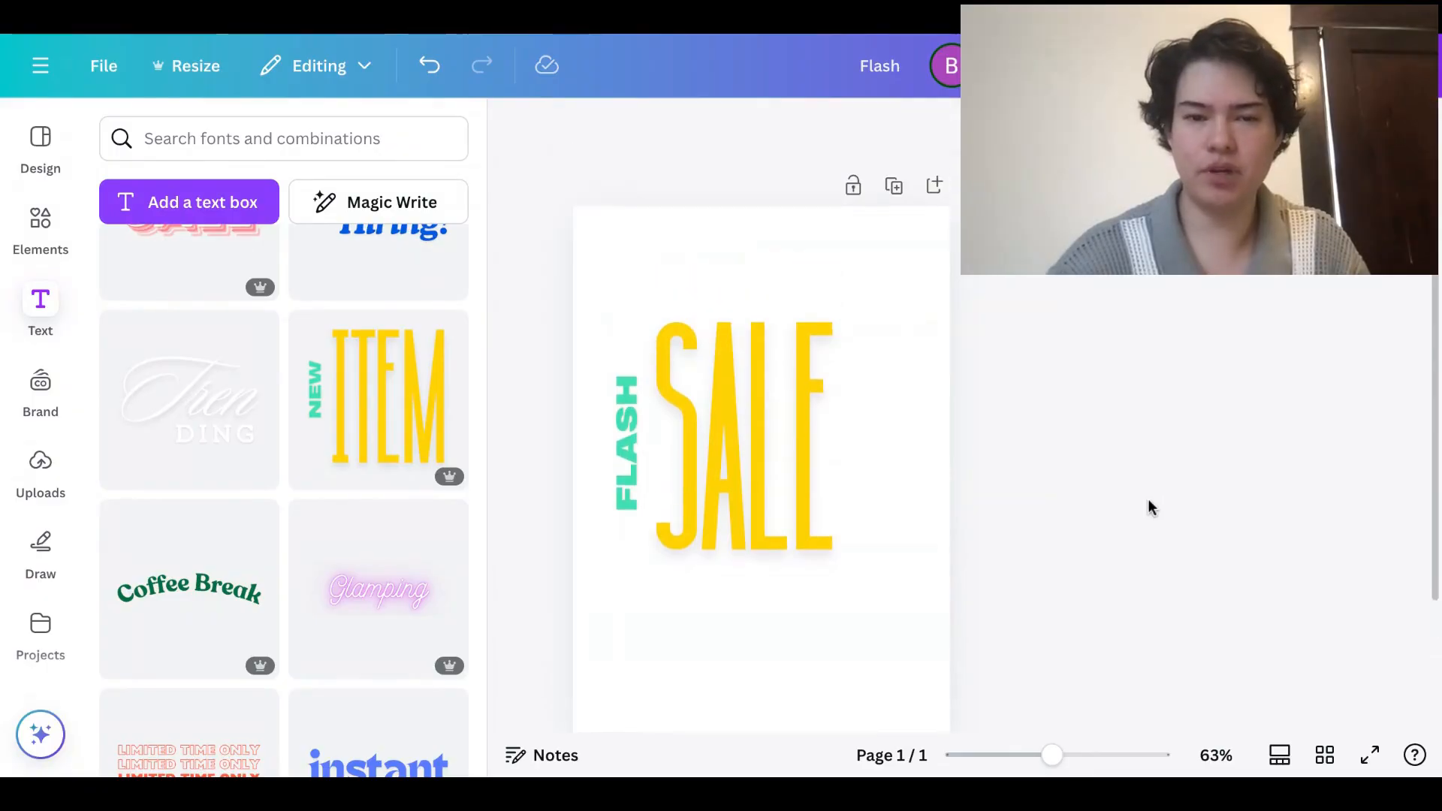
pyautogui.click(772, 438)
pyautogui.moveTo(772, 438); pyautogui.dragTo(790, 434)
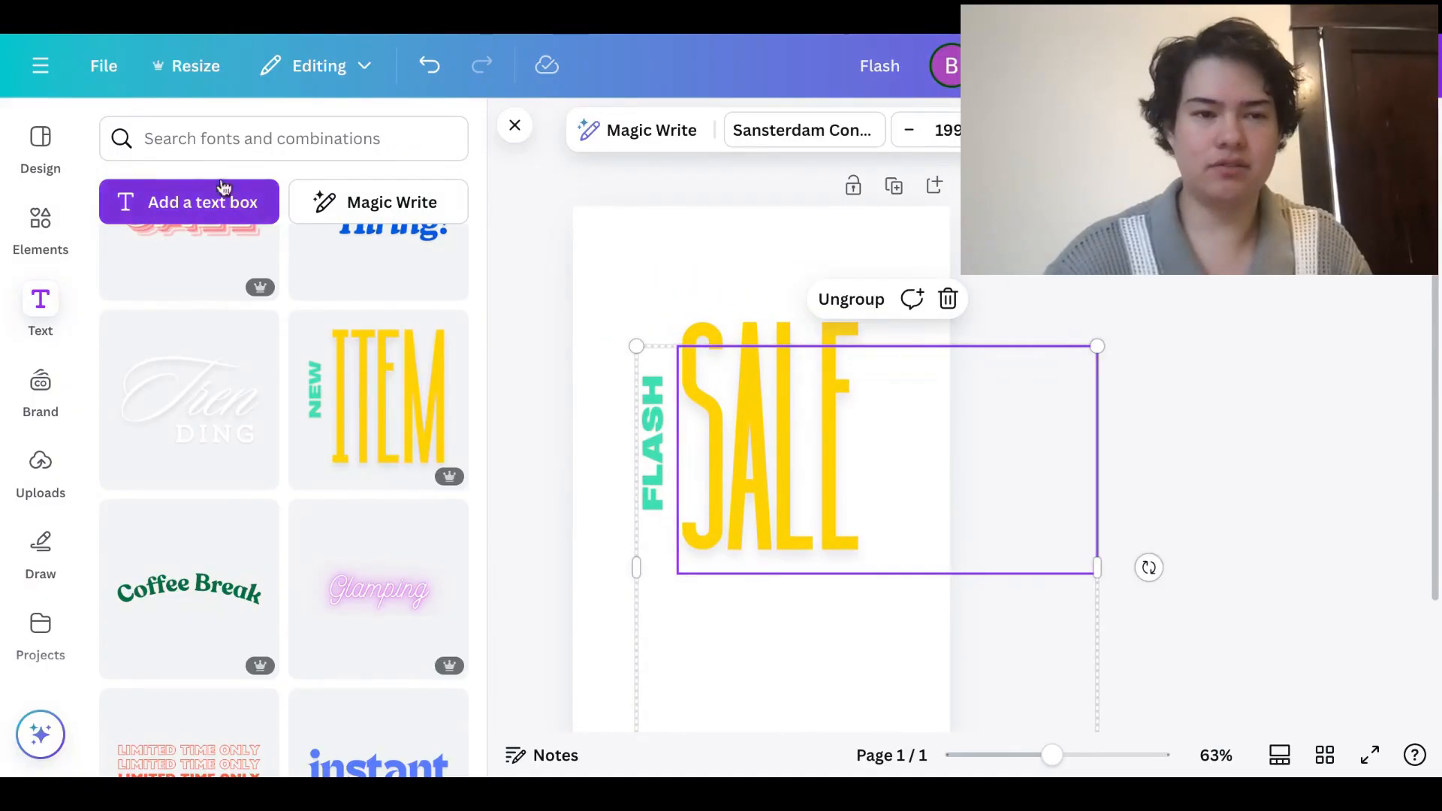
# Search the elements for "camera flash" and limit the results to graphics
pyautogui.click(41, 222)
pyautogui.click(182, 138)
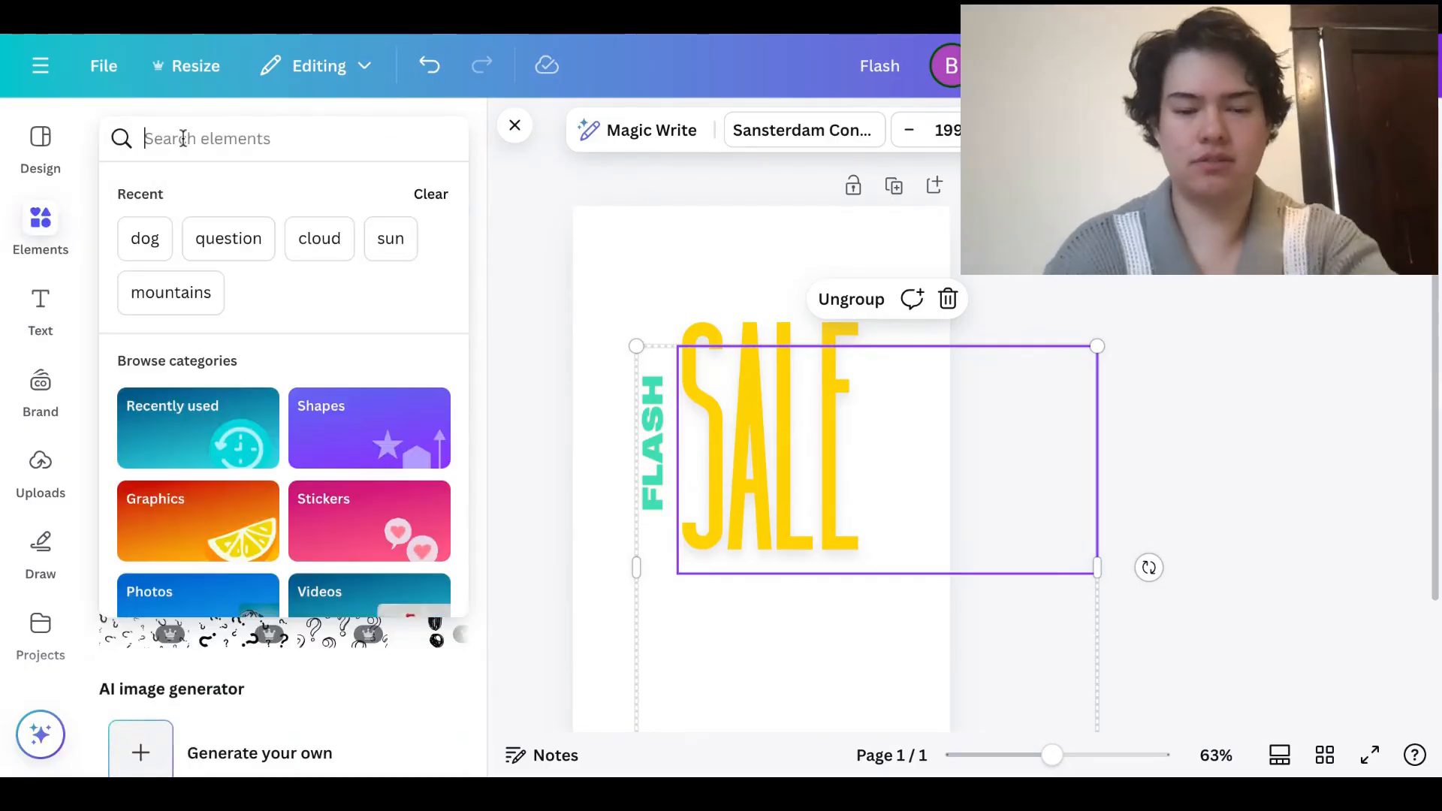
pyautogui.write('cm')
pyautogui.press('BackSpace')
pyautogui.press('BackSpace')
pyautogui.write('ca')
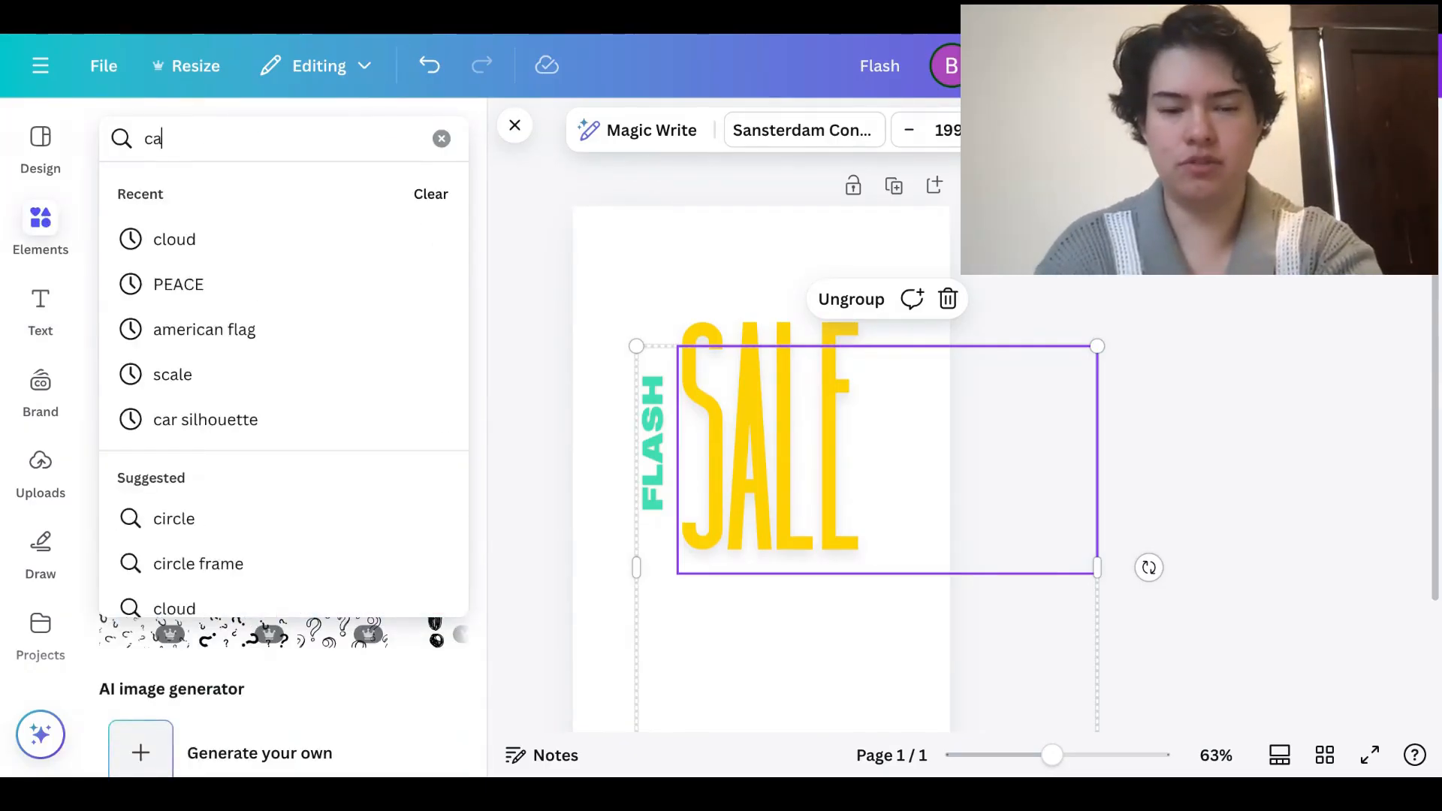
pyautogui.write('mera flash')
pyautogui.press('Return')
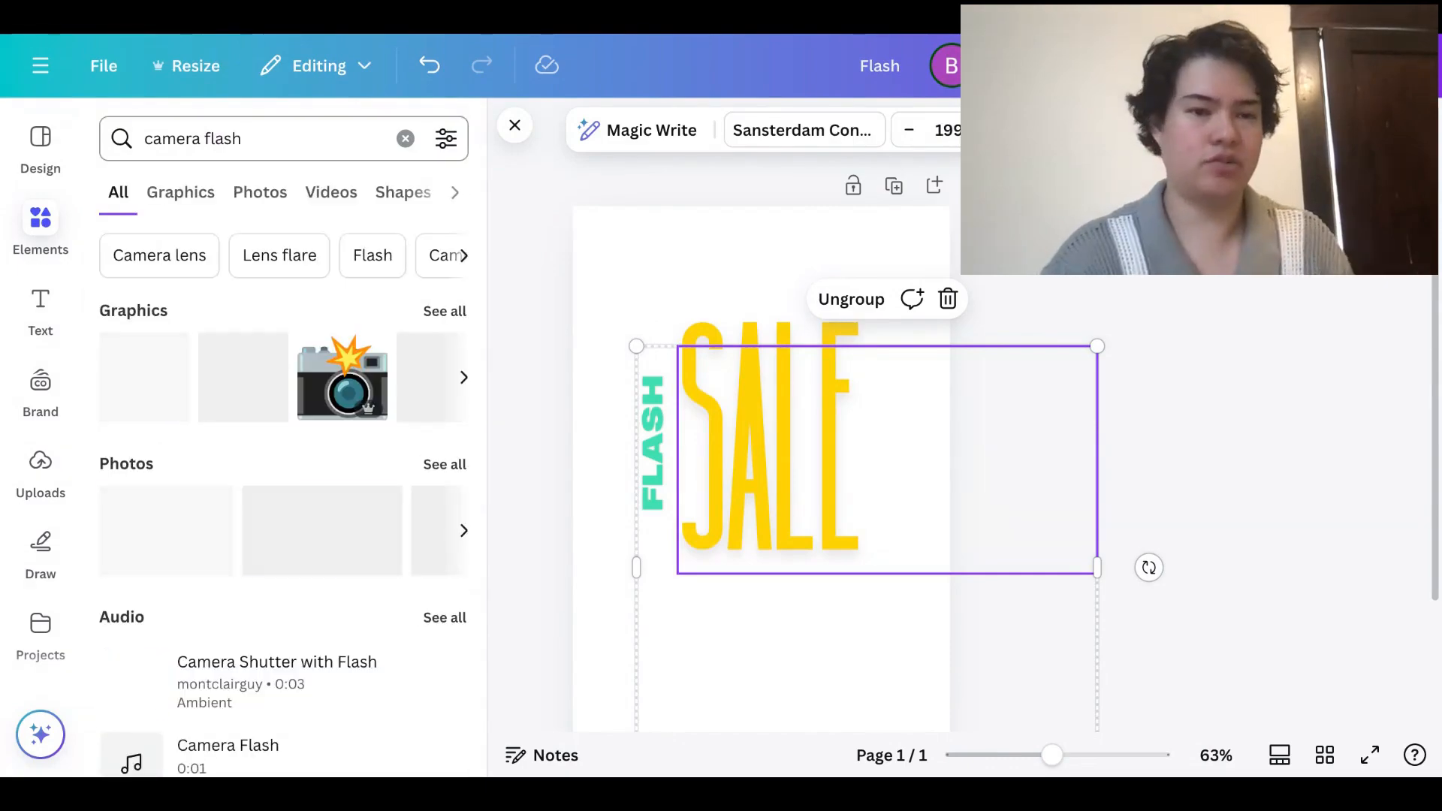
pyautogui.click(183, 211)
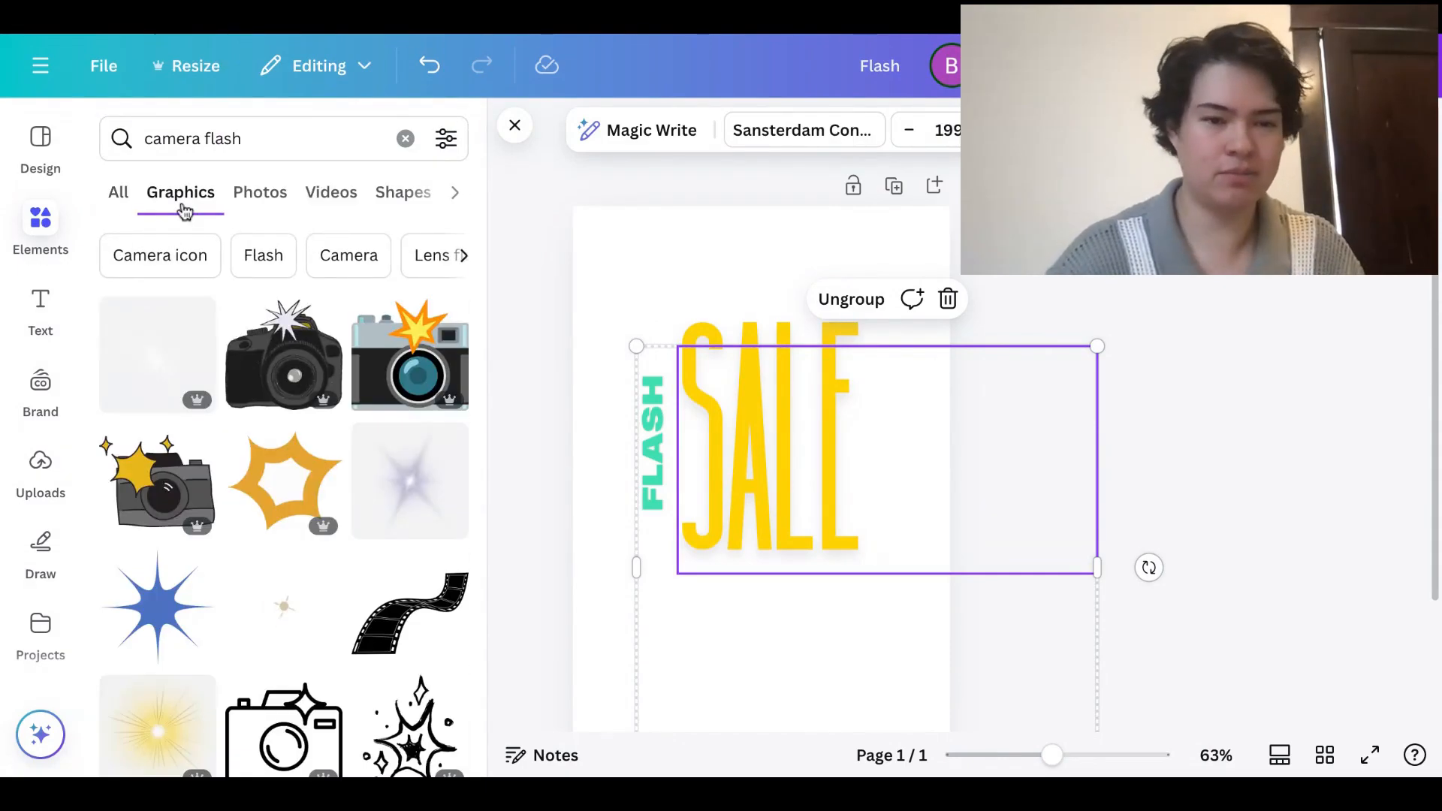
# Browse the camera flash graphics and add the soft purple star-shaped light flare to the flyer
pyautogui.scroll(-1, 258, 491)
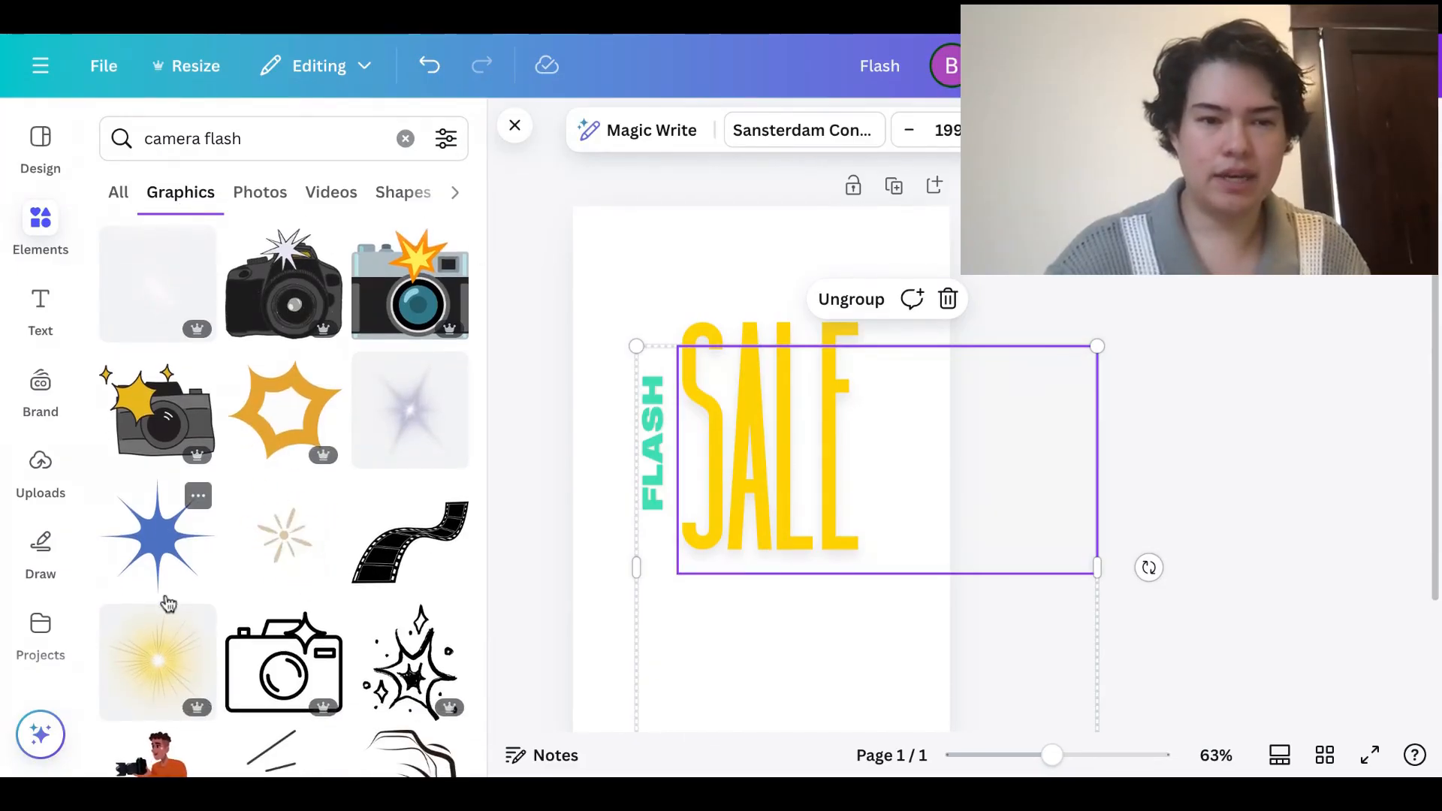
pyautogui.scroll(-3, 167, 602)
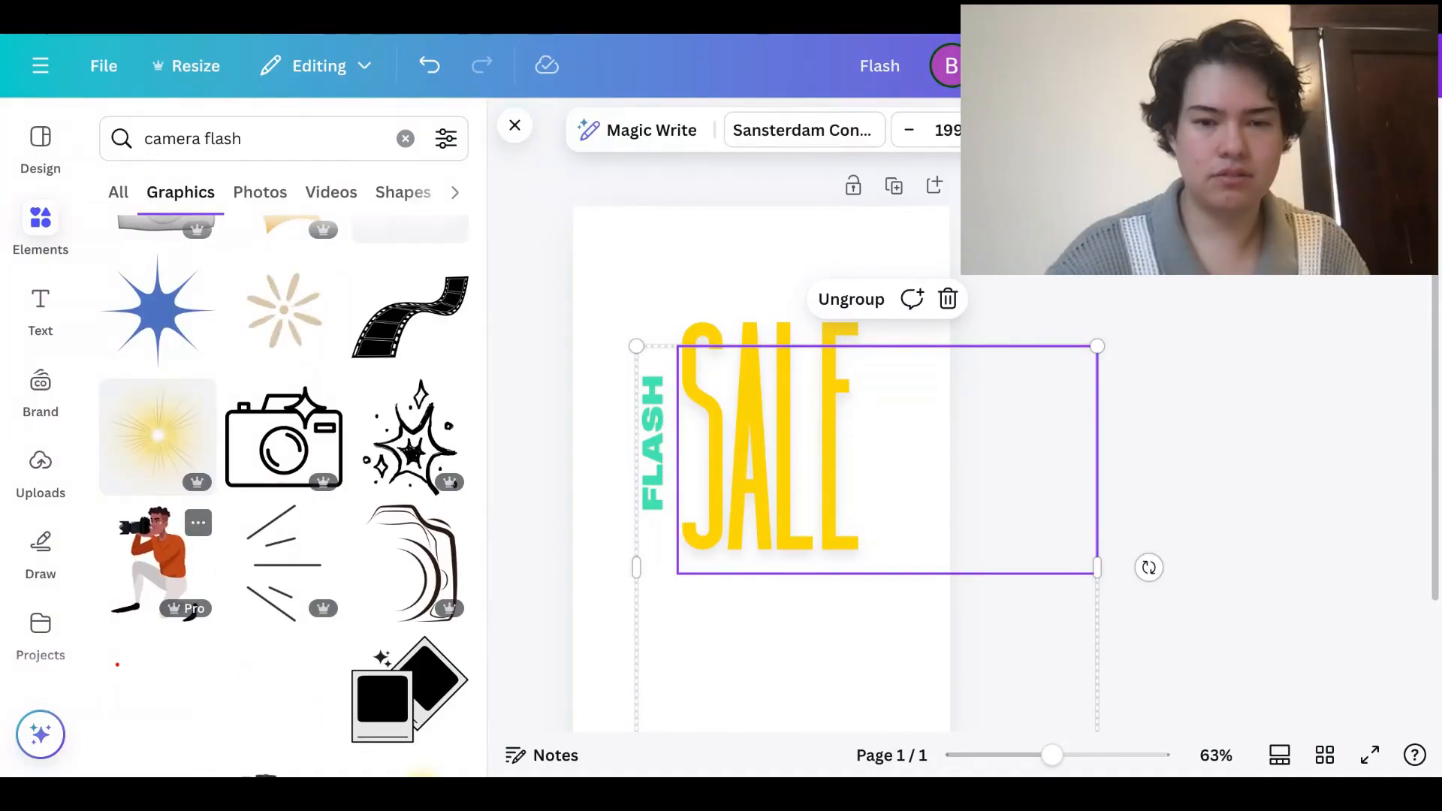
pyautogui.scroll(-5, 158, 608)
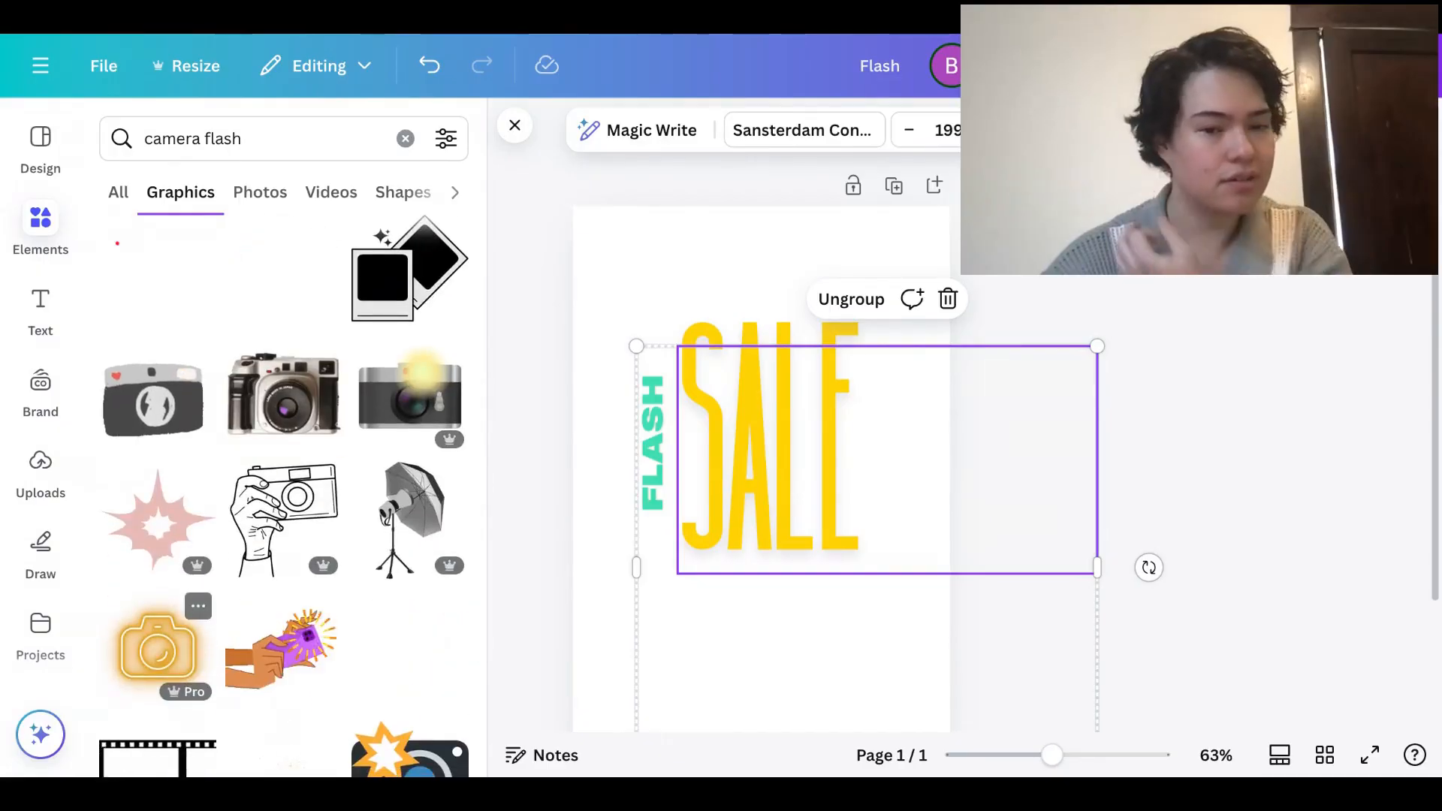
pyautogui.scroll(5, 157, 676)
pyautogui.scroll(2, 272, 481)
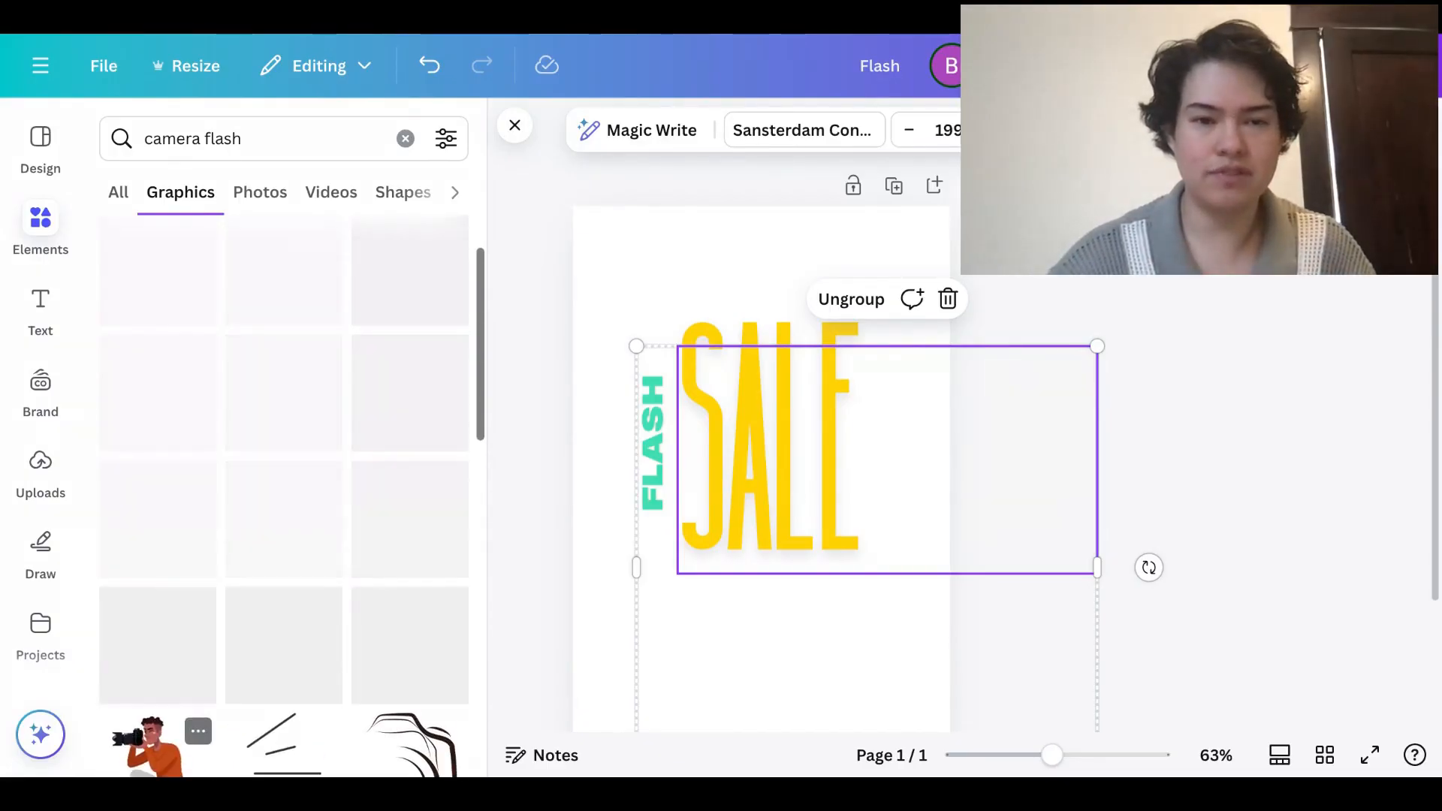
pyautogui.scroll(1, 272, 480)
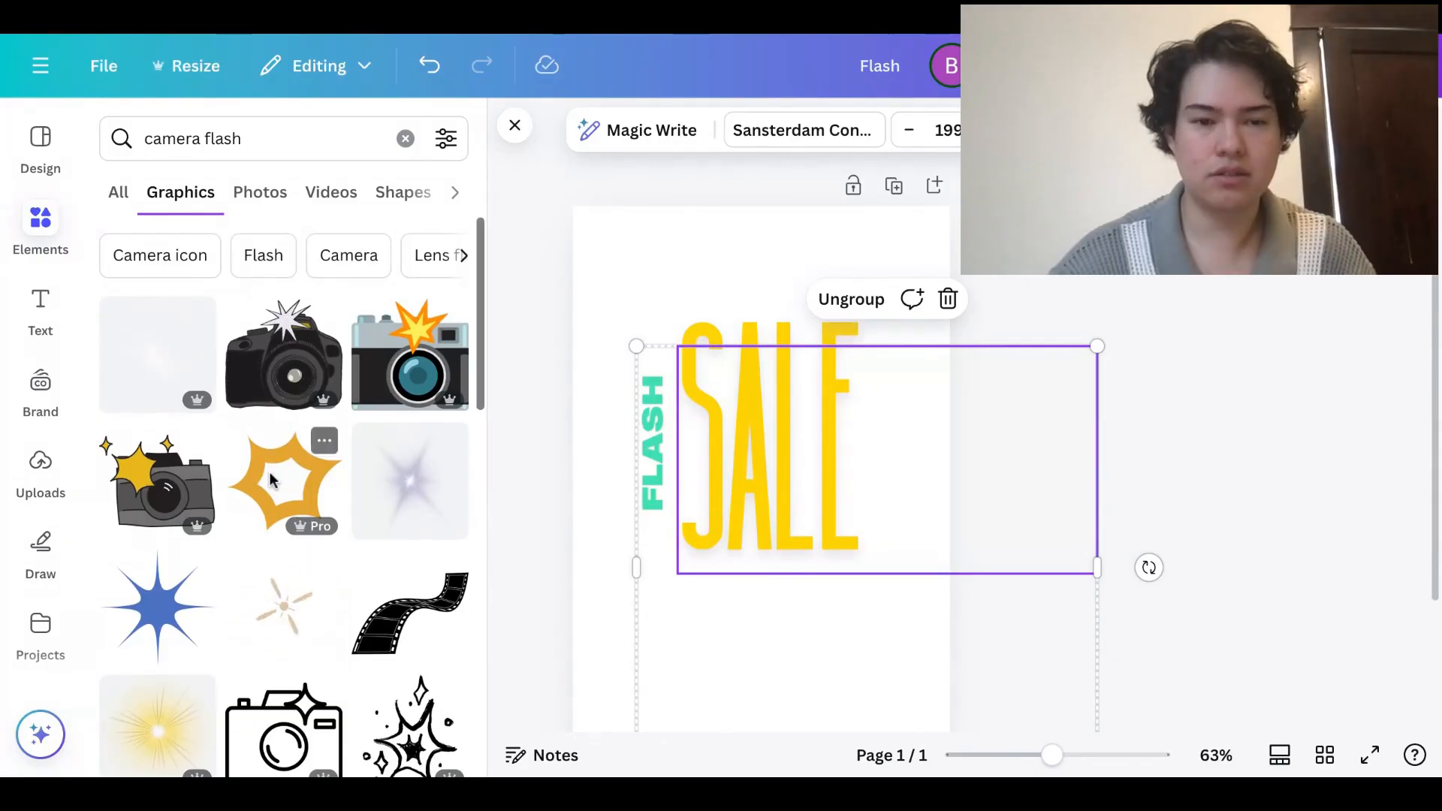
pyautogui.click(371, 481)
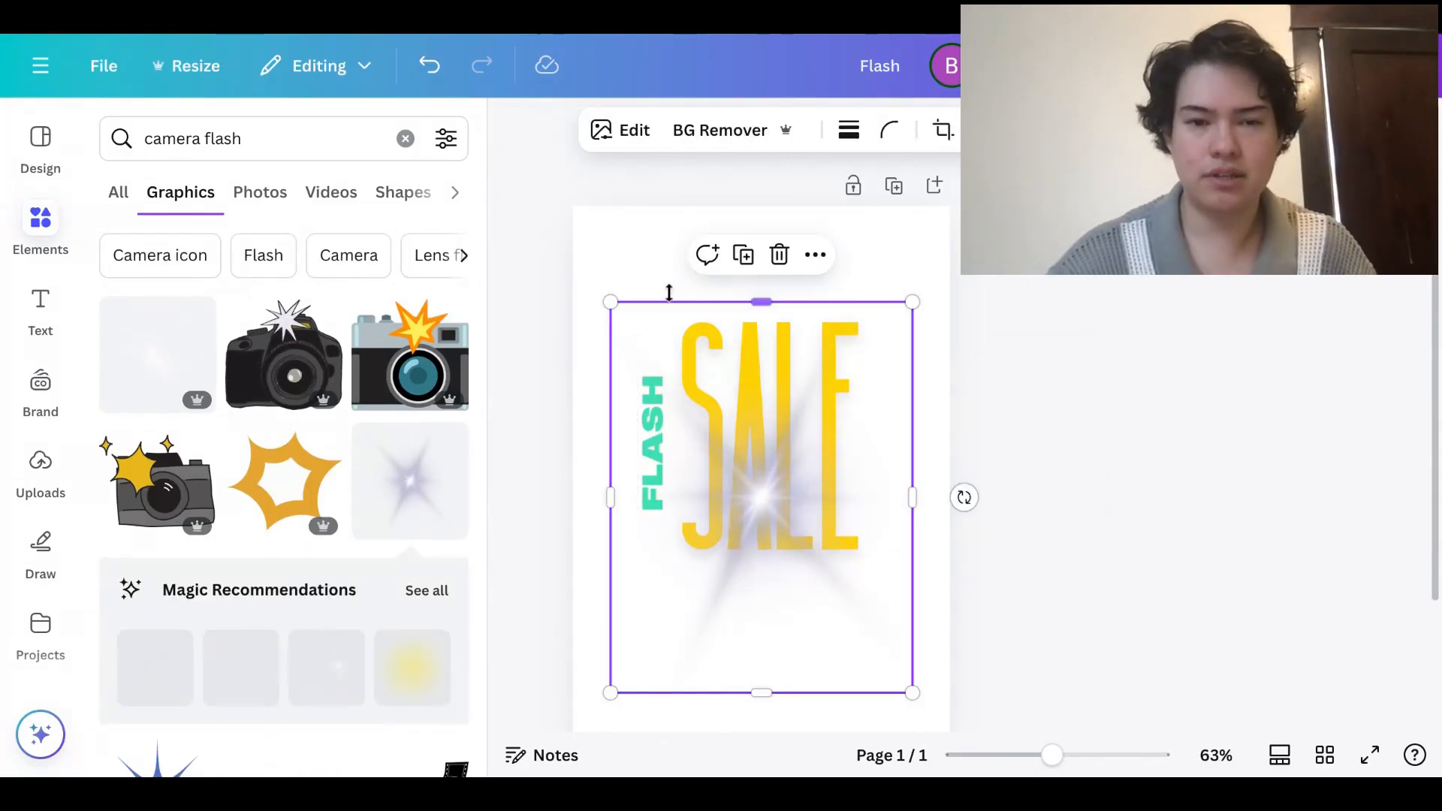
# Enlarge the light flare and move it to the lower right of SALE, partly beyond the page's right edge
pyautogui.moveTo(610, 302); pyautogui.dragTo(514, 178)
pyautogui.moveTo(705, 435); pyautogui.dragTo(873, 530)
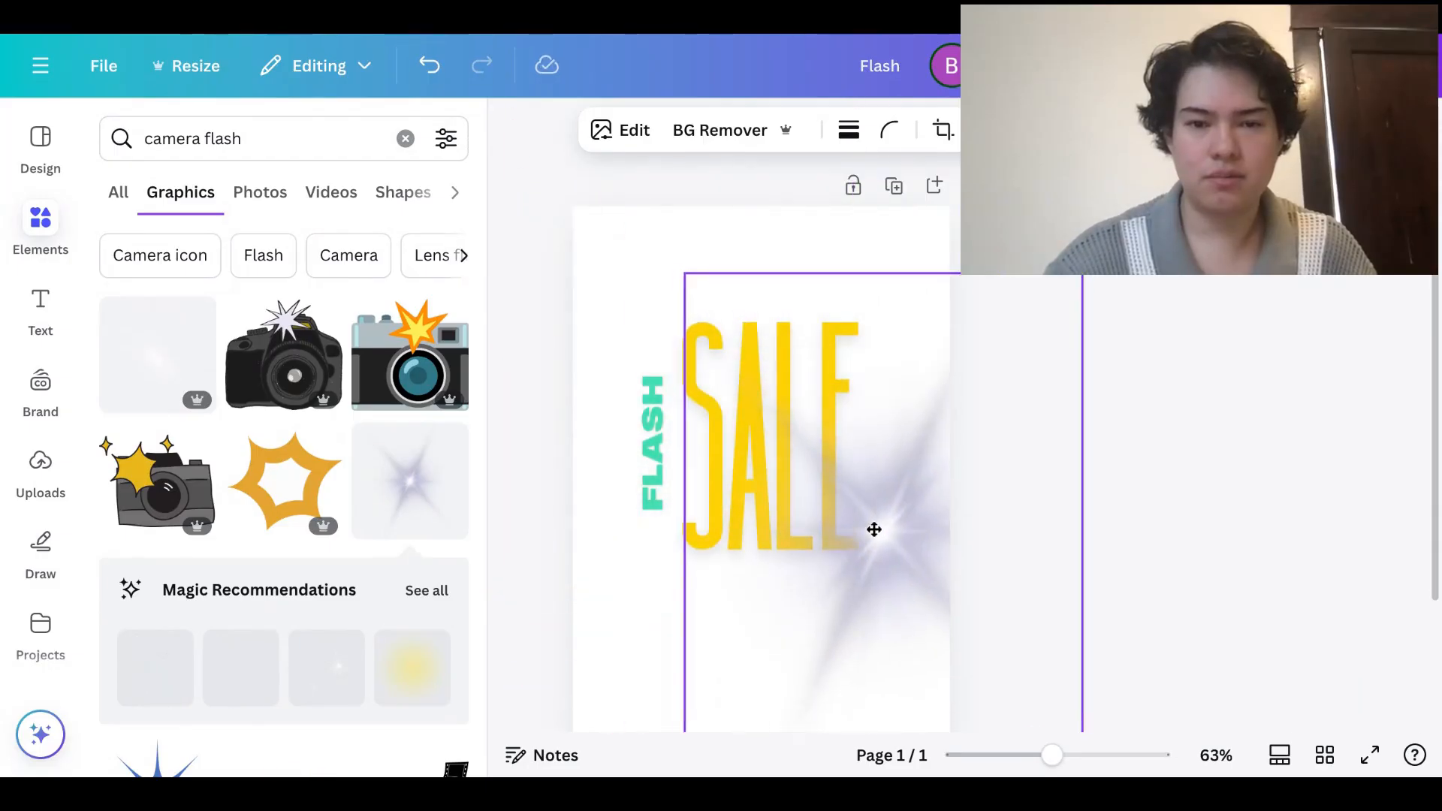
pyautogui.moveTo(881, 452); pyautogui.dragTo(907, 538)
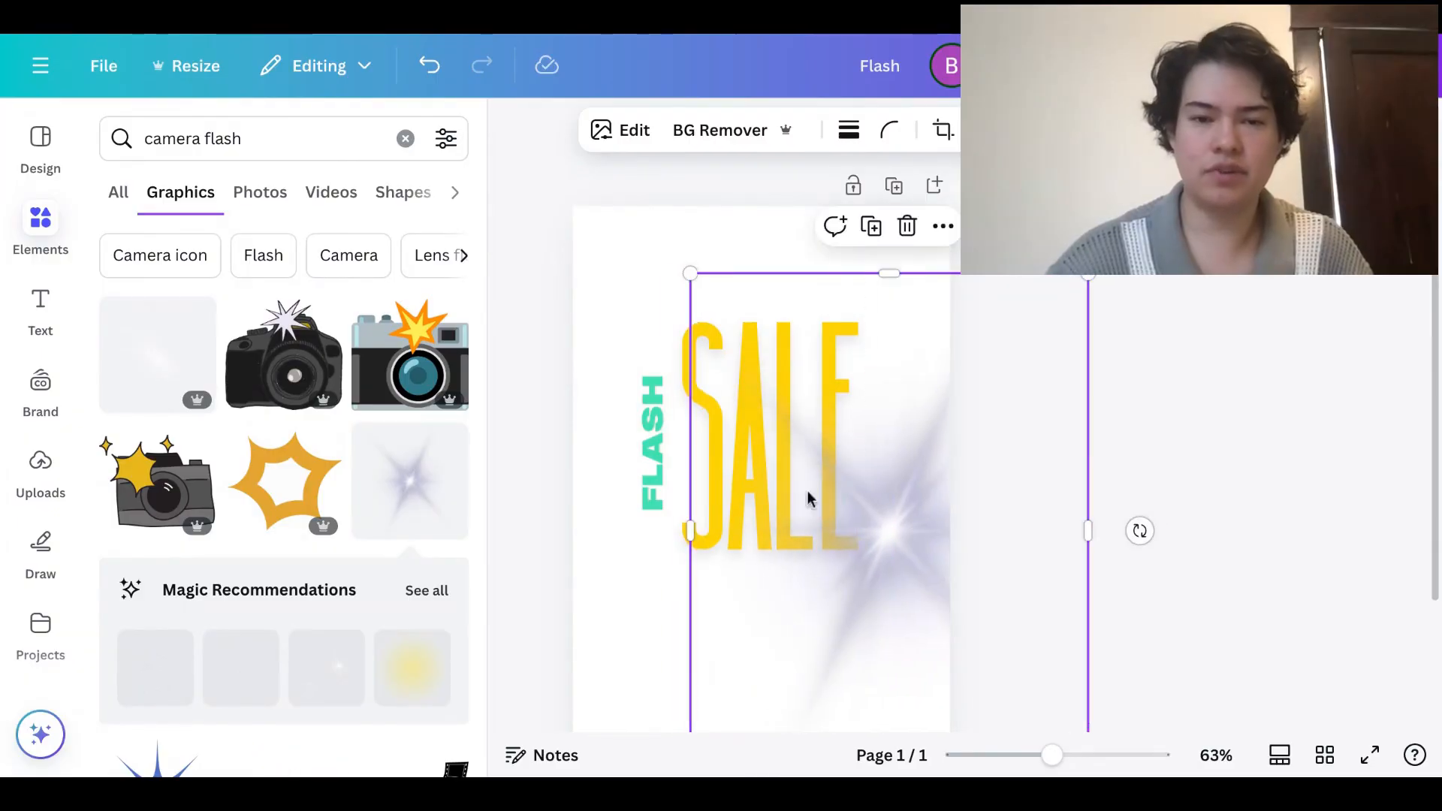
# Bring the FLASH SALE text group in front of the light flare and move the group slightly up and left
pyautogui.click(650, 447)
pyautogui.click(899, 489)
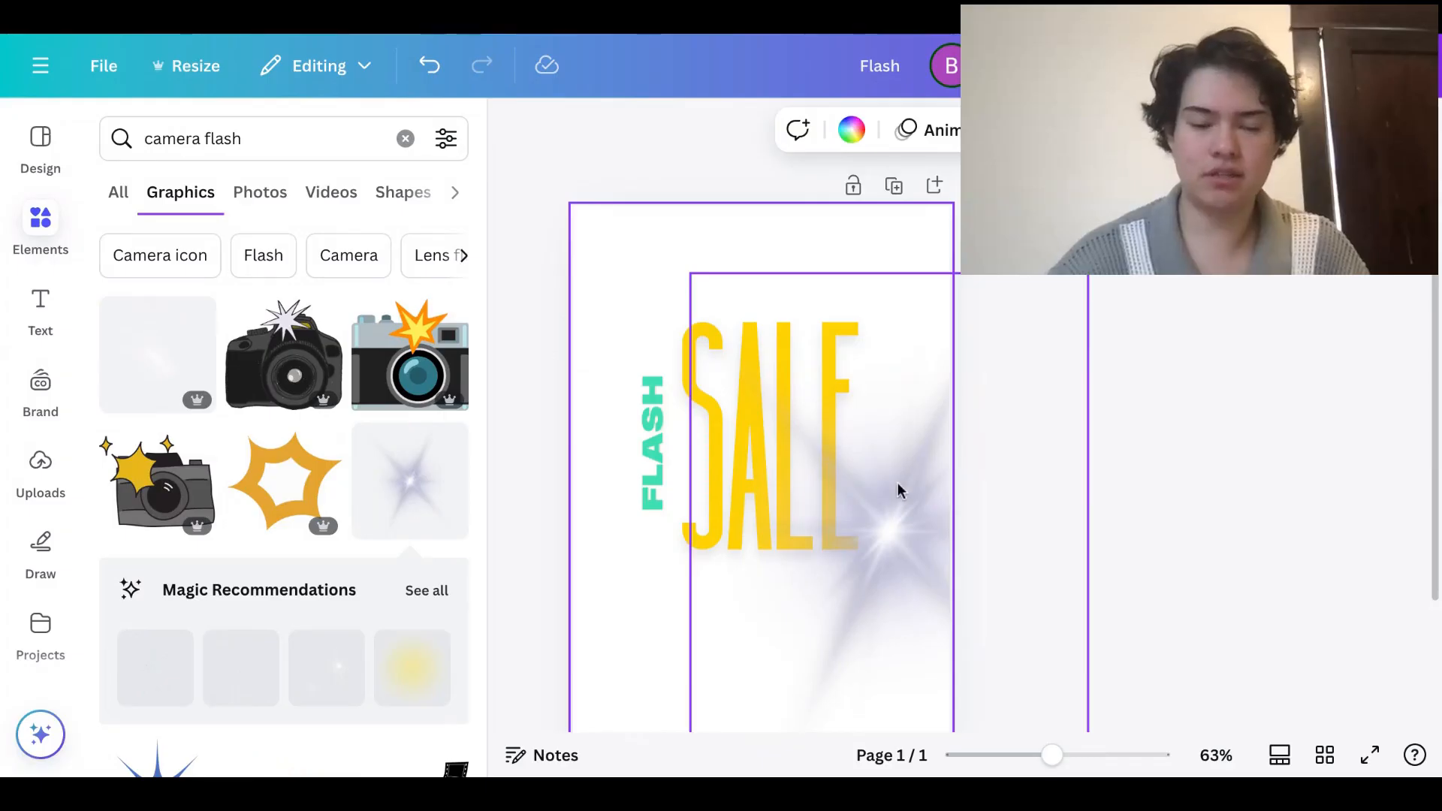
pyautogui.rightClick(898, 490)
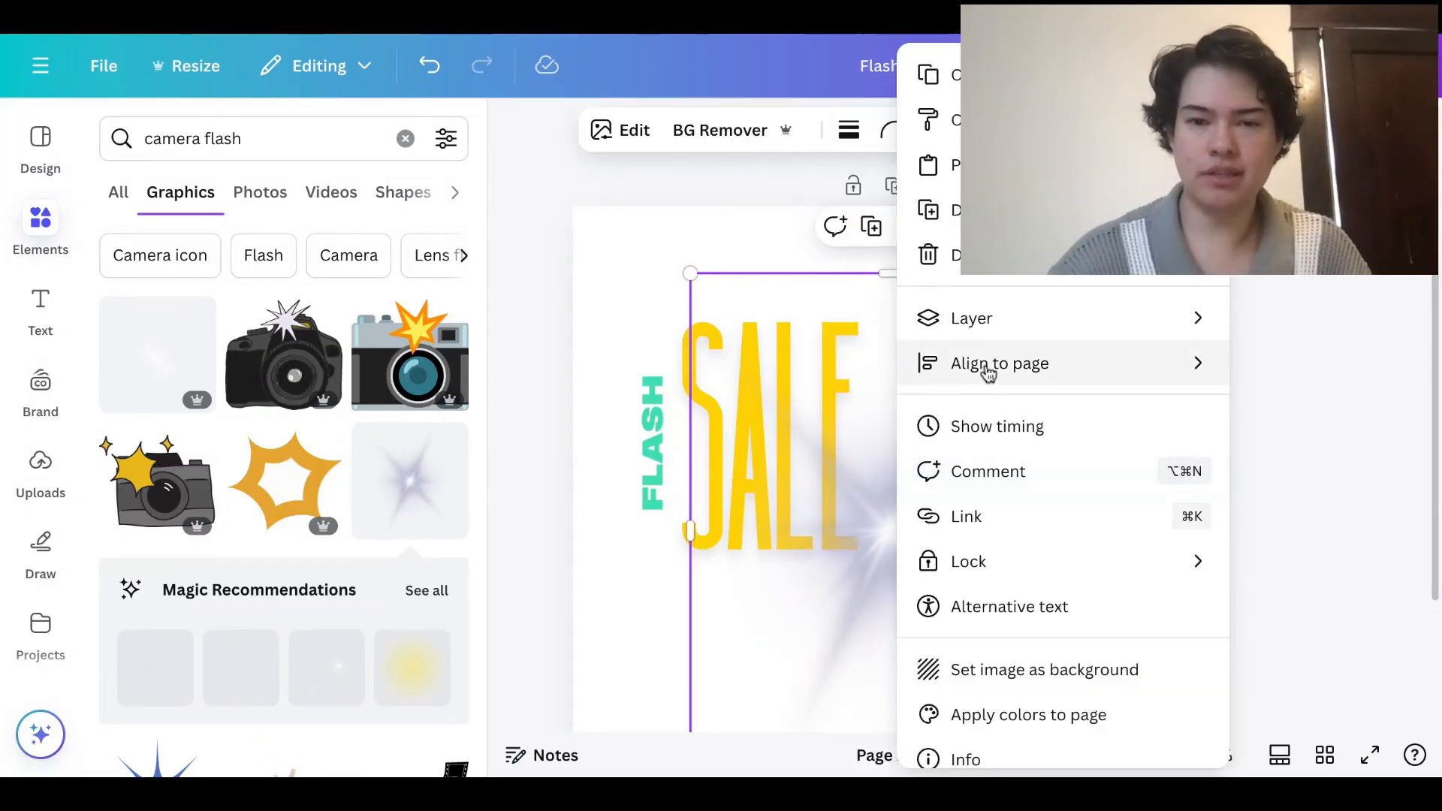
pyautogui.moveTo(988, 370)
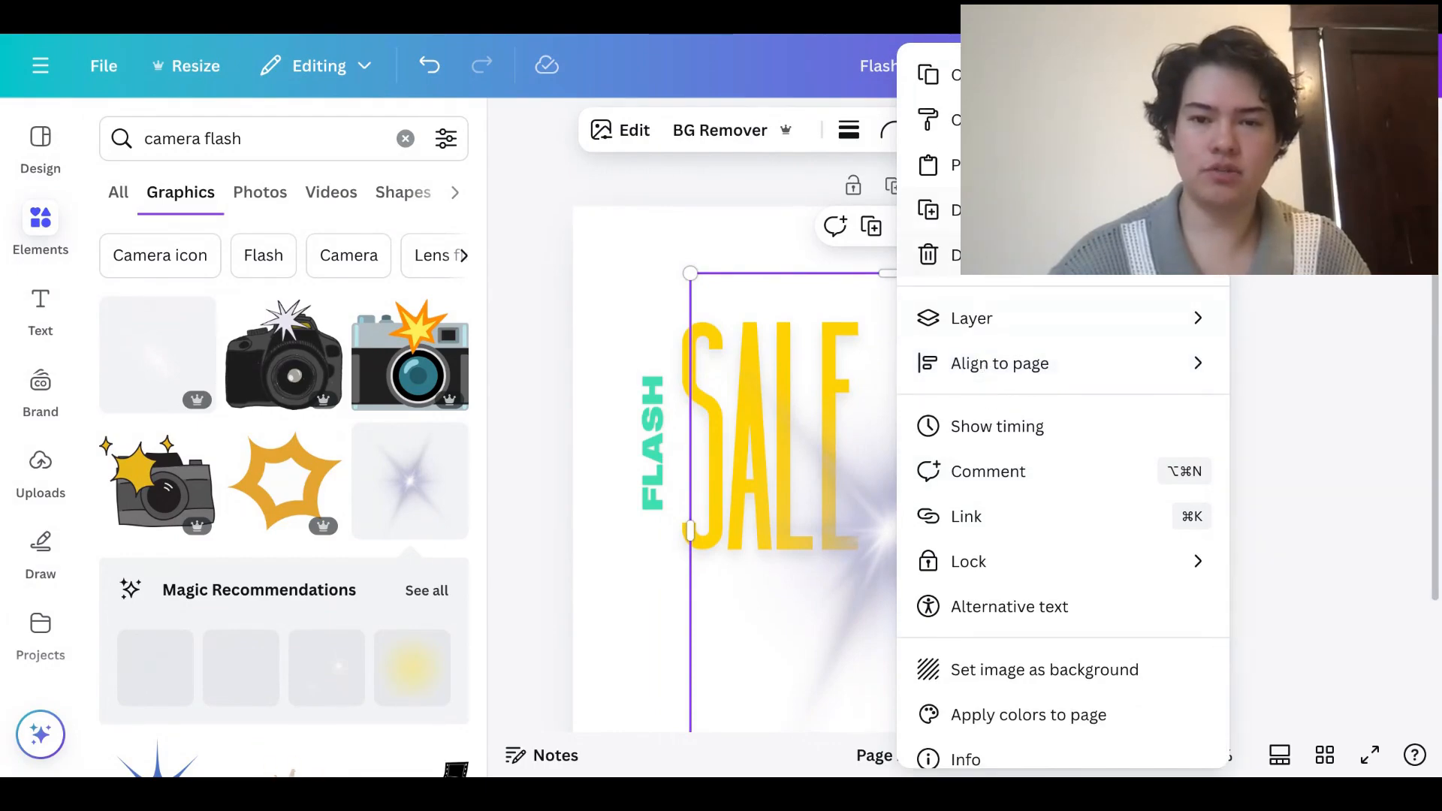
pyautogui.moveTo(993, 316)
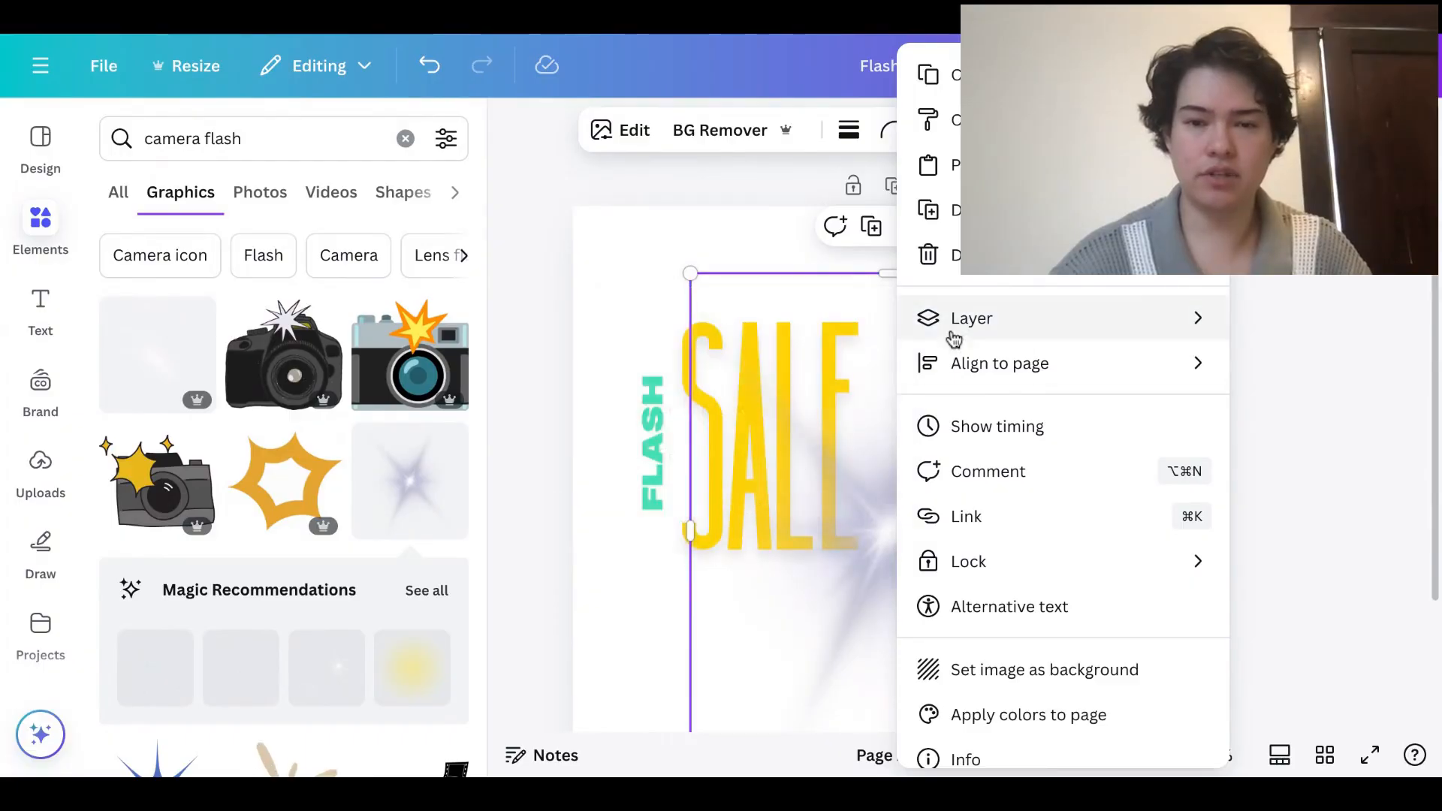
pyautogui.click(747, 515)
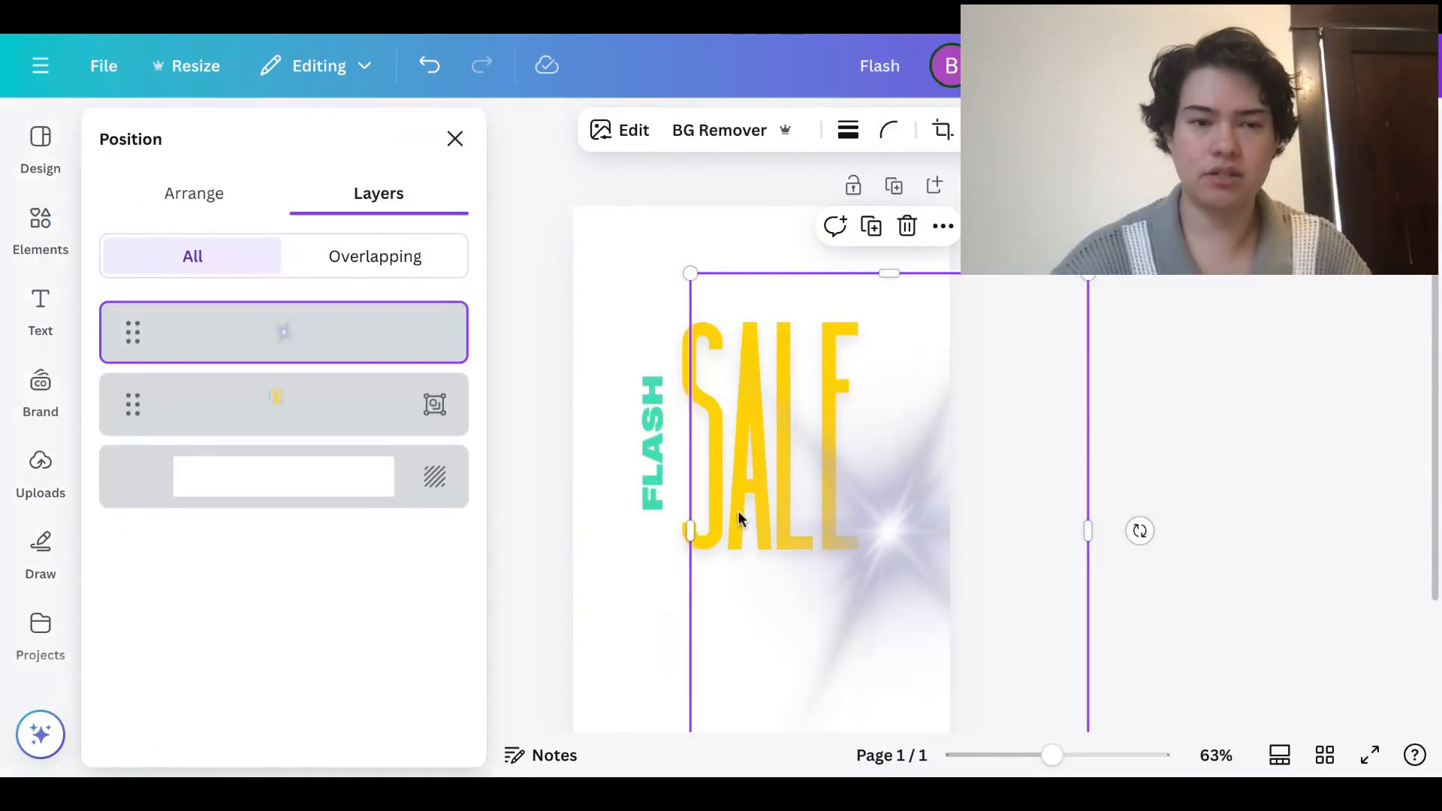
pyautogui.moveTo(270, 418); pyautogui.dragTo(299, 325)
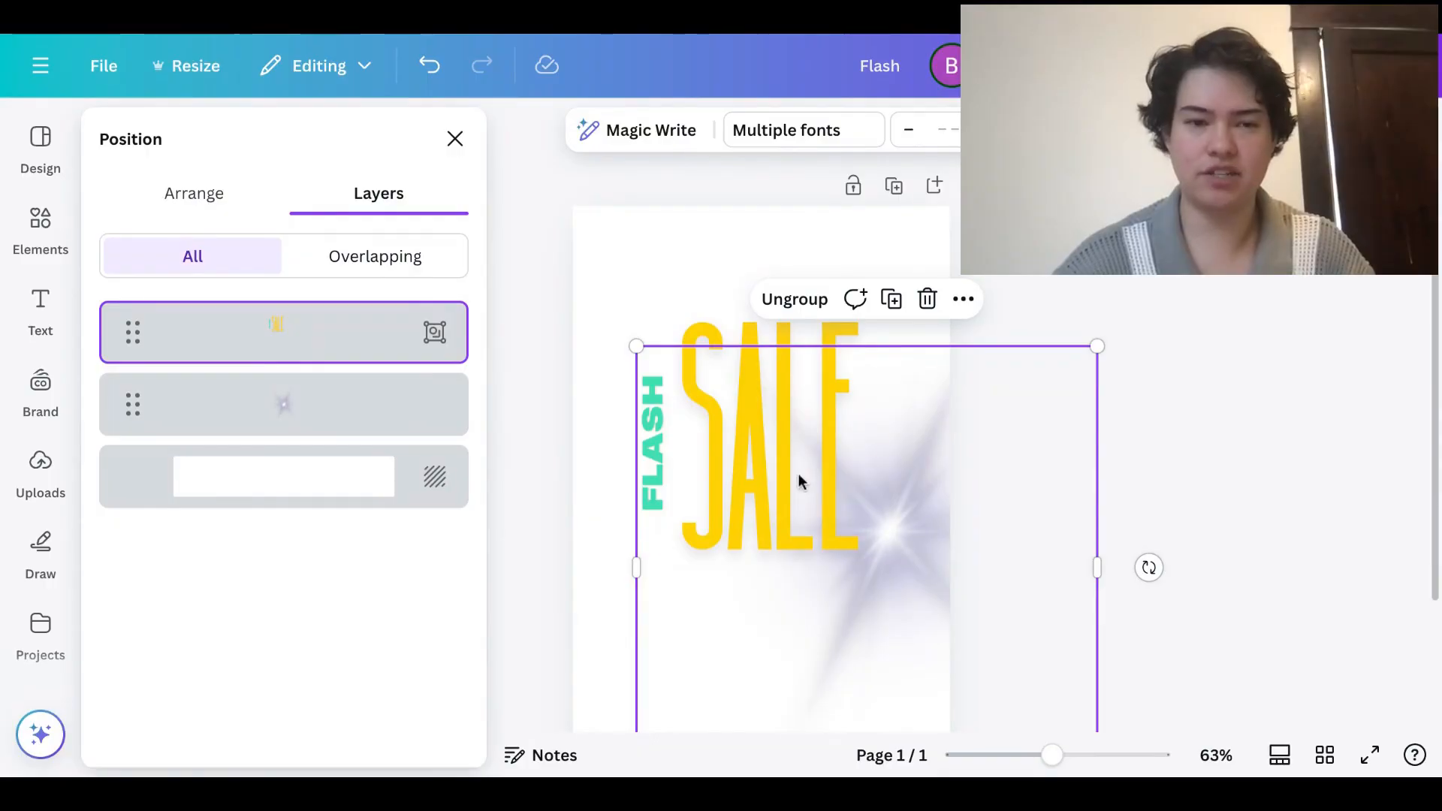
pyautogui.moveTo(909, 509)
pyautogui.mouseDown()
pyautogui.moveTo(891, 425)
pyautogui.moveTo(910, 499)
pyautogui.moveTo(900, 490)
pyautogui.mouseUp()
pyautogui.click(1127, 505)
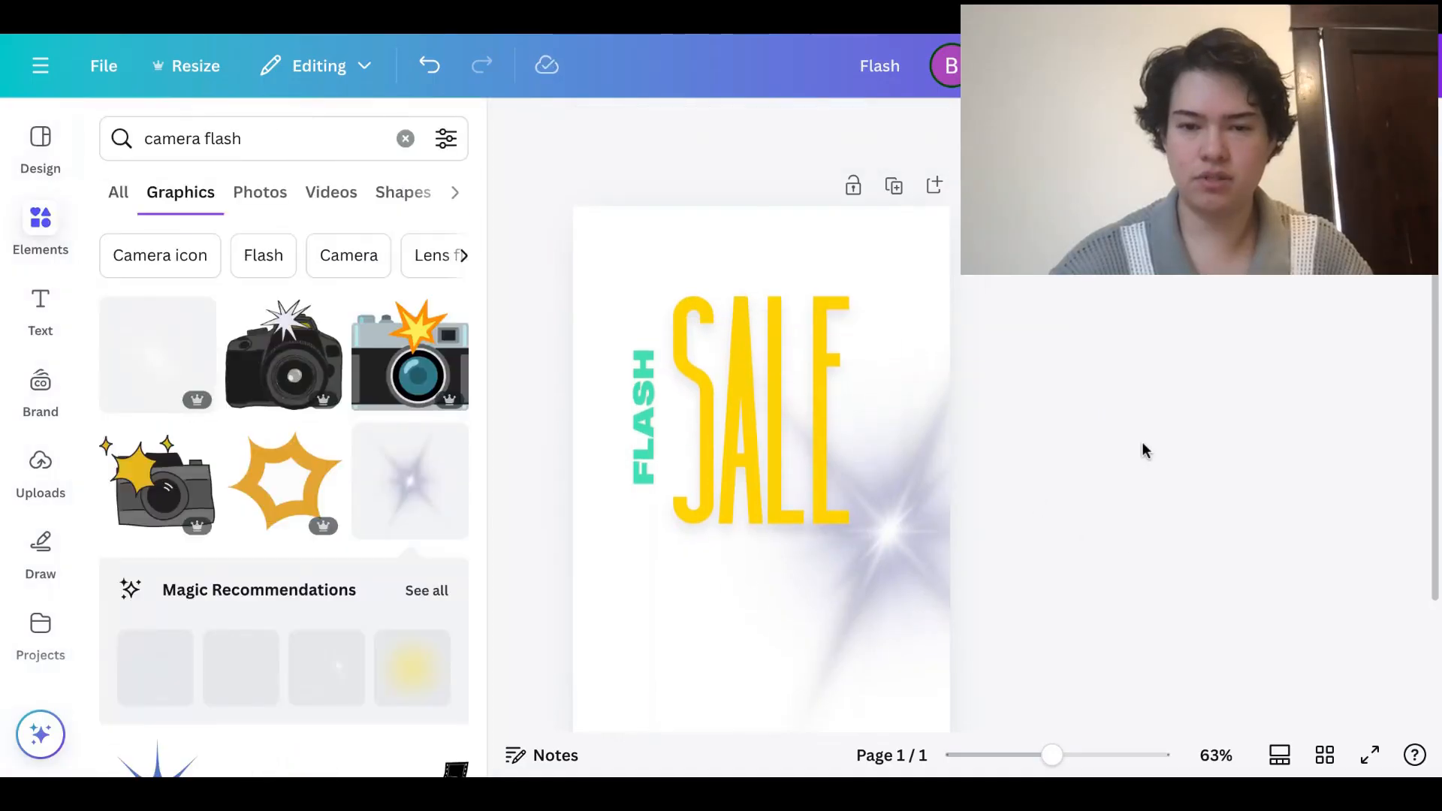
# Move the light flare up to the flyer's upper-right corner, beside the top of SALE
pyautogui.click(934, 290)
pyautogui.moveTo(930, 280); pyautogui.dragTo(958, 96)
pyautogui.scroll(-1, 872, 611)
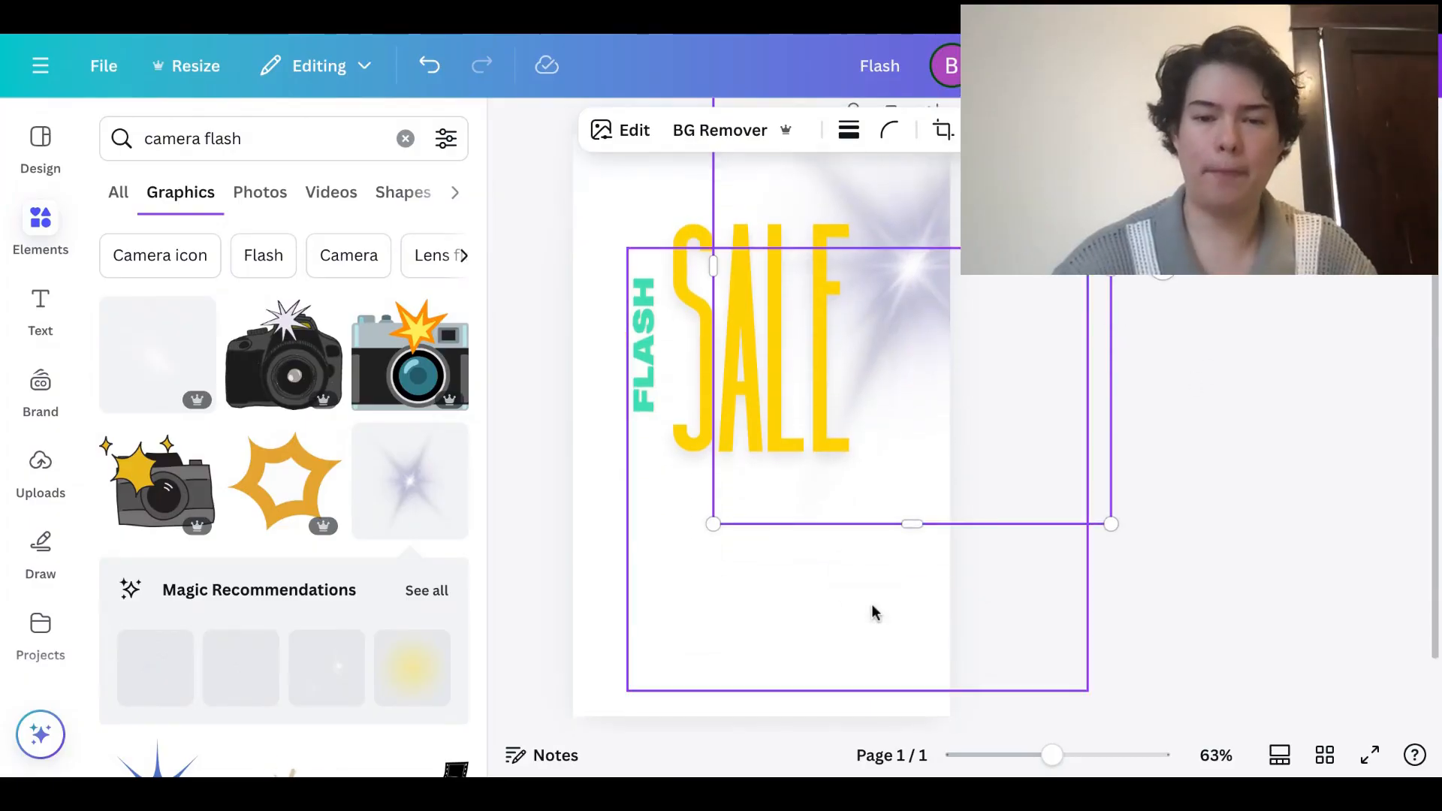
# Set the page background to the custom solid muted teal colour #6C999B
pyautogui.click(810, 642)
pyautogui.click(616, 647)
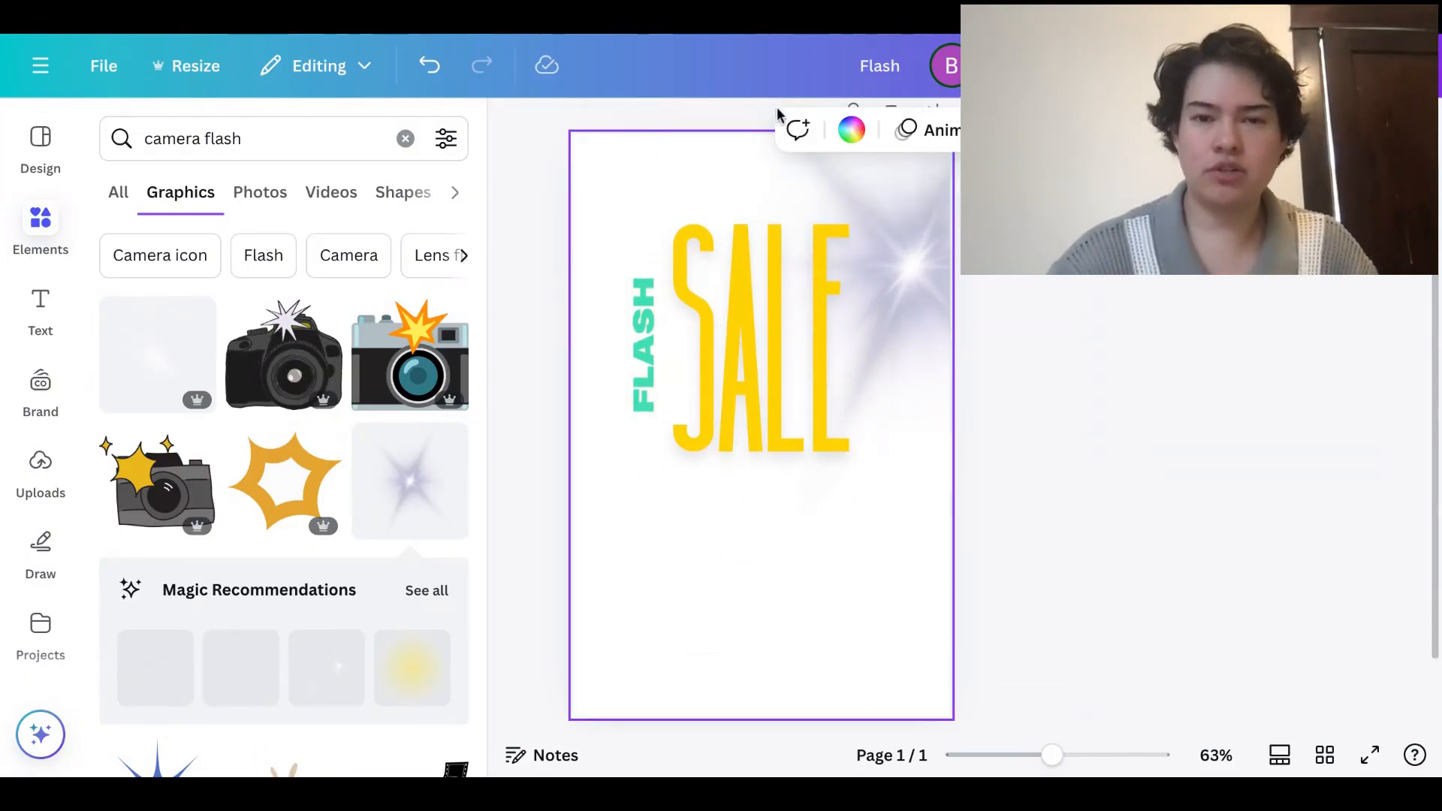
pyautogui.click(851, 130)
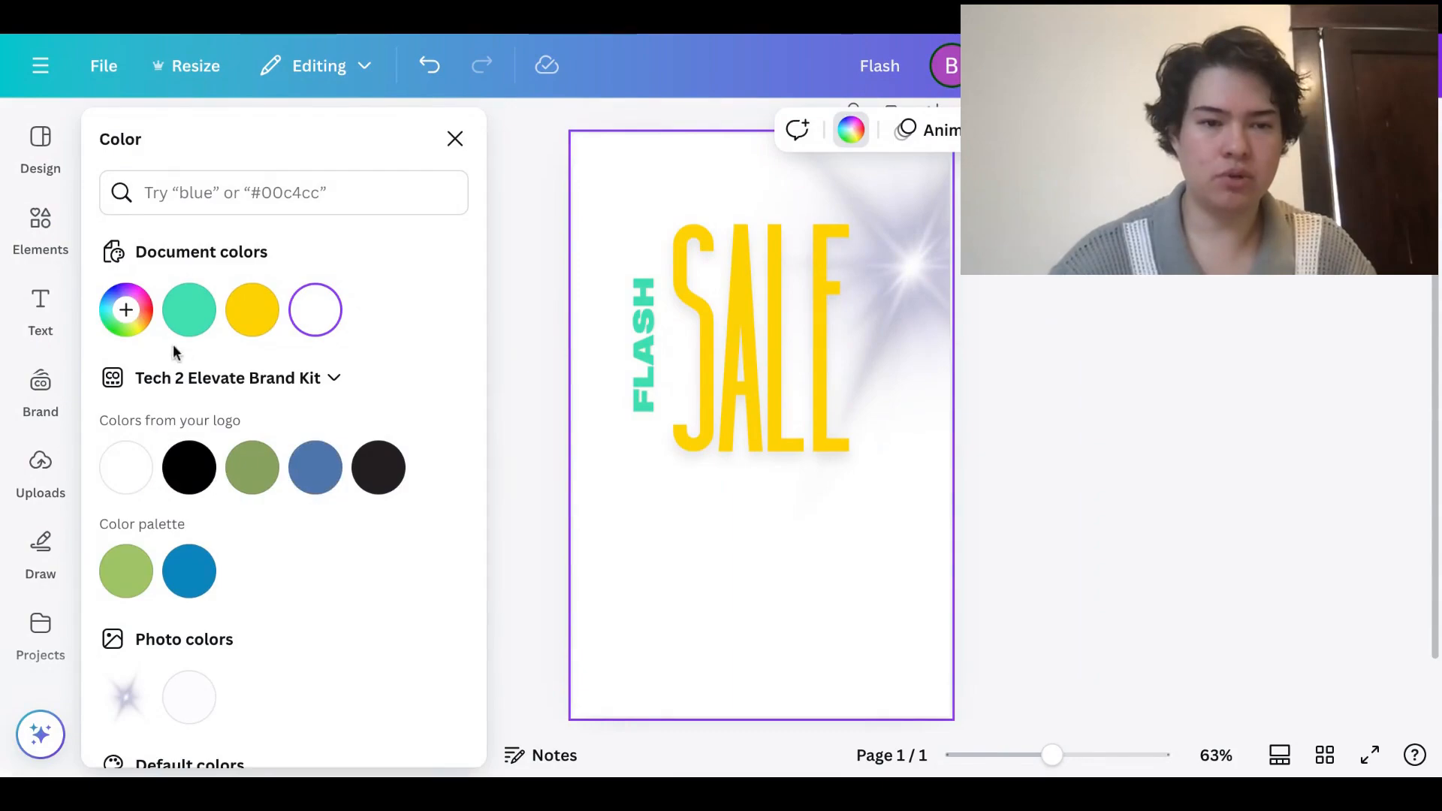
pyautogui.click(124, 310)
pyautogui.moveTo(193, 565); pyautogui.dragTo(266, 568)
pyautogui.moveTo(161, 443)
pyautogui.mouseDown()
pyautogui.moveTo(300, 459)
pyautogui.moveTo(215, 489)
pyautogui.moveTo(192, 468)
pyautogui.moveTo(208, 466)
pyautogui.mouseUp()
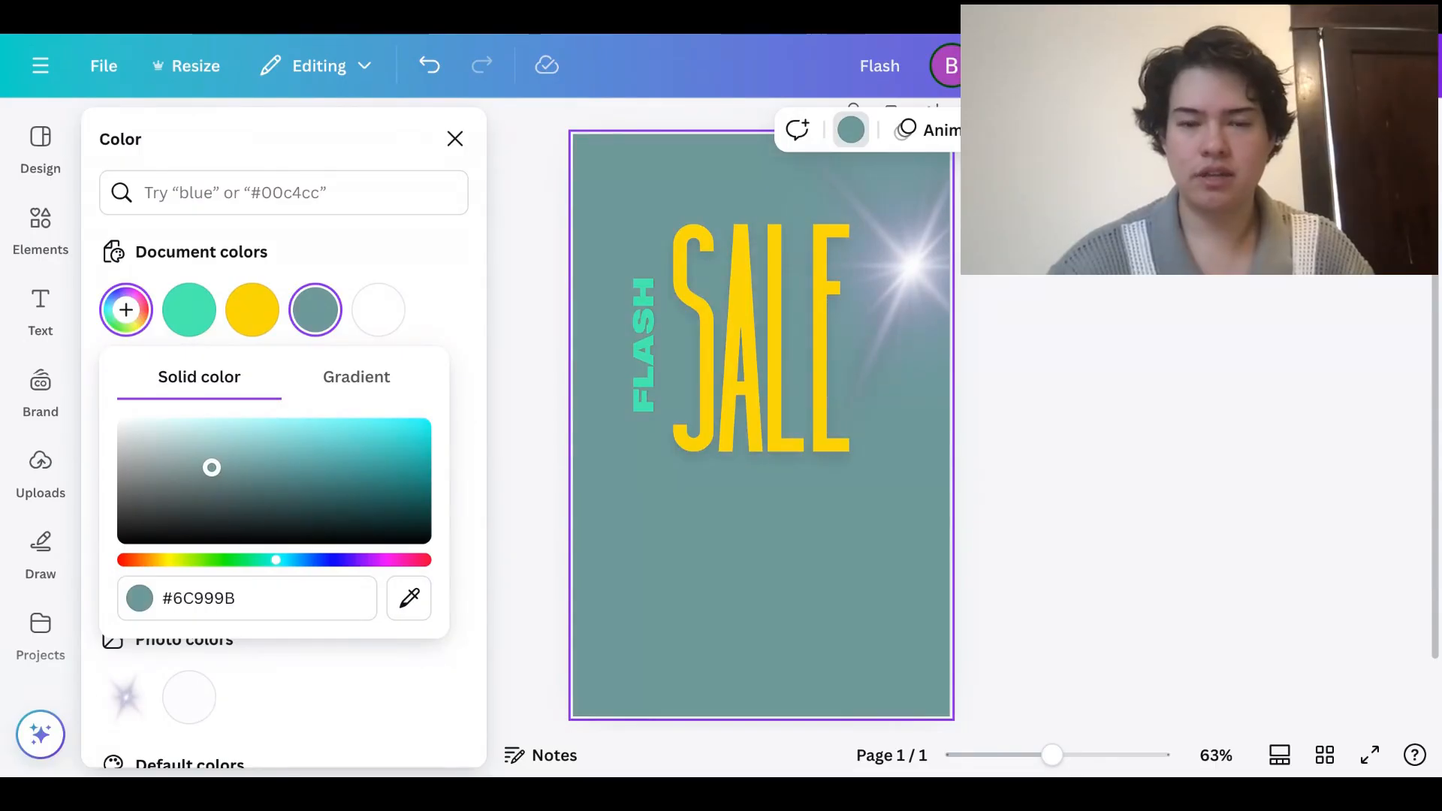
pyautogui.click(1100, 524)
# Add a new text box to the flyer and place it below SALE
pyautogui.click(44, 301)
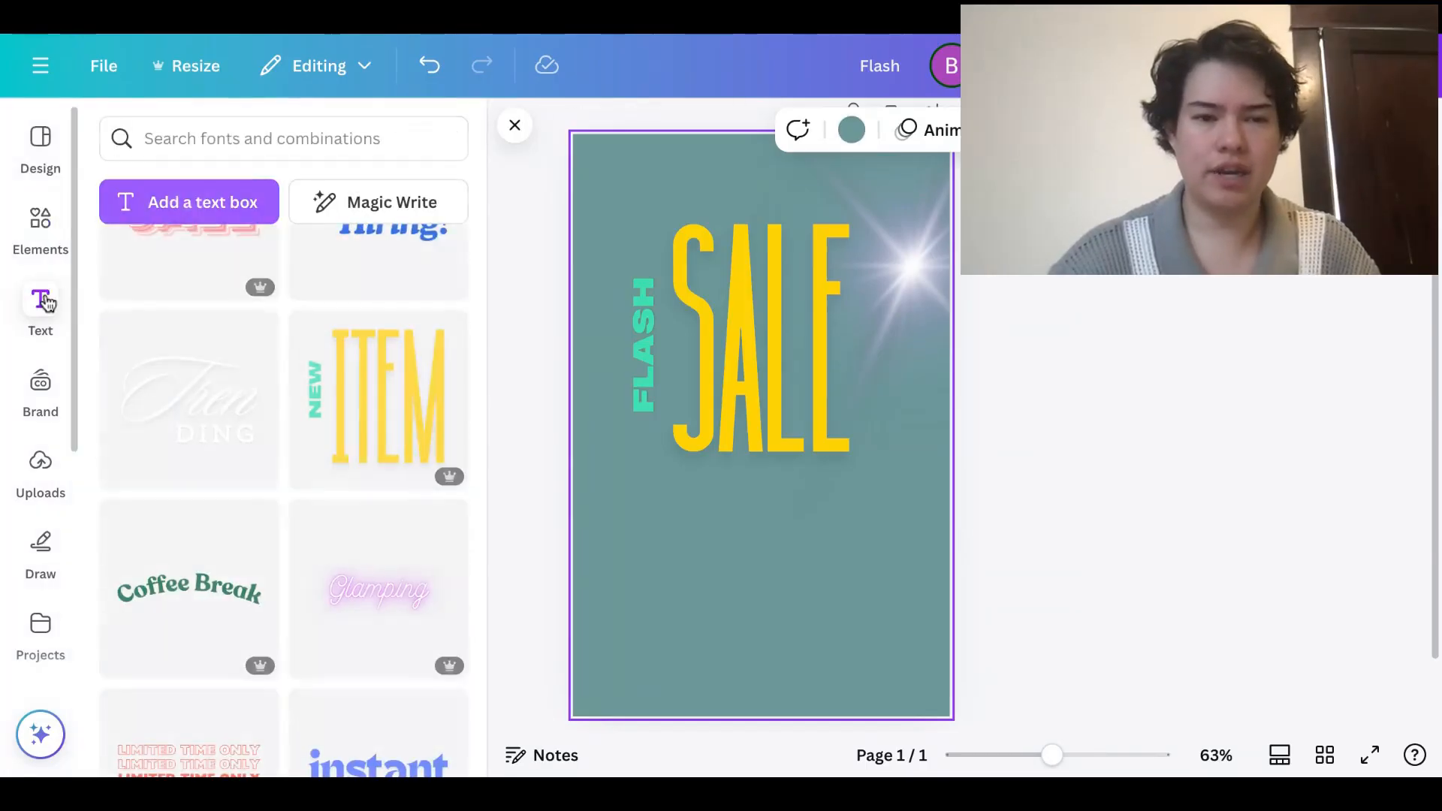
pyautogui.click(164, 202)
pyautogui.moveTo(738, 421); pyautogui.dragTo(627, 368)
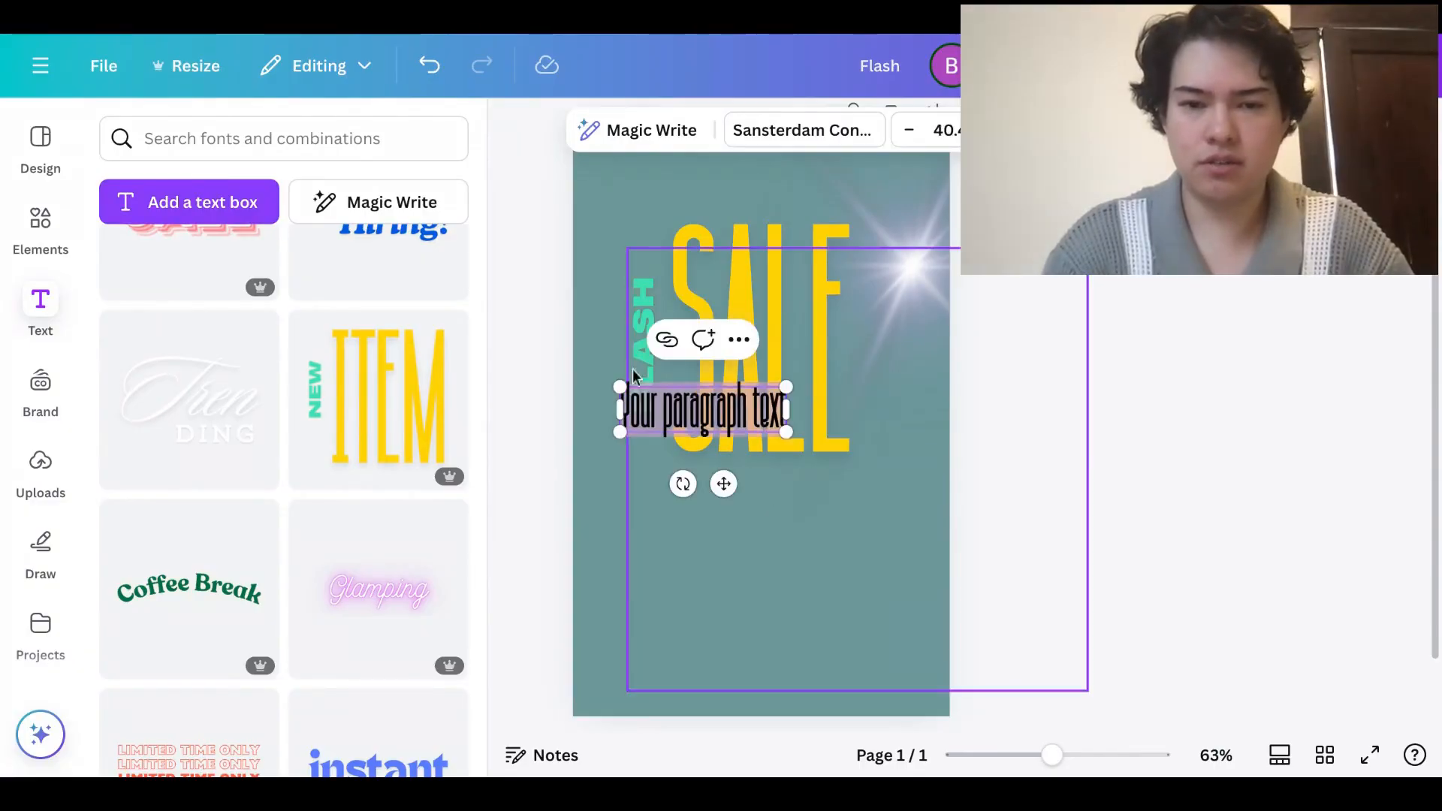
pyautogui.moveTo(739, 484); pyautogui.dragTo(771, 597)
# Replace the placeholder text in the new text box with "Now through end of month"
pyautogui.doubleClick(773, 535)
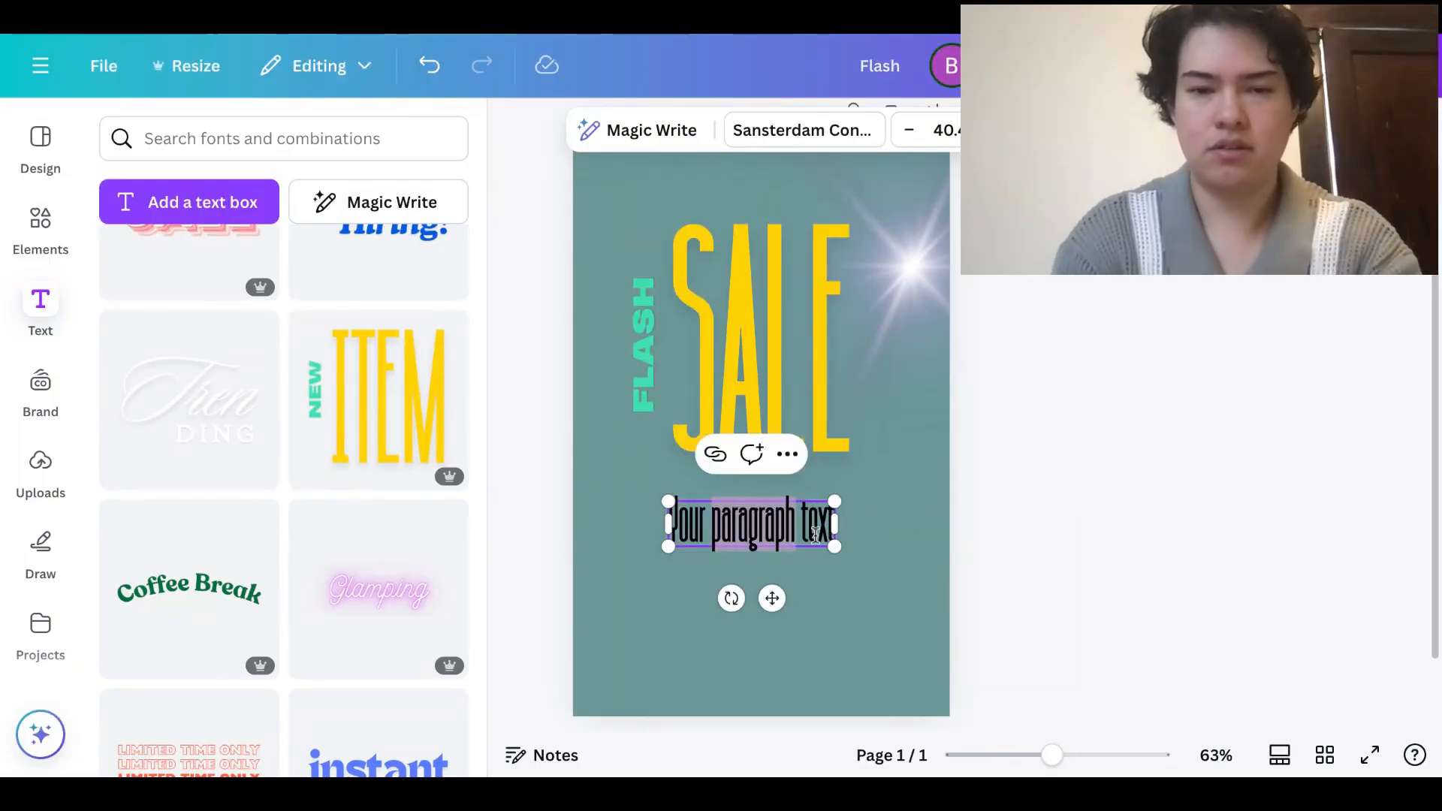
pyautogui.press('Right')
pyautogui.press('BackSpace')
pyautogui.press('BackSpace')
pyautogui.press('BackSpace')
pyautogui.press('BackSpace')
pyautogui.press('BackSpace')
pyautogui.press('BackSpace')
pyautogui.press('BackSpace')
pyautogui.press('BackSpace')
pyautogui.press('BackSpace')
pyautogui.press('BackSpace')
pyautogui.press('BackSpace')
pyautogui.press('BackSpace')
pyautogui.press('BackSpace')
pyautogui.press('BackSpace')
pyautogui.press('BackSpace')
pyautogui.press('BackSpace')
pyautogui.press('BackSpace')
pyautogui.press('BackSpace')
pyautogui.press('BackSpace')
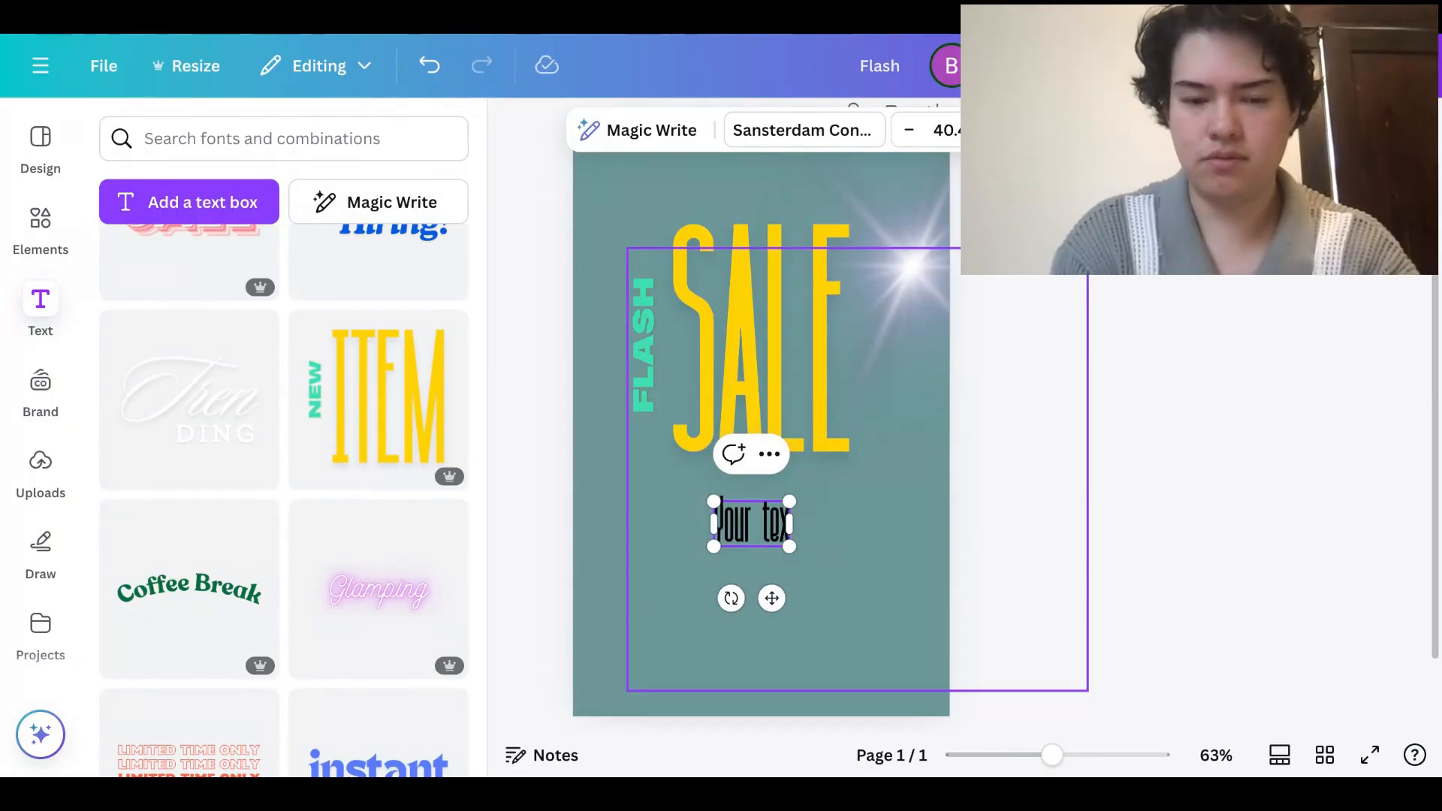
pyautogui.write('Now')
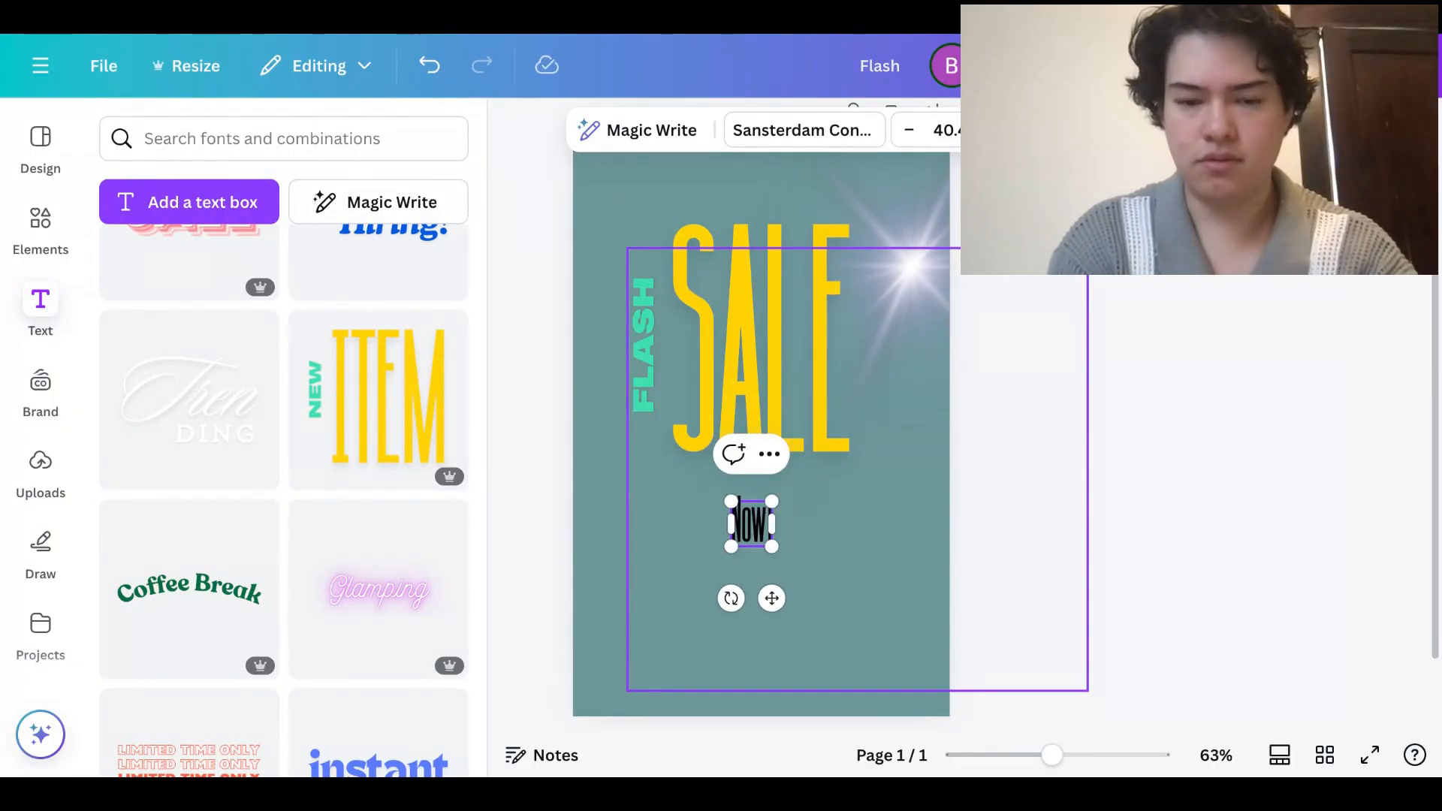
pyautogui.write(' through en')
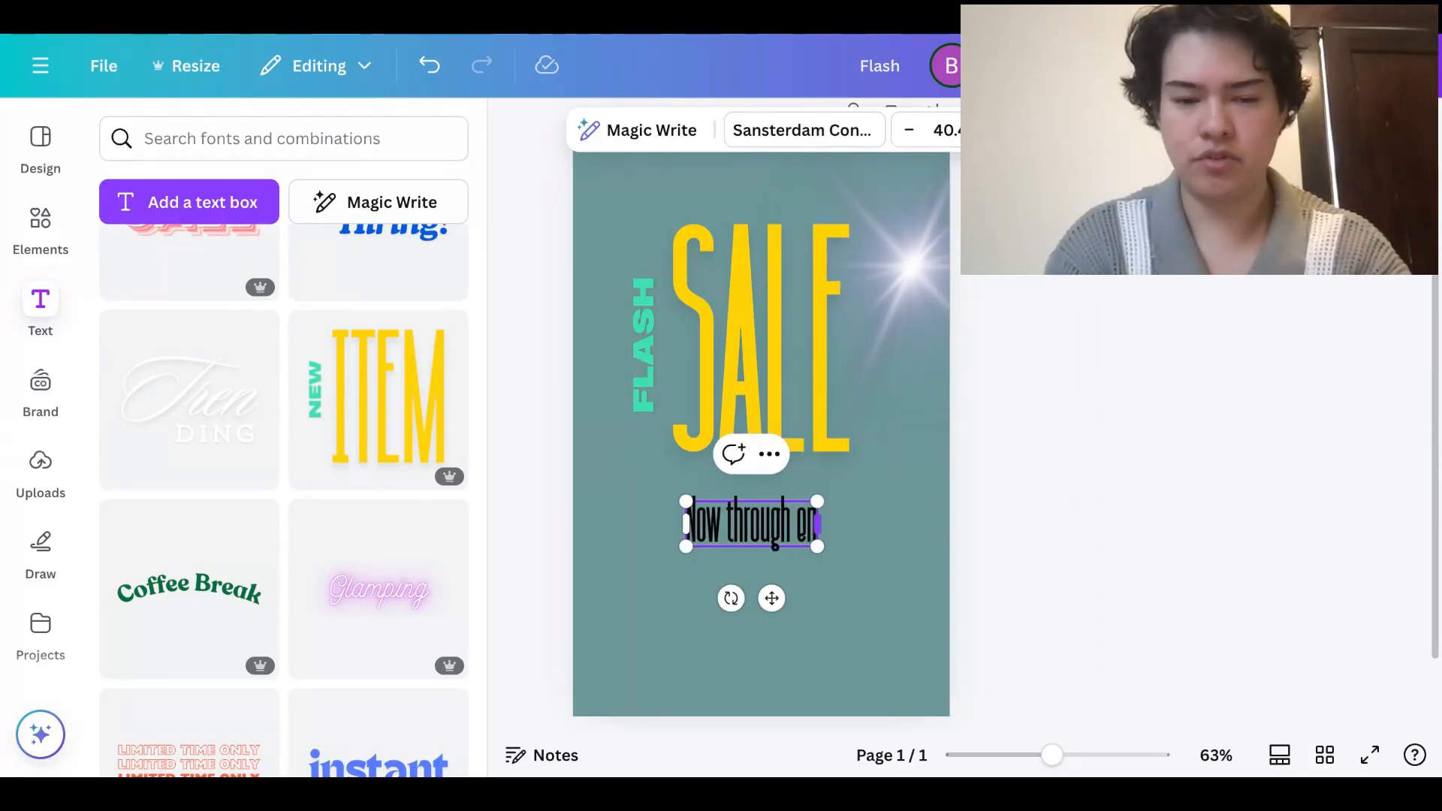
pyautogui.write('d of Month')
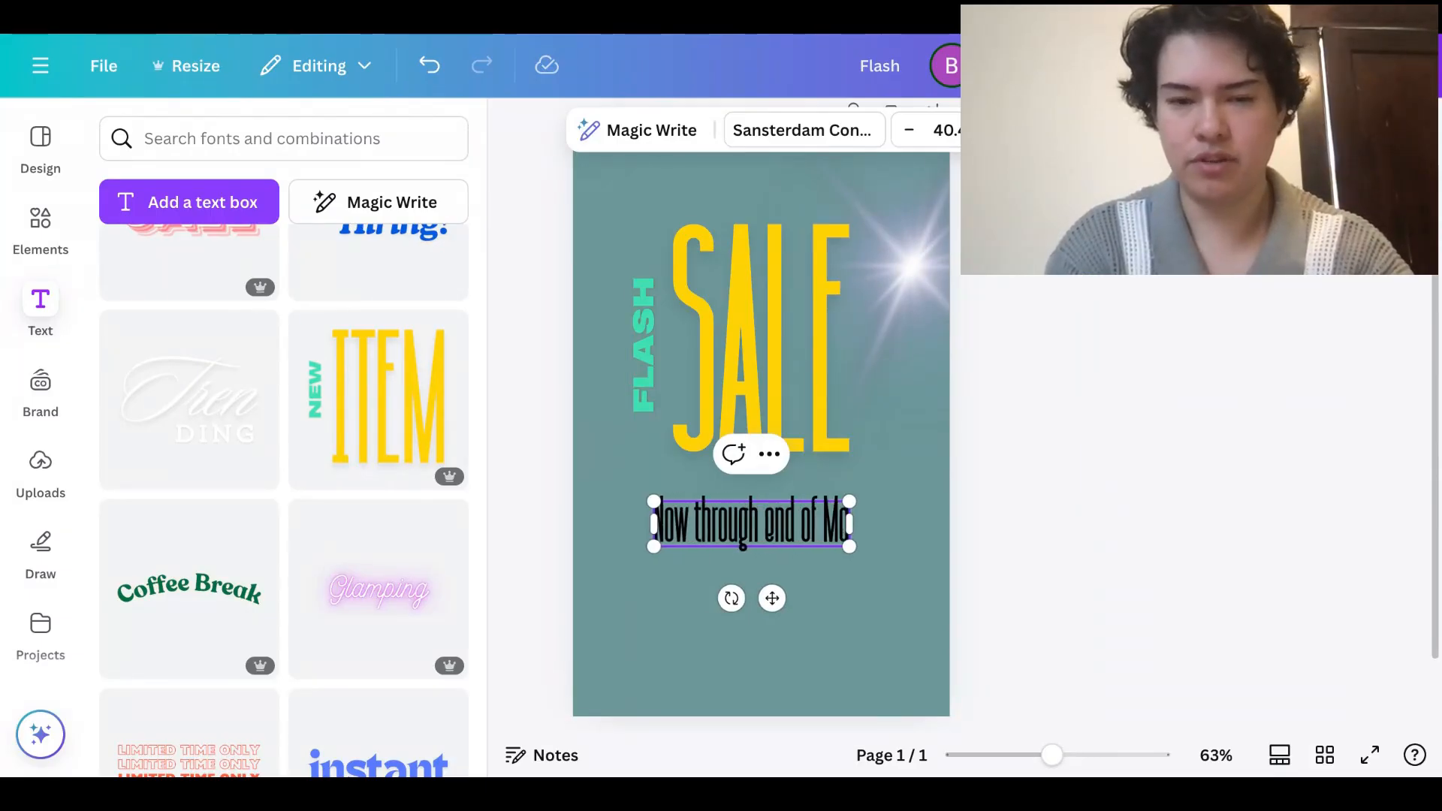
pyautogui.press('BackSpace')
pyautogui.press('BackSpace')
pyautogui.press('BackSpace')
pyautogui.press('BackSpace')
pyautogui.press('BackSpace')
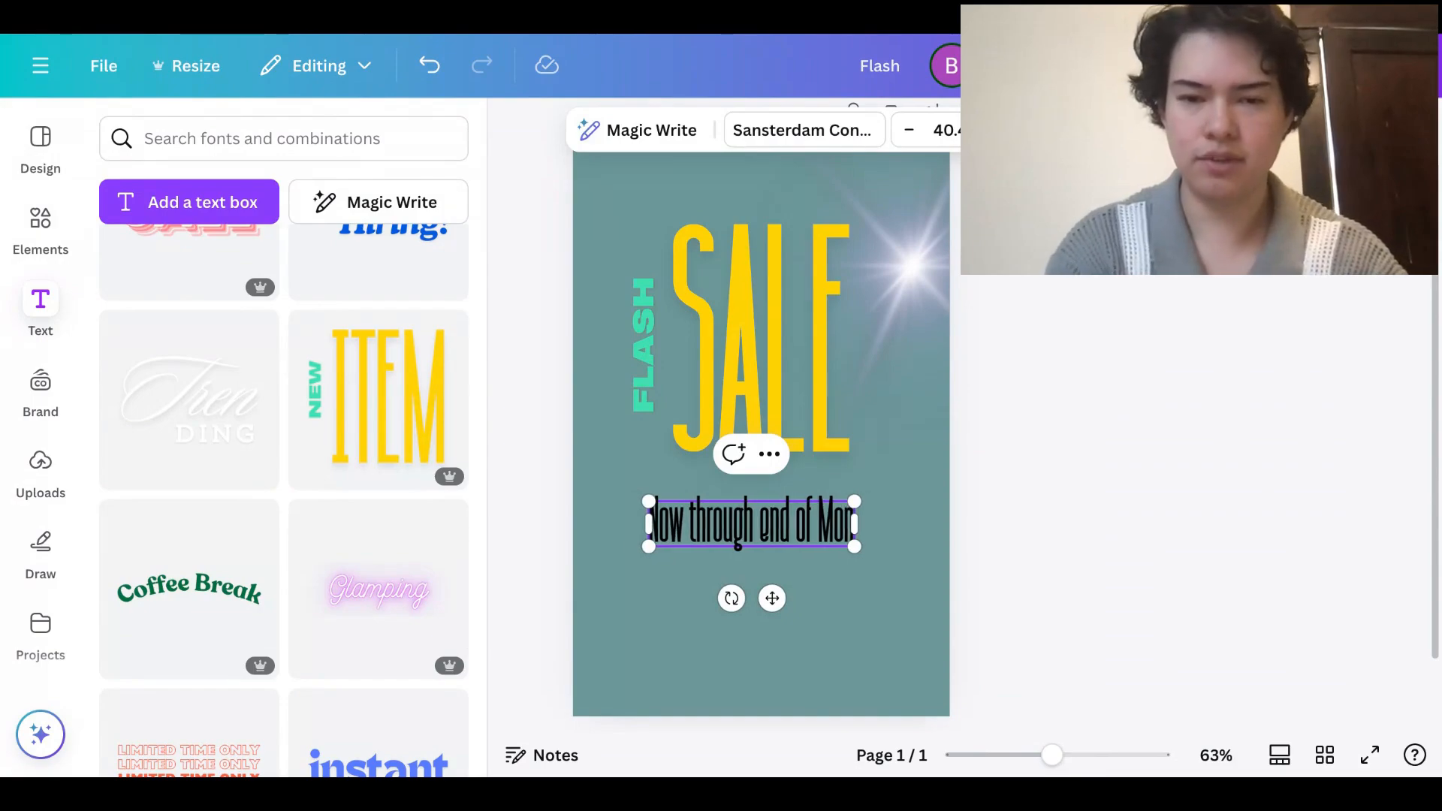
pyautogui.write('month')
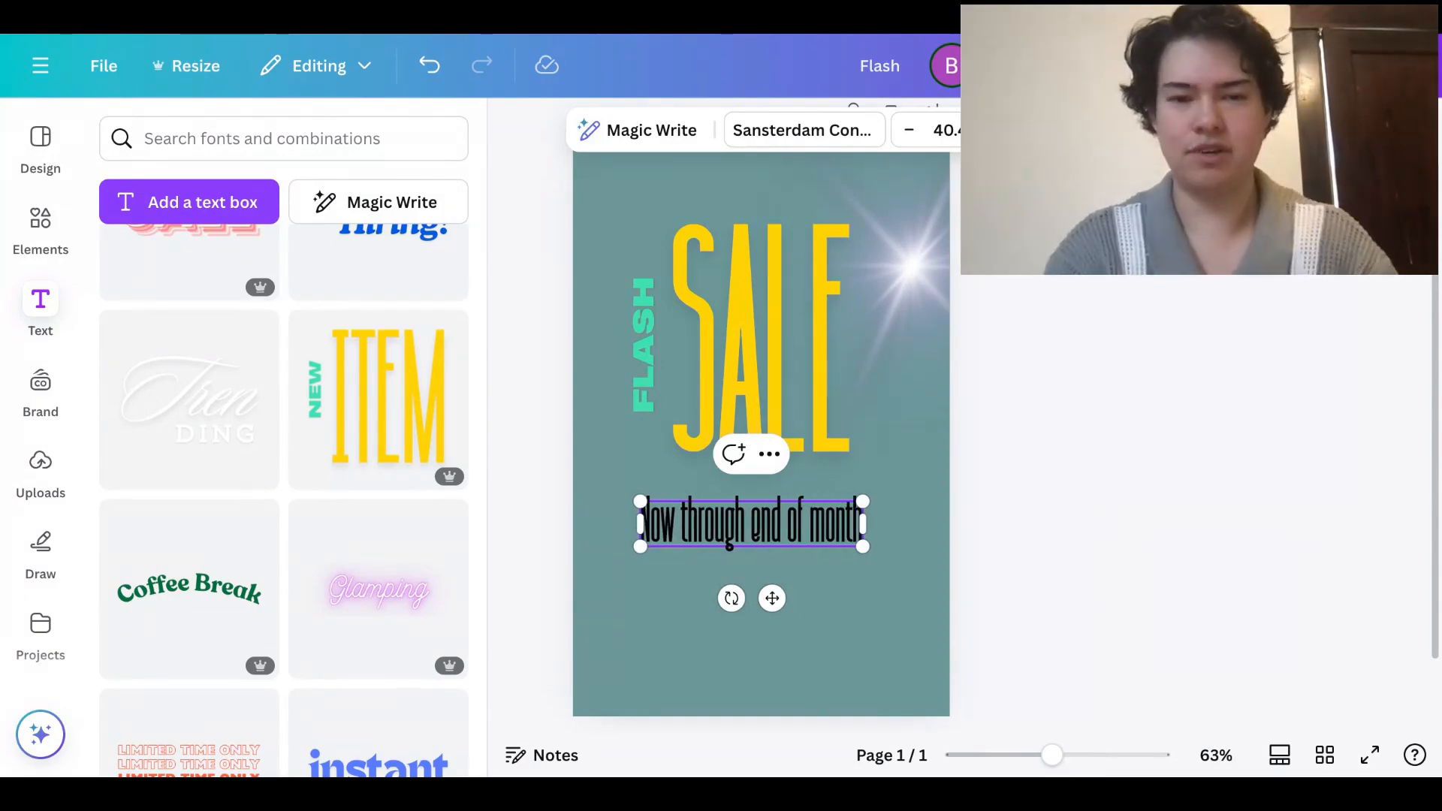
pyautogui.click(1162, 541)
# Colour the "Now through end of month" text with the yellow document colour used for SALE
pyautogui.click(805, 530)
pyautogui.doubleClick(805, 530)
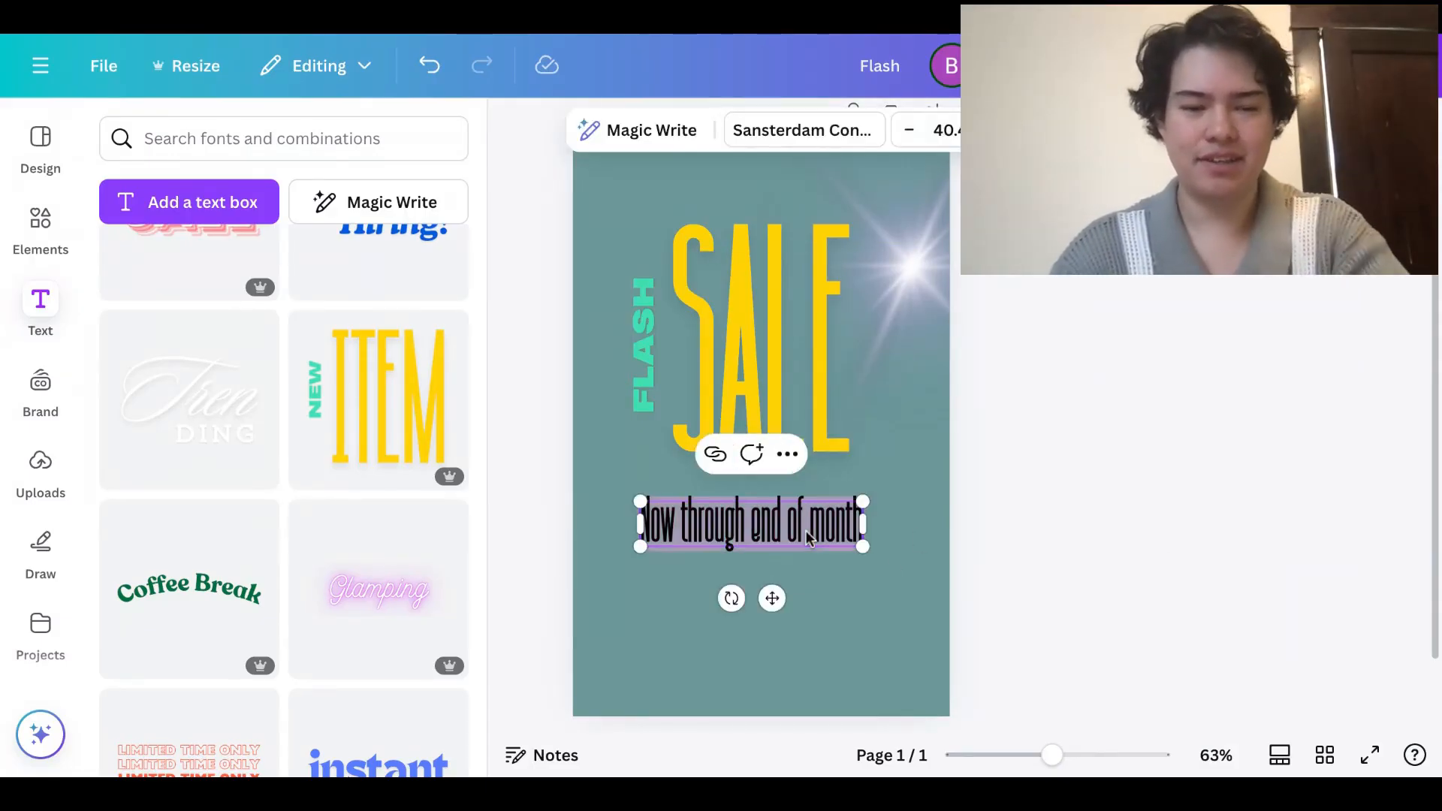
pyautogui.click(1039, 130)
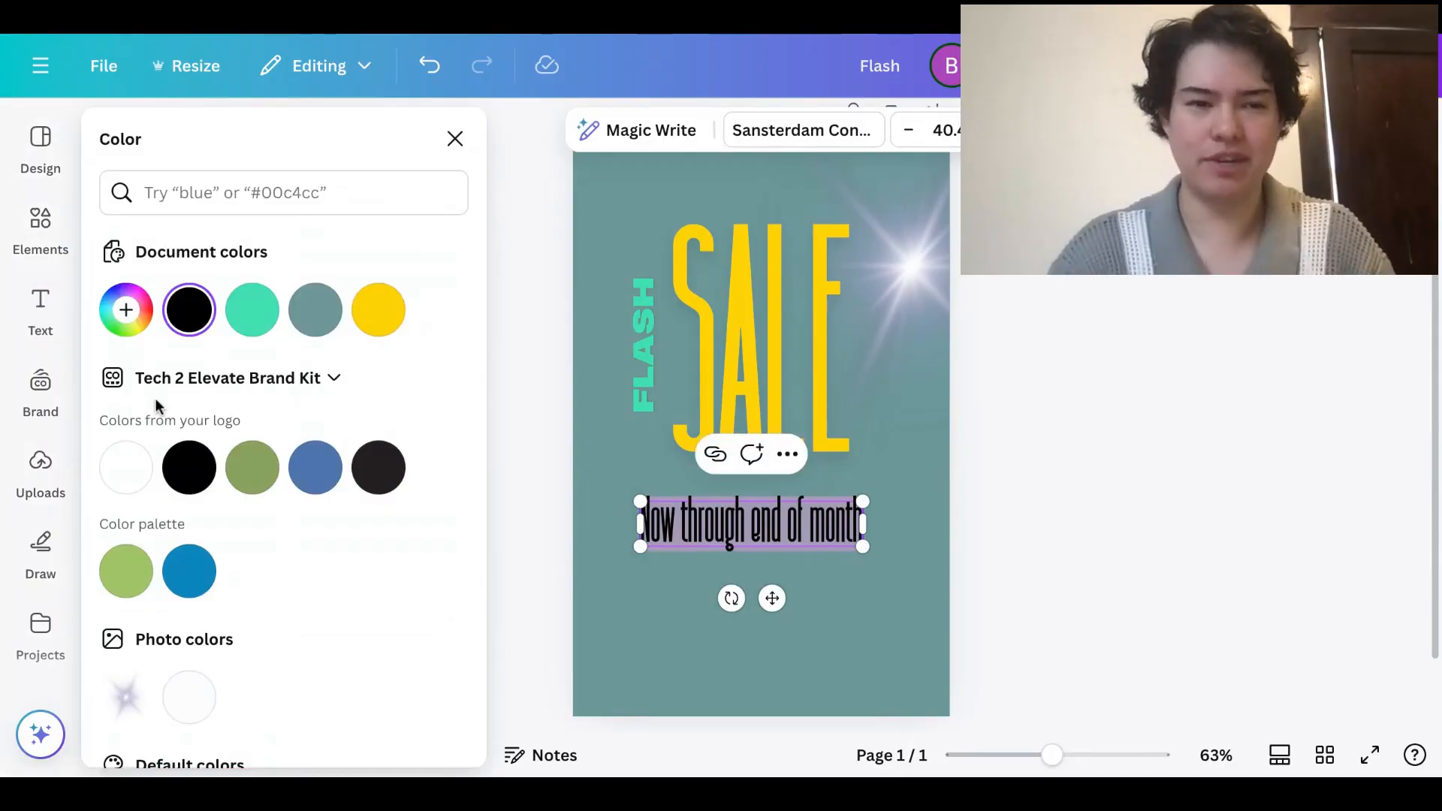
pyautogui.click(379, 309)
pyautogui.press('Escape')
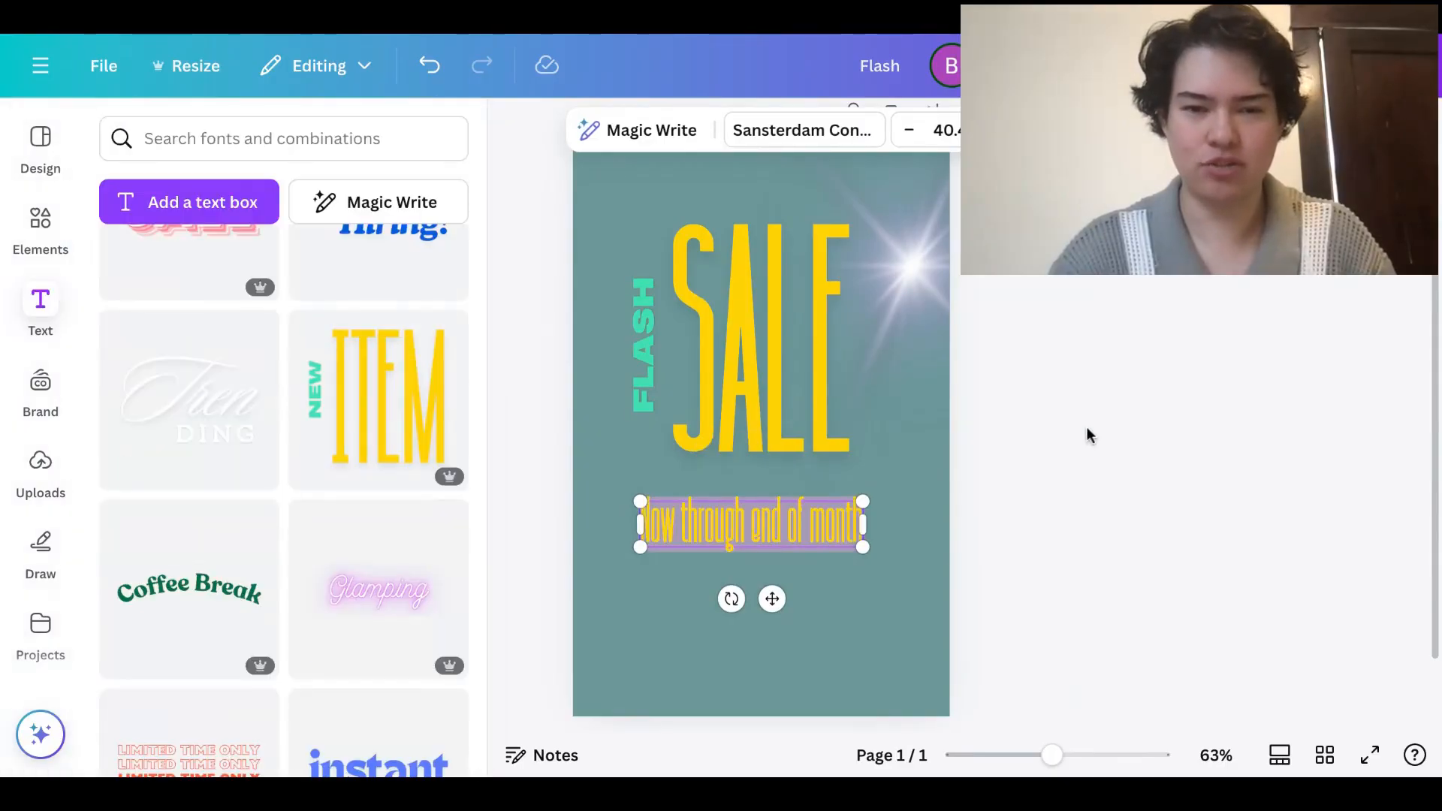
pyautogui.click(1039, 130)
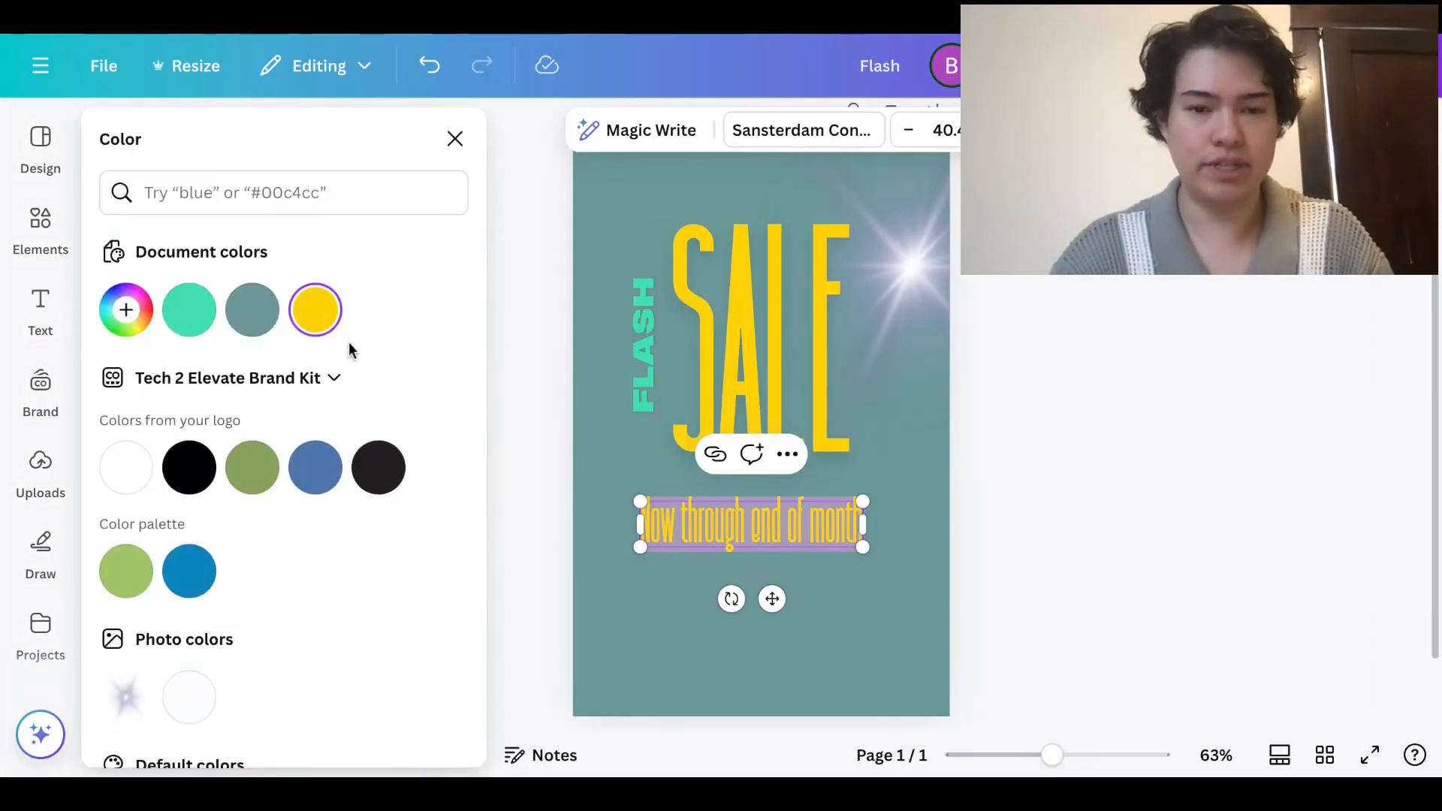
pyautogui.press('Escape')
pyautogui.click(525, 371)
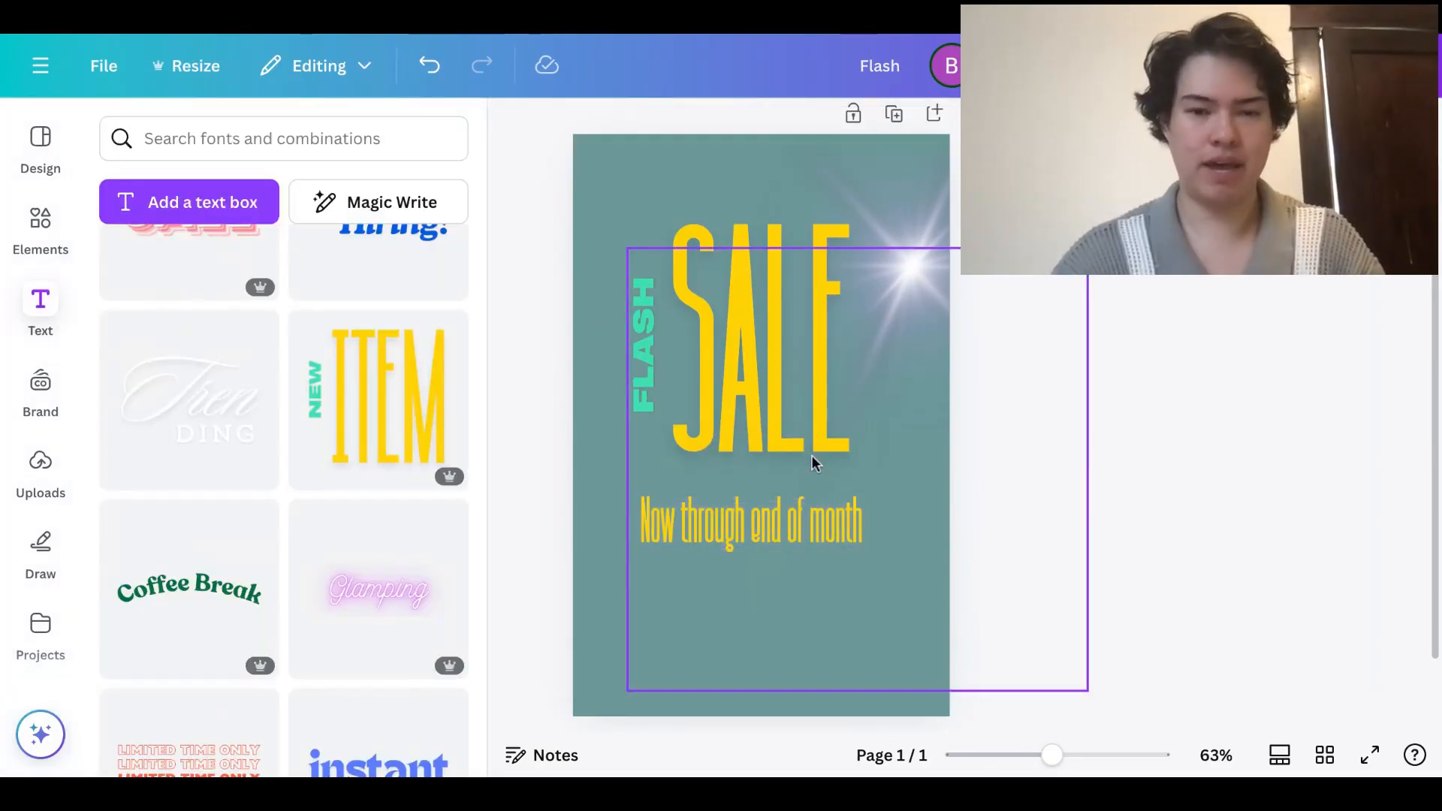
# Search the graphics elements for "texture"
pyautogui.scroll(-1, 1040, 537)
pyautogui.scroll(1, 1040, 537)
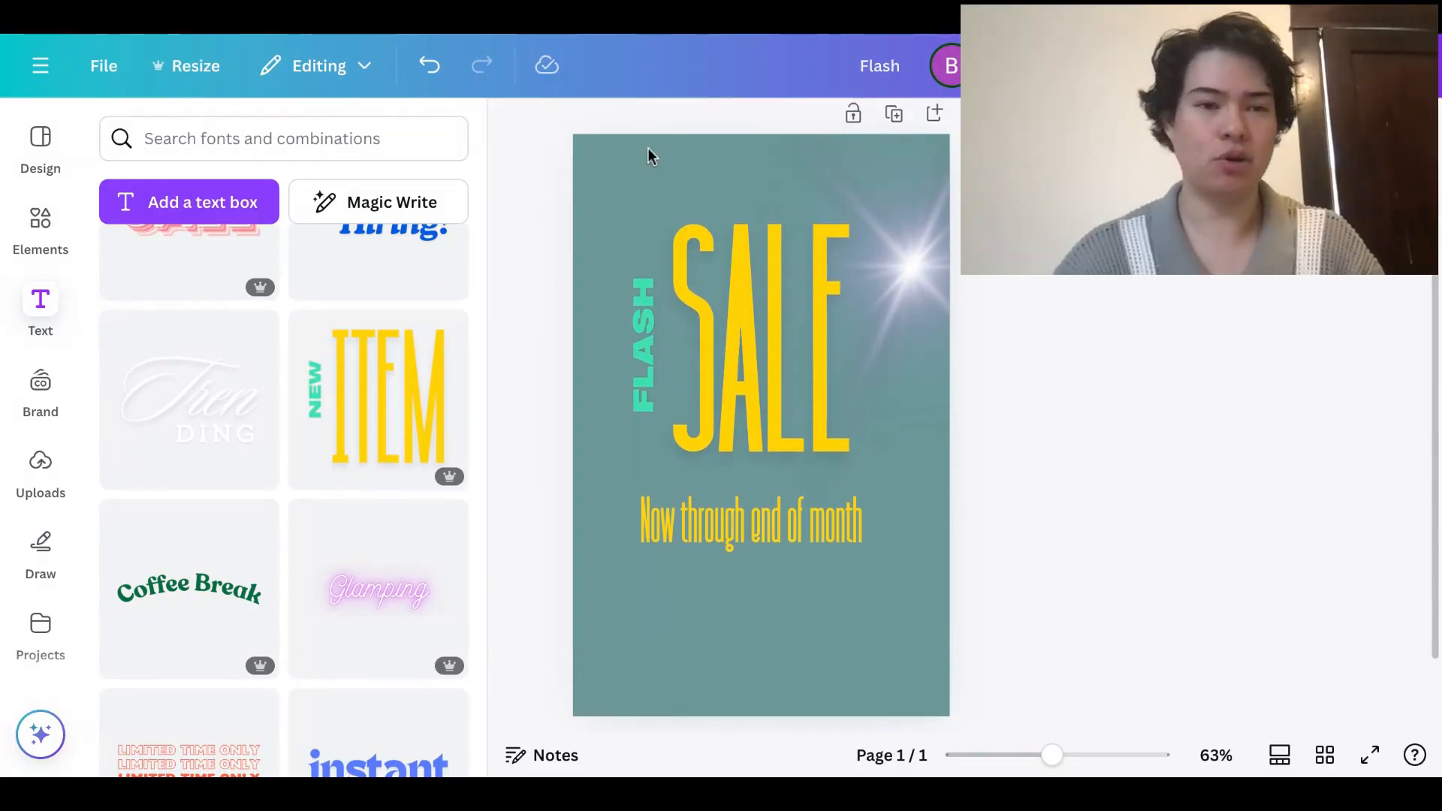
pyautogui.click(231, 151)
pyautogui.click(47, 224)
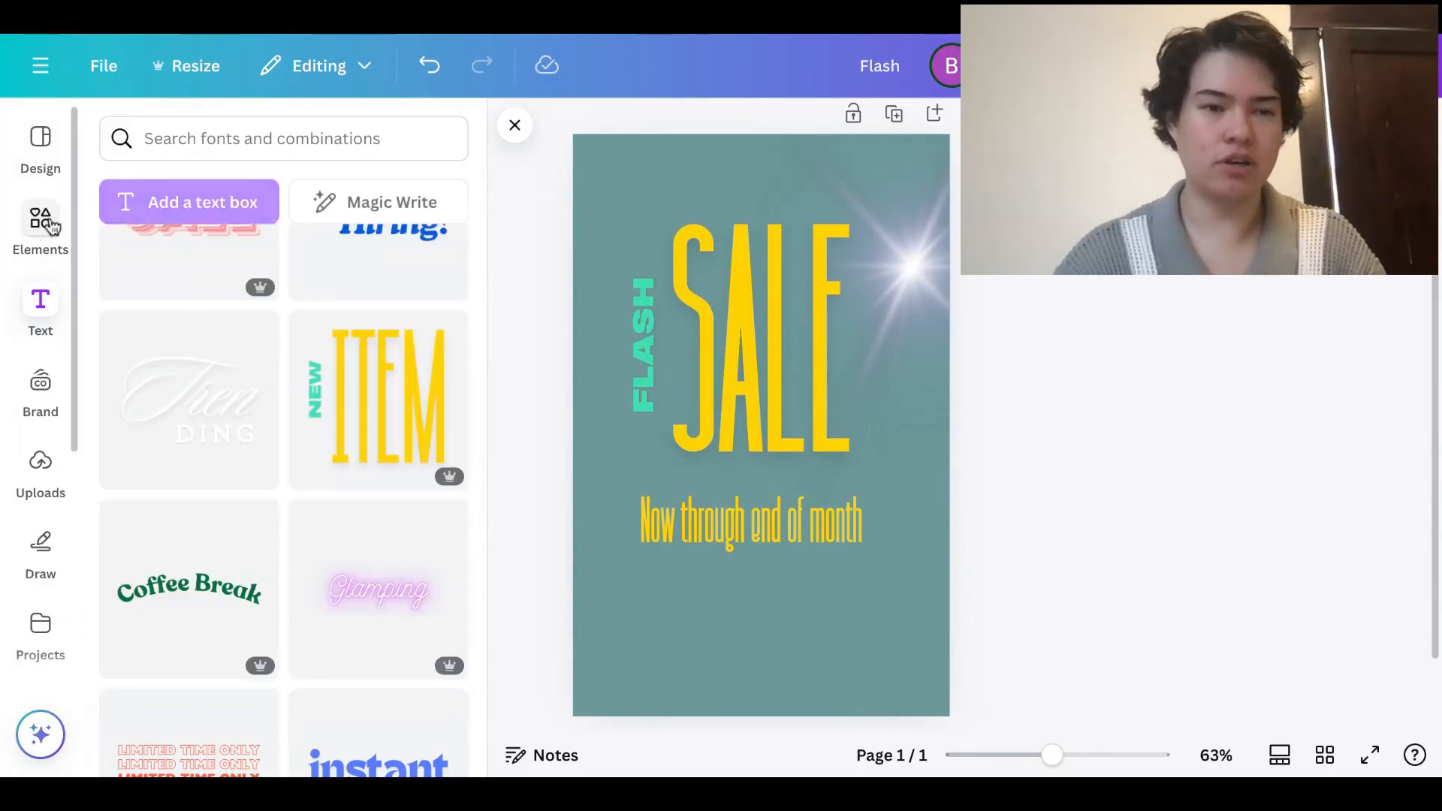
pyautogui.click(201, 138)
pyautogui.moveTo(249, 138); pyautogui.dragTo(103, 129)
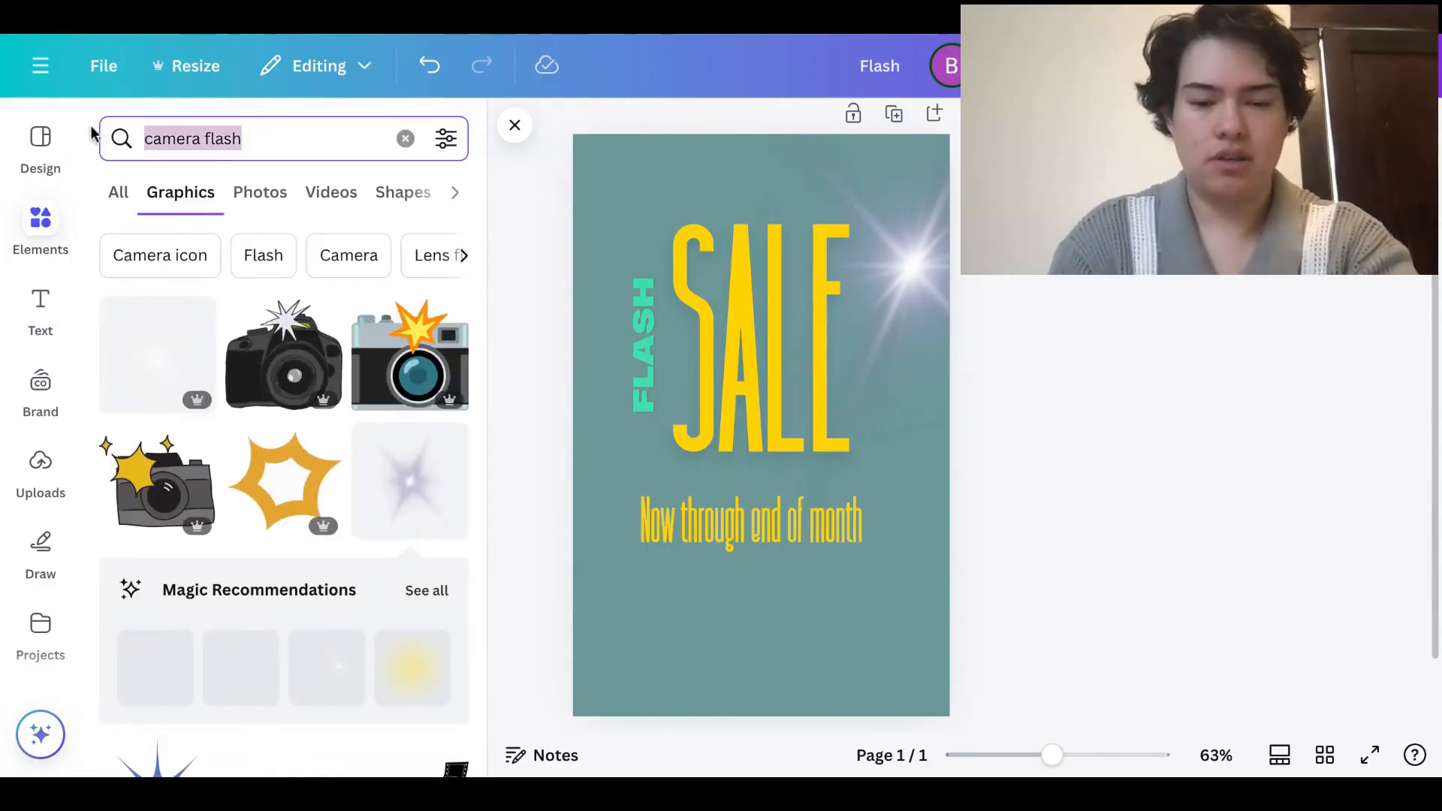
pyautogui.write('texture')
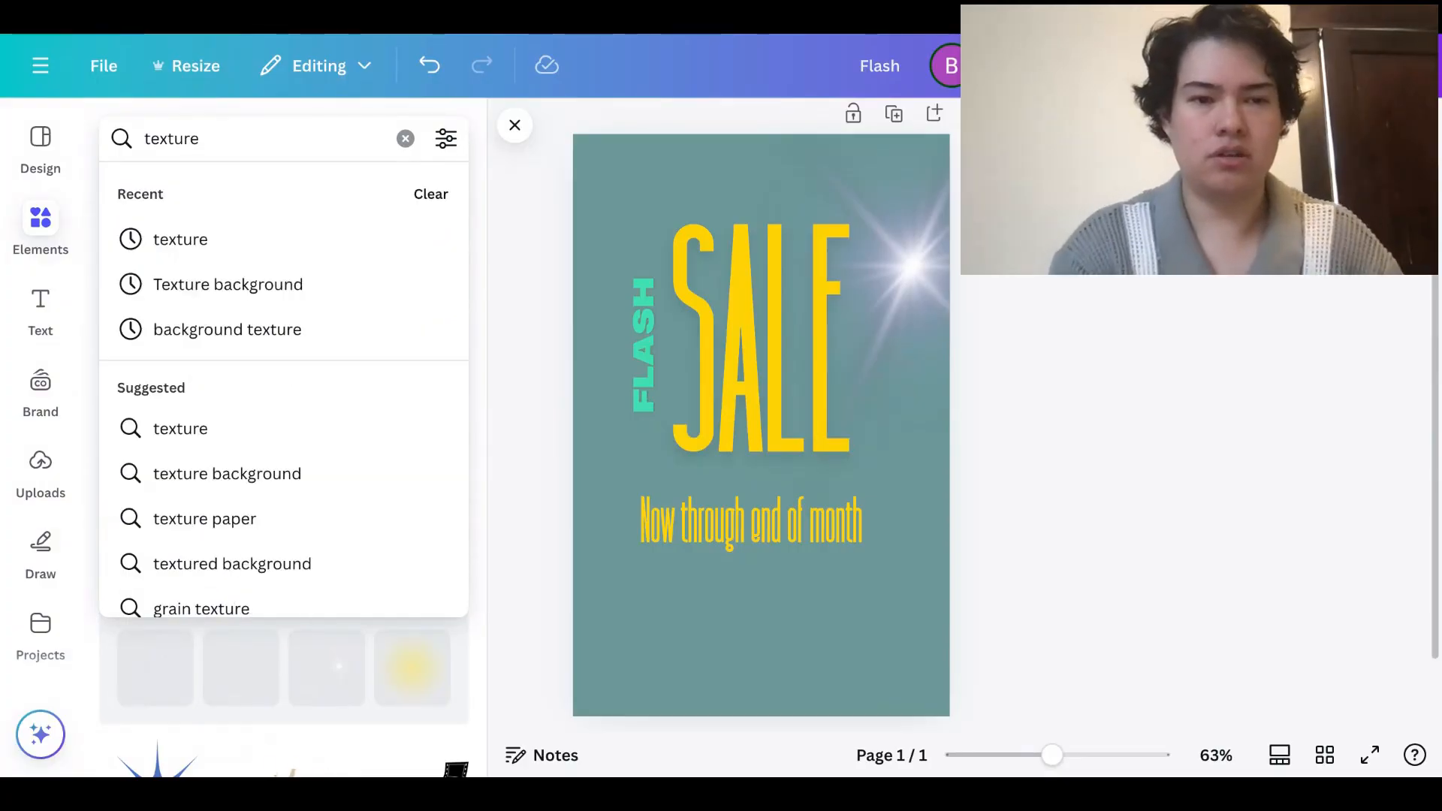
pyautogui.press('Return')
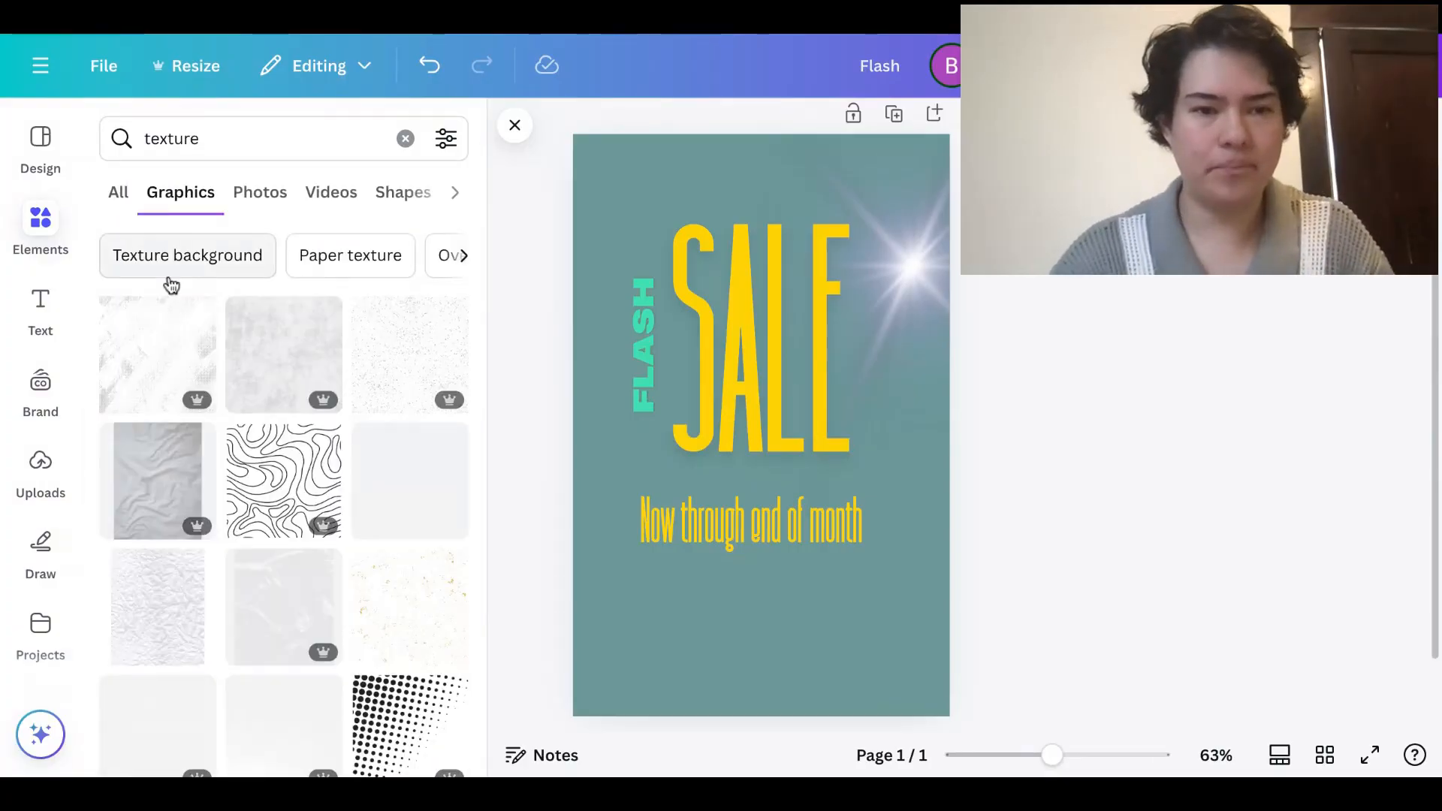
# Add the black wavy contour-line texture and enlarge it to fill the page width, aligned with the page's upper edge
pyautogui.scroll(-1, 308, 515)
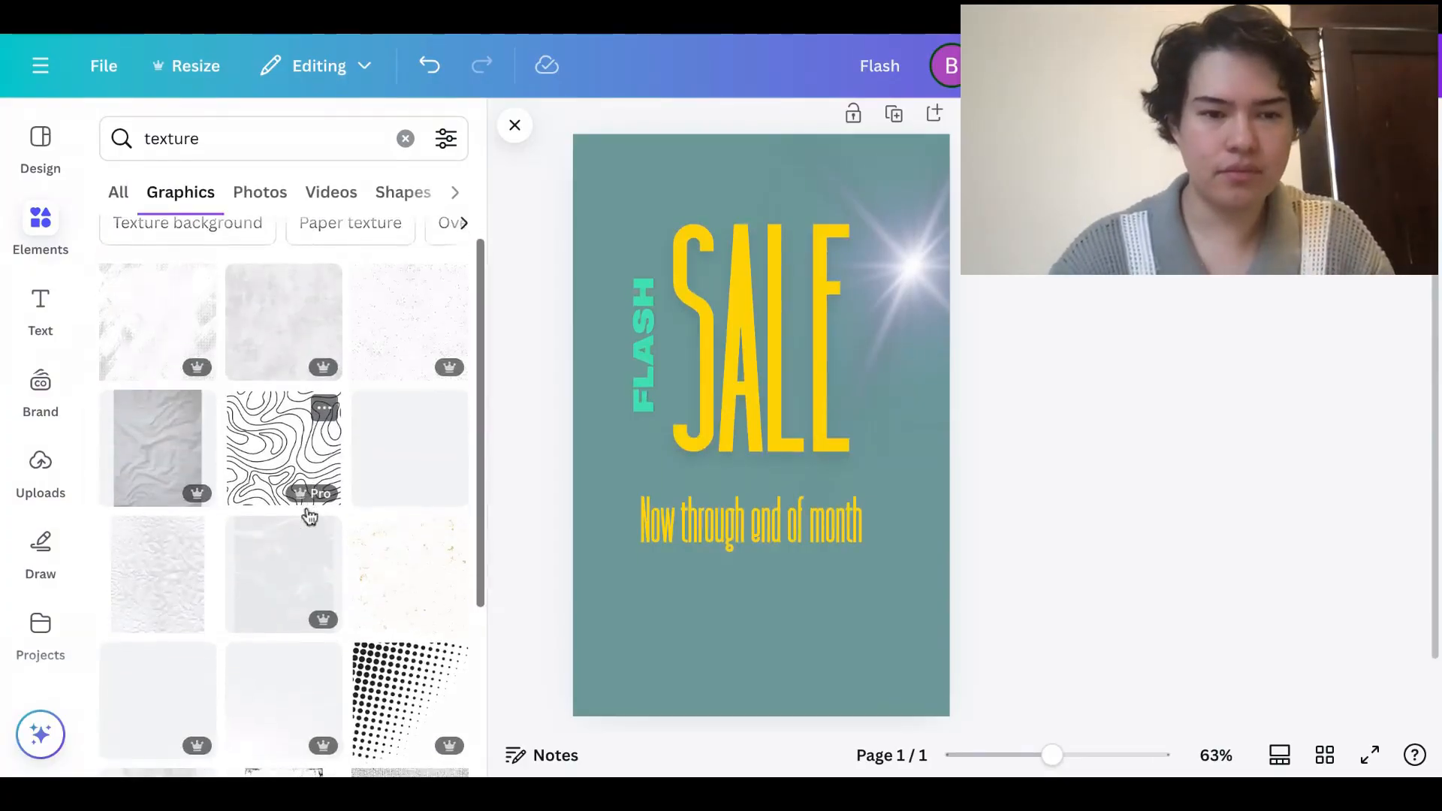
pyautogui.click(279, 398)
pyautogui.moveTo(786, 493); pyautogui.dragTo(941, 518)
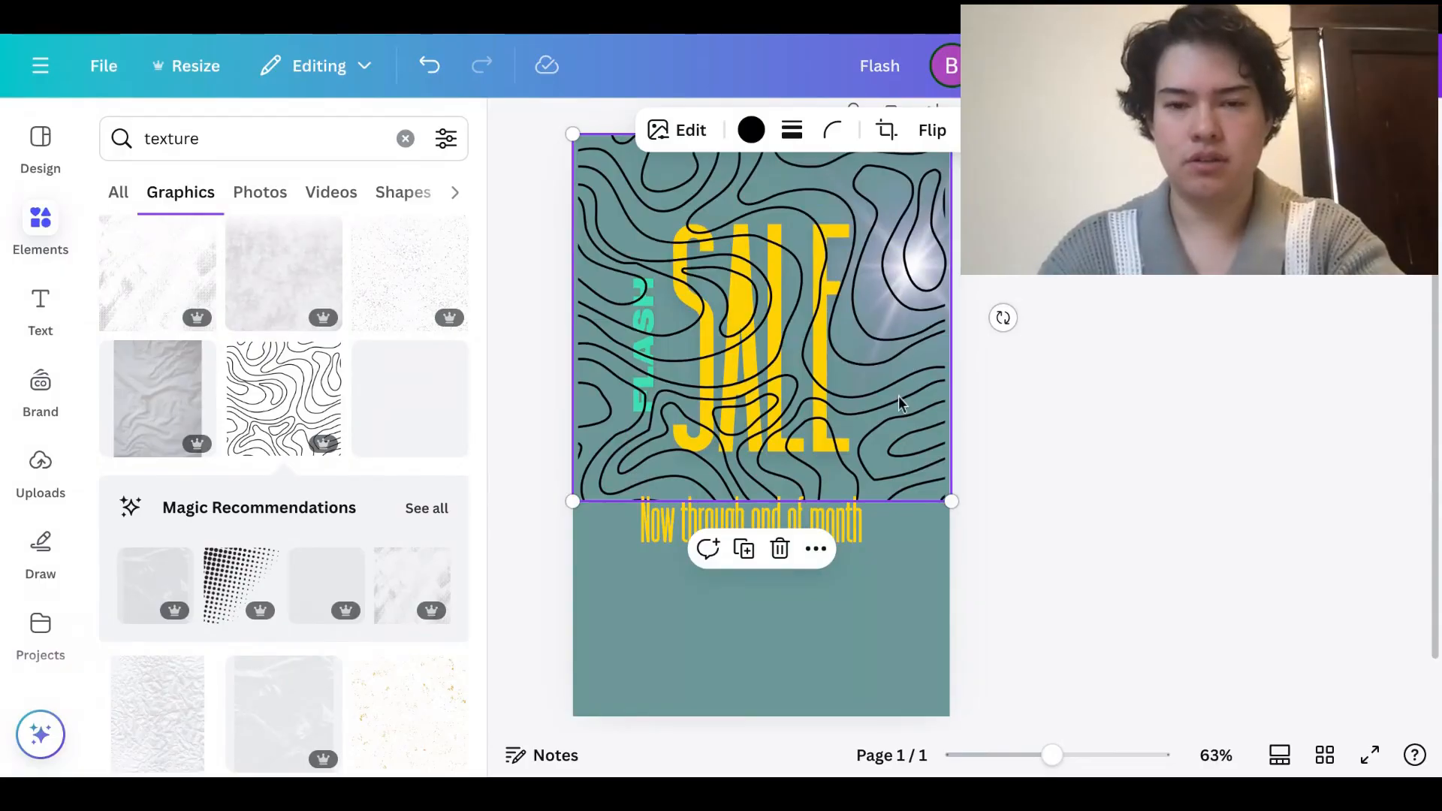
# Duplicate the contour-line texture and place the copy directly beneath the first to cover the lower part of the page
pyautogui.click(869, 628)
pyautogui.press('super+v')
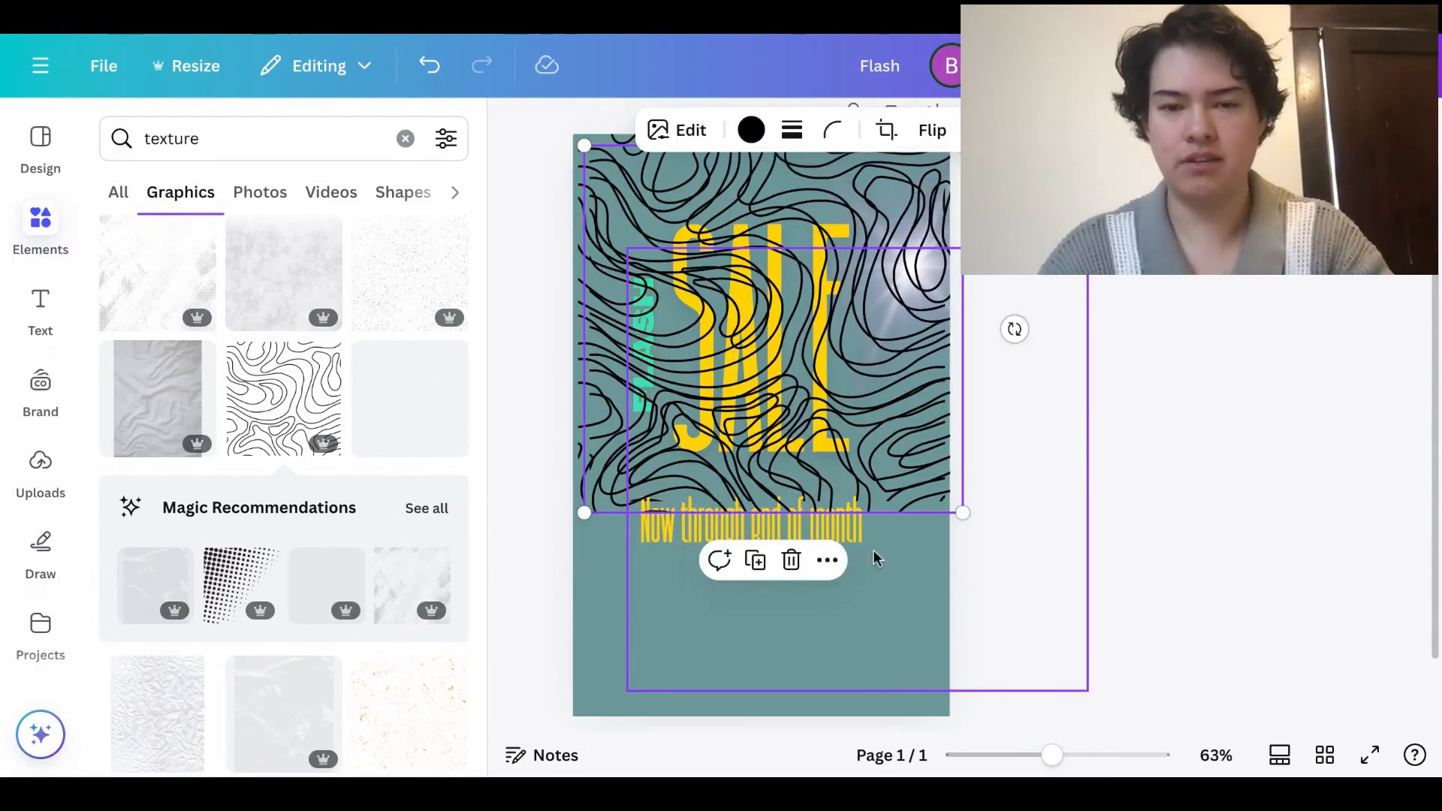
pyautogui.moveTo(839, 403); pyautogui.dragTo(832, 753)
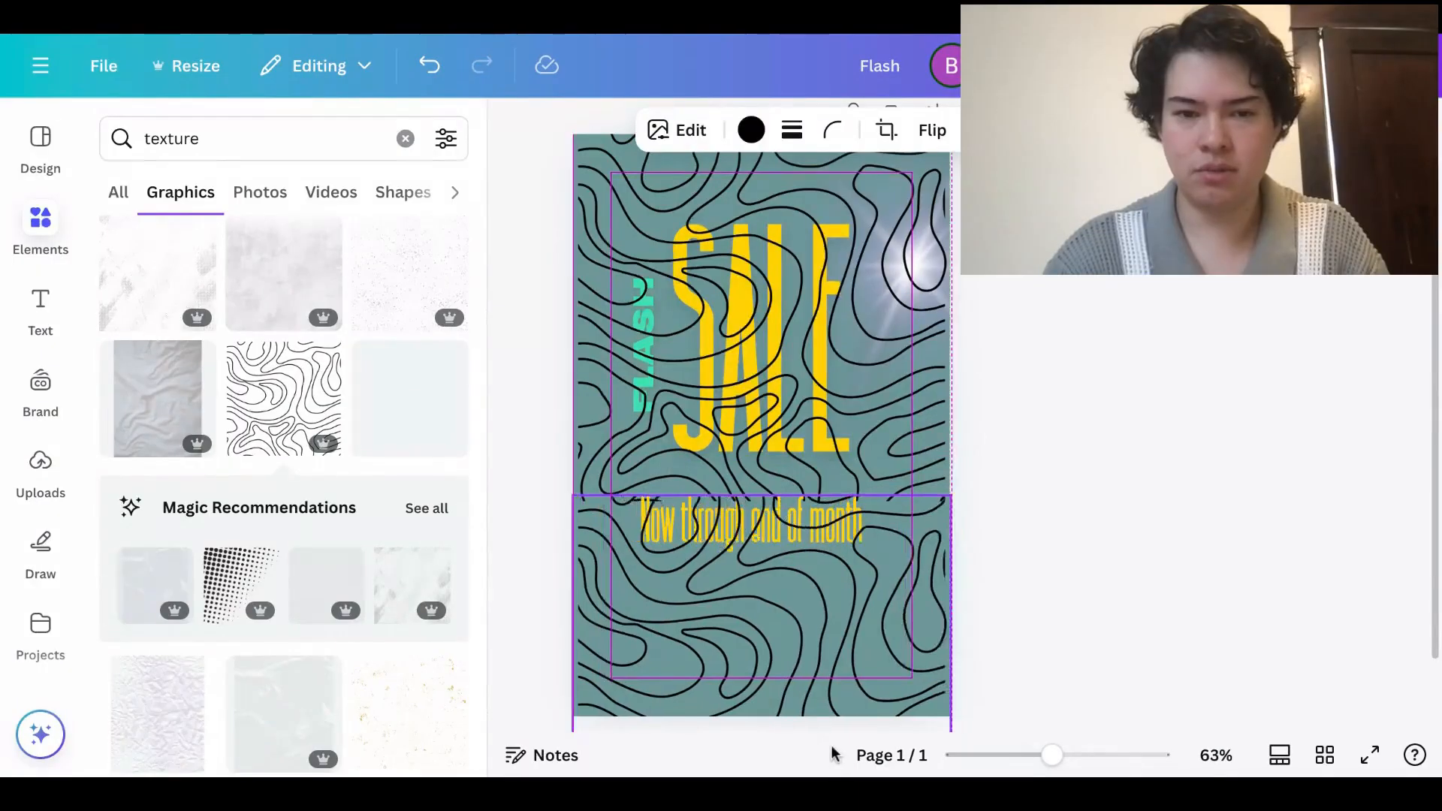
pyautogui.click(1052, 572)
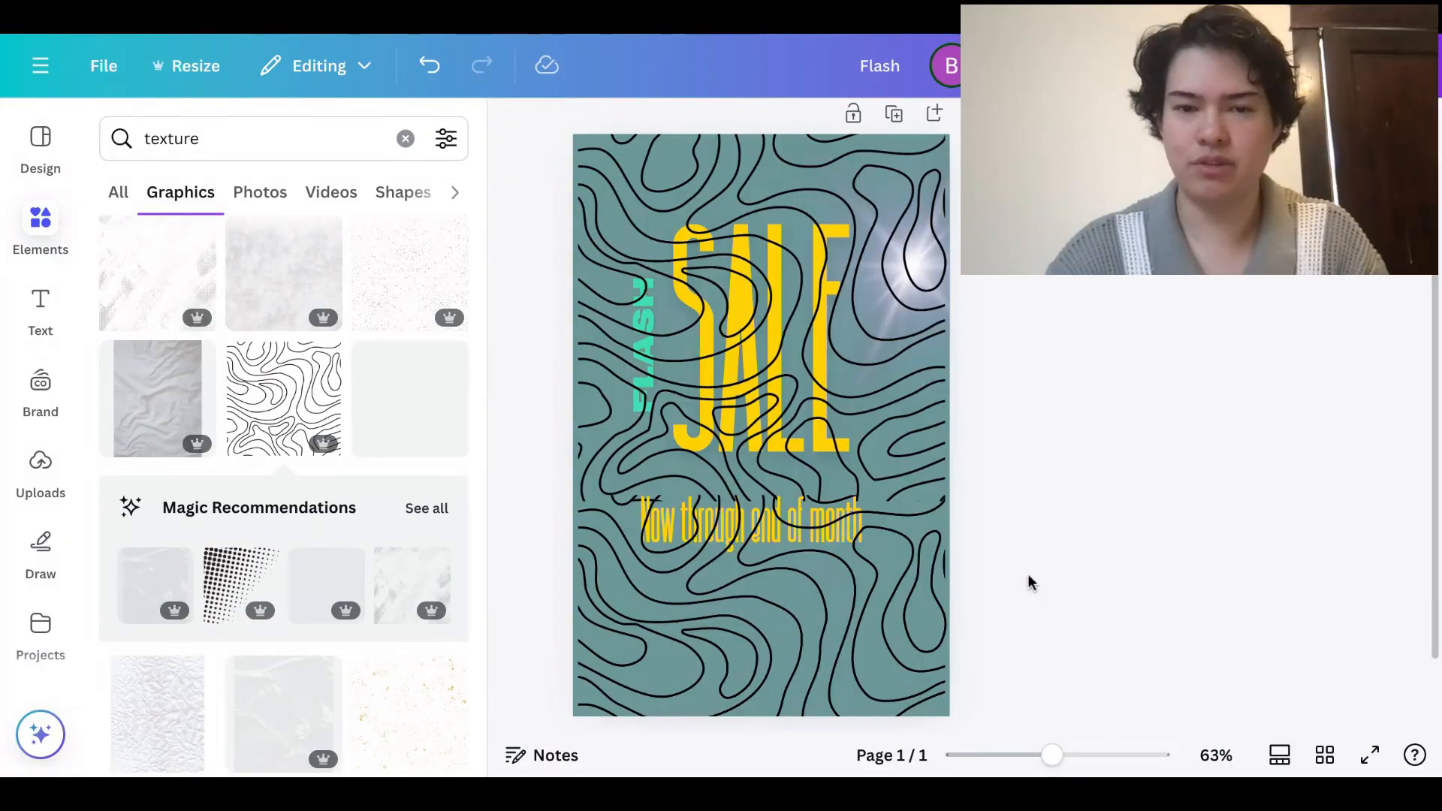
# Recolour the upper contour-line texture to #639092, a slightly darker teal than the page background
pyautogui.click(857, 335)
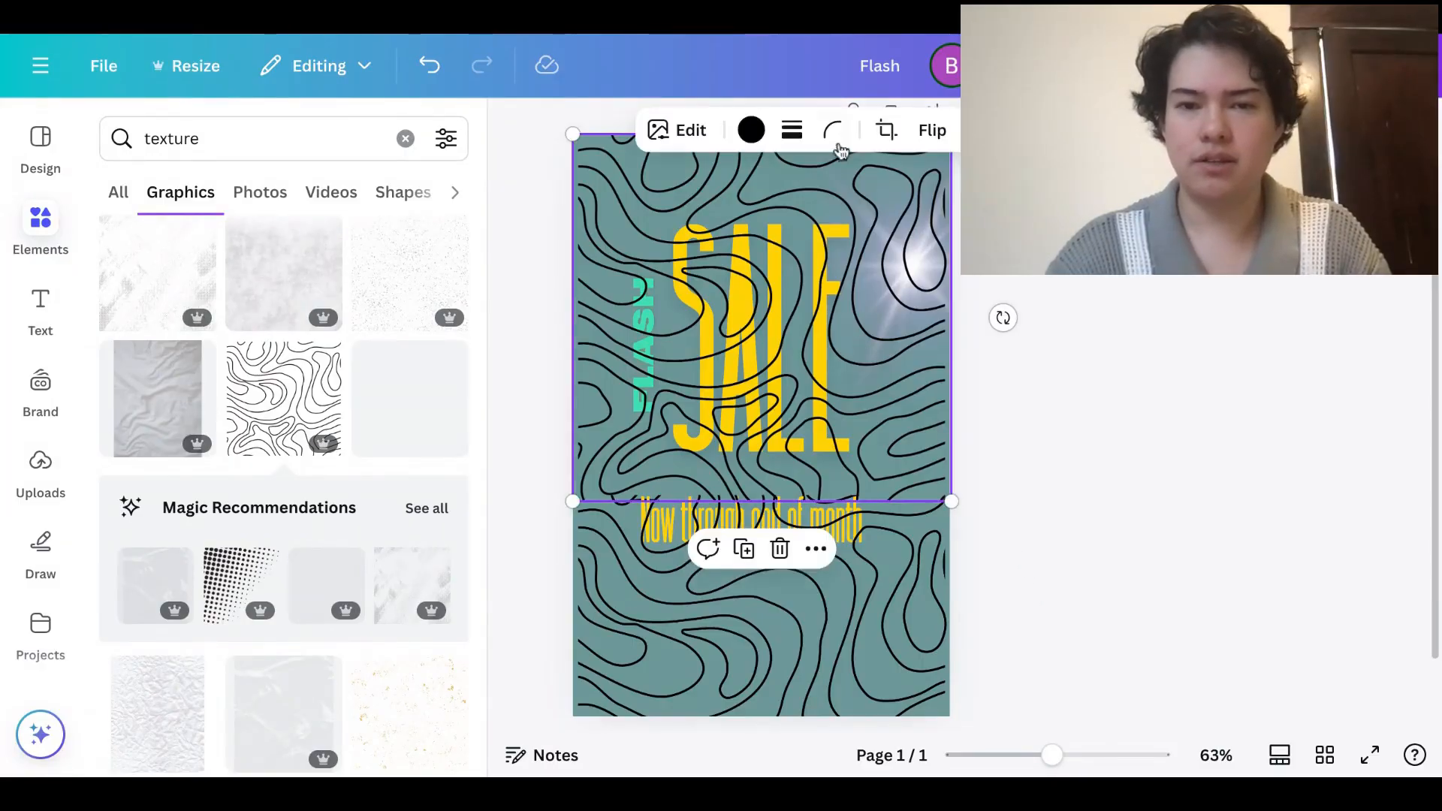
pyautogui.click(751, 131)
pyautogui.click(317, 314)
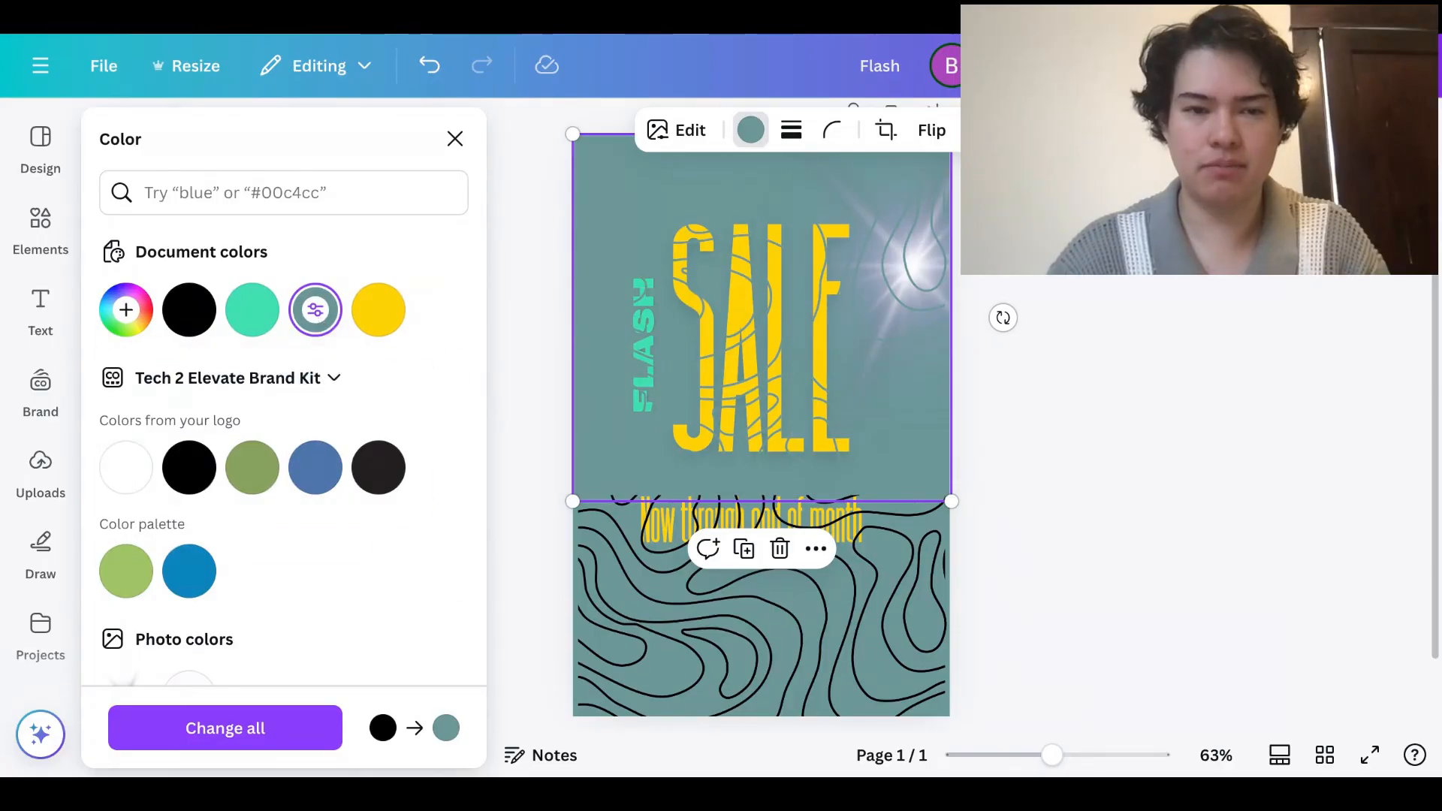
pyautogui.click(315, 309)
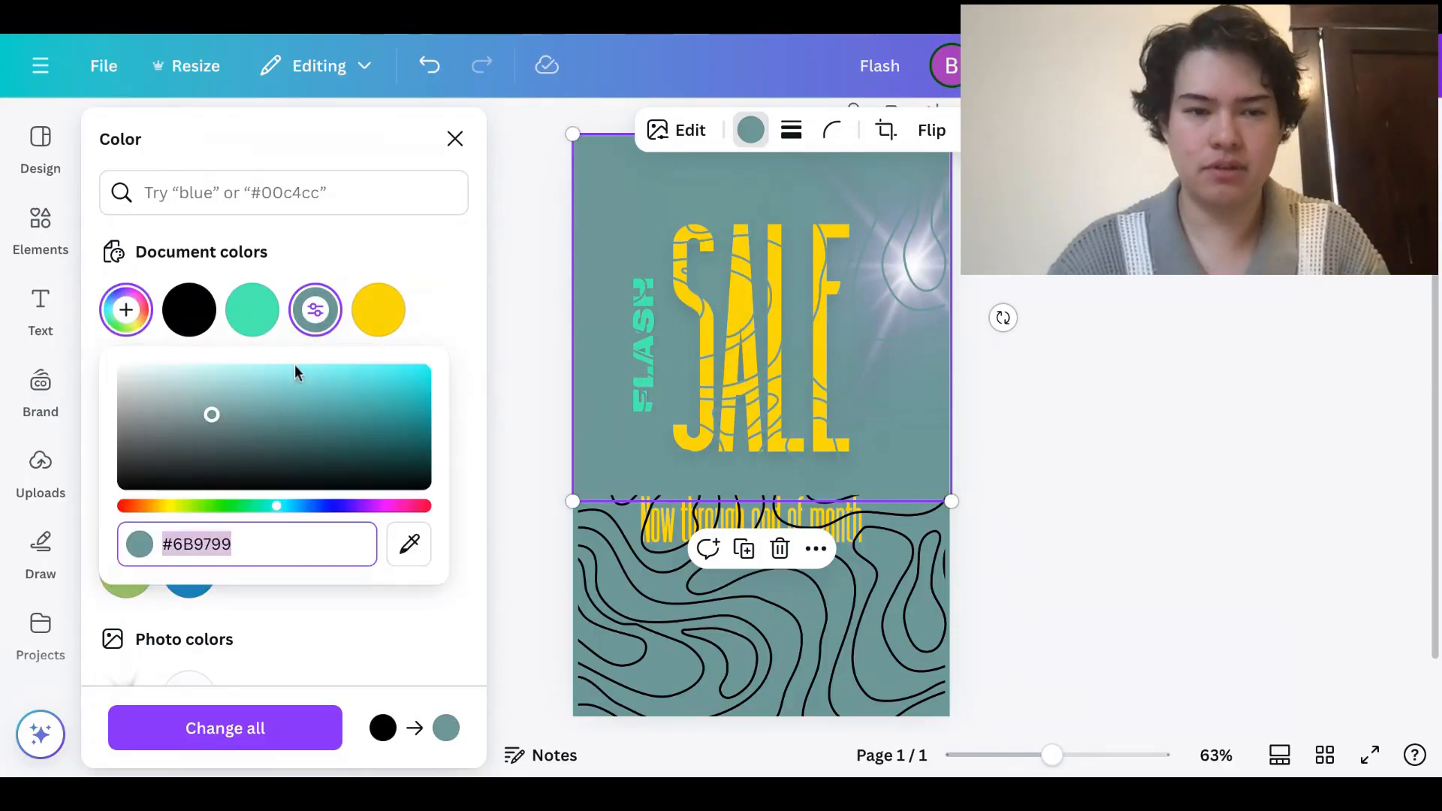
pyautogui.click(214, 413)
pyautogui.moveTo(214, 415); pyautogui.dragTo(214, 427)
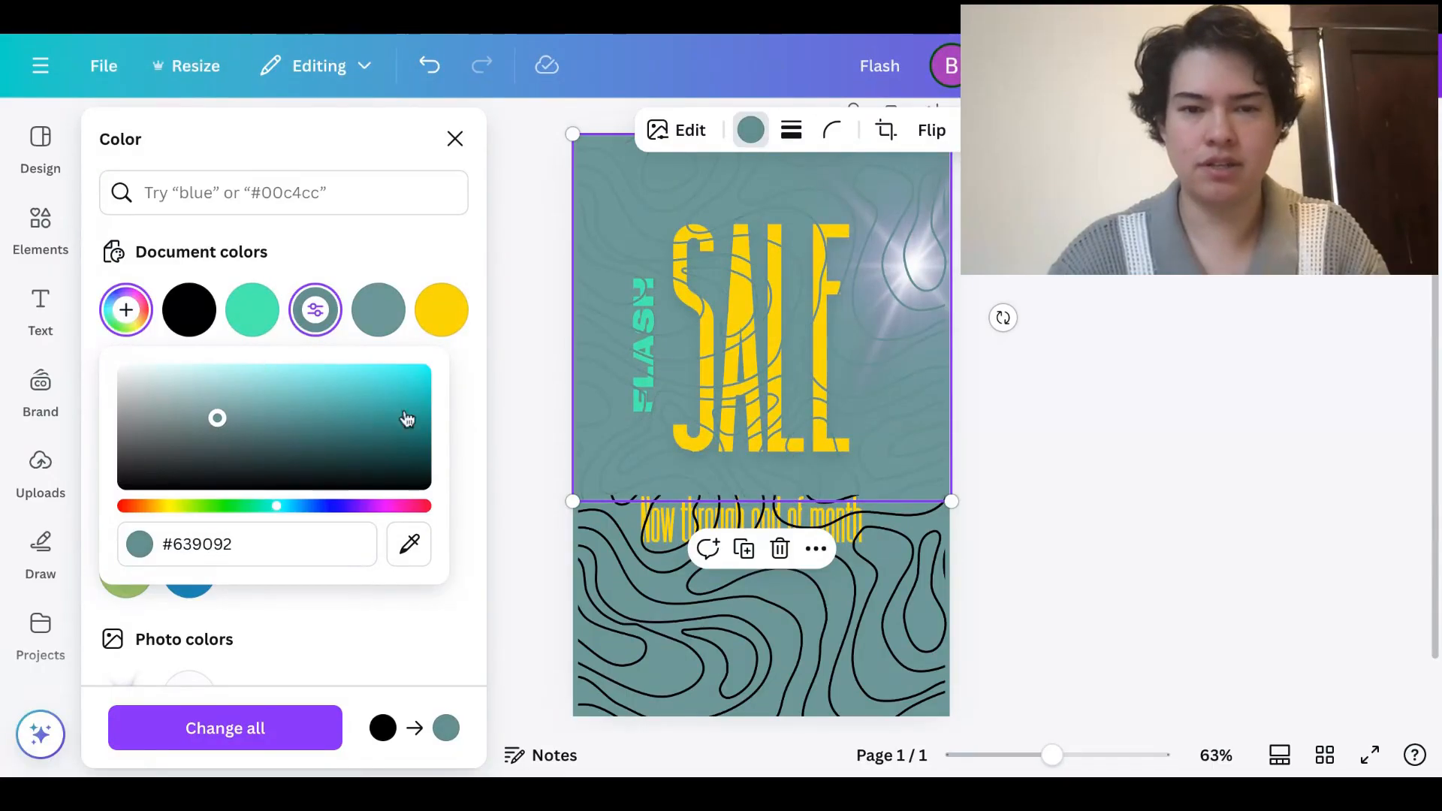
pyautogui.press('Escape')
# Recolour the lower contour-line texture with the document colour #639092
pyautogui.scroll(-2, 509, 410)
pyautogui.click(660, 512)
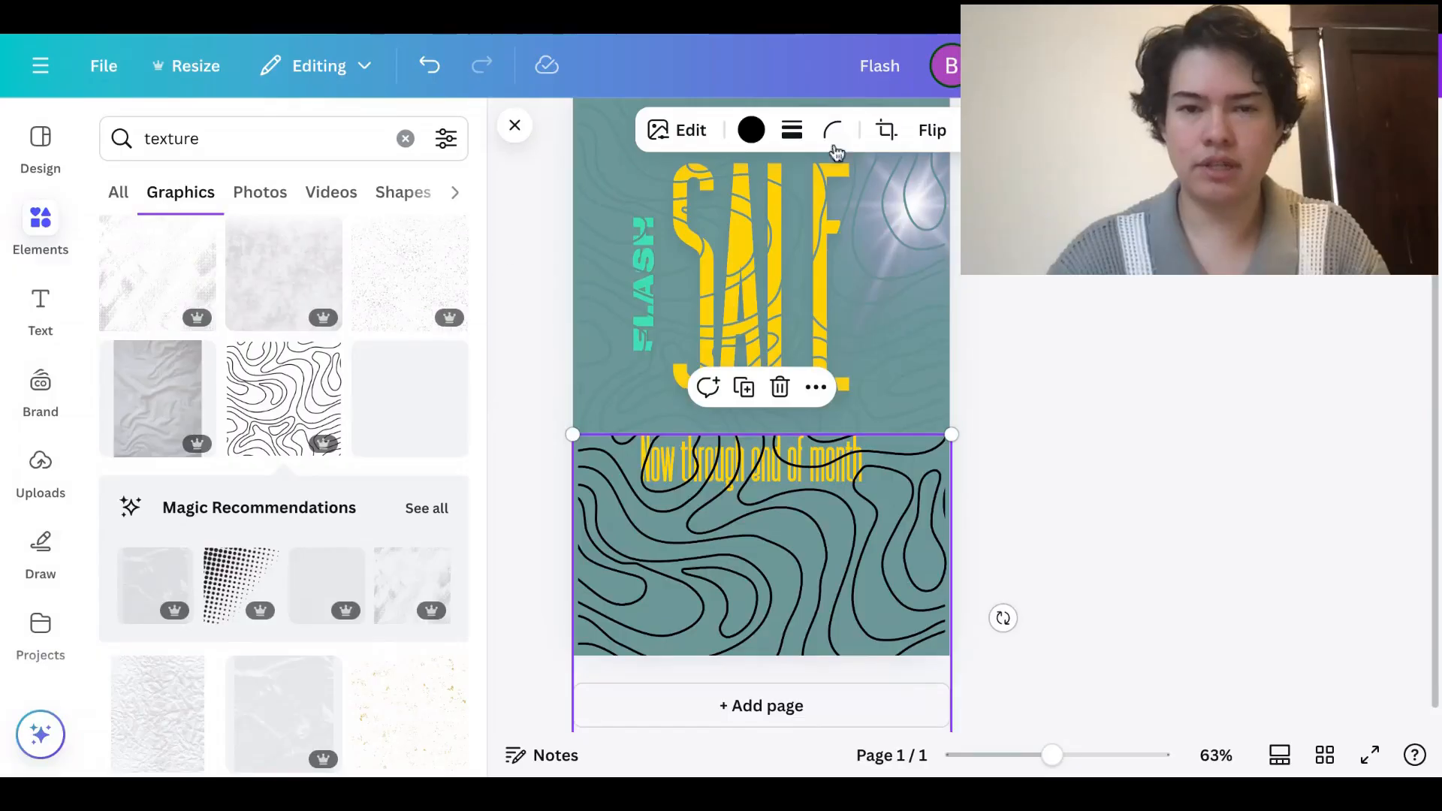
pyautogui.click(752, 132)
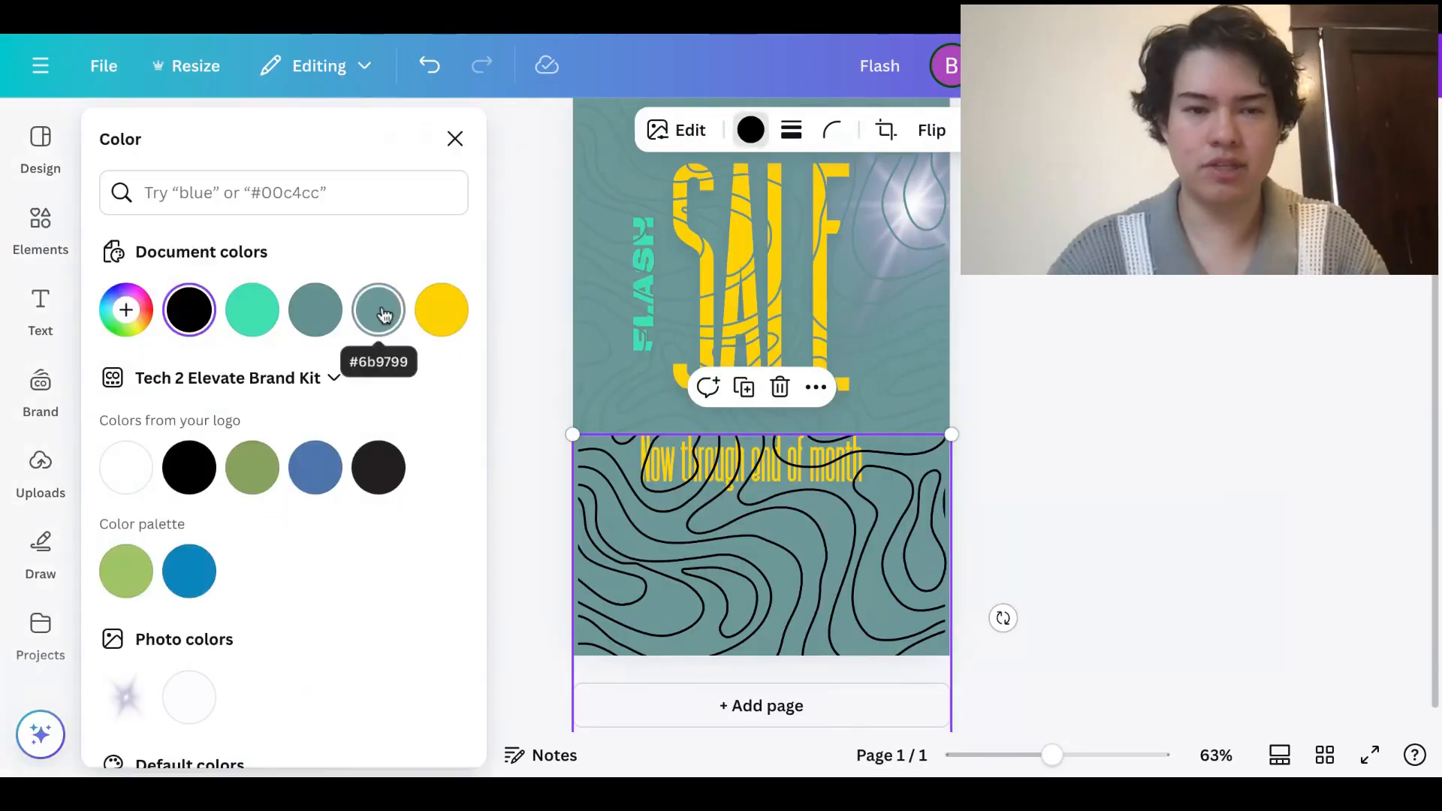
pyautogui.click(316, 312)
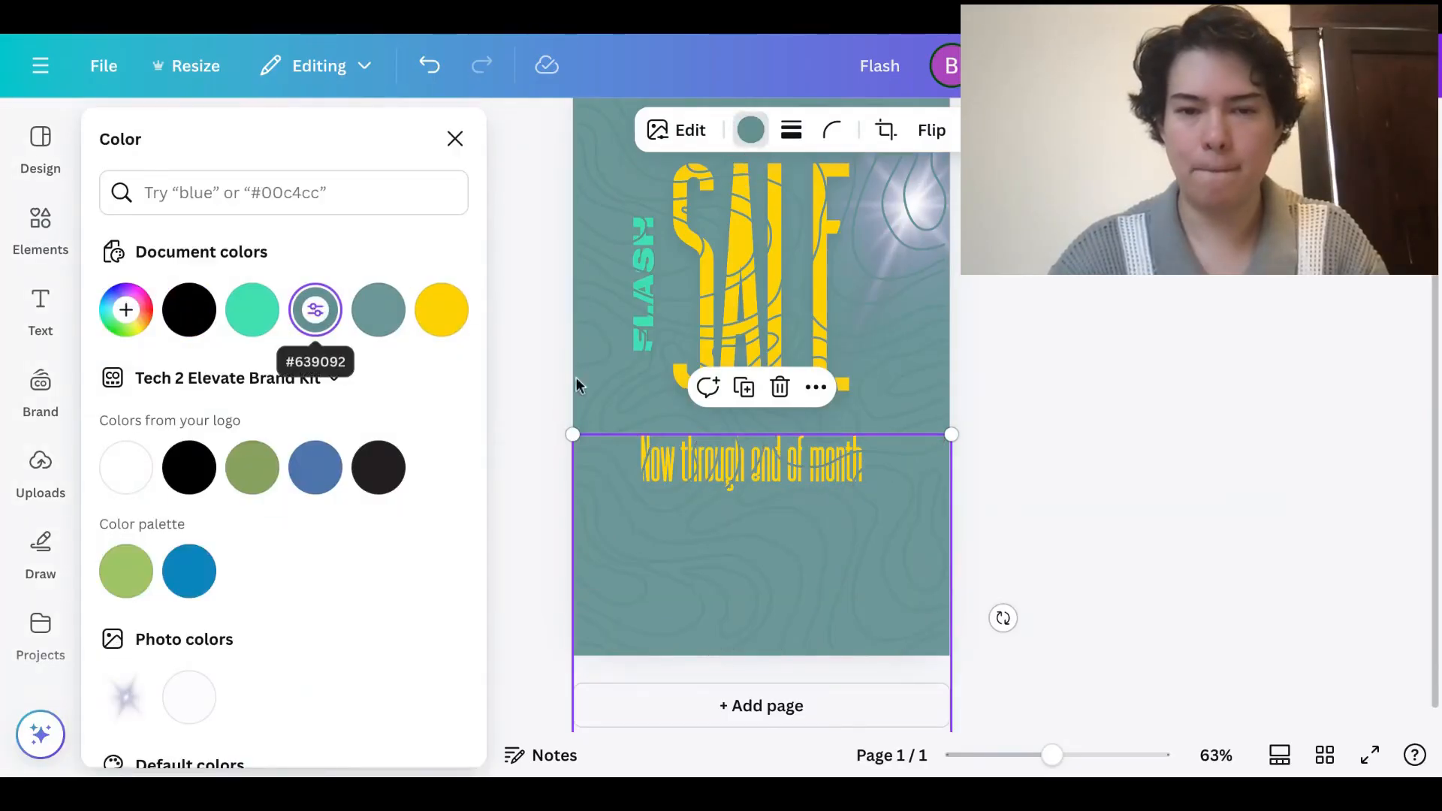
# Reorder the layers so both contour-line textures sit just above the background, behind the text and light flare
pyautogui.rightClick(907, 365)
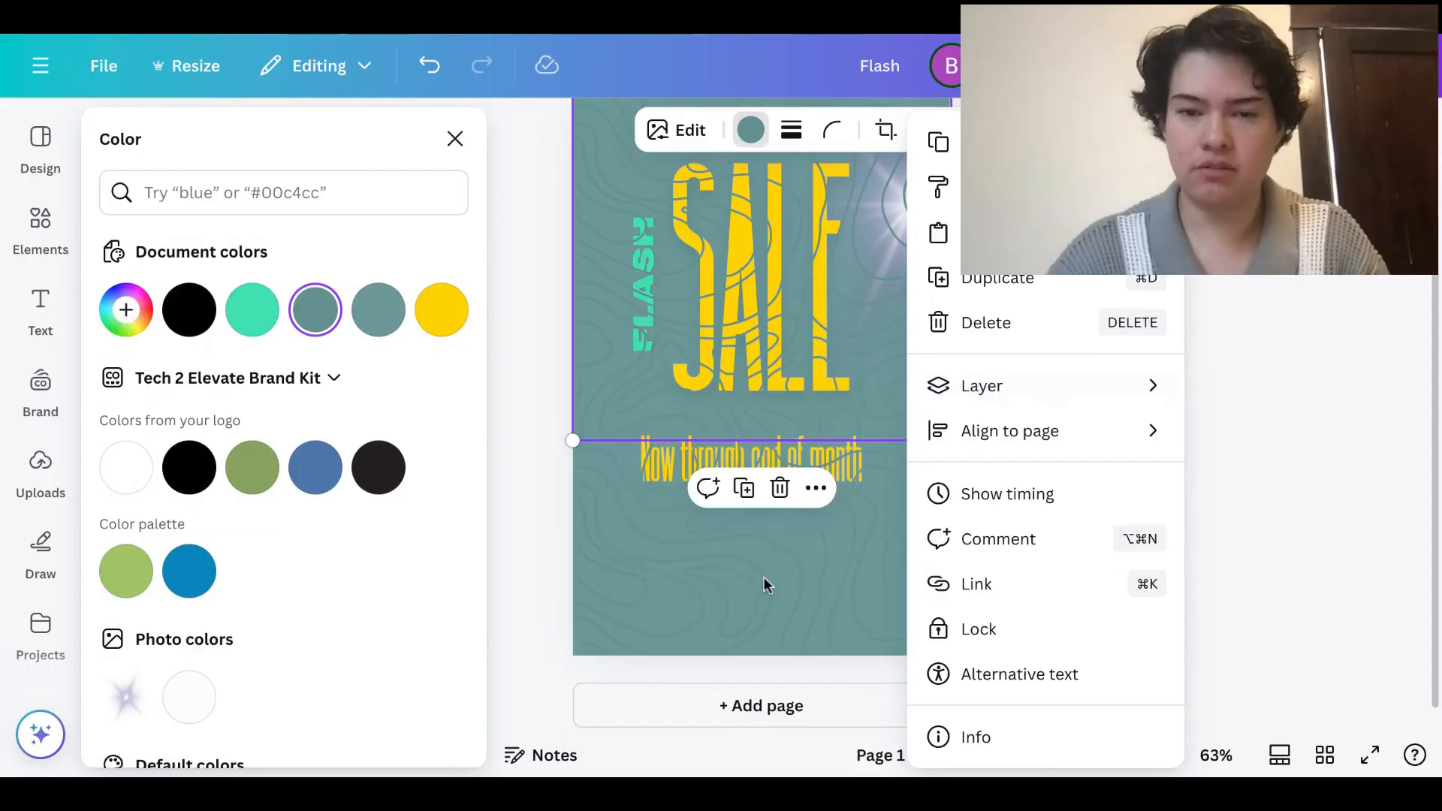
pyautogui.moveTo(934, 383)
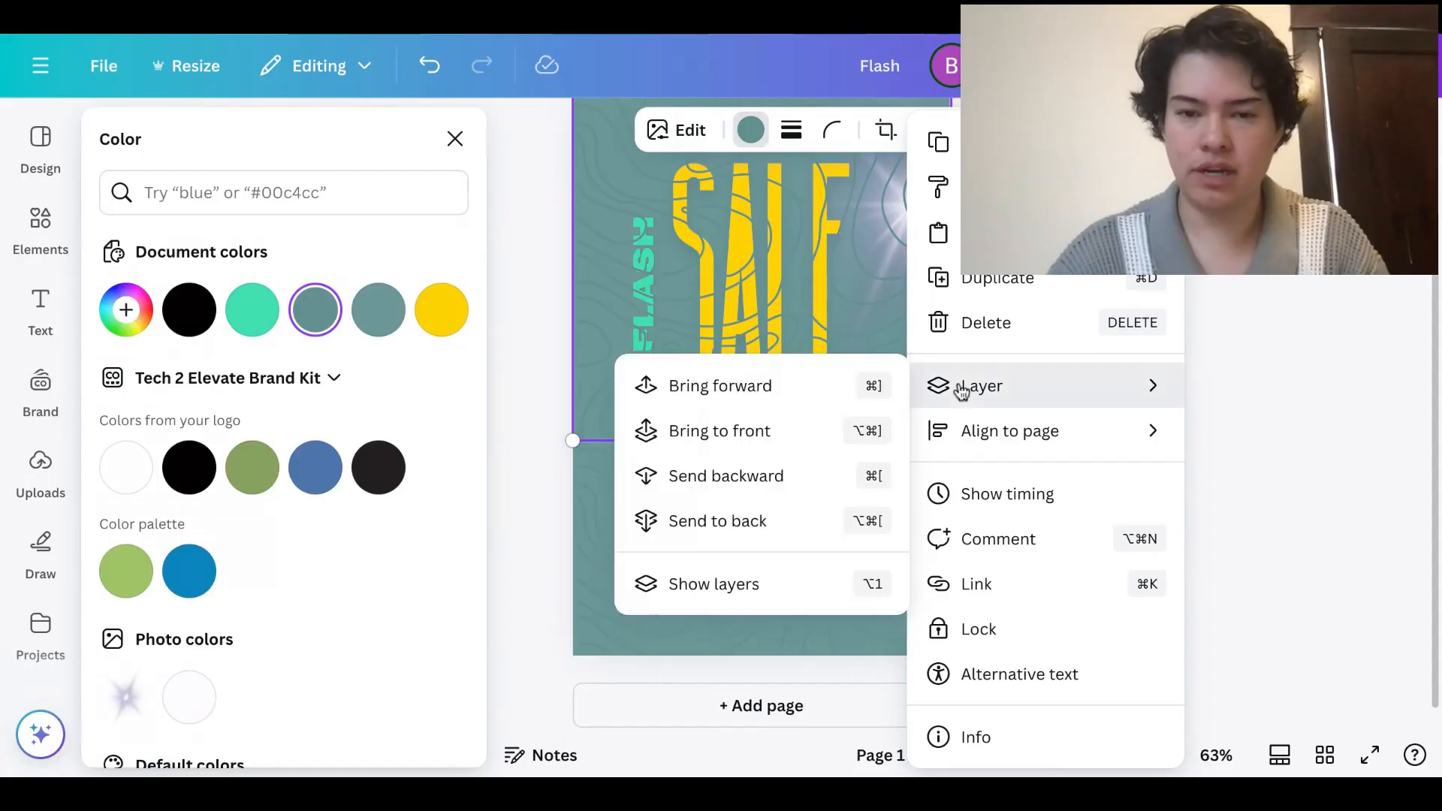
pyautogui.click(753, 583)
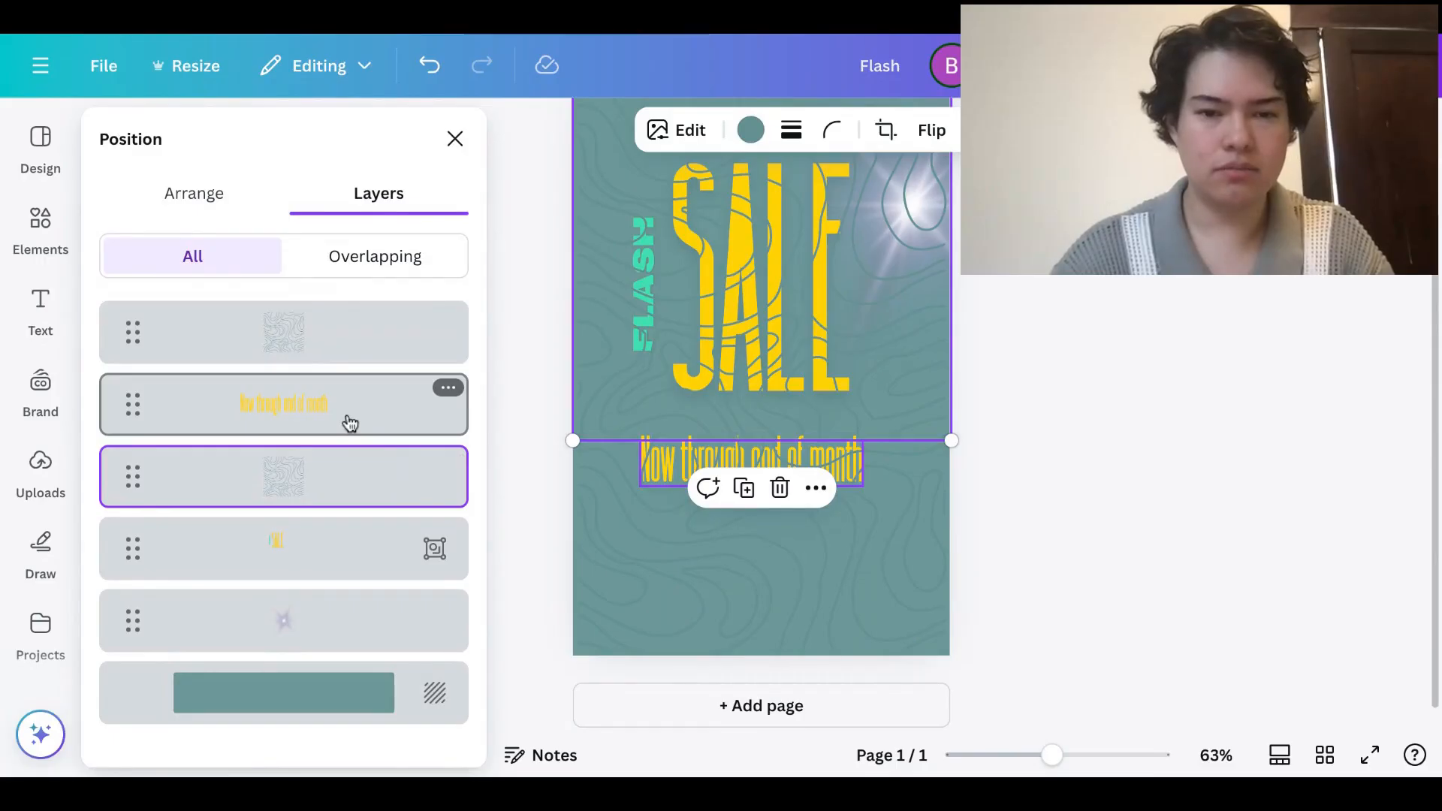
pyautogui.moveTo(332, 561); pyautogui.dragTo(331, 666)
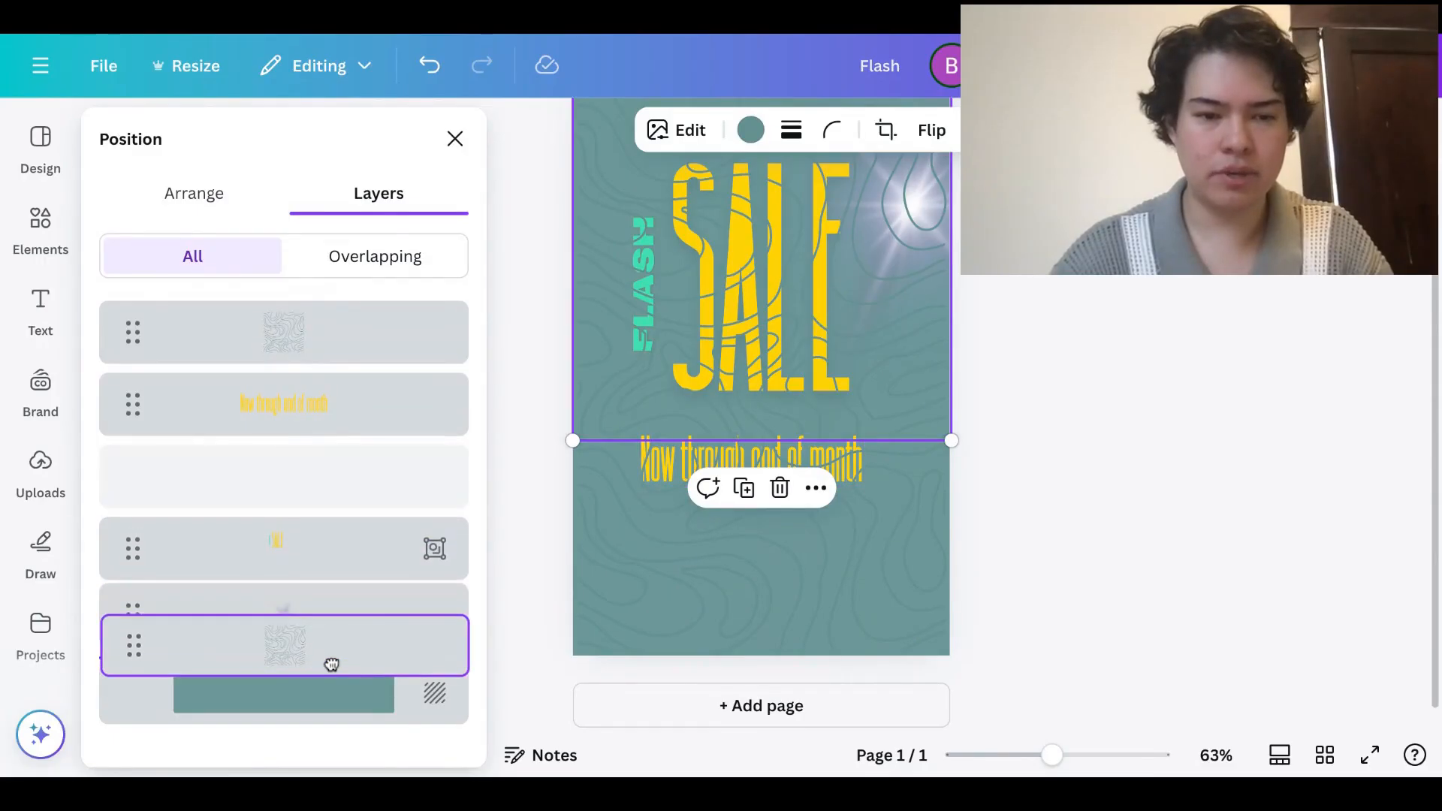
pyautogui.moveTo(316, 360); pyautogui.dragTo(306, 583)
pyautogui.click(1152, 450)
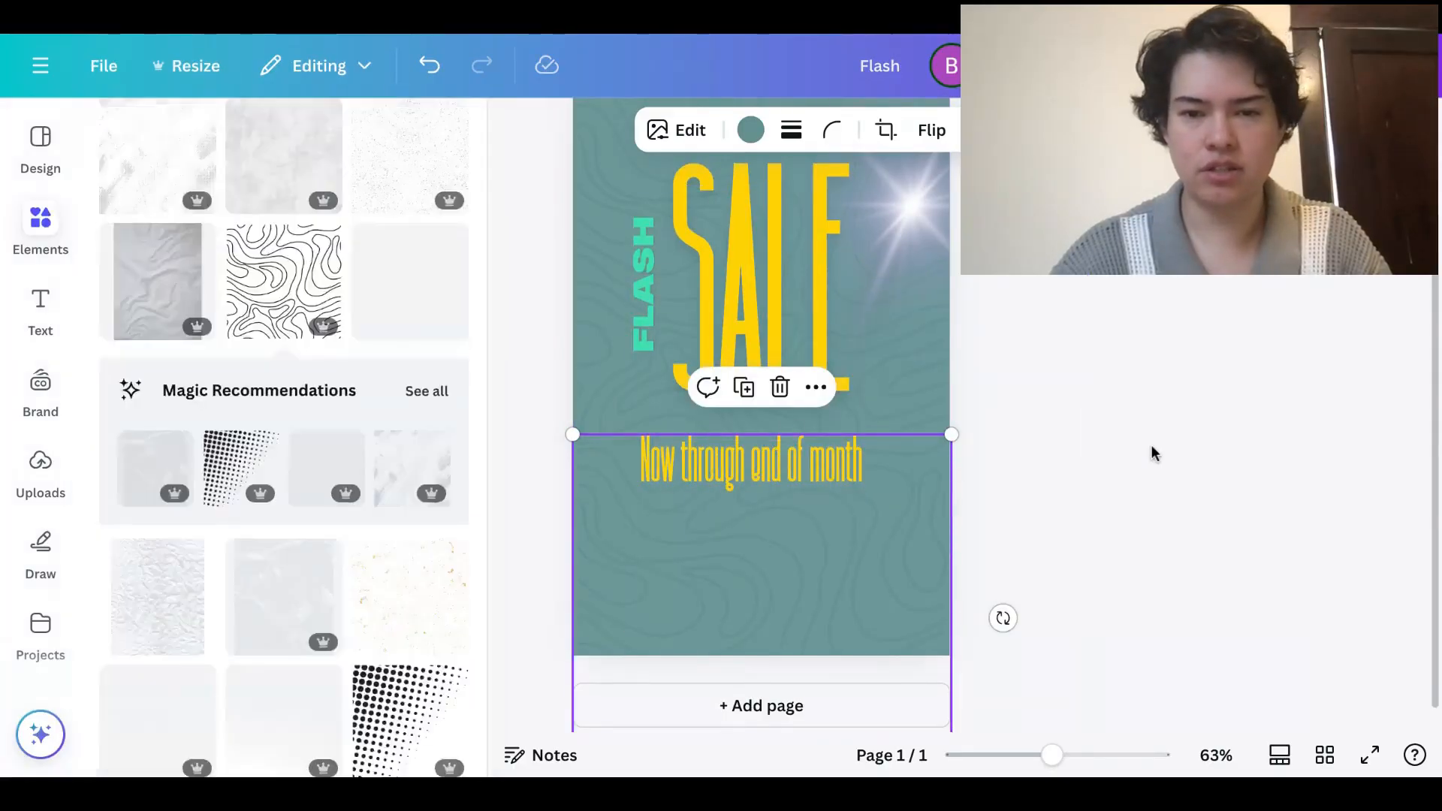
# Move the "Now through end of month" text closer beneath SALE and centre it on the page
pyautogui.scroll(2, 1139, 443)
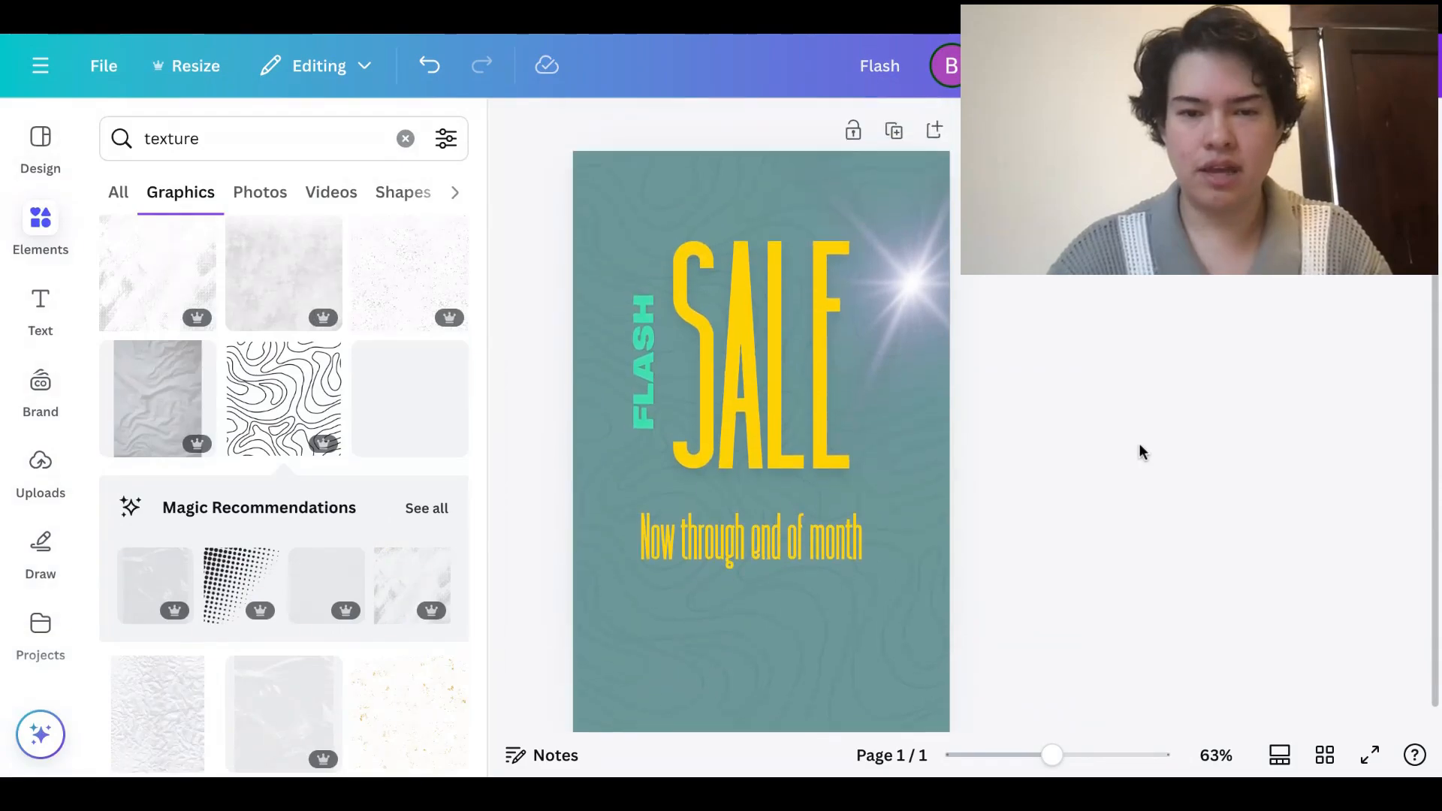
pyautogui.moveTo(767, 549)
pyautogui.mouseDown()
pyautogui.moveTo(763, 537)
pyautogui.moveTo(776, 538)
pyautogui.mouseUp()
pyautogui.click(1098, 535)
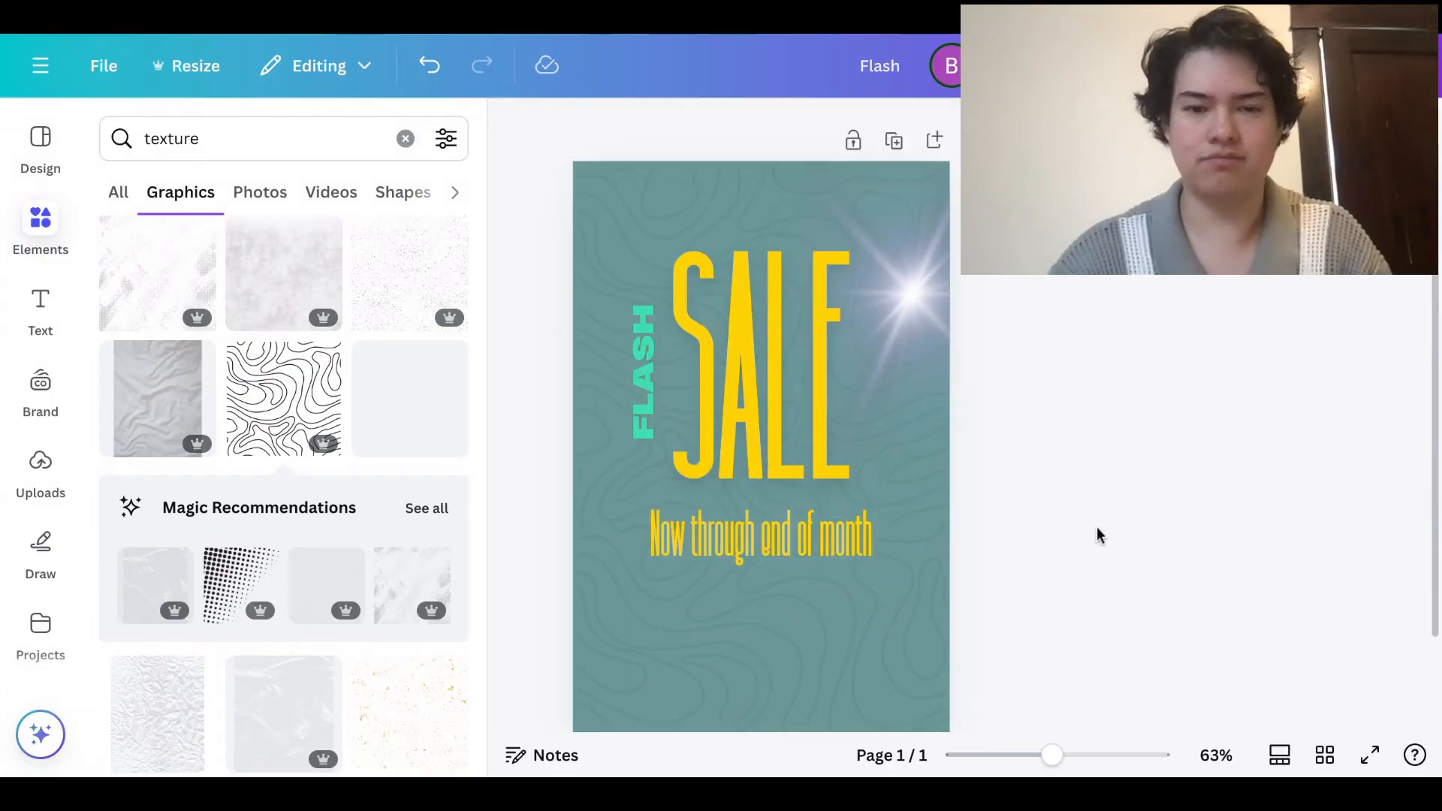
# Move the light flare closer to the upper corner of the E in SALE
pyautogui.scroll(-1, 760, 420)
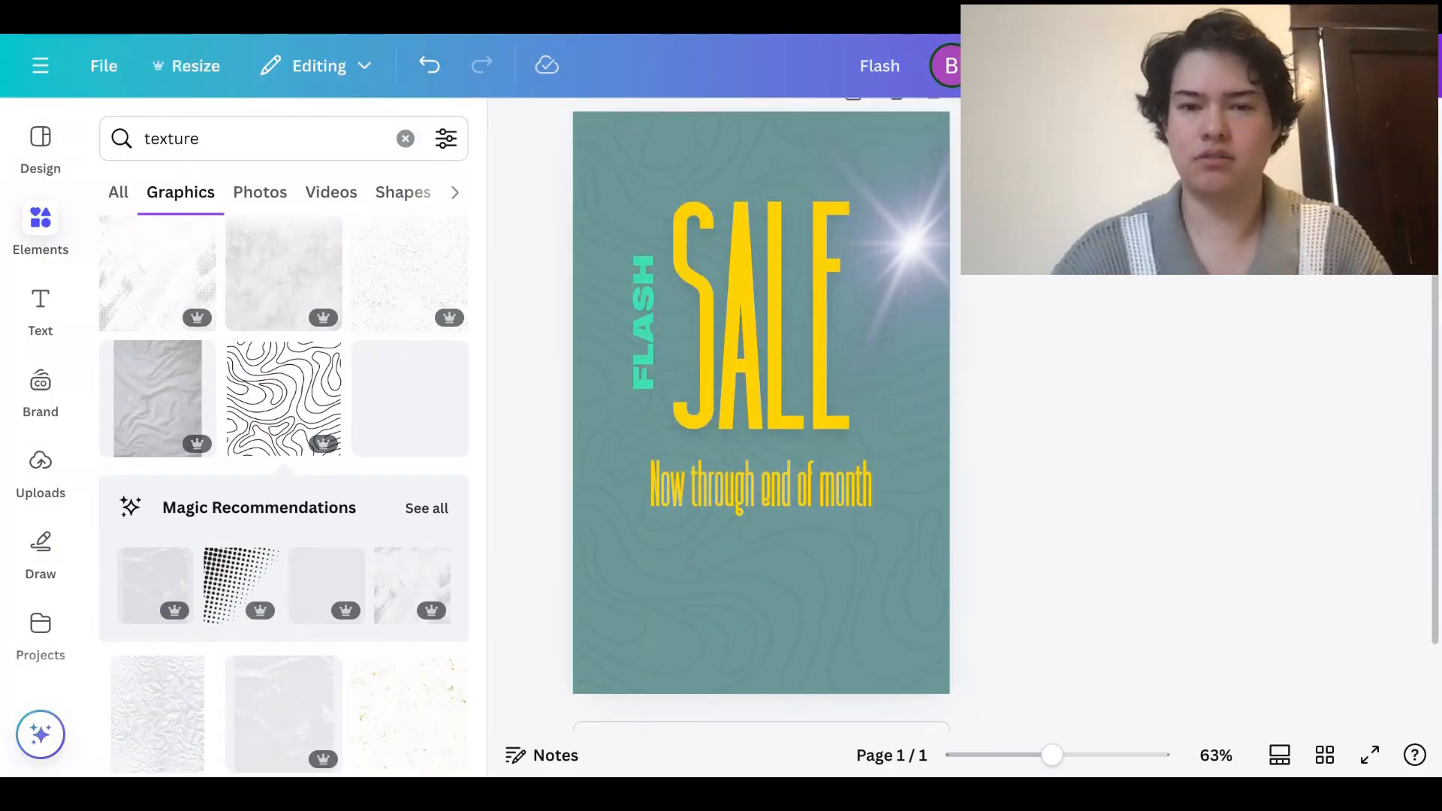
pyautogui.click(907, 196)
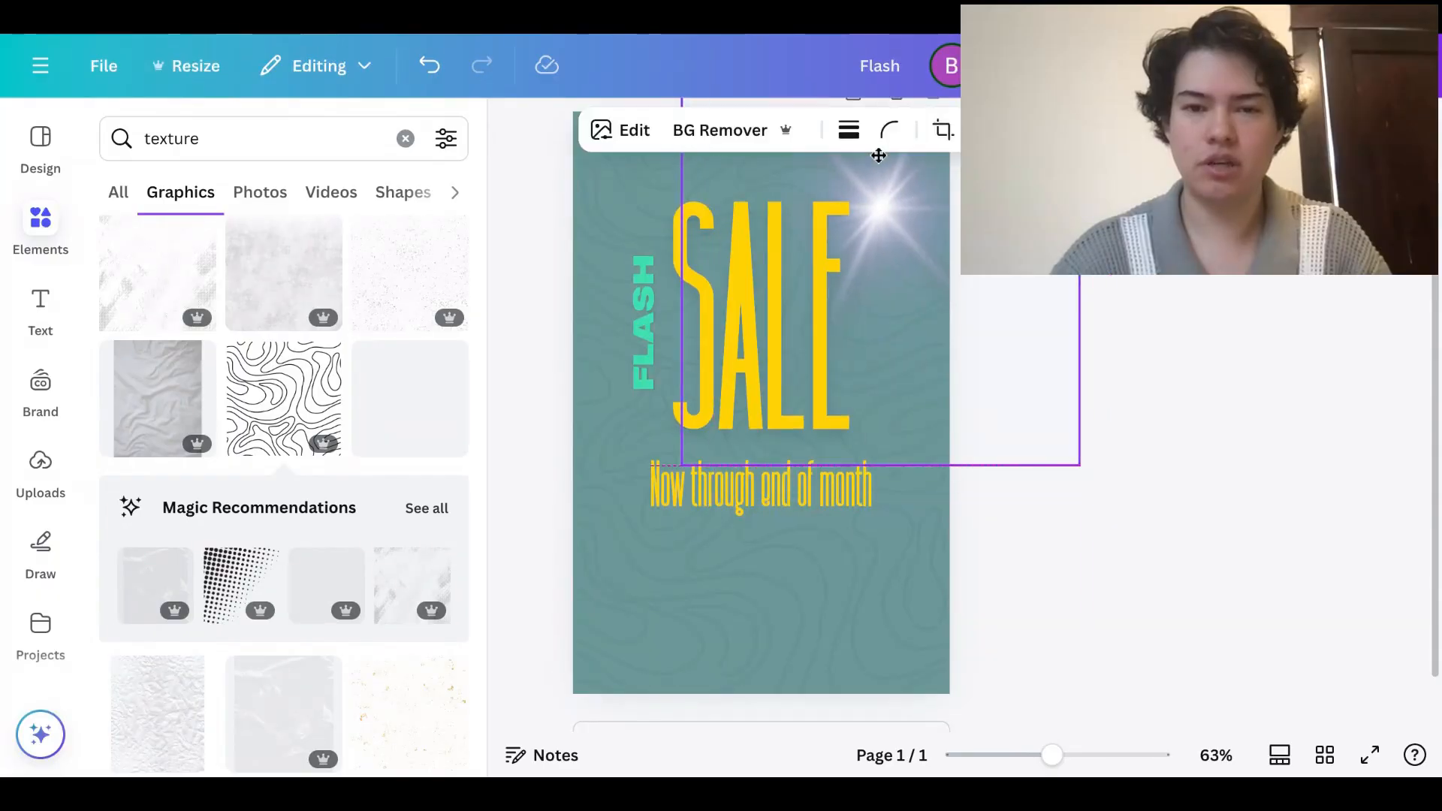
pyautogui.scroll(2, 1149, 311)
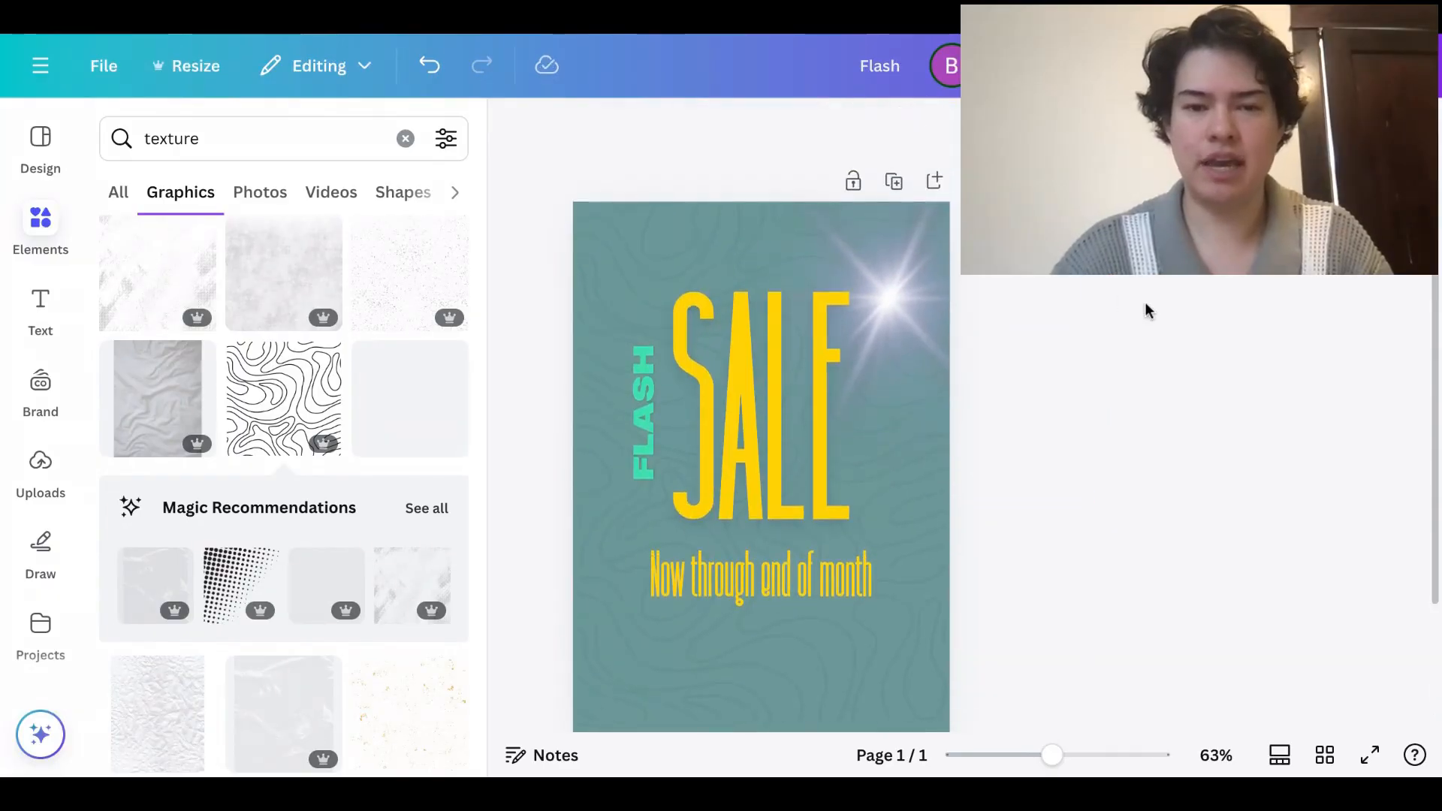
pyautogui.scroll(-2, 1146, 309)
# Search the graphics elements for "jeans"
pyautogui.click(214, 141)
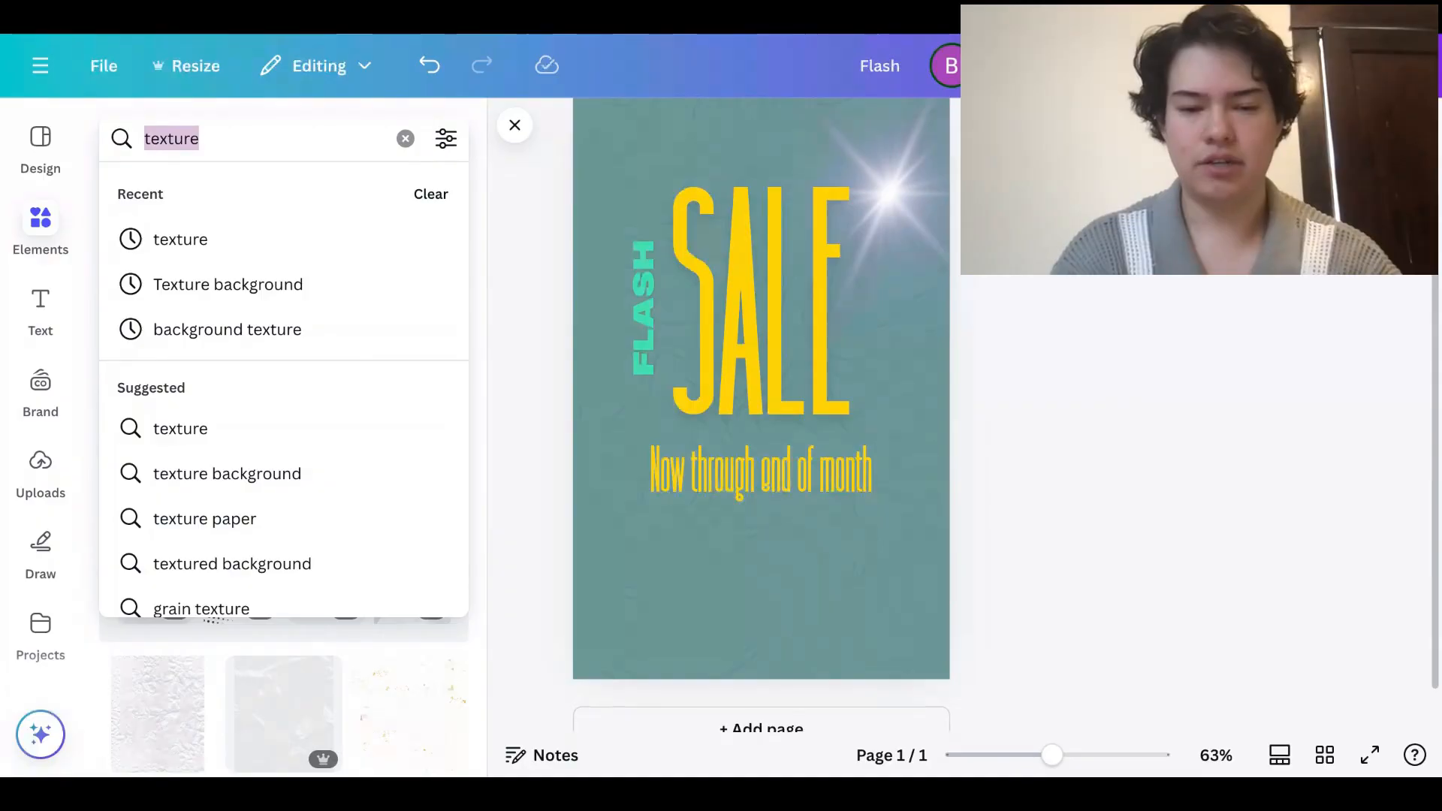
pyautogui.write('jeans')
pyautogui.press('Return')
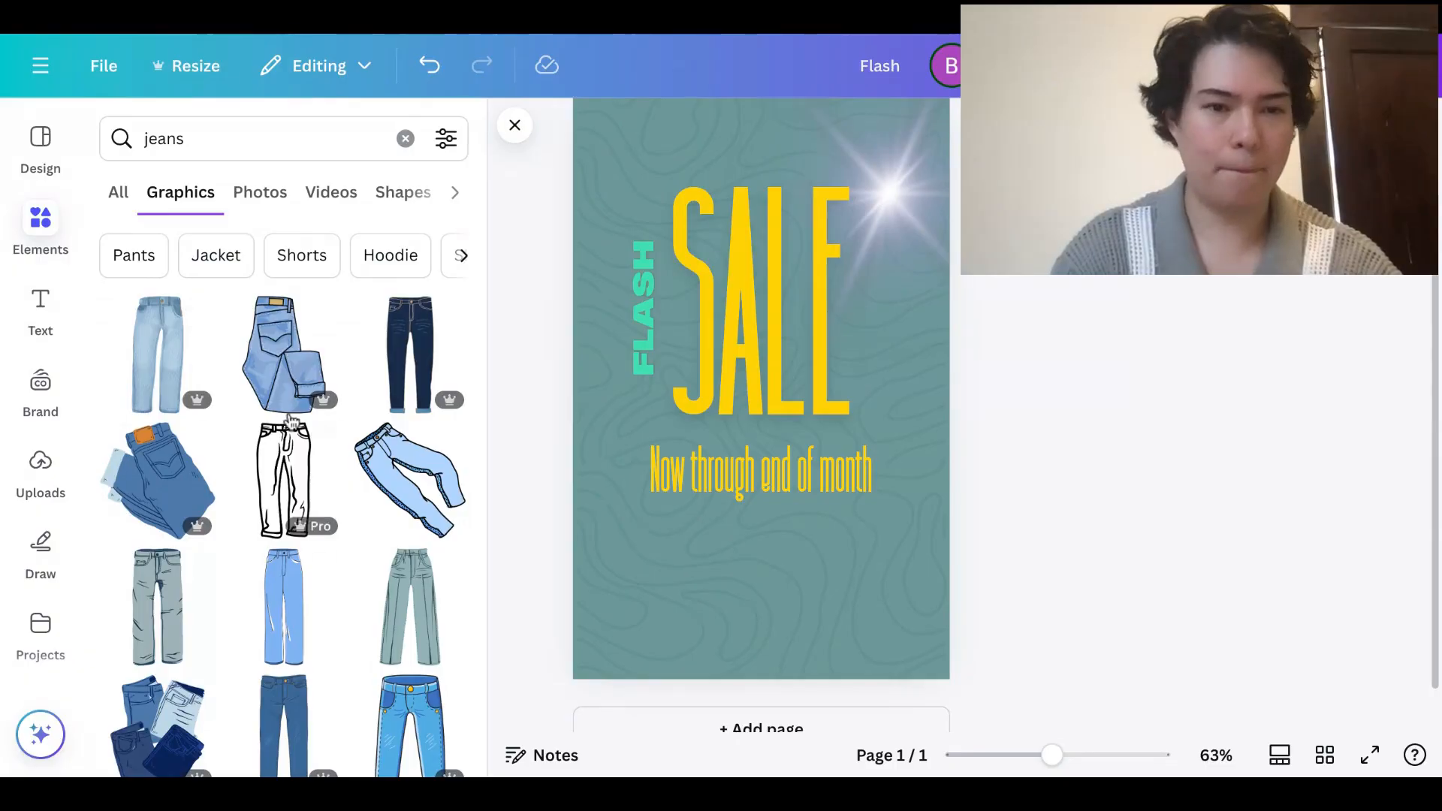
# Try a photo of stacked folded jeans, reduced in size below the "Now through end of month" text, and delete it
pyautogui.click(253, 197)
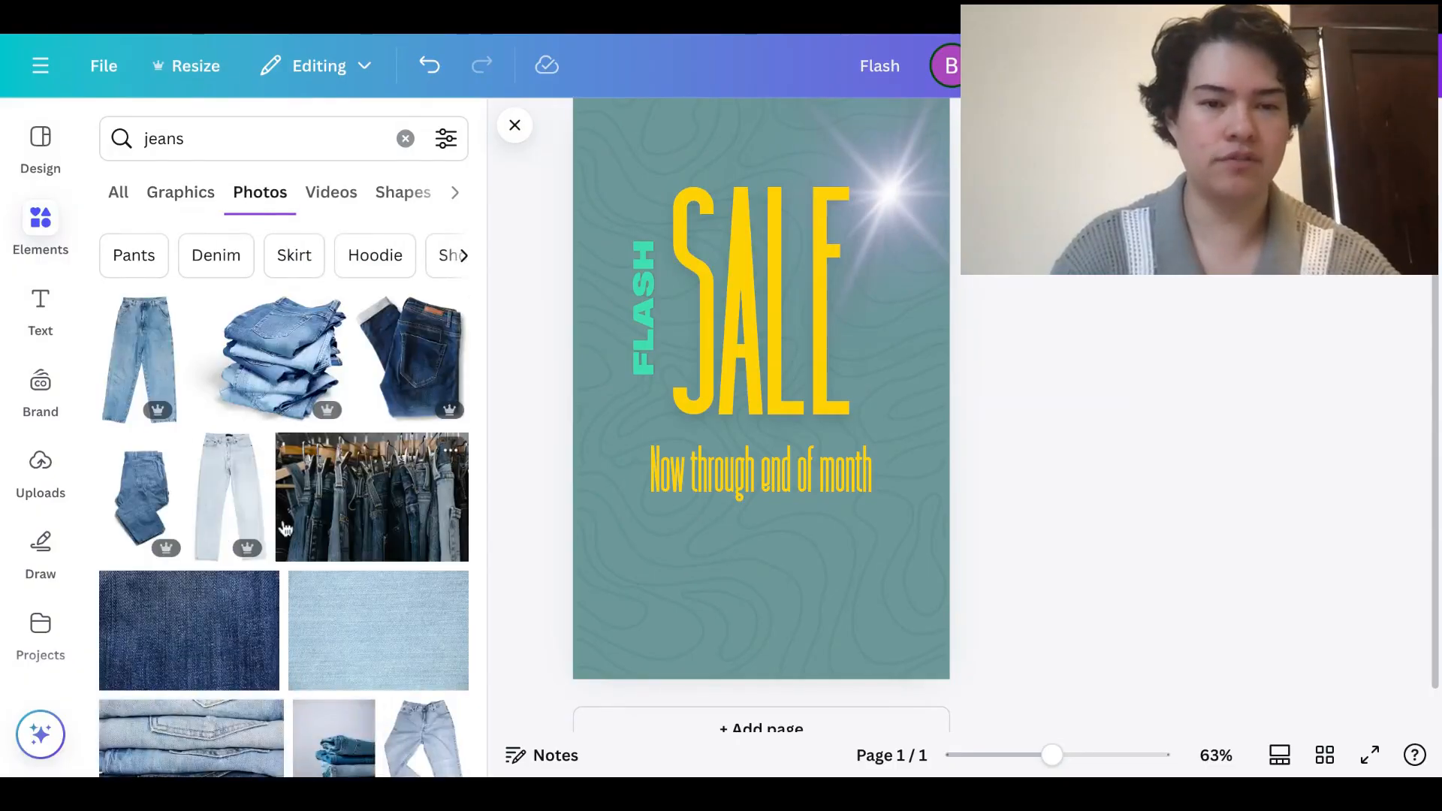
pyautogui.click(284, 359)
pyautogui.moveTo(770, 362); pyautogui.dragTo(759, 540)
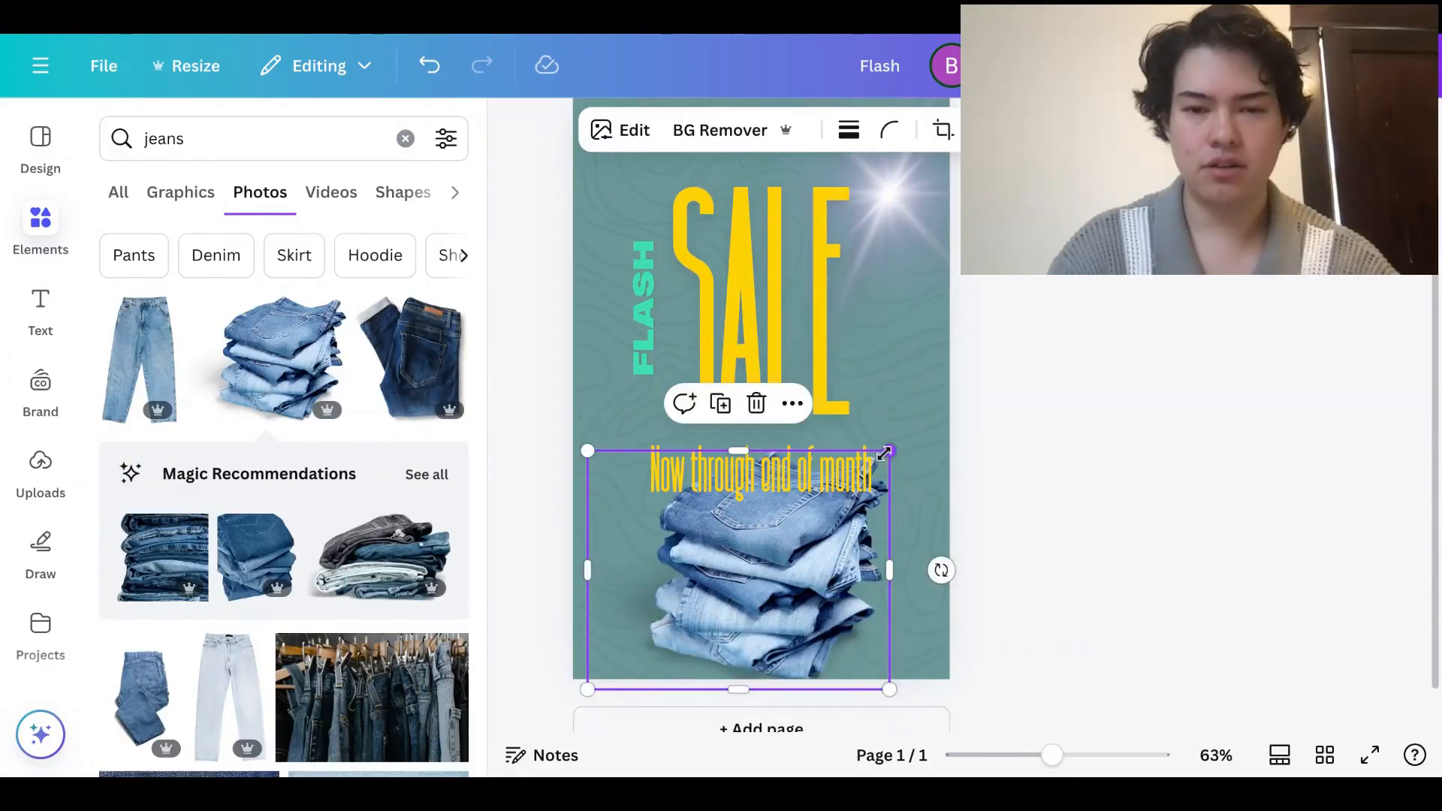
pyautogui.moveTo(872, 464); pyautogui.dragTo(787, 529)
pyautogui.moveTo(753, 608); pyautogui.dragTo(811, 589)
pyautogui.click(1091, 560)
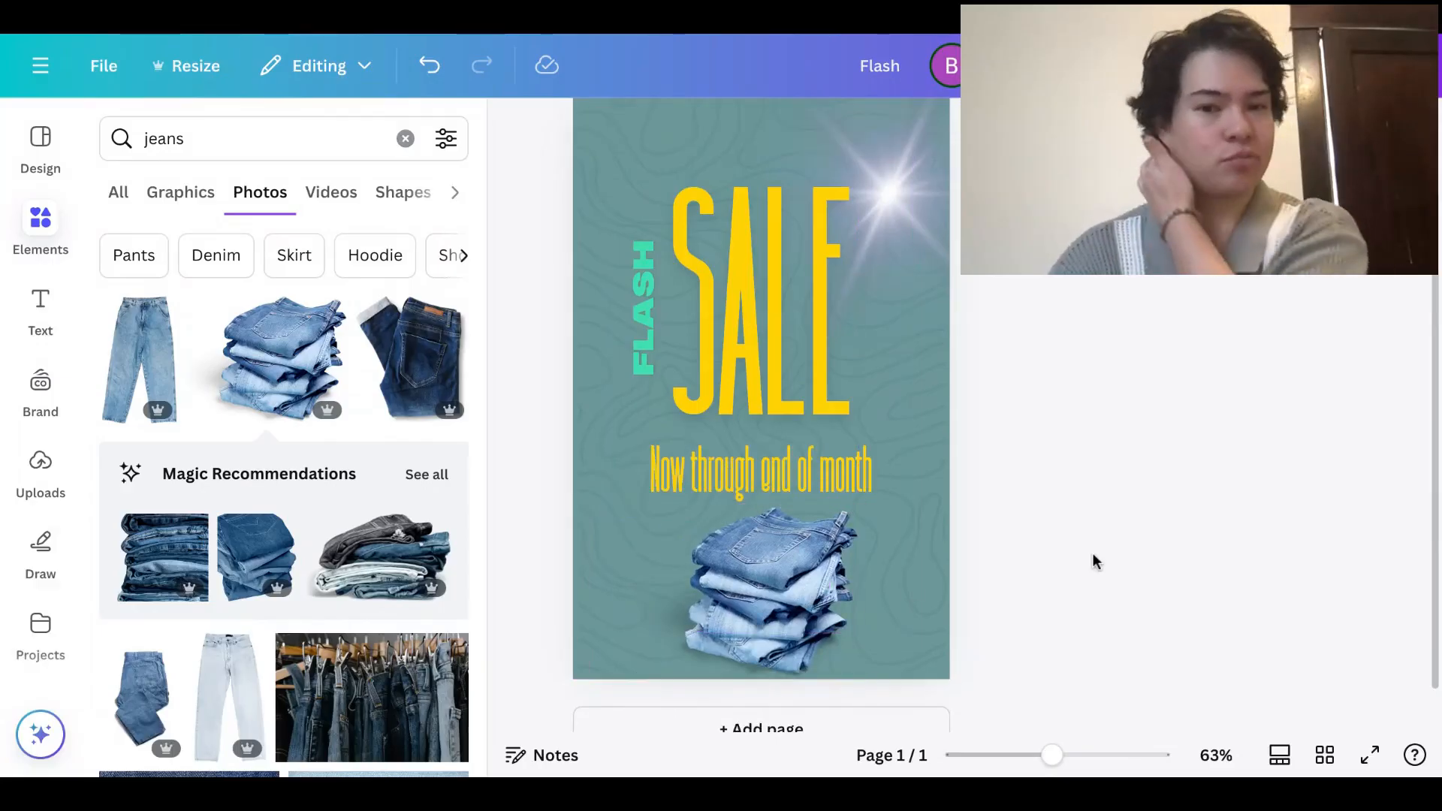
pyautogui.click(761, 604)
pyautogui.press('Delete')
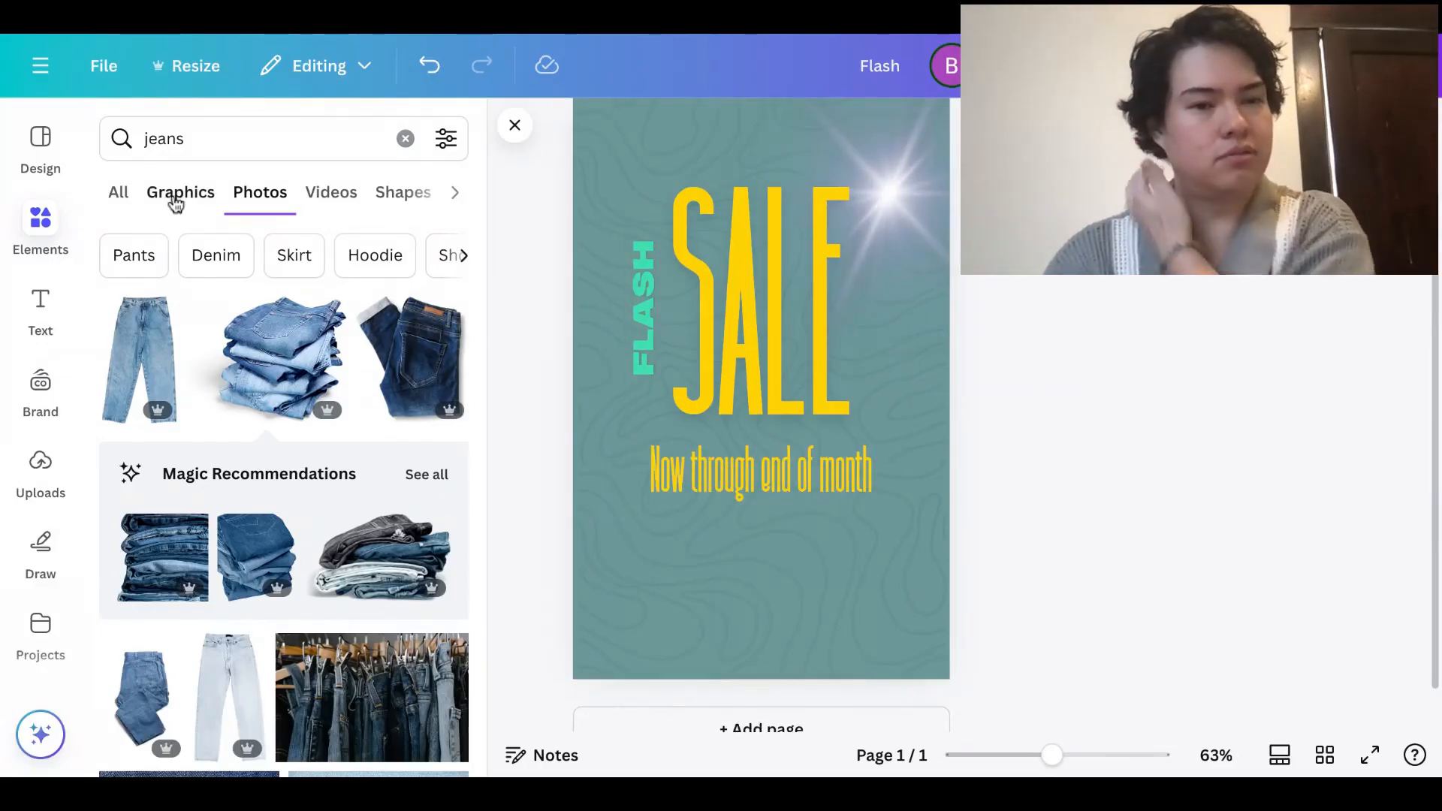
# Add the graphic of four folded pairs of jeans and place it, reduced in size, in the flyer's lower-right corner
pyautogui.click(175, 201)
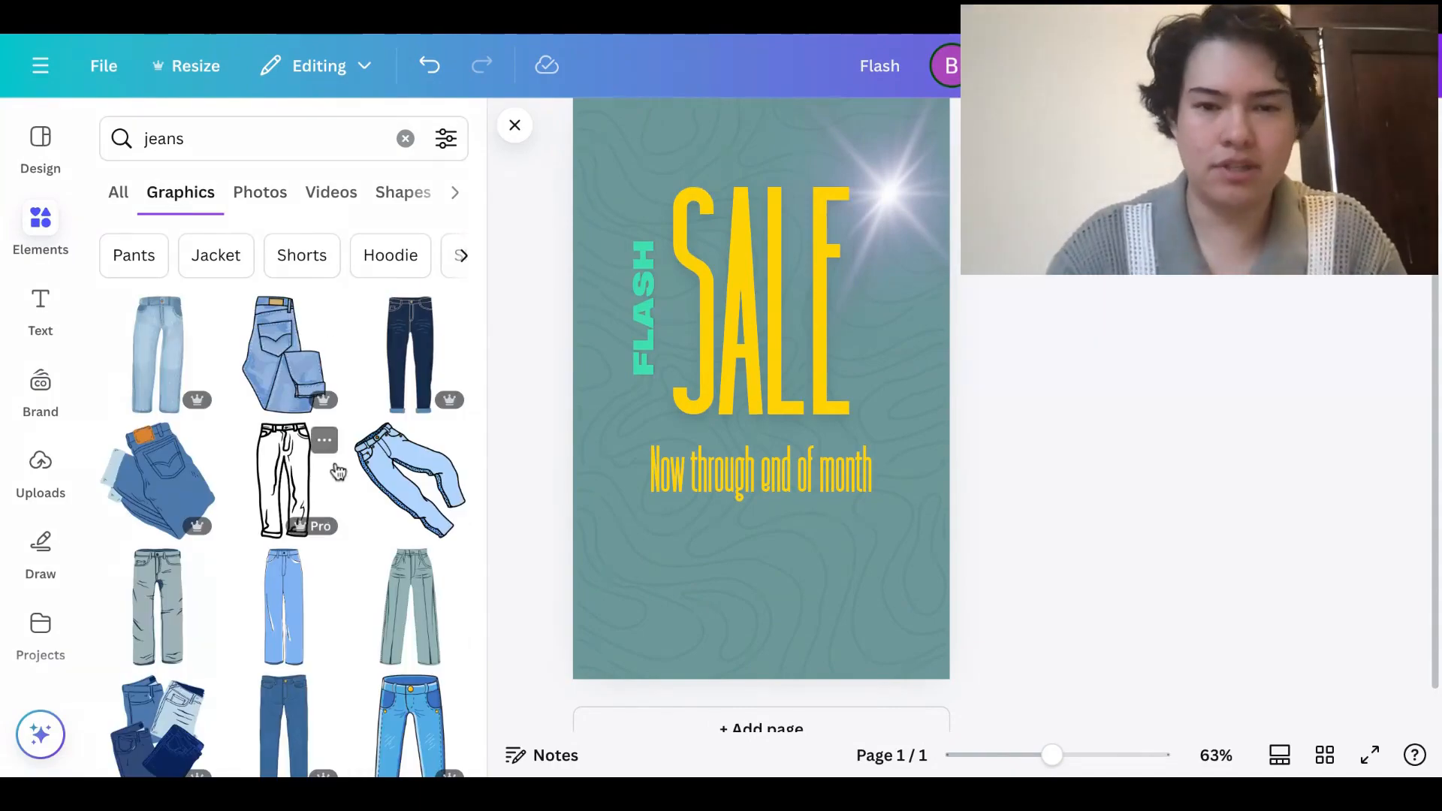
pyautogui.scroll(-3, 338, 470)
pyautogui.scroll(-3, 316, 458)
pyautogui.scroll(-2, 312, 458)
pyautogui.scroll(5, 312, 458)
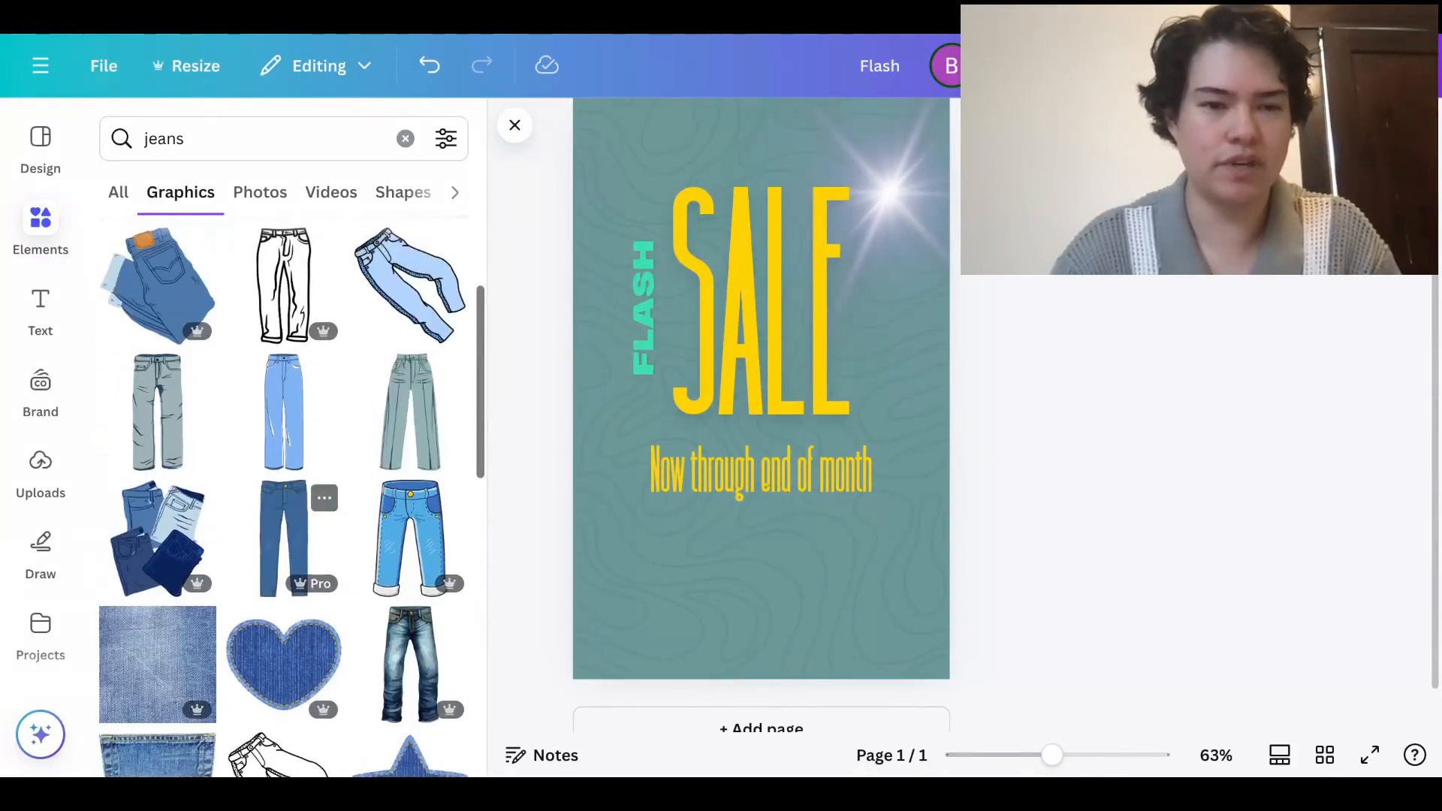
pyautogui.scroll(1, 300, 518)
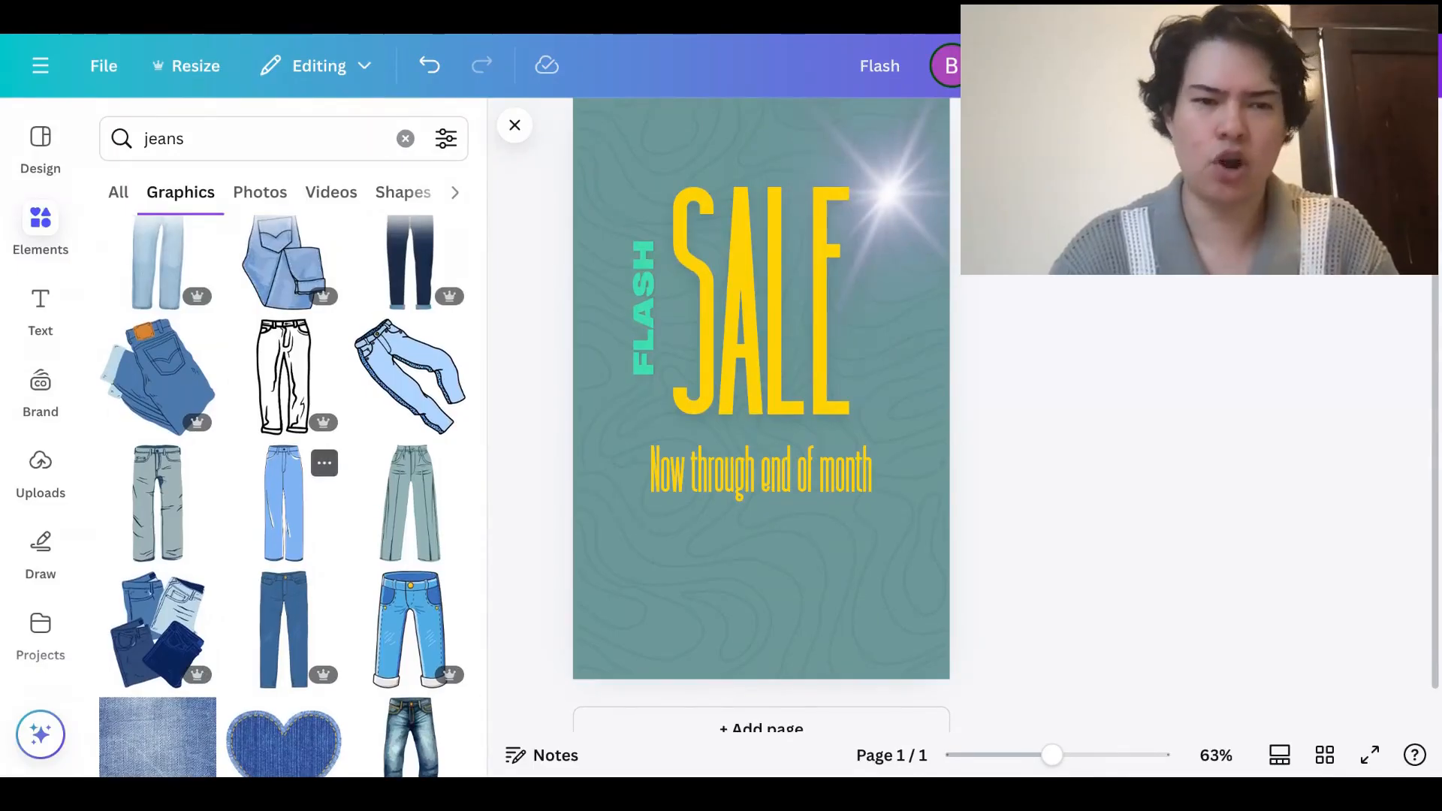
pyautogui.scroll(1, 296, 518)
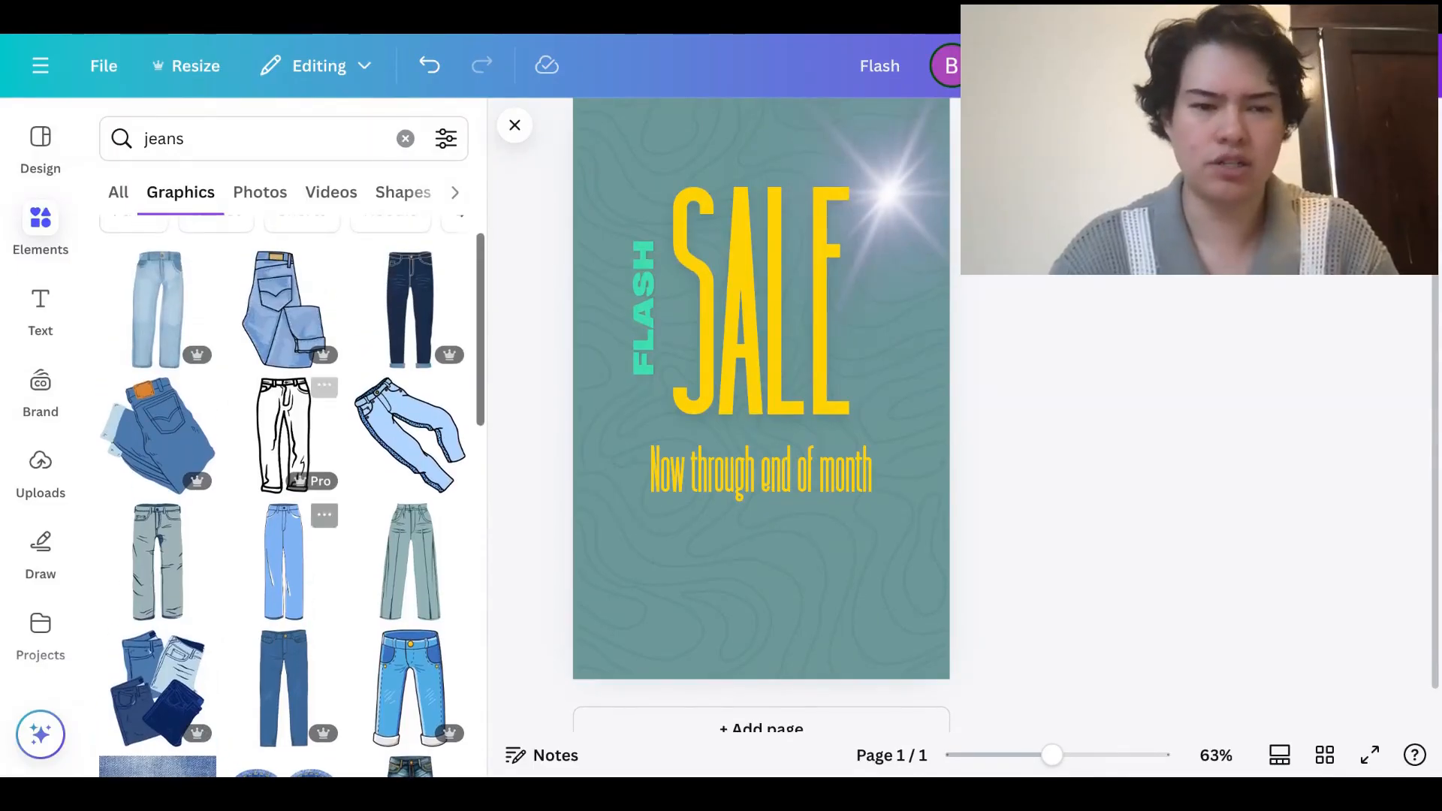
pyautogui.click(210, 668)
pyautogui.moveTo(732, 323); pyautogui.dragTo(847, 548)
pyautogui.moveTo(784, 500); pyautogui.dragTo(795, 513)
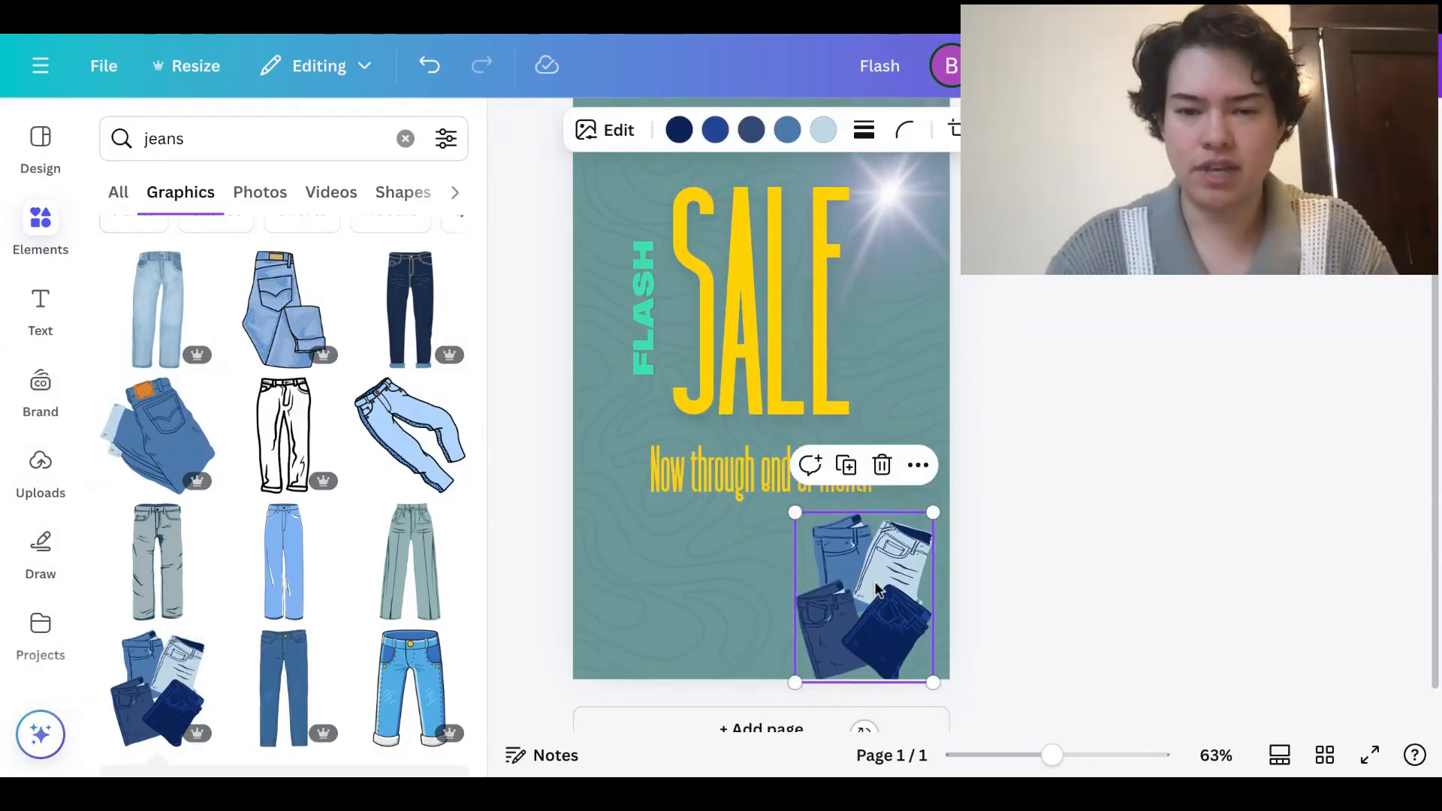
# Tilt the jeans graphic slightly clockwise, fit it into the flyer's lower-right corner and shrink it slightly
pyautogui.moveTo(863, 593); pyautogui.dragTo(858, 577)
pyautogui.moveTo(858, 719); pyautogui.dragTo(834, 717)
pyautogui.moveTo(842, 575); pyautogui.dragTo(852, 570)
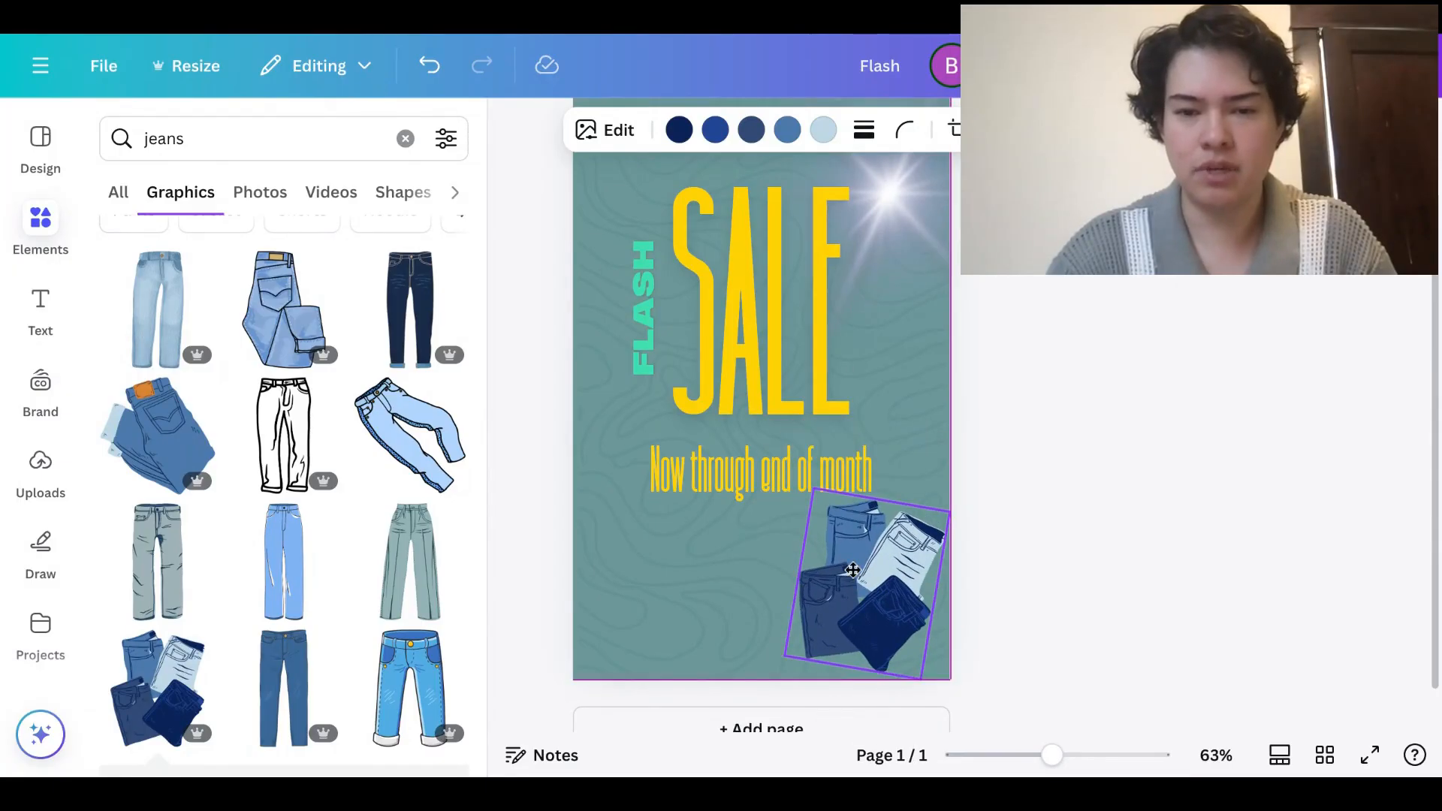
pyautogui.click(1011, 575)
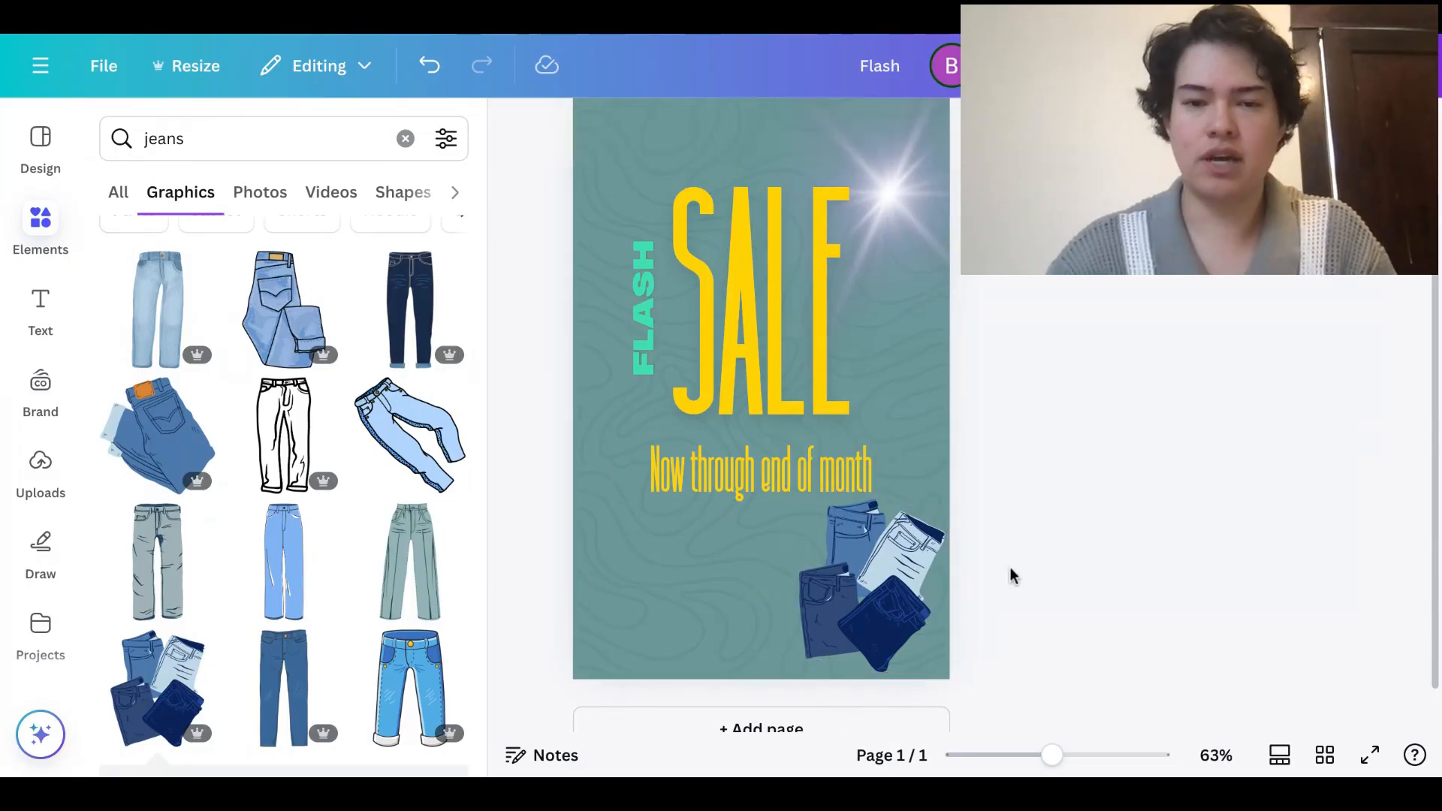
pyautogui.click(903, 565)
pyautogui.moveTo(814, 489)
pyautogui.mouseDown()
pyautogui.moveTo(825, 511)
pyautogui.moveTo(819, 497)
pyautogui.mouseUp()
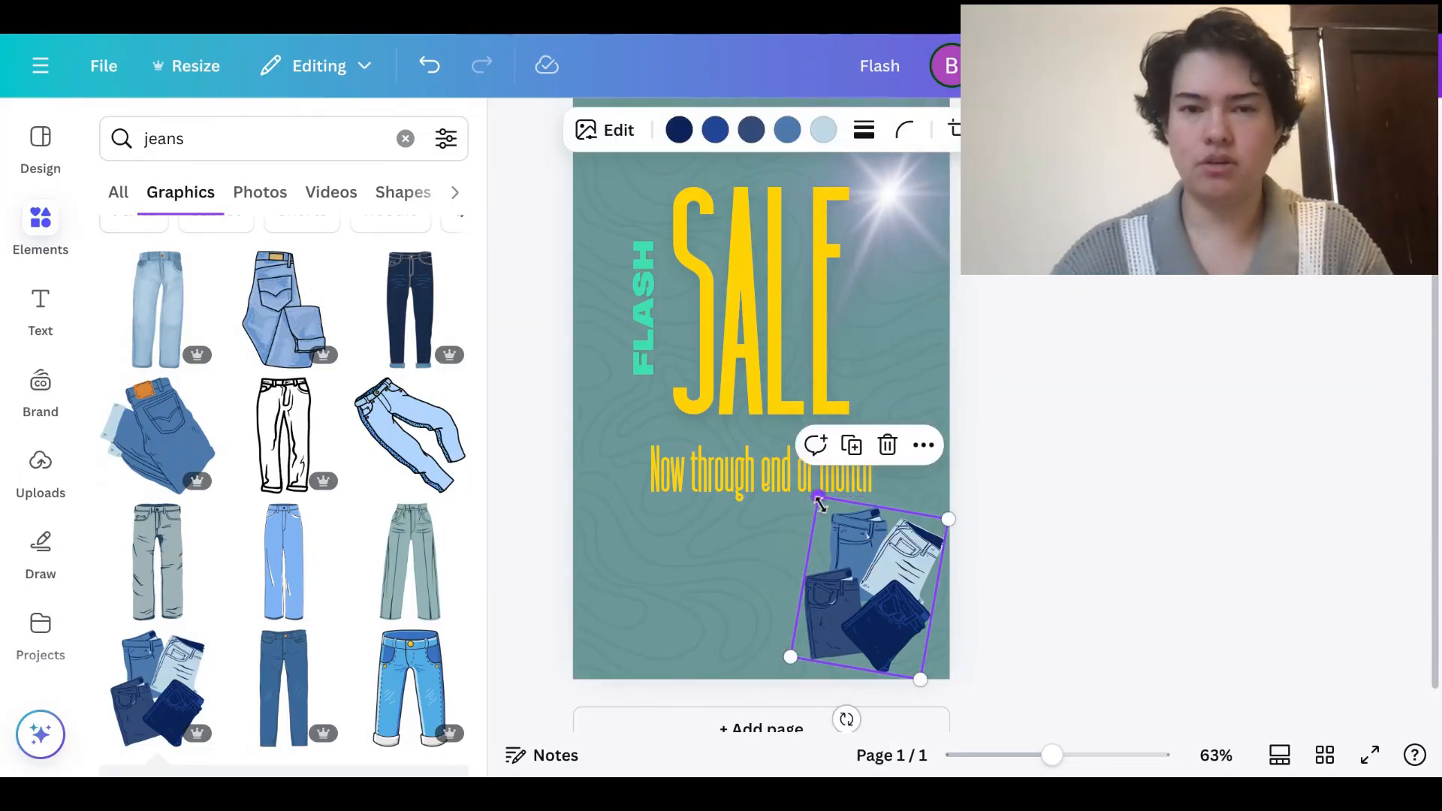
# Try recolouring the light blue pair in the jeans graphic to black, and undo the change
pyautogui.click(822, 131)
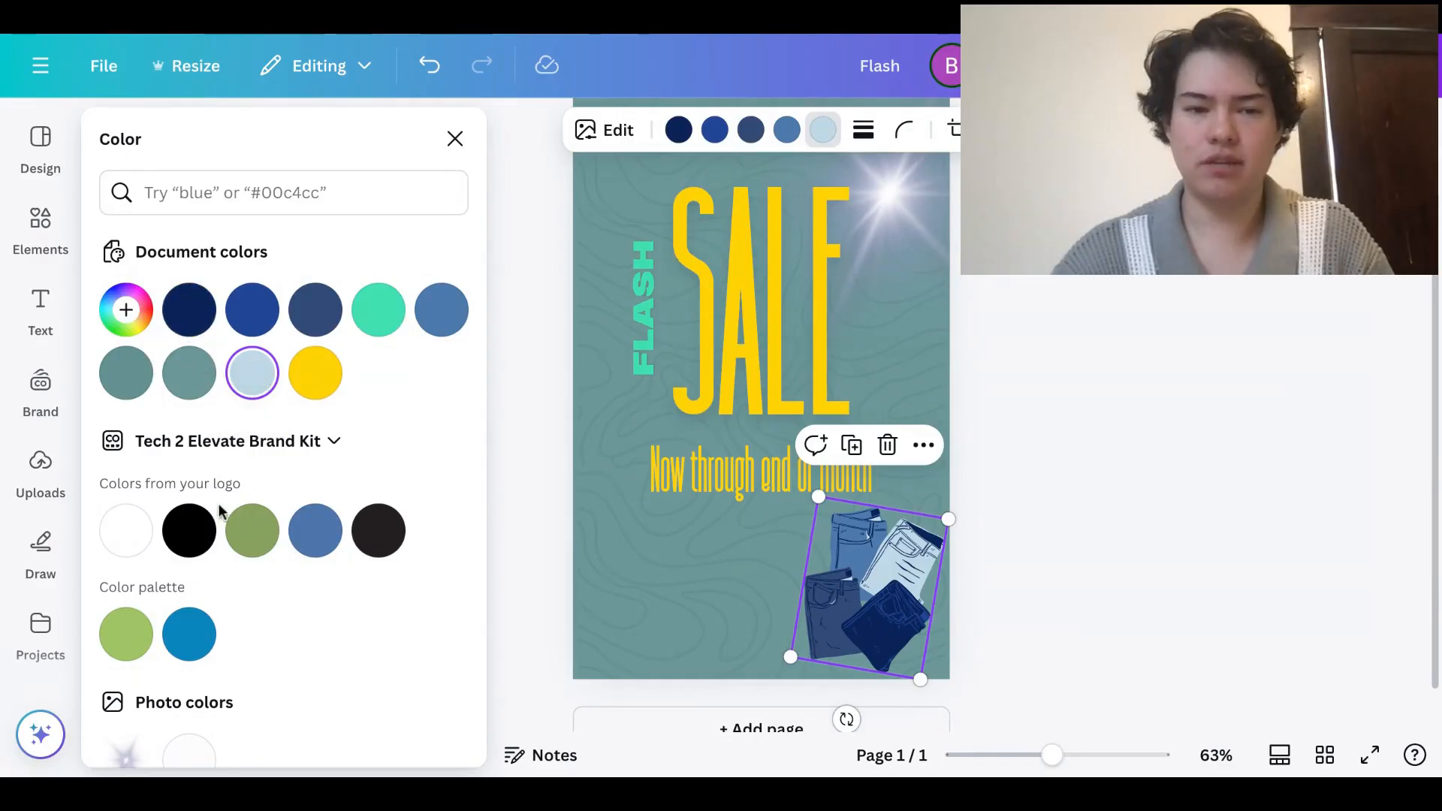
pyautogui.click(190, 525)
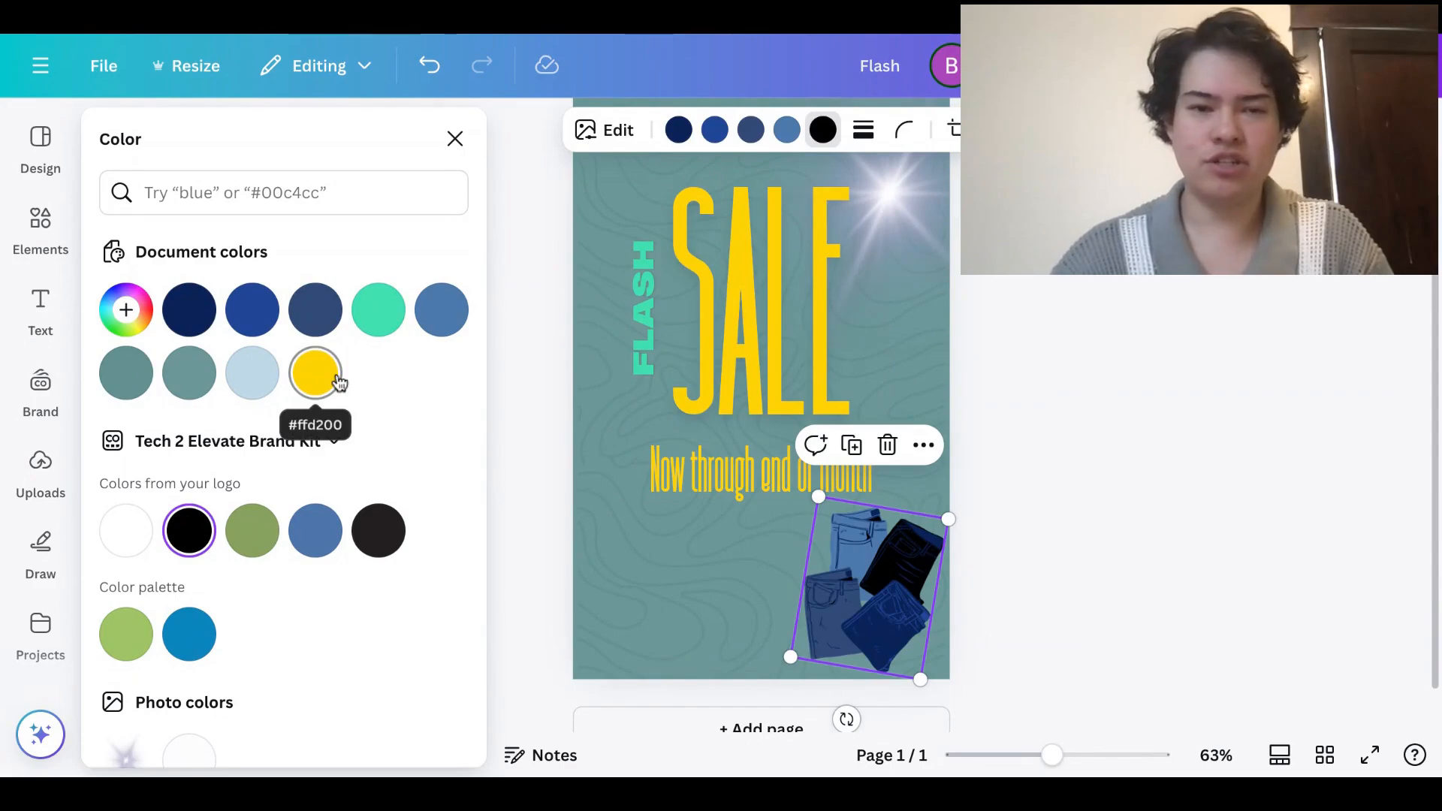
pyautogui.hotkey('ctrl', 'z')
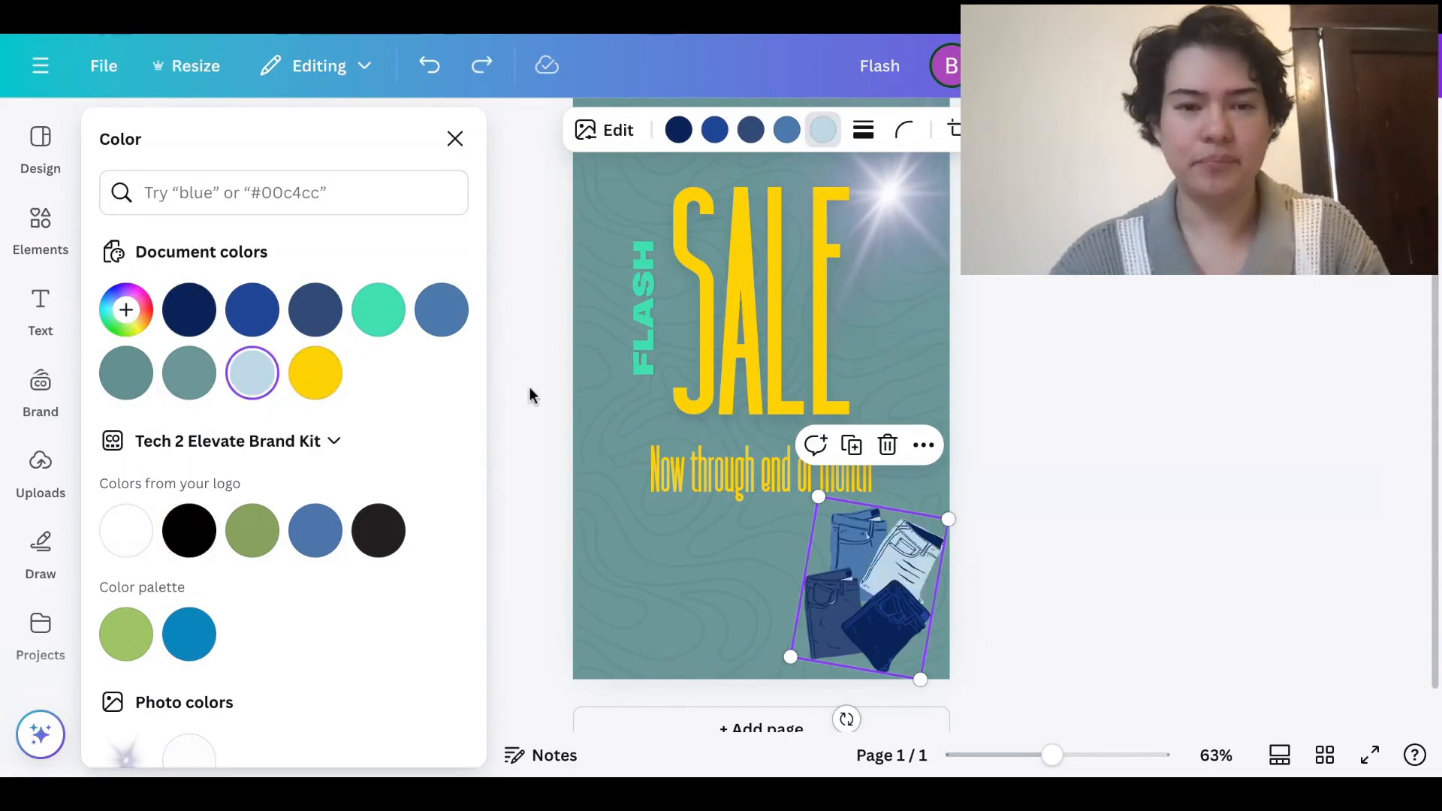
pyautogui.press('Escape')
# Add the blue denim star from the jeans graphics to the flyer
pyautogui.click(232, 143)
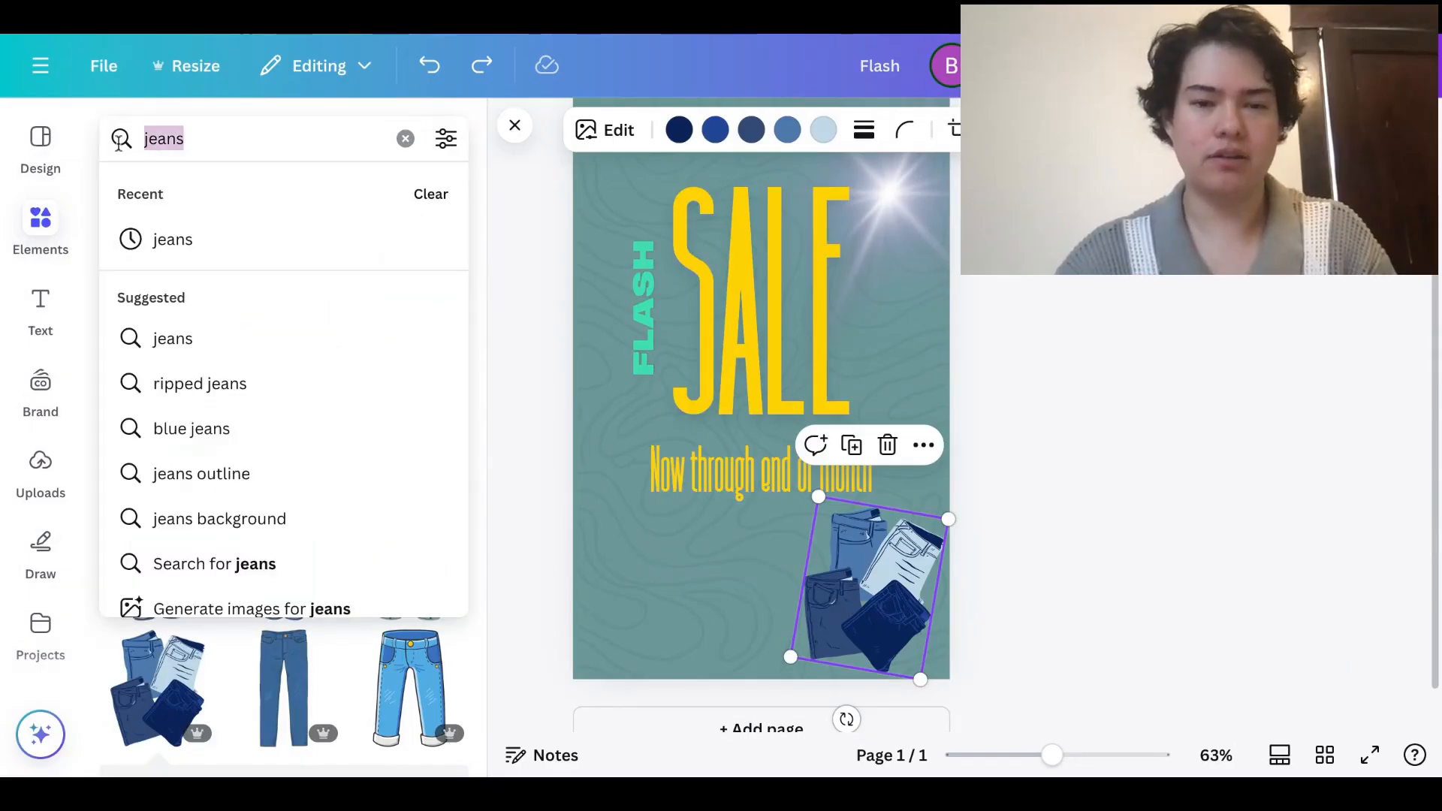
pyautogui.click(500, 307)
pyautogui.scroll(-10, 285, 526)
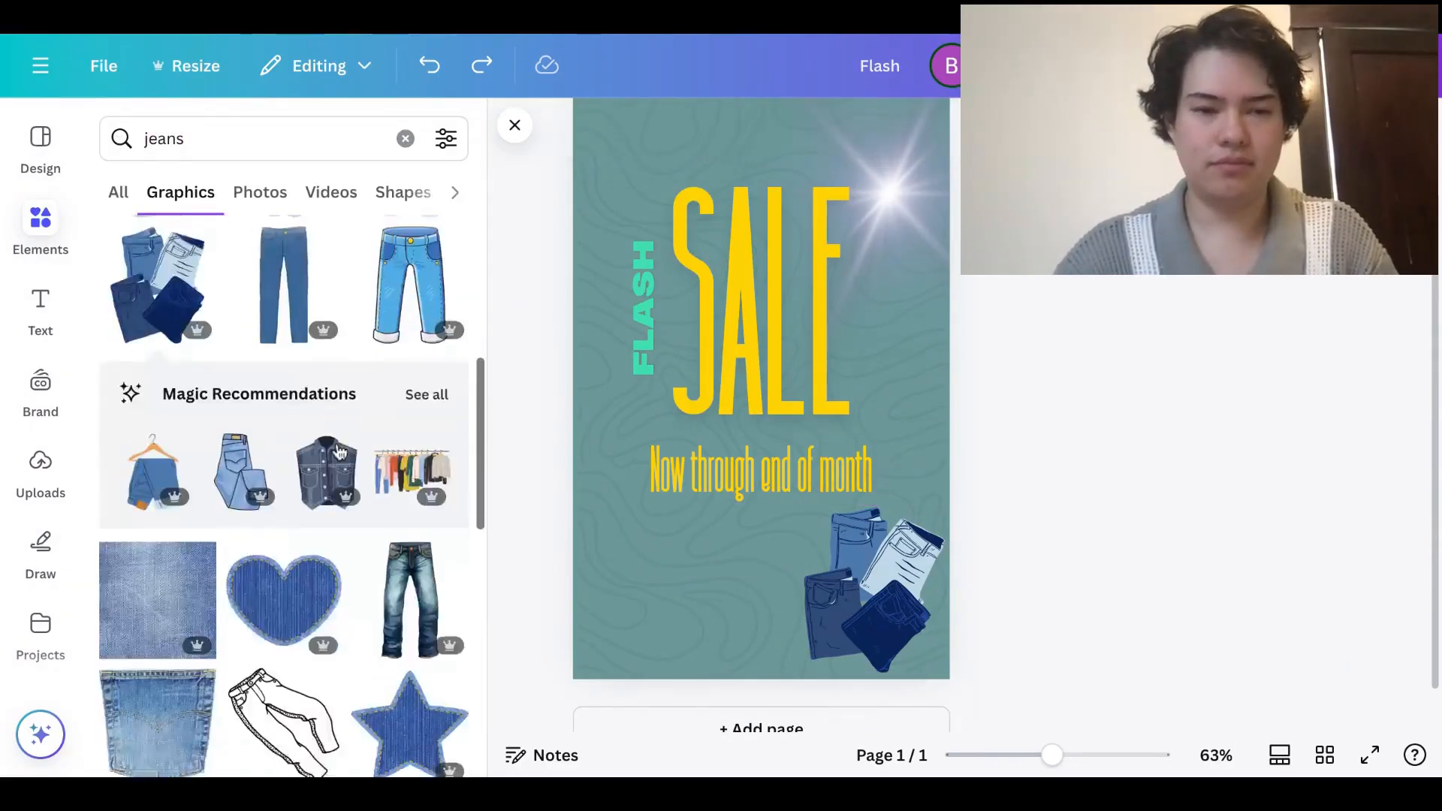
pyautogui.scroll(2, 267, 549)
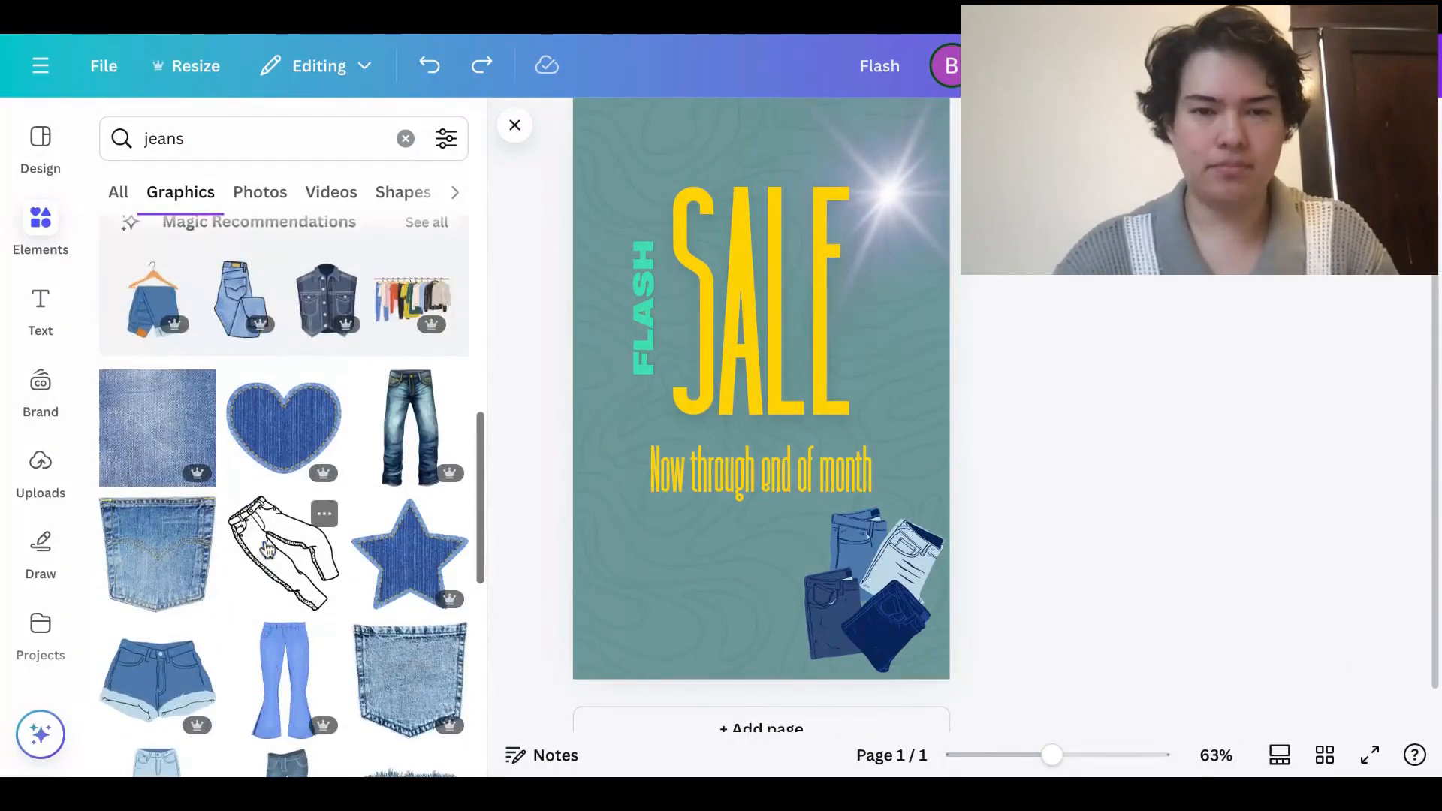
pyautogui.scroll(1, 270, 525)
pyautogui.scroll(-6, 276, 489)
pyautogui.scroll(-1, 276, 490)
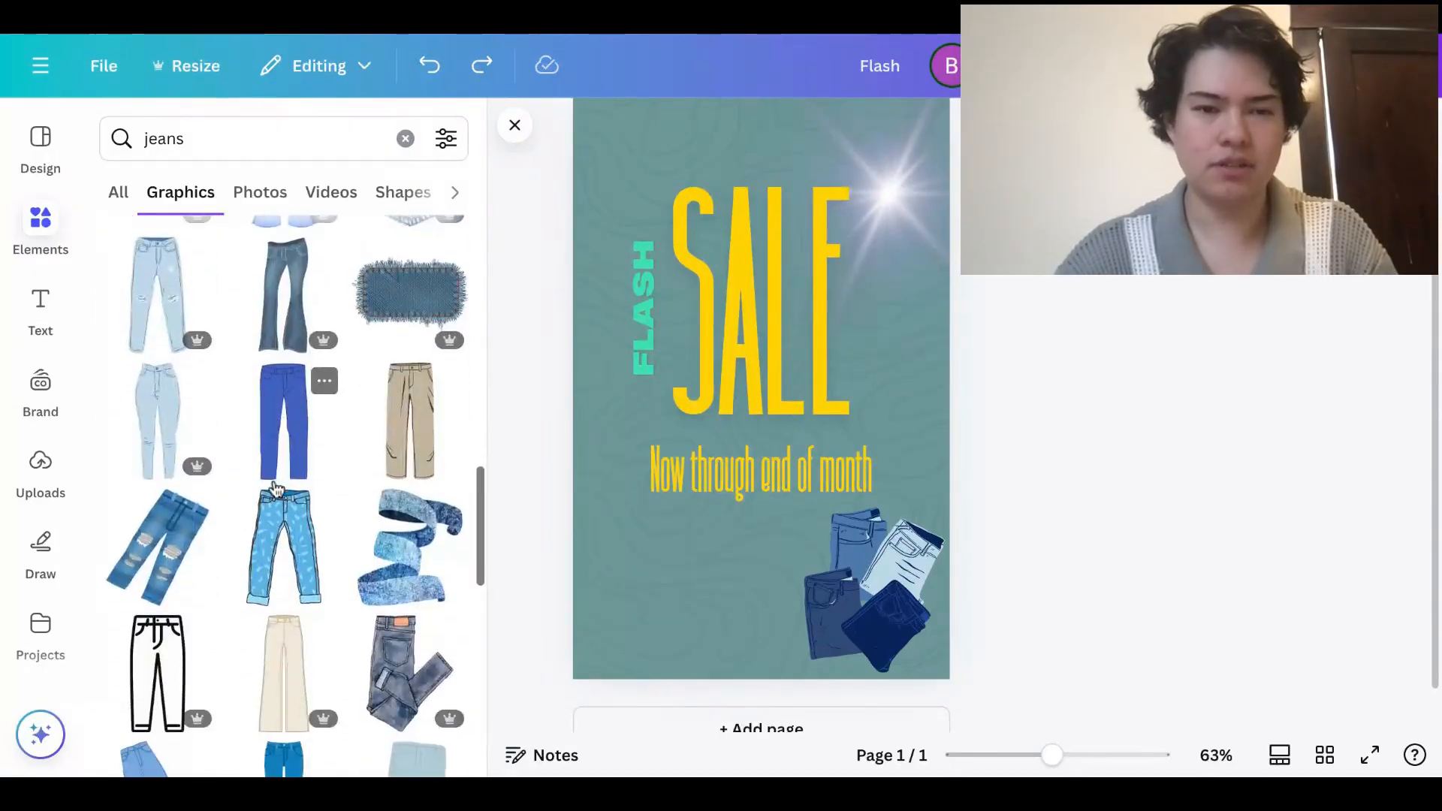
pyautogui.scroll(7, 316, 525)
pyautogui.click(398, 579)
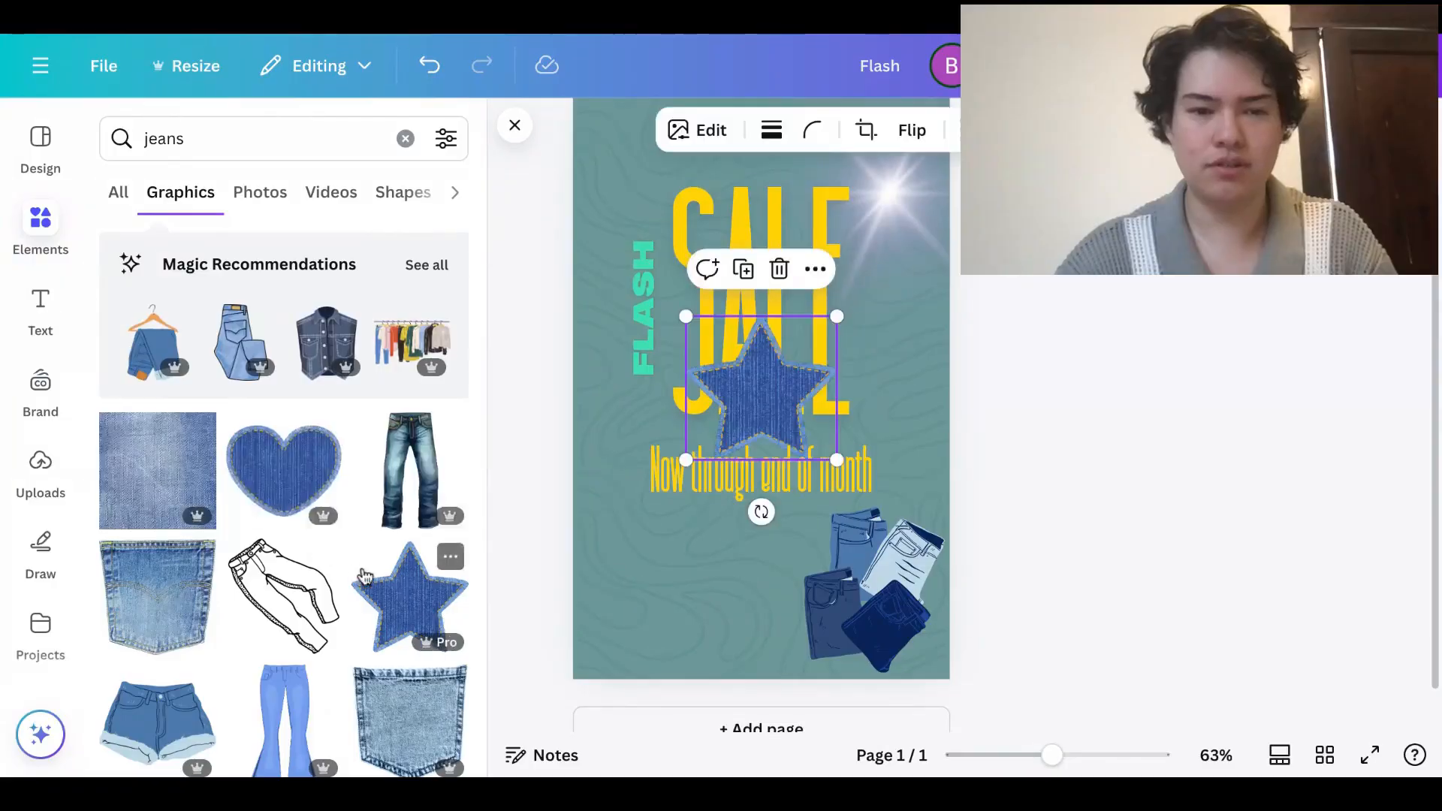
pyautogui.scroll(2, 672, 359)
# Shrink the denim star, tilt it slightly counterclockwise and place it at the upper-left corner of the S in SALE
pyautogui.moveTo(834, 426); pyautogui.dragTo(813, 445)
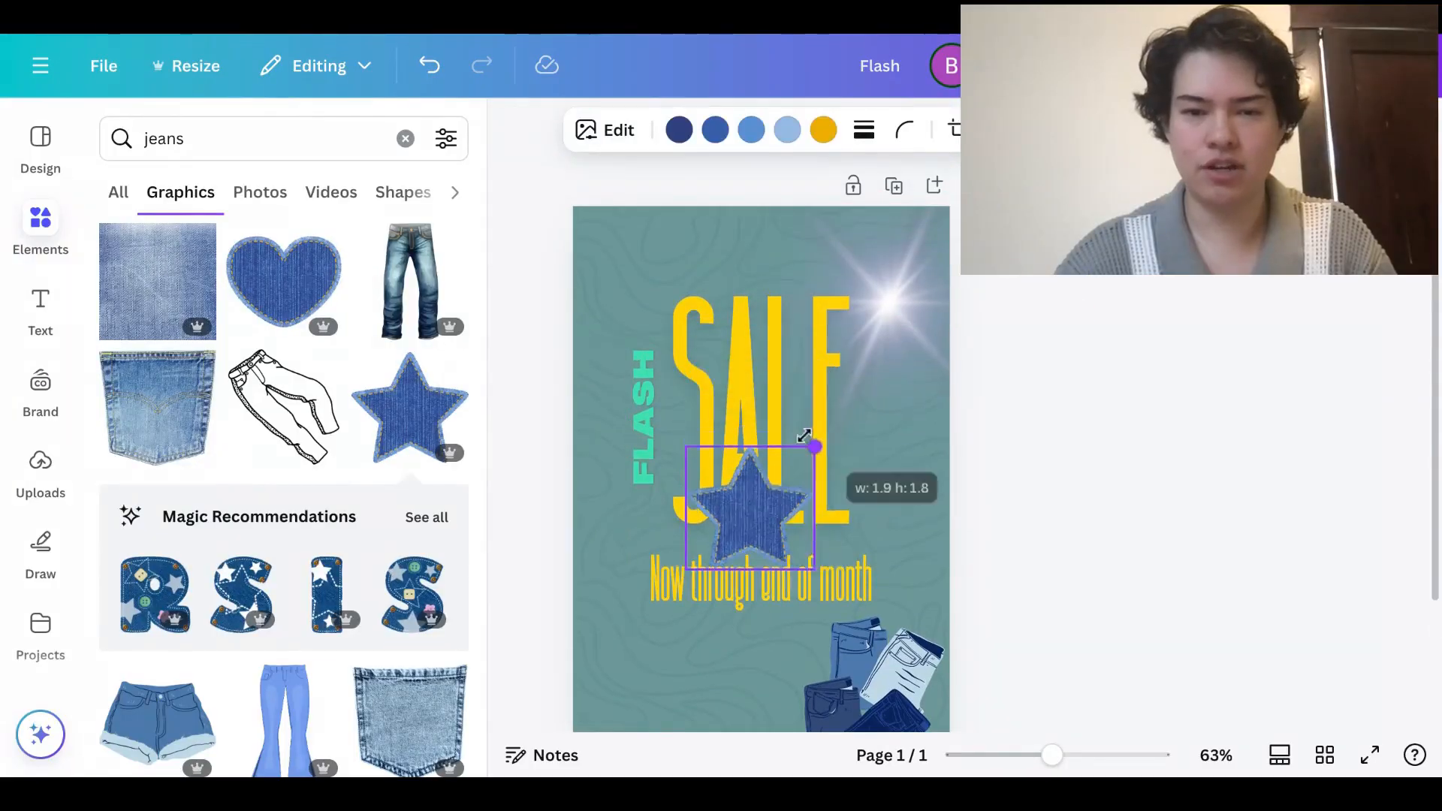
pyautogui.moveTo(747, 618); pyautogui.dragTo(776, 633)
pyautogui.moveTo(743, 515); pyautogui.dragTo(656, 311)
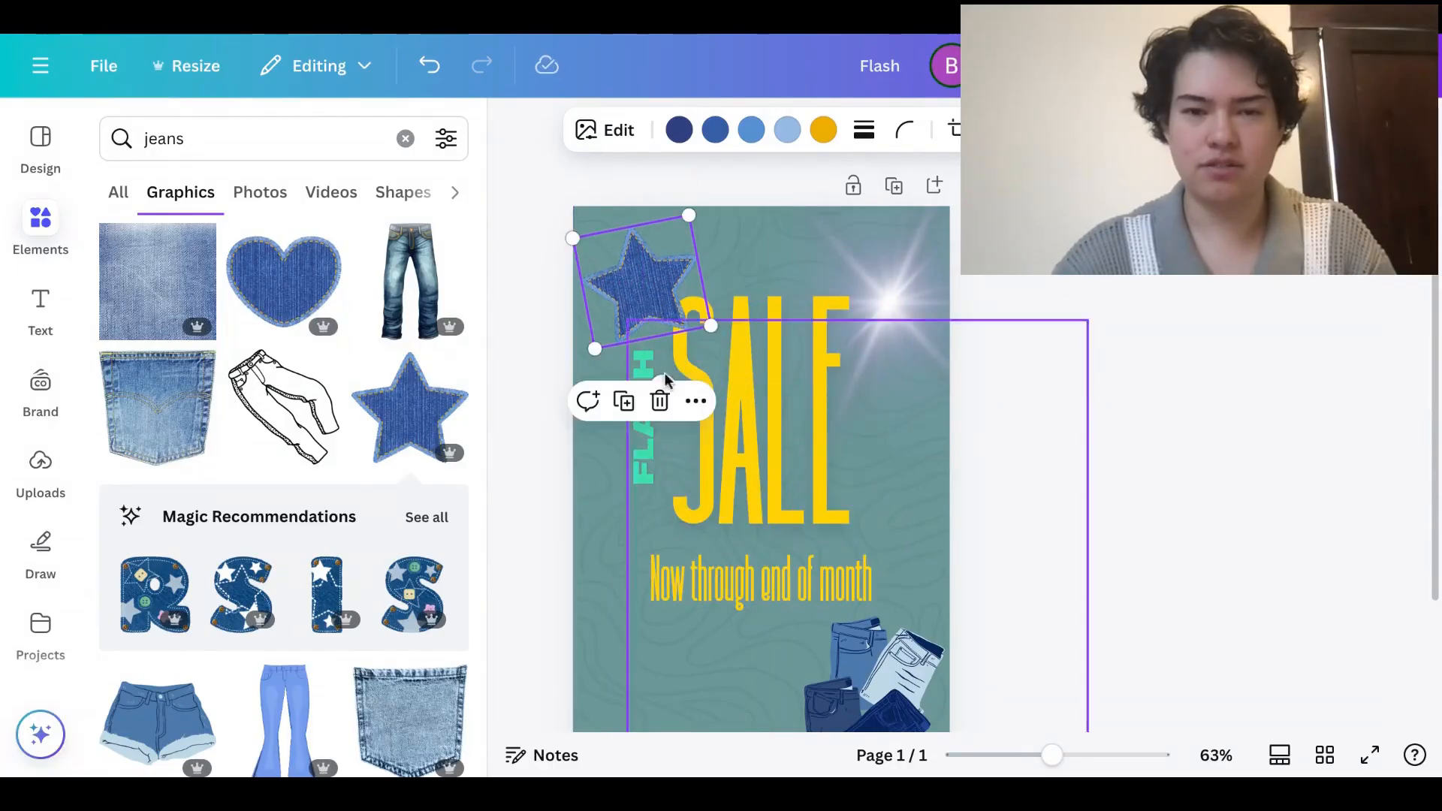
pyautogui.moveTo(568, 235); pyautogui.dragTo(592, 245)
pyautogui.moveTo(669, 285); pyautogui.dragTo(673, 282)
pyautogui.click(1117, 413)
pyautogui.scroll(-2, 1119, 415)
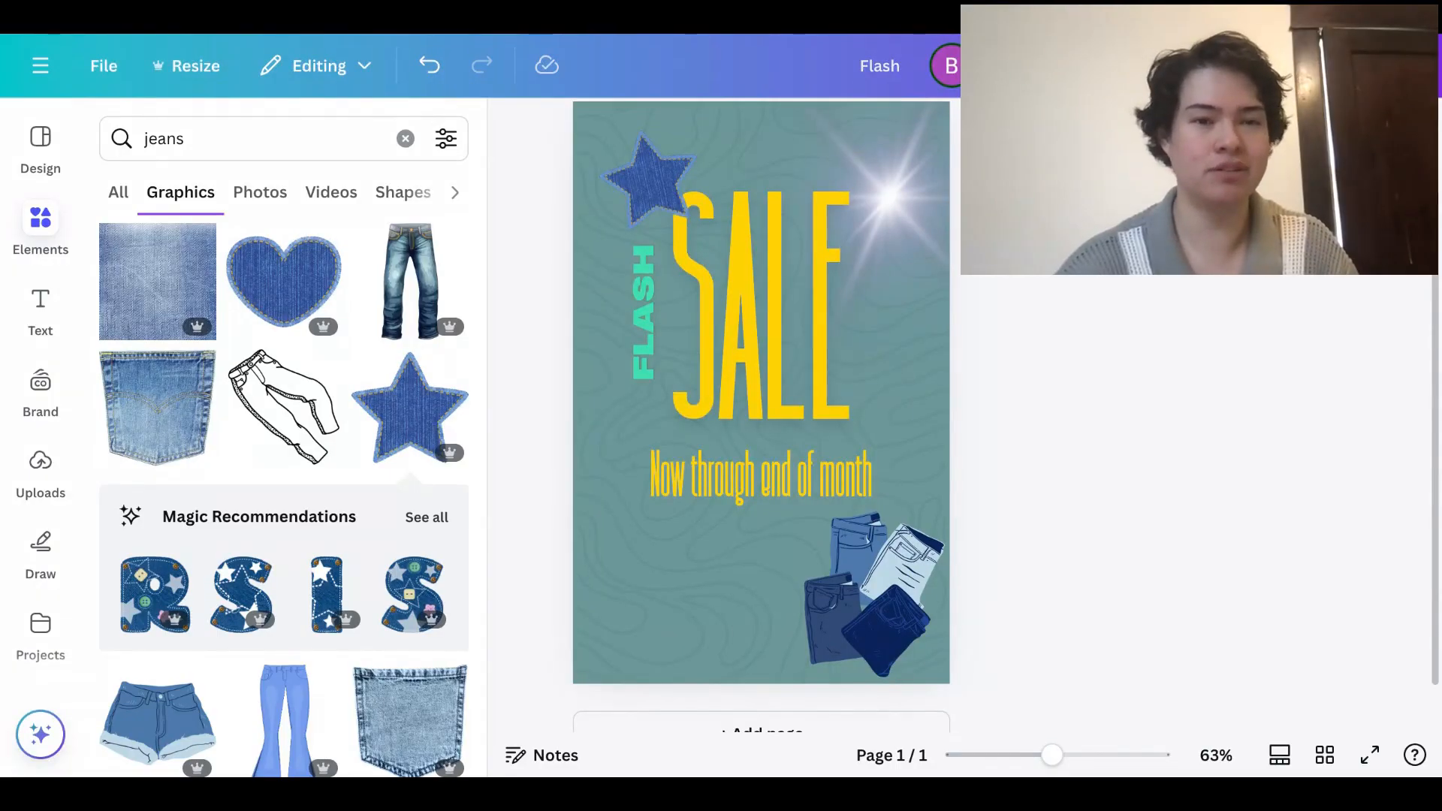
pyautogui.scroll(-3, 761, 392)
pyautogui.scroll(2, 761, 406)
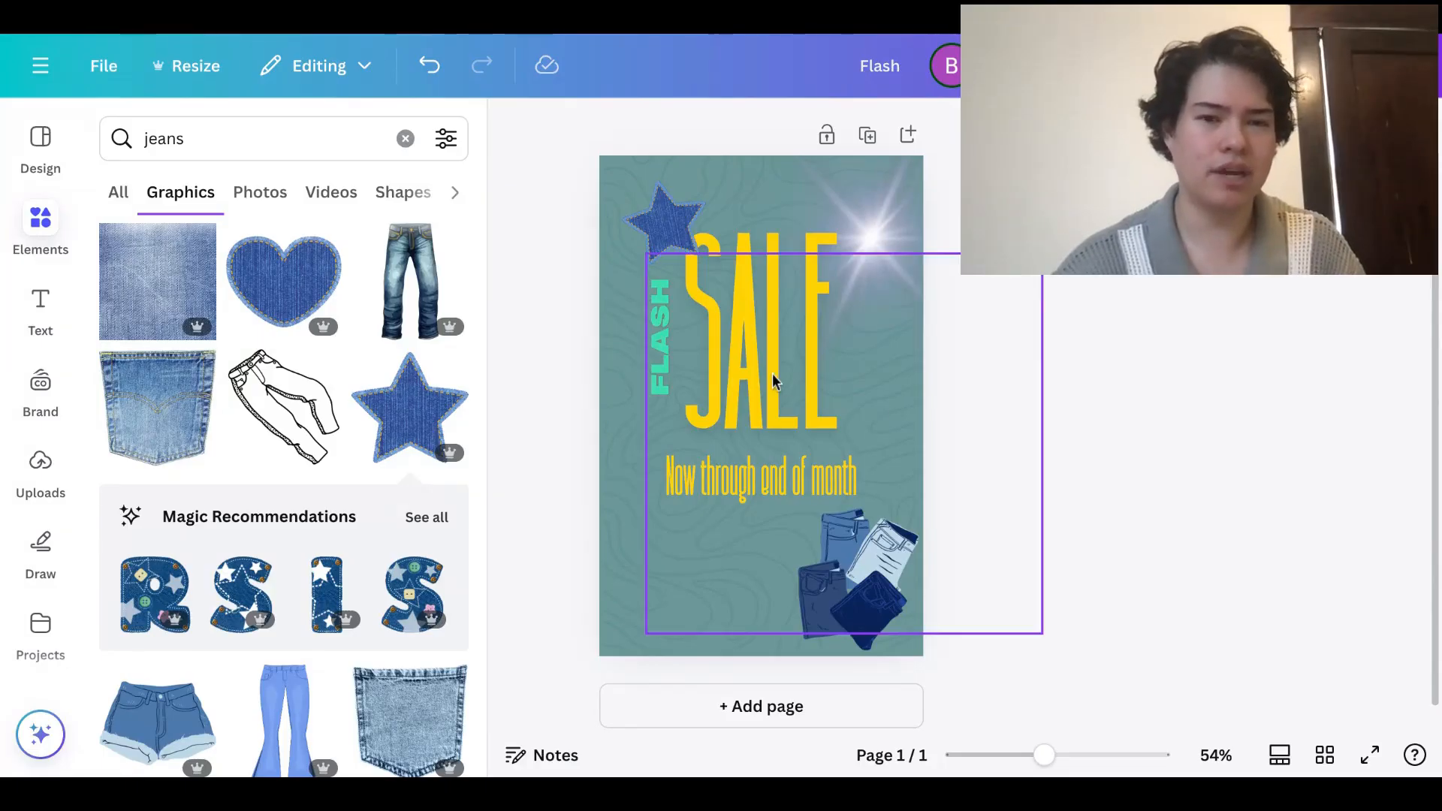
# Create a new blank design in the Instagram Post (Square) format
pyautogui.click(42, 146)
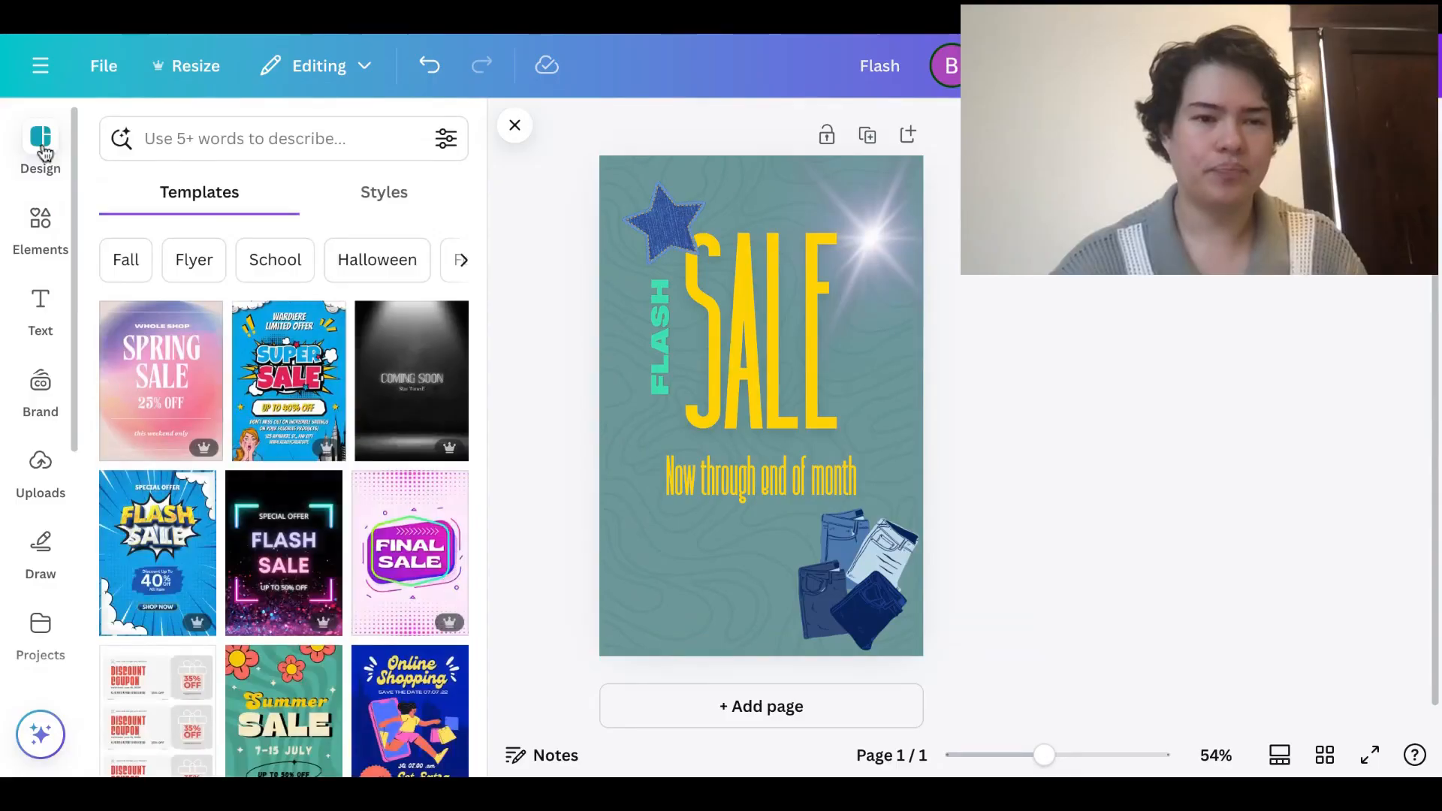
pyautogui.click(41, 68)
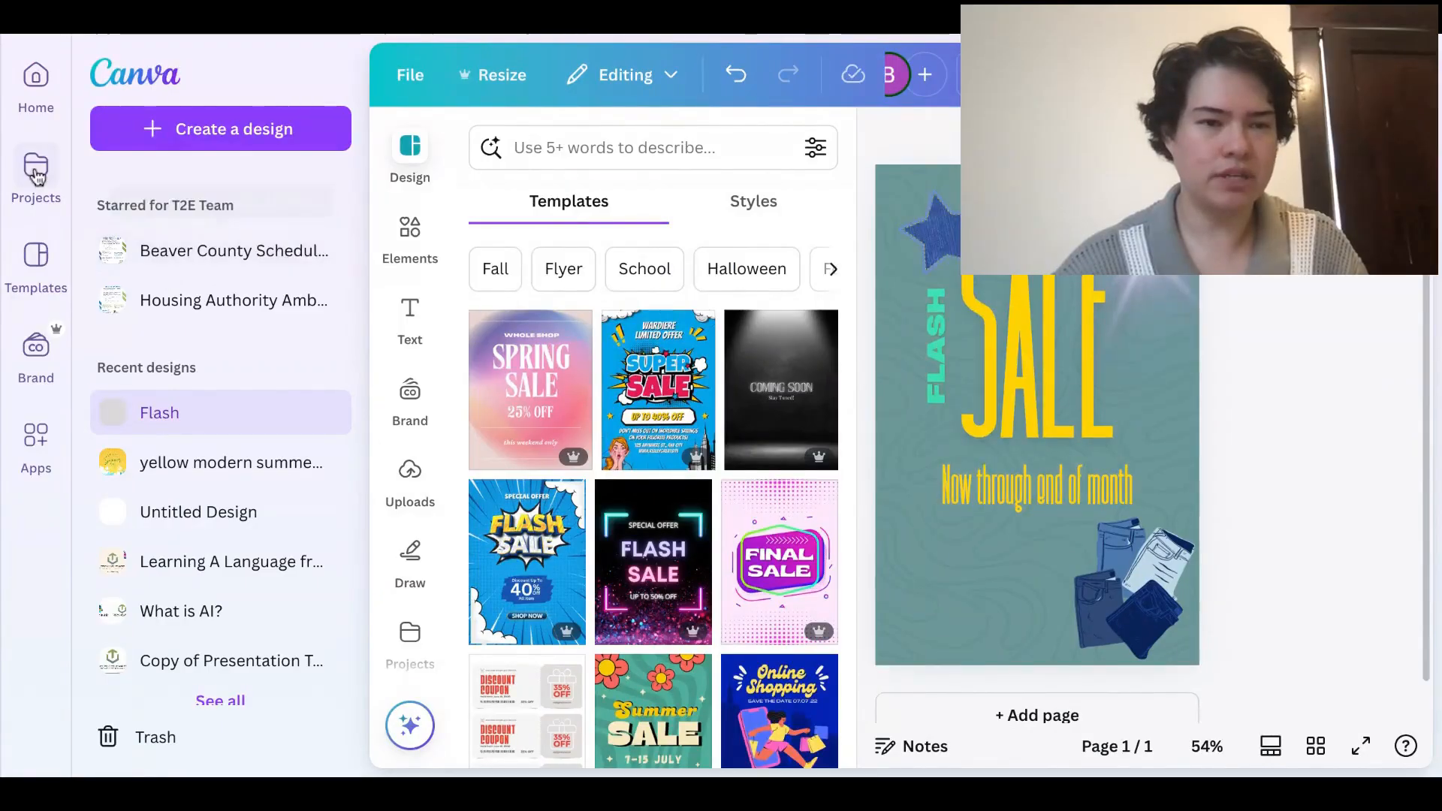
pyautogui.click(180, 146)
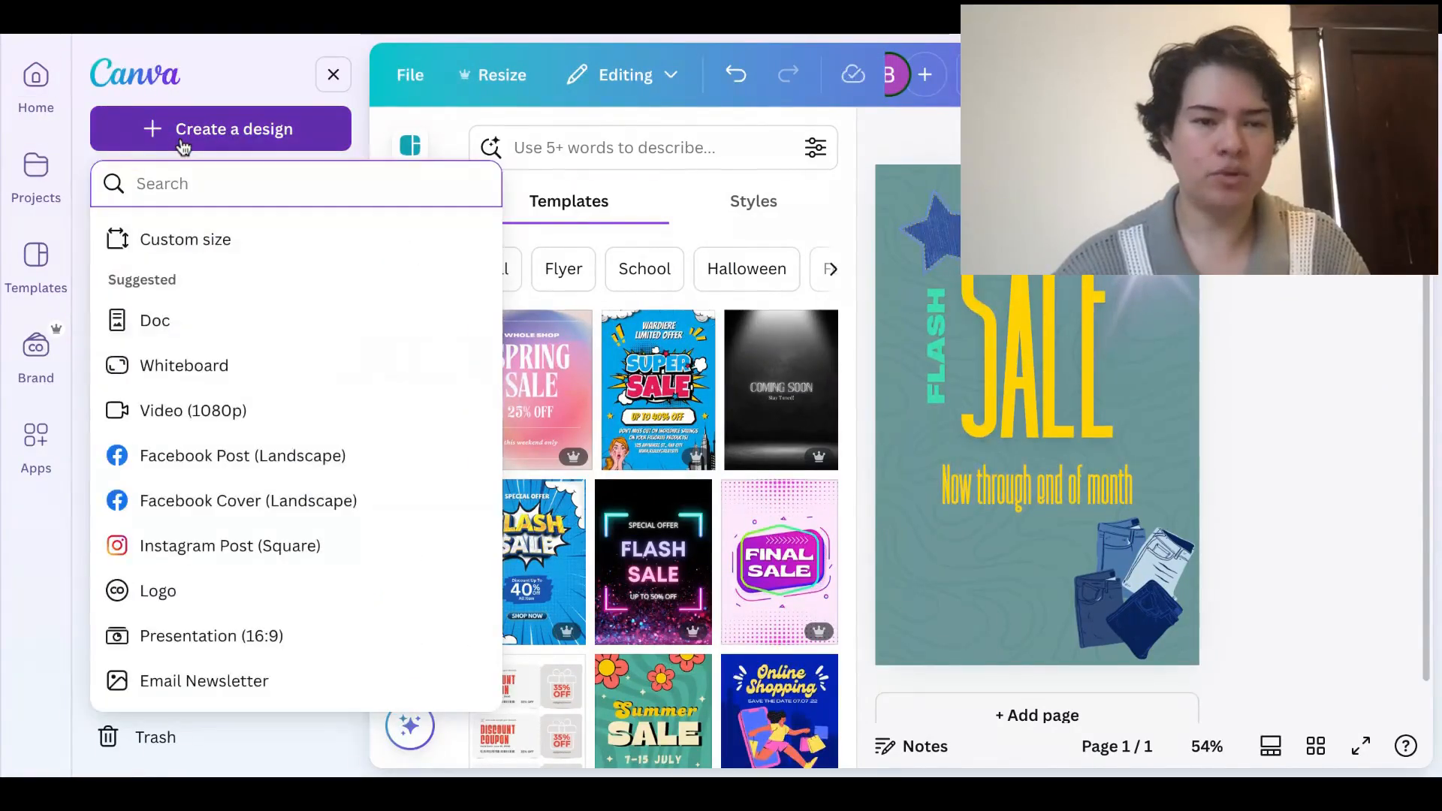
pyautogui.click(225, 552)
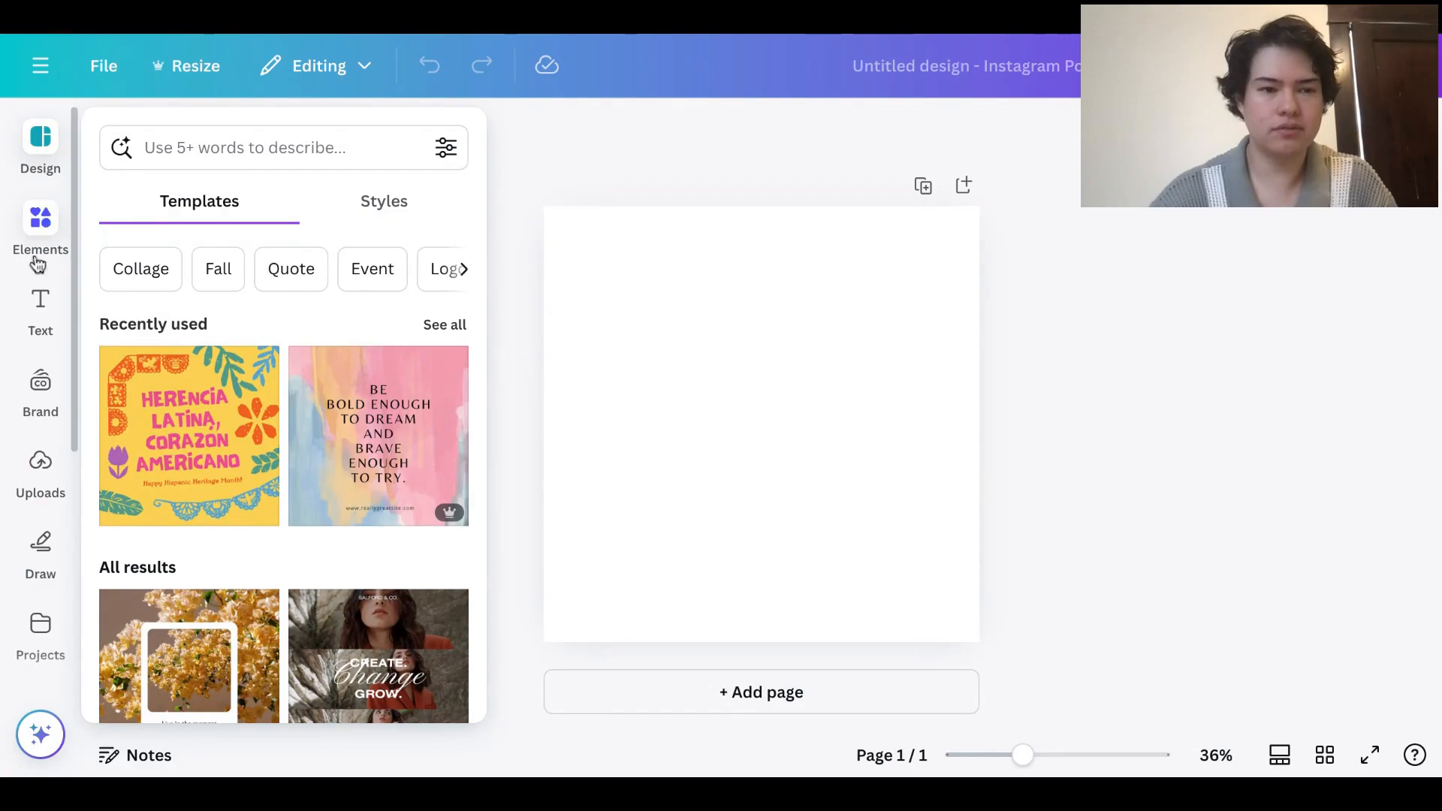
# Set the square post's background to the custom light orange colour #F8D9A9
pyautogui.click(664, 395)
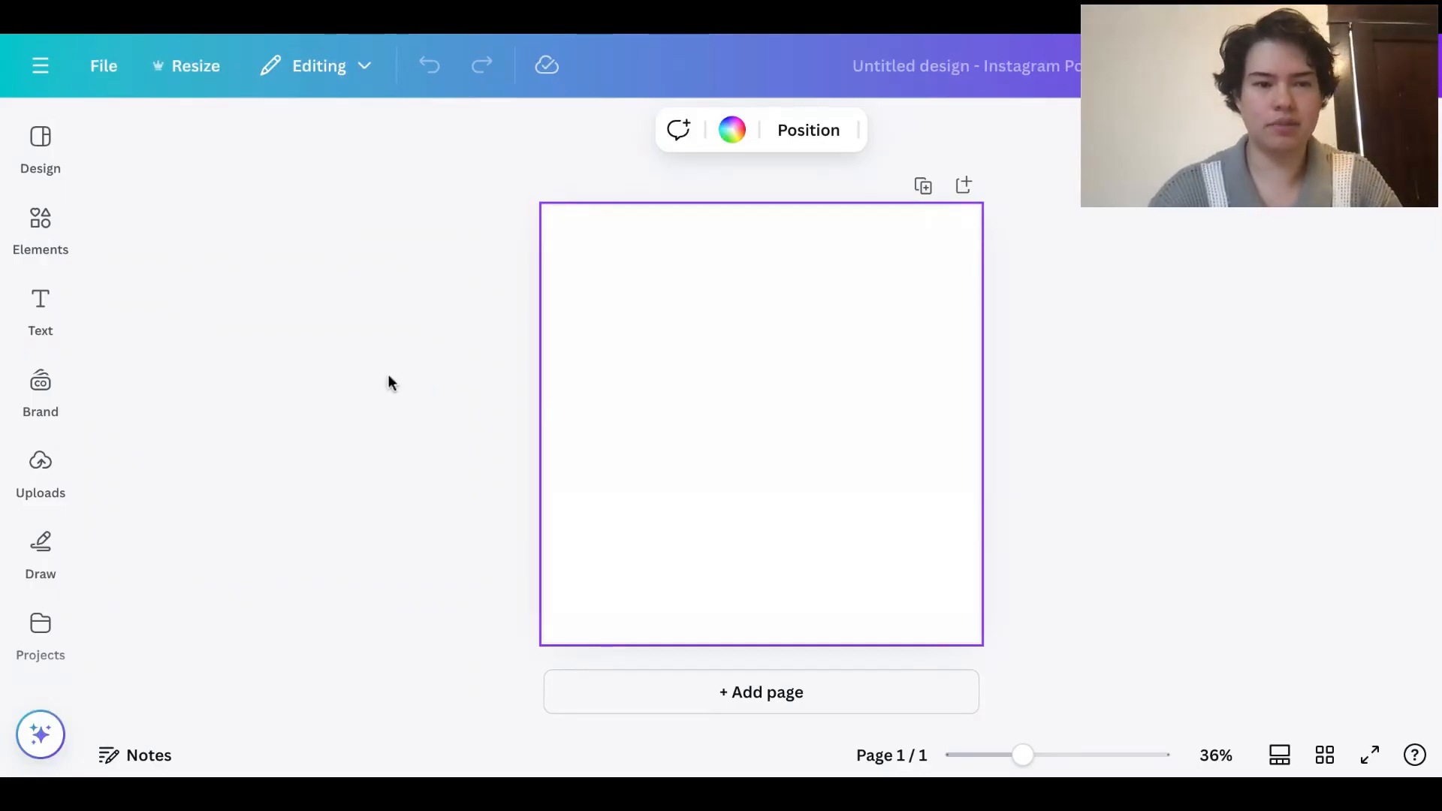
pyautogui.click(43, 233)
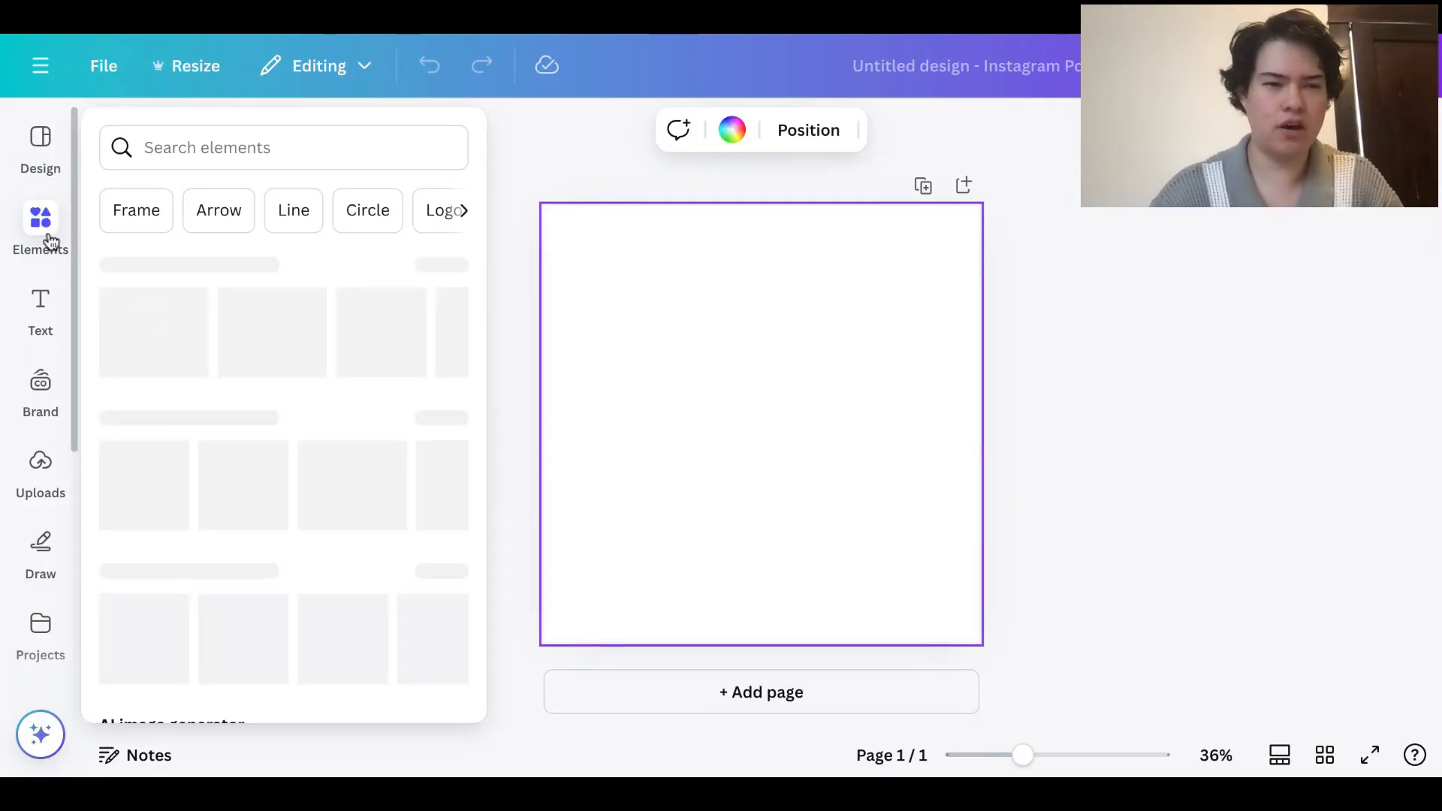
pyautogui.click(50, 300)
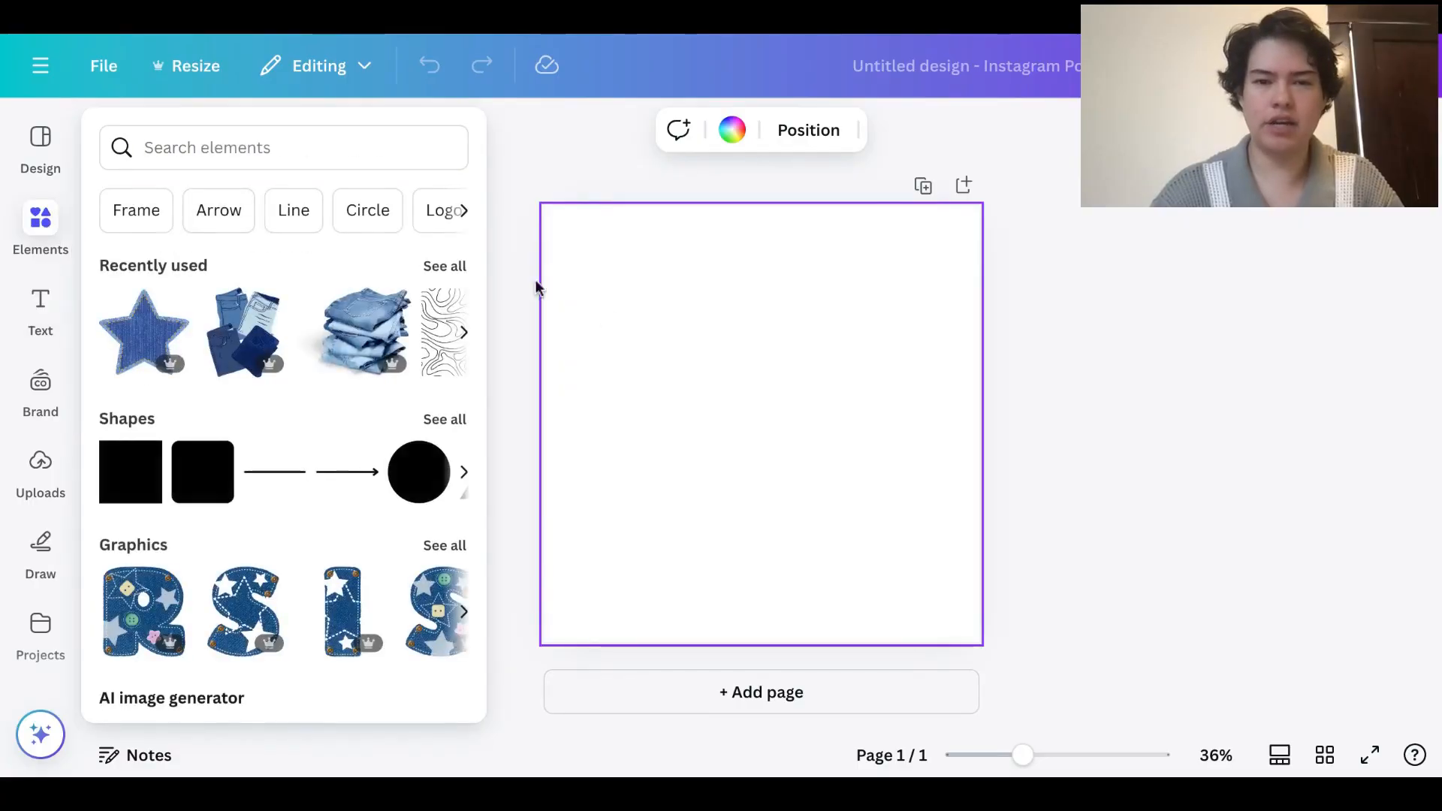
pyautogui.click(733, 135)
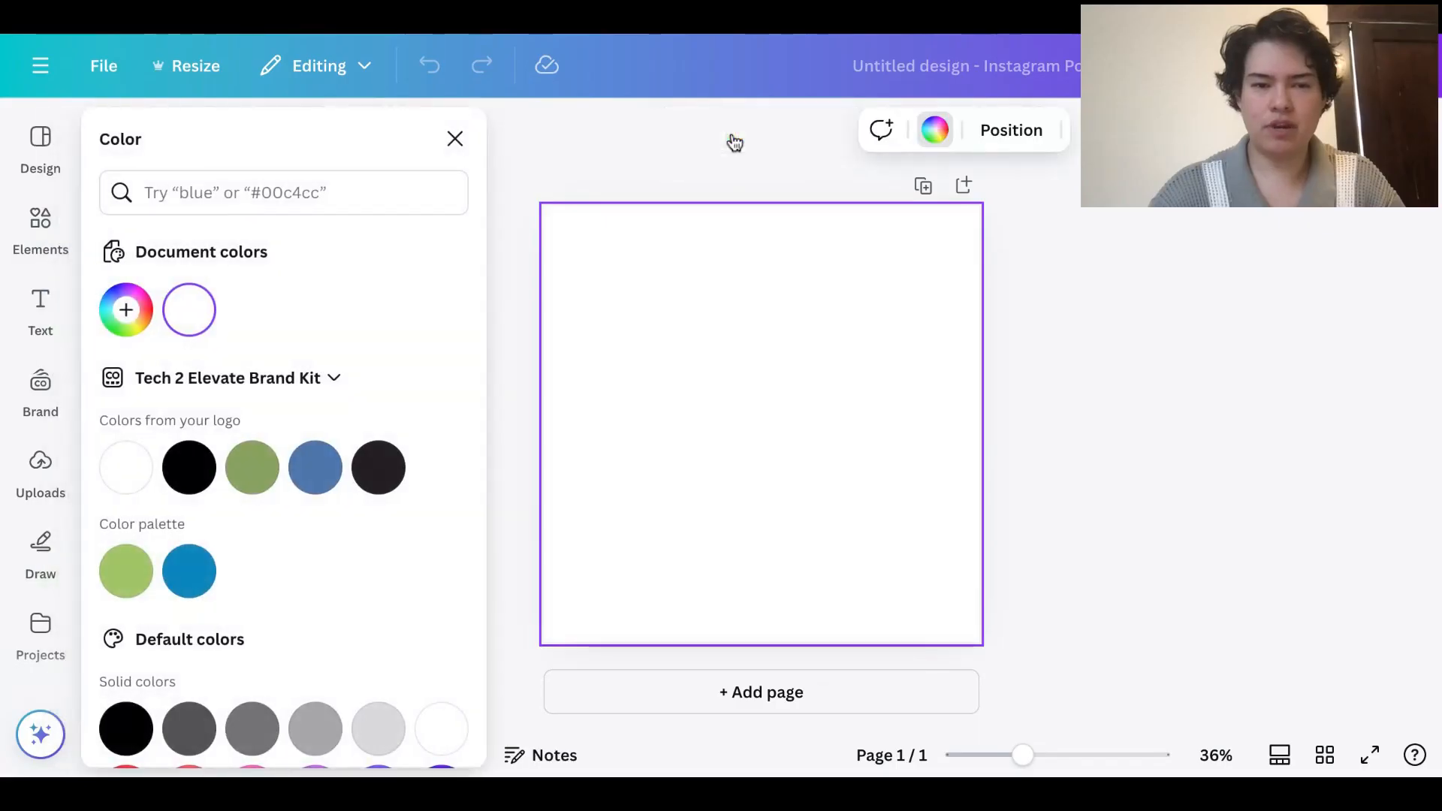
pyautogui.click(127, 310)
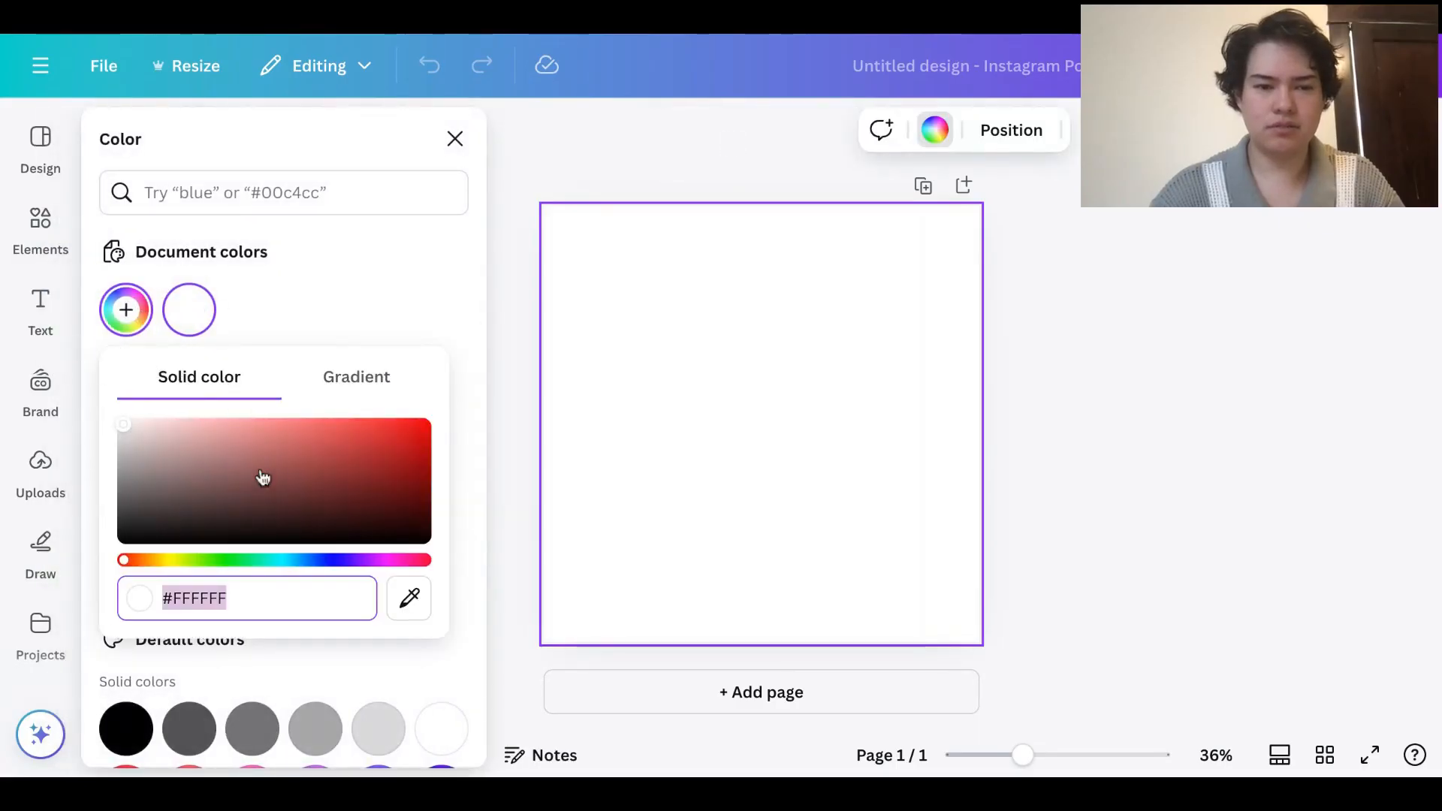
pyautogui.click(142, 550)
pyautogui.moveTo(150, 561)
pyautogui.mouseDown()
pyautogui.moveTo(164, 563)
pyautogui.moveTo(153, 560)
pyautogui.mouseUp()
pyautogui.moveTo(129, 418); pyautogui.dragTo(216, 424)
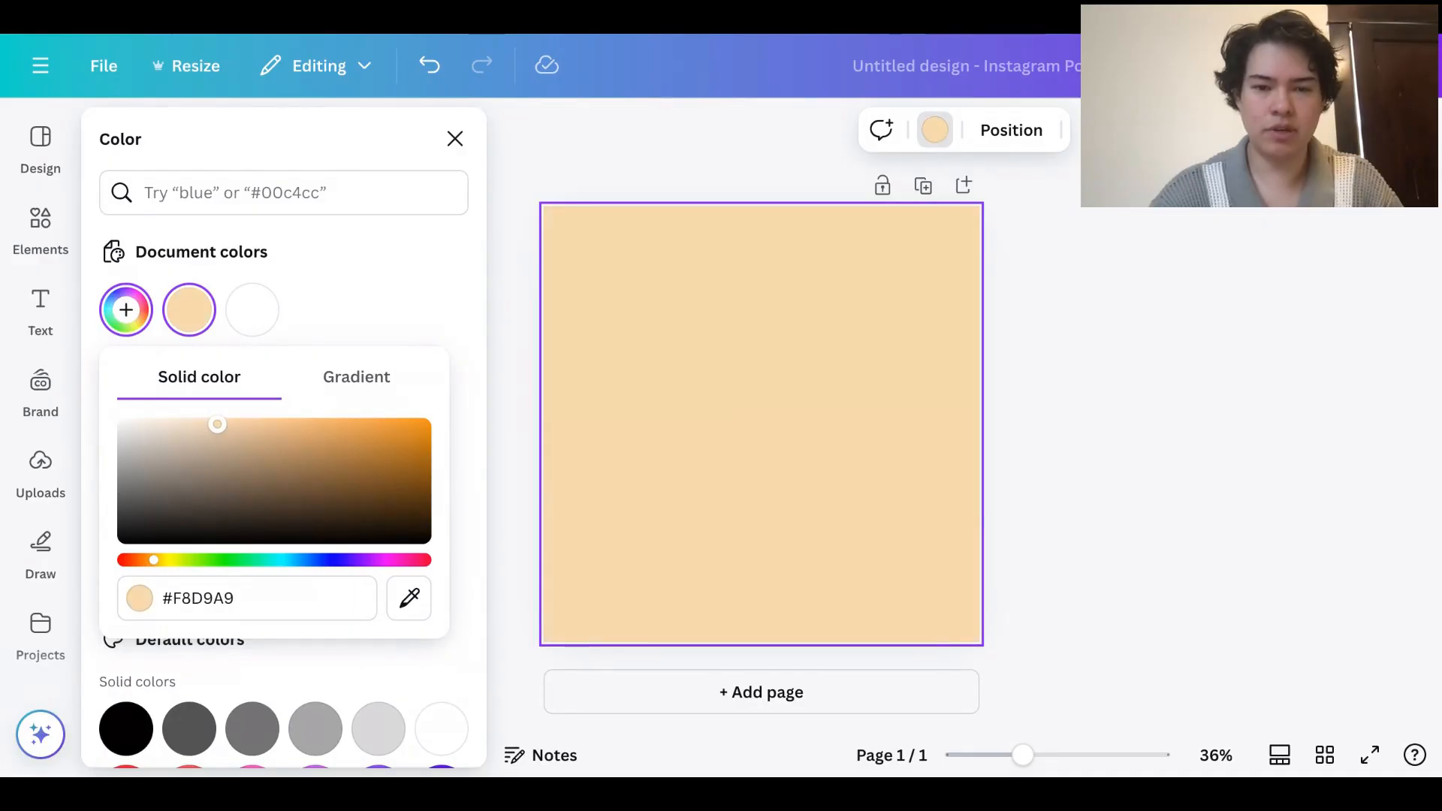
pyautogui.click(1076, 513)
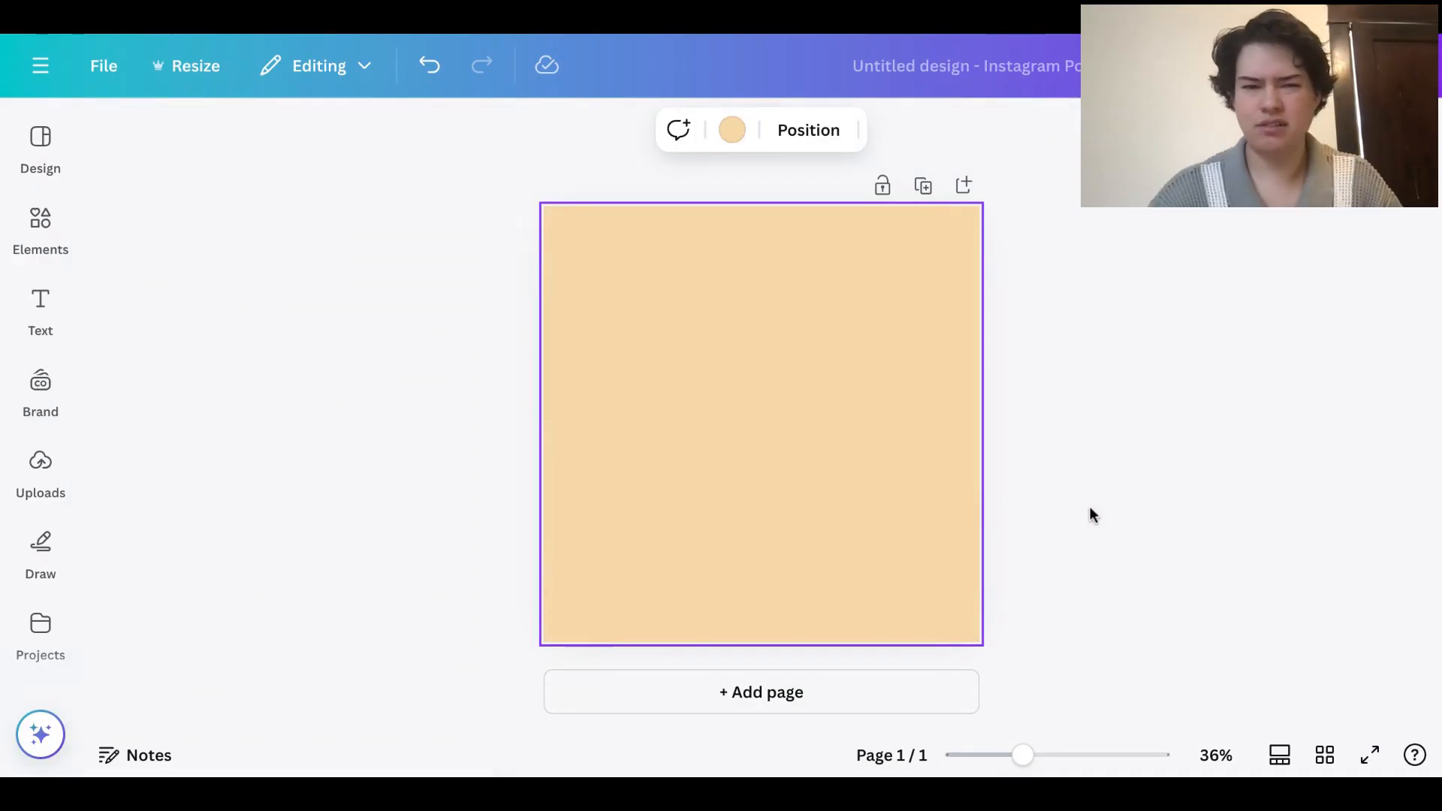
# Add the blue "We're Hiring!" font combination to the square post and move it to the upper part of the page
pyautogui.click(42, 304)
pyautogui.click(44, 224)
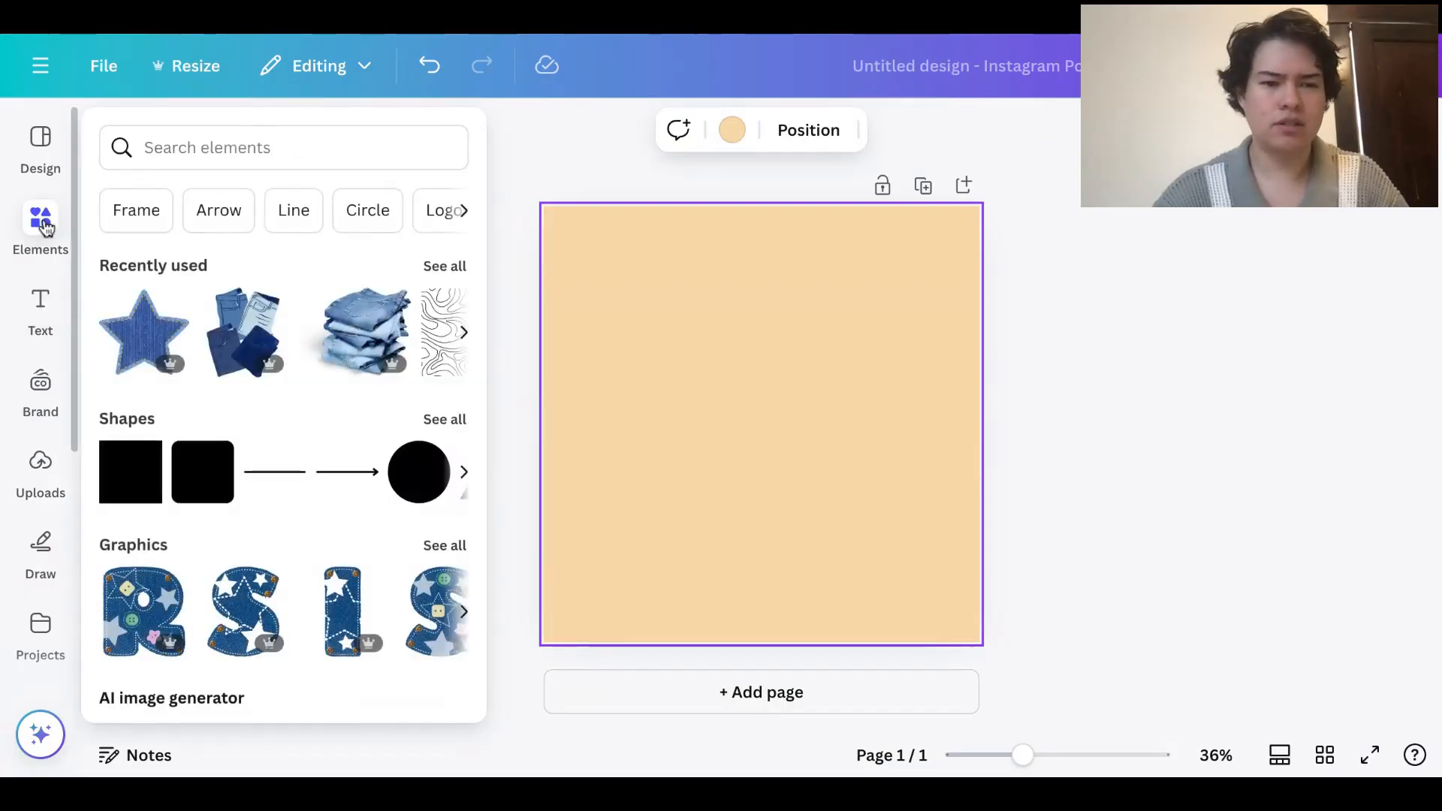
pyautogui.click(41, 300)
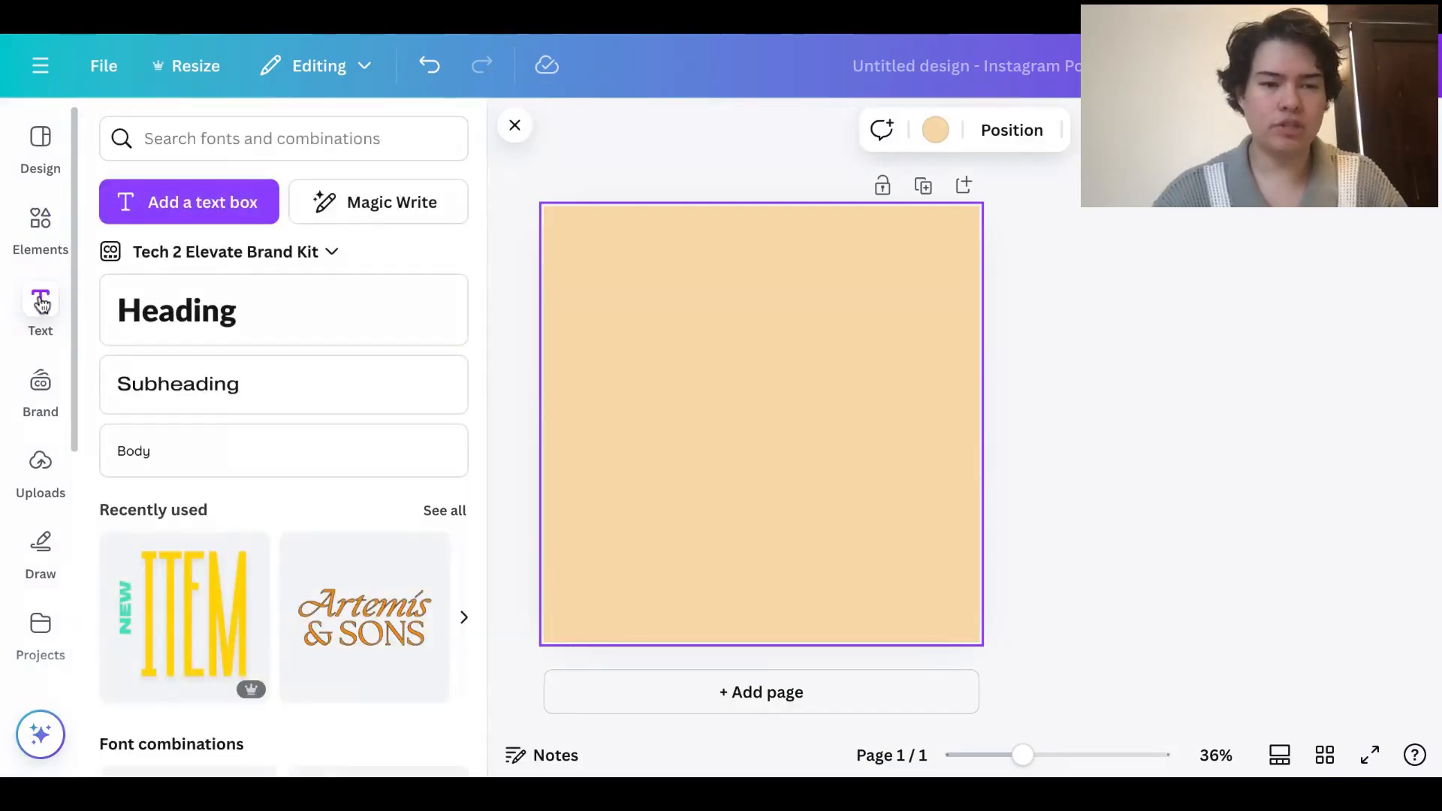
pyautogui.scroll(-8, 295, 560)
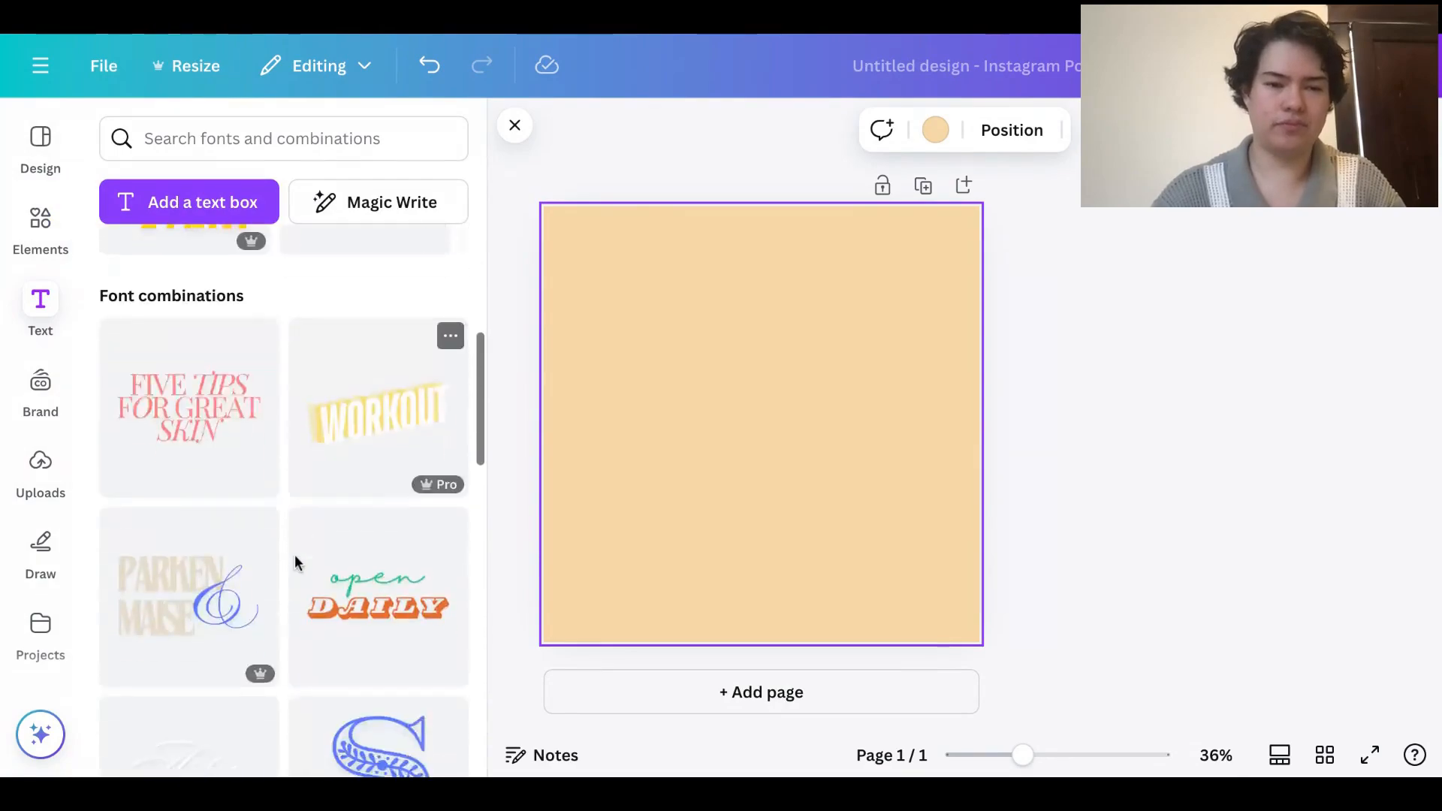
pyautogui.scroll(-5, 294, 554)
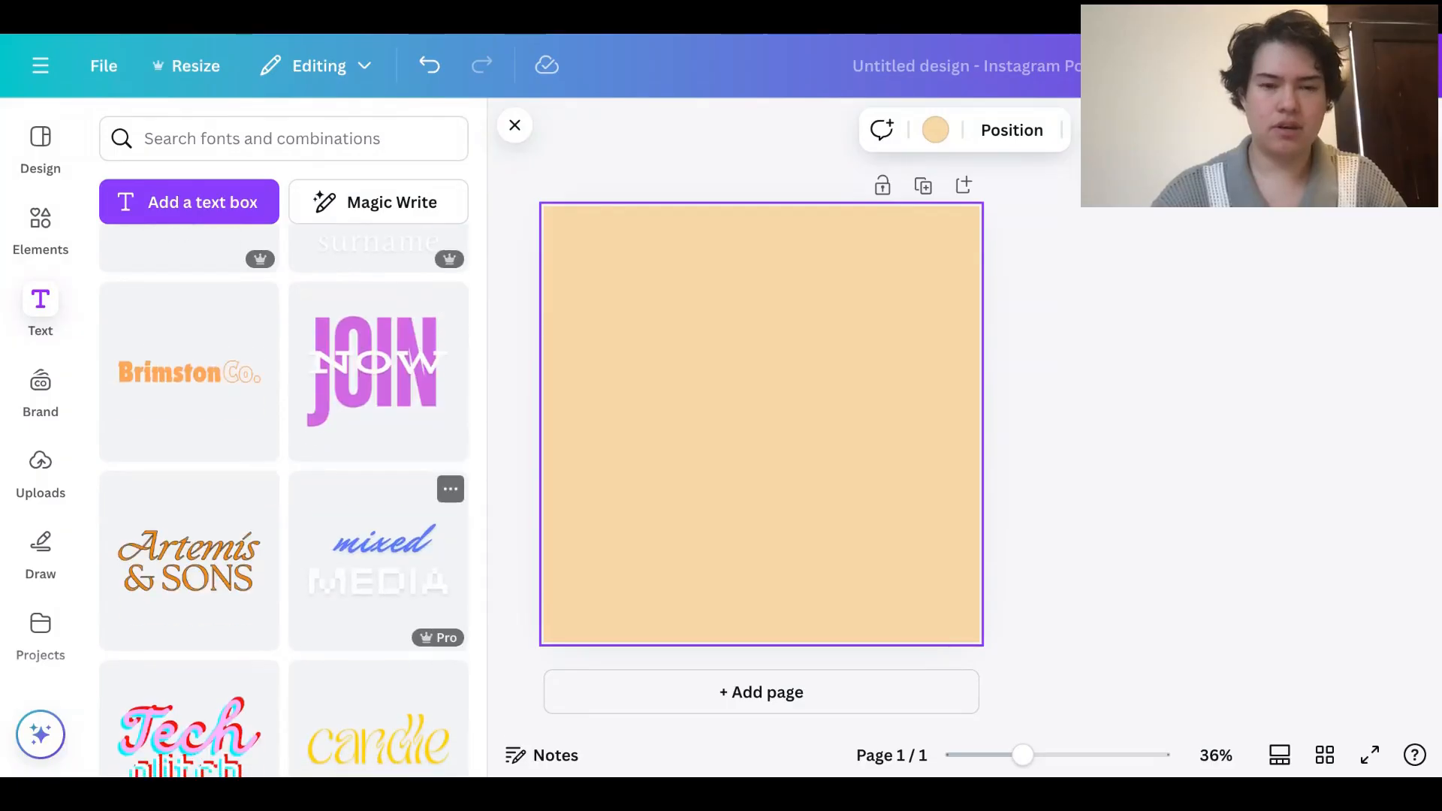
pyautogui.scroll(-3, 376, 525)
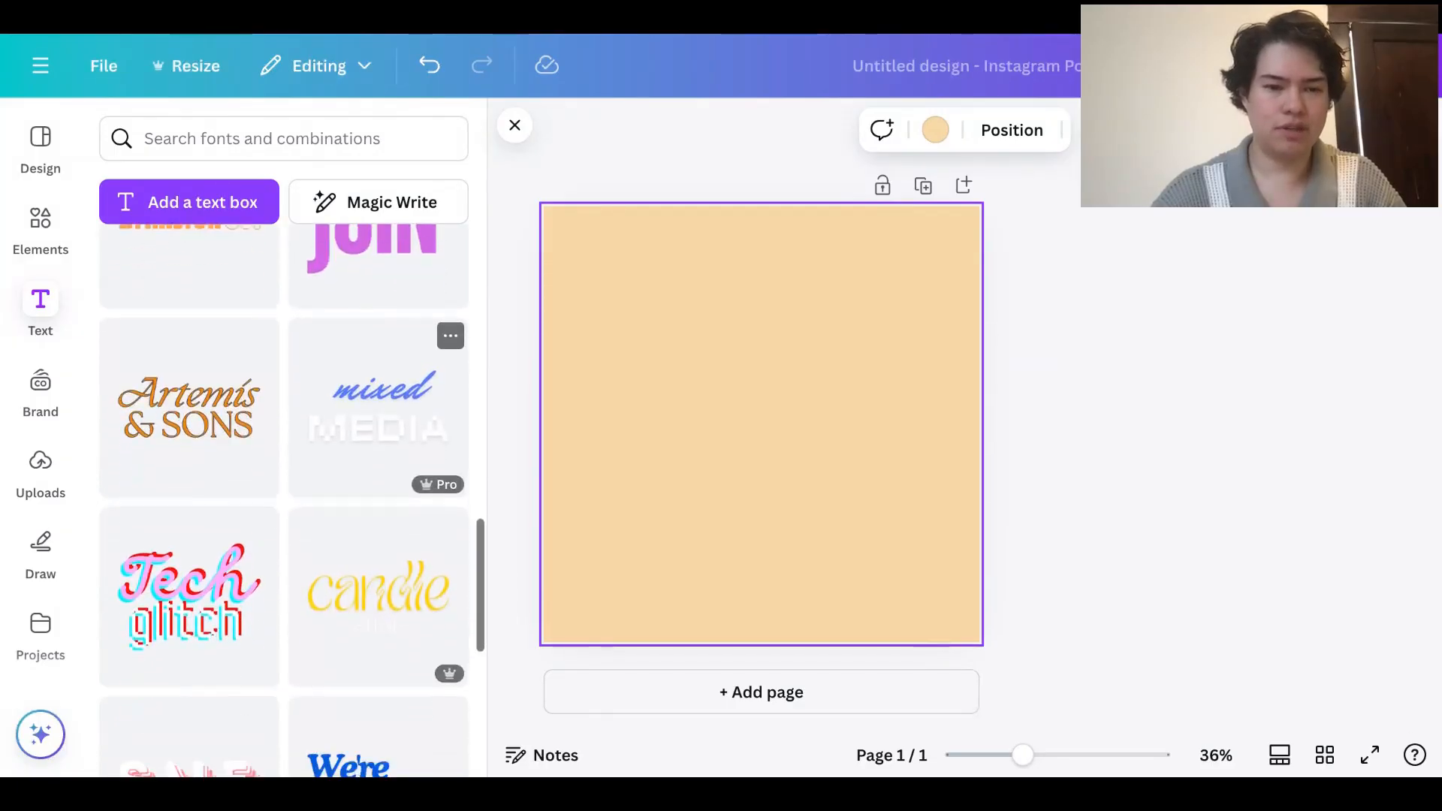
pyautogui.scroll(-3, 392, 518)
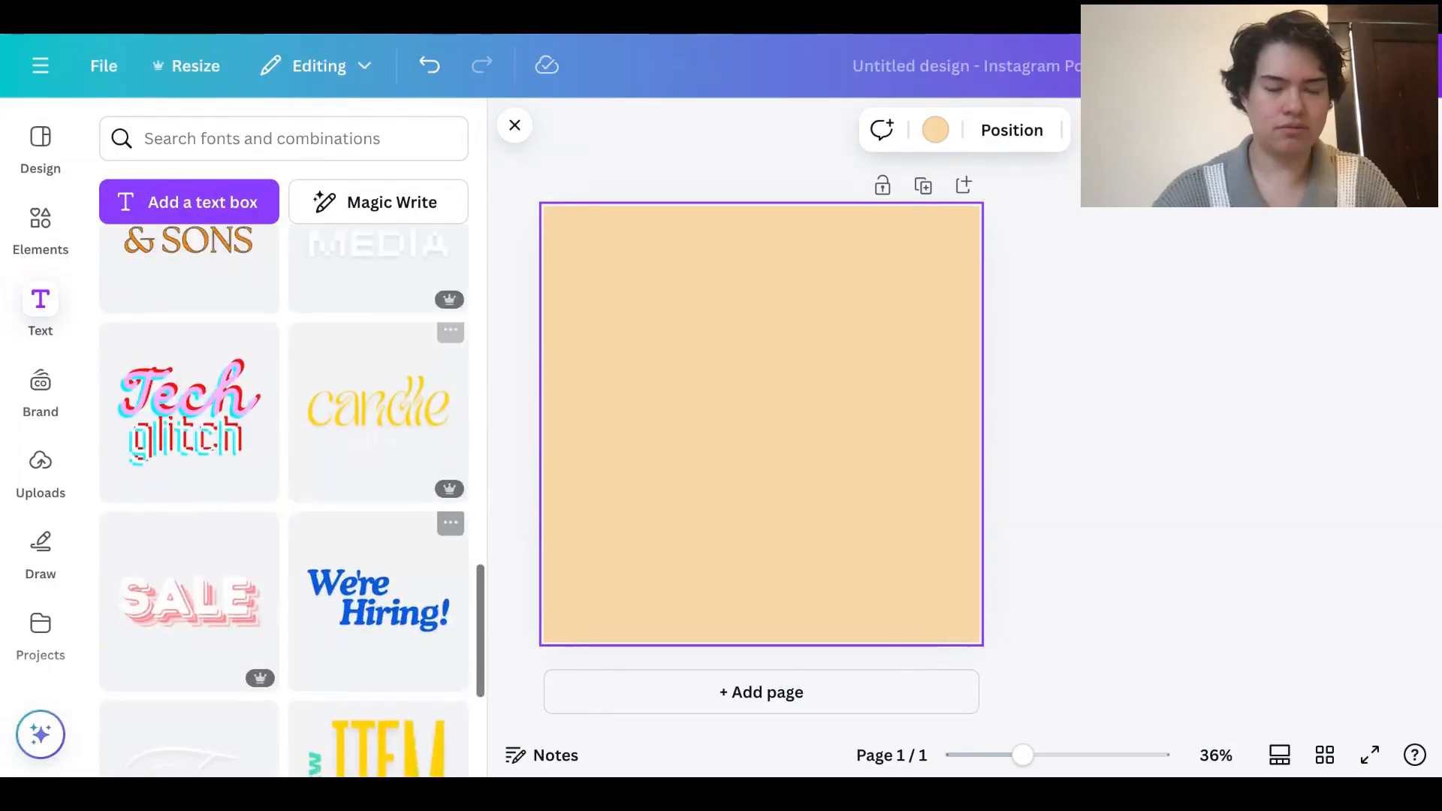
pyautogui.click(392, 516)
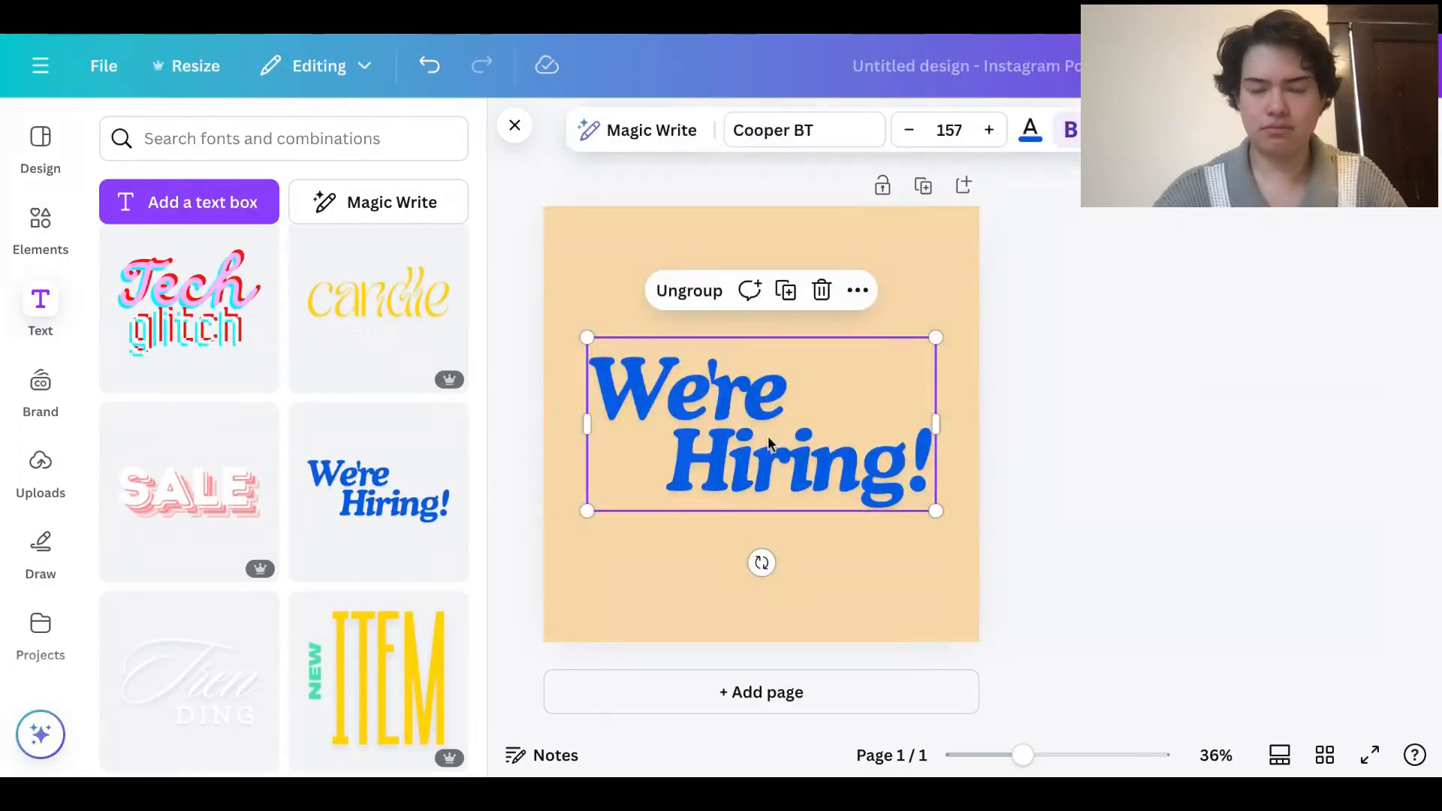
pyautogui.moveTo(786, 464); pyautogui.dragTo(759, 360)
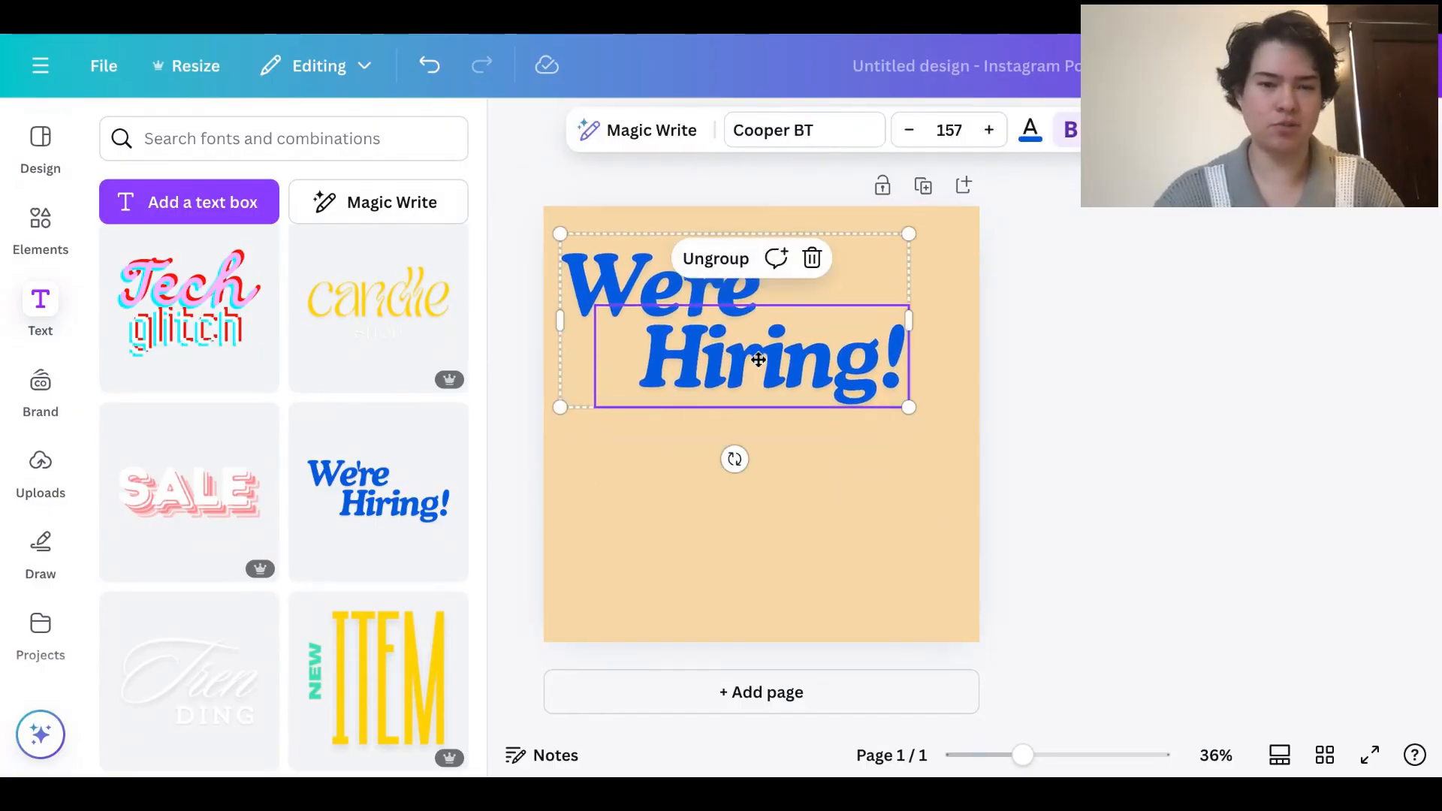
pyautogui.click(877, 522)
# Ungroup the "We're Hiring!" text and move "Hiring!" down, away from "We're"
pyautogui.scroll(-3, 242, 361)
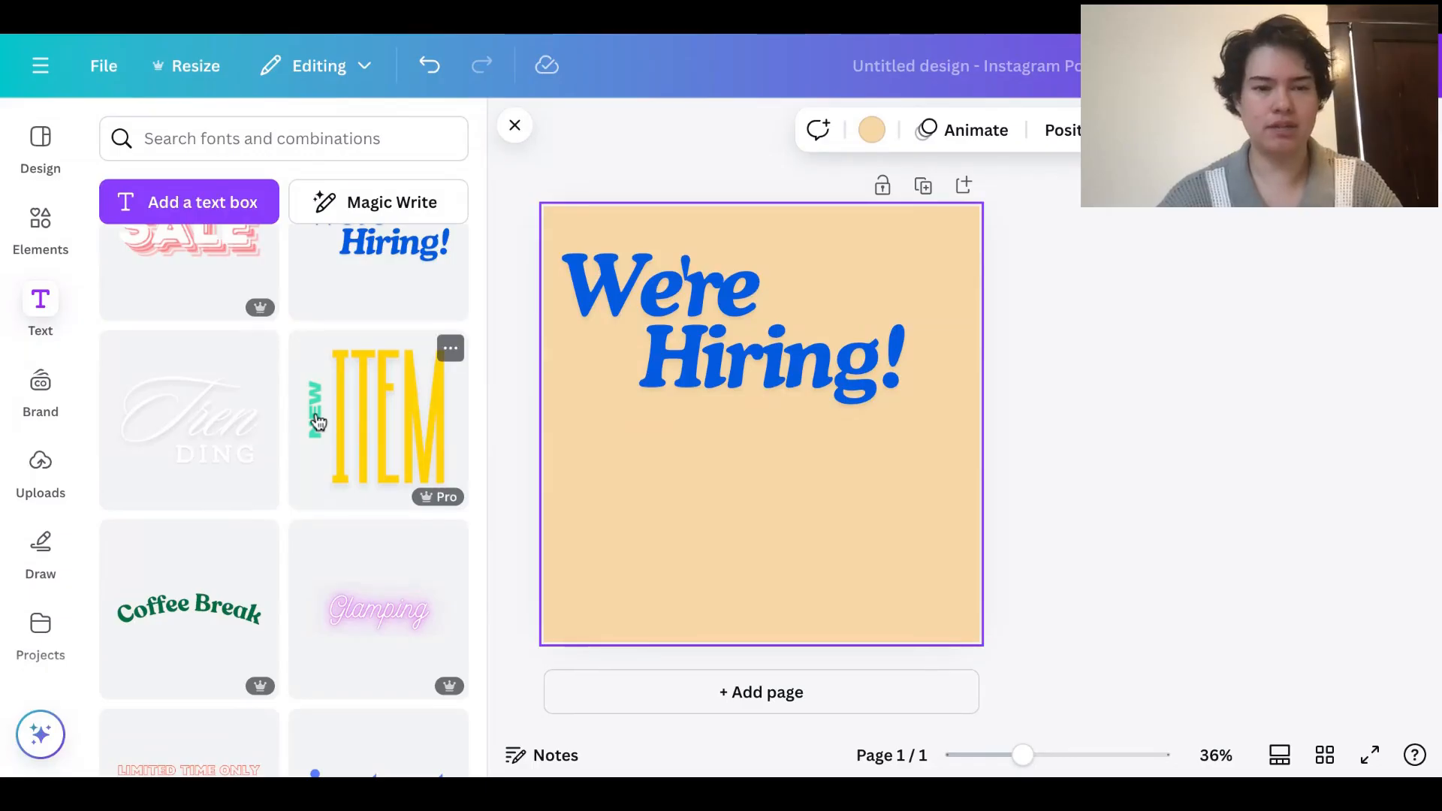
pyautogui.scroll(1, 384, 430)
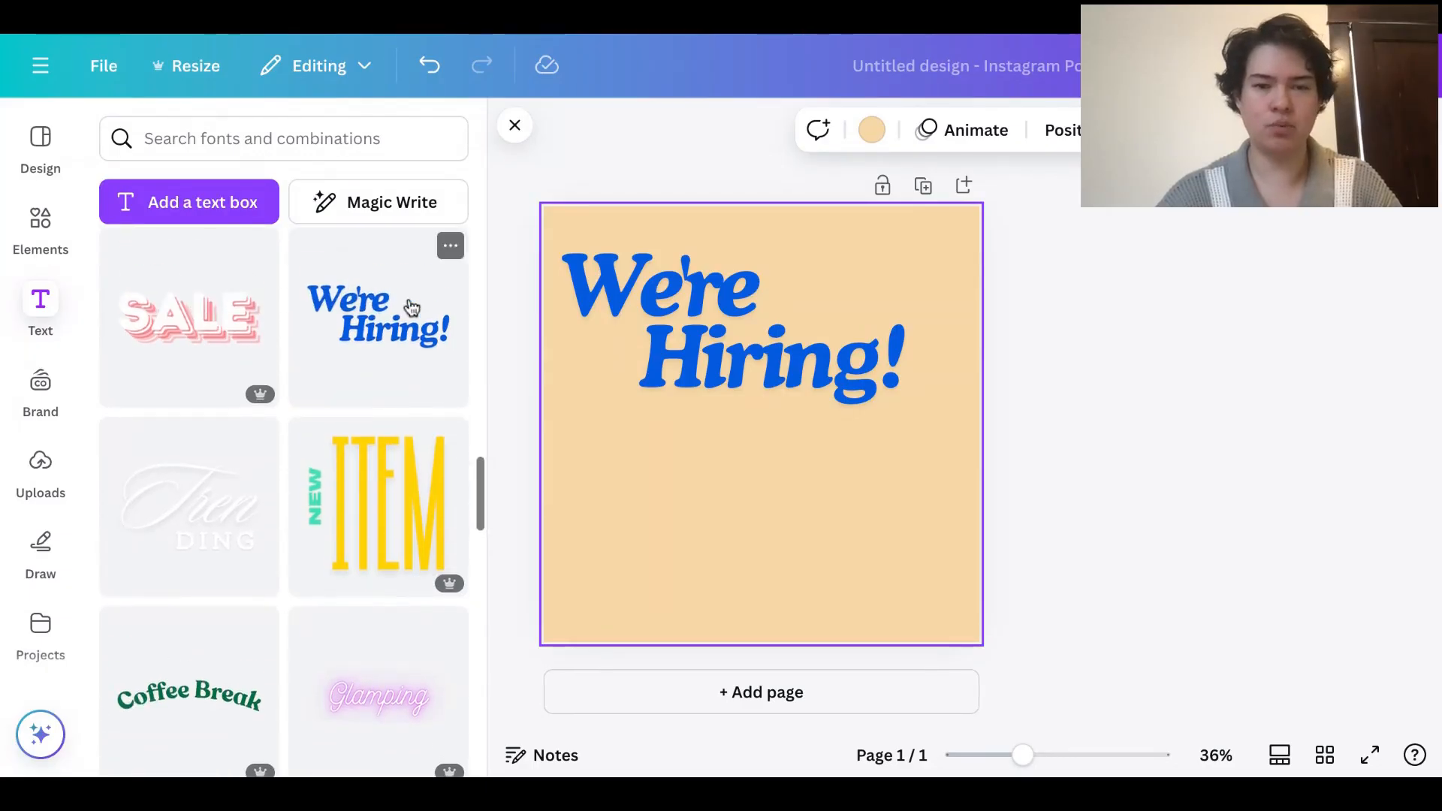
pyautogui.moveTo(692, 342)
pyautogui.mouseDown()
pyautogui.moveTo(675, 412)
pyautogui.moveTo(717, 332)
pyautogui.moveTo(701, 371)
pyautogui.moveTo(705, 352)
pyautogui.mouseUp()
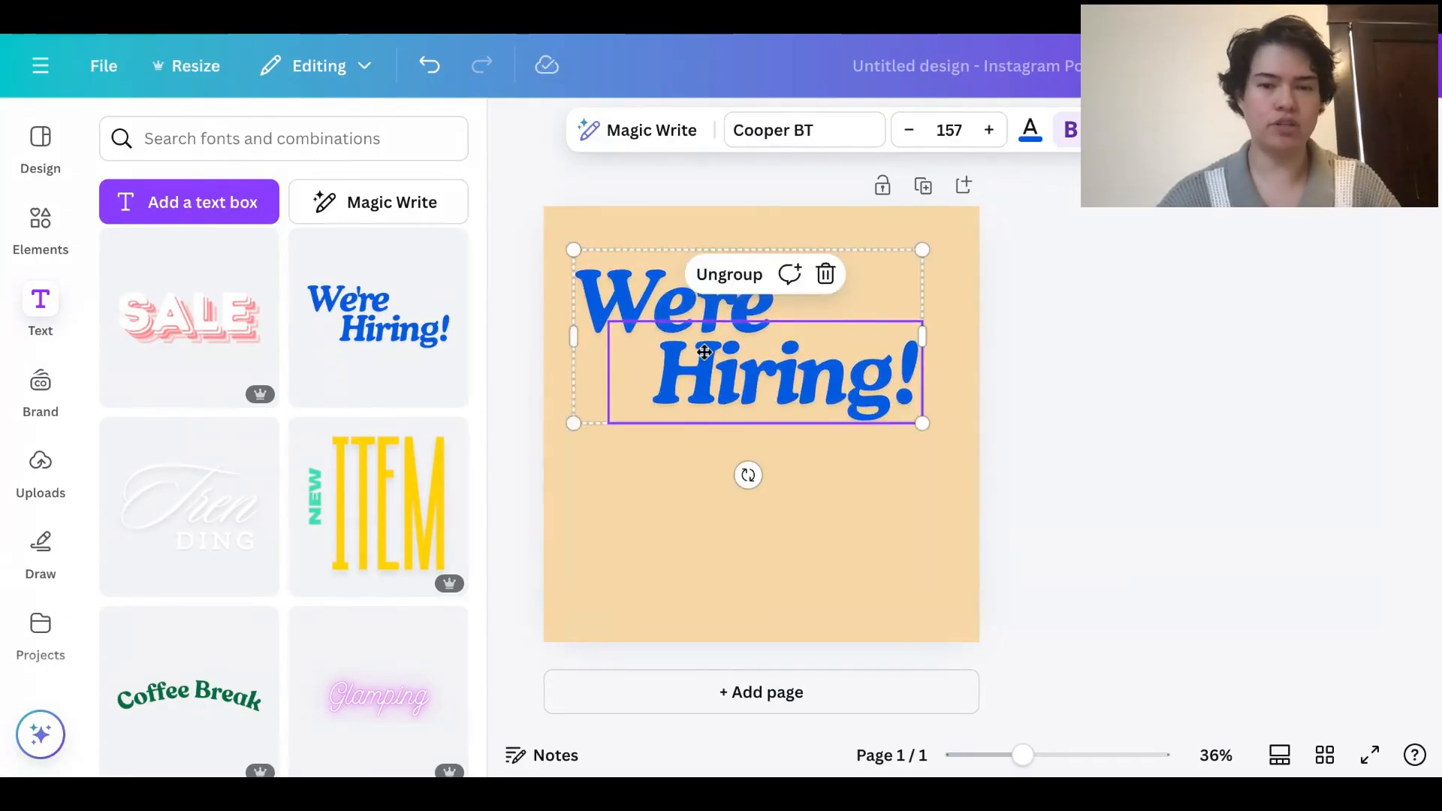
pyautogui.click(731, 274)
pyautogui.click(858, 559)
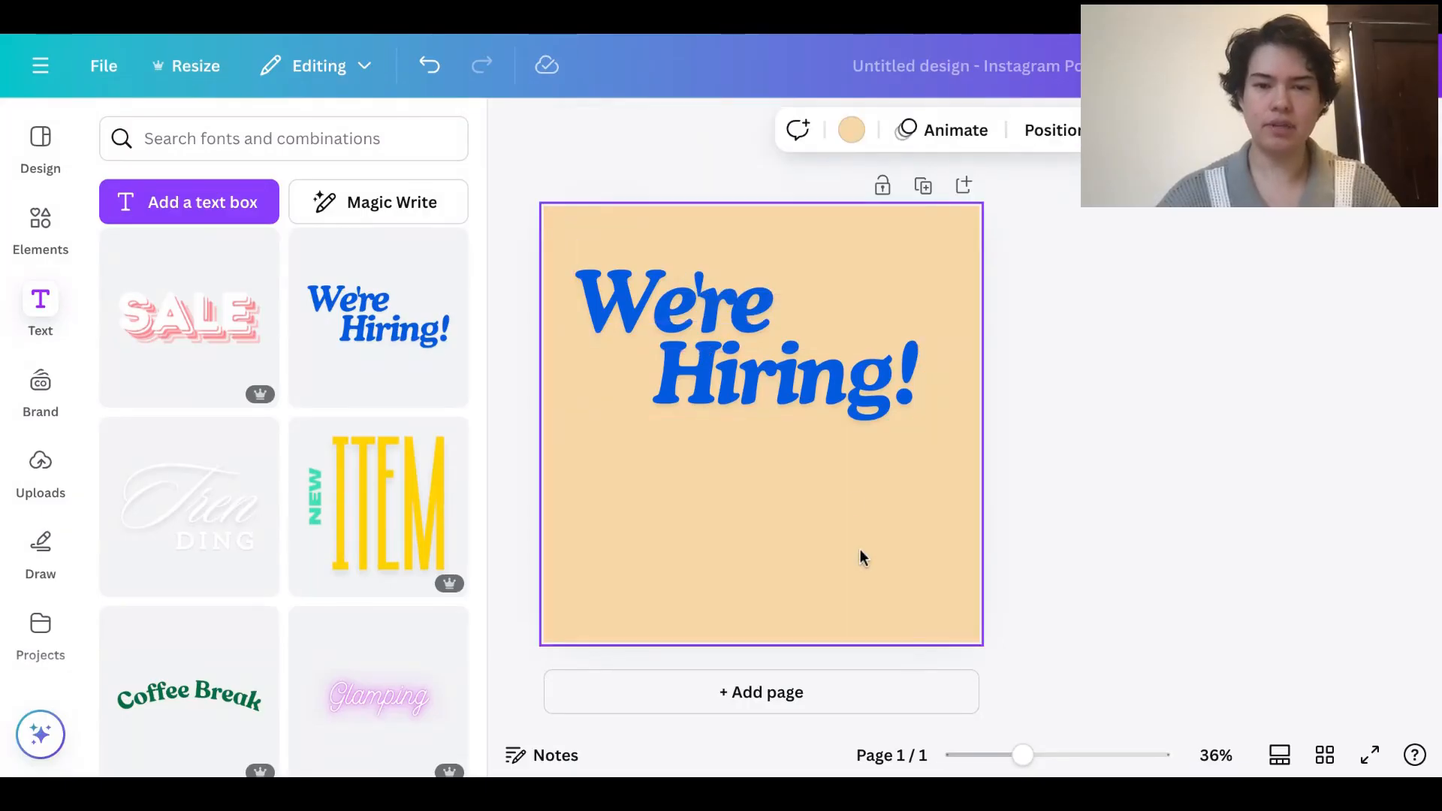
pyautogui.moveTo(850, 423); pyautogui.dragTo(844, 479)
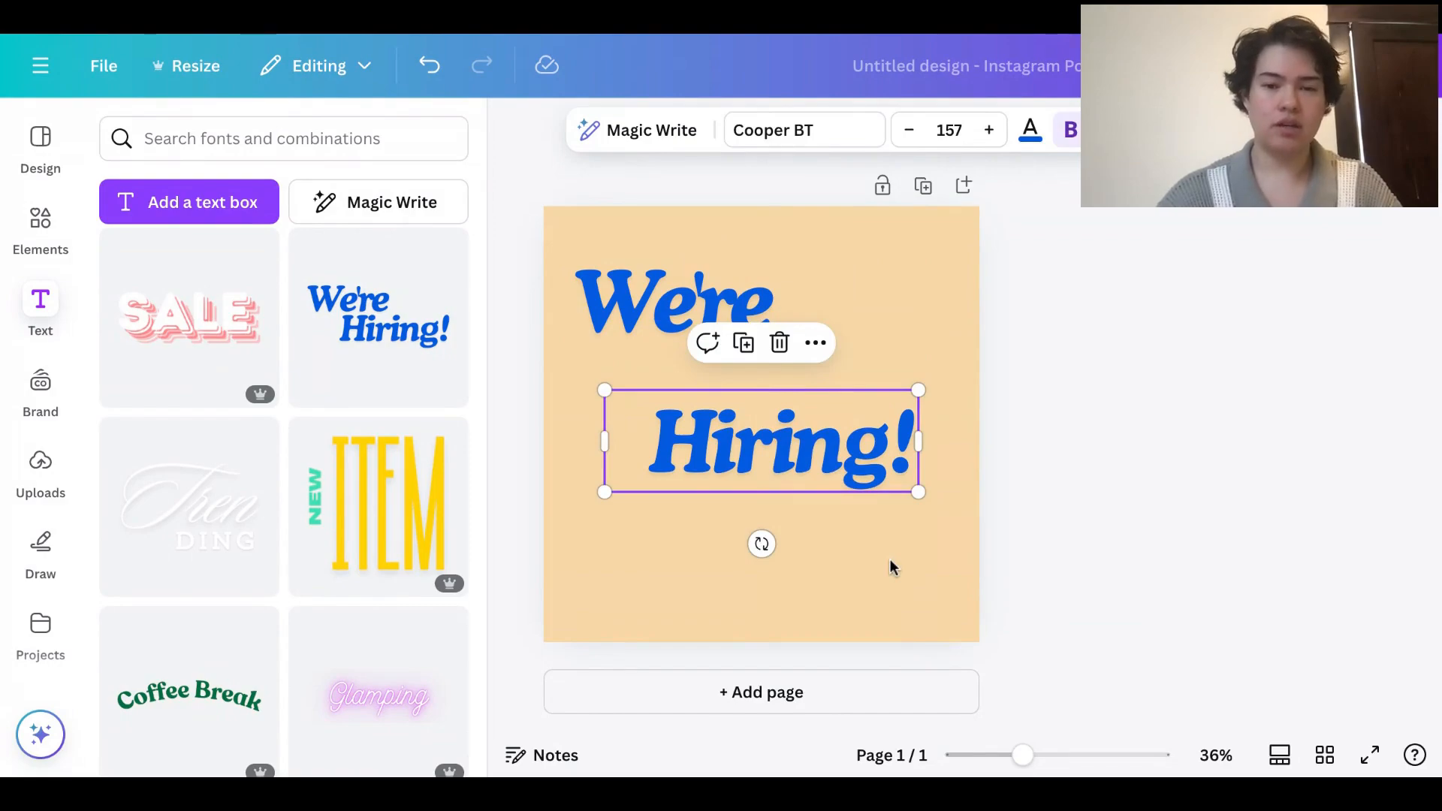
# Group "We're" and "Hiring!", move them around the page as one object, and ungroup them again
pyautogui.moveTo(915, 538); pyautogui.dragTo(656, 299)
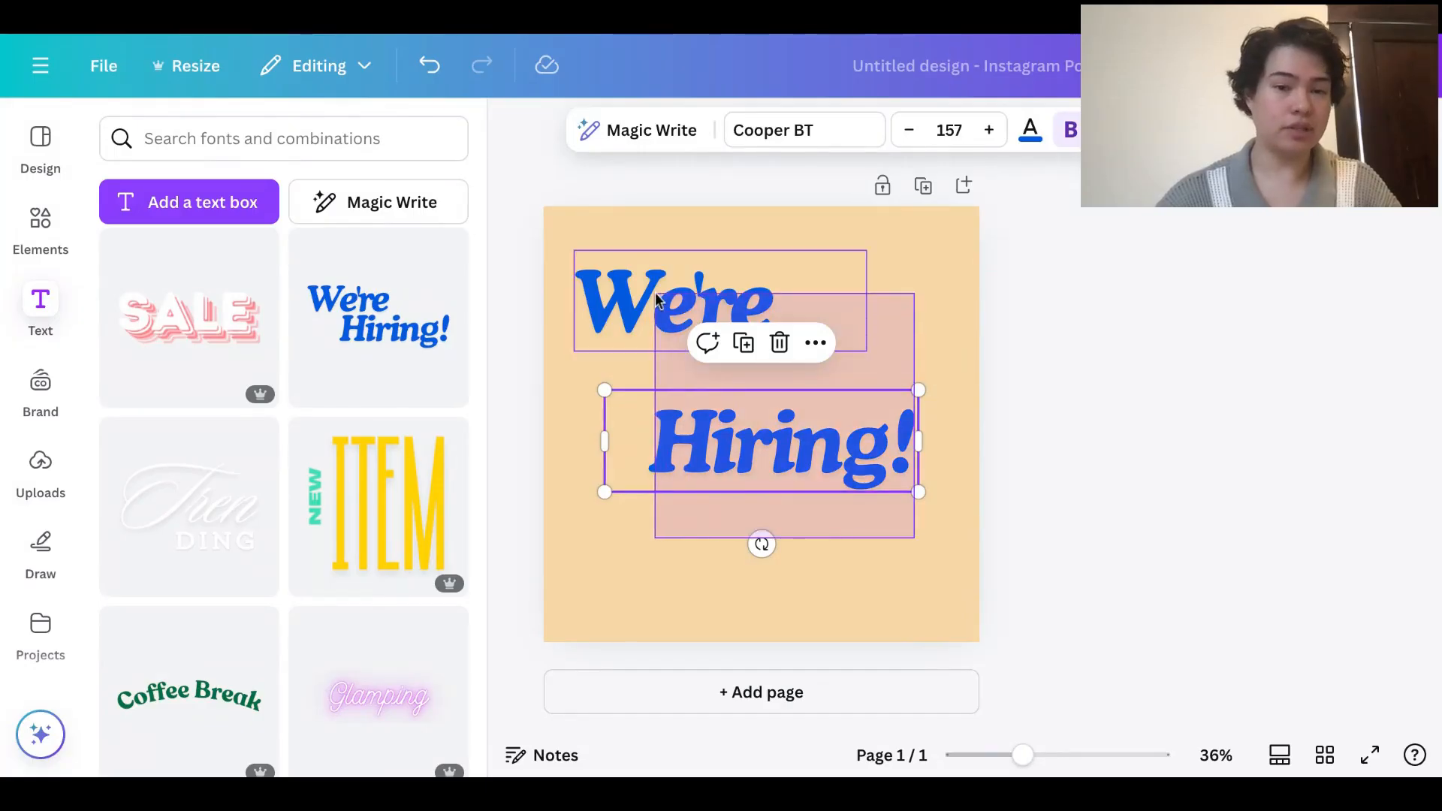
pyautogui.moveTo(655, 293); pyautogui.dragTo(655, 293)
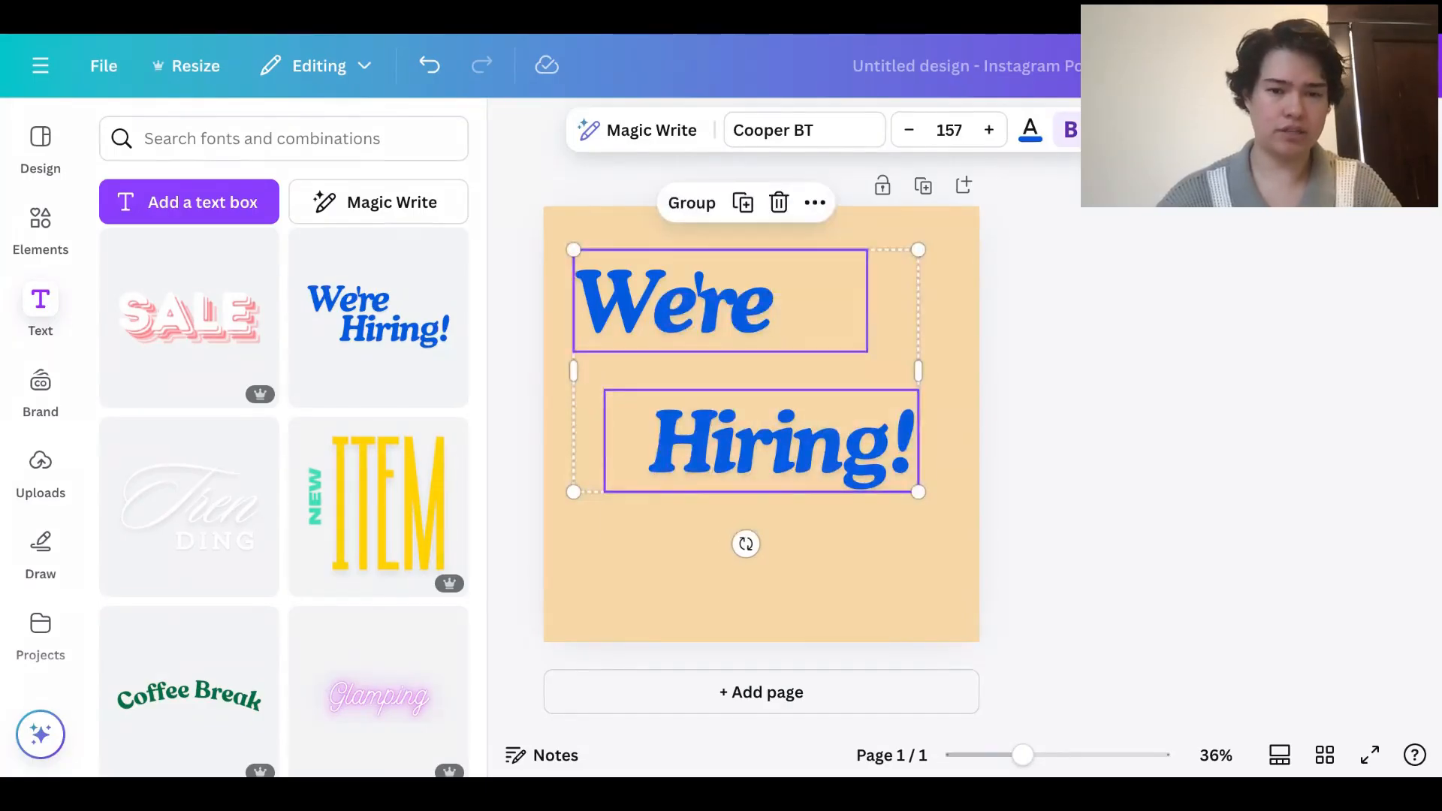
pyautogui.click(689, 215)
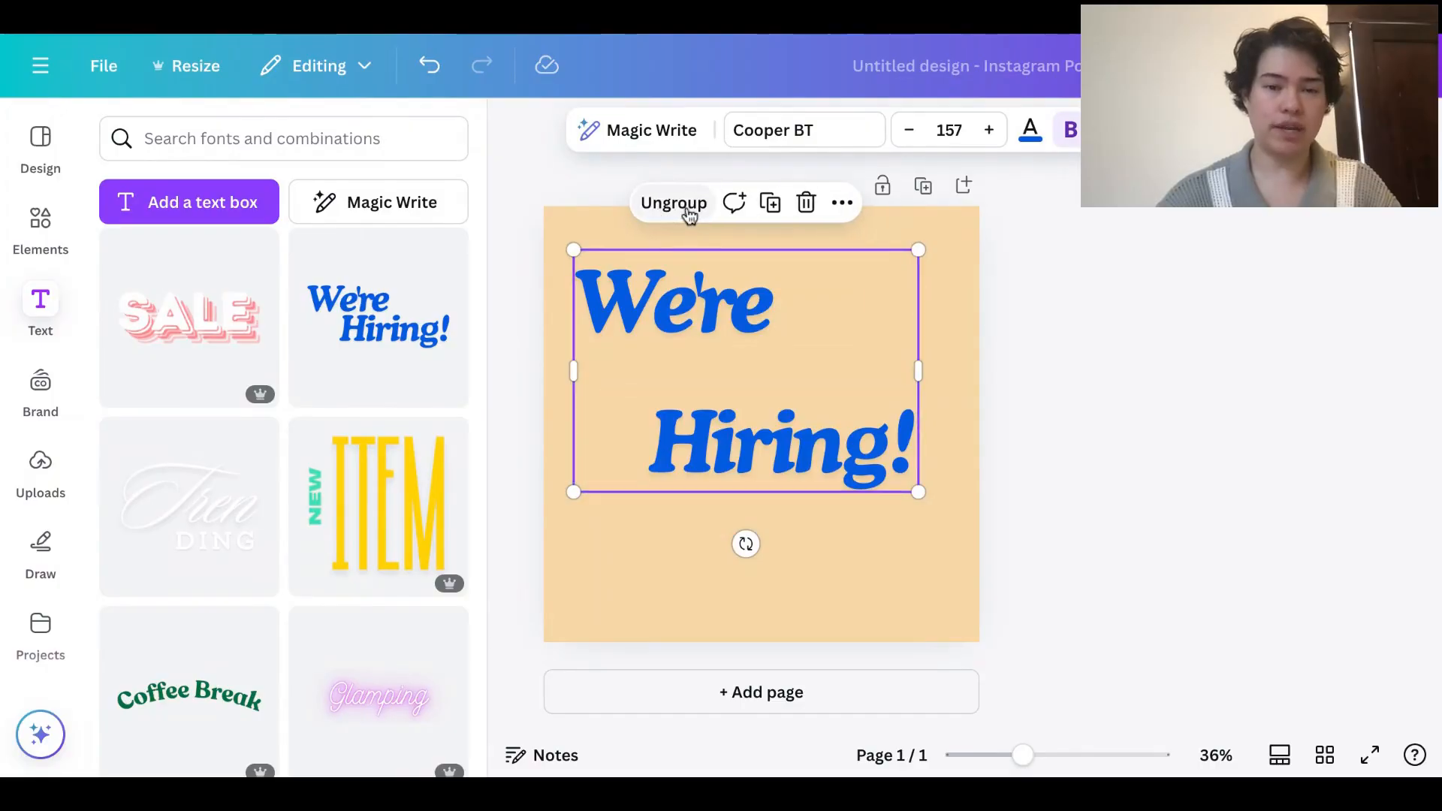
pyautogui.moveTo(788, 336); pyautogui.dragTo(856, 277)
pyautogui.moveTo(763, 444); pyautogui.dragTo(811, 353)
pyautogui.click(698, 225)
pyautogui.moveTo(711, 315); pyautogui.dragTo(699, 297)
pyautogui.click(939, 548)
# Replace the text "We're" with "Back to"
pyautogui.click(710, 304)
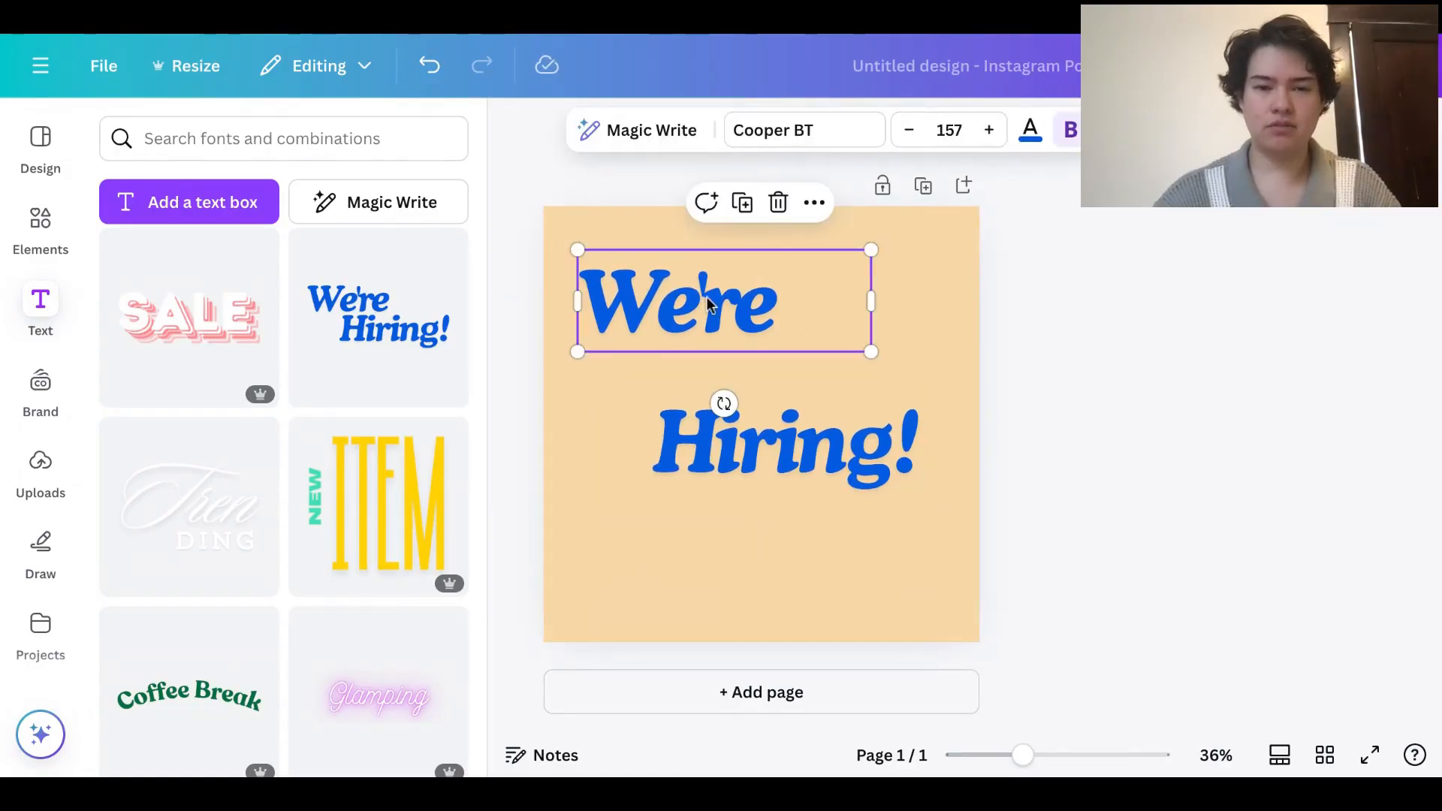
pyautogui.doubleClick(709, 301)
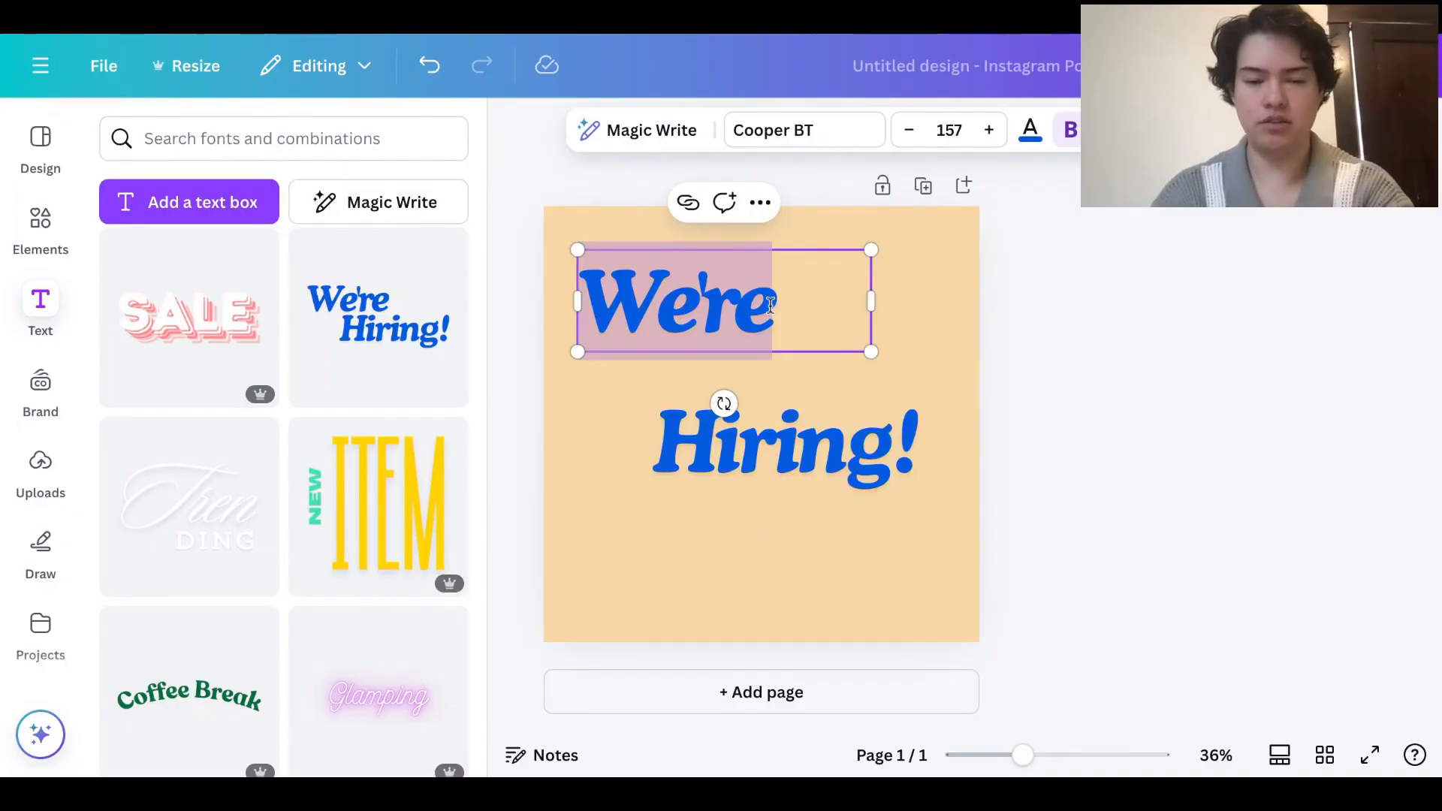
pyautogui.write('Back to')
# Replace the text "Hiring!" with "School!"
pyautogui.click(771, 439)
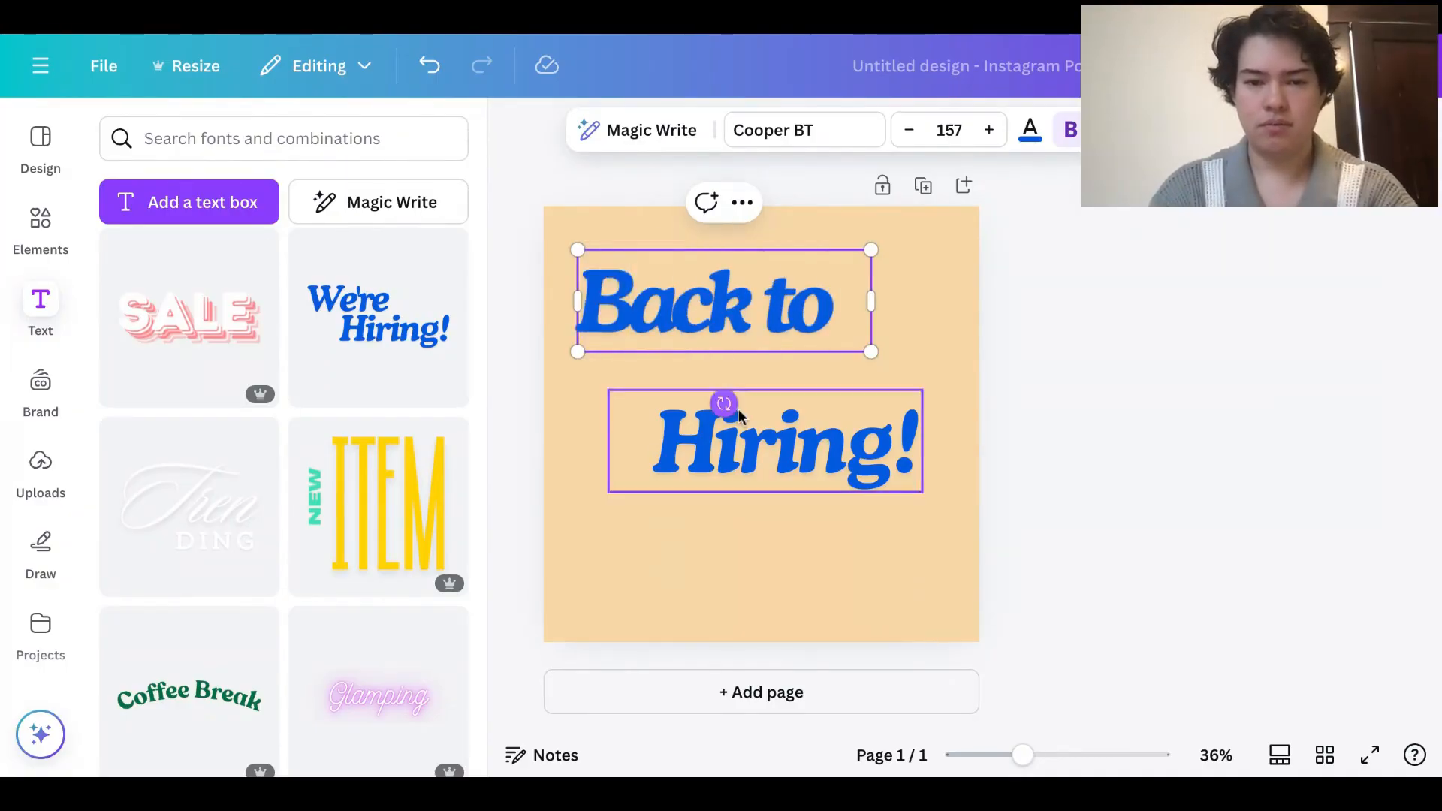
pyautogui.doubleClick(771, 439)
pyautogui.click(772, 439)
pyautogui.moveTo(661, 439); pyautogui.dragTo(889, 450)
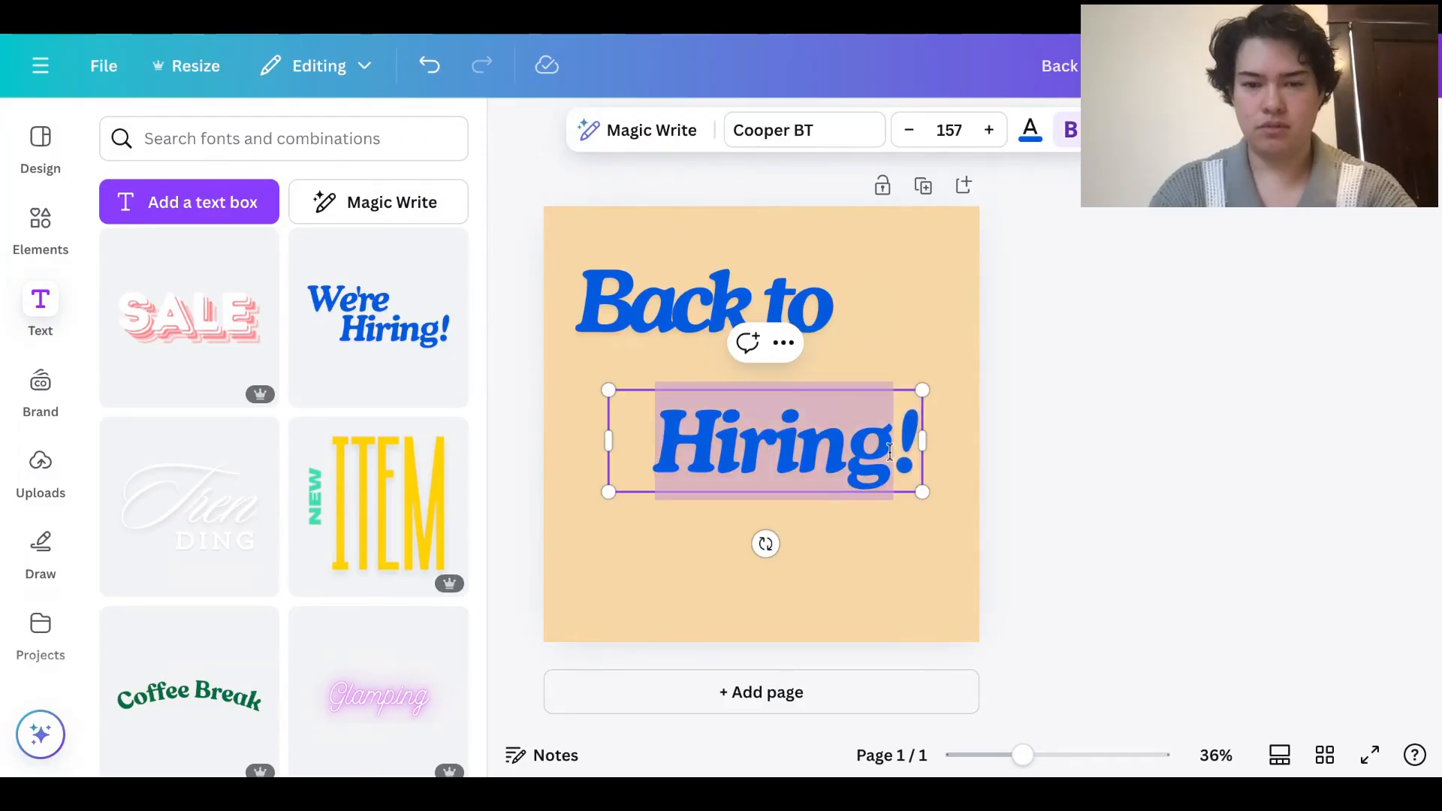
pyautogui.write('School!')
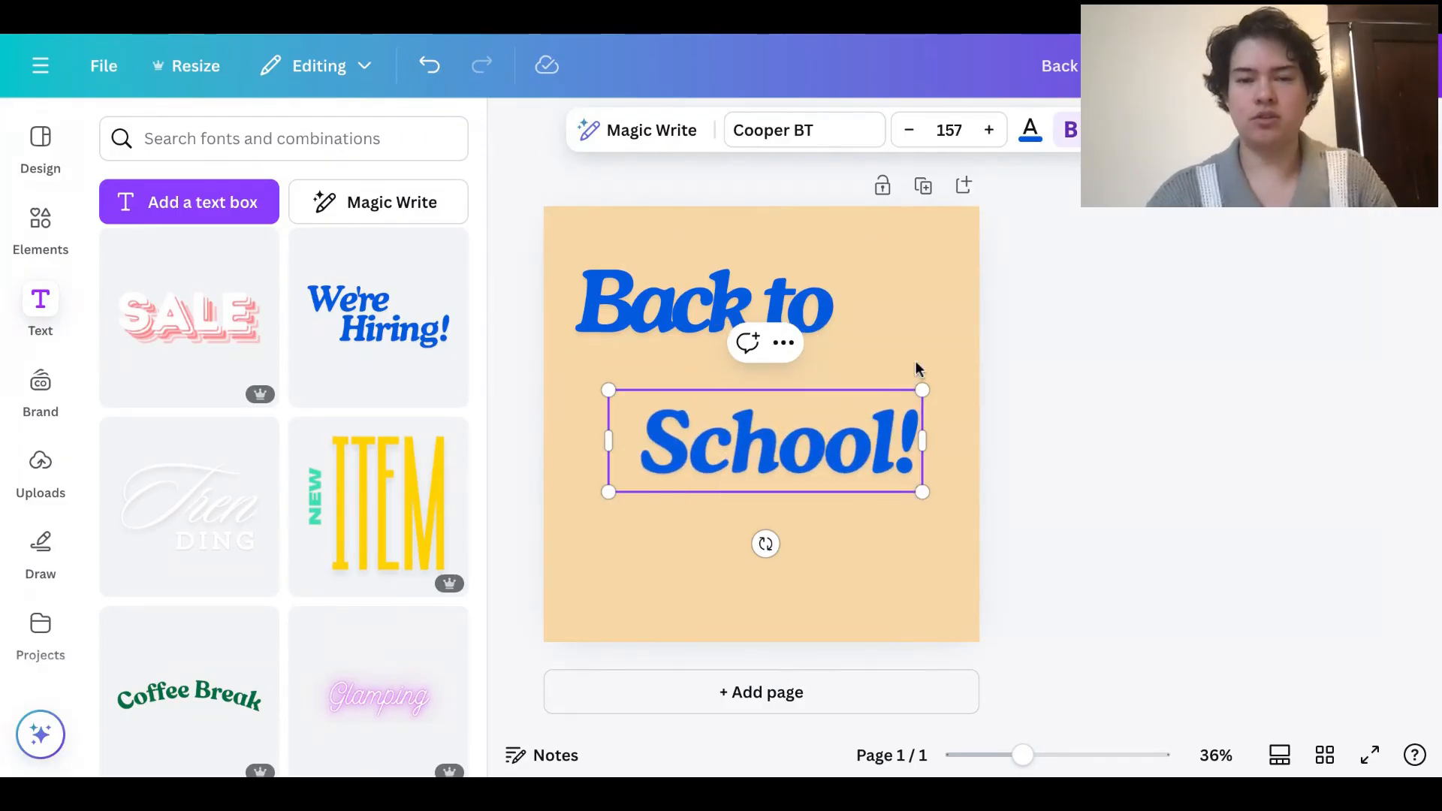
pyautogui.click(916, 370)
# Move "School!" up just beneath "Back to", offset to the right, and group both lines centred across the page
pyautogui.moveTo(815, 462); pyautogui.dragTo(862, 399)
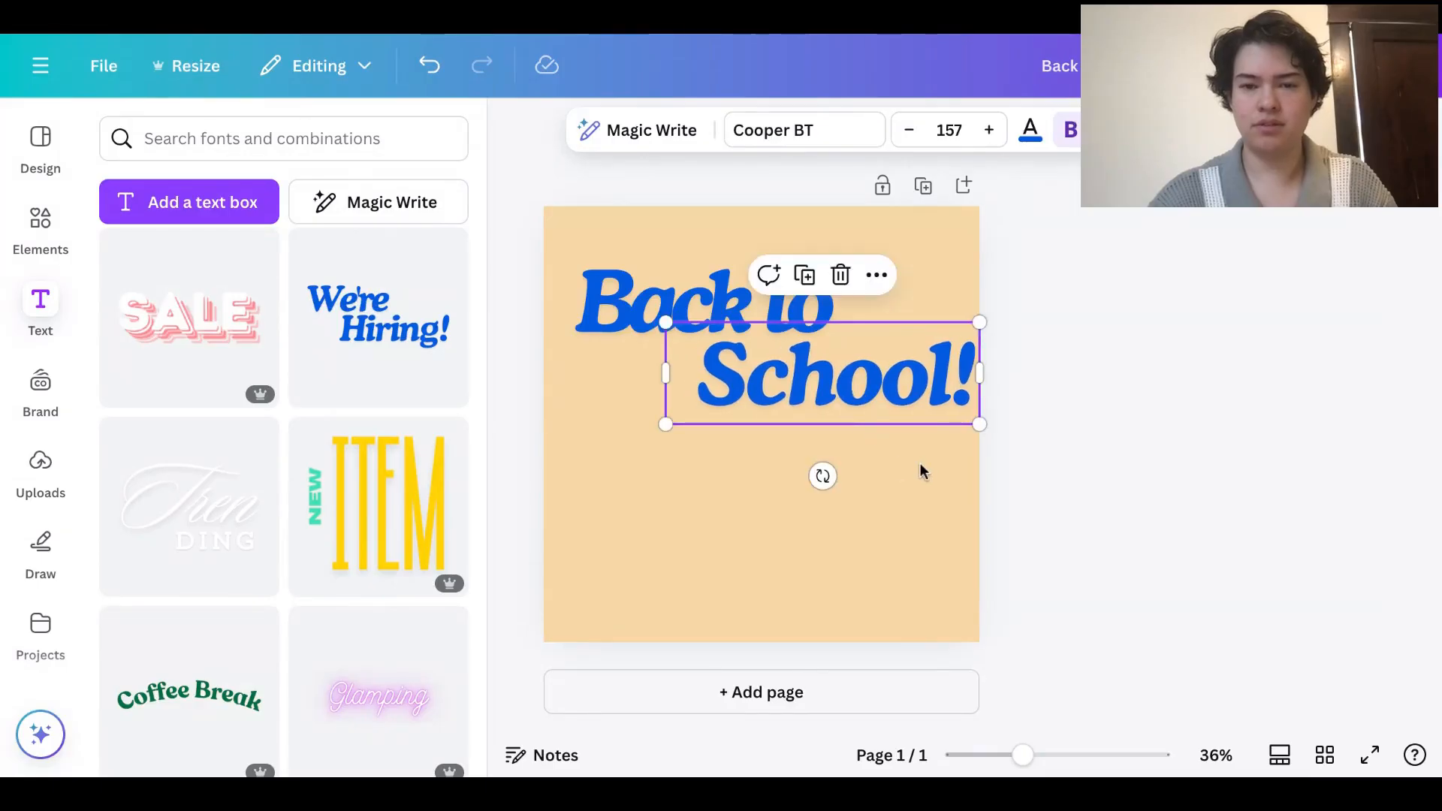
pyautogui.click(922, 466)
pyautogui.moveTo(924, 463); pyautogui.dragTo(666, 315)
pyautogui.click(723, 203)
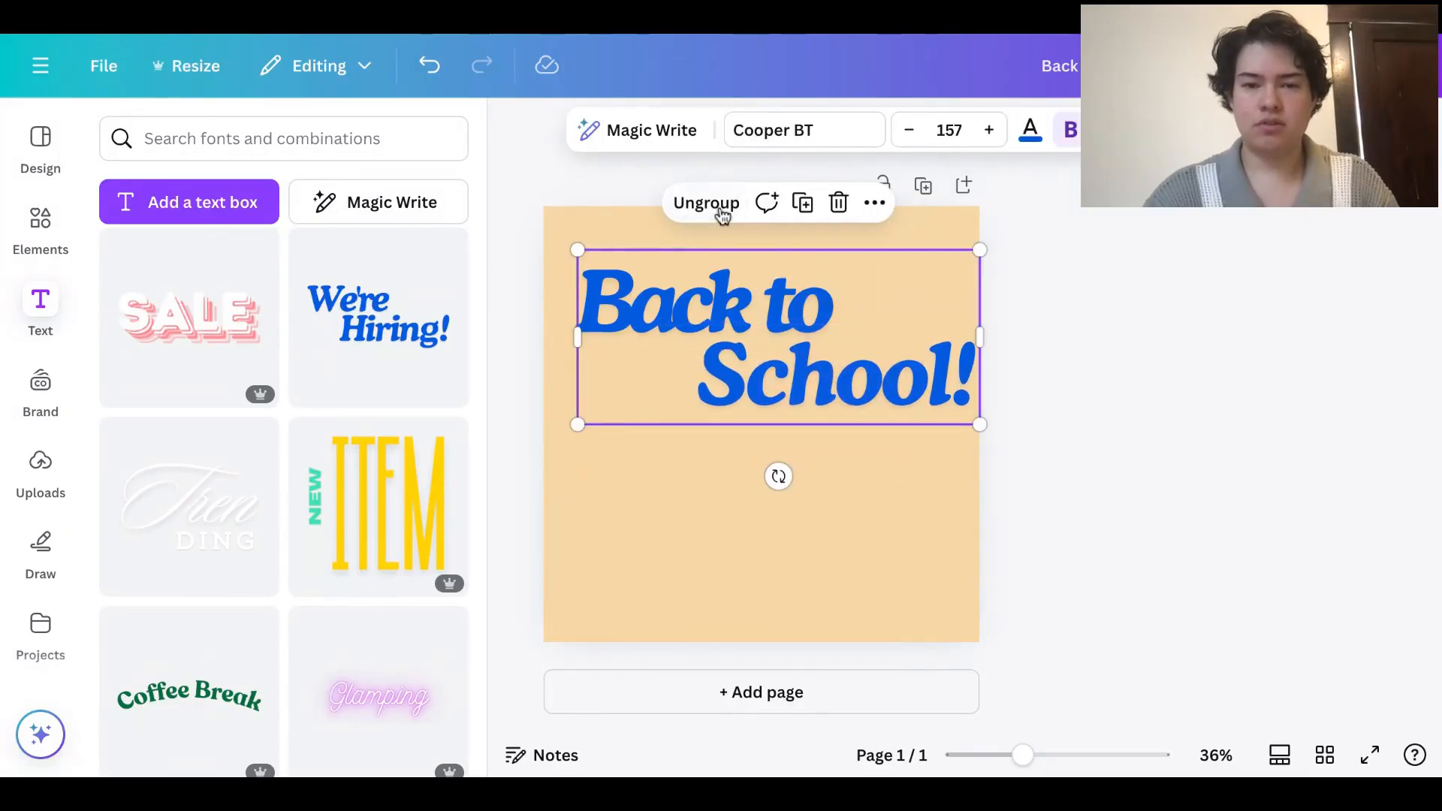
pyautogui.moveTo(782, 338)
pyautogui.mouseDown()
pyautogui.moveTo(764, 333)
pyautogui.moveTo(792, 344)
pyautogui.moveTo(777, 342)
pyautogui.mouseUp()
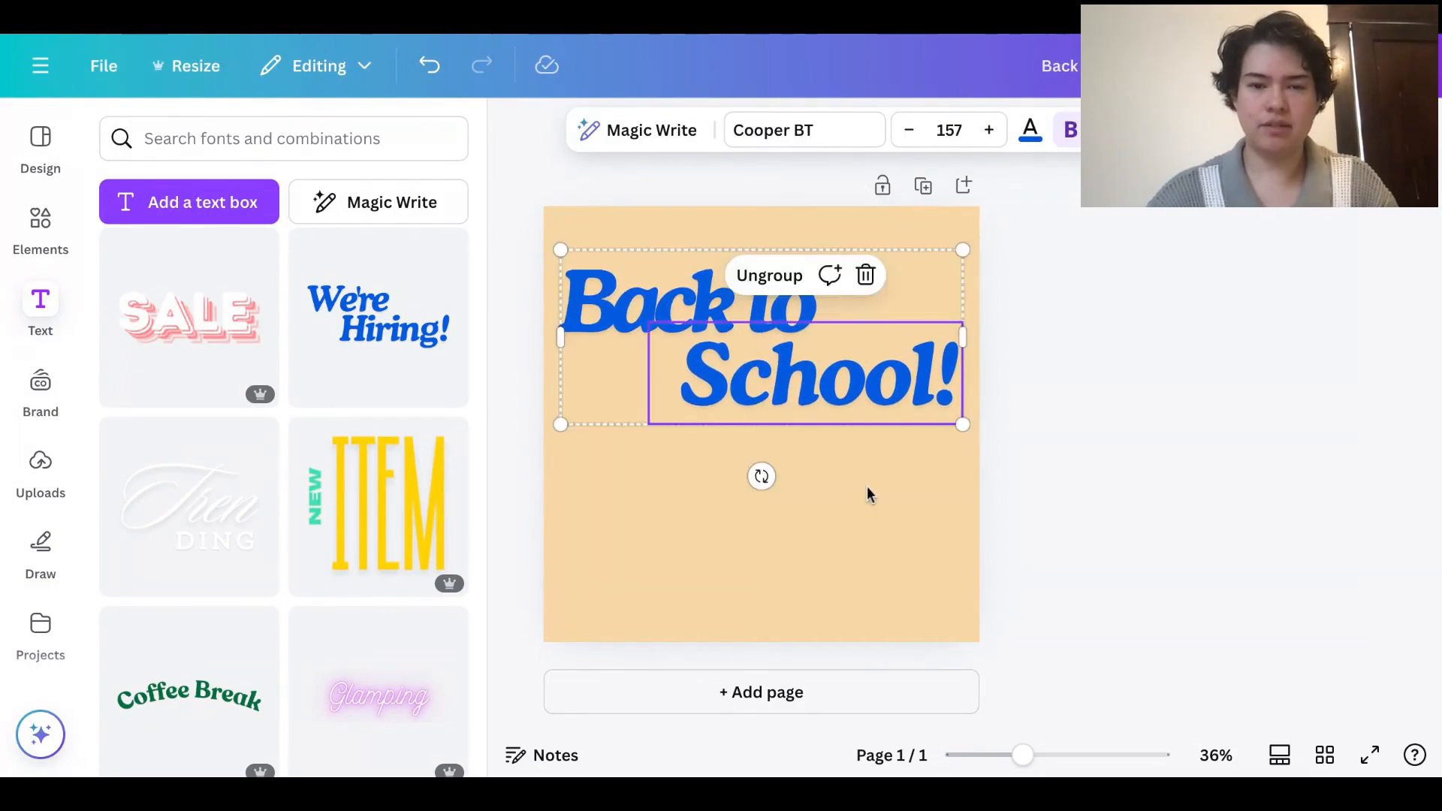
pyautogui.click(878, 504)
# Set the grouped "Back to School!" heading to the custom dark orange text colour #E04A00
pyautogui.click(798, 375)
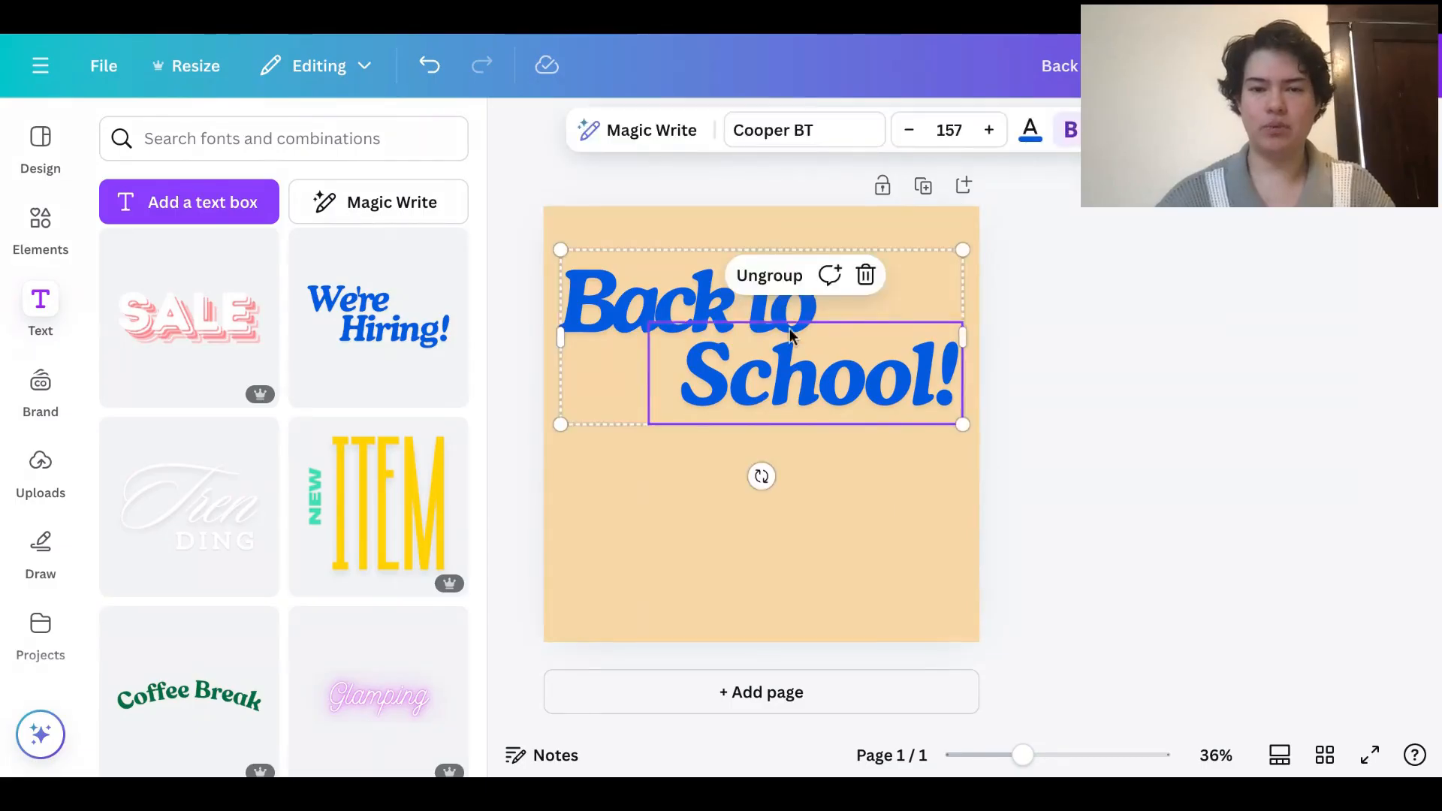
pyautogui.moveTo(624, 469); pyautogui.dragTo(724, 280)
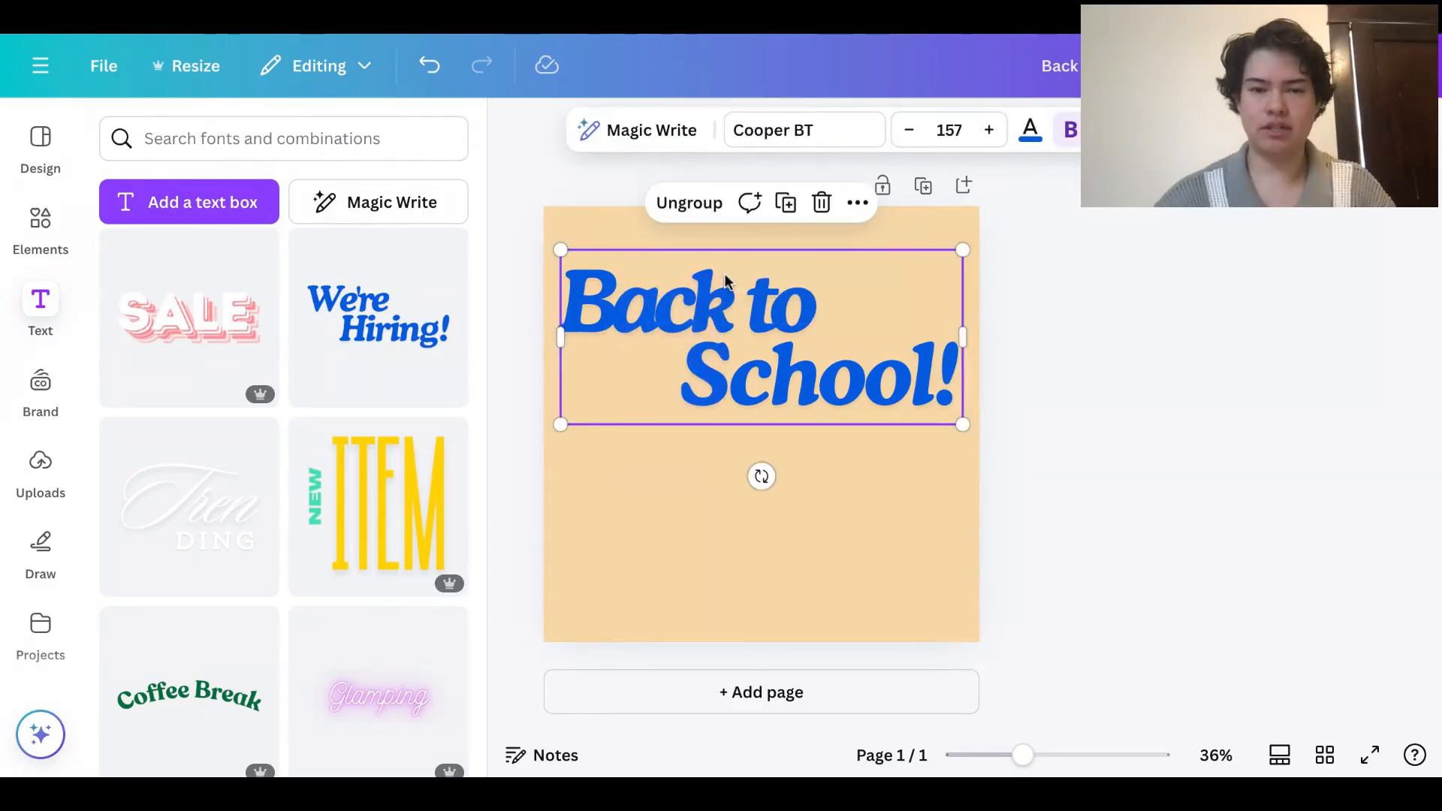
pyautogui.click(1027, 134)
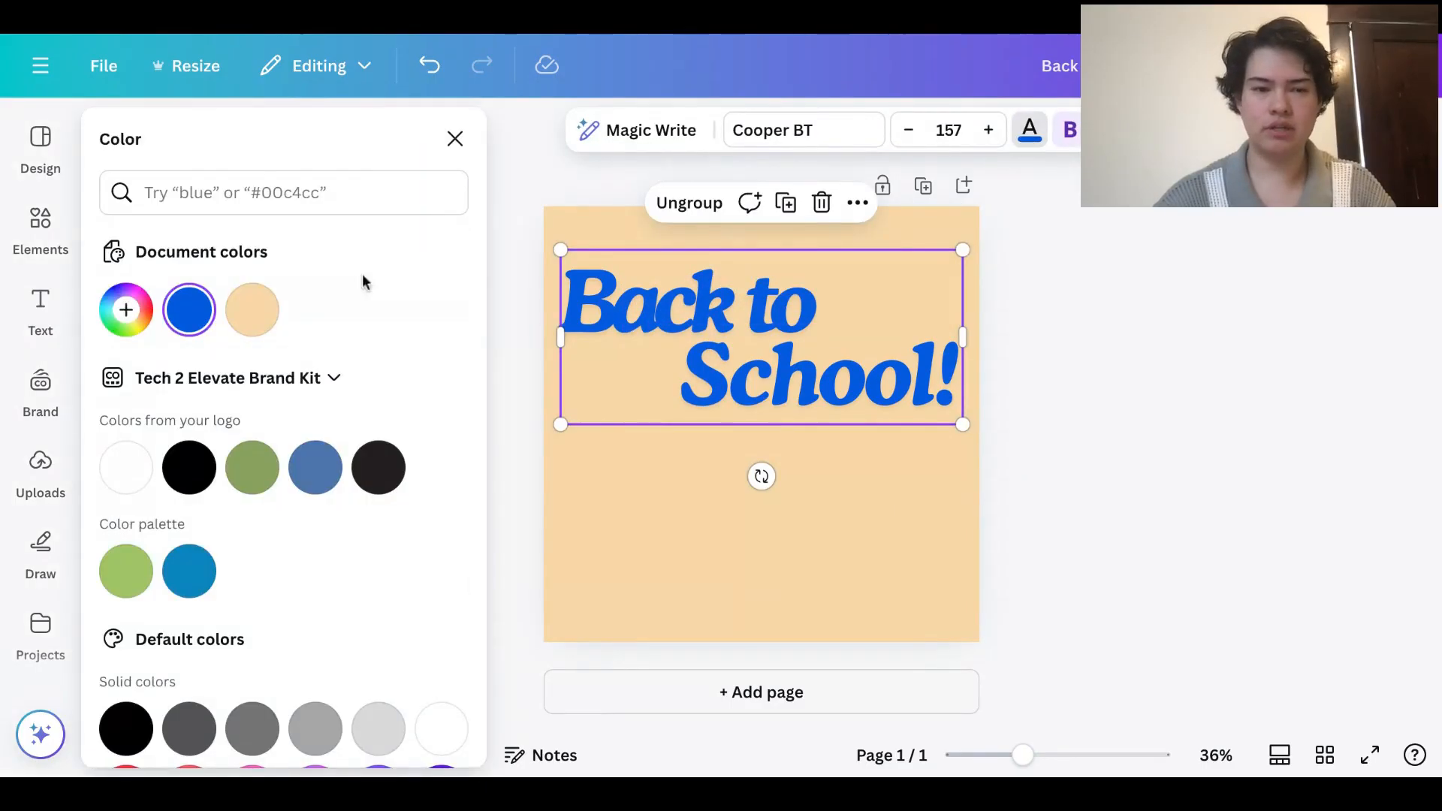
pyautogui.click(126, 309)
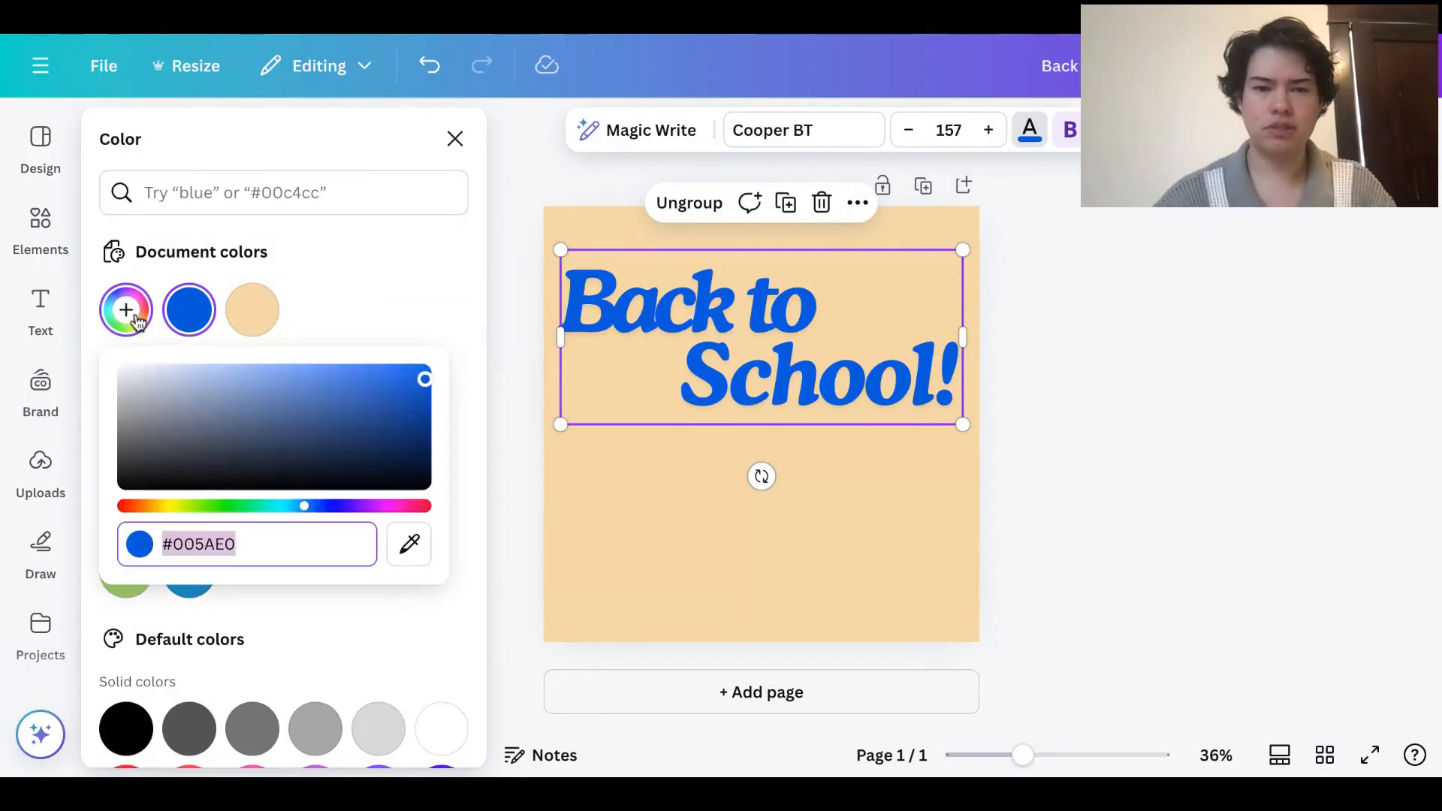
pyautogui.click(132, 509)
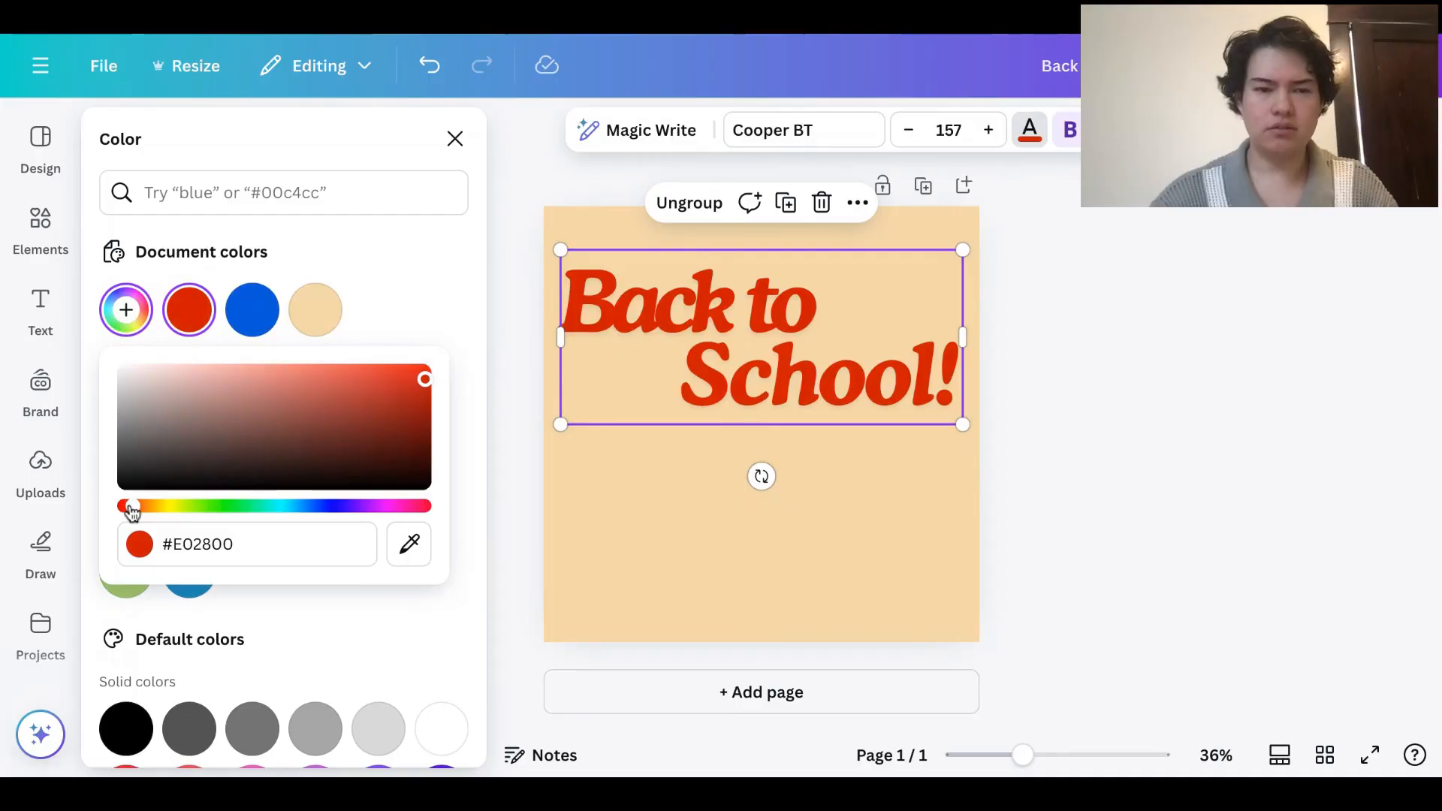
pyautogui.moveTo(136, 511); pyautogui.dragTo(143, 512)
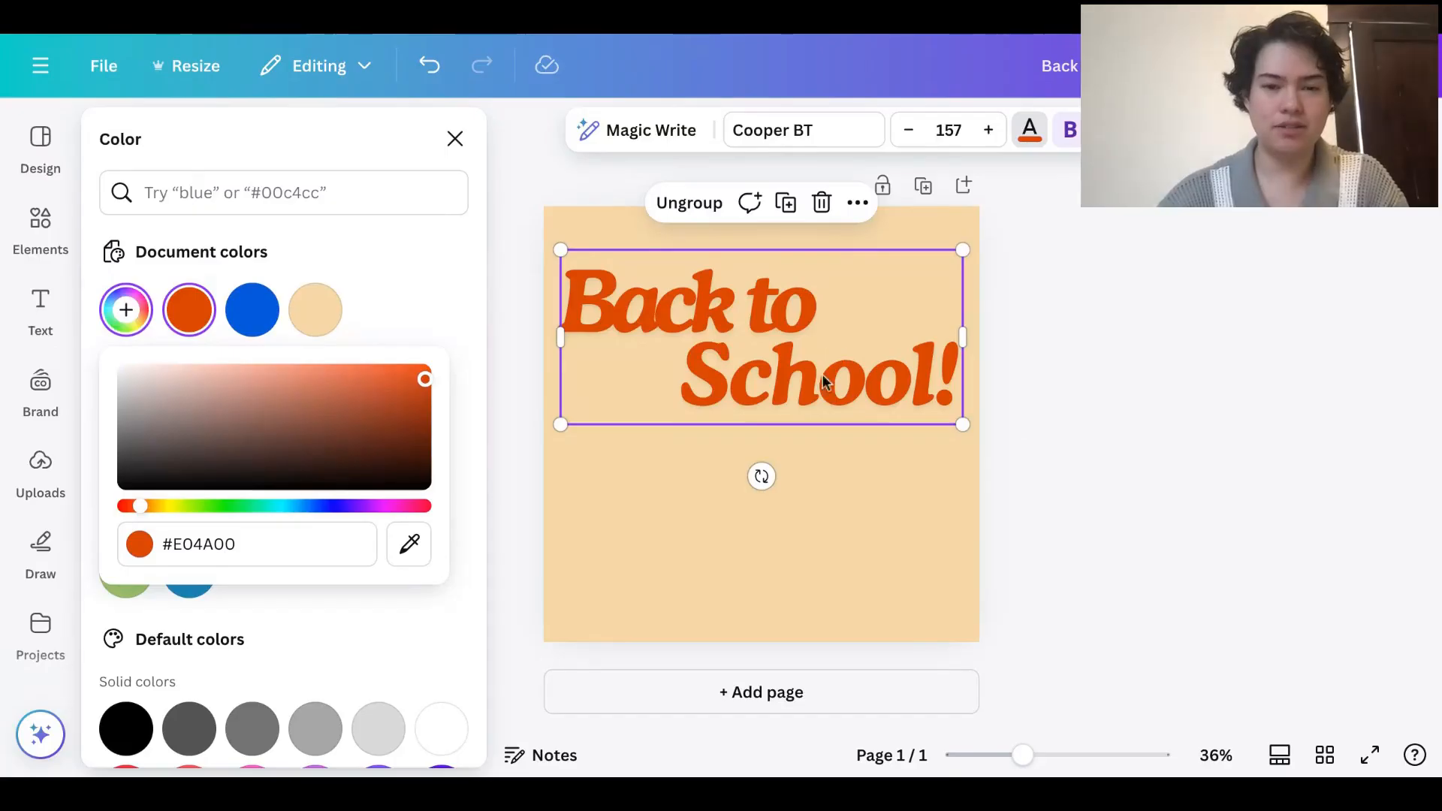
# Nudge the "Back to School!" heading slightly higher on the page, keeping it centred horizontally, and deselect it
pyautogui.moveTo(775, 344); pyautogui.dragTo(779, 328)
pyautogui.click(1124, 368)
pyautogui.click(1123, 367)
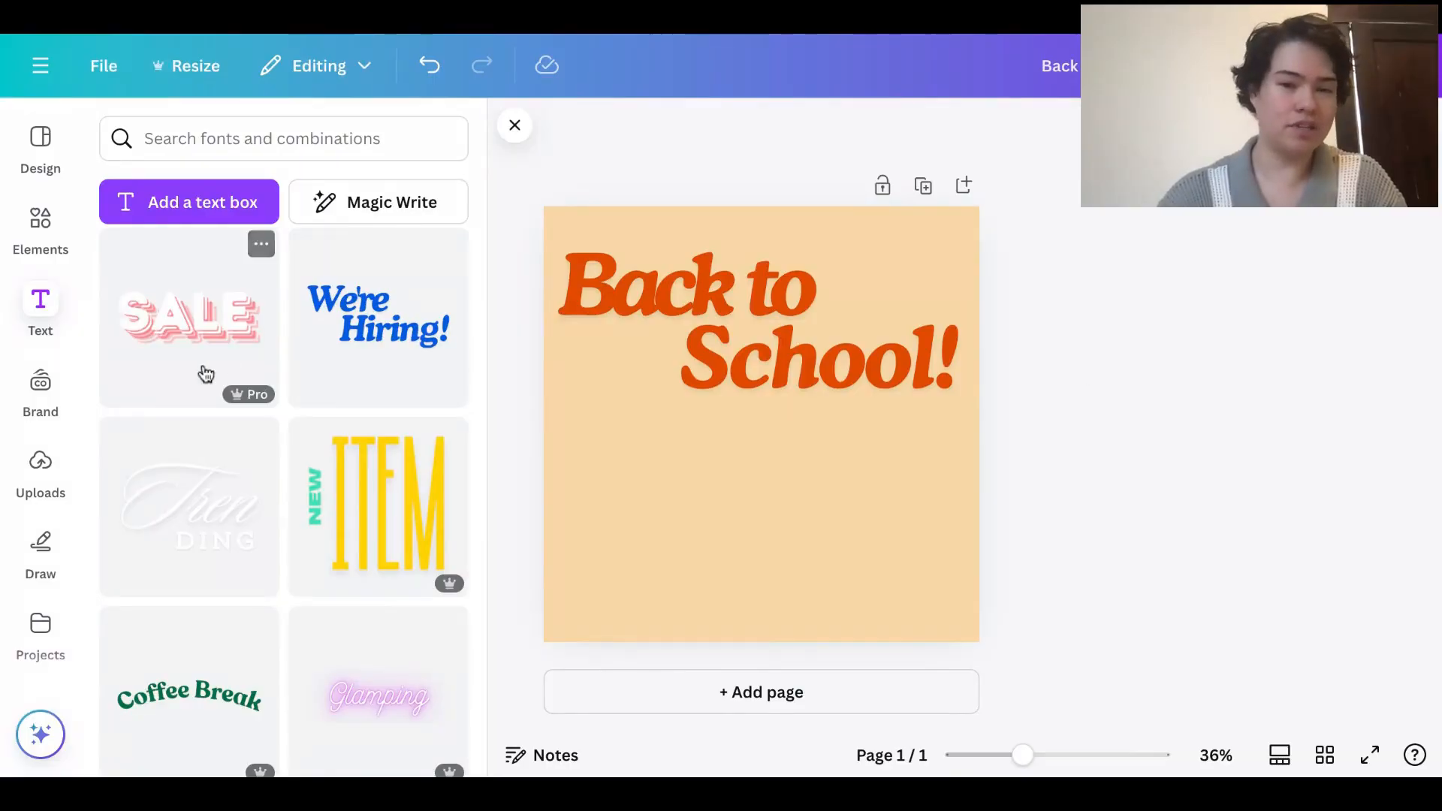
# Search the elements library for "turkey" and limit the results to graphics
pyautogui.click(40, 242)
pyautogui.click(232, 140)
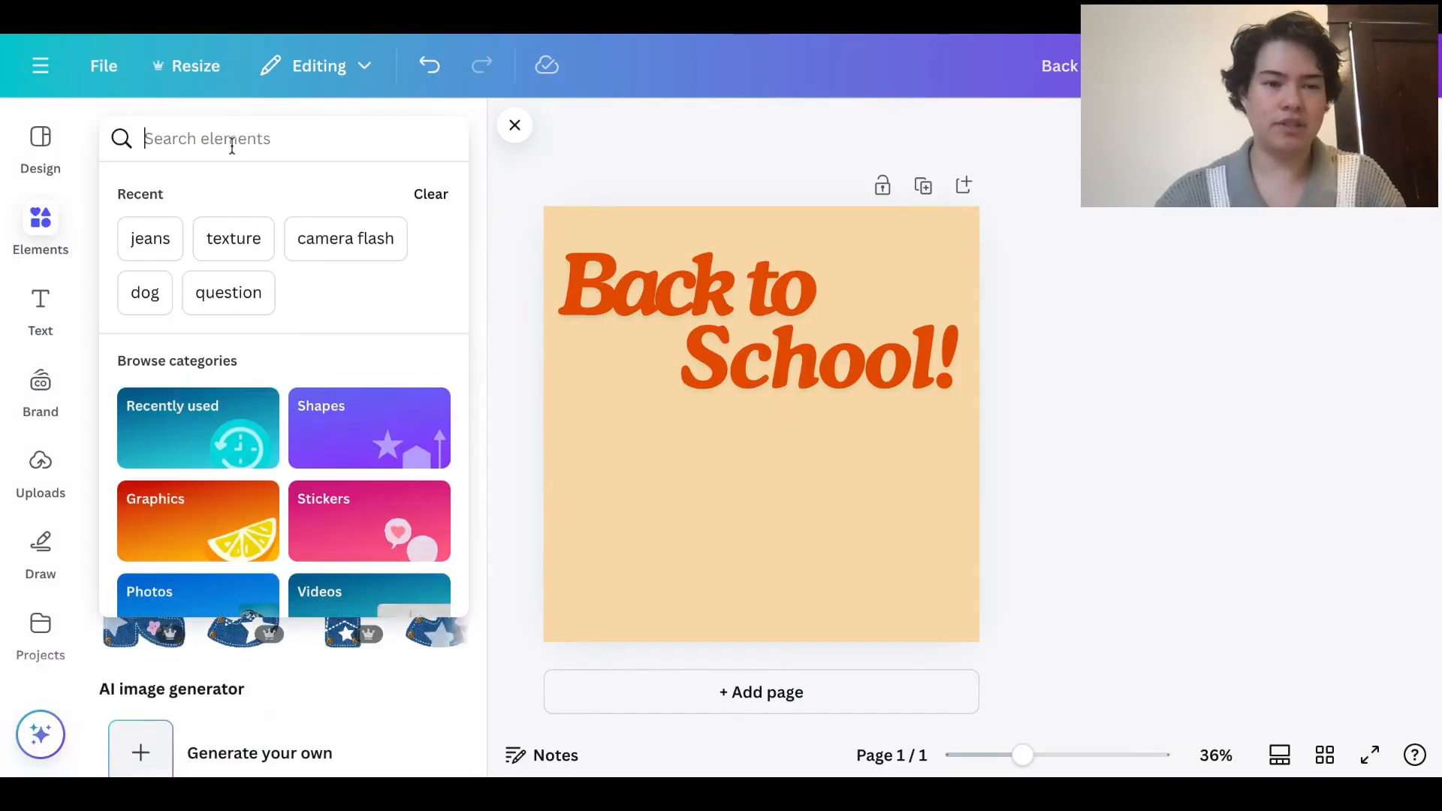
pyautogui.write('turkey')
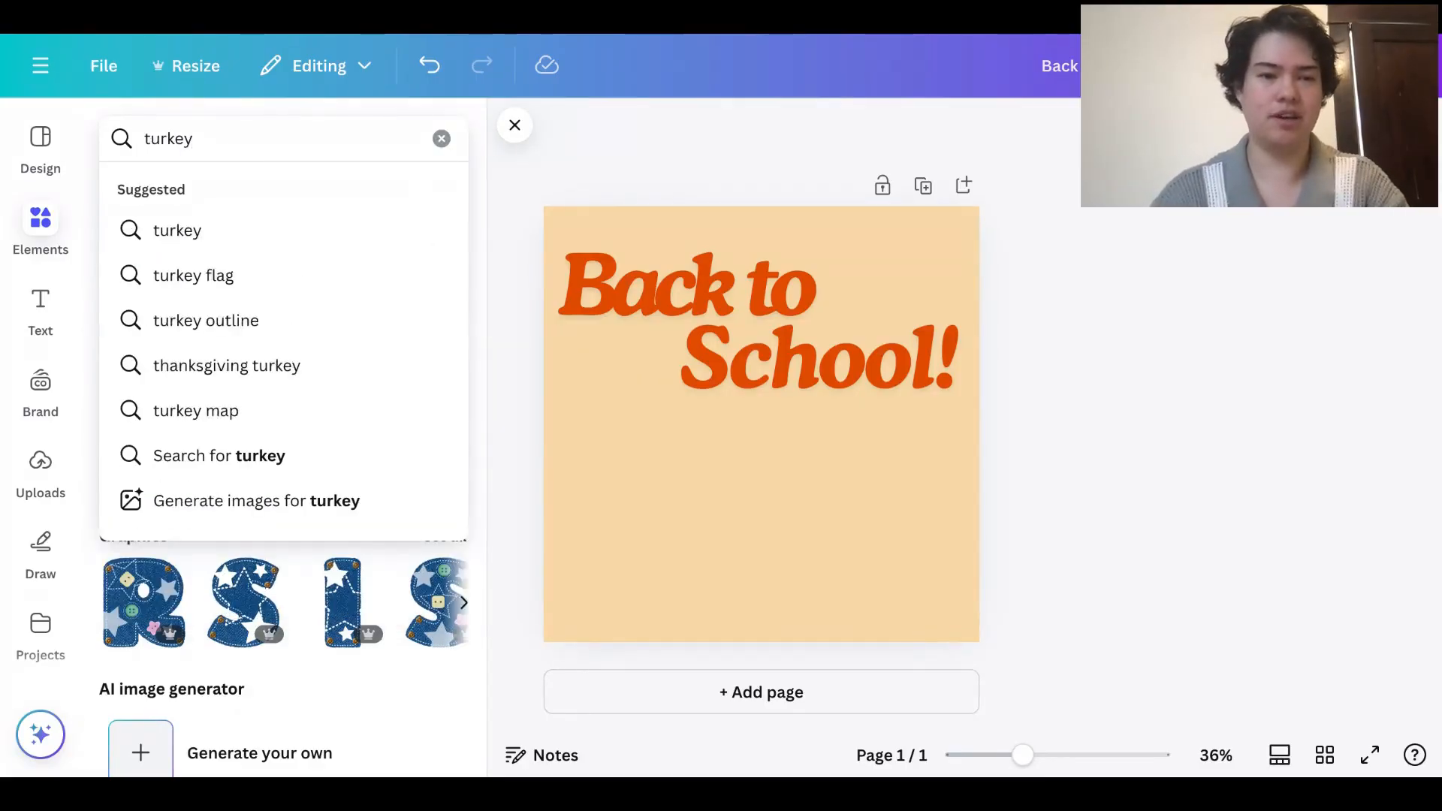
pyautogui.click(208, 238)
pyautogui.click(180, 193)
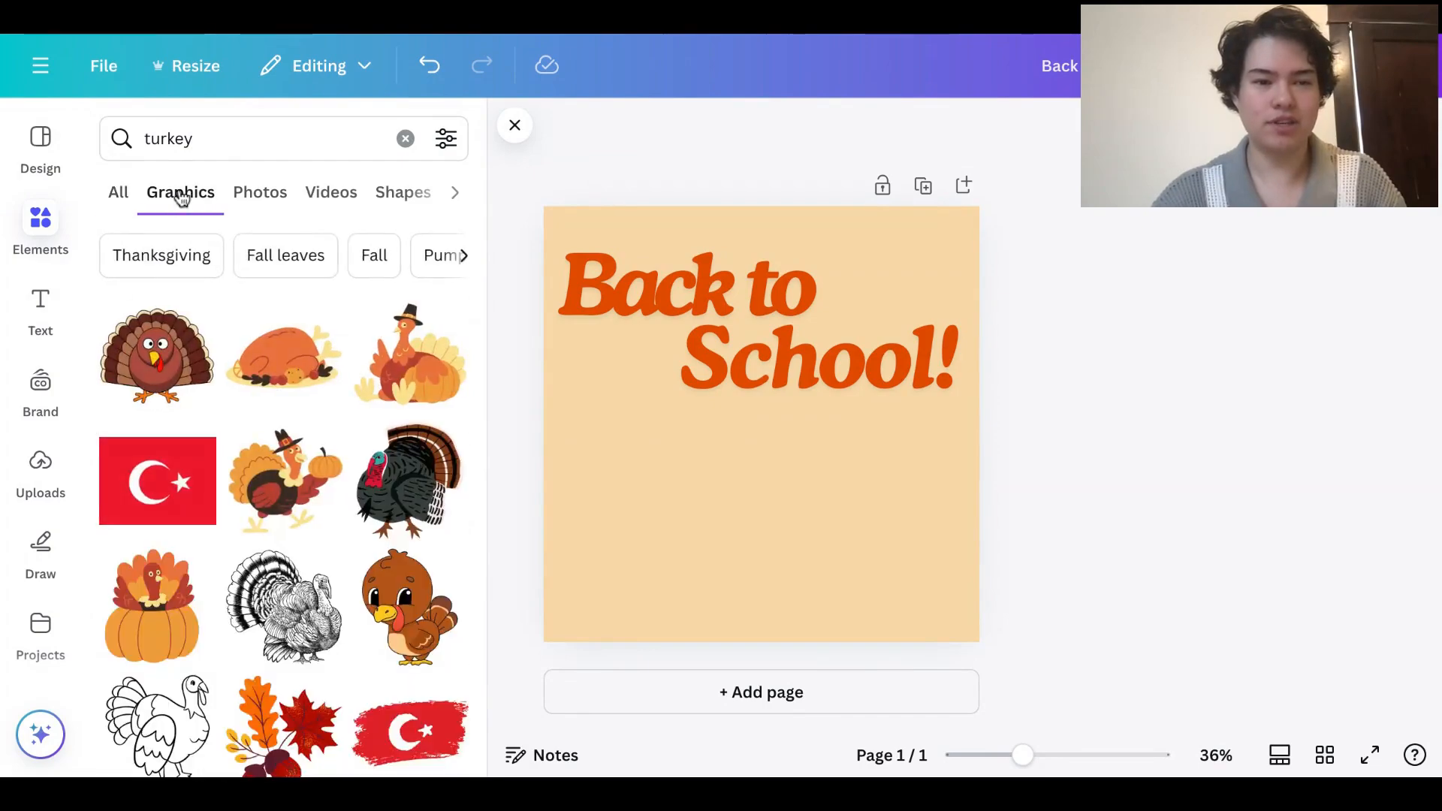
# Add the dark brown turkey with a red head and shrink it into the page's lower-left corner
pyautogui.scroll(-1, 344, 459)
pyautogui.scroll(-1, 344, 460)
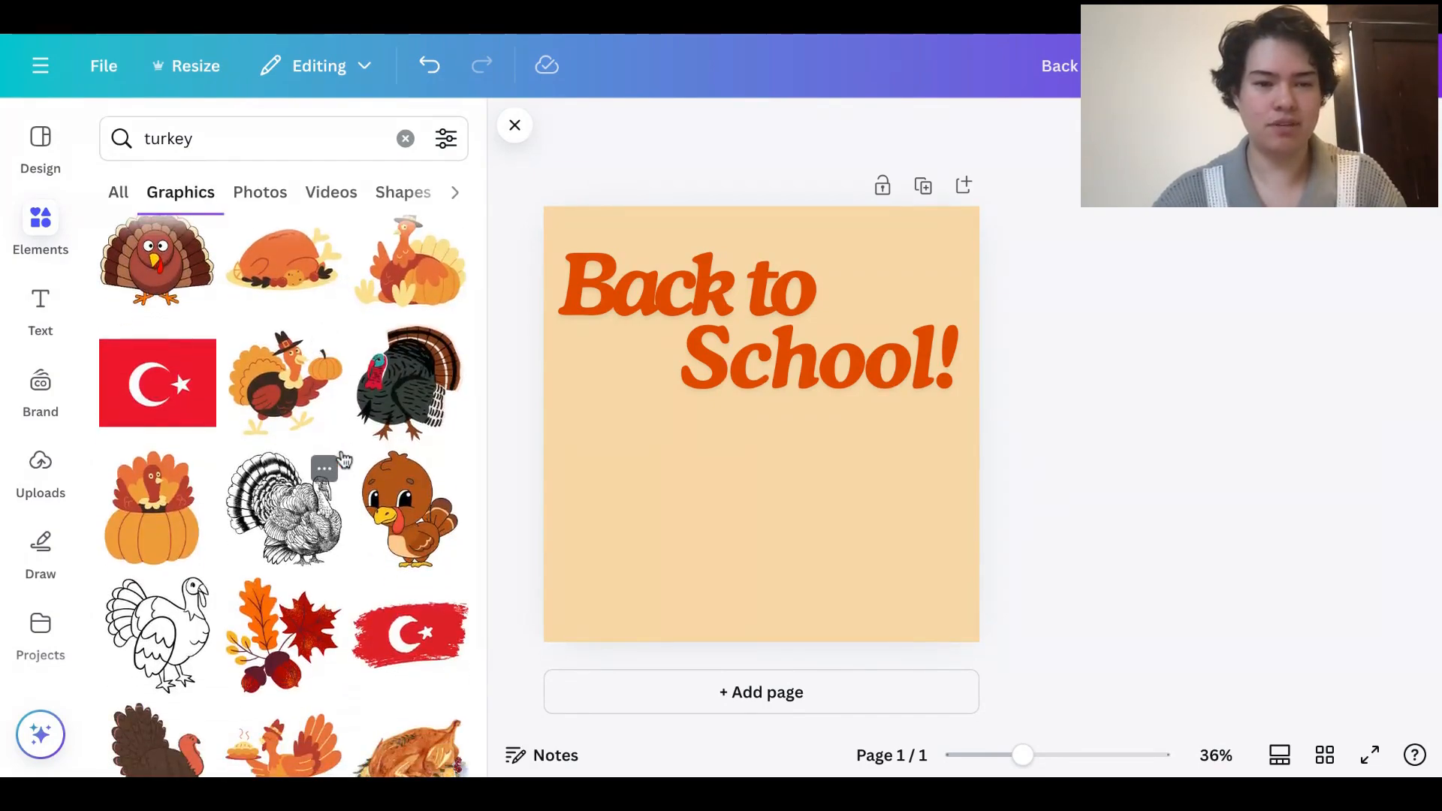
pyautogui.scroll(-1, 295, 534)
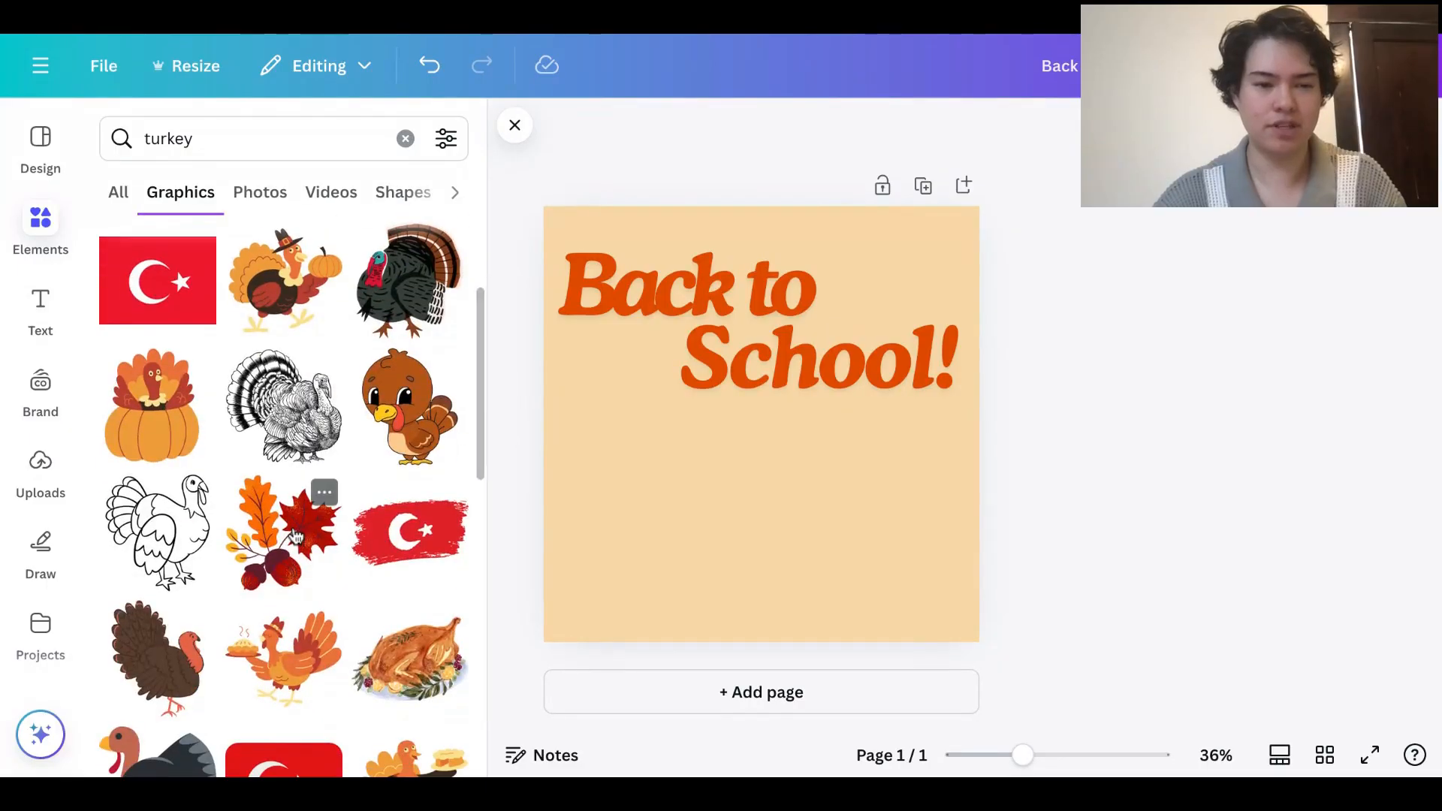
pyautogui.click(170, 680)
pyautogui.moveTo(759, 420); pyautogui.dragTo(628, 547)
pyautogui.moveTo(698, 460); pyautogui.dragTo(676, 485)
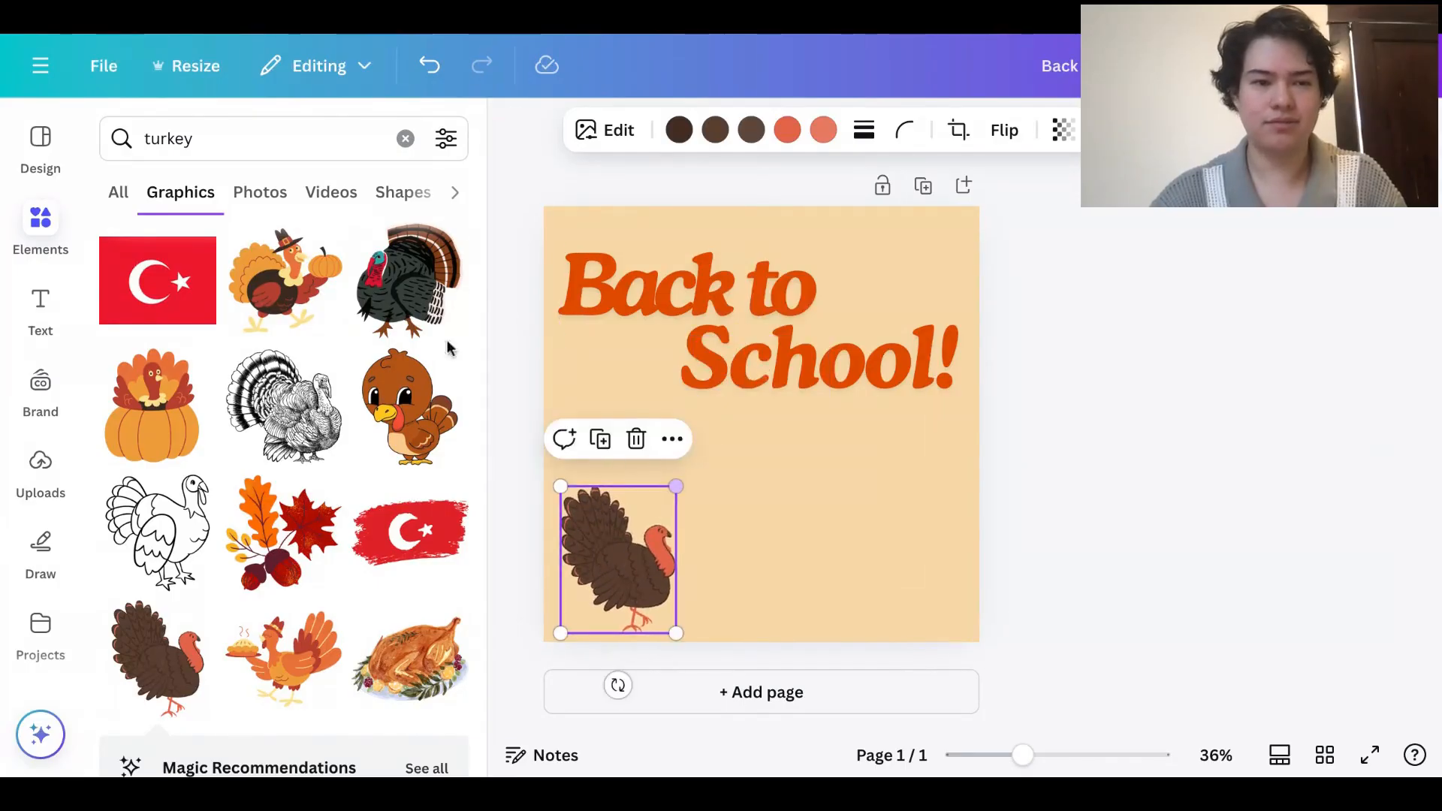
# Search the graphics for "squirrel"
pyautogui.click(128, 138)
pyautogui.write('squirrel')
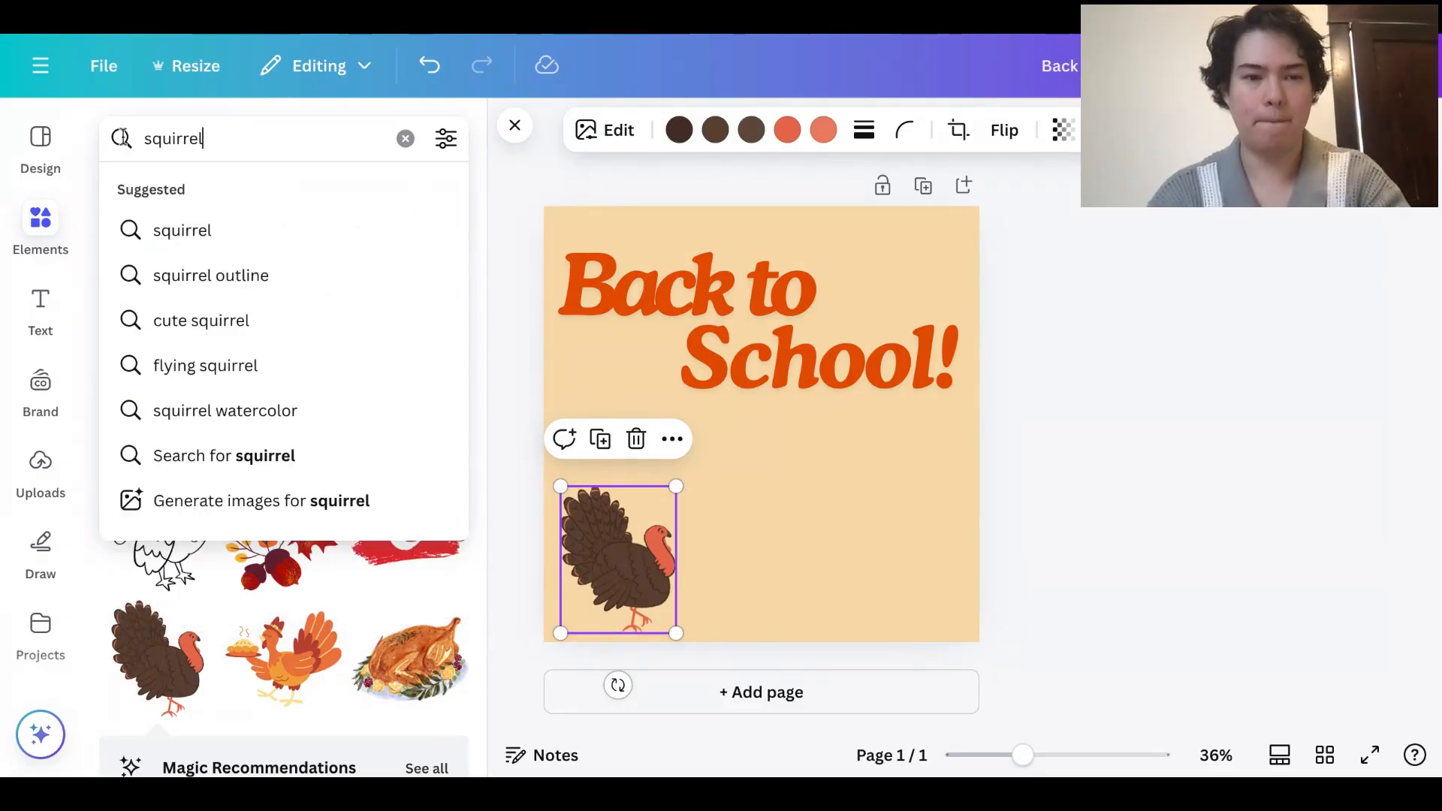
pyautogui.press('Return')
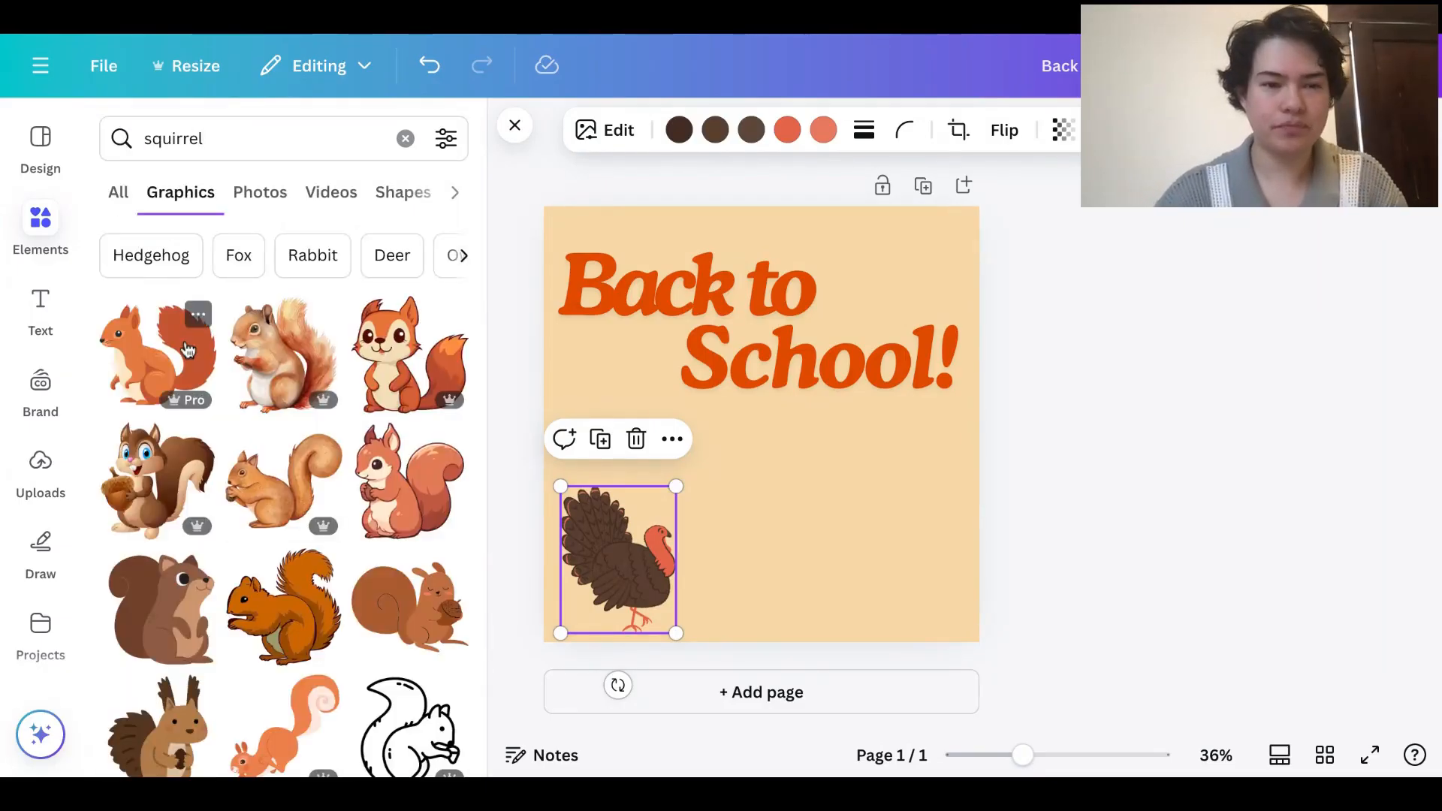
# Add the leaping brown squirrel, place it small to the right of "Back to", tilt it slightly clockwise and deselect it
pyautogui.scroll(-3, 342, 451)
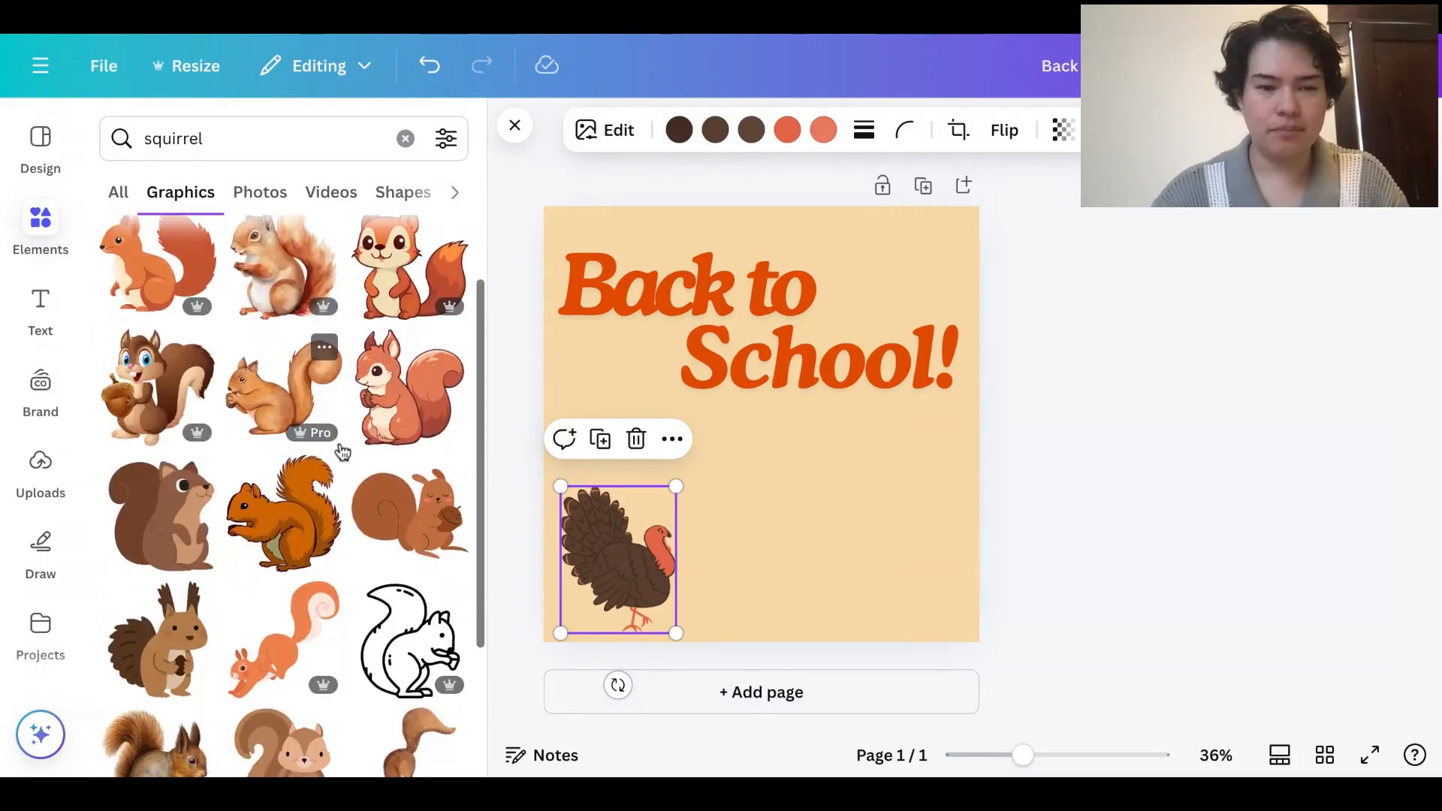
pyautogui.scroll(-2, 401, 611)
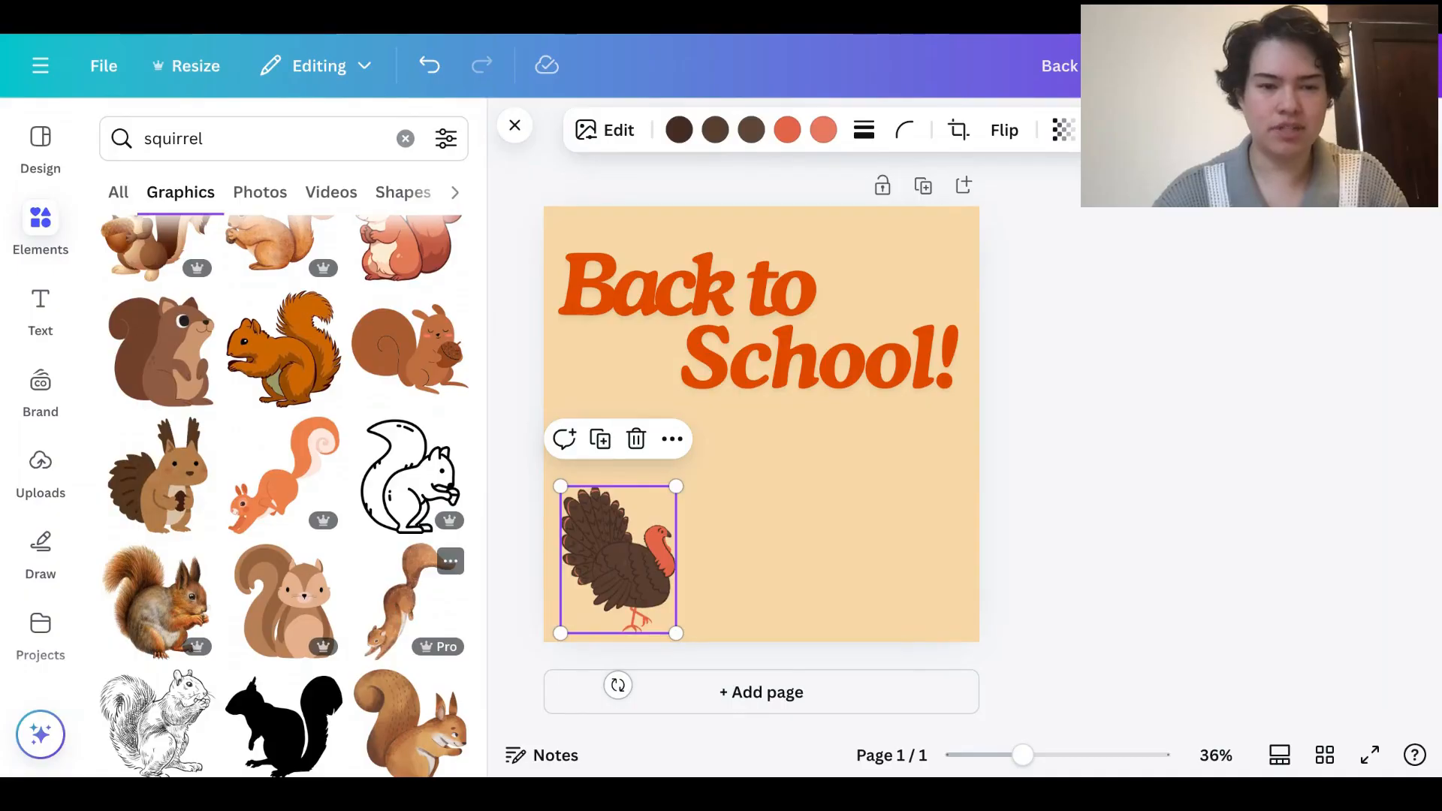
pyautogui.scroll(-1, 391, 557)
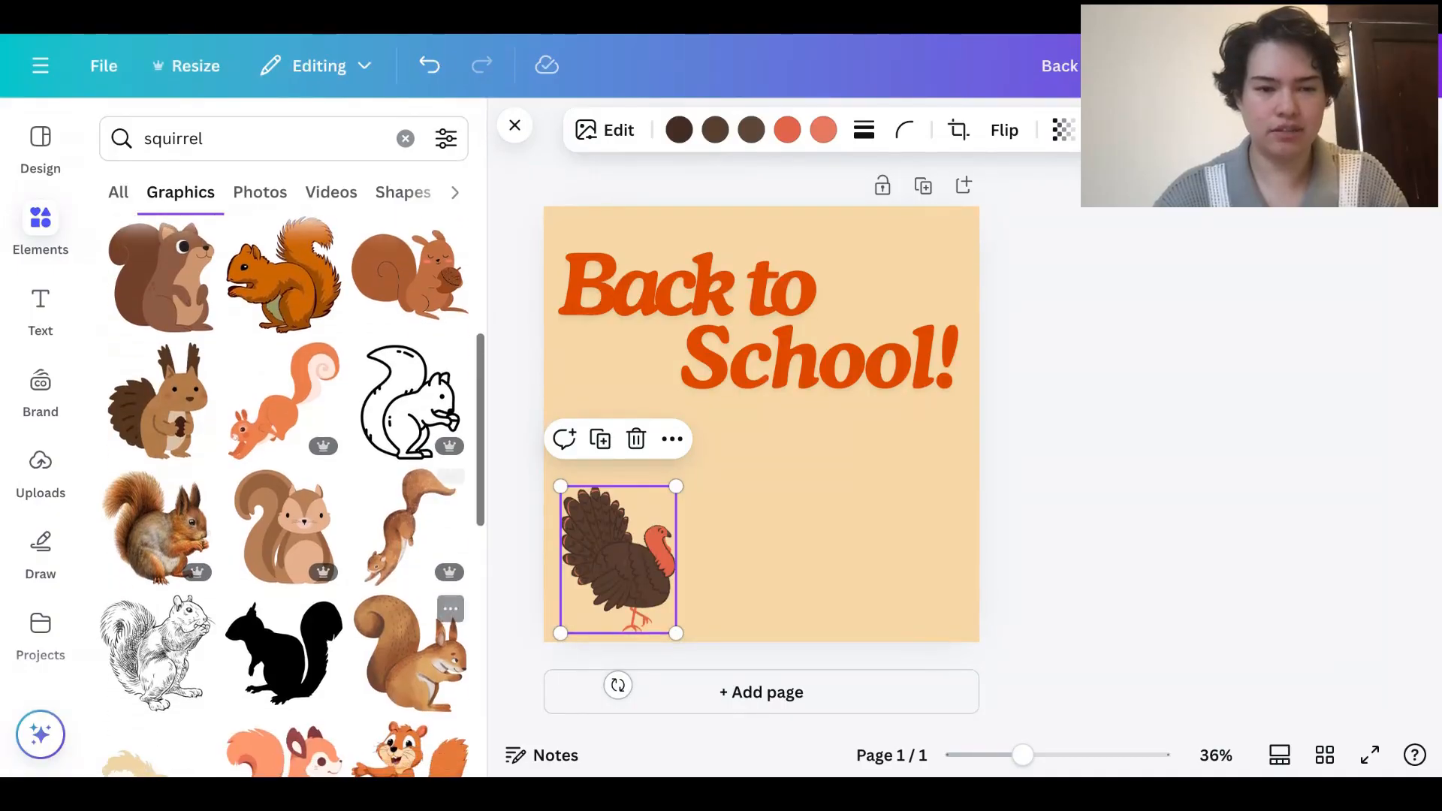
pyautogui.click(391, 557)
pyautogui.moveTo(627, 596); pyautogui.dragTo(862, 289)
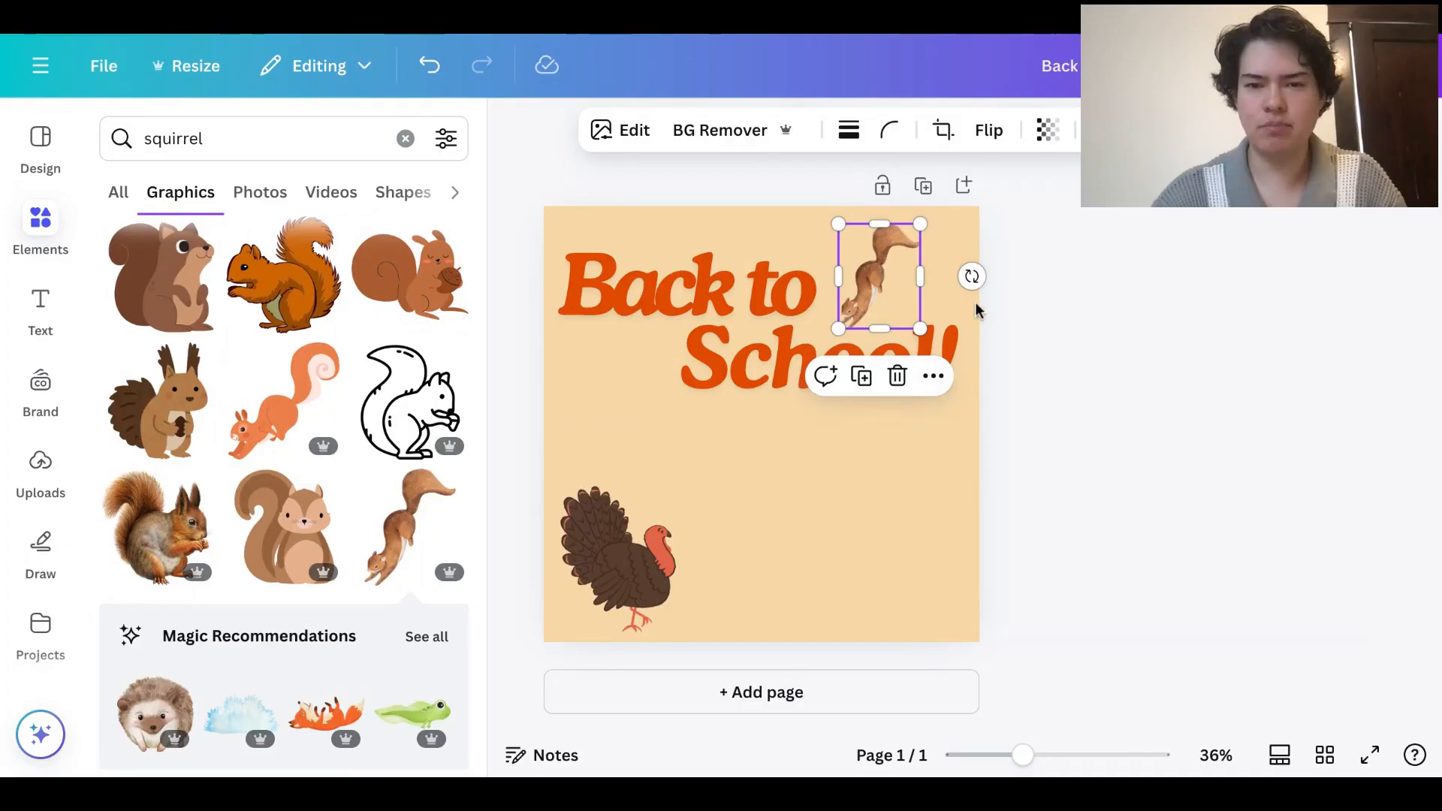
pyautogui.moveTo(971, 277)
pyautogui.mouseDown()
pyautogui.moveTo(972, 316)
pyautogui.moveTo(963, 305)
pyautogui.moveTo(981, 302)
pyautogui.mouseUp()
pyautogui.click(1107, 373)
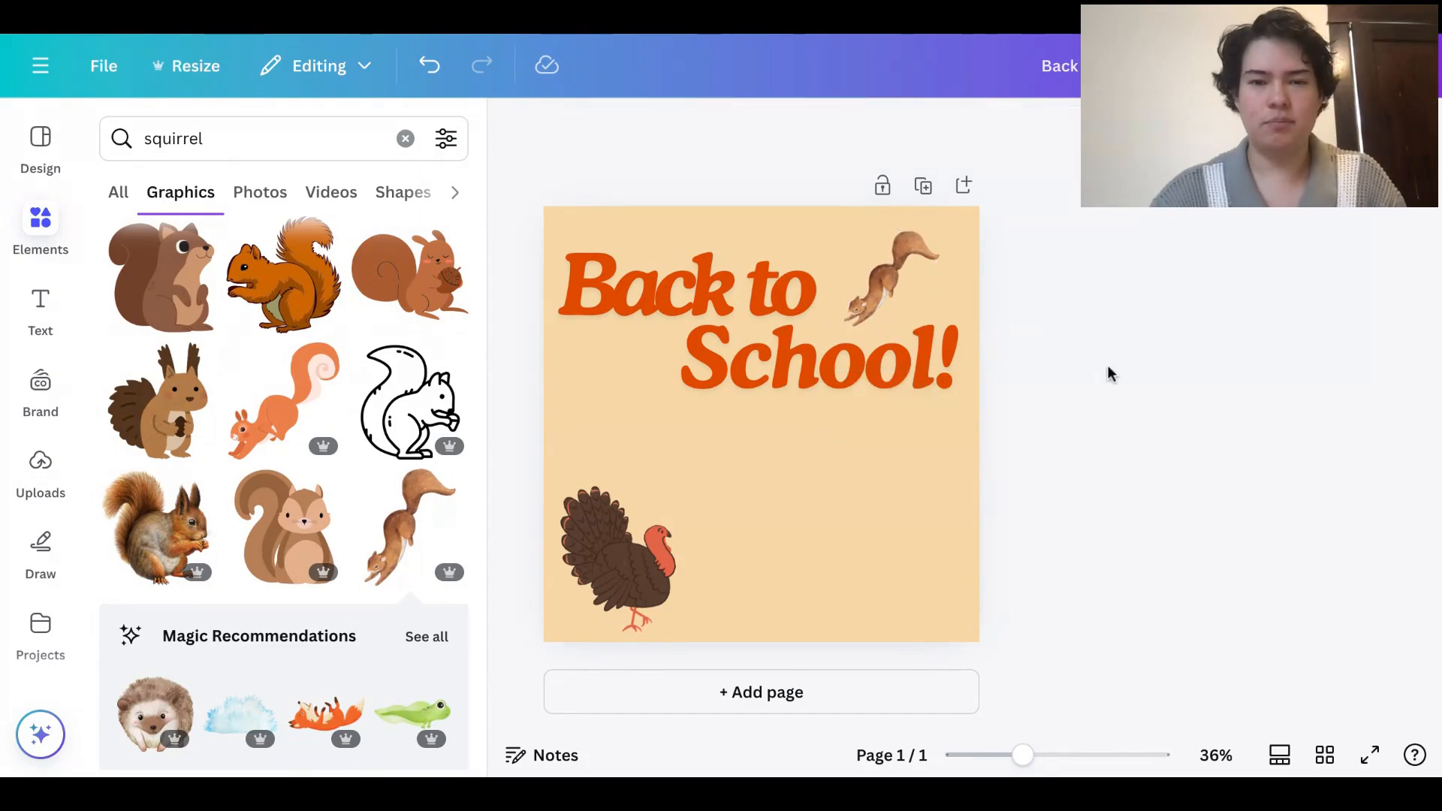
# Search the graphics for "student" and add the student in a green shirt with a red backpack
pyautogui.doubleClick(205, 145)
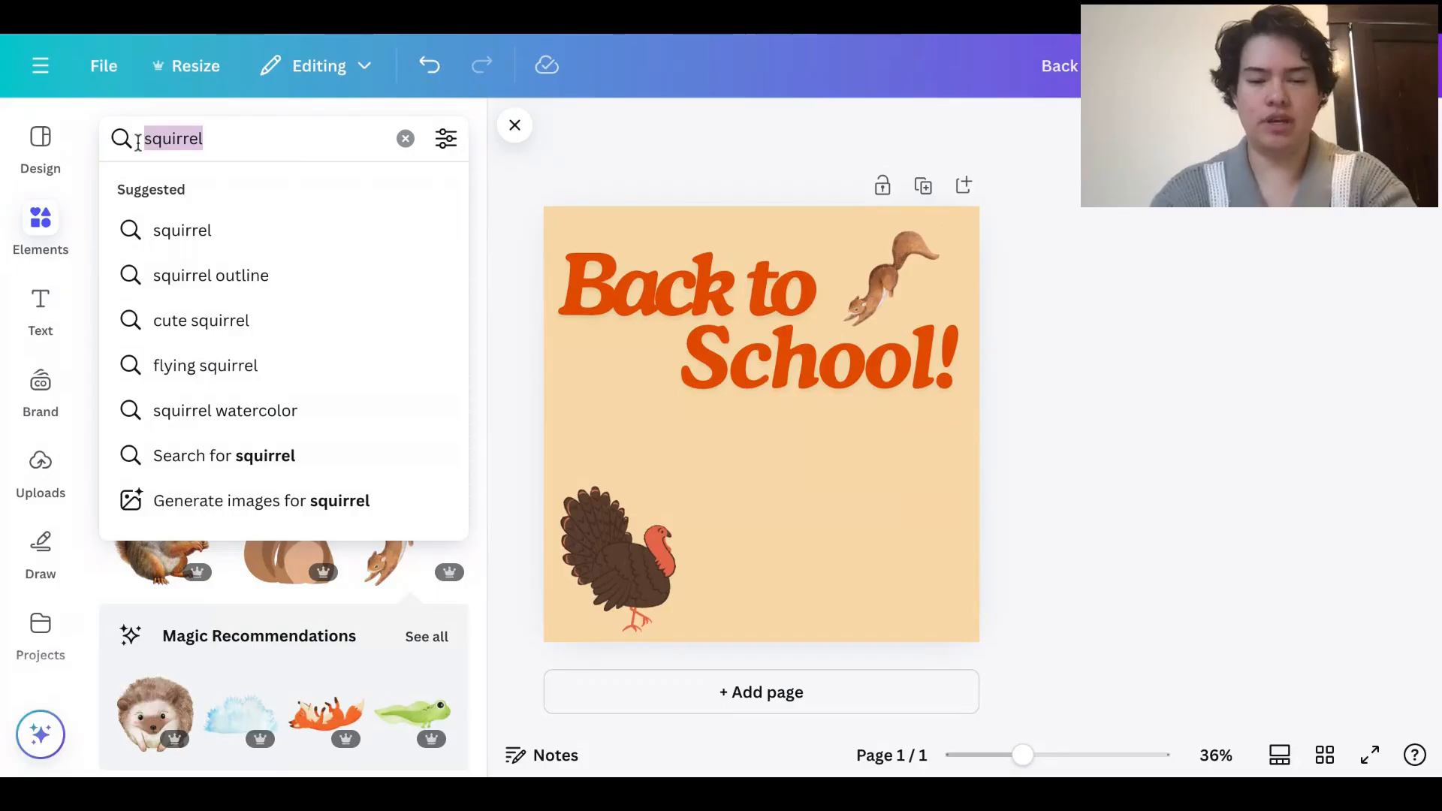
pyautogui.write('student')
pyautogui.press('Return')
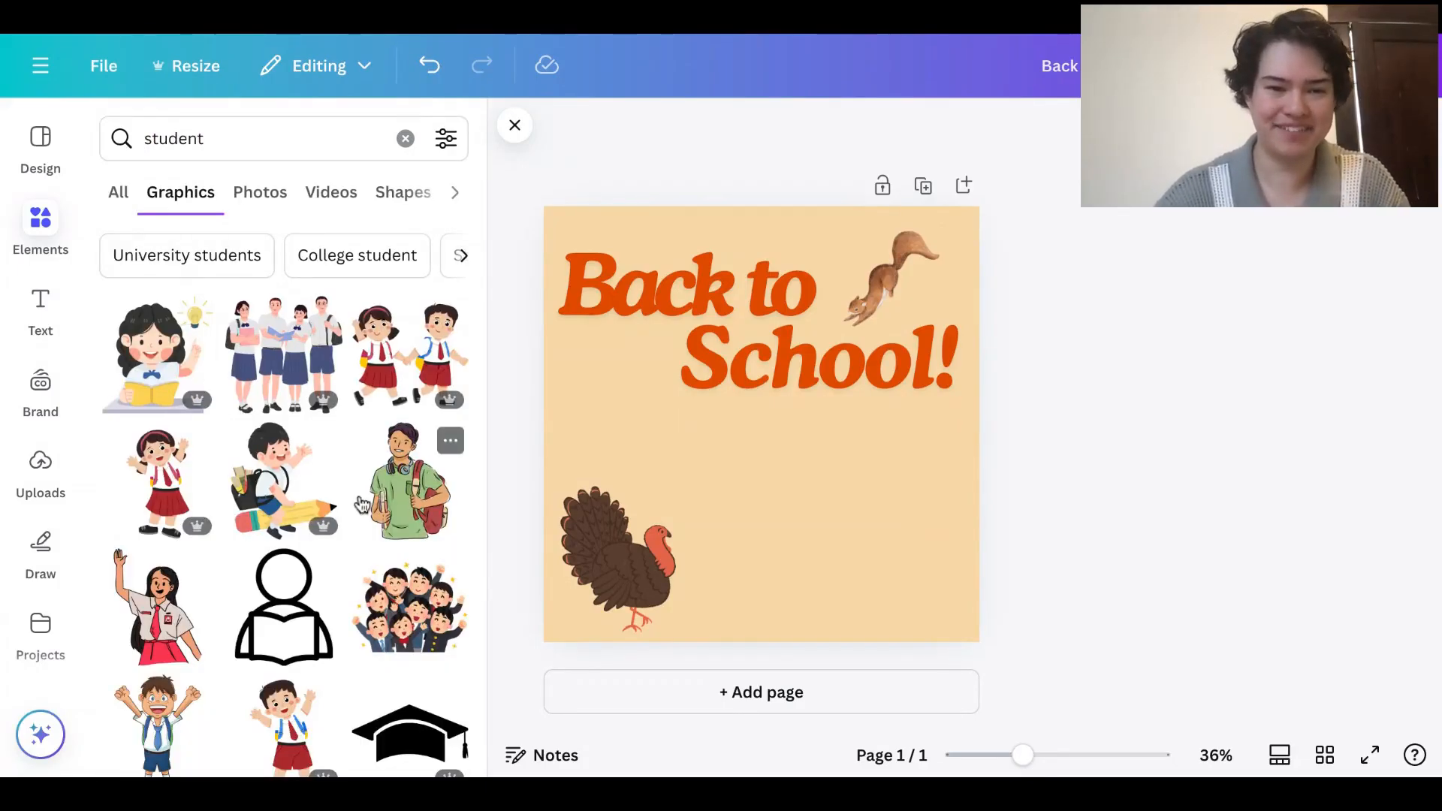
pyautogui.scroll(-1, 416, 413)
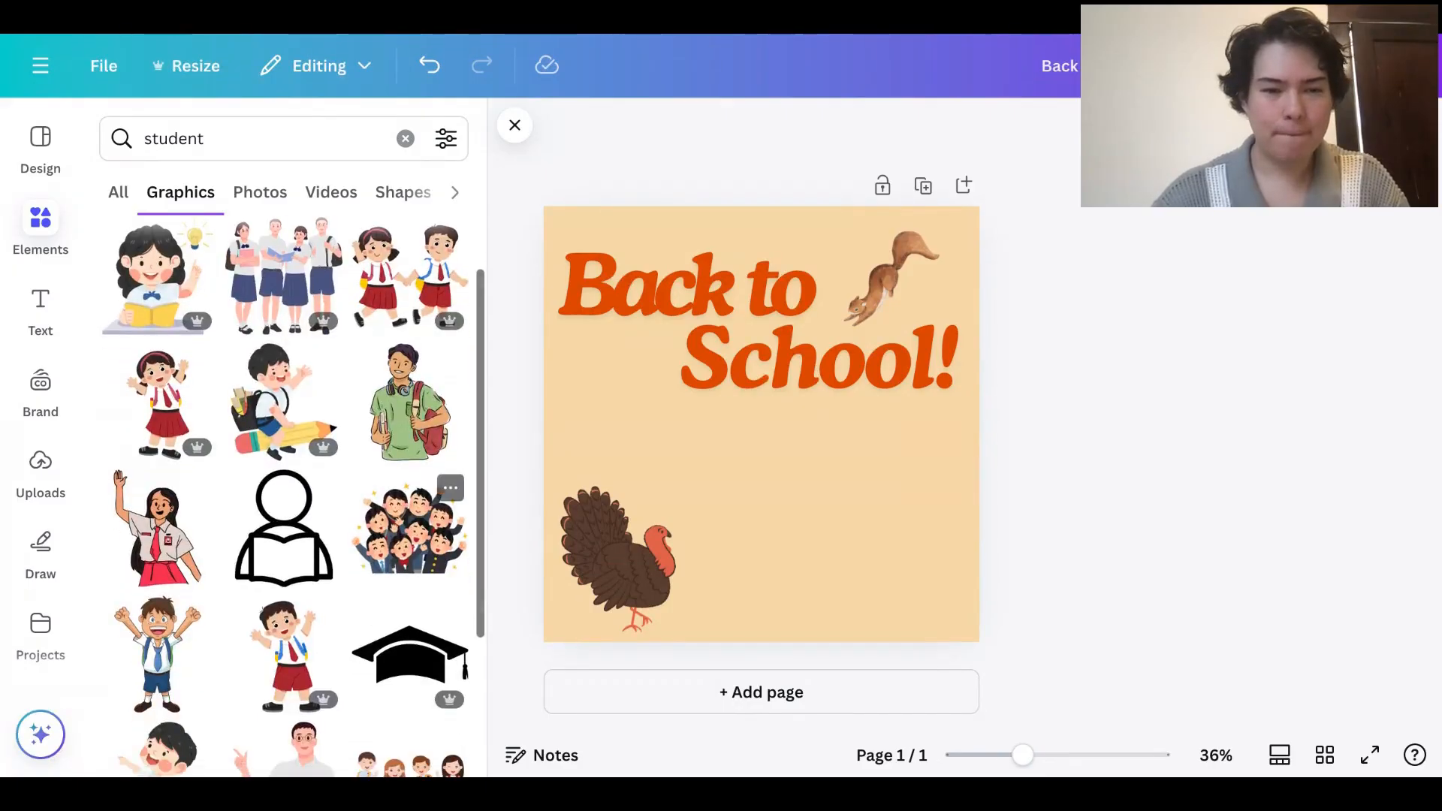
pyautogui.scroll(-1, 417, 413)
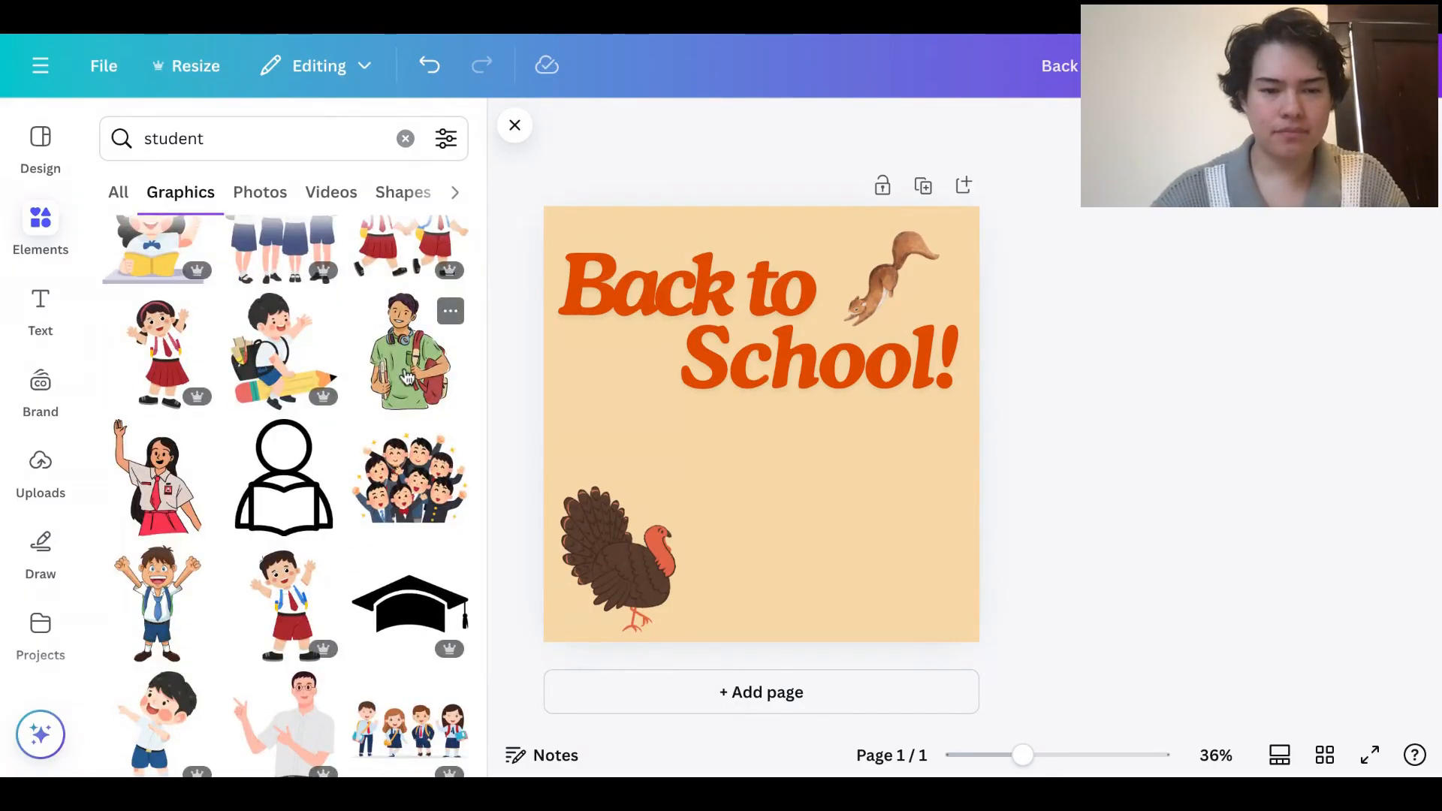
pyautogui.click(405, 375)
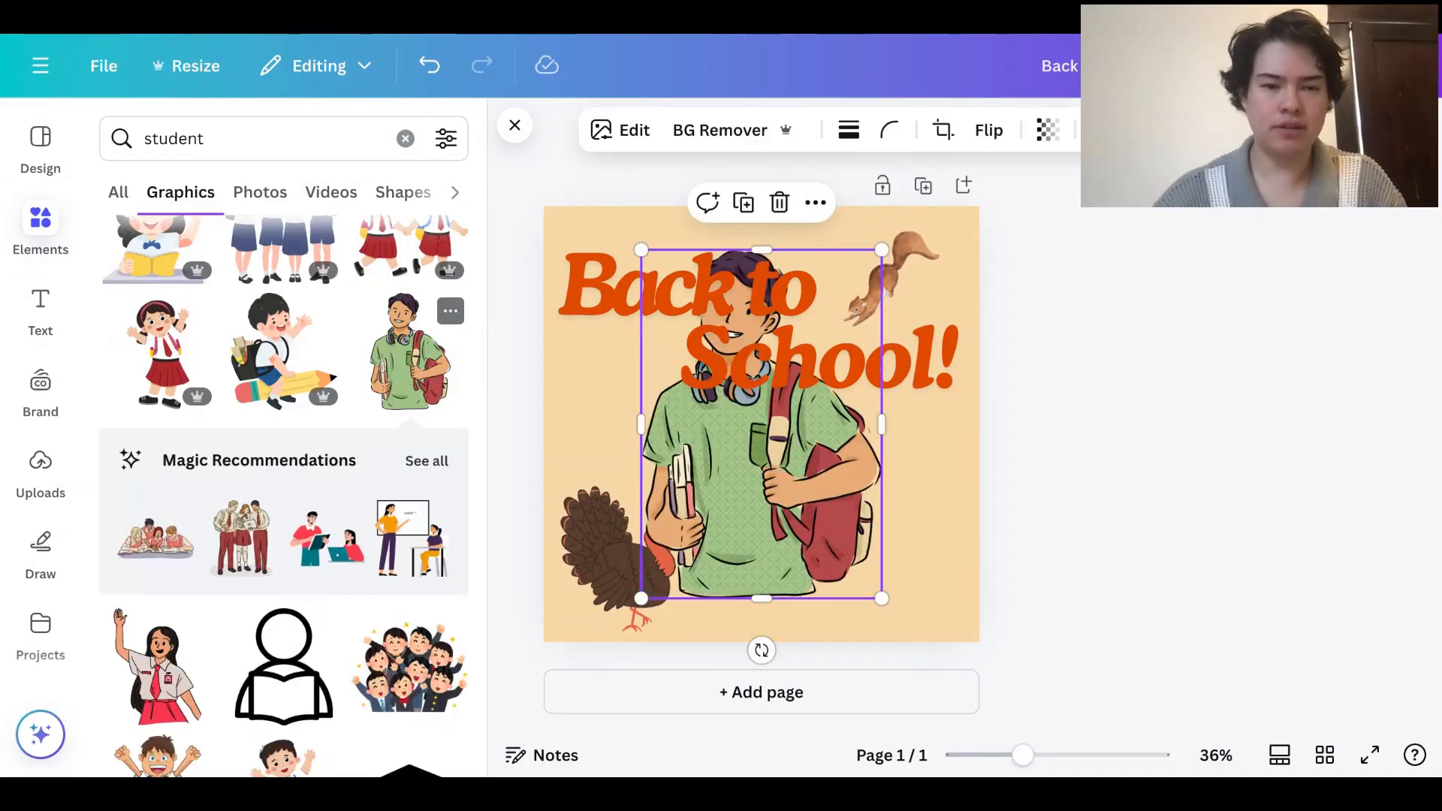
# Browse the full set of Magic Recommendations related to the student graphic
pyautogui.click(426, 461)
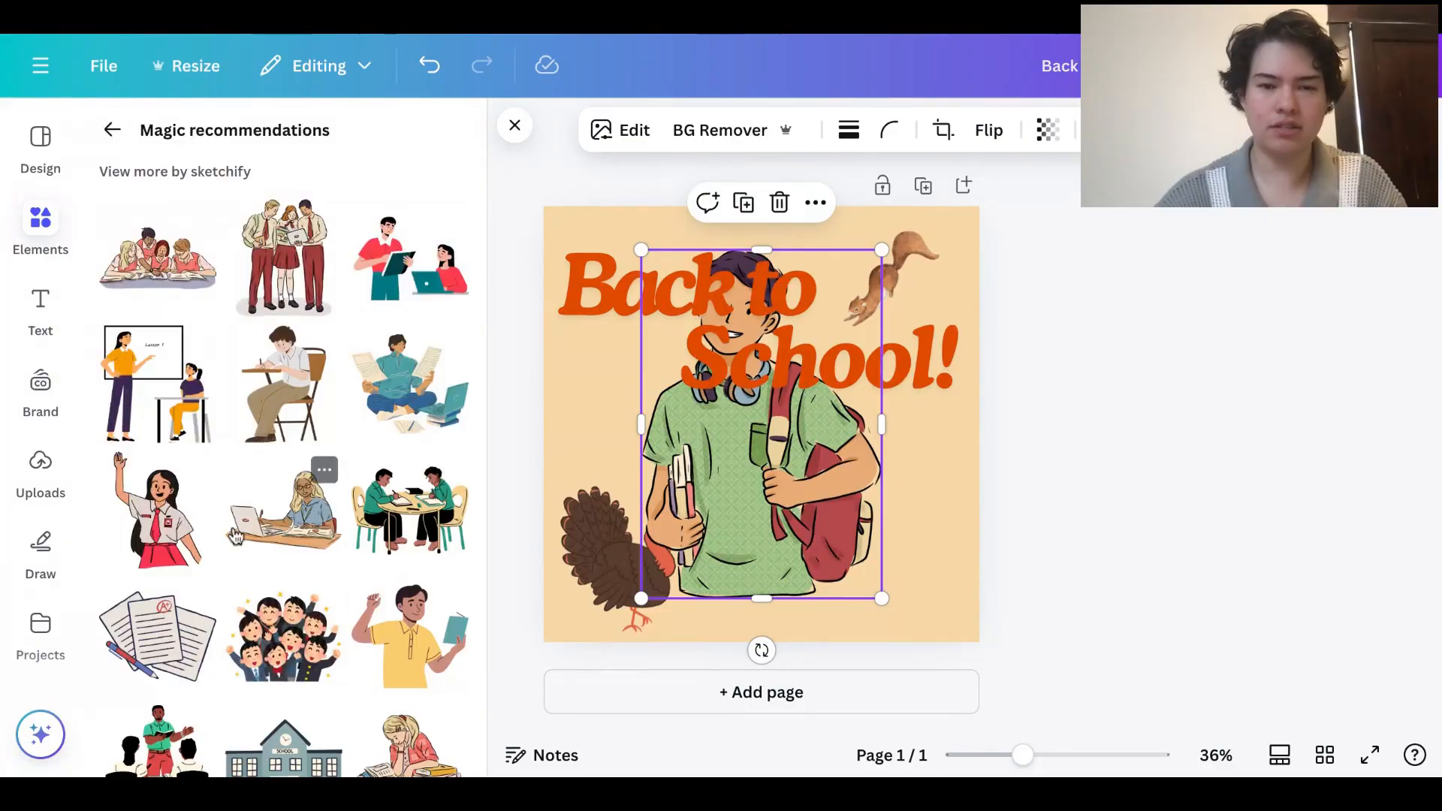
pyautogui.scroll(-1, 235, 535)
pyautogui.scroll(1, 233, 535)
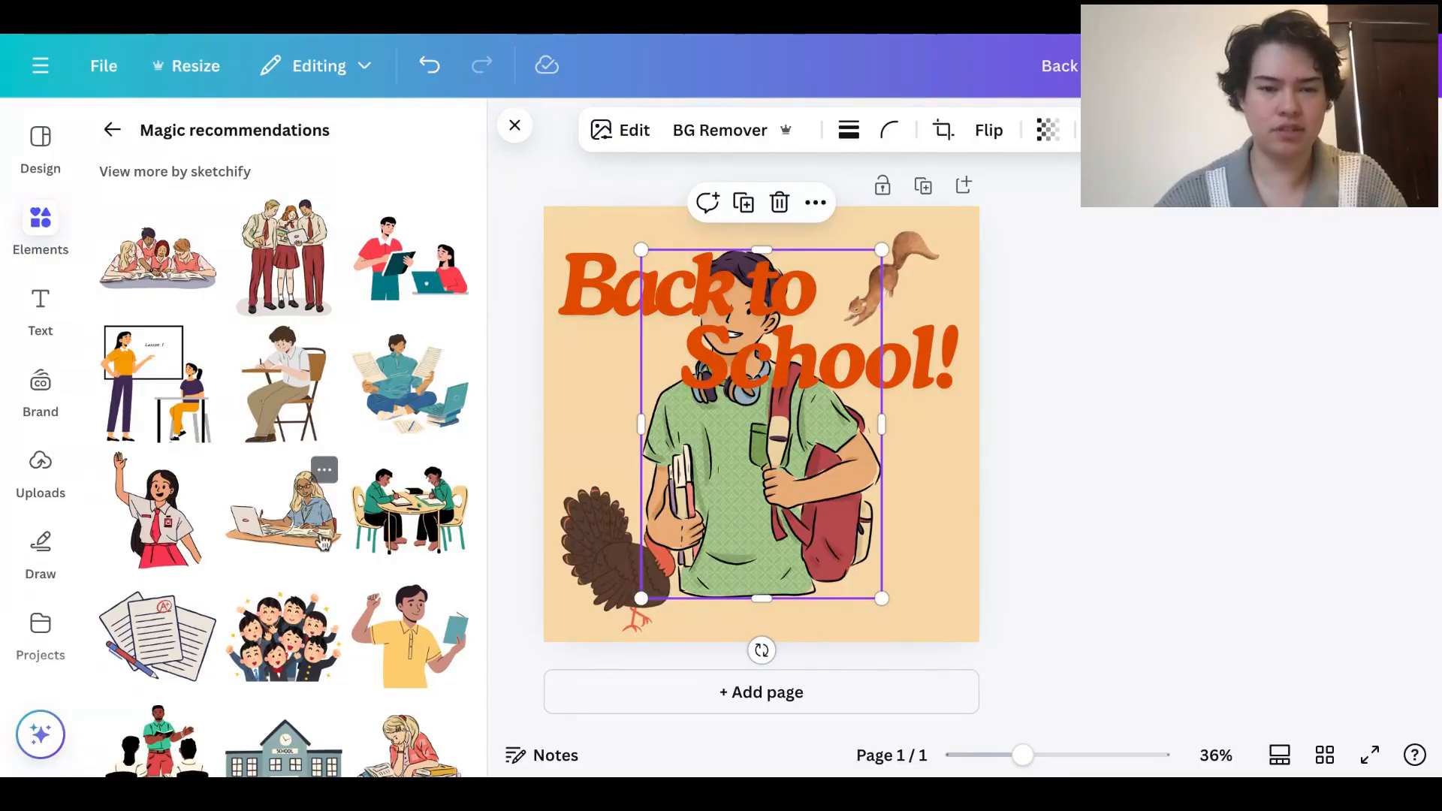
pyautogui.scroll(-2, 323, 540)
pyautogui.scroll(-4, 326, 544)
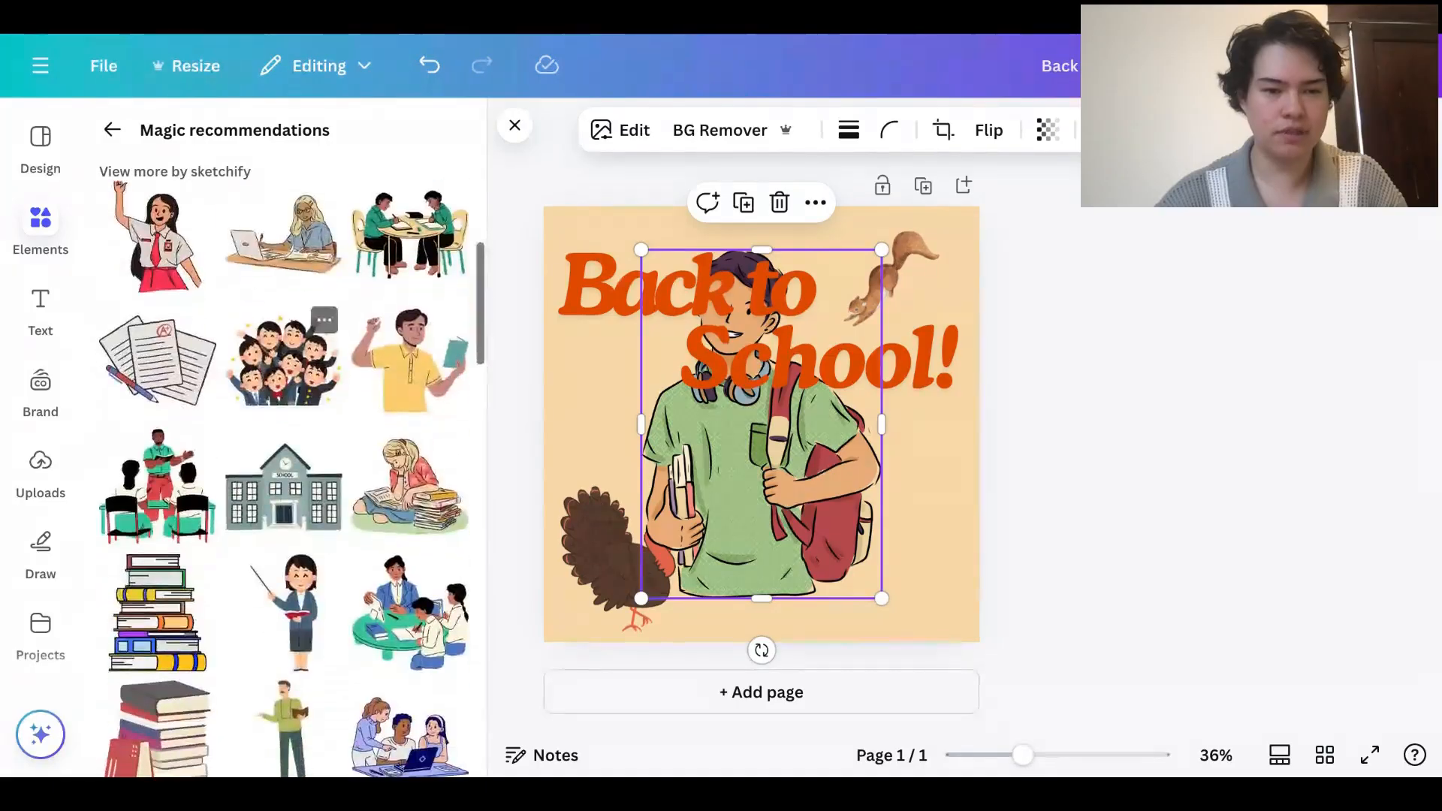
pyautogui.scroll(-3, 285, 541)
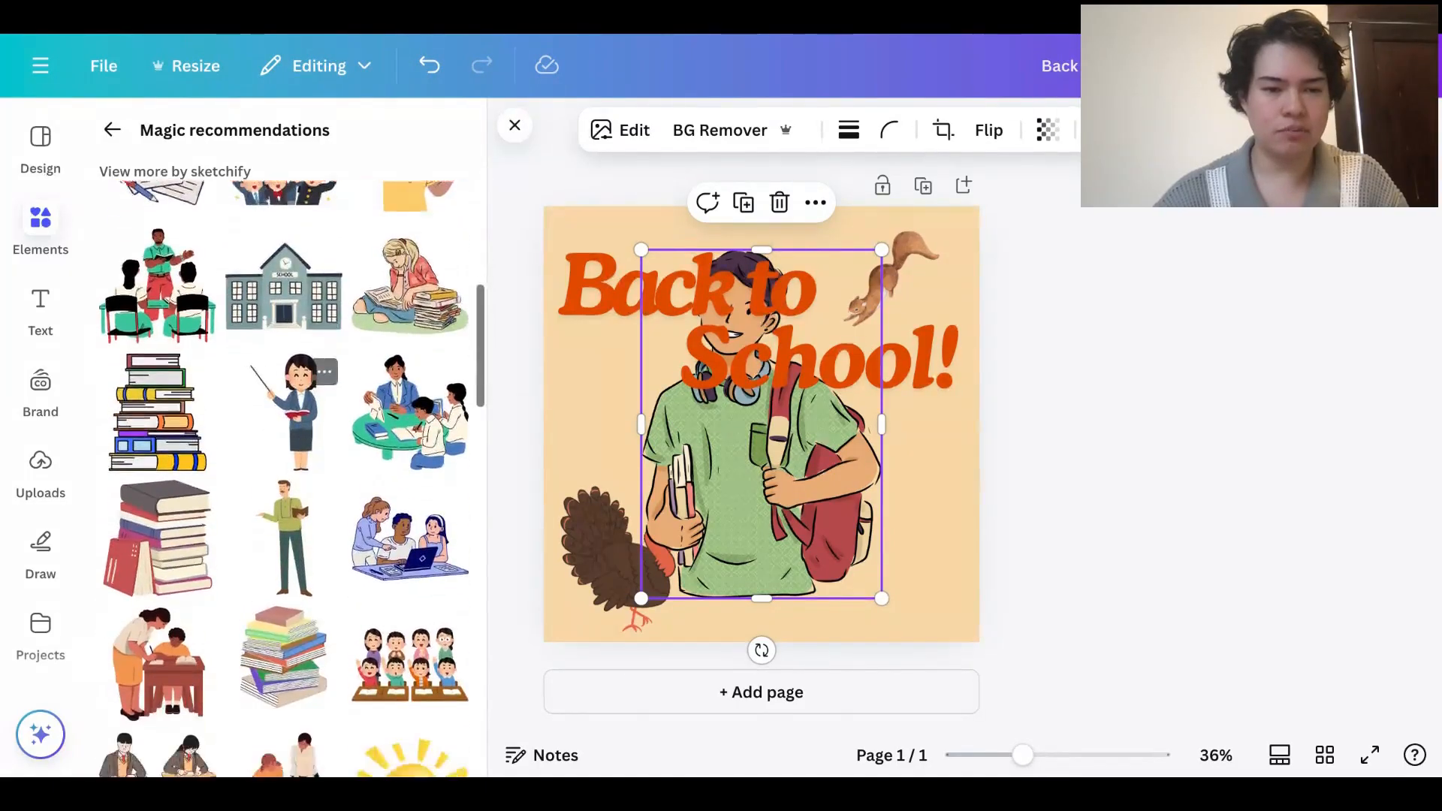
pyautogui.scroll(-3, 323, 537)
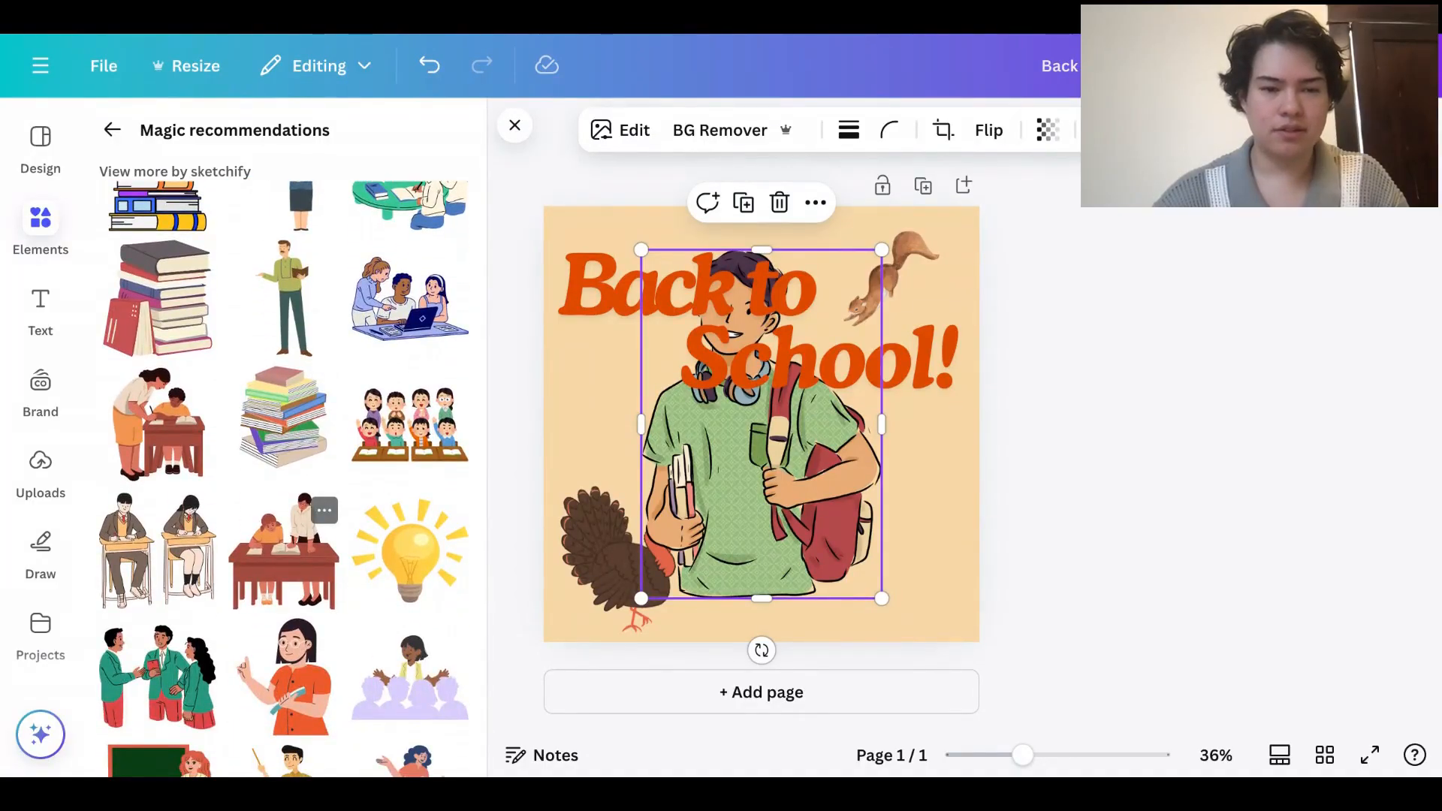
pyautogui.scroll(-1, 323, 537)
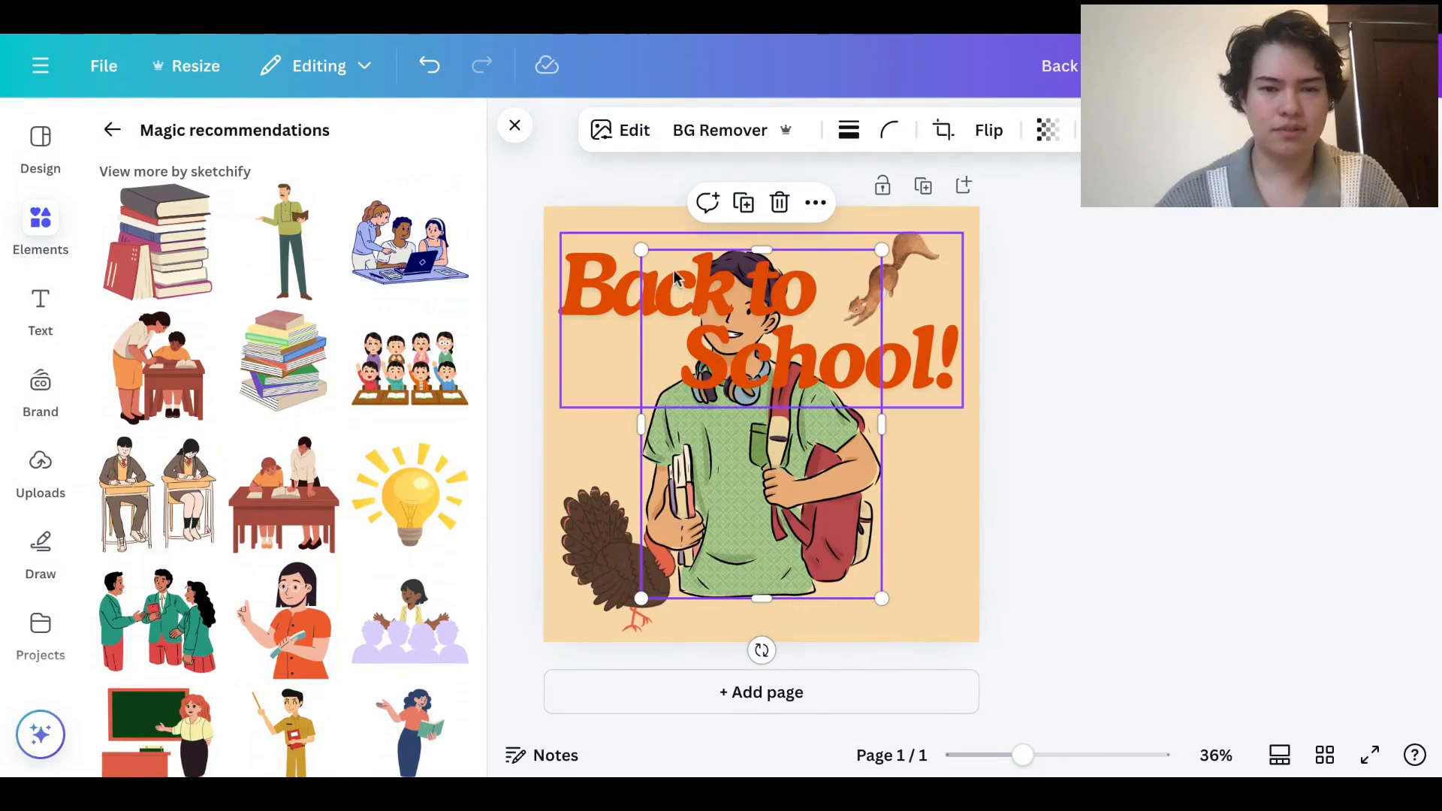
# Move the student graphic to the page's lower-right area and shrink it to fit mostly below the heading
pyautogui.moveTo(757, 489); pyautogui.dragTo(838, 532)
pyautogui.moveTo(721, 294); pyautogui.dragTo(782, 386)
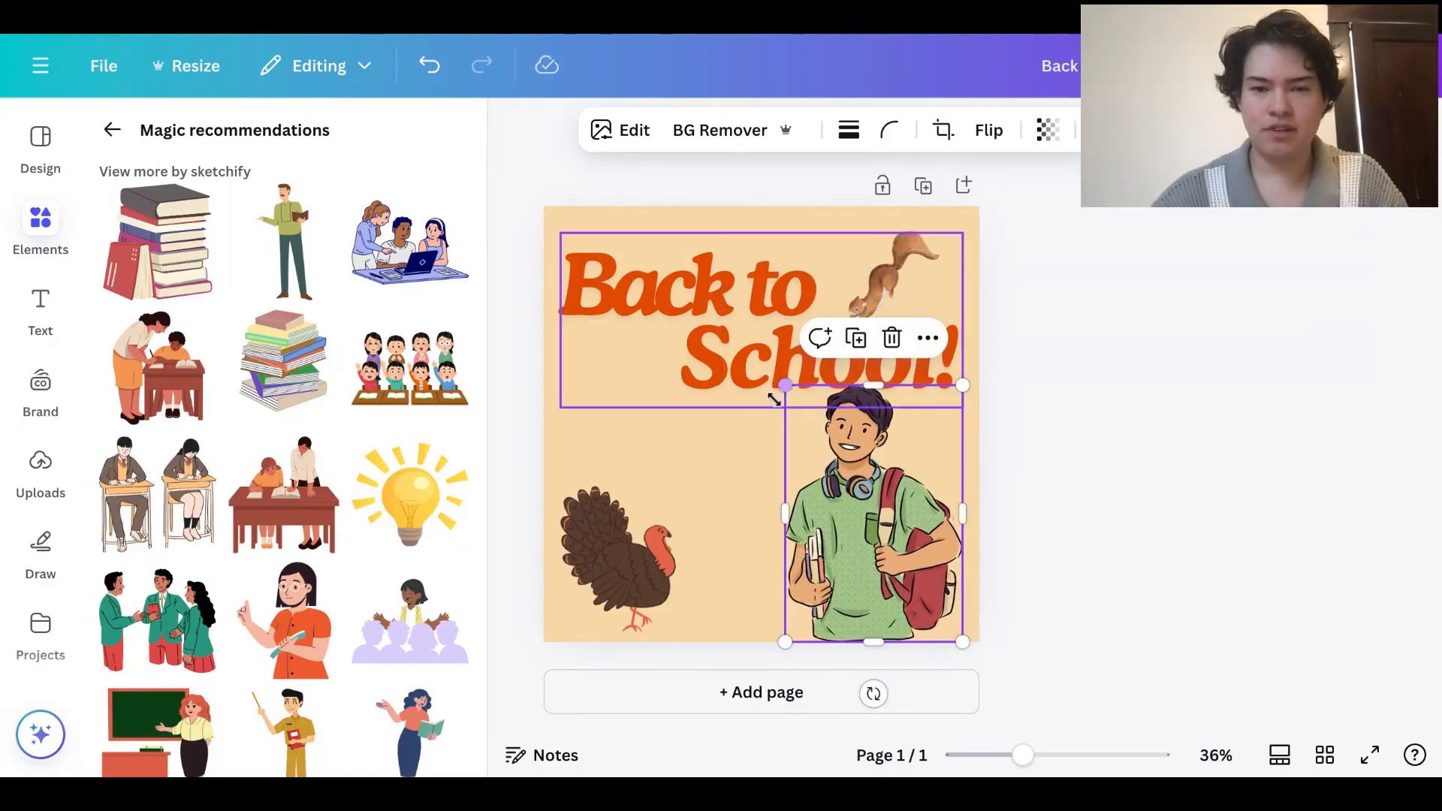
pyautogui.moveTo(889, 484); pyautogui.dragTo(872, 483)
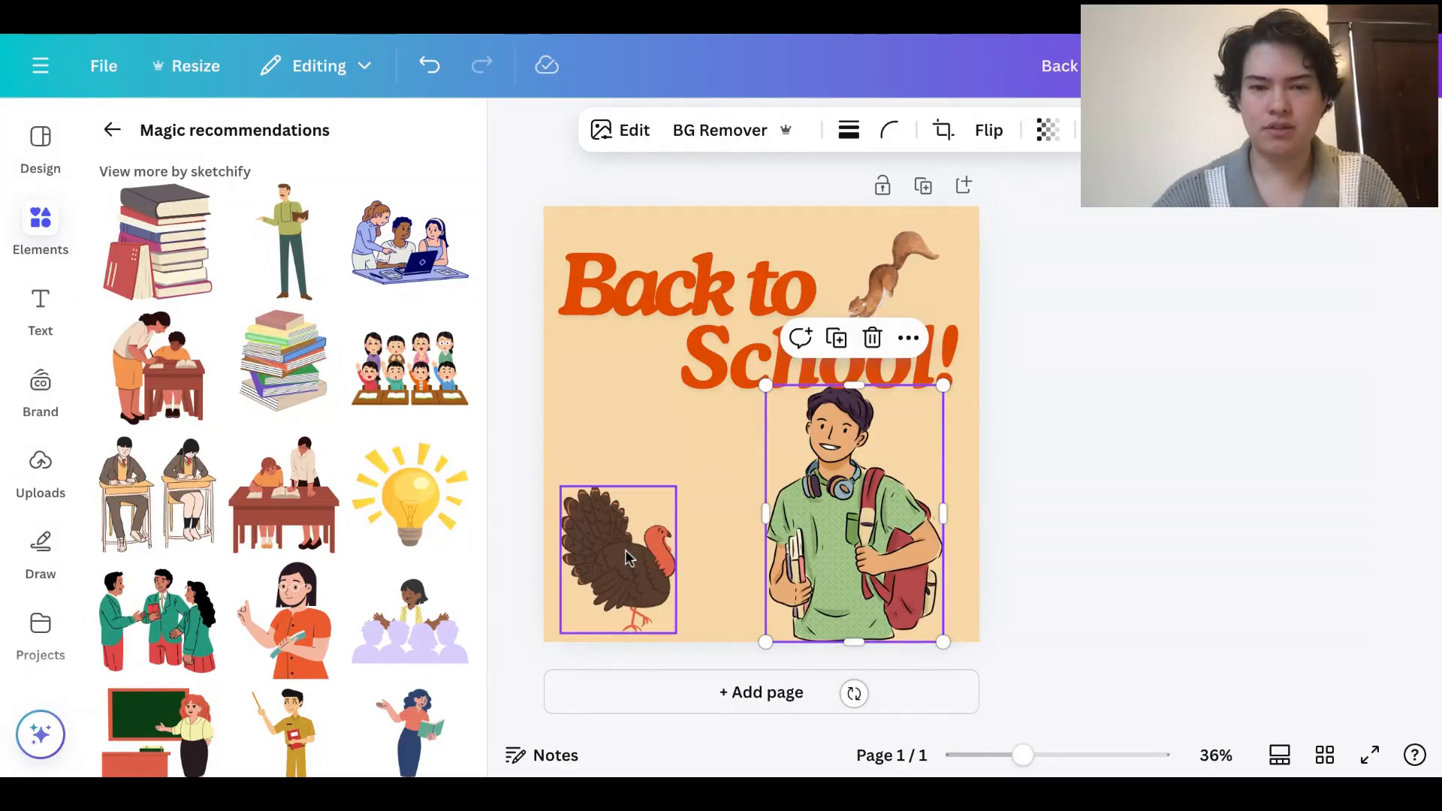
# Move "School!" left within the heading so it lines up with the left edge of "Back to"
pyautogui.click(736, 377)
pyautogui.click(763, 258)
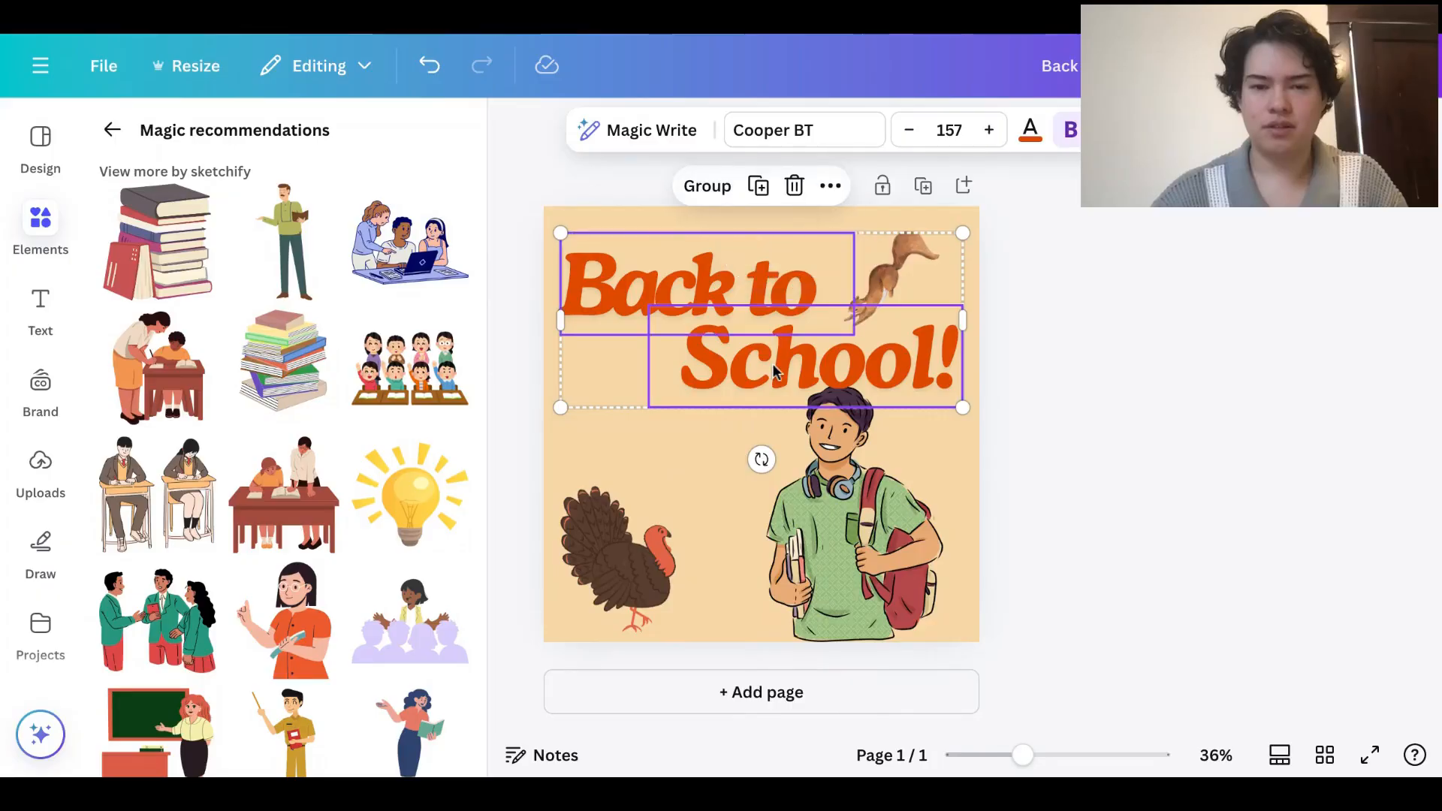
pyautogui.click(736, 437)
pyautogui.moveTo(760, 376); pyautogui.dragTo(635, 373)
# Shift the student to the page's right edge and enlarge it so the backpack runs off the page, then deselect it
pyautogui.moveTo(855, 464); pyautogui.dragTo(891, 464)
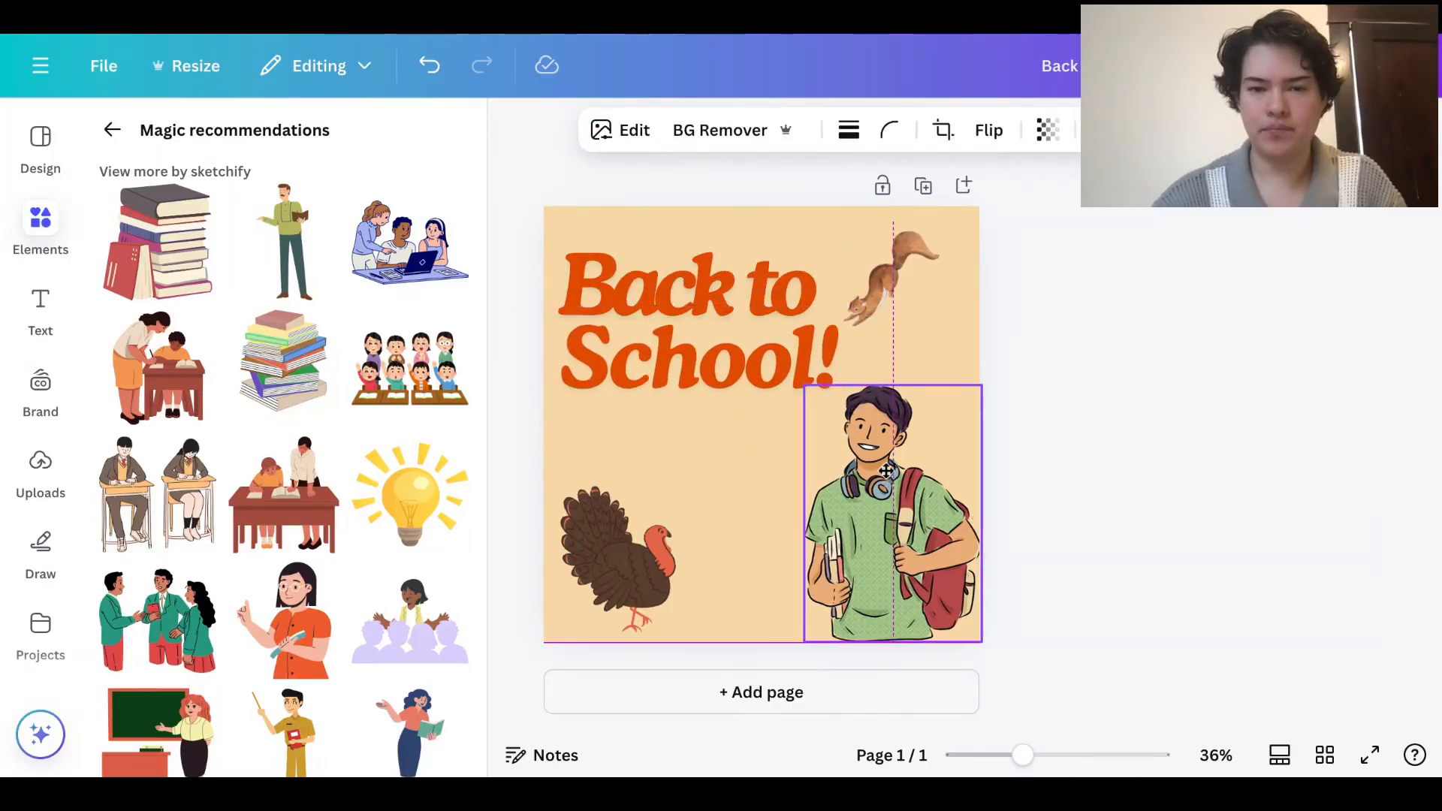
pyautogui.moveTo(981, 385); pyautogui.dragTo(1013, 340)
pyautogui.moveTo(903, 488); pyautogui.dragTo(895, 489)
pyautogui.click(511, 468)
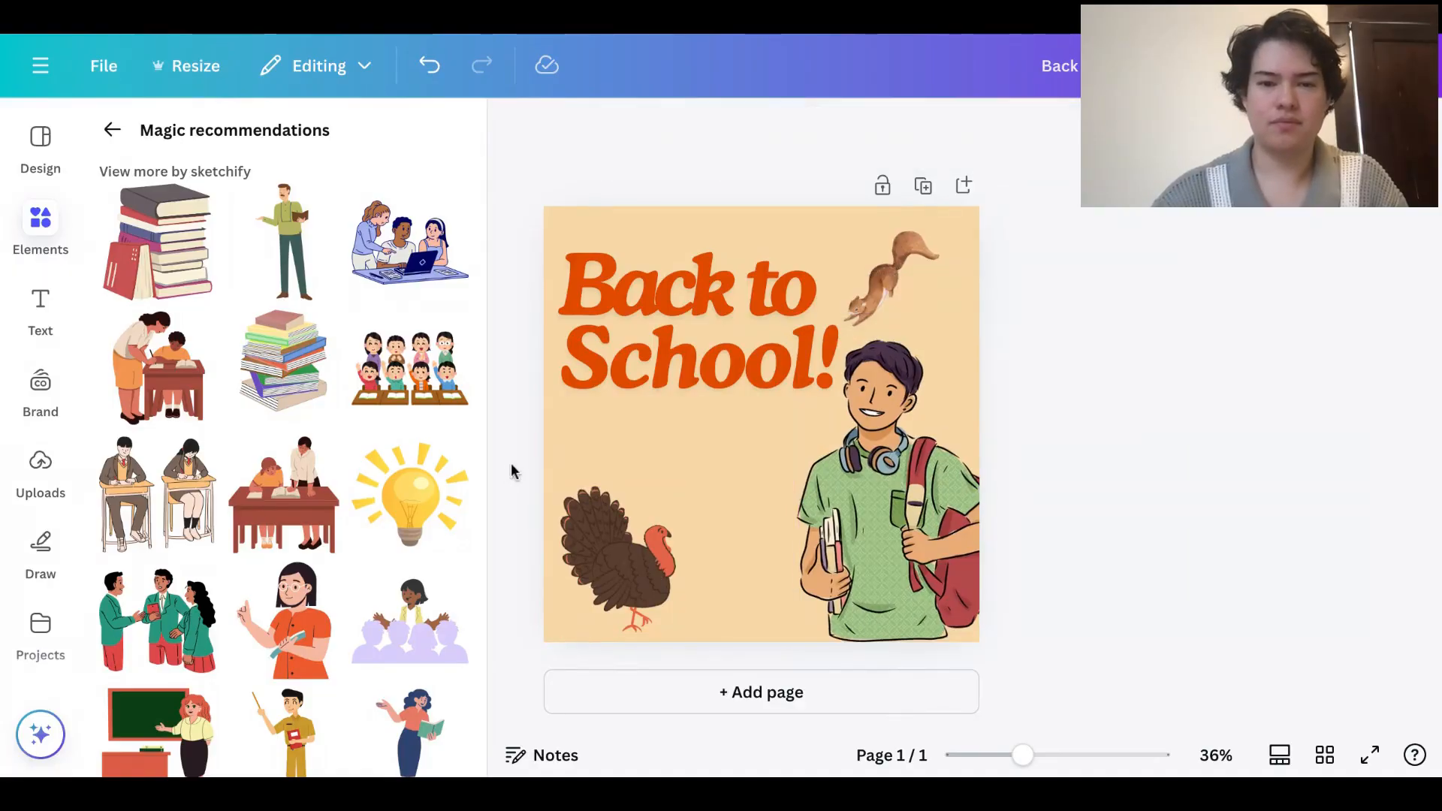
# Delete the turkey graphic from the page
pyautogui.click(589, 552)
pyautogui.press('Delete')
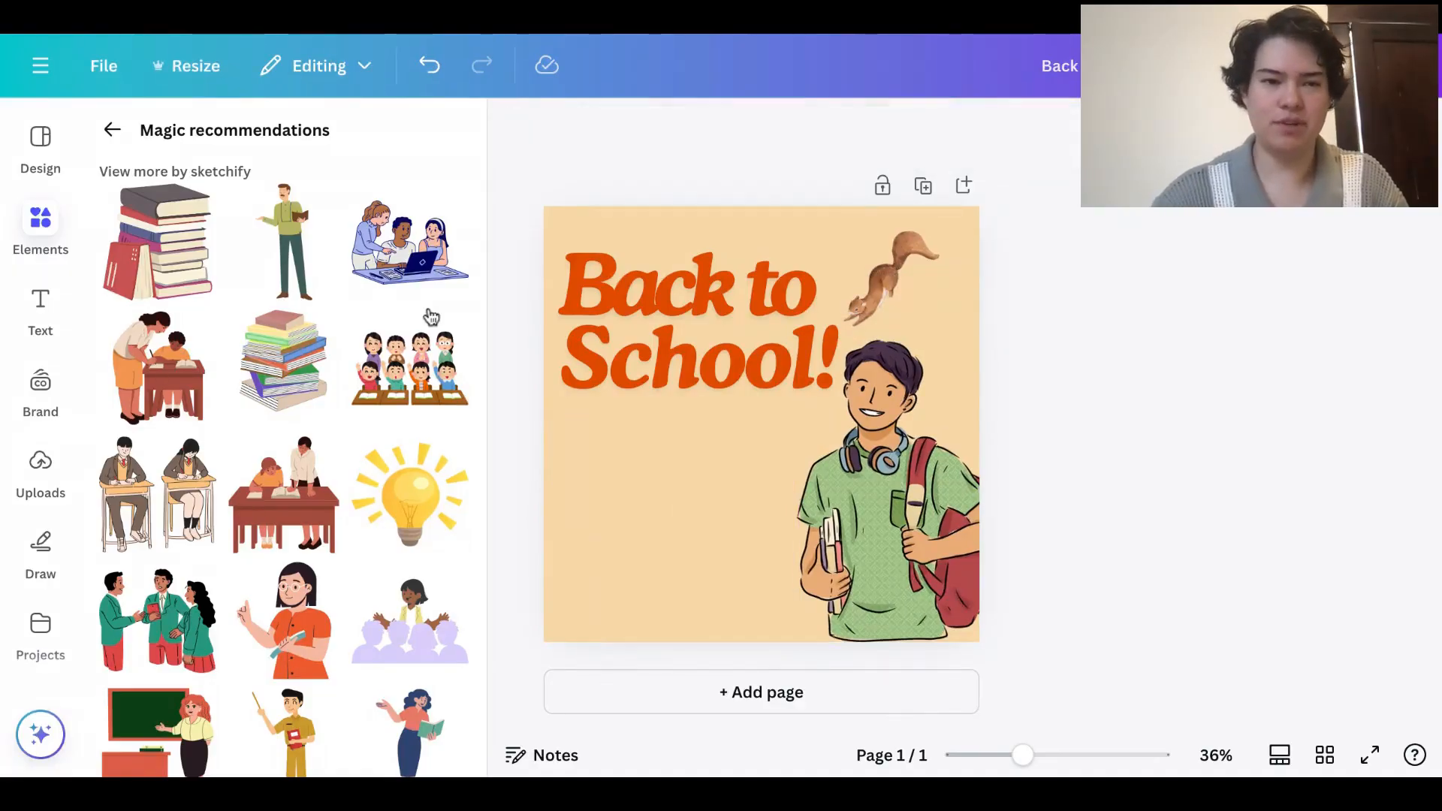
# Search the design templates for "school"
pyautogui.click(40, 142)
pyautogui.click(243, 143)
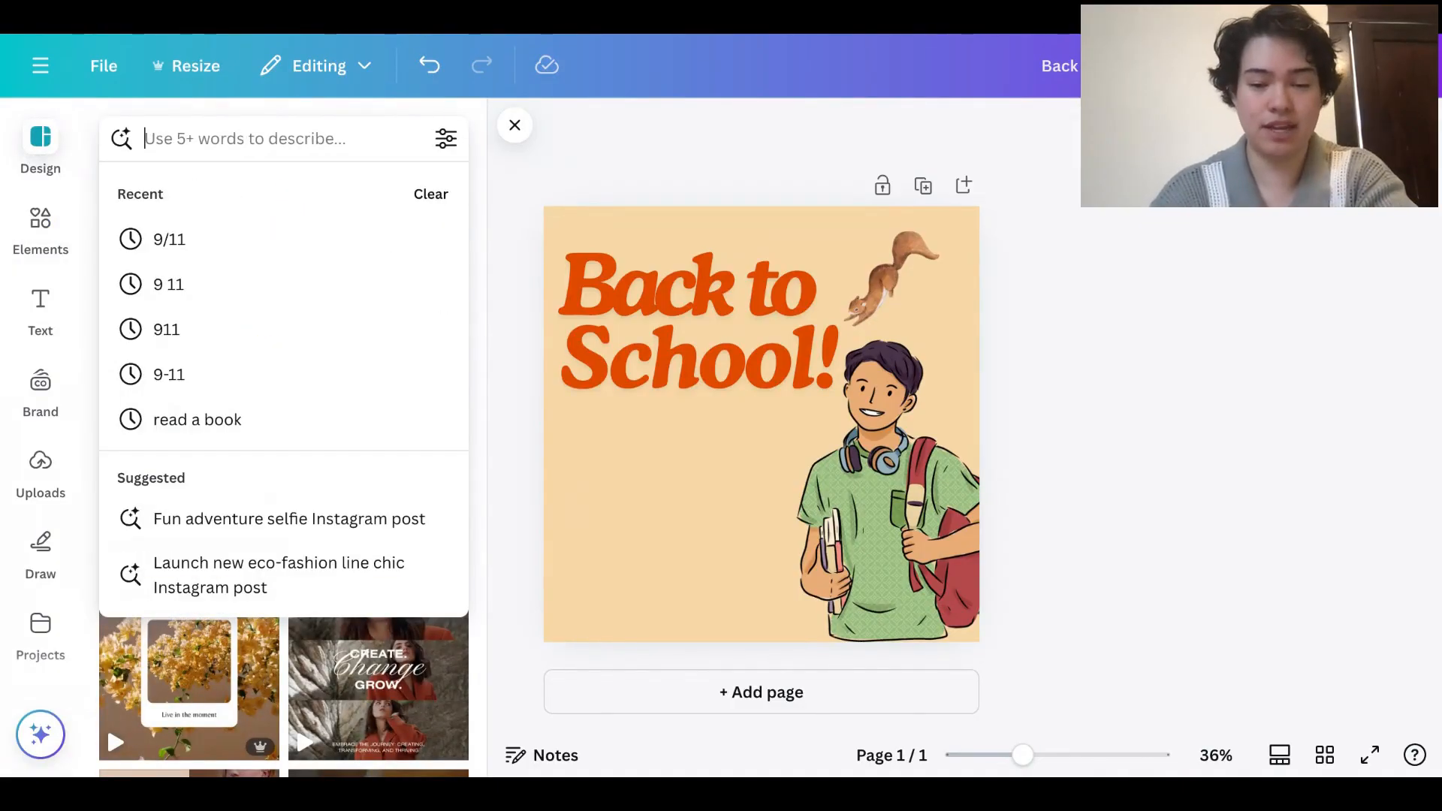
pyautogui.write('school')
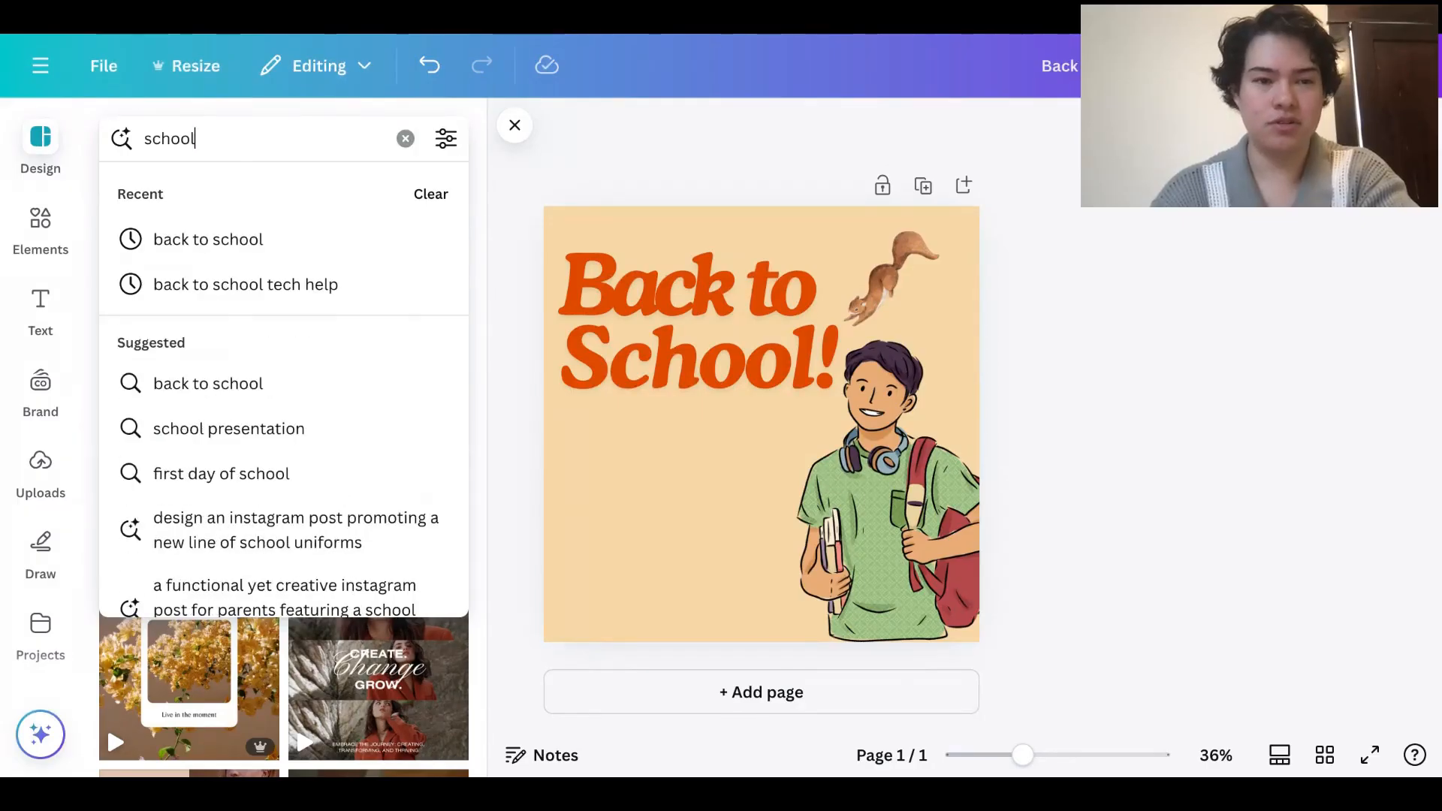
pyautogui.press('Return')
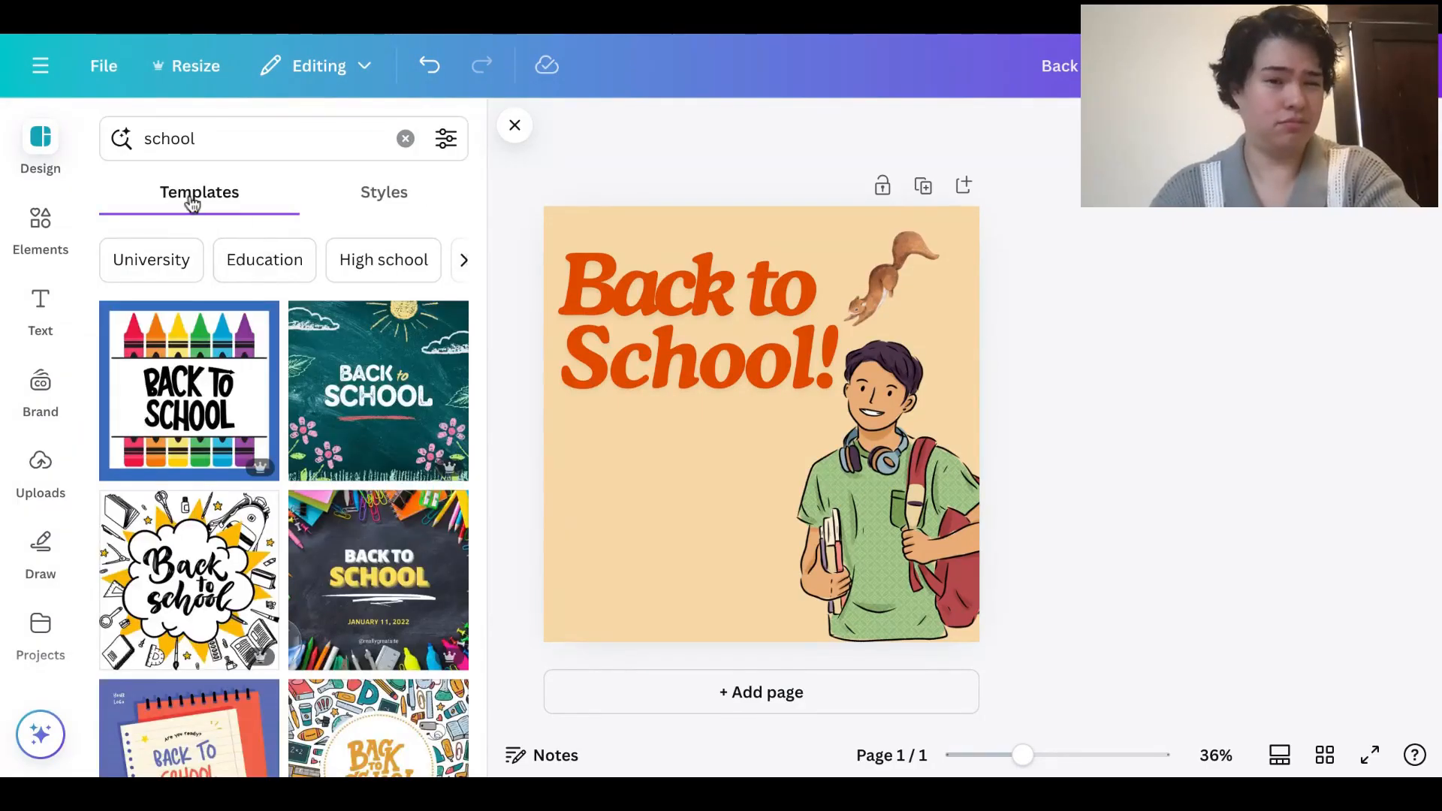
# Leave the Magic Recommendations in the elements library and search the graphics for "school"
pyautogui.click(40, 218)
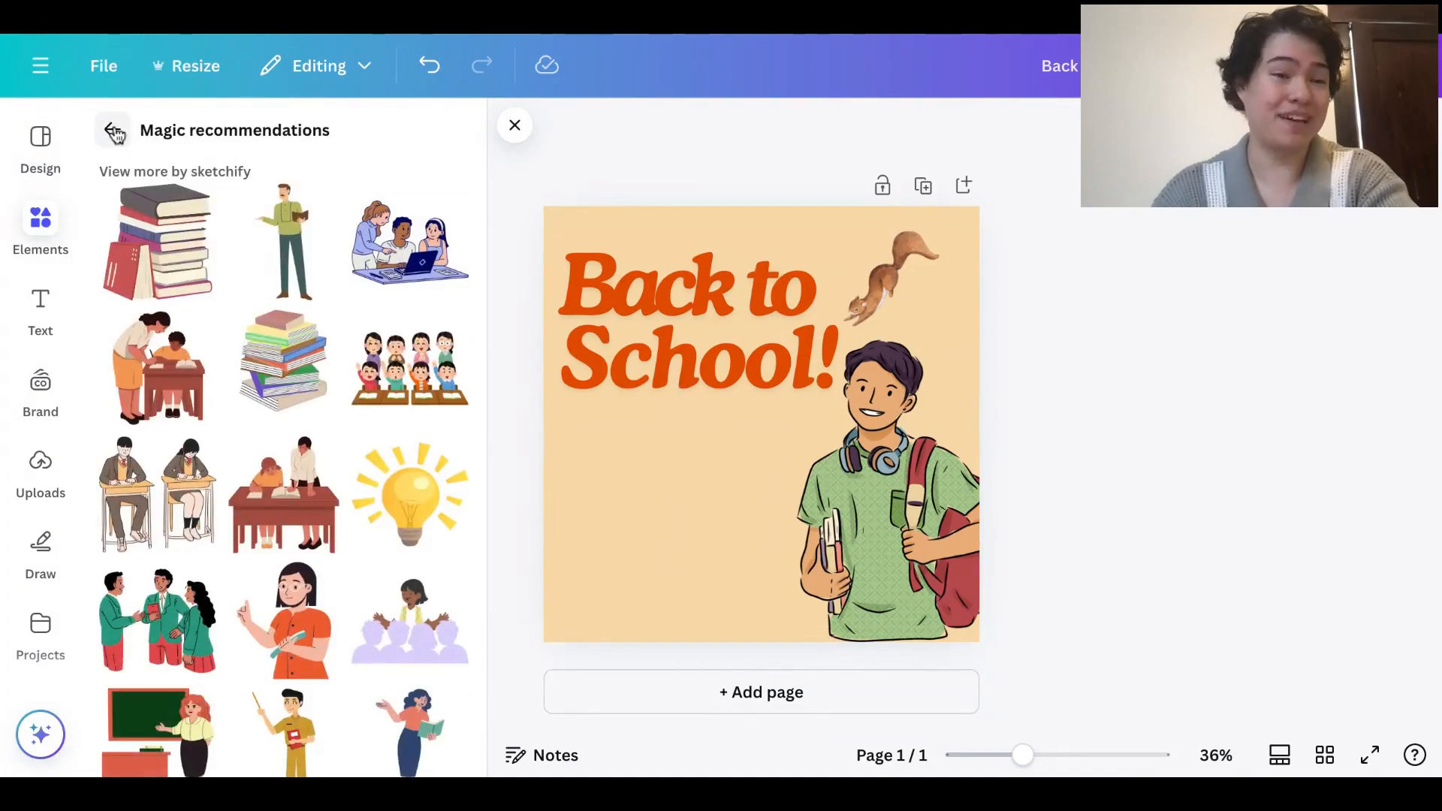
pyautogui.click(114, 132)
pyautogui.click(223, 141)
pyautogui.write('school')
pyautogui.press('Return')
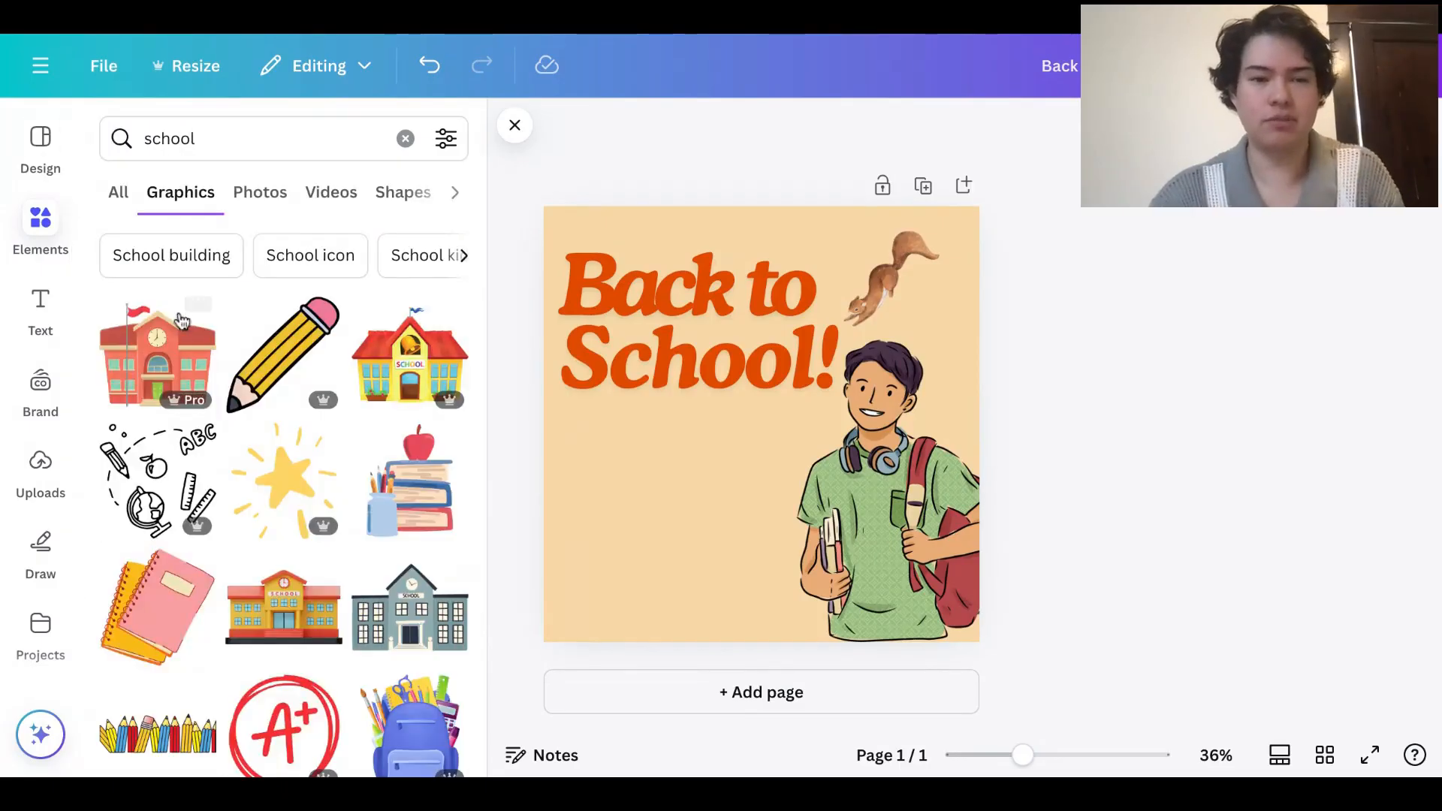
# Add the three-book stack graphic, shrink it, place it in the page's lower-left area beside the student, and deselect it
pyautogui.scroll(-5, 258, 455)
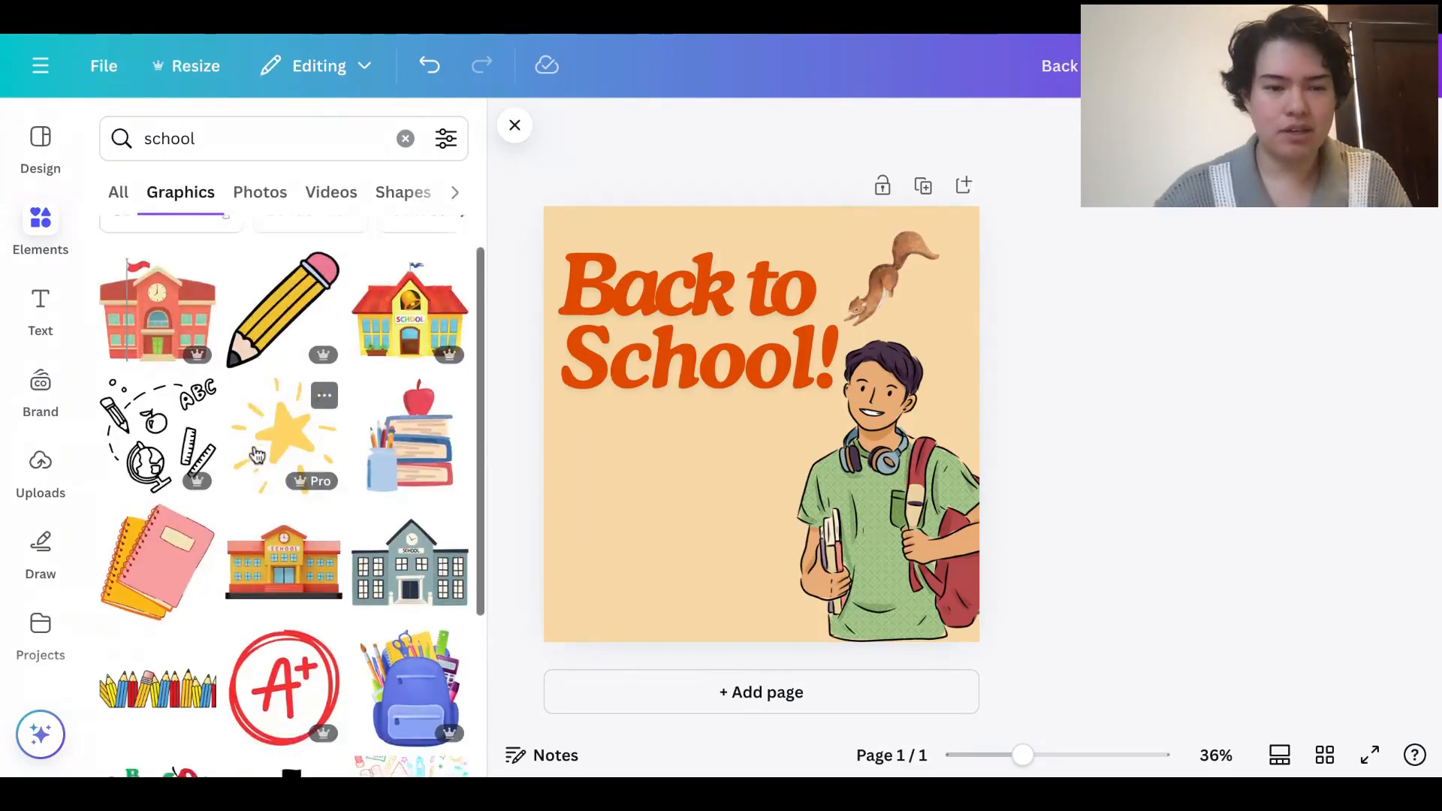
pyautogui.scroll(-3, 258, 455)
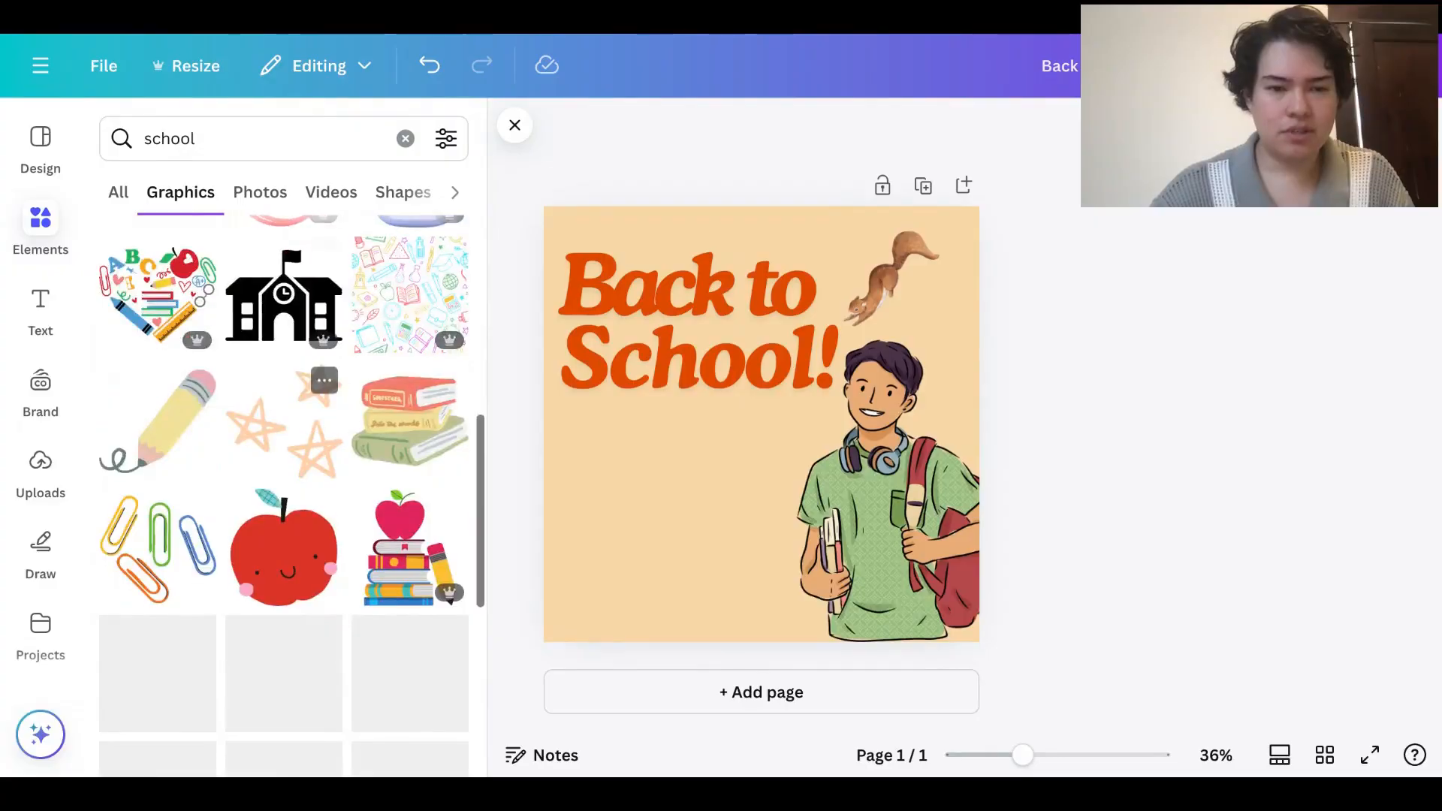
pyautogui.click(410, 449)
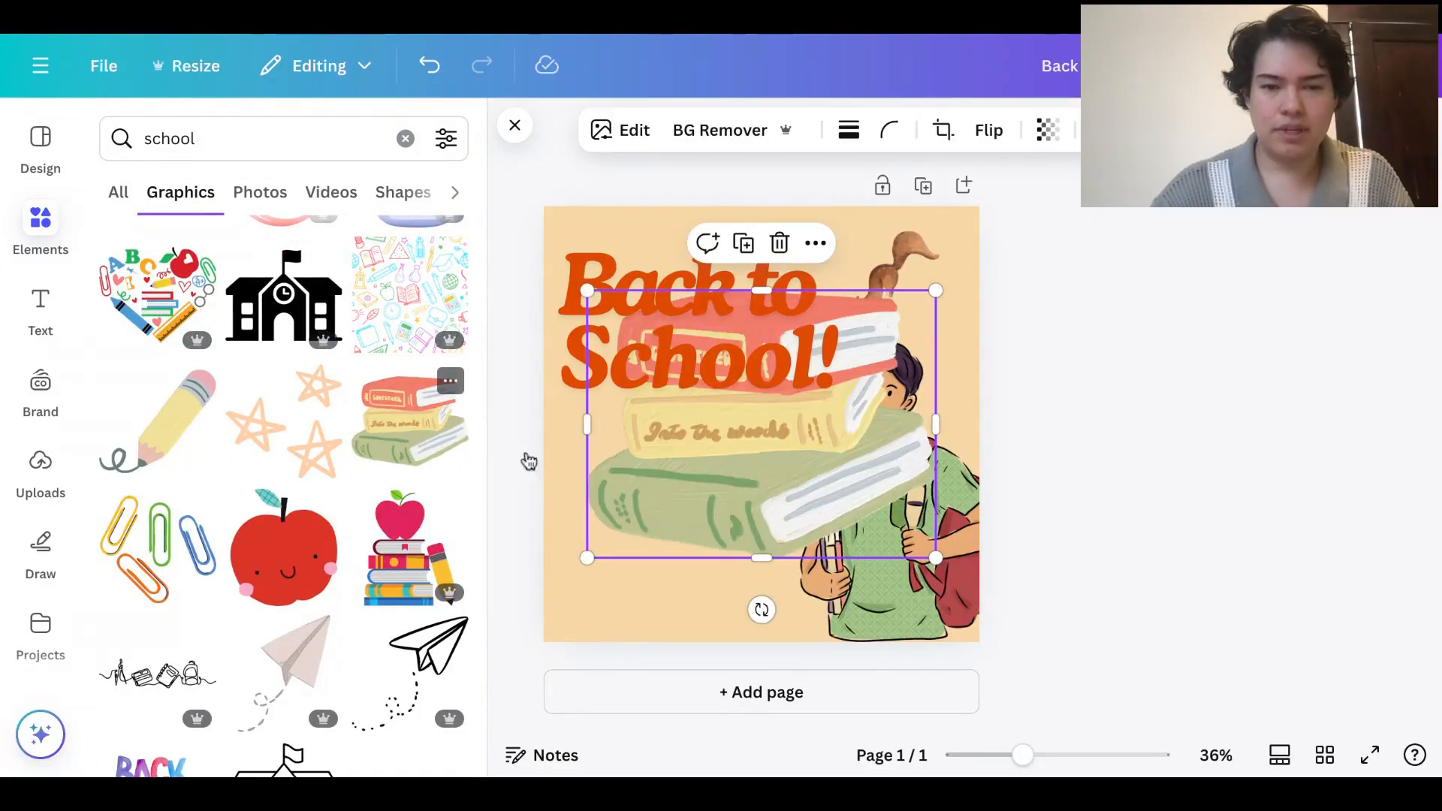
pyautogui.moveTo(724, 432); pyautogui.dragTo(699, 523)
pyautogui.moveTo(904, 371); pyautogui.dragTo(762, 483)
pyautogui.moveTo(696, 554); pyautogui.dragTo(699, 524)
pyautogui.click(1124, 427)
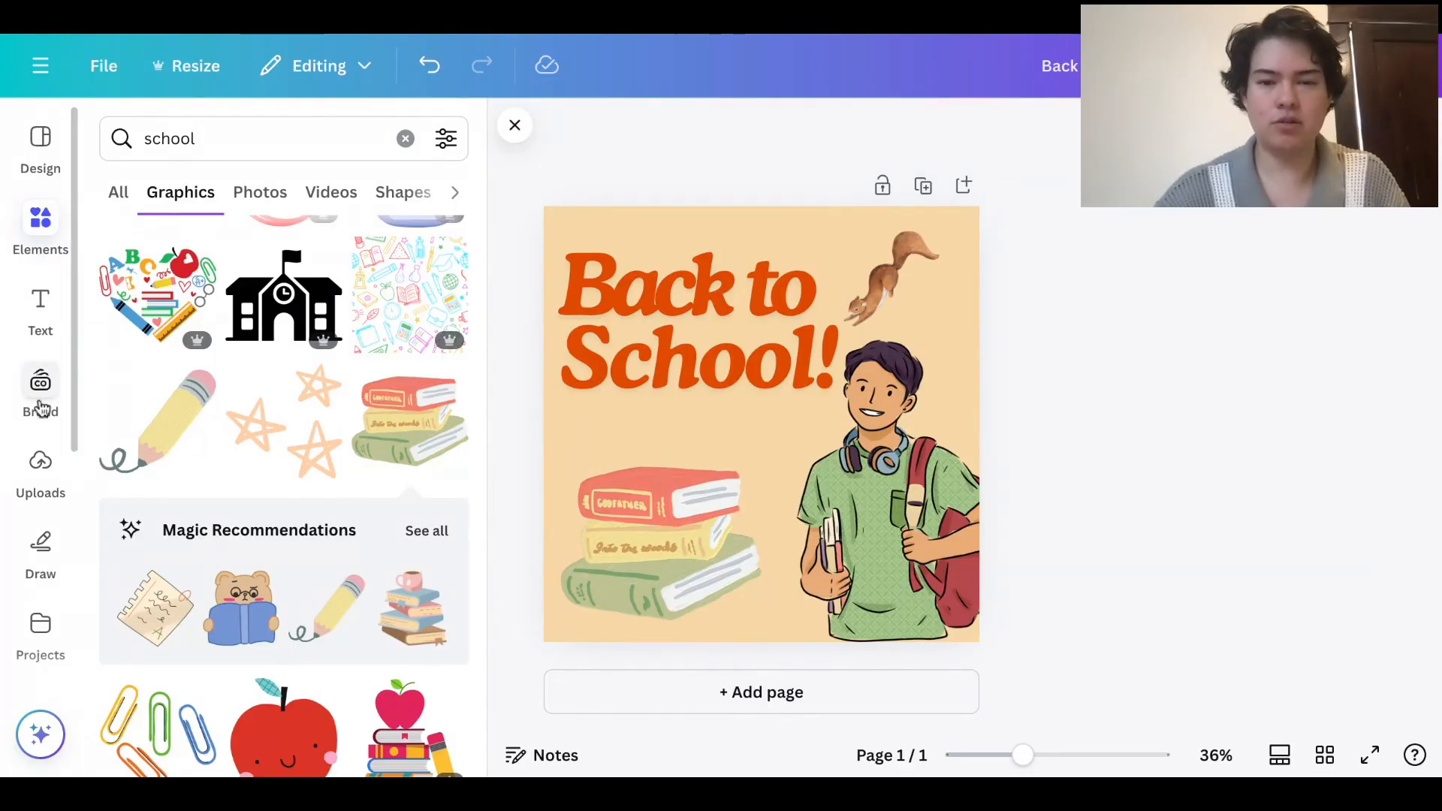
# Browse all the logos in the Tech 2 Elevate Brand Kit and add the green-blue brandmark logo to the page
pyautogui.click(41, 408)
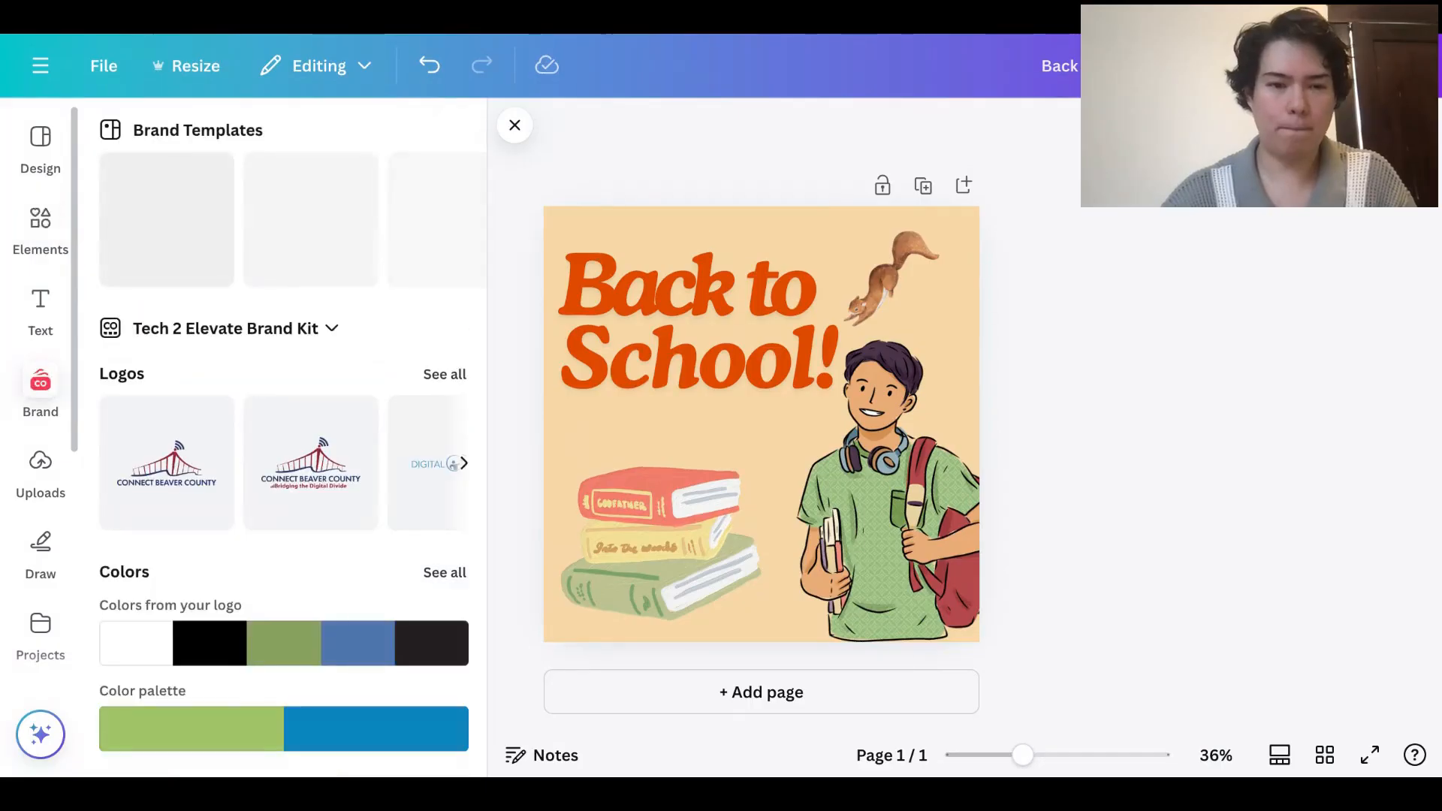
pyautogui.click(434, 375)
pyautogui.scroll(-10, 263, 435)
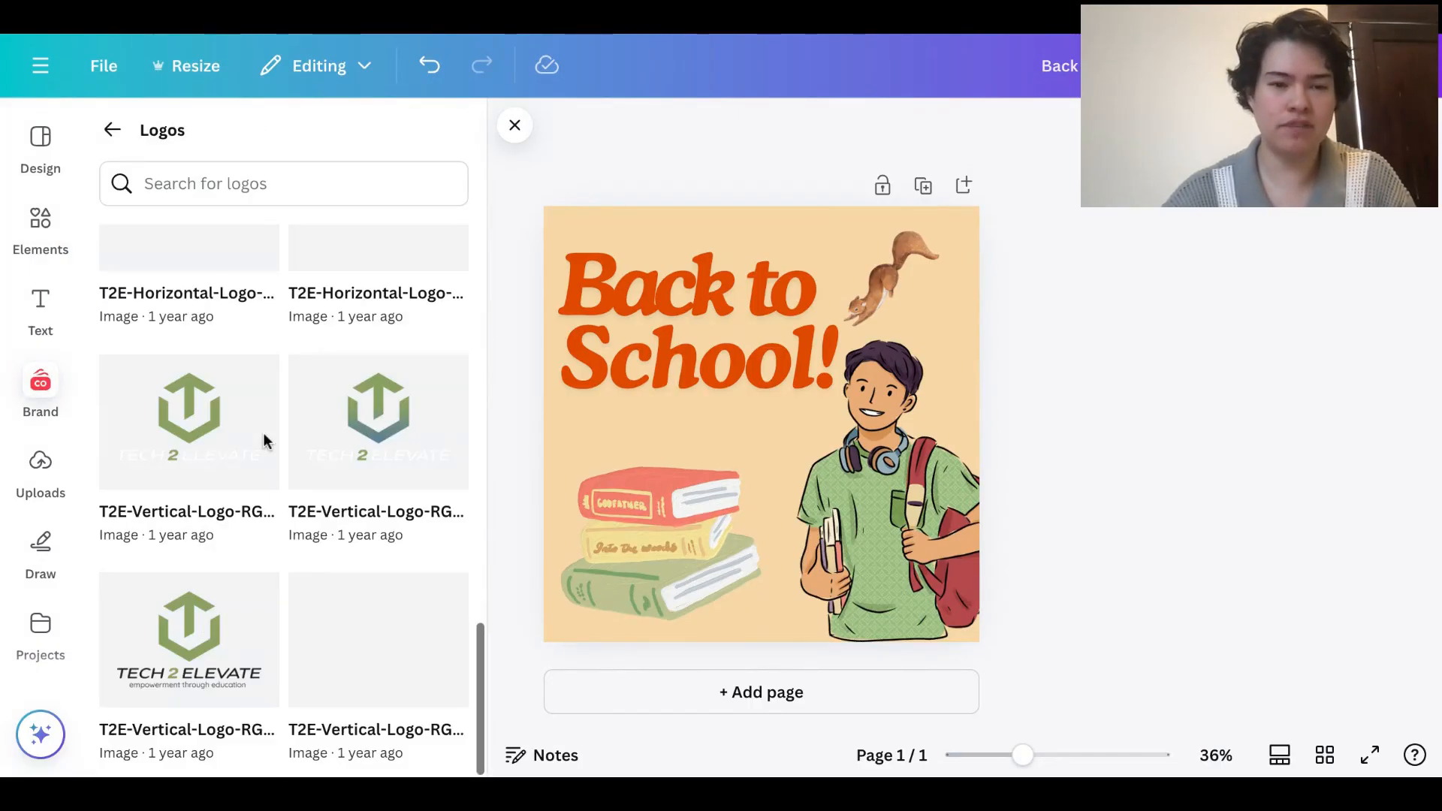
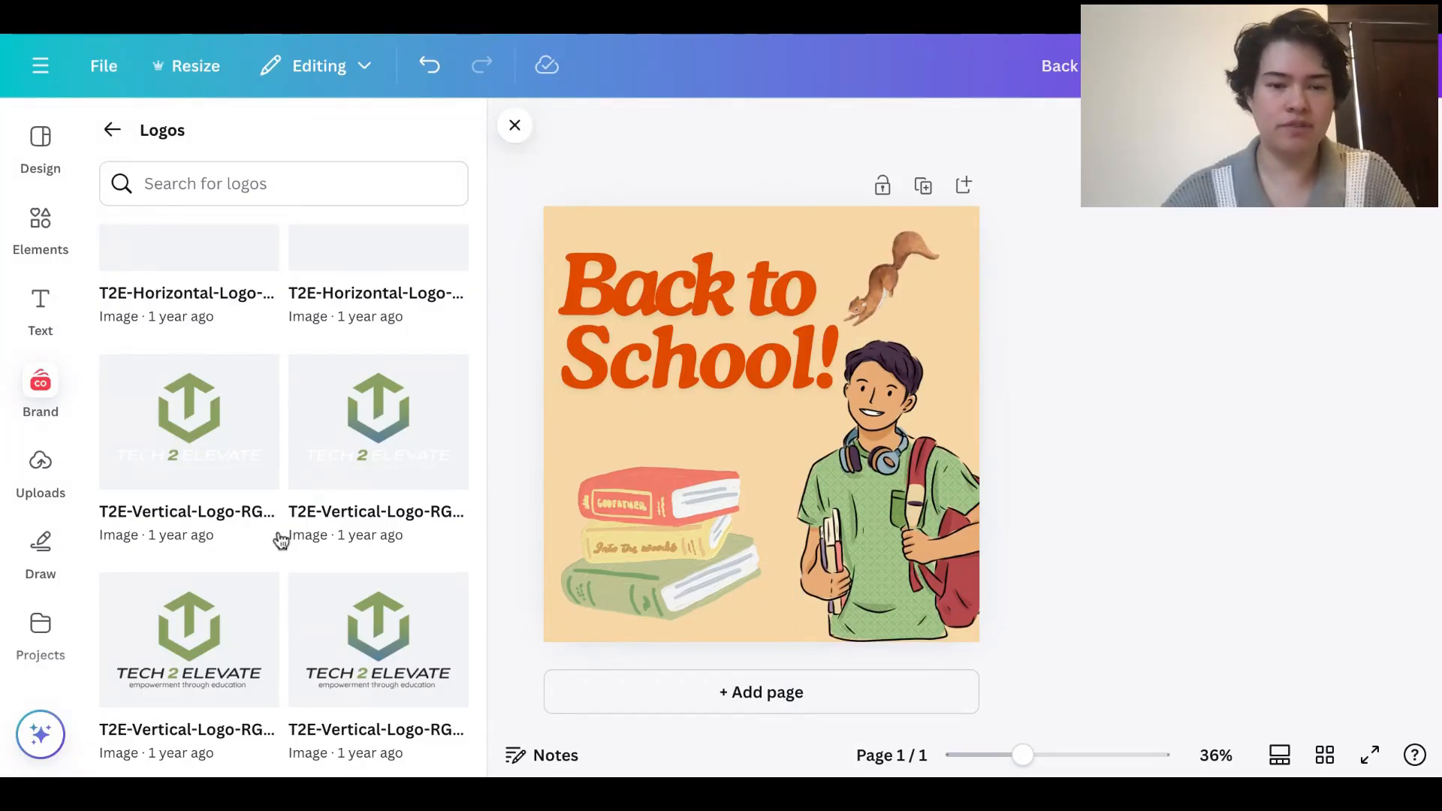
pyautogui.scroll(5, 281, 539)
pyautogui.scroll(3, 281, 525)
pyautogui.click(207, 454)
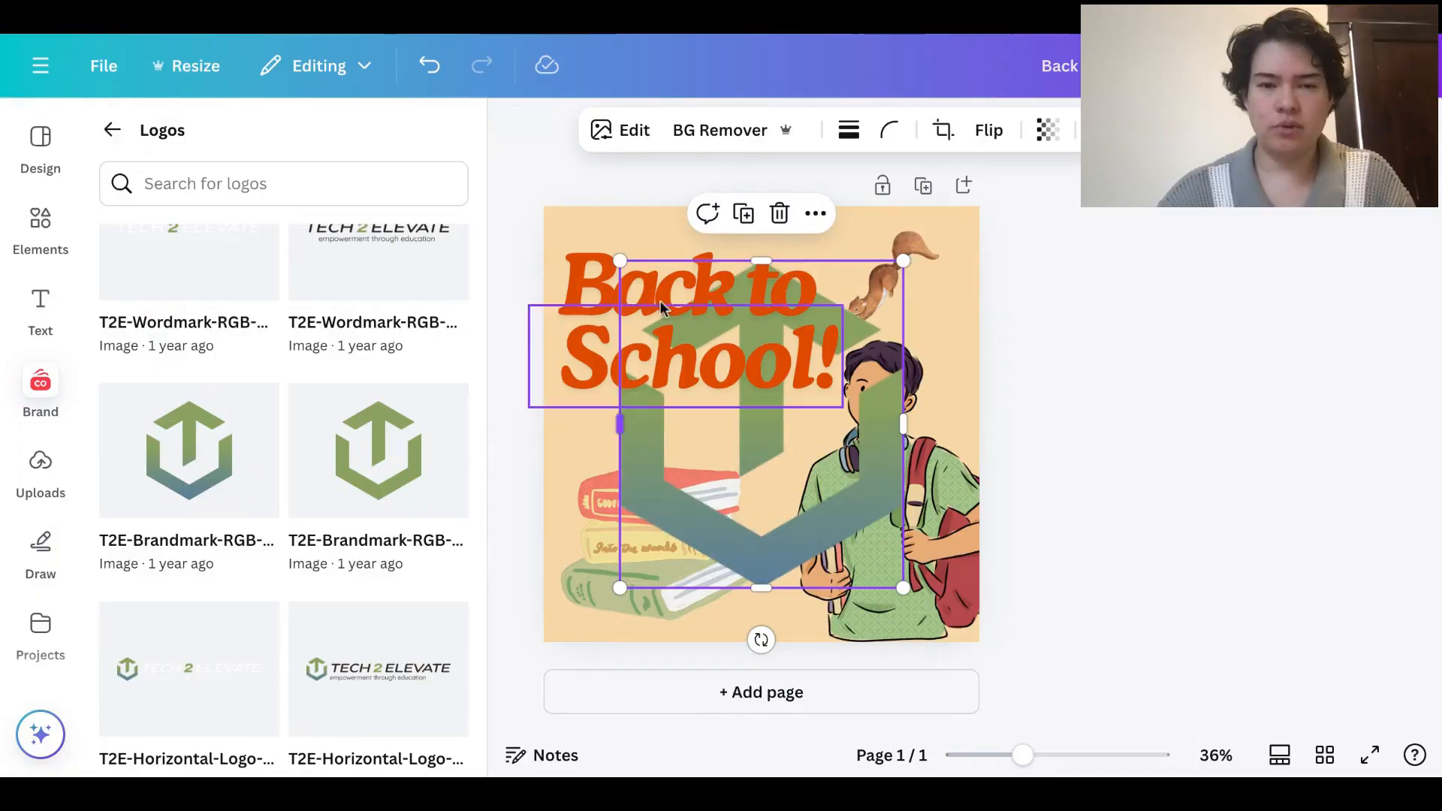
# Shrink the brandmark logo and place it over the student's backpack at the page's lower-right corner, then deselect it
pyautogui.moveTo(620, 260); pyautogui.dragTo(807, 478)
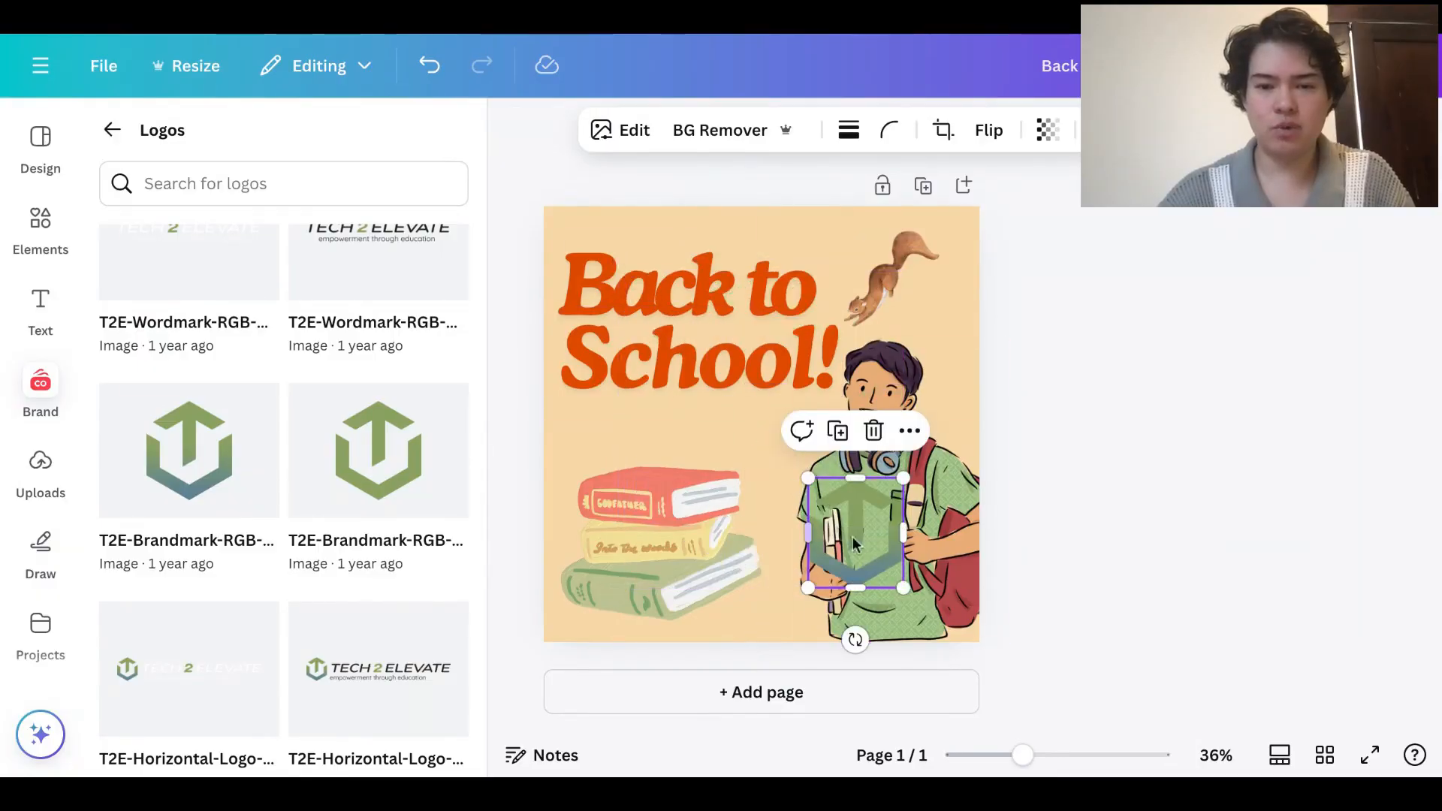
pyautogui.moveTo(854, 547); pyautogui.dragTo(909, 560)
pyautogui.click(1069, 553)
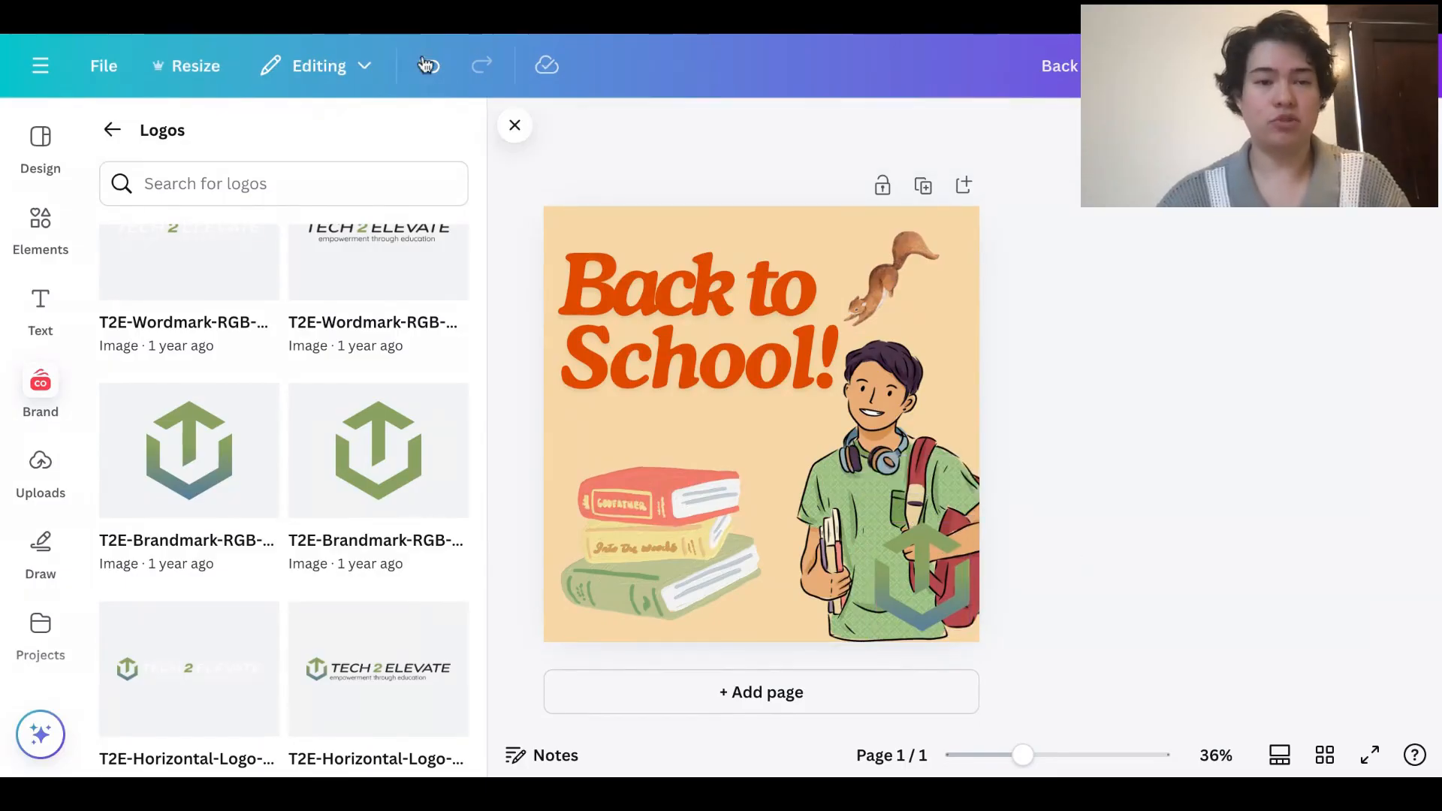
# Search the element graphics for "red backpack"
pyautogui.click(36, 229)
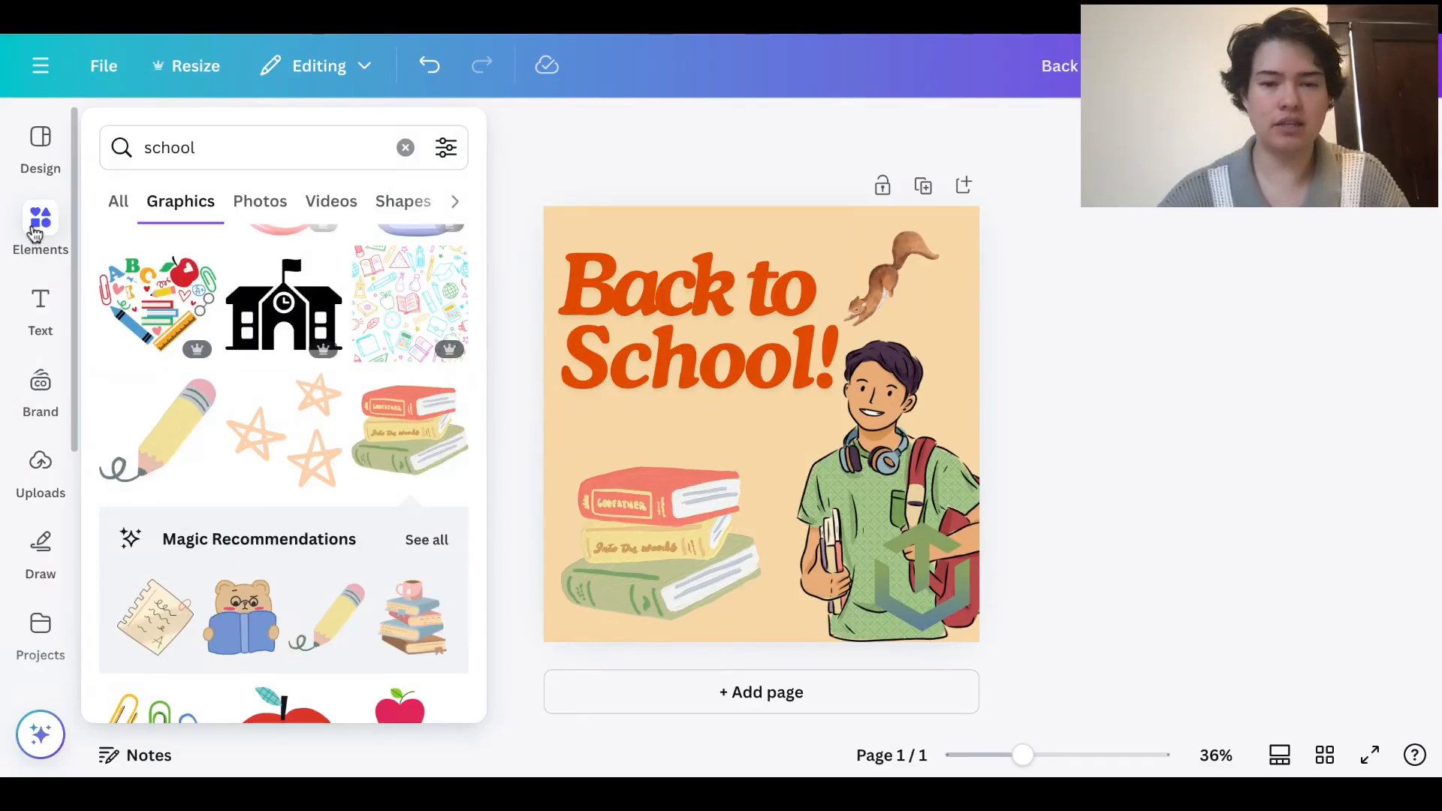
pyautogui.click(200, 151)
pyautogui.moveTo(206, 151); pyautogui.dragTo(118, 150)
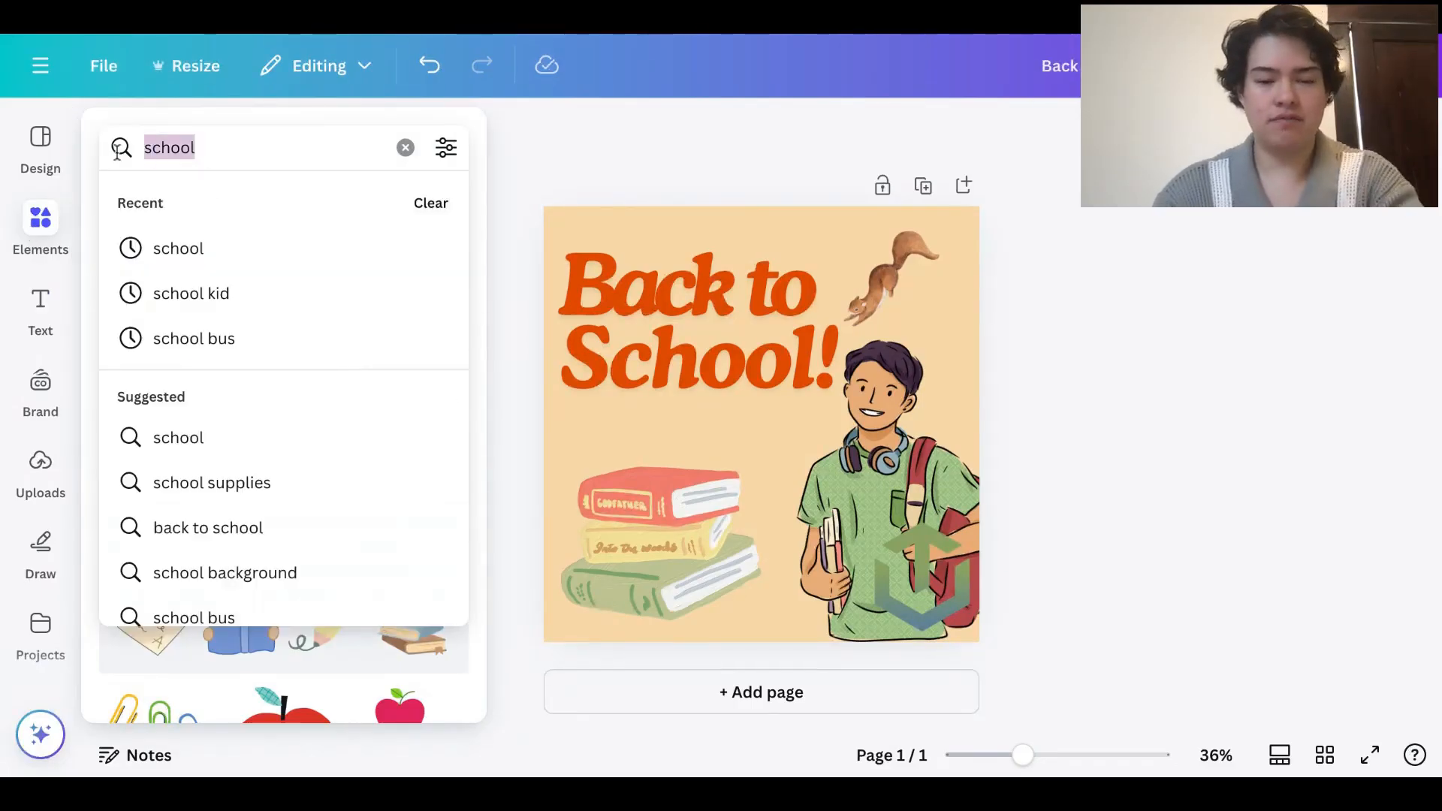
pyautogui.write('red backpack')
pyautogui.press('Return')
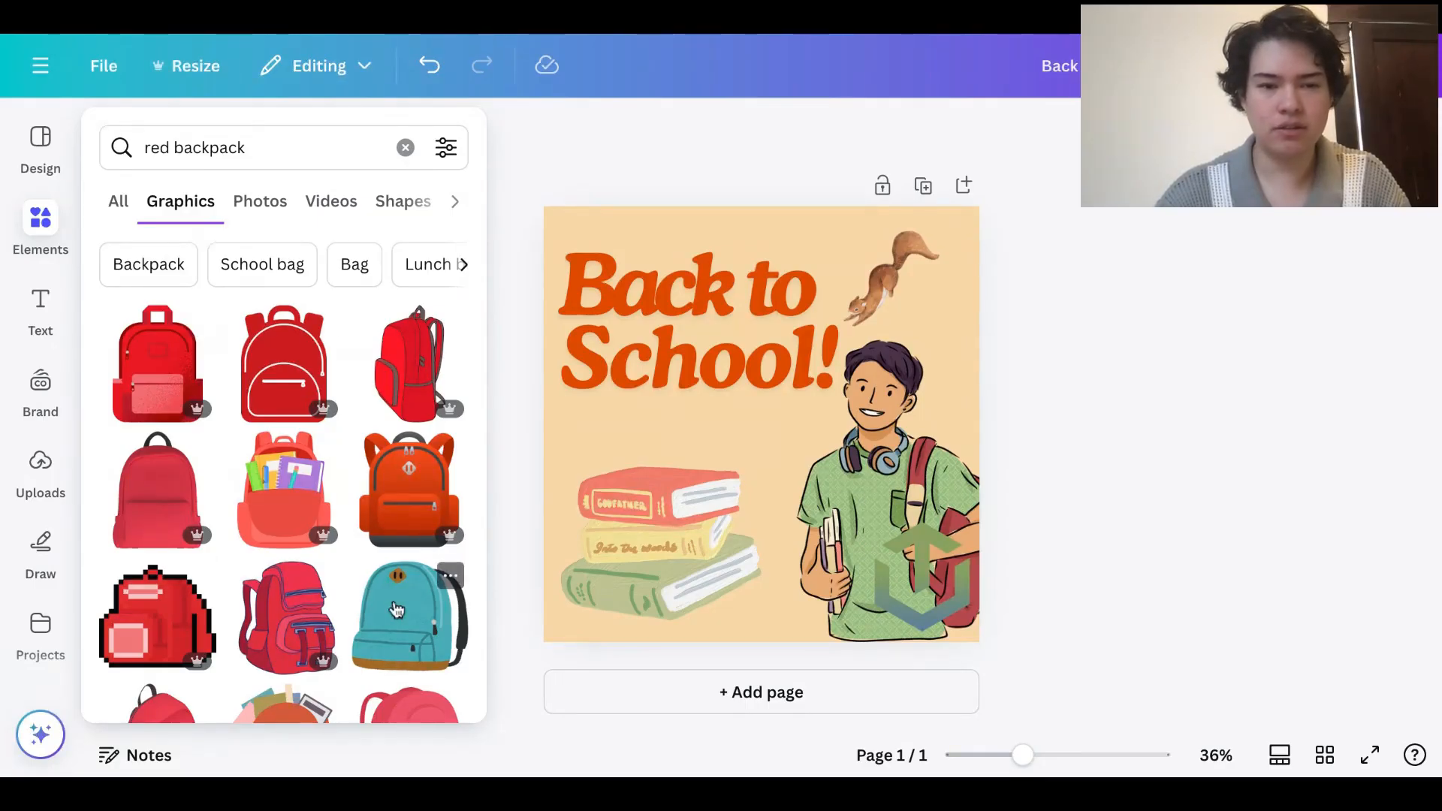
# Add the plain pinkish-red backpack graphic and place it over the student's backpack in the lower-right corner, slightly reduced
pyautogui.scroll(-3, 264, 381)
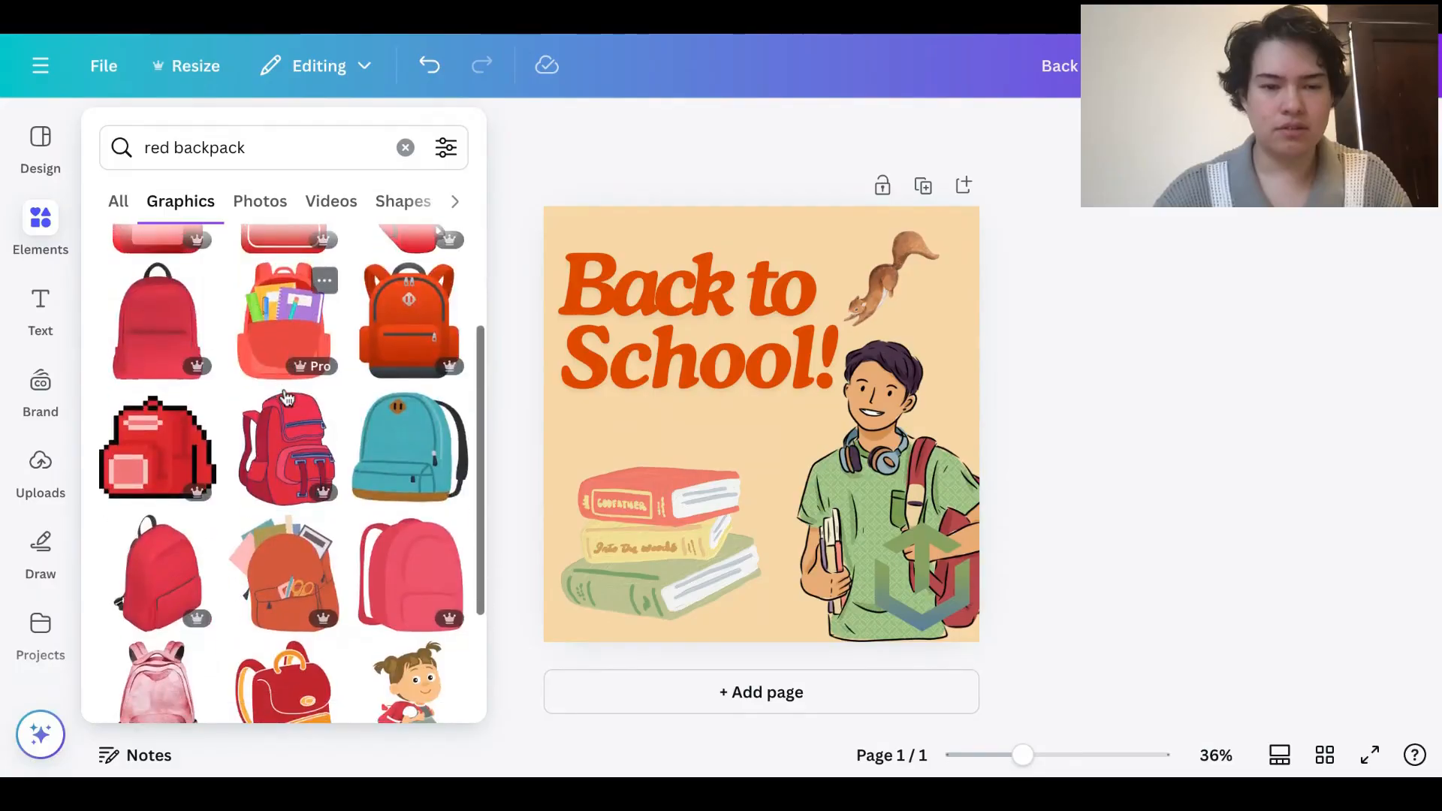
pyautogui.click(411, 531)
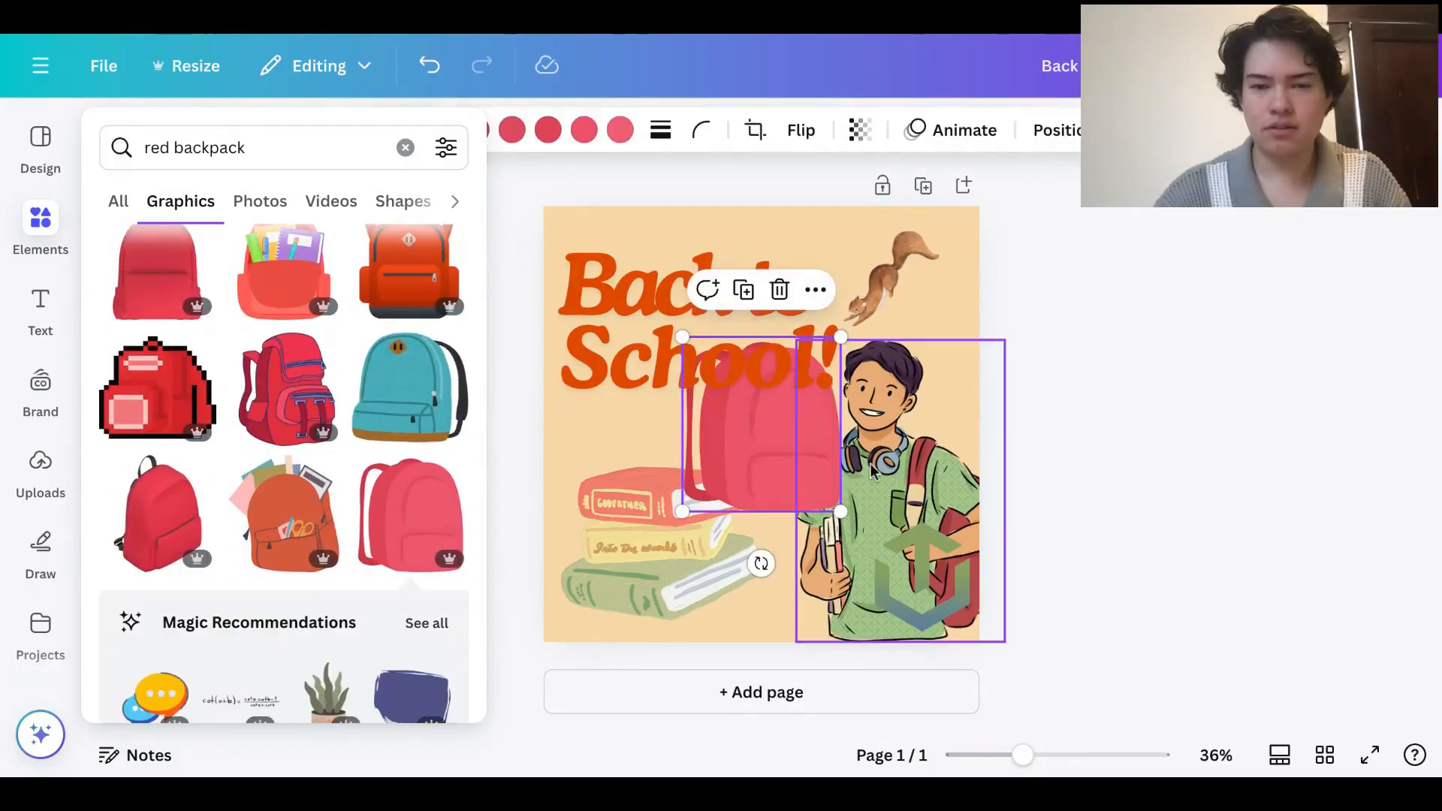
pyautogui.moveTo(755, 429); pyautogui.dragTo(910, 566)
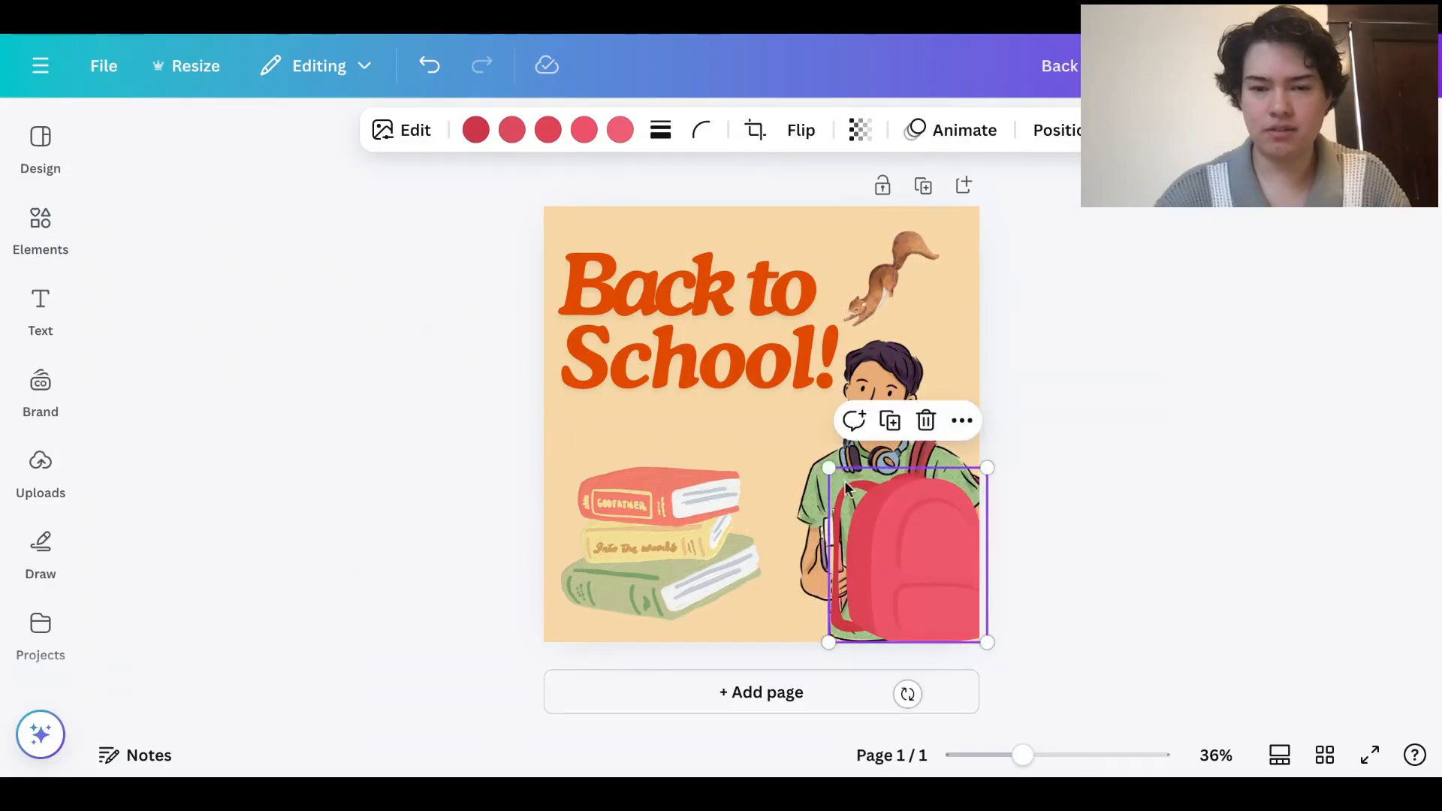
pyautogui.moveTo(829, 469); pyautogui.dragTo(892, 549)
# Show the page's layers and move the brandmark logo directly above the red backpack
pyautogui.rightClick(901, 548)
pyautogui.rightClick(892, 549)
pyautogui.moveTo(951, 405)
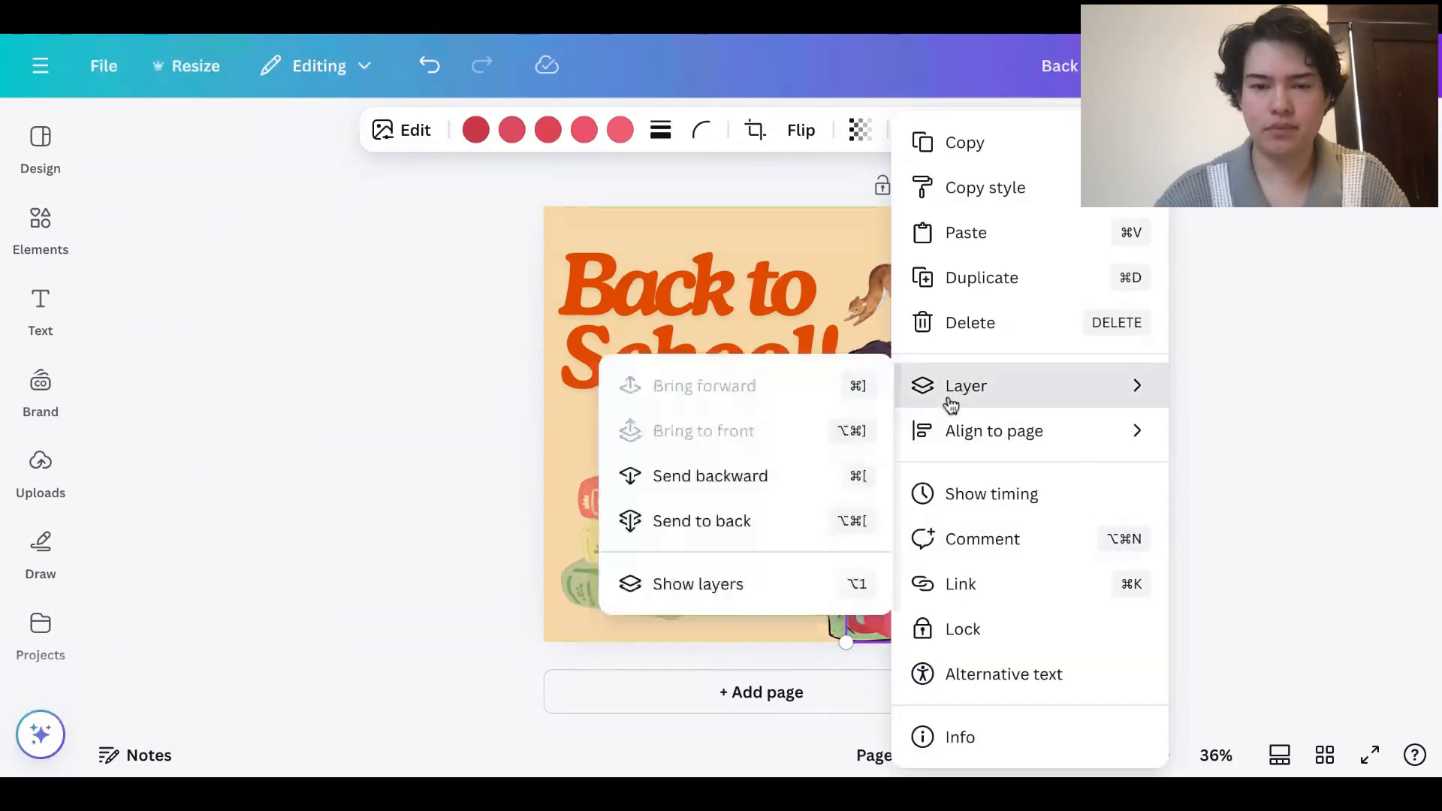
pyautogui.click(742, 585)
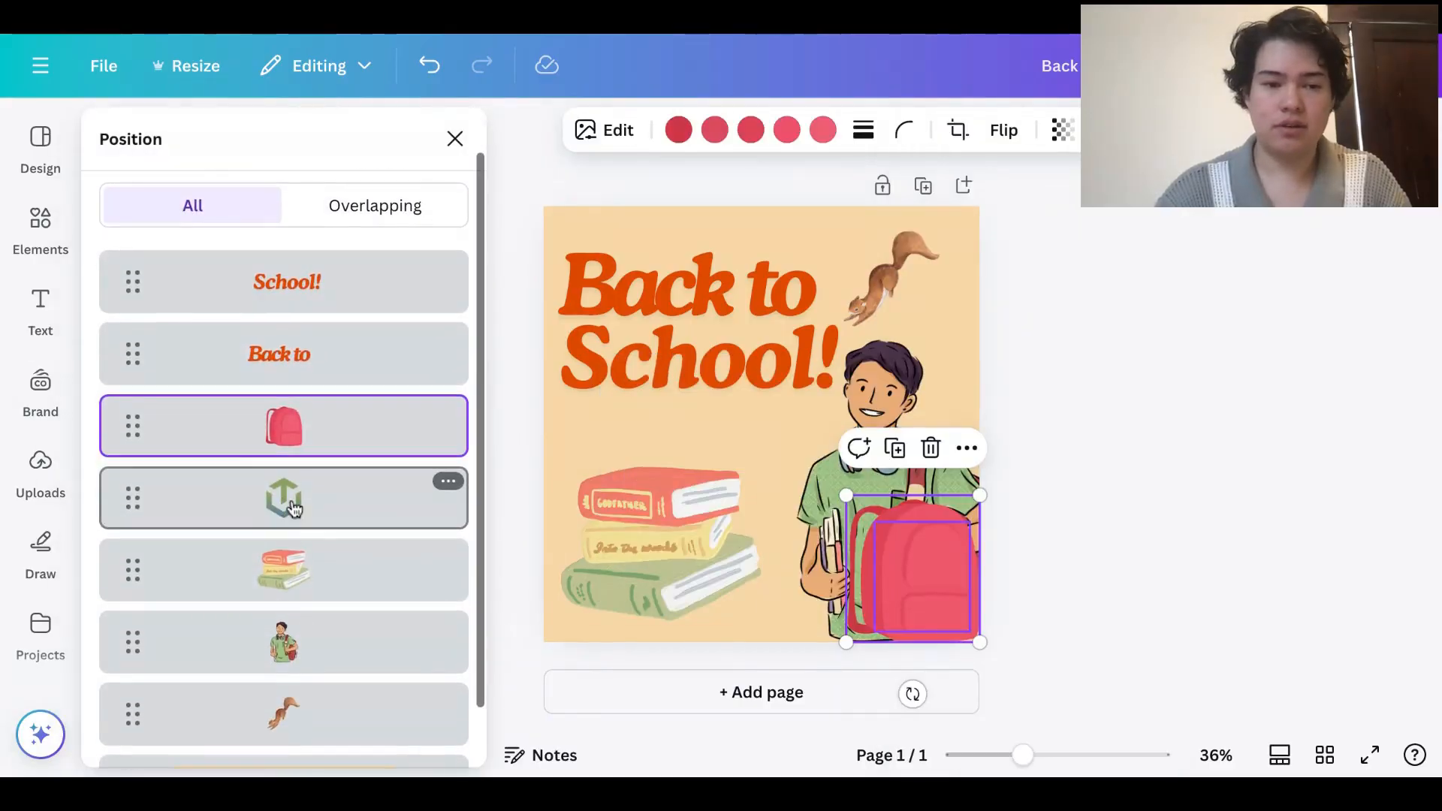
pyautogui.moveTo(294, 482); pyautogui.dragTo(294, 421)
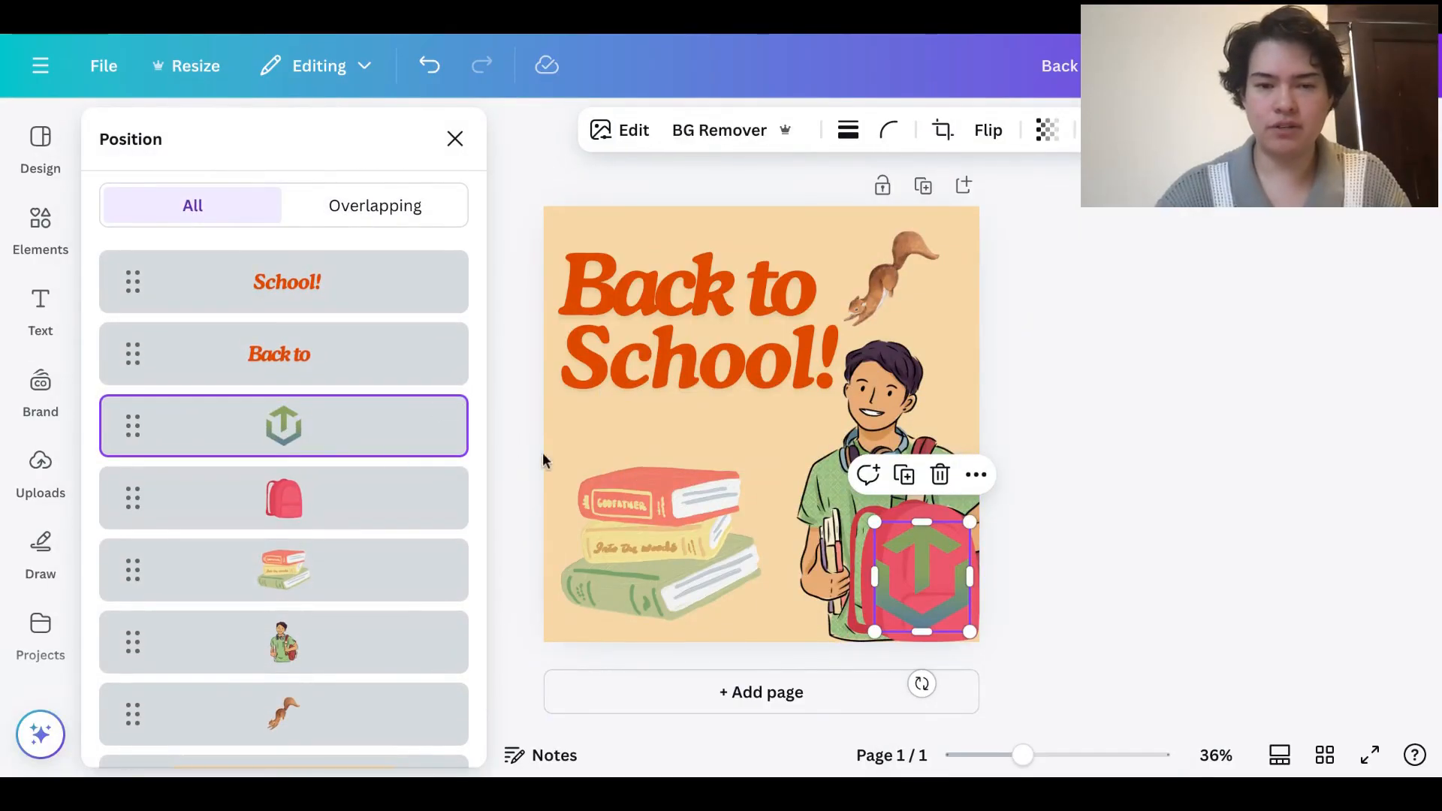
pyautogui.click(613, 443)
# Shrink the logo and the red backpack so the logo sits on the bag's front inside the page, then deselect them
pyautogui.click(899, 541)
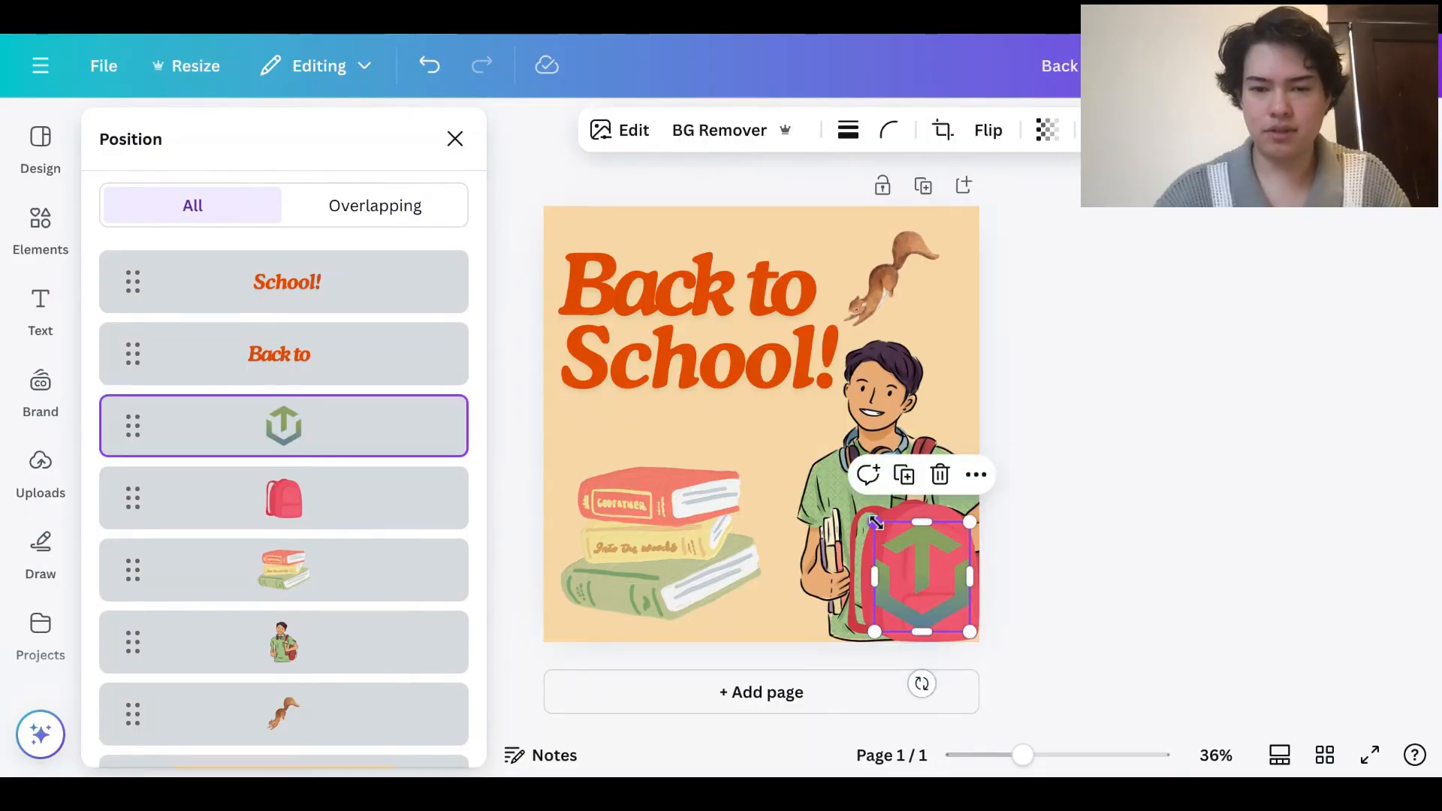
pyautogui.moveTo(875, 522); pyautogui.dragTo(927, 591)
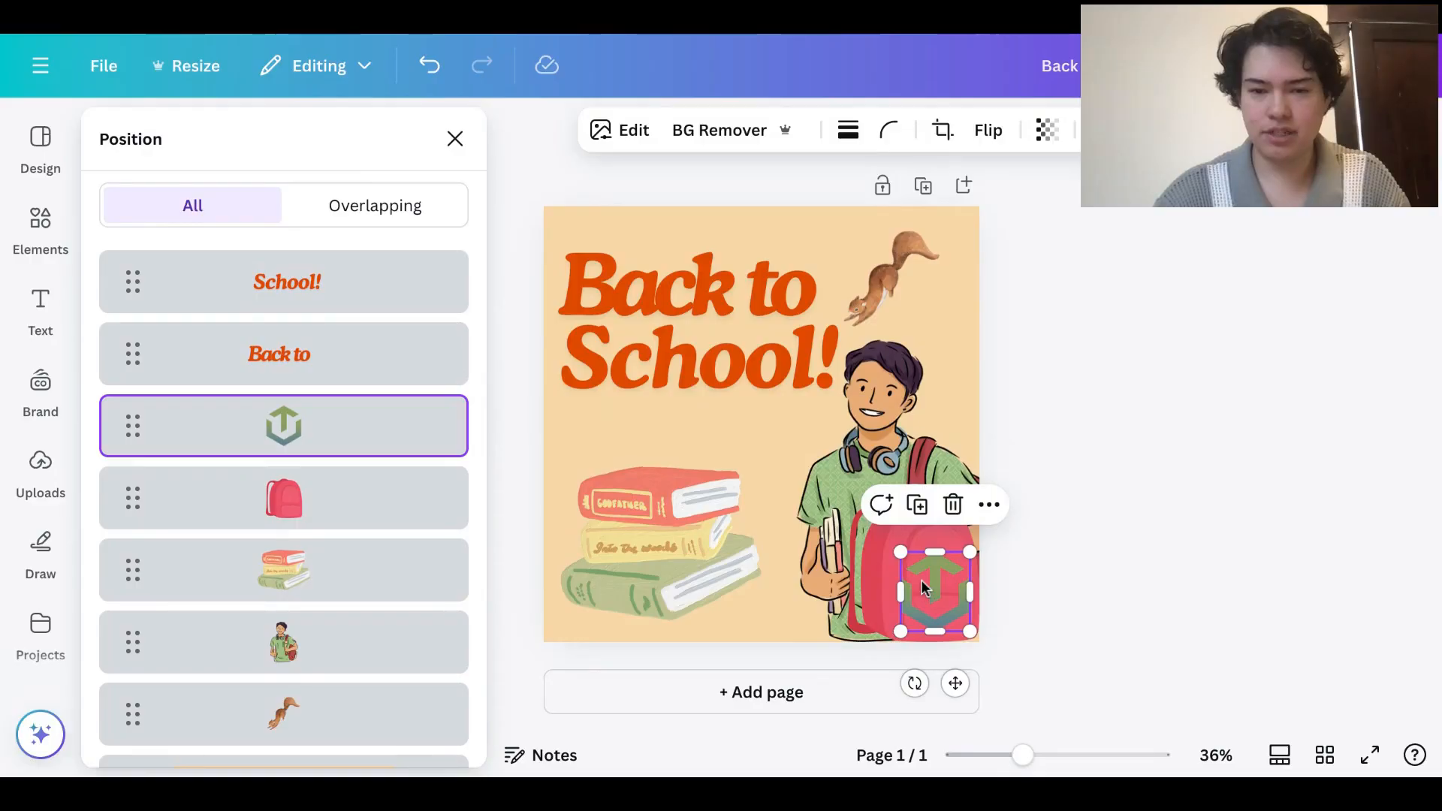
pyautogui.click(871, 555)
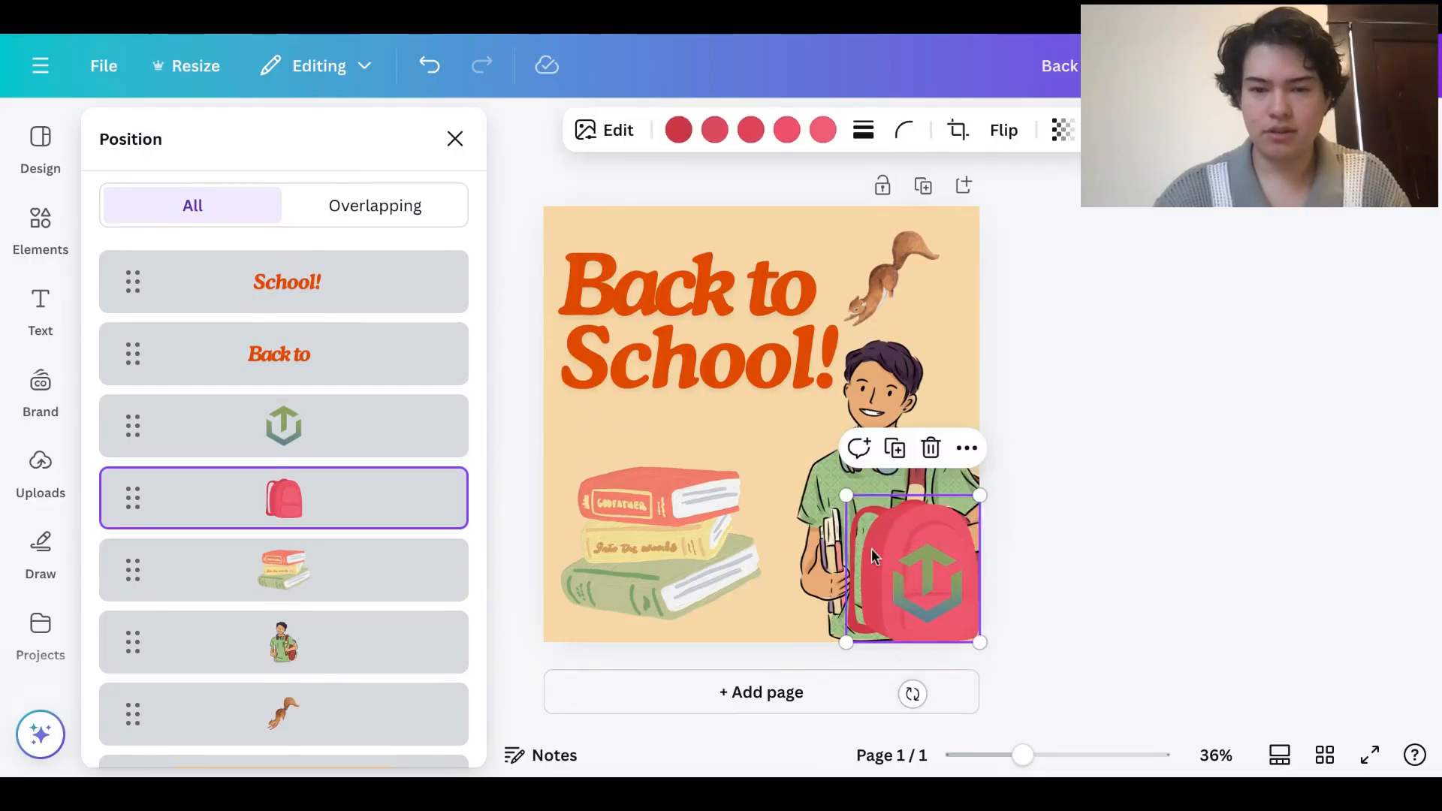
pyautogui.moveTo(846, 495); pyautogui.dragTo(871, 522)
pyautogui.moveTo(961, 636); pyautogui.dragTo(954, 621)
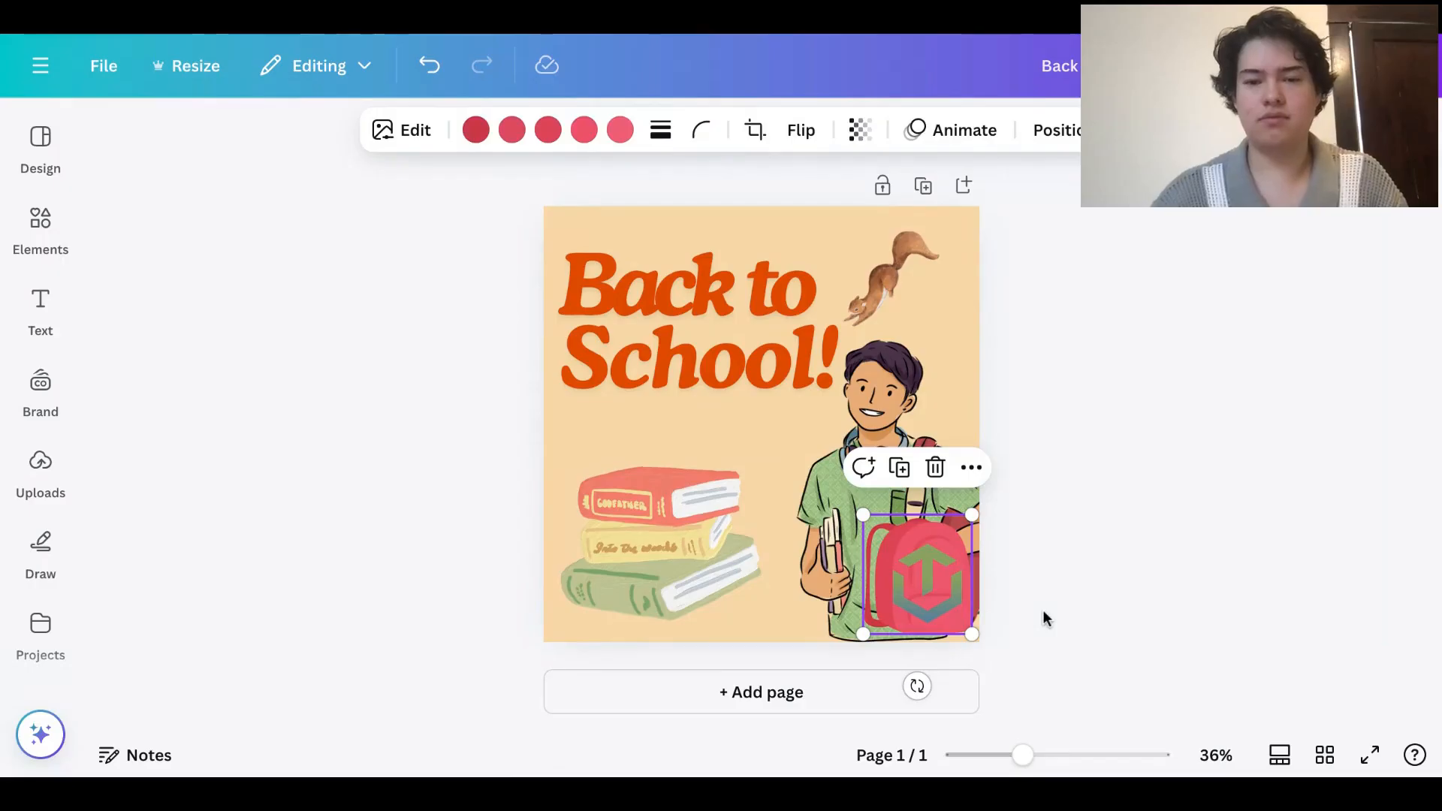
pyautogui.click(1043, 617)
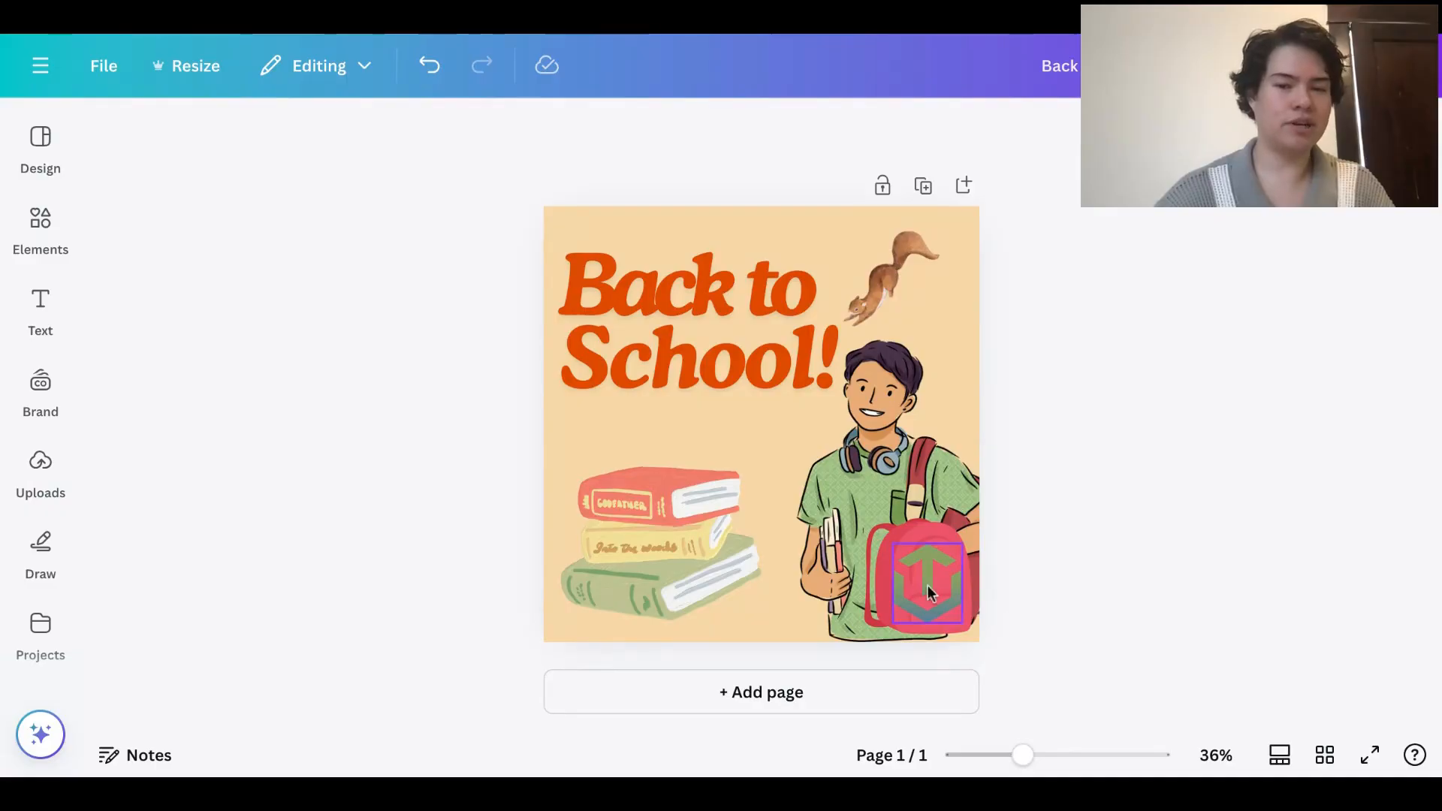
pyautogui.click(647, 499)
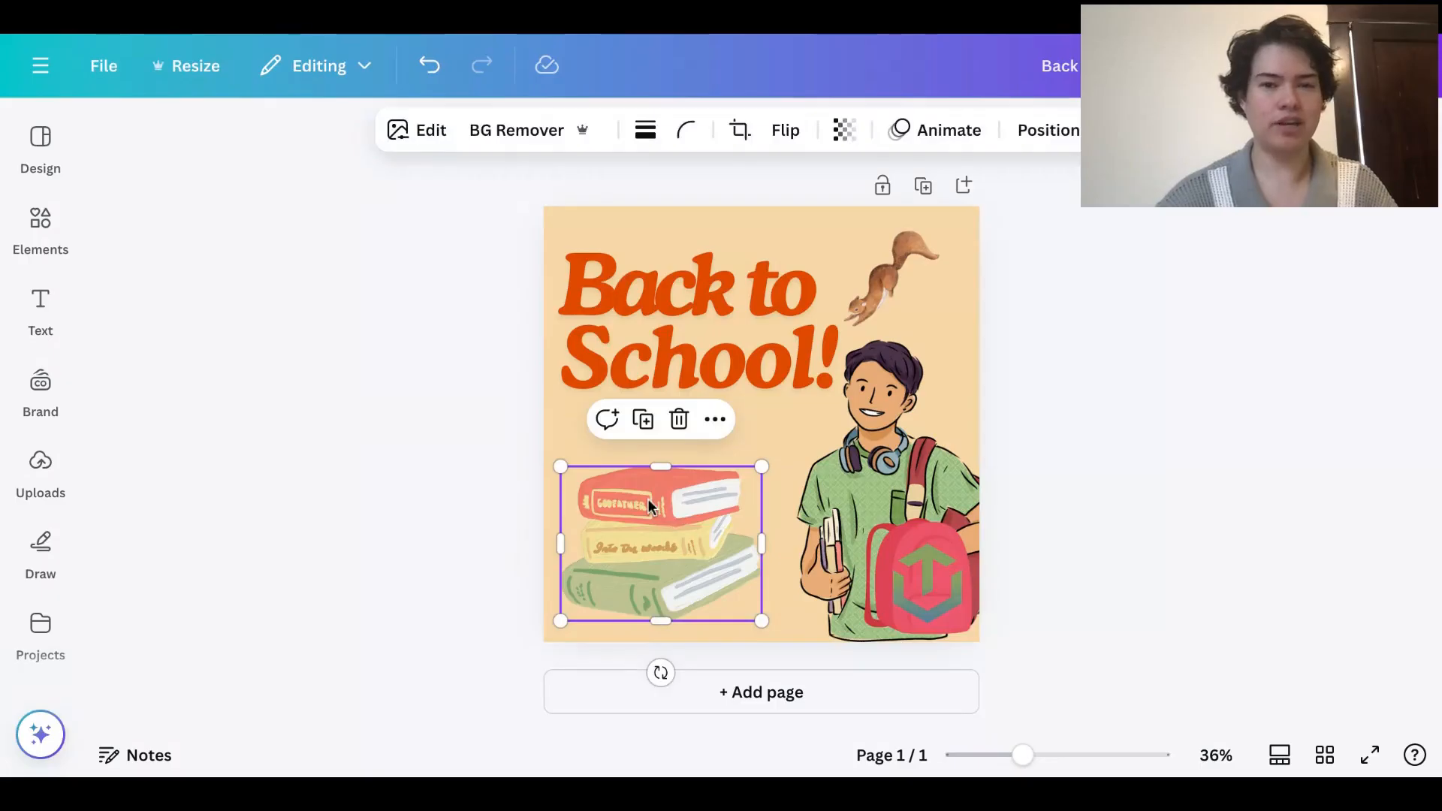
pyautogui.click(890, 538)
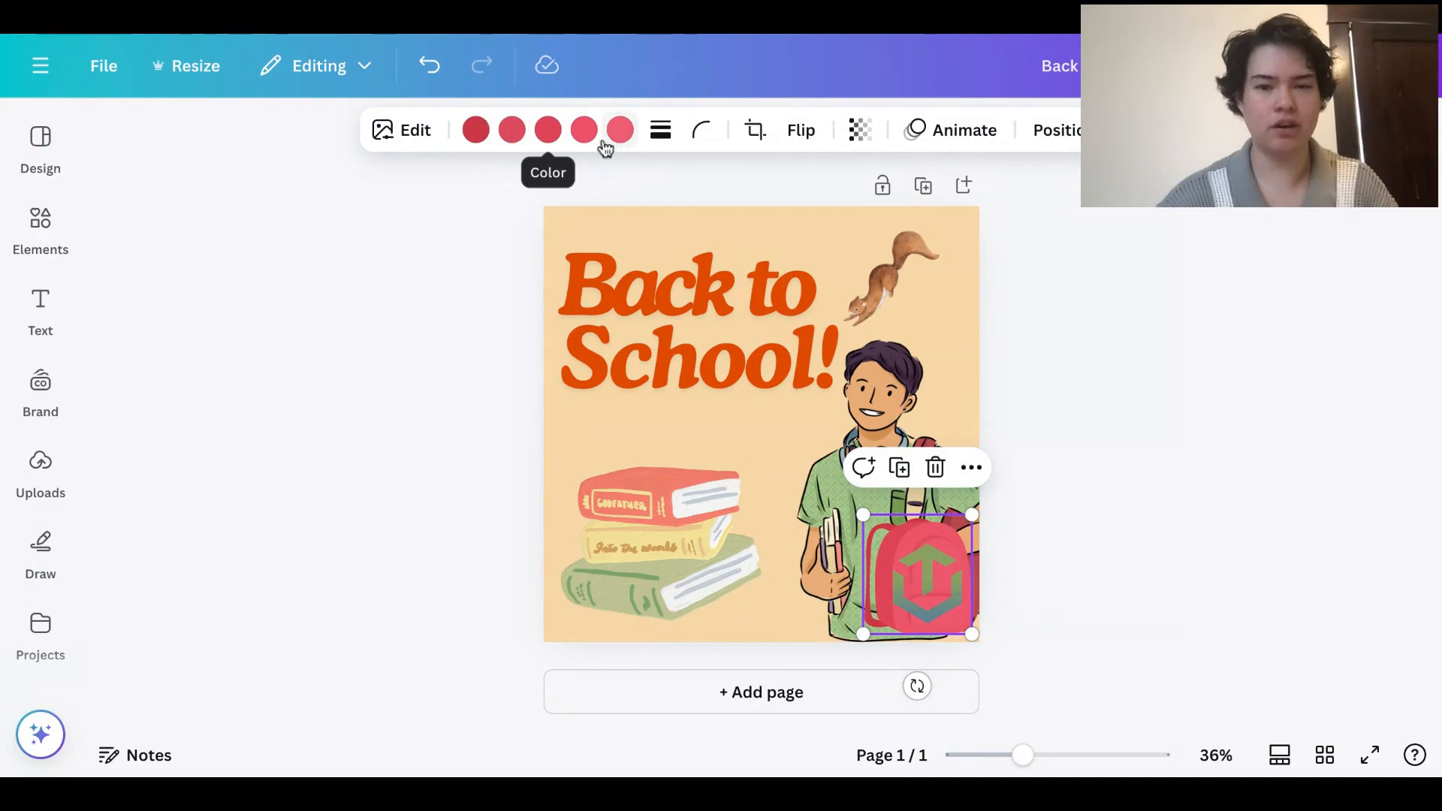
pyautogui.click(946, 314)
# Search the element graphics for "tree"
pyautogui.click(45, 254)
pyautogui.click(42, 310)
pyautogui.click(50, 244)
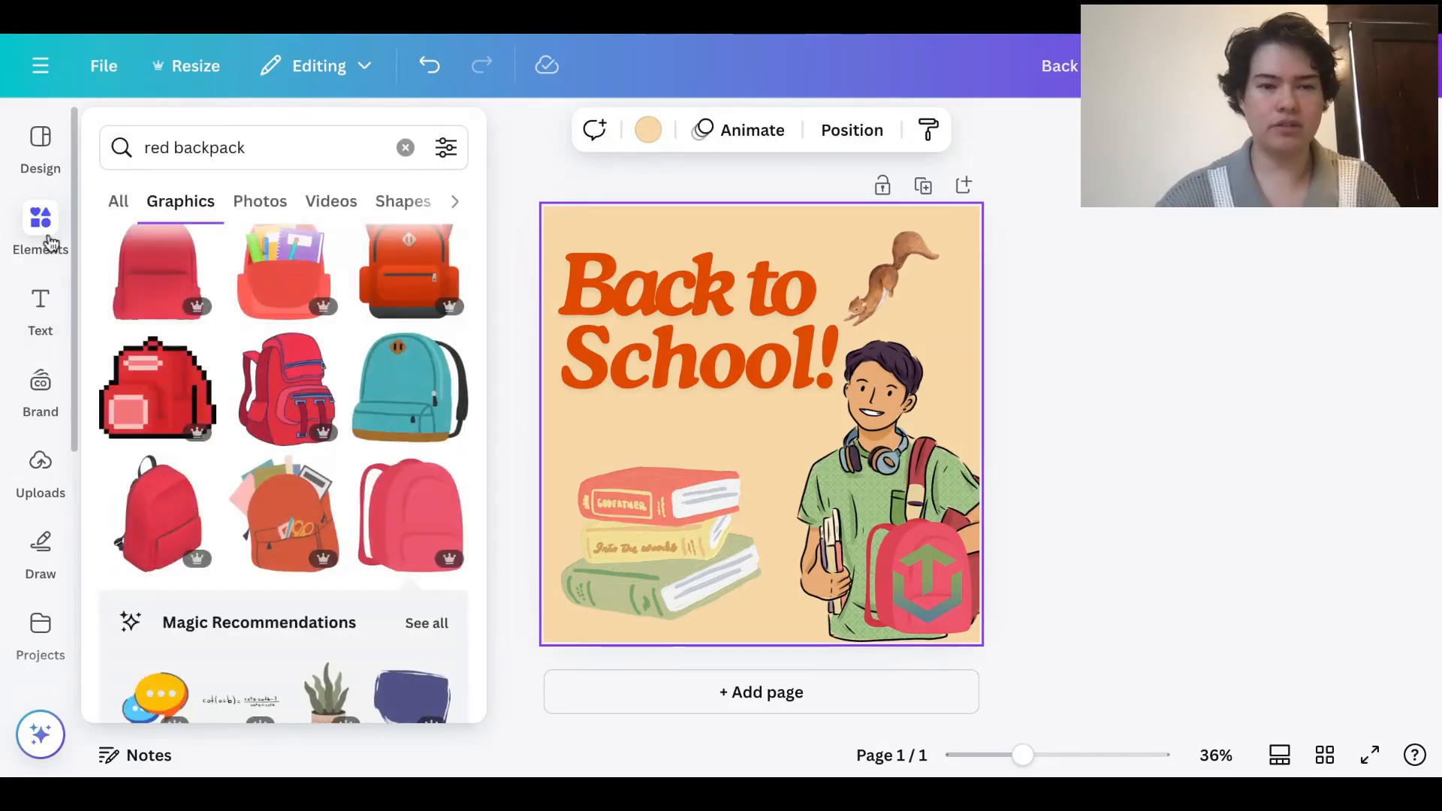
pyautogui.click(285, 145)
pyautogui.moveTo(268, 148); pyautogui.dragTo(48, 134)
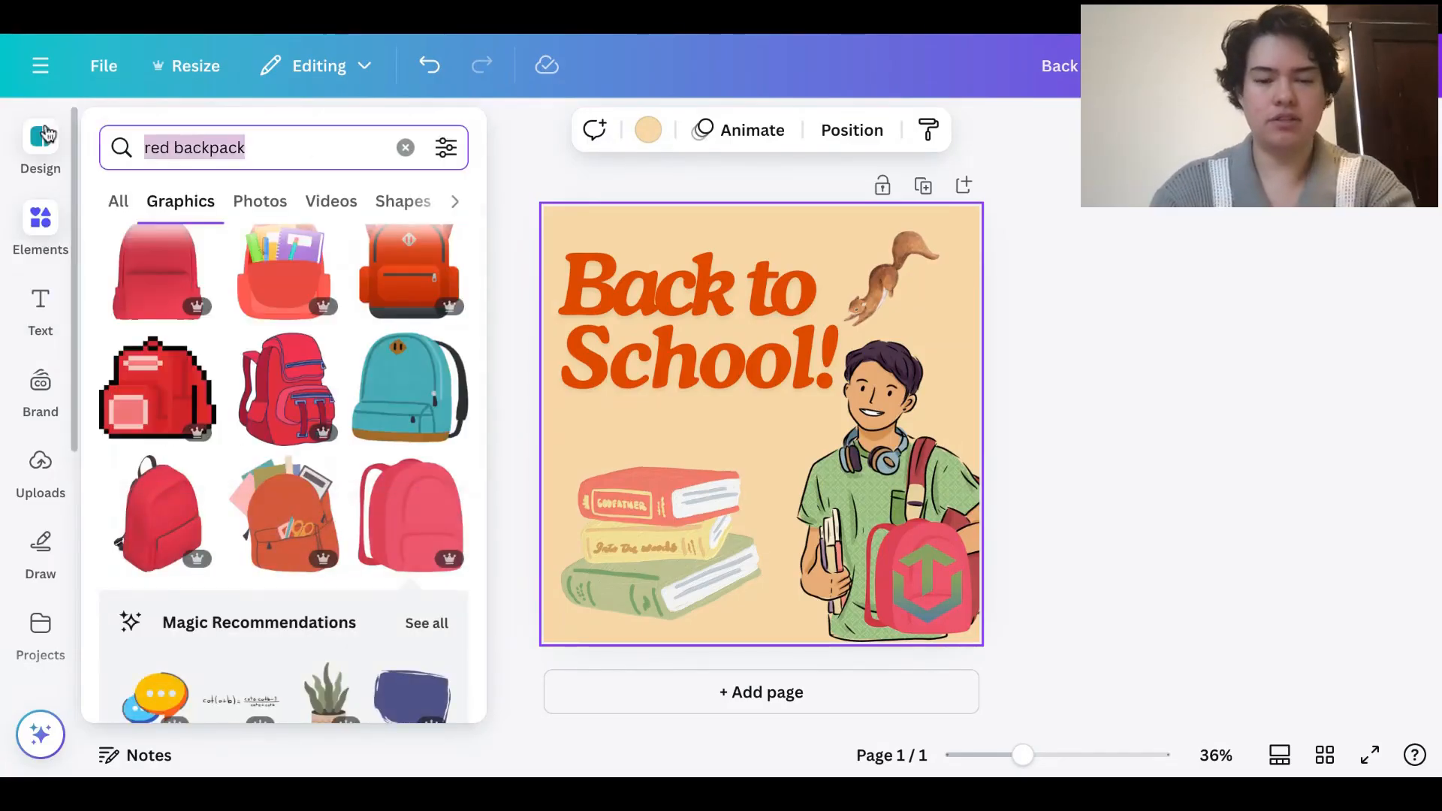
pyautogui.write('tree')
pyautogui.press('Return')
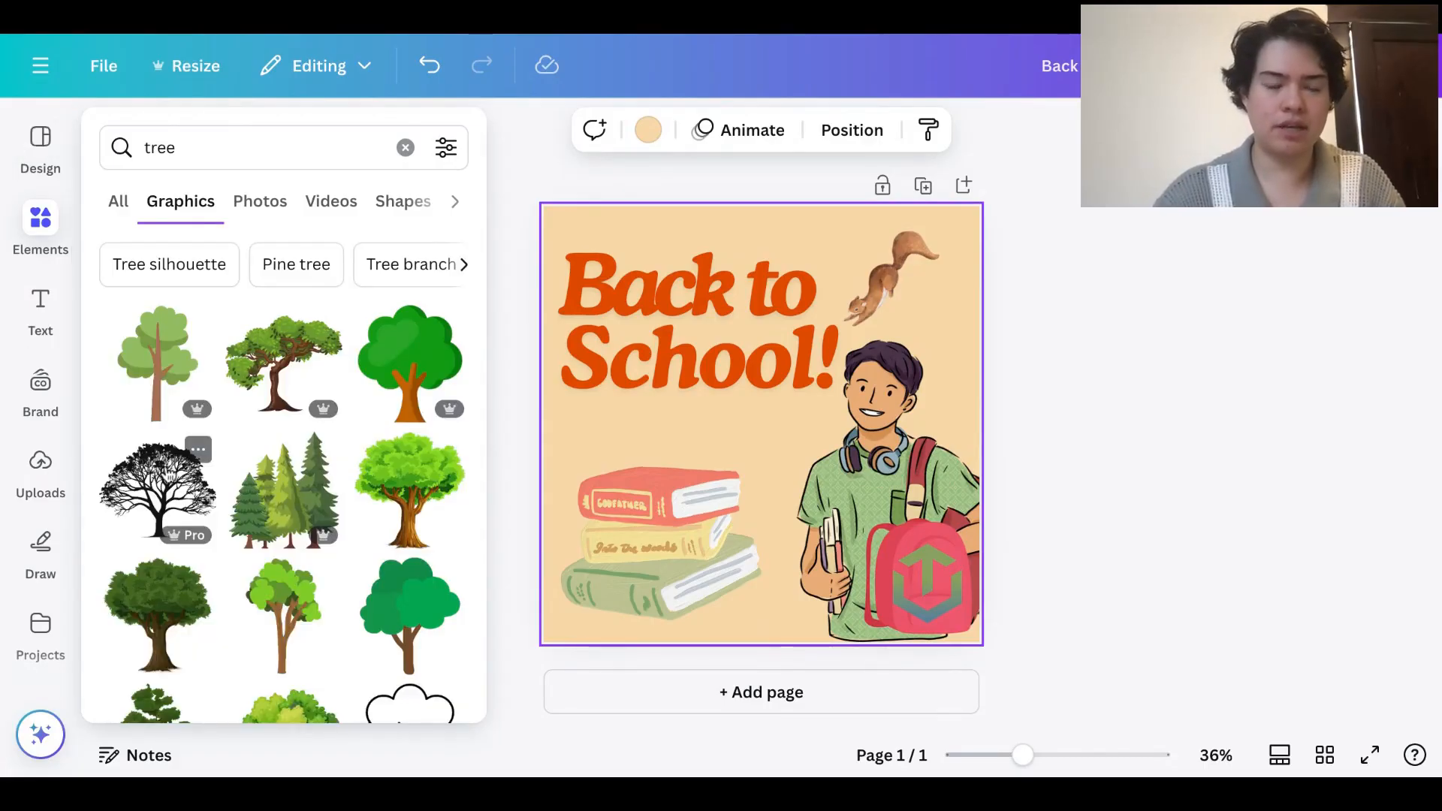
# Add the black bare tree silhouette and enlarge it against the page's left edge so its left half runs off the page
pyautogui.scroll(-1, 198, 451)
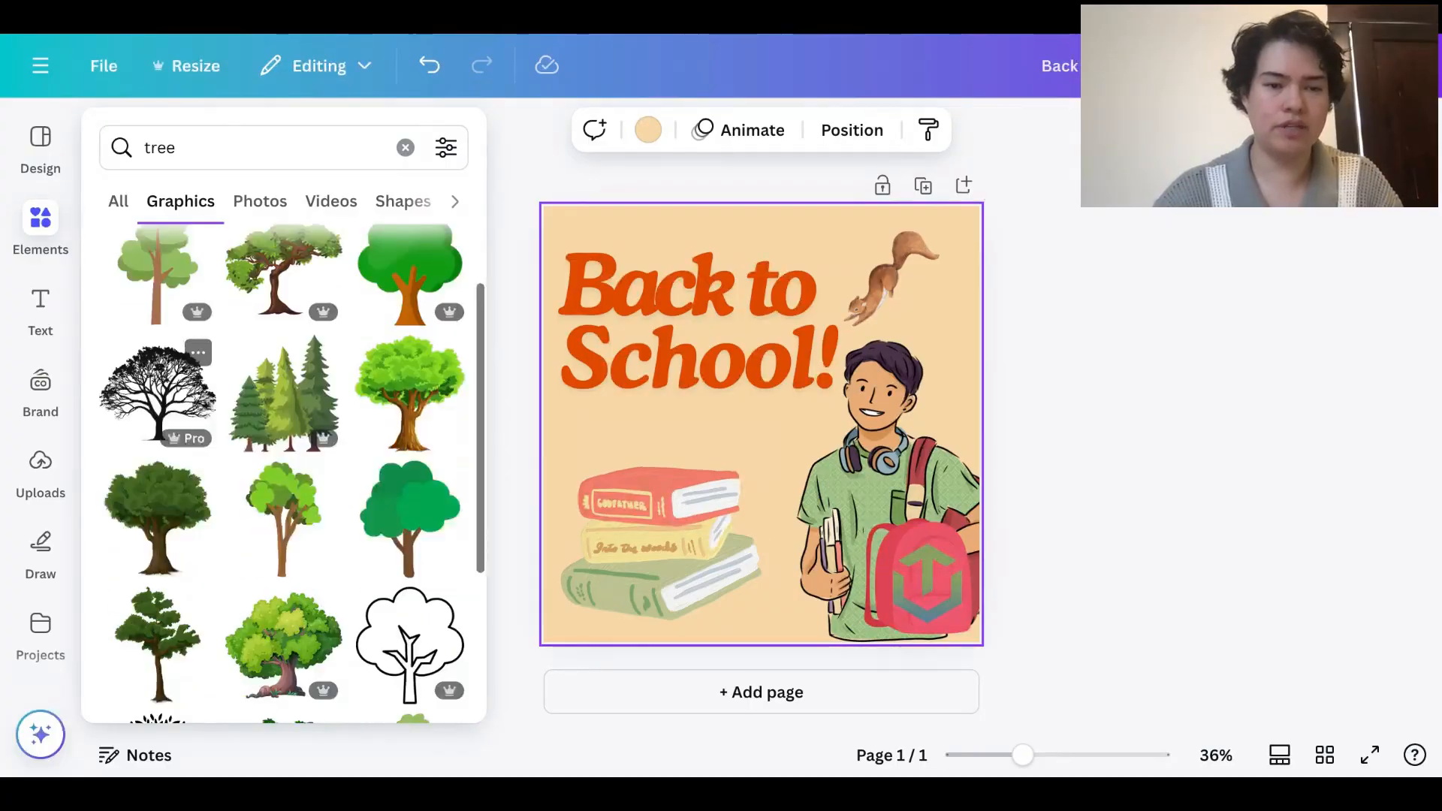
pyautogui.click(158, 468)
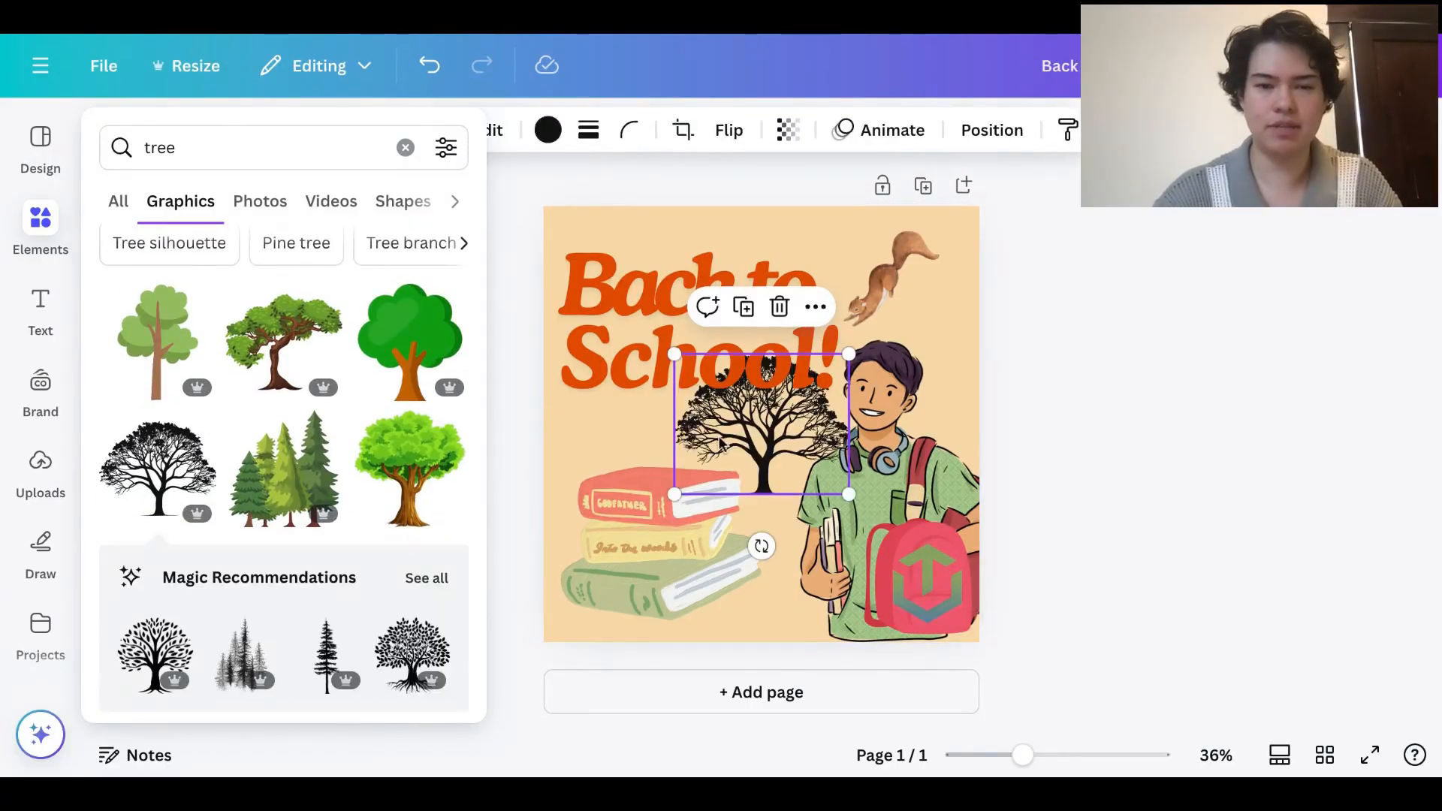
pyautogui.moveTo(723, 445); pyautogui.dragTo(523, 337)
pyautogui.moveTo(647, 390); pyautogui.dragTo(917, 602)
pyautogui.moveTo(712, 500); pyautogui.dragTo(502, 534)
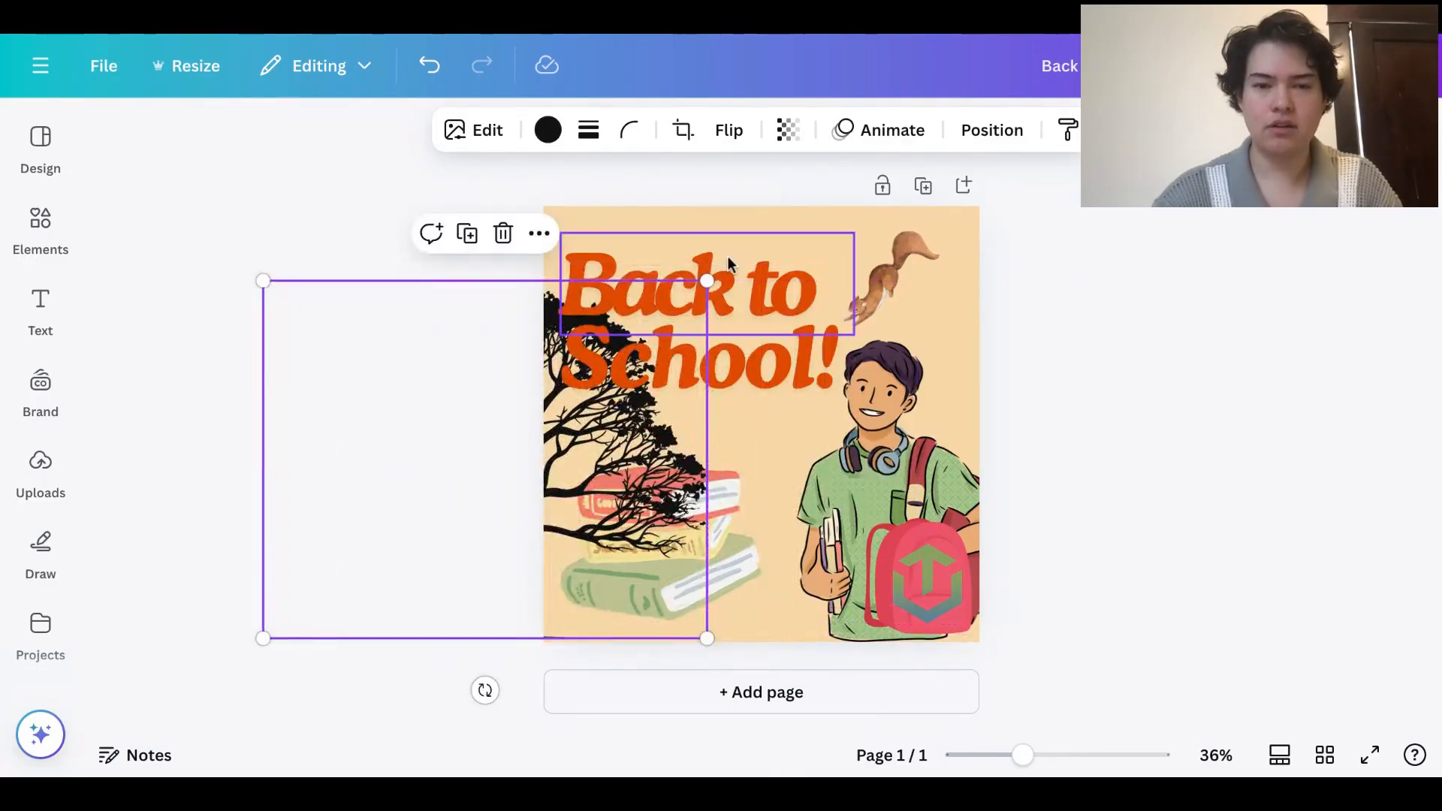
pyautogui.moveTo(710, 279); pyautogui.dragTo(810, 242)
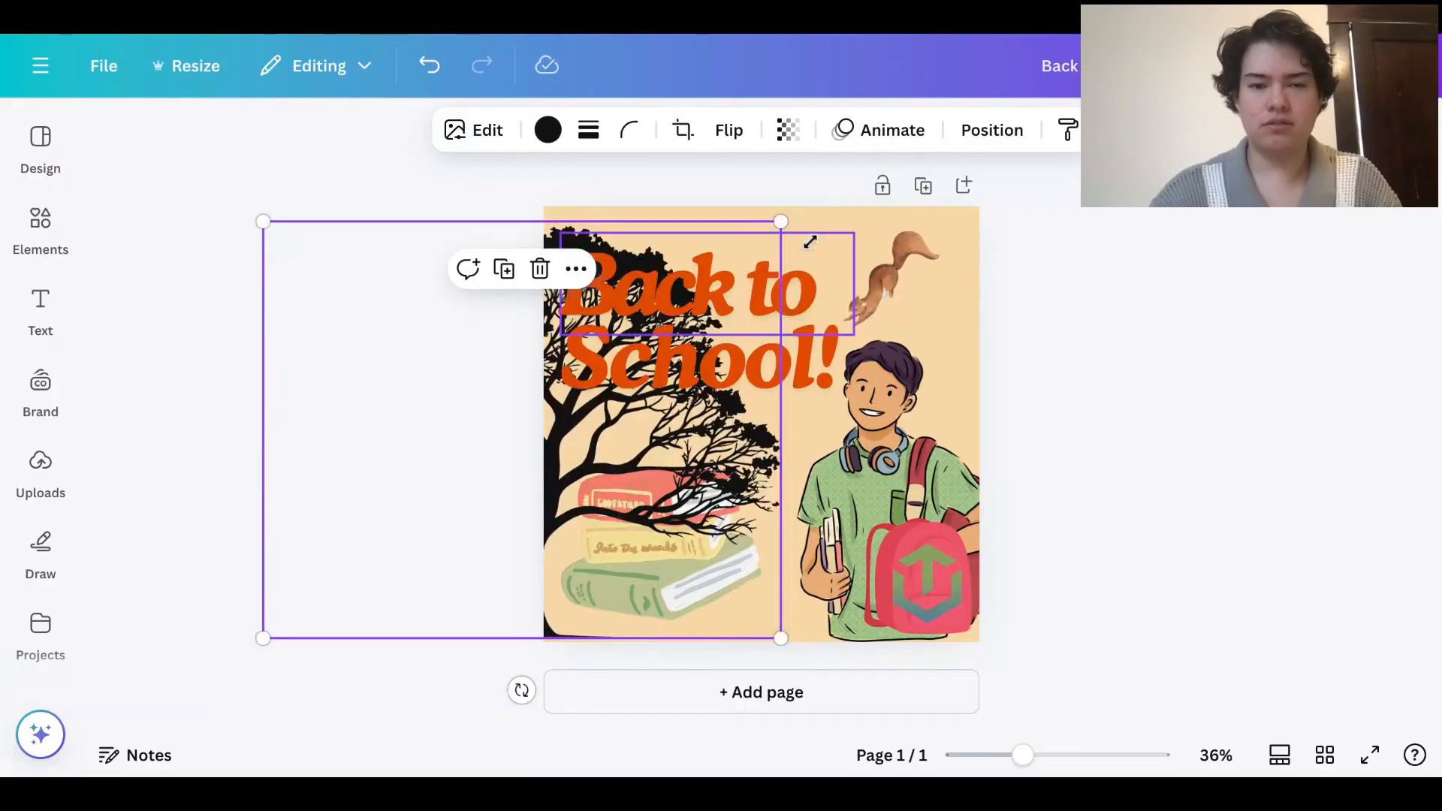
pyautogui.moveTo(574, 493); pyautogui.dragTo(590, 489)
# Send the tree silhouette to the back, behind the books and the heading
pyautogui.rightClick(566, 471)
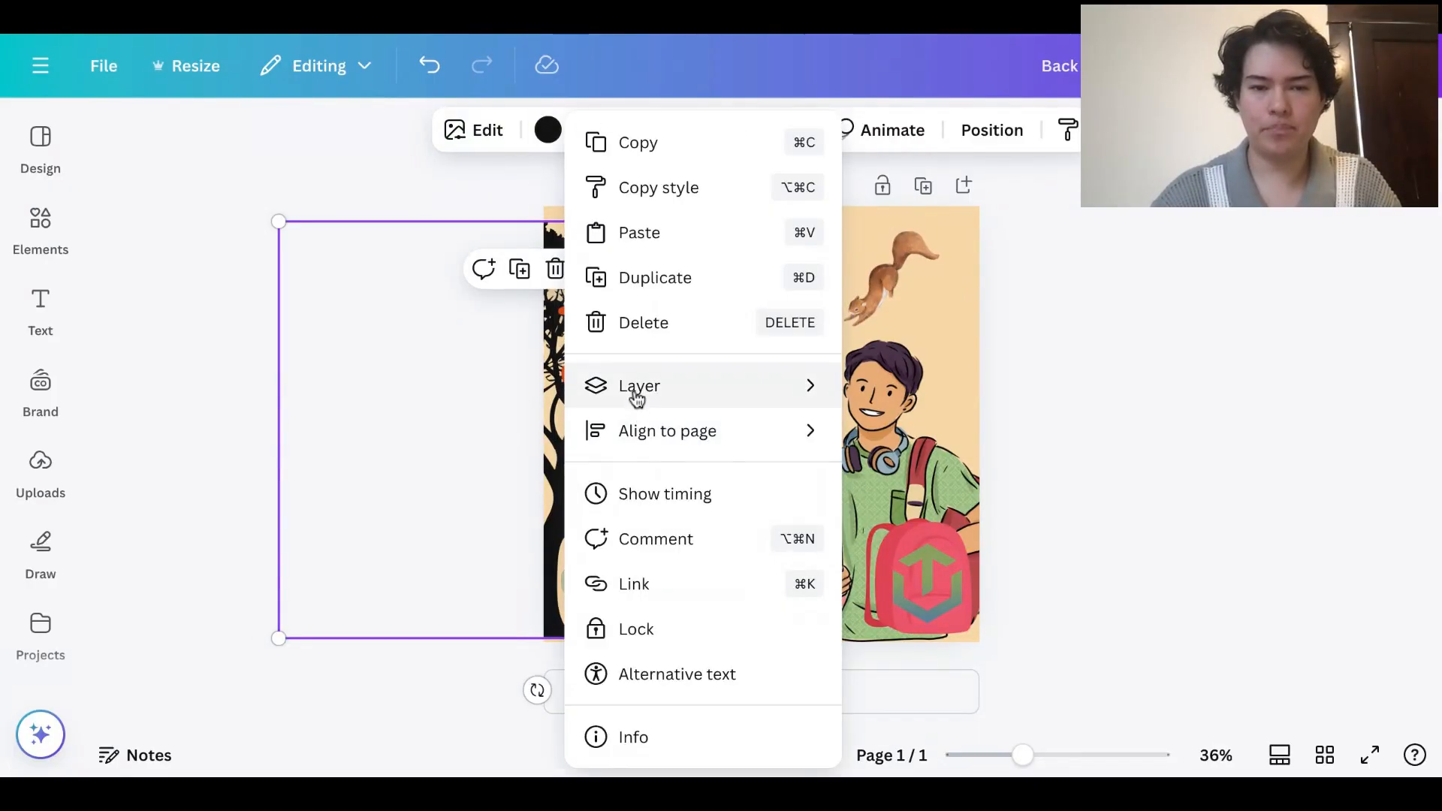
pyautogui.moveTo(633, 388)
pyautogui.click(940, 522)
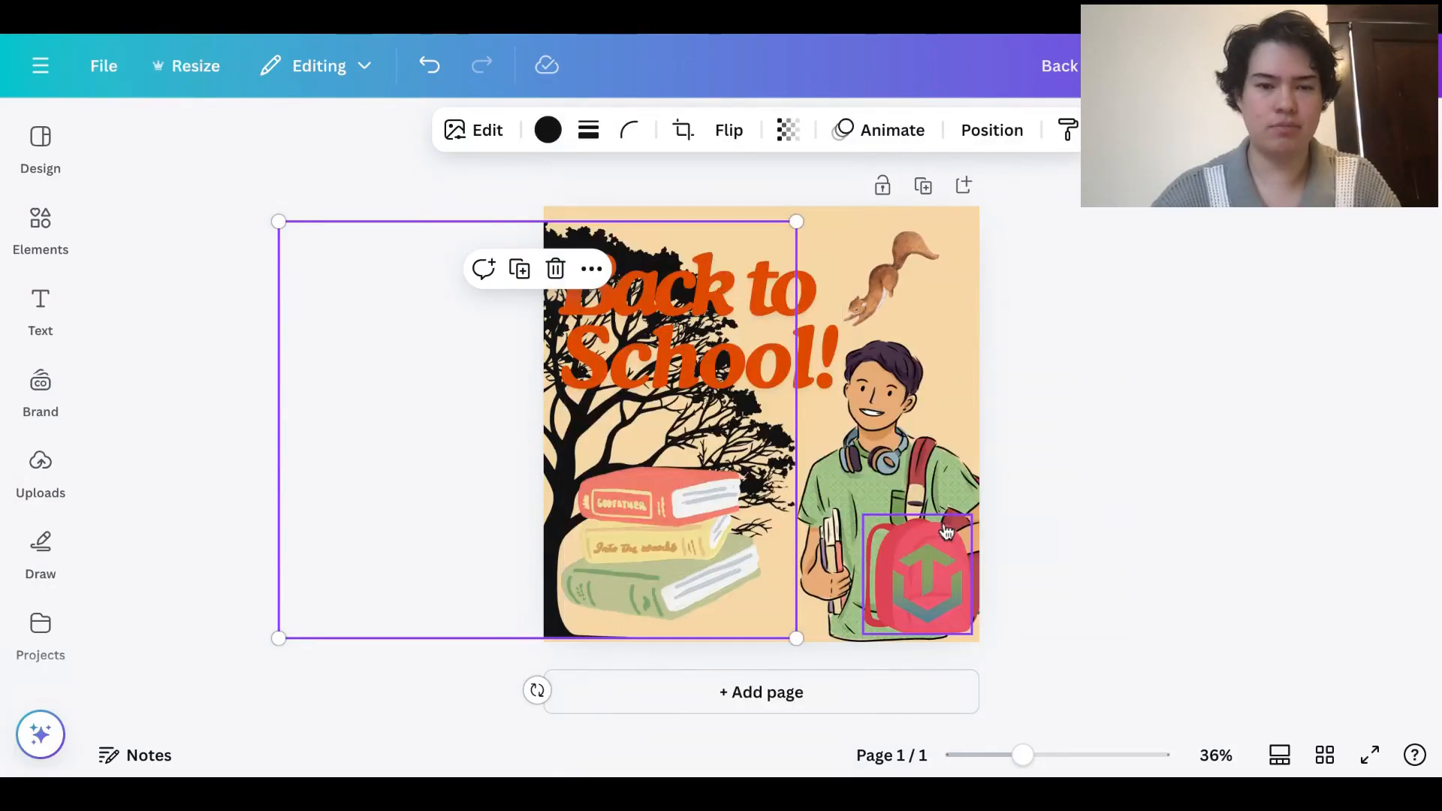
# Recolor the black tree silhouette to the muted golden tan #E8B76C, a shade slightly darker than the beige background
pyautogui.click(547, 130)
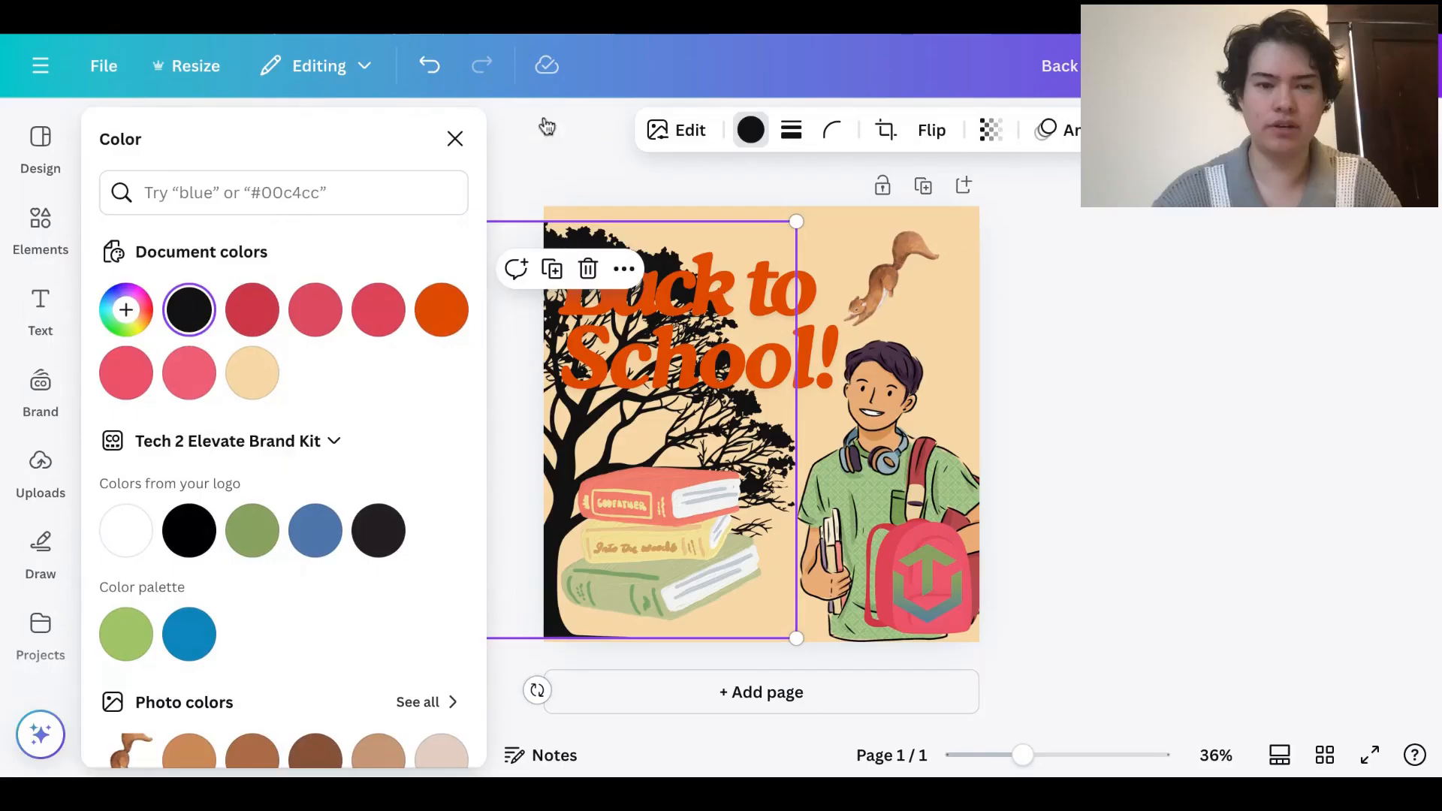
pyautogui.click(251, 376)
pyautogui.click(251, 383)
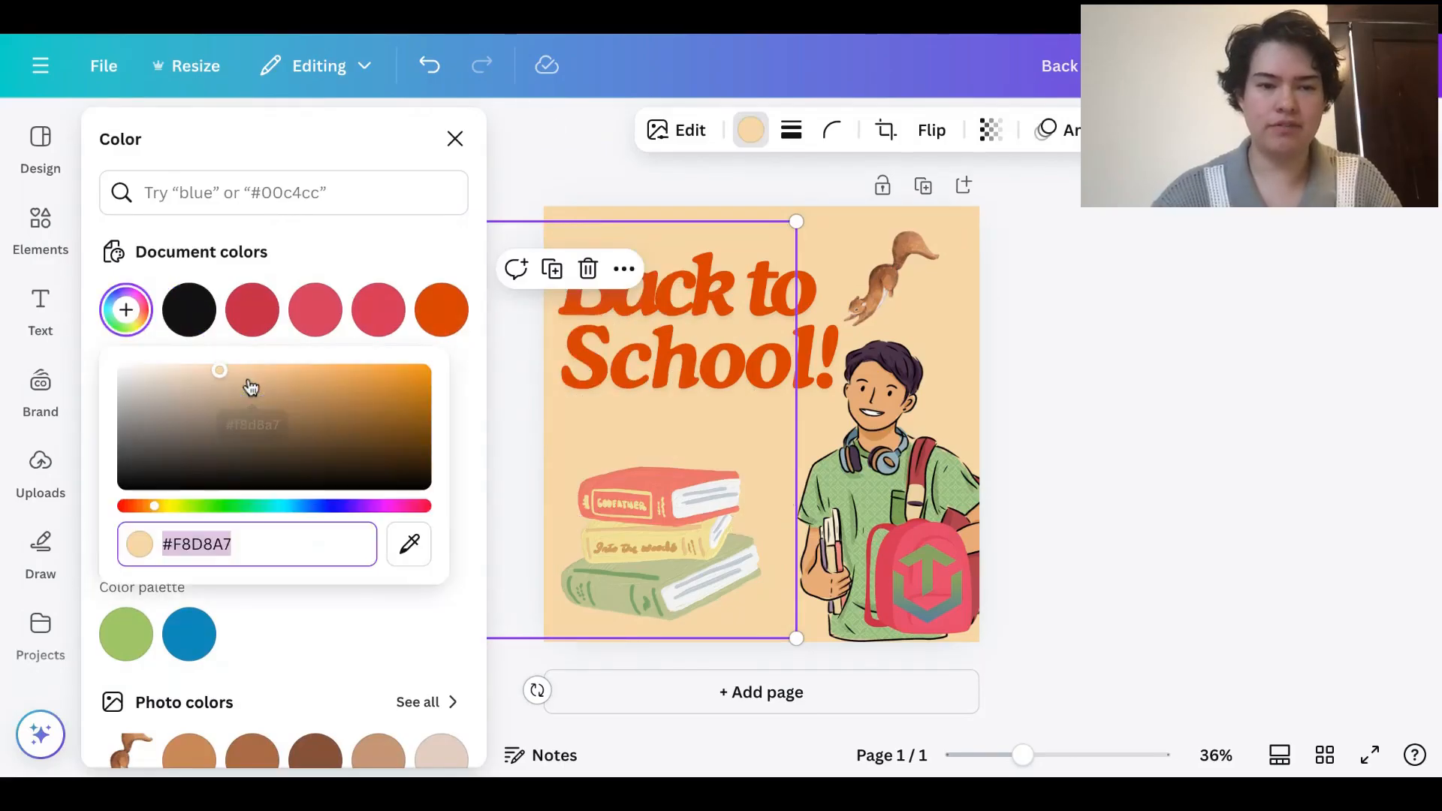
pyautogui.moveTo(223, 372); pyautogui.dragTo(219, 384)
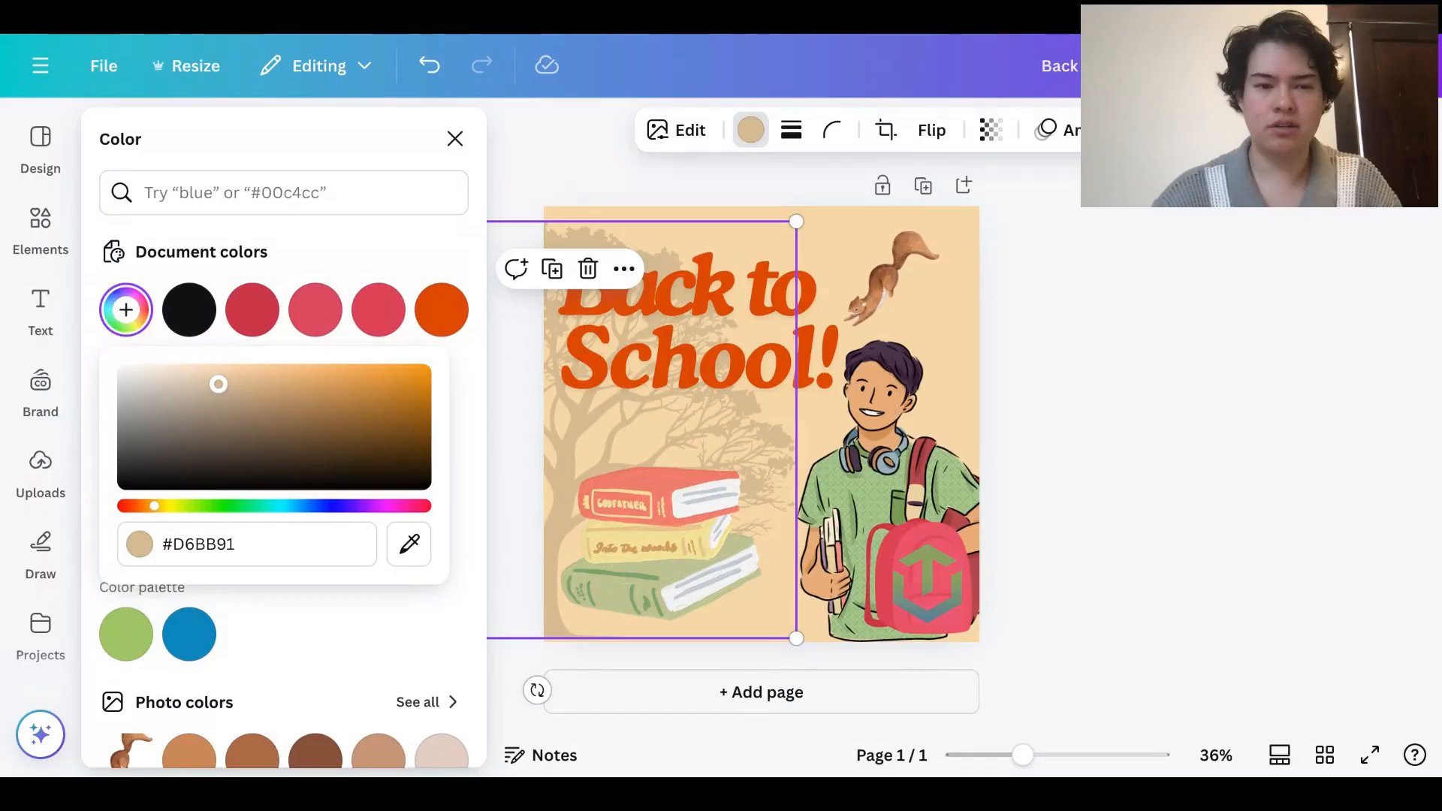
pyautogui.moveTo(218, 383); pyautogui.dragTo(231, 383)
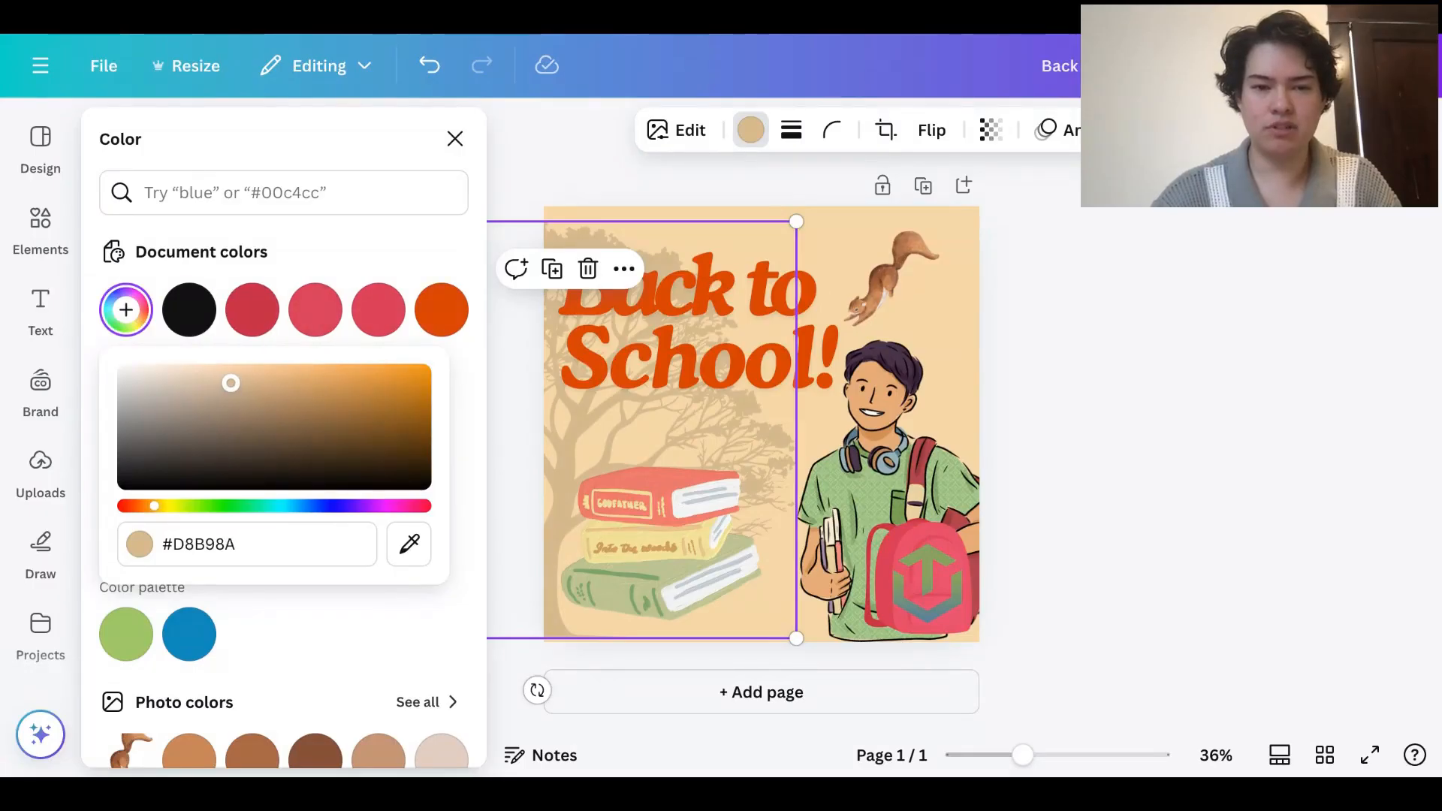
pyautogui.moveTo(230, 383); pyautogui.dragTo(278, 370)
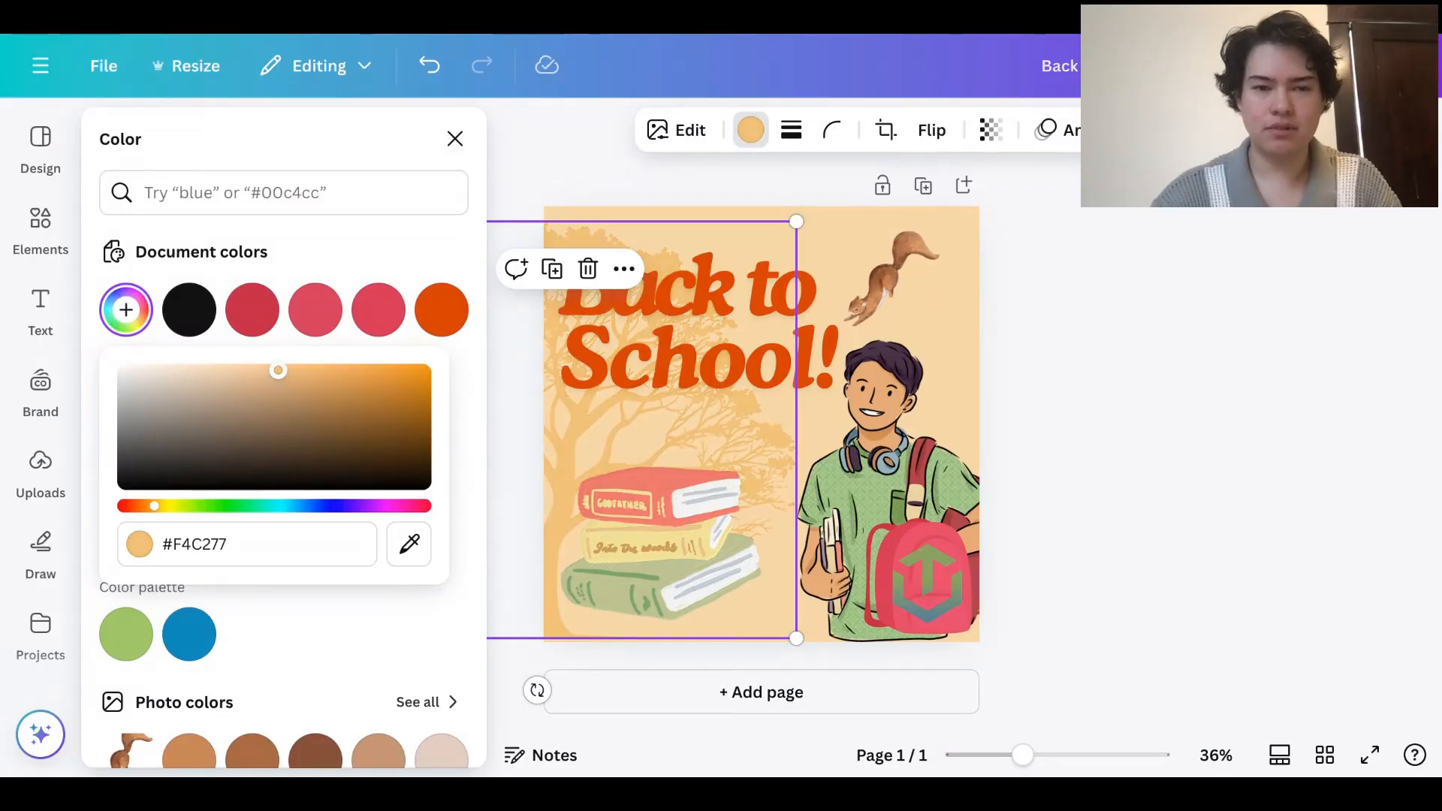
pyautogui.moveTo(278, 371)
pyautogui.mouseDown()
pyautogui.moveTo(279, 388)
pyautogui.moveTo(284, 377)
pyautogui.mouseUp()
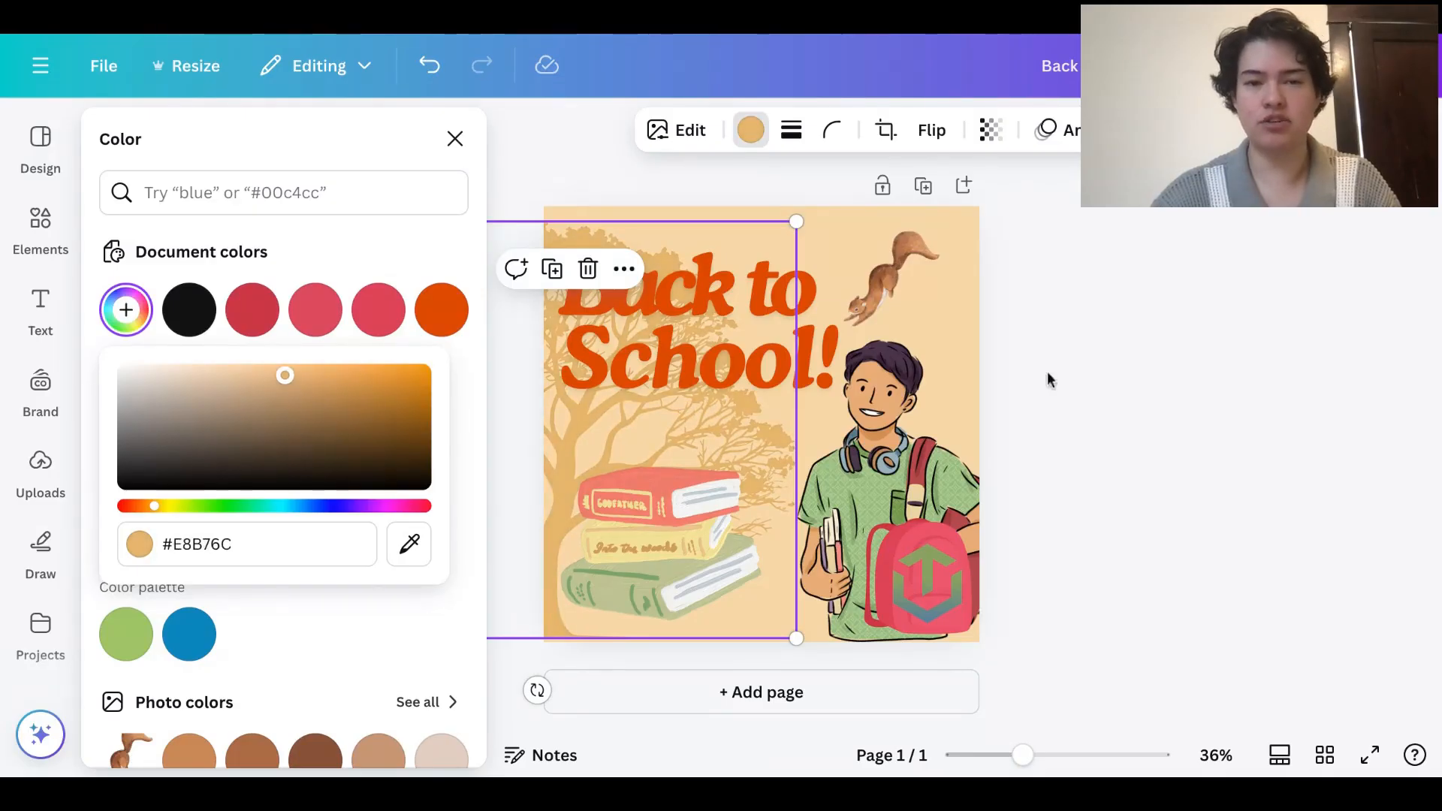
pyautogui.click(1109, 369)
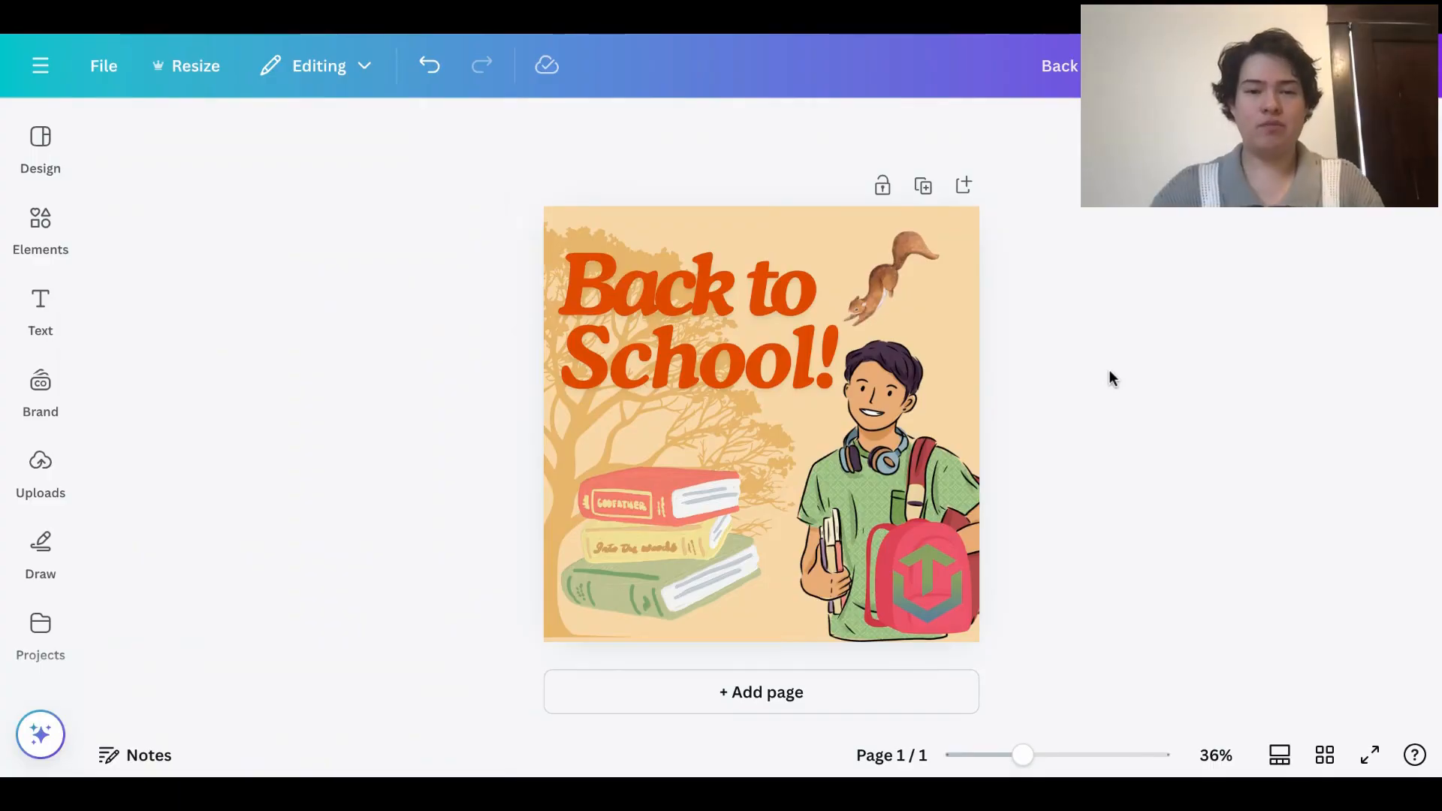
# Move the squirrel slightly toward the page's right edge, above the student, and deselect it
pyautogui.moveTo(888, 293); pyautogui.dragTo(909, 291)
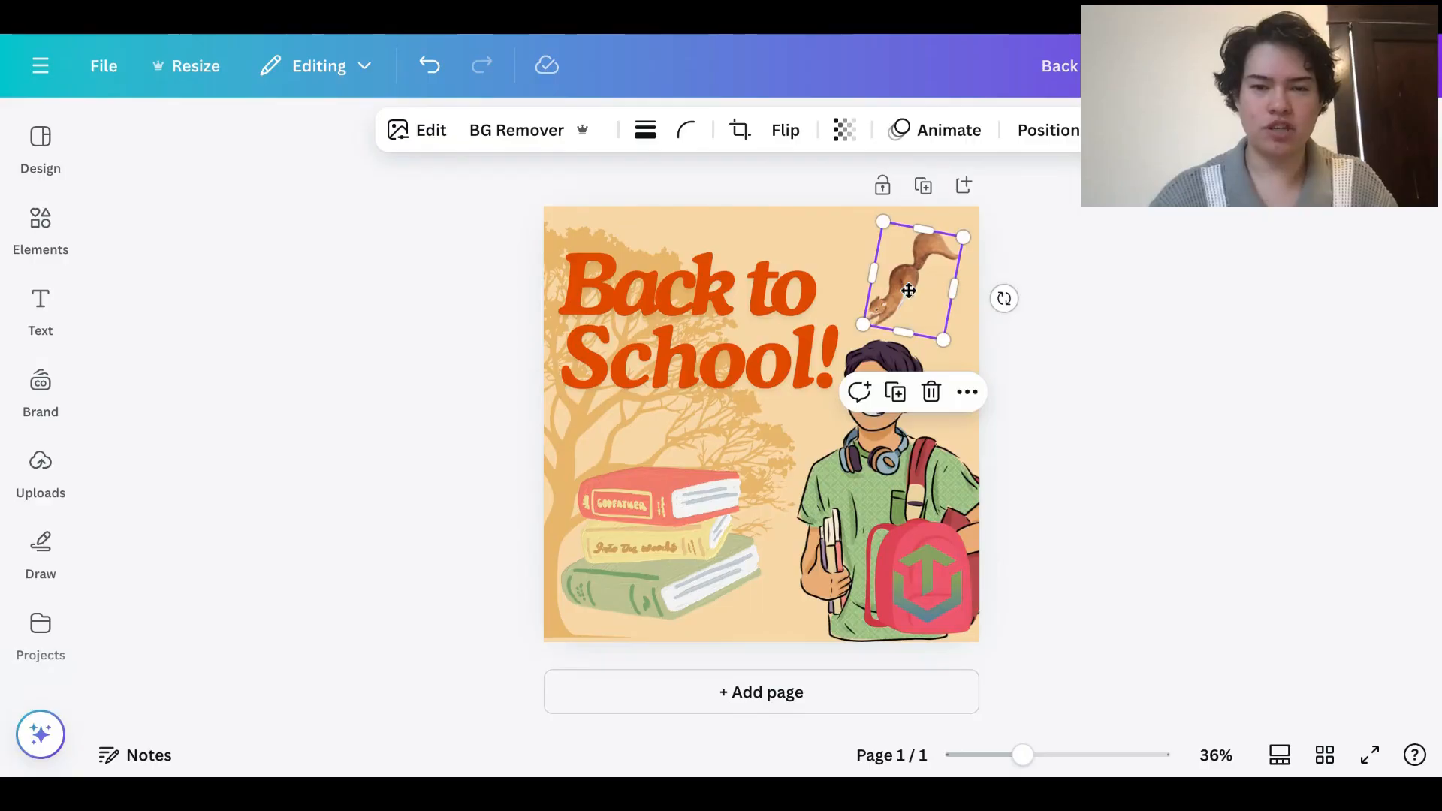
pyautogui.click(1076, 360)
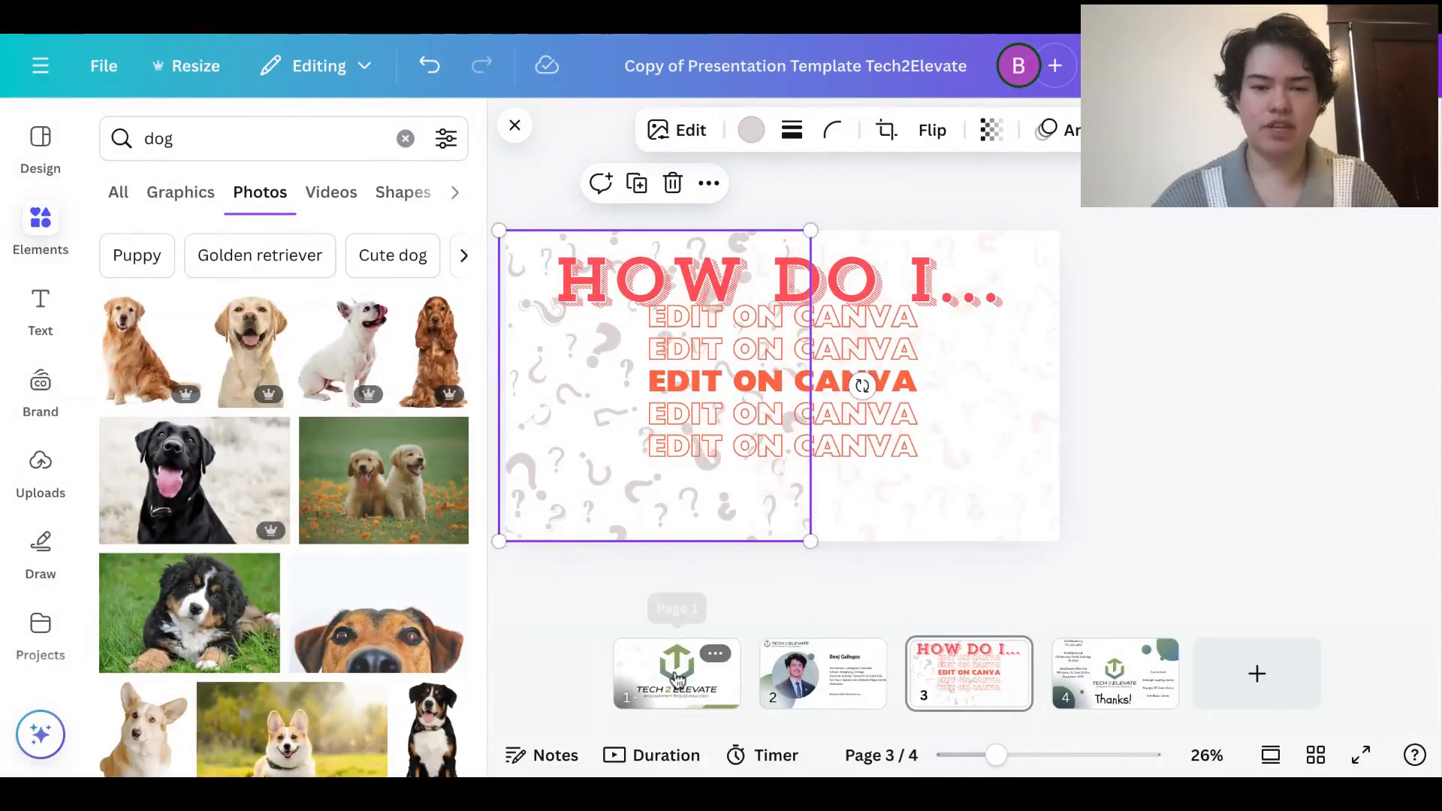
# Look through pages 1, 4 and 3 of the presentation and open the profile page, page 2
pyautogui.click(676, 672)
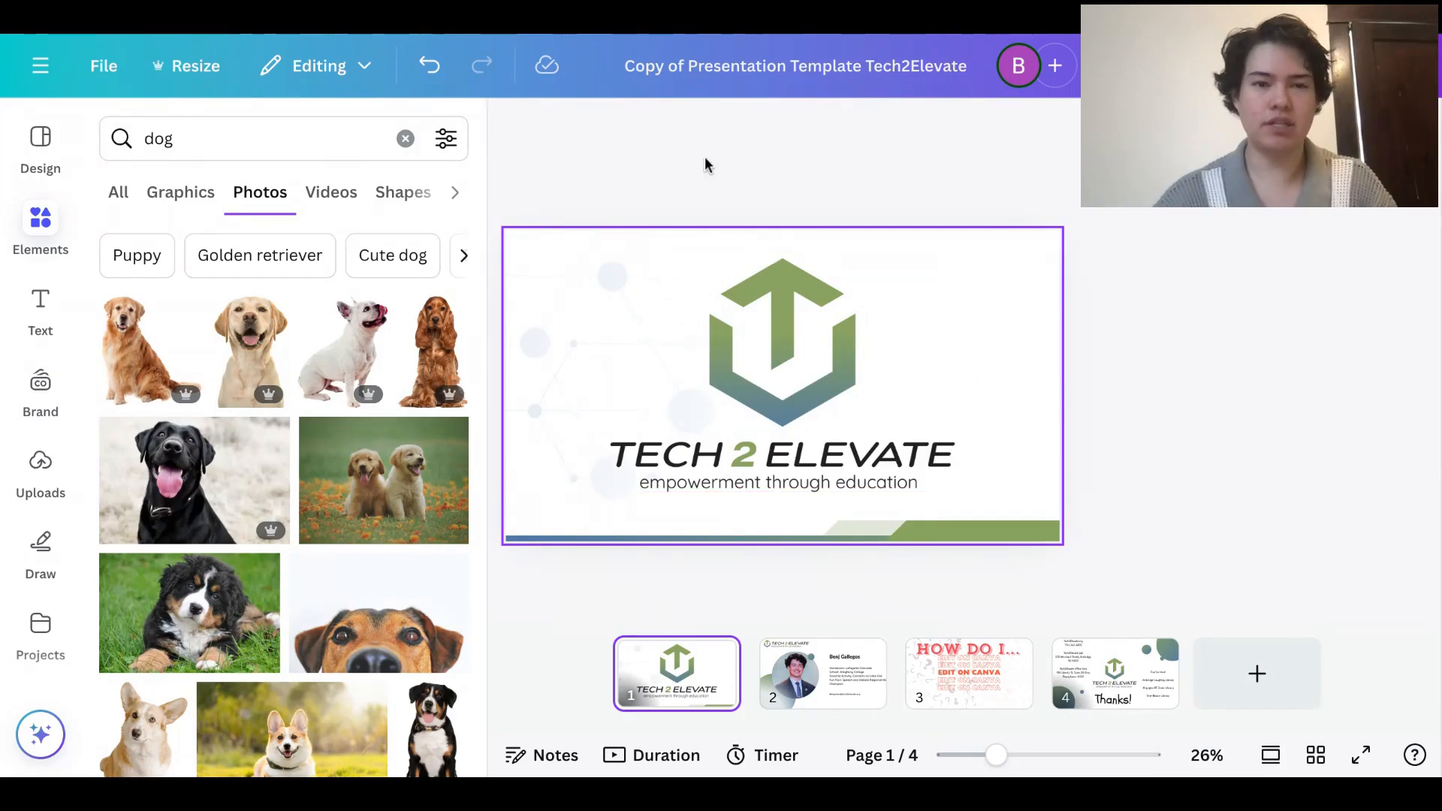
pyautogui.click(1096, 667)
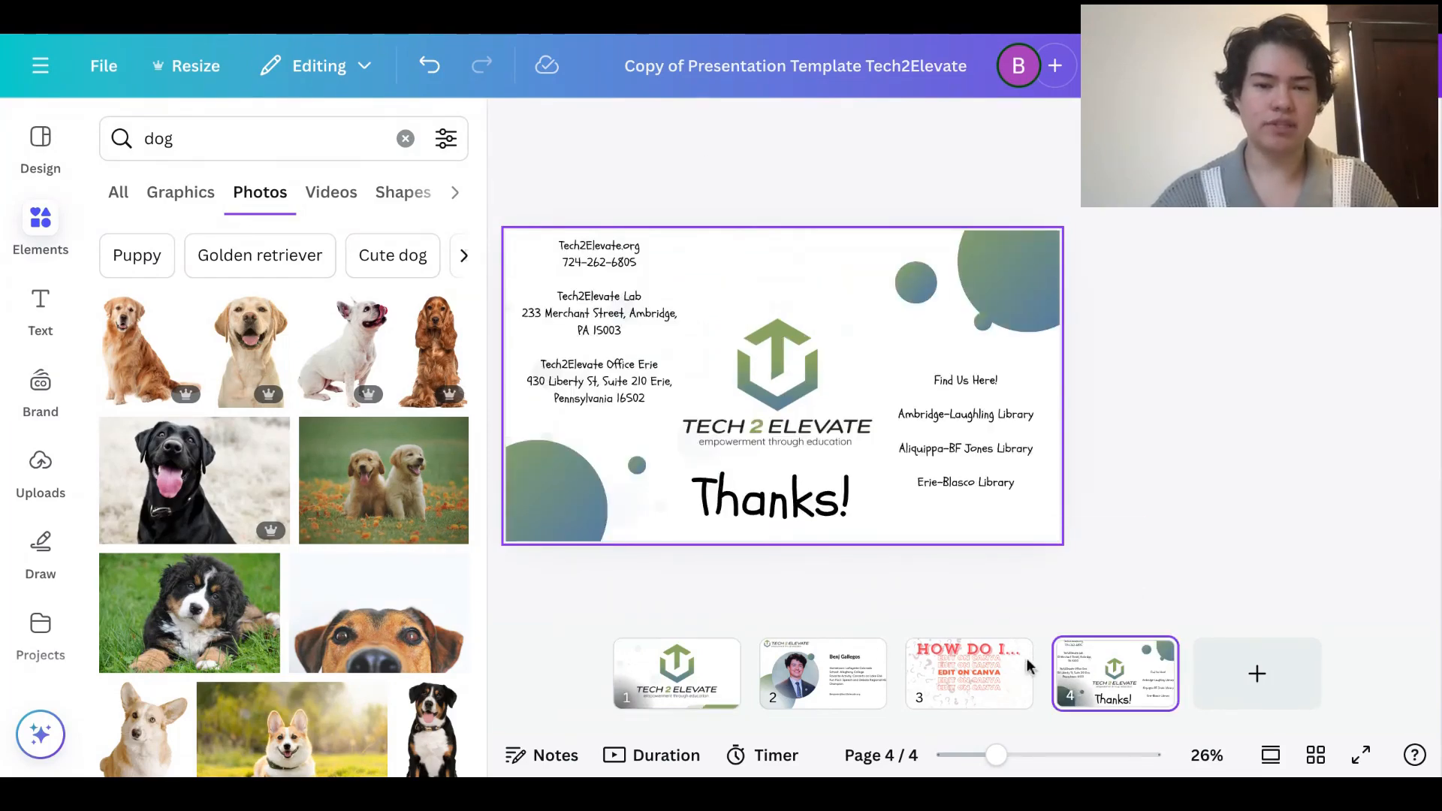
pyautogui.click(972, 676)
pyautogui.click(881, 676)
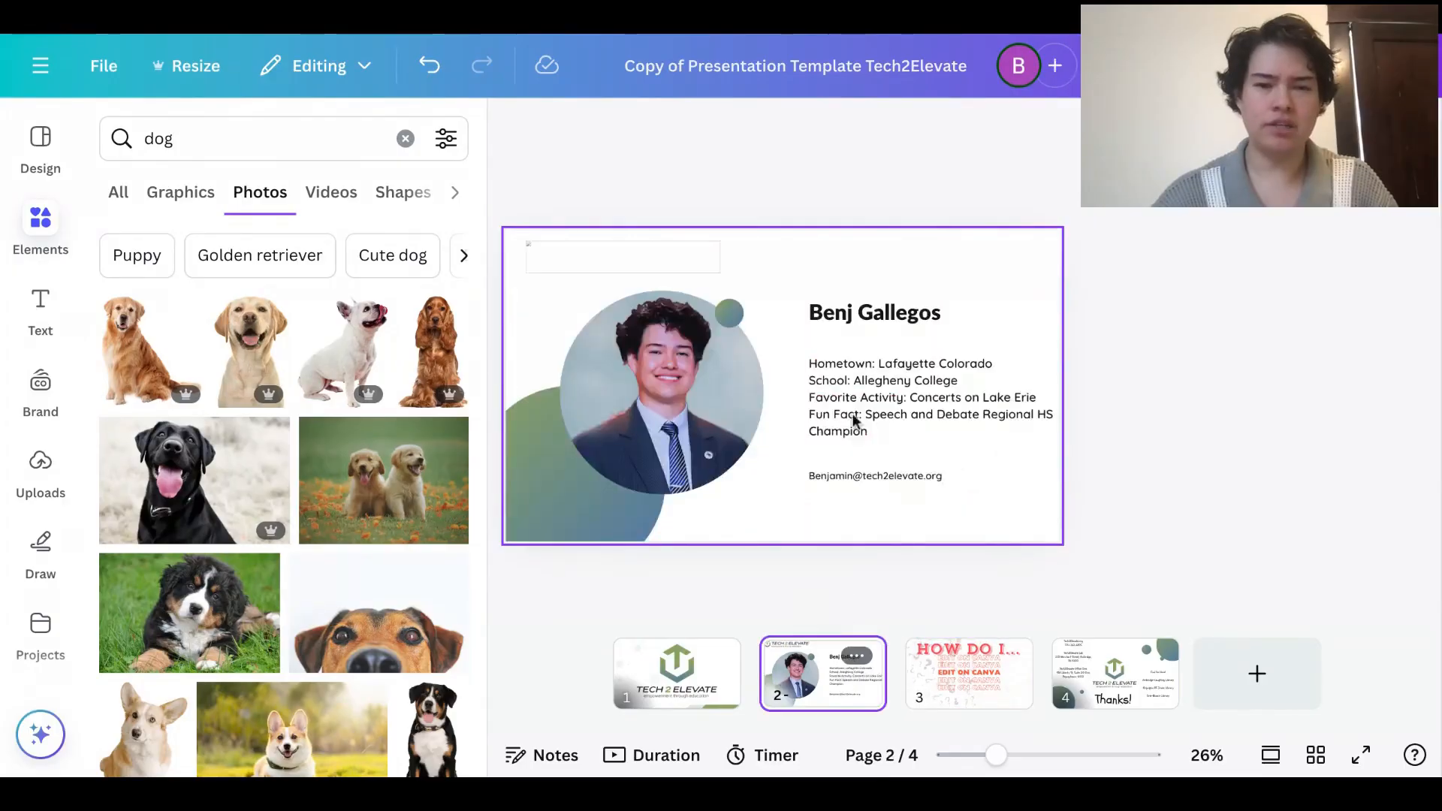
# Shift the profile details text box slightly to the left, keeping it between the name and the e-mail line
pyautogui.click(880, 388)
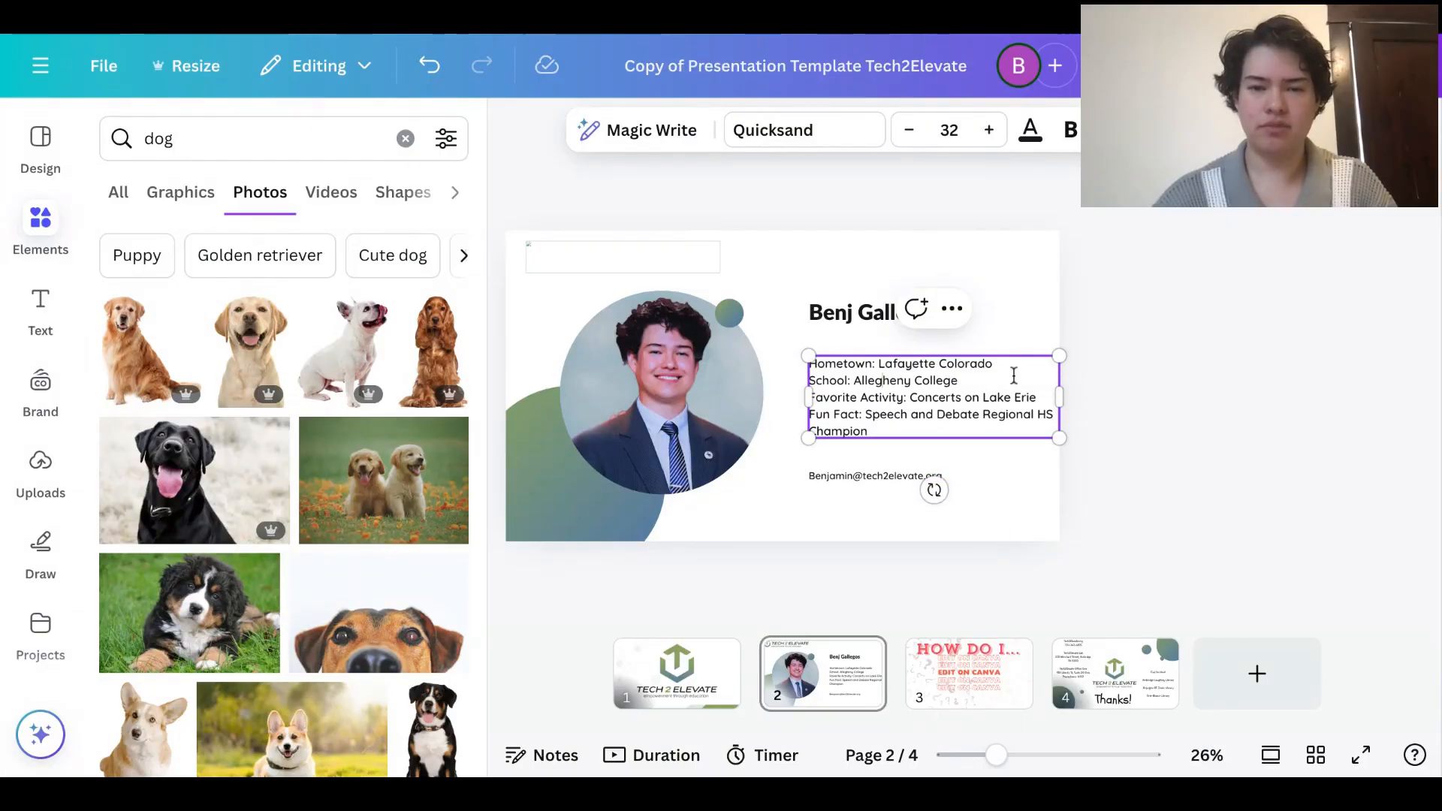
pyautogui.click(1099, 475)
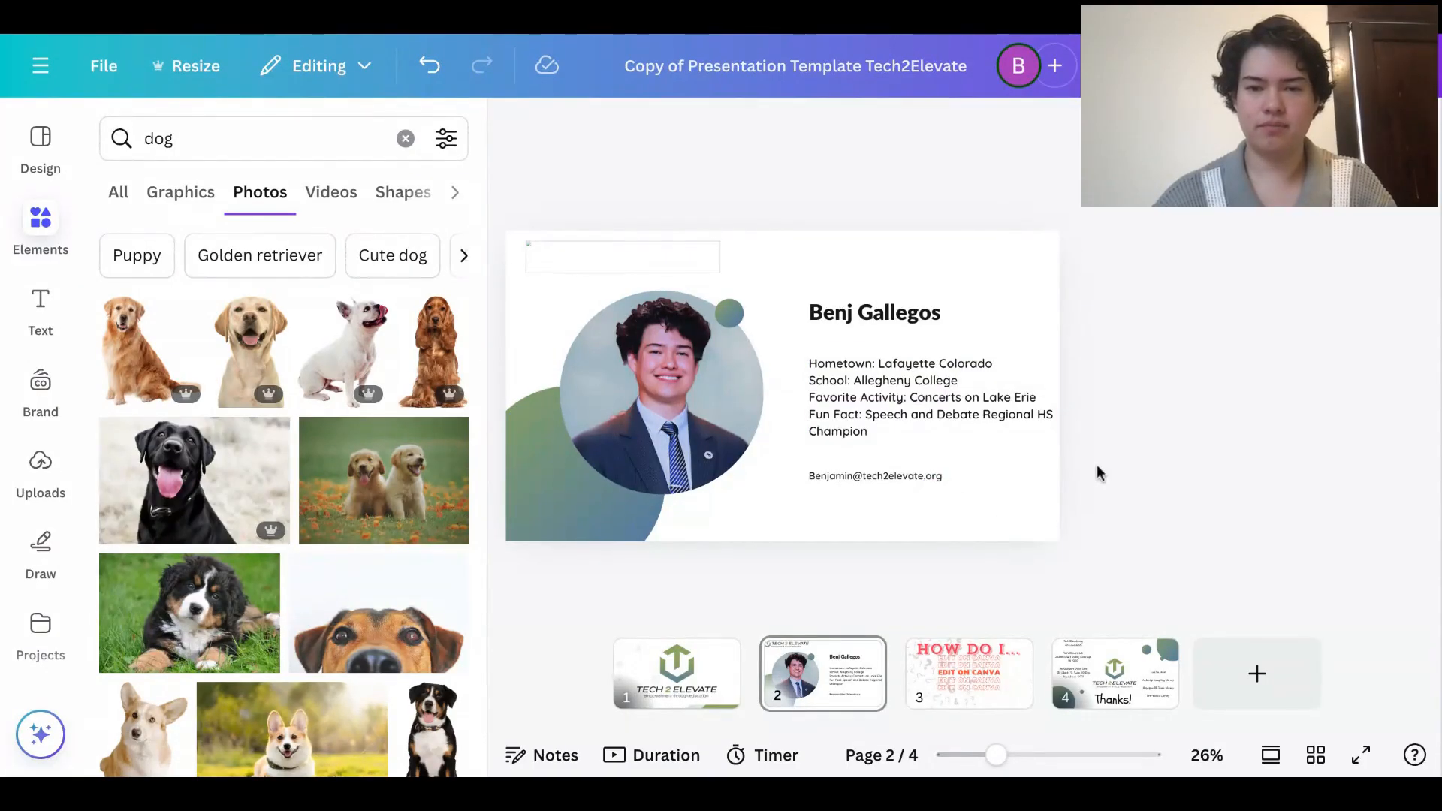
pyautogui.click(1019, 369)
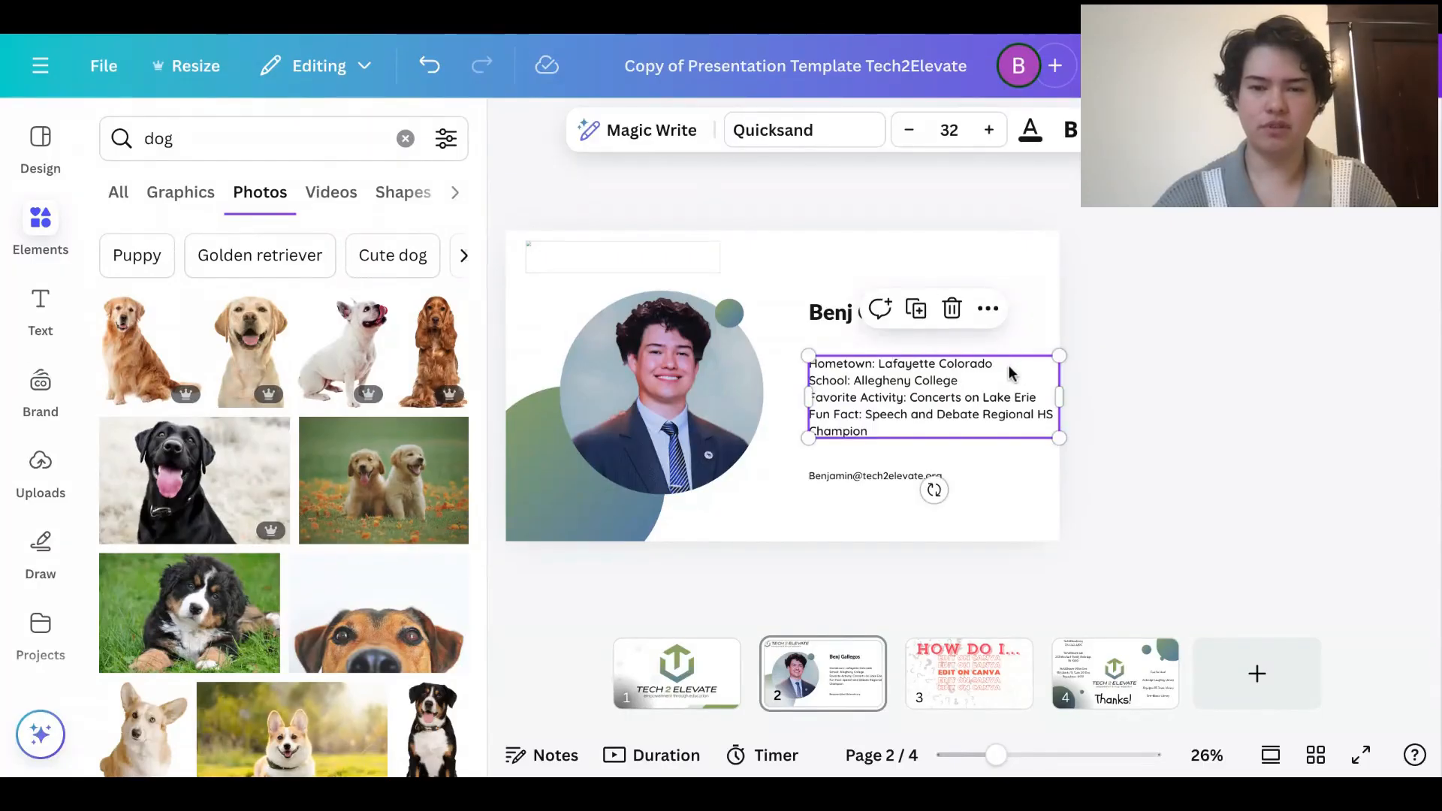
pyautogui.click(1009, 368)
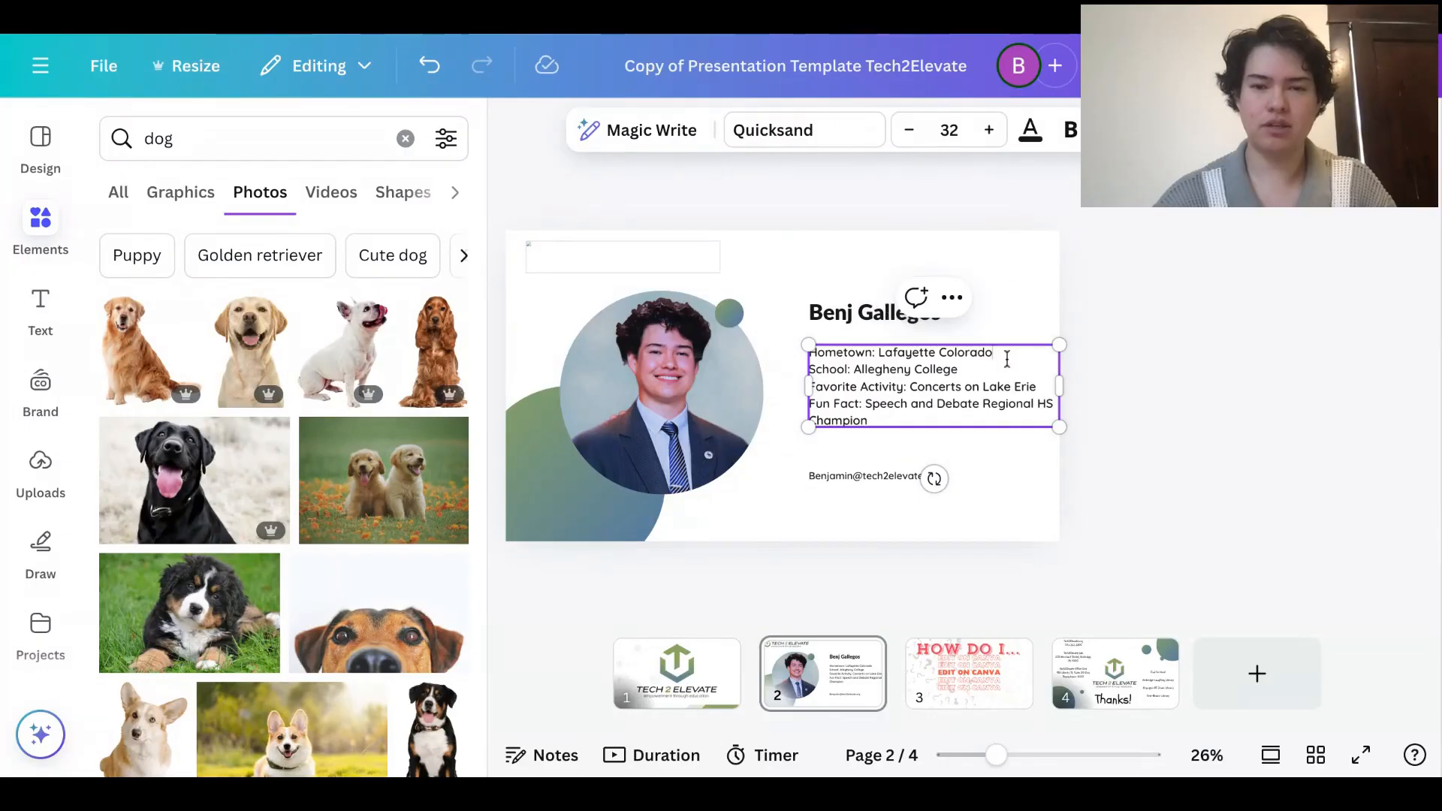
pyautogui.click(1029, 322)
pyautogui.click(976, 368)
pyautogui.moveTo(977, 368); pyautogui.dragTo(964, 379)
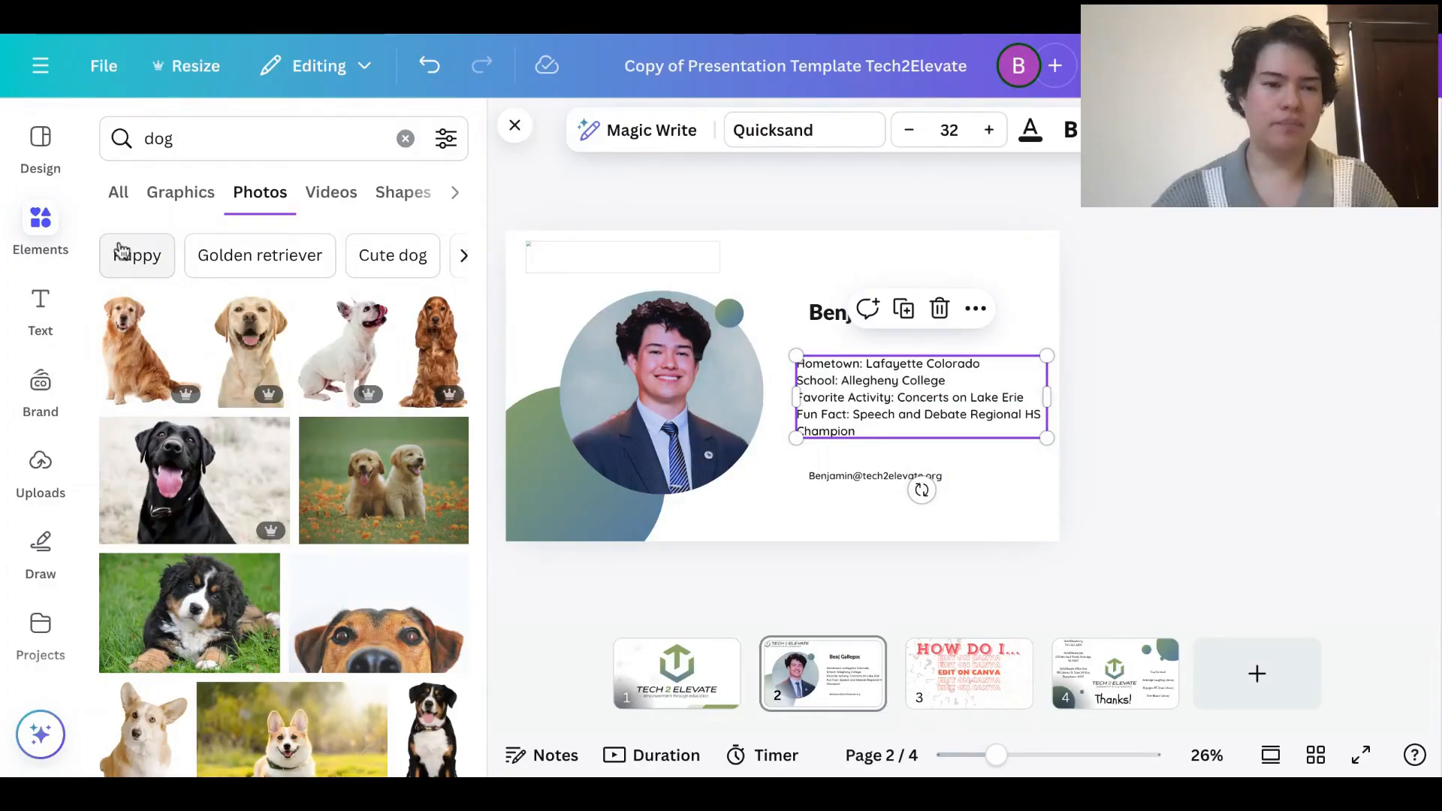
# Search the elements for "frame" and show all results in the Frames category
pyautogui.click(175, 154)
pyautogui.press('Return')
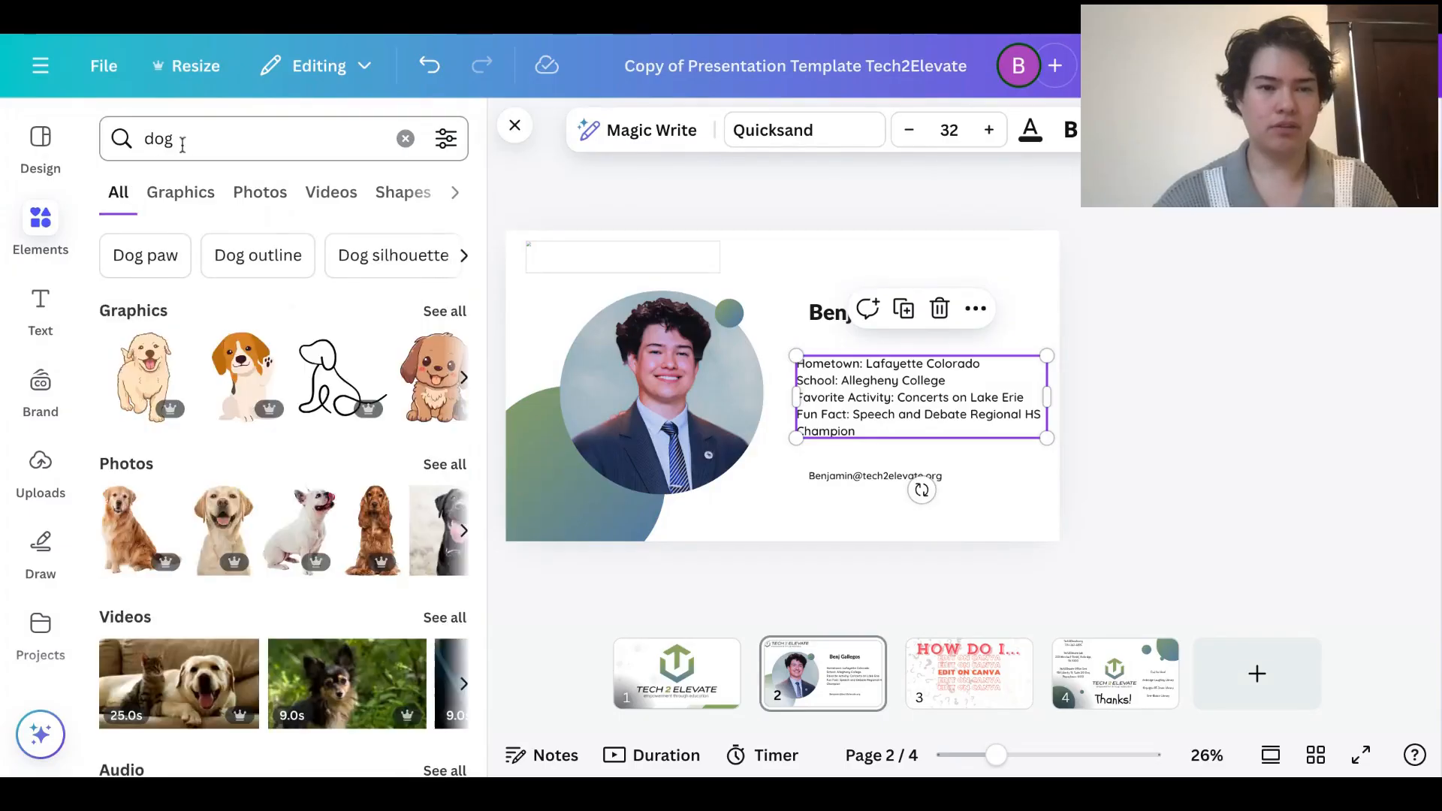
pyautogui.click(178, 145)
pyautogui.moveTo(179, 145); pyautogui.dragTo(95, 148)
pyautogui.write('fram')
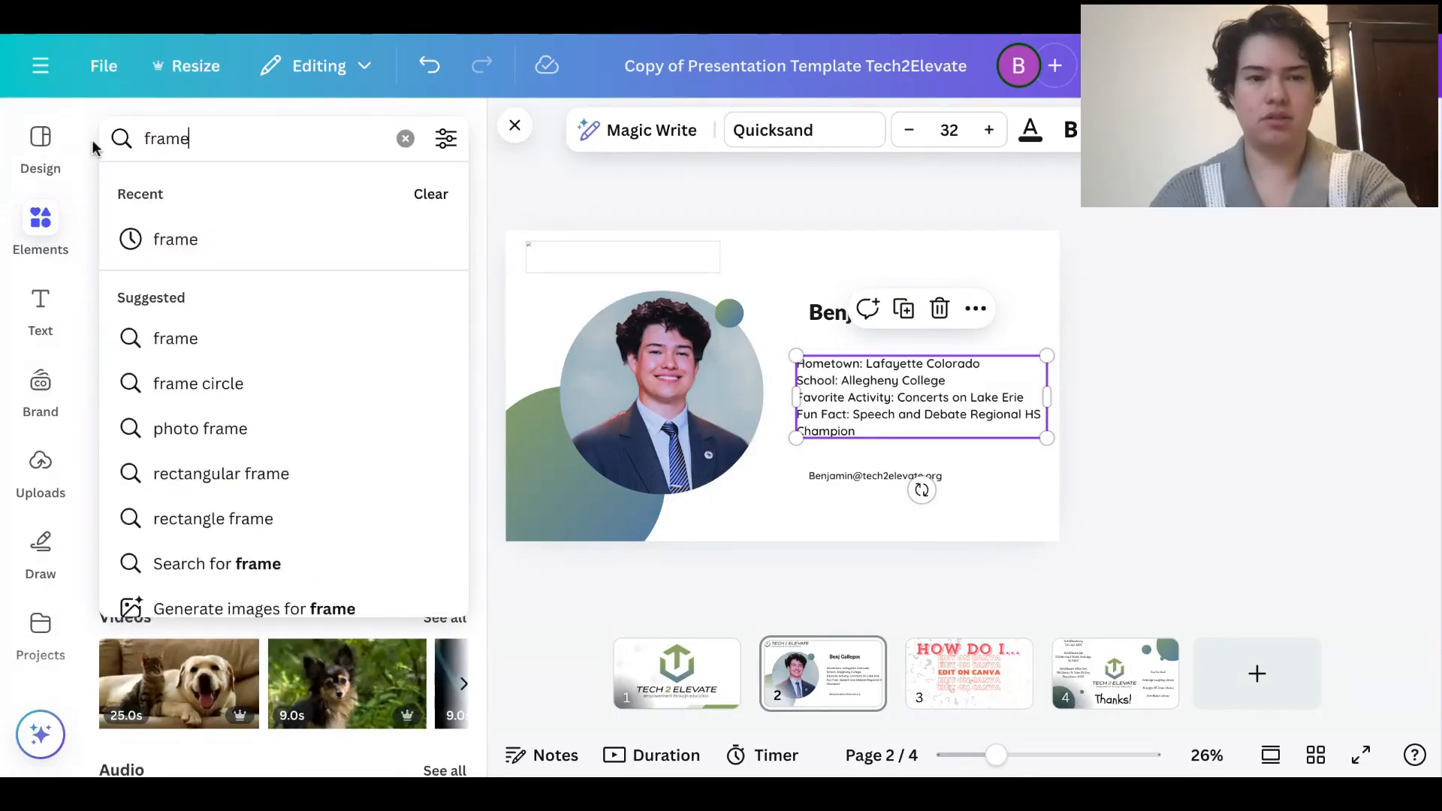
pyautogui.write('e')
pyautogui.press('Return')
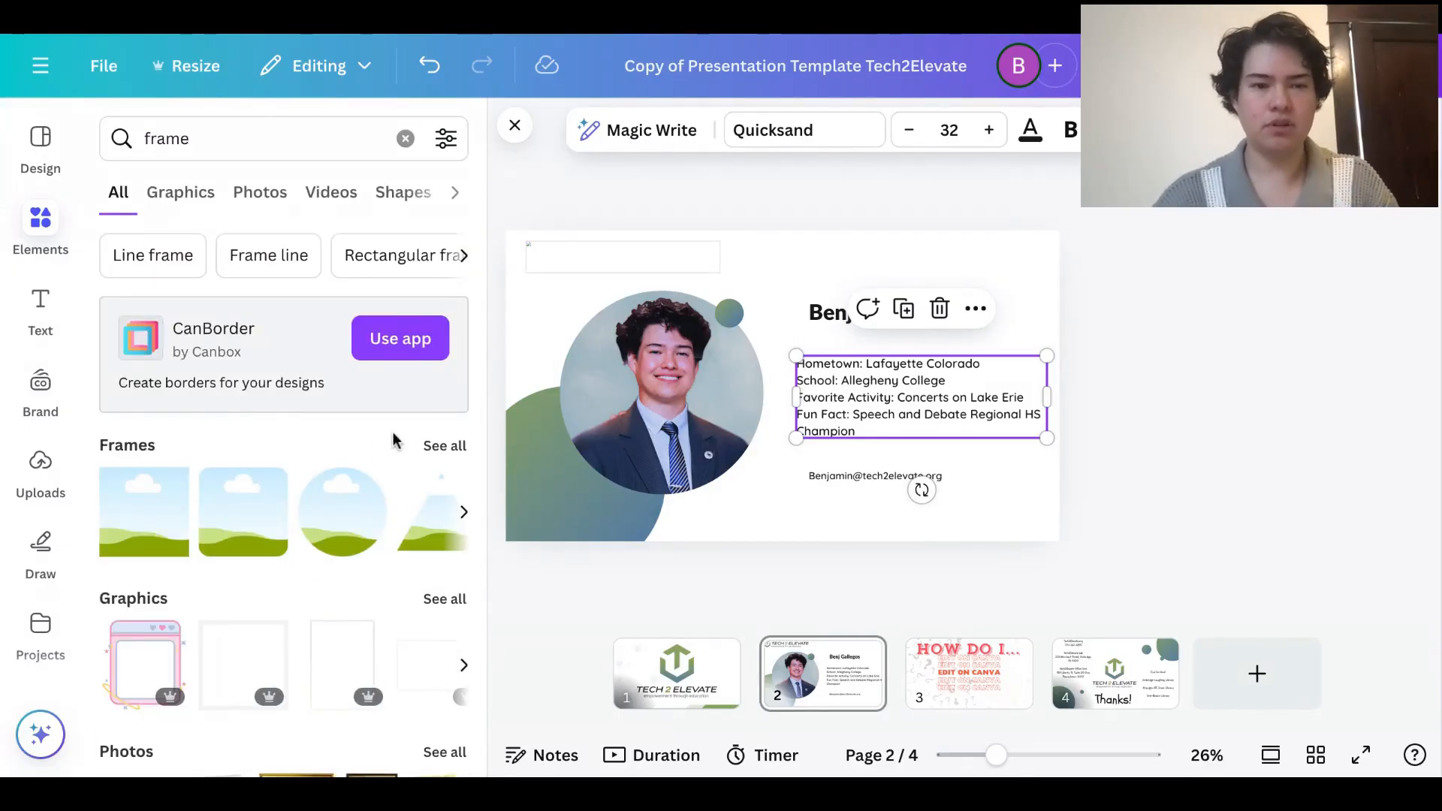
pyautogui.click(449, 449)
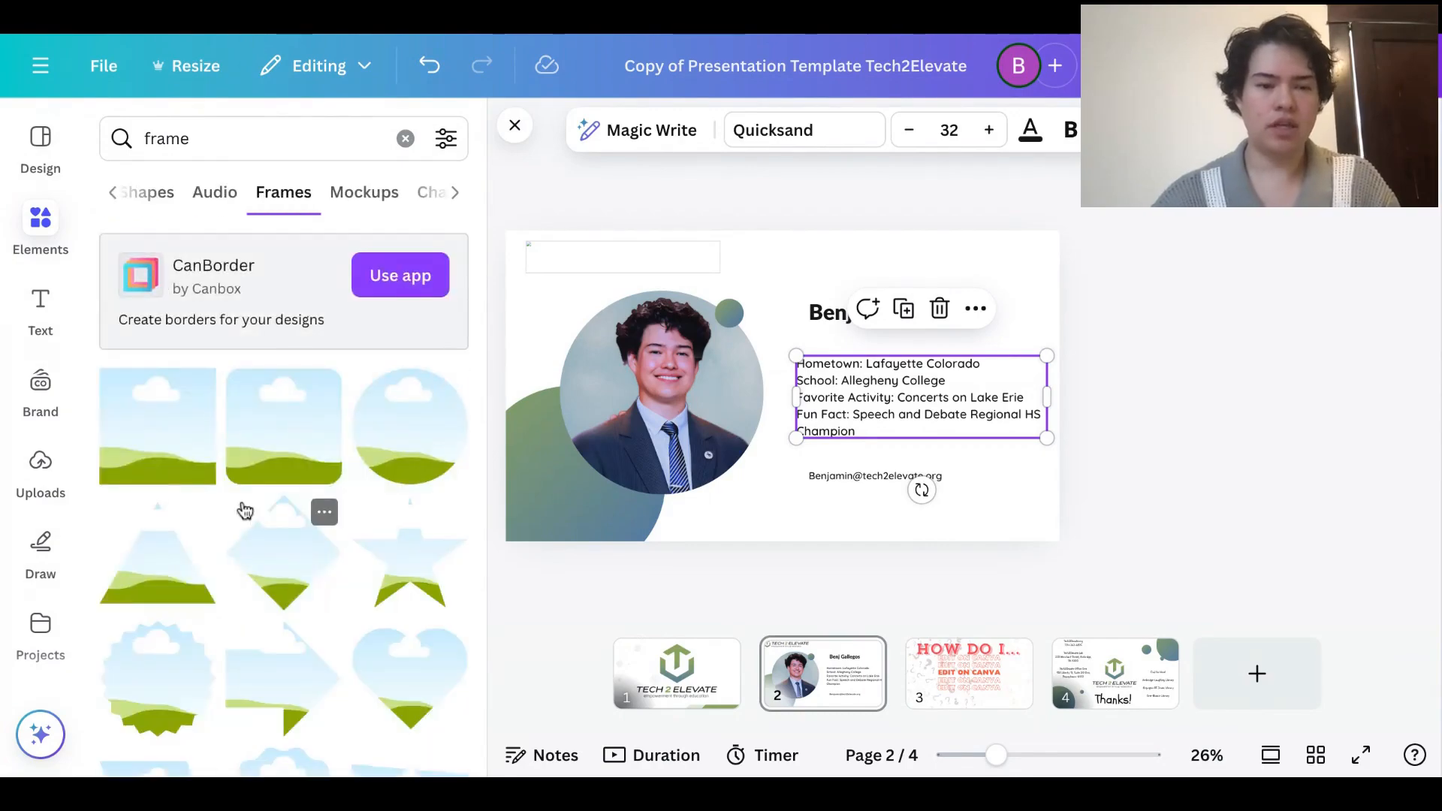
# Add the square torn-paper frame over the profile text and enlarge it to fill most of the page's right half
pyautogui.scroll(-5, 241, 508)
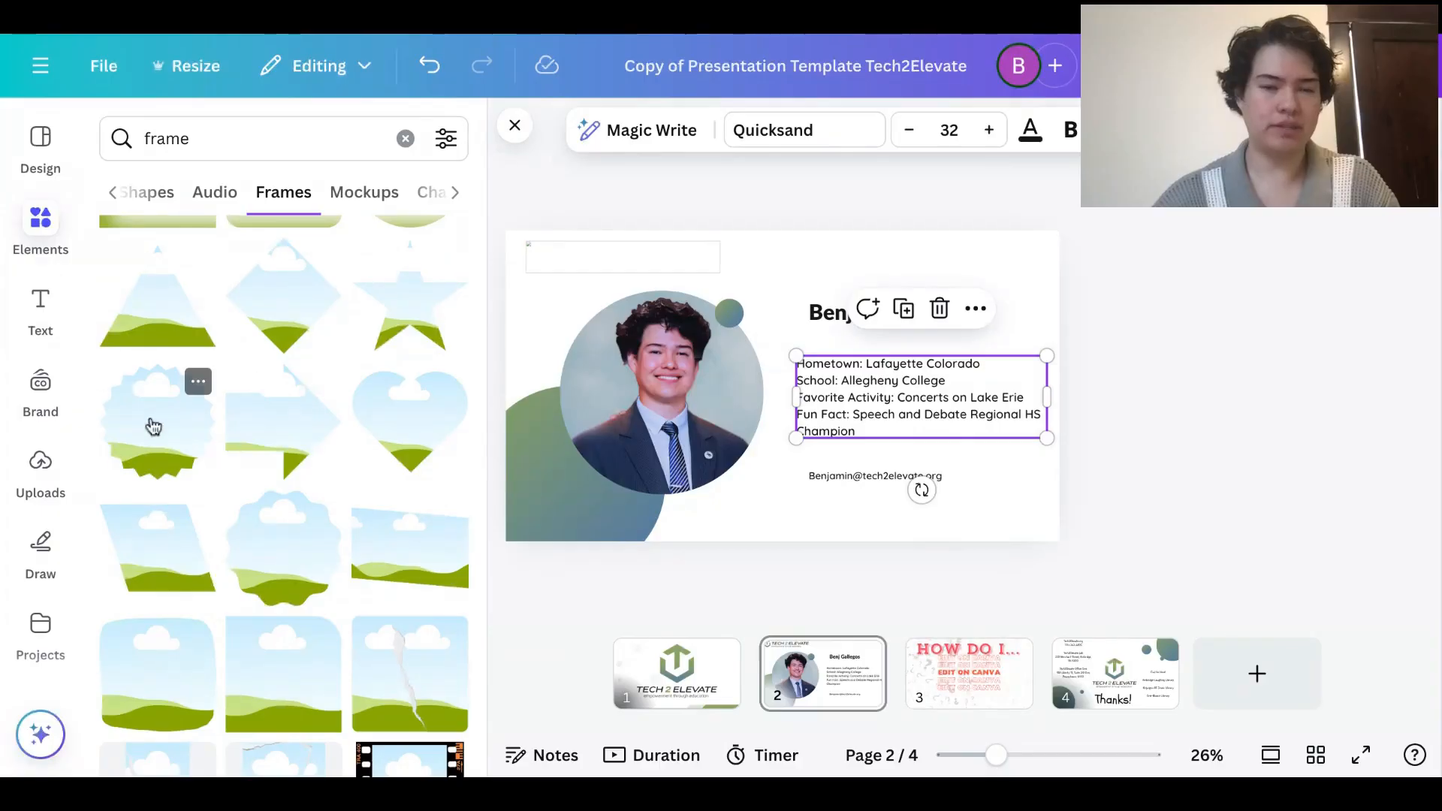
pyautogui.scroll(3, 286, 466)
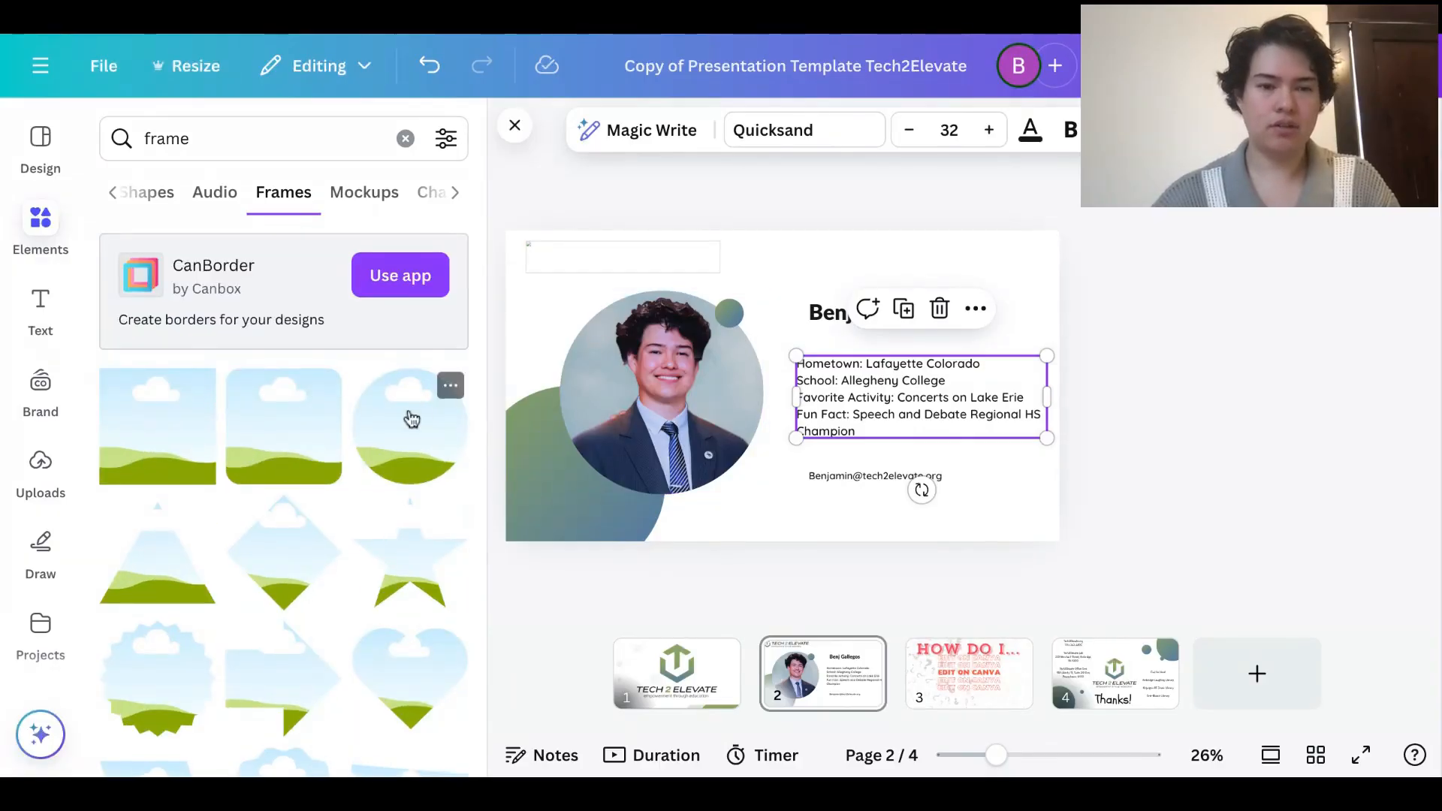
pyautogui.scroll(-5, 279, 562)
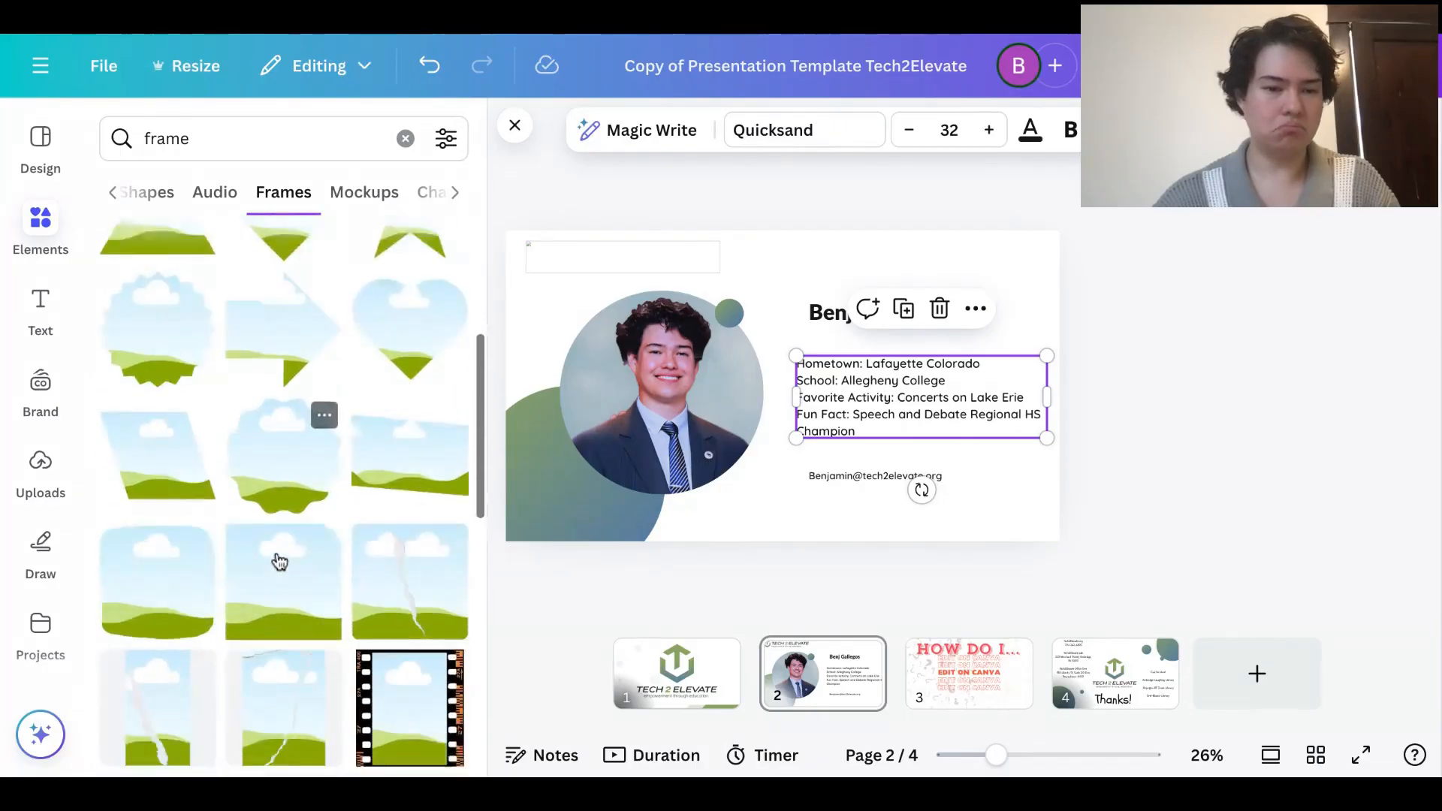
pyautogui.scroll(-6, 389, 565)
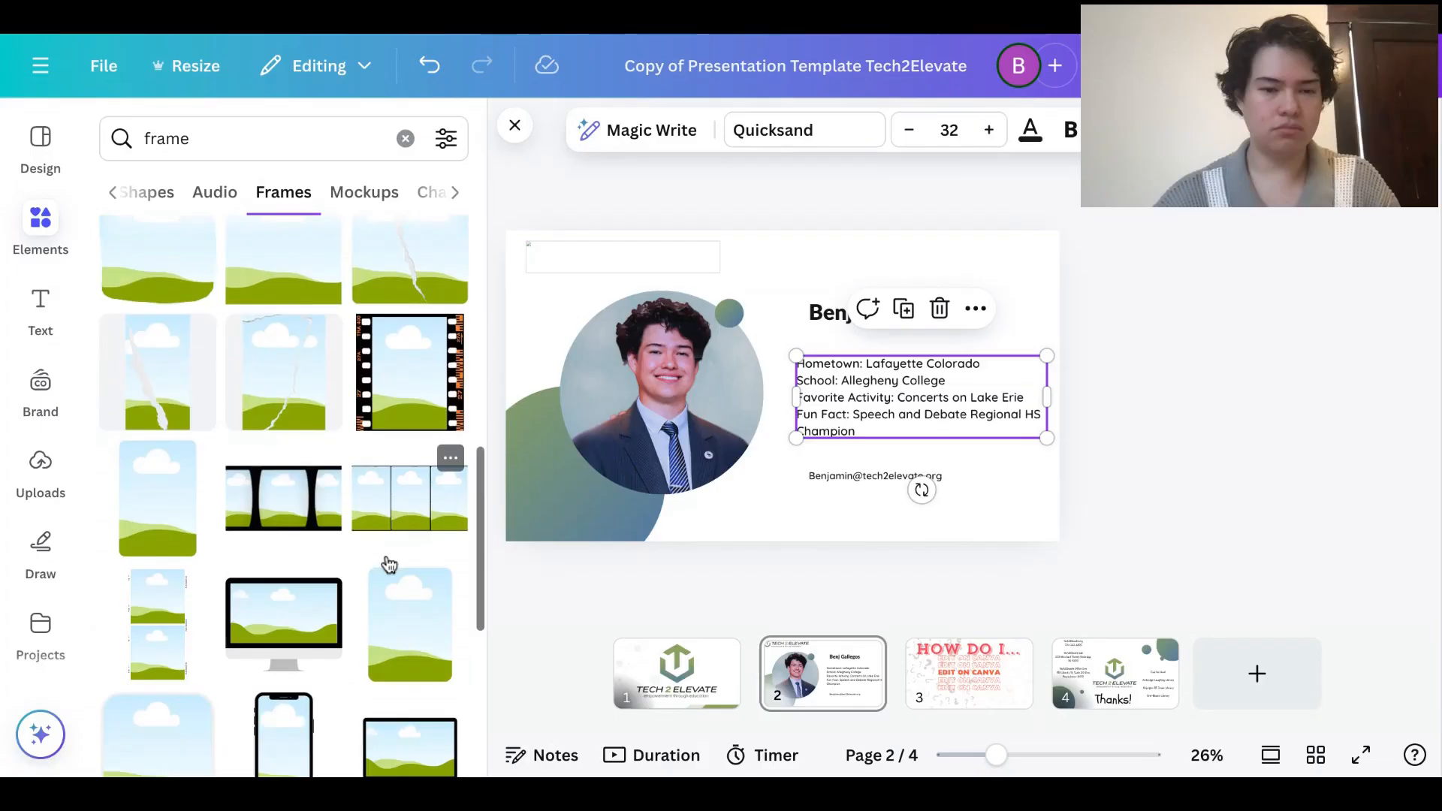
pyautogui.scroll(3, 388, 565)
pyautogui.scroll(3, 392, 525)
pyautogui.moveTo(392, 521); pyautogui.dragTo(840, 382)
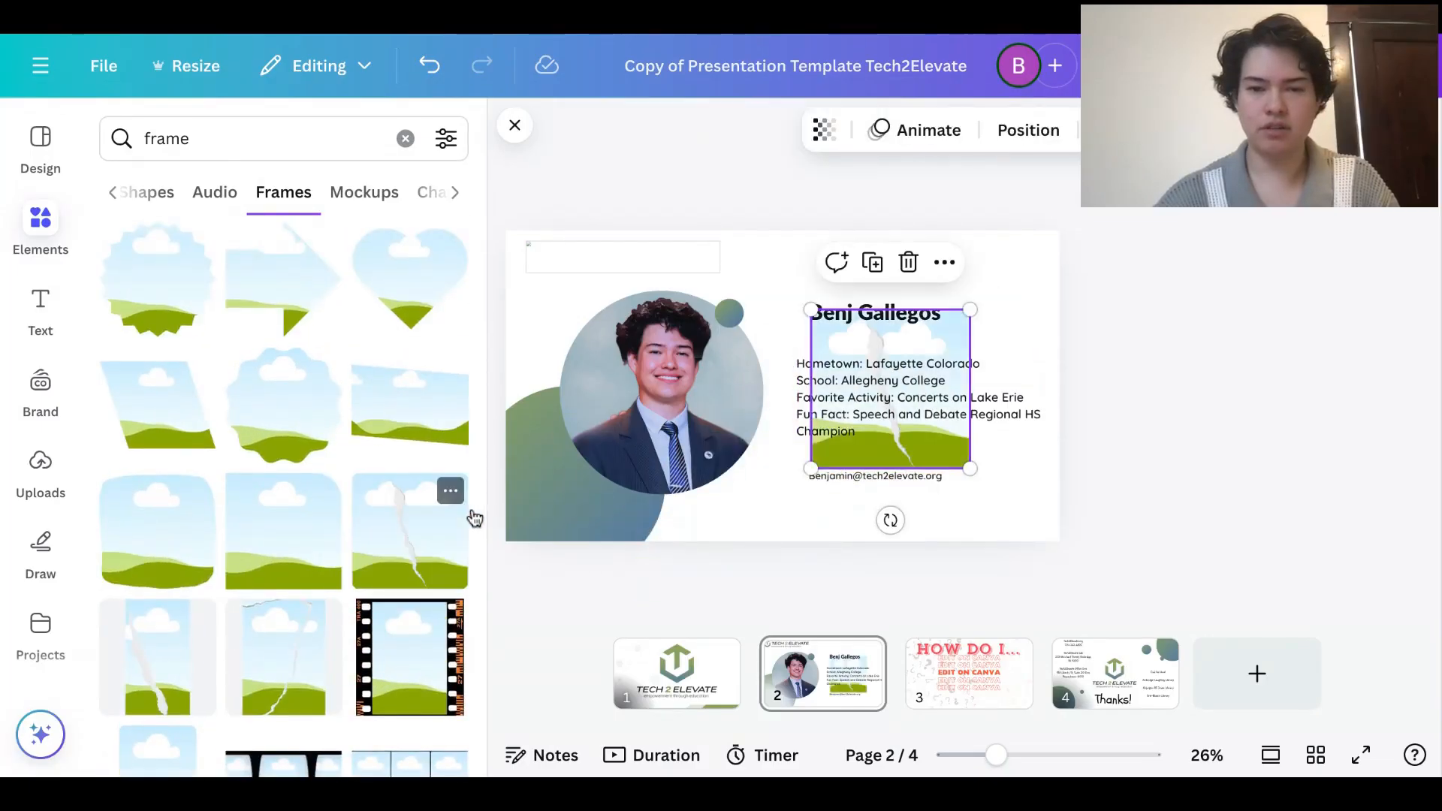
pyautogui.moveTo(970, 469); pyautogui.dragTo(1029, 517)
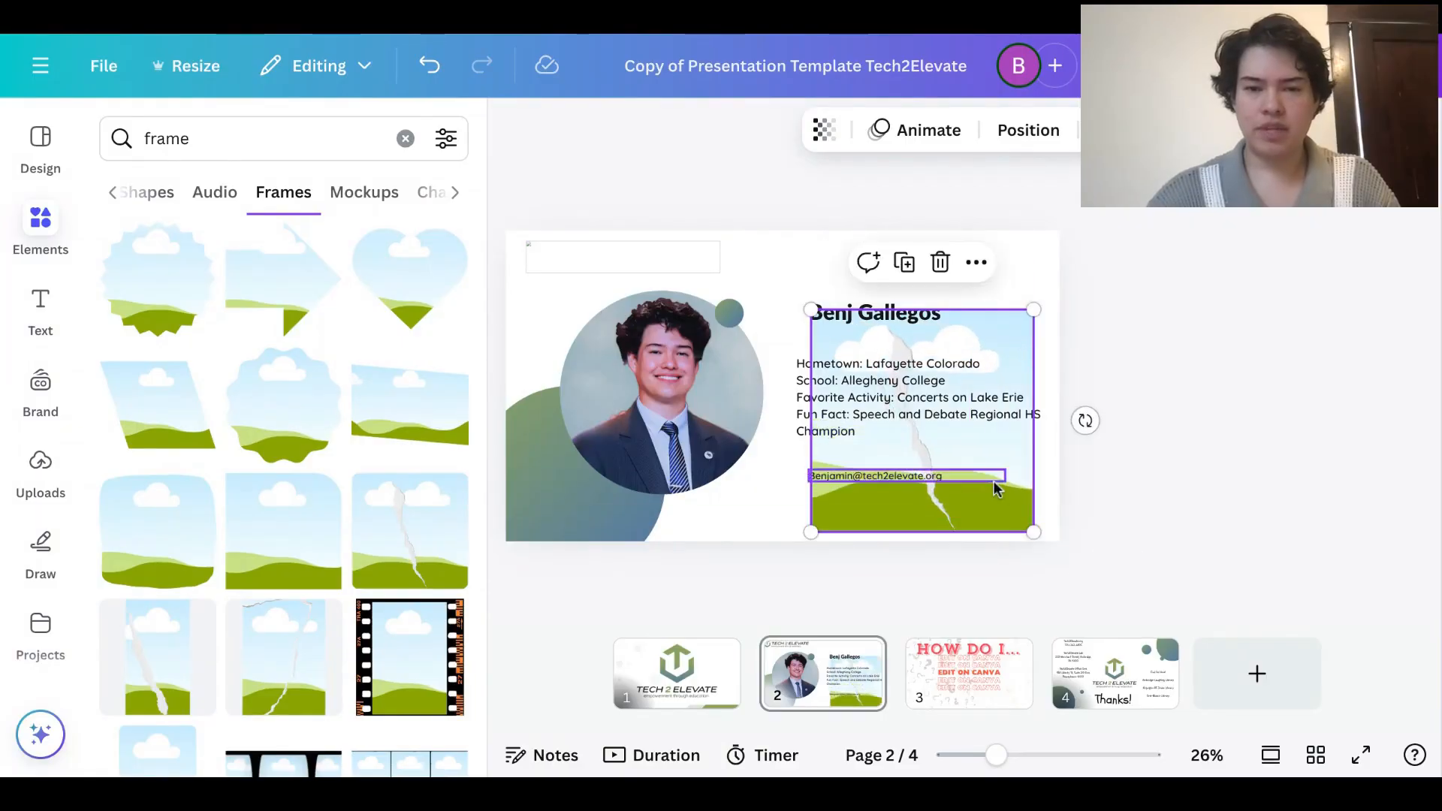
# Adjust the portrait's crop by shifting the photo slightly inside its circular frame
pyautogui.click(718, 431)
pyautogui.doubleClick(718, 431)
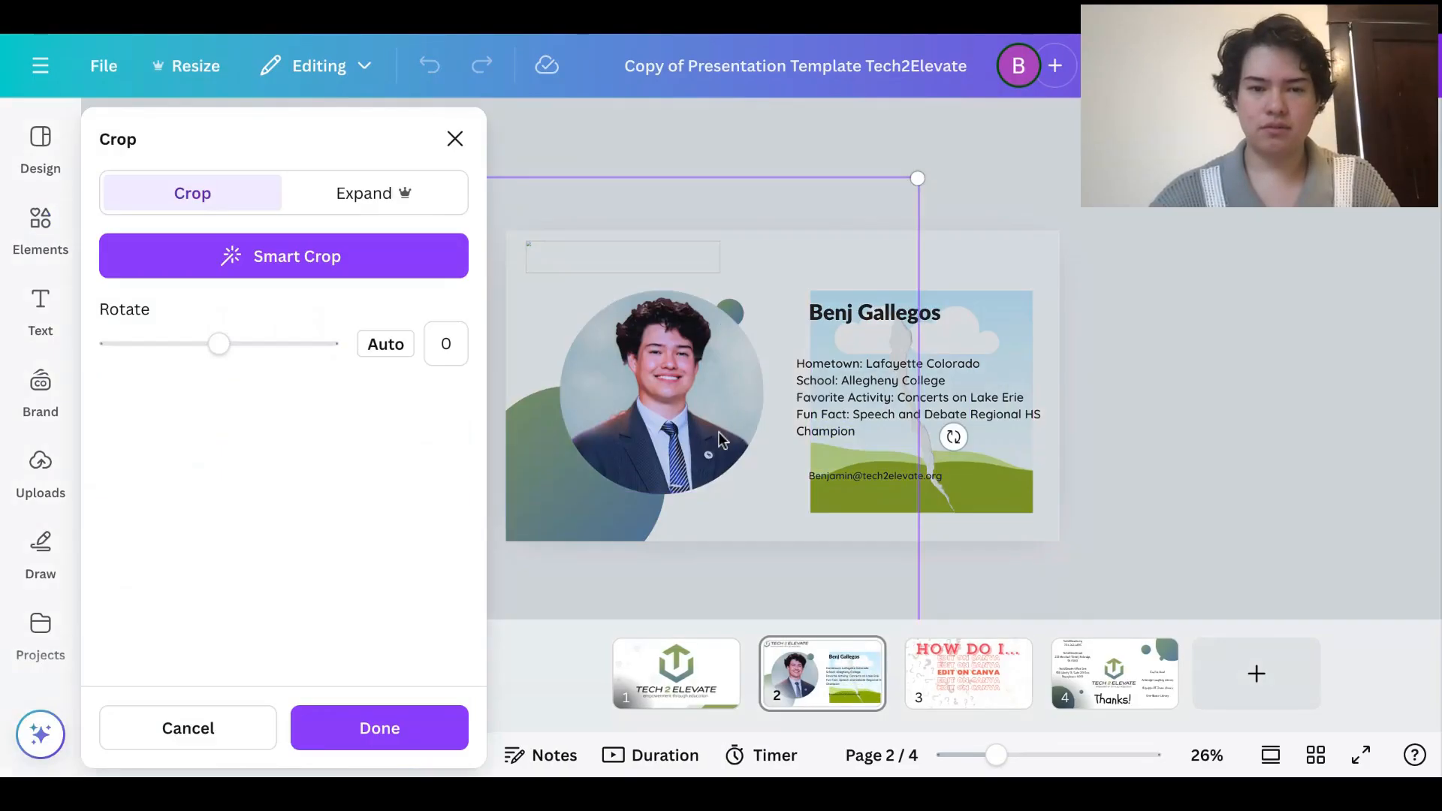
pyautogui.moveTo(719, 431); pyautogui.dragTo(660, 421)
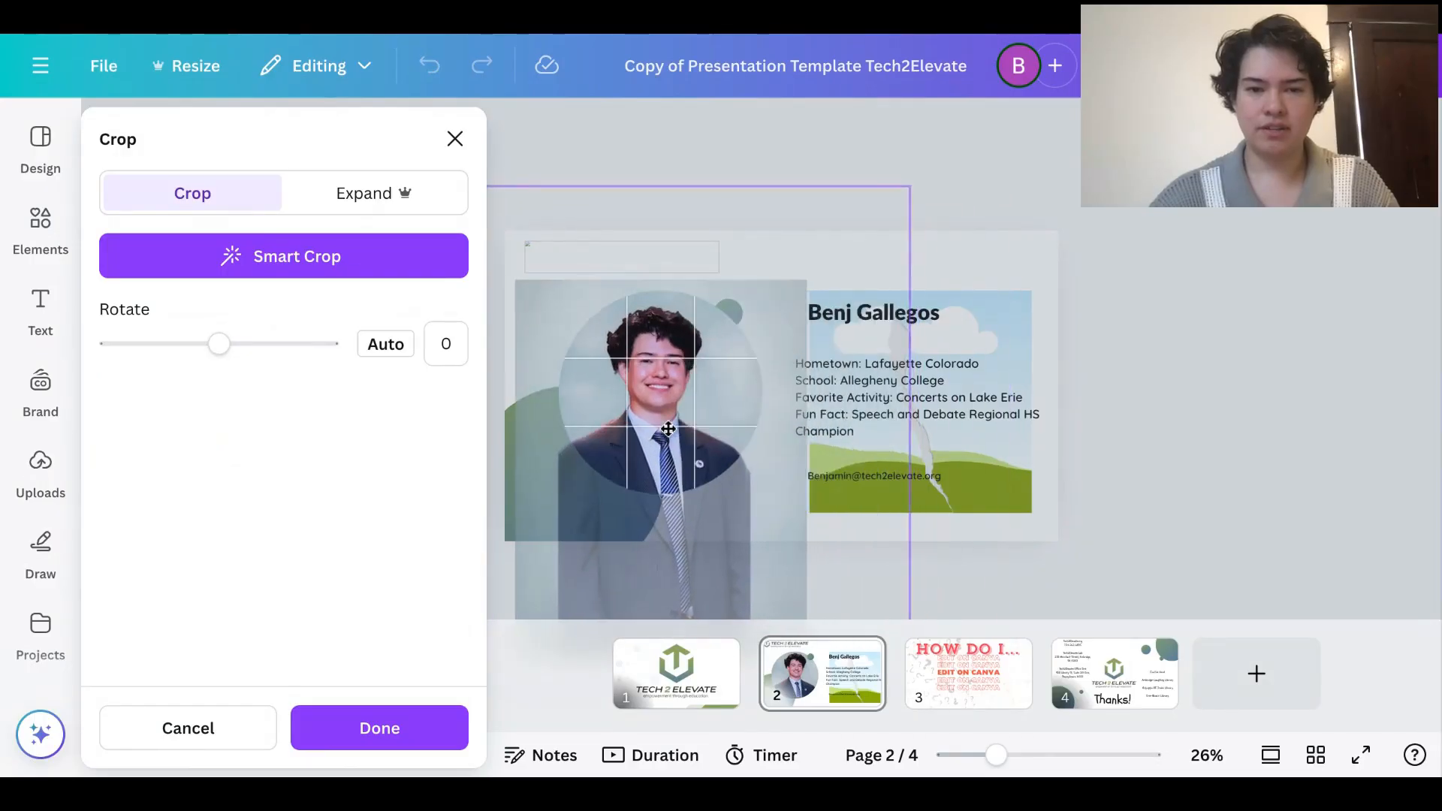
pyautogui.click(411, 728)
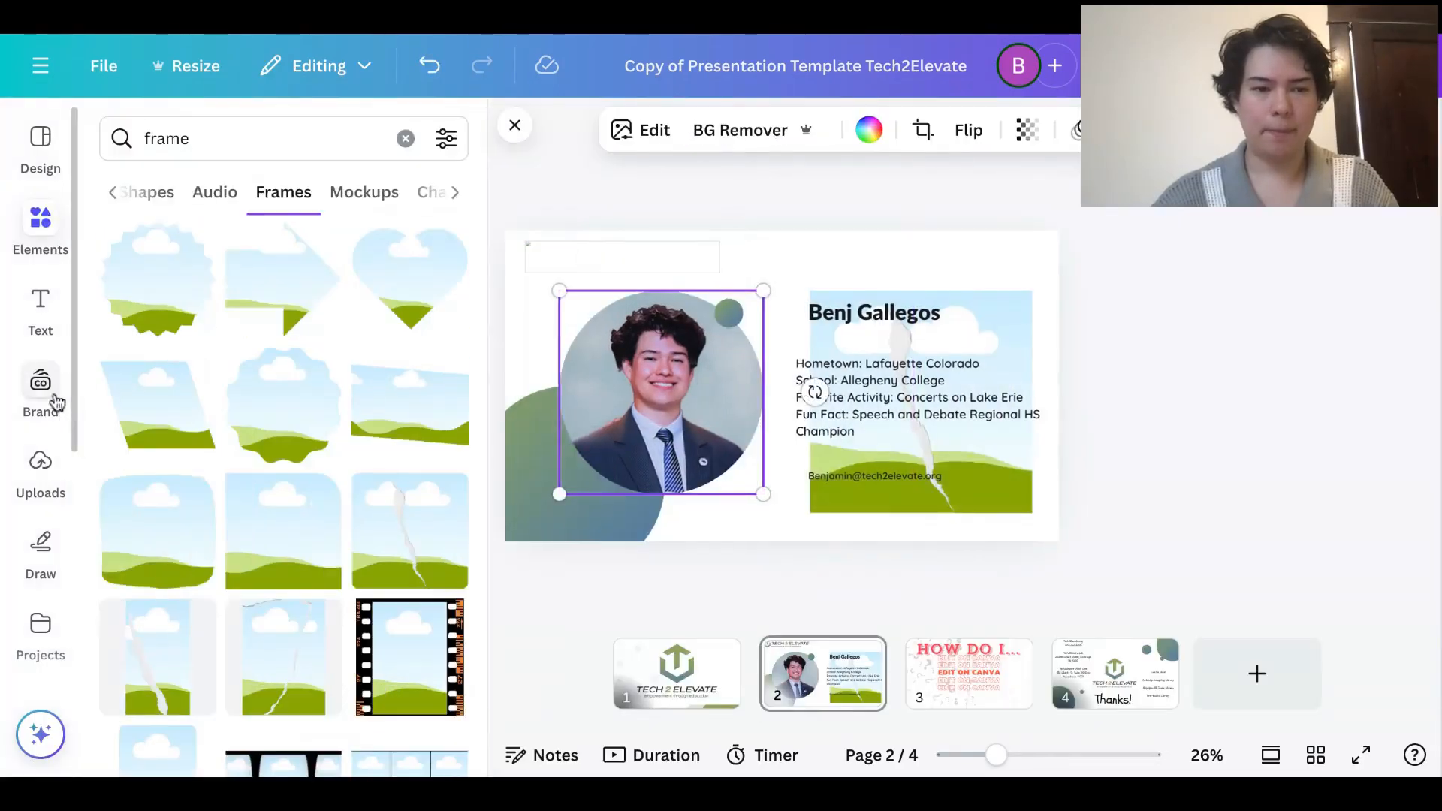
# Place the uploaded portrait photo into the right-hand section of the torn-paper frame
pyautogui.click(41, 471)
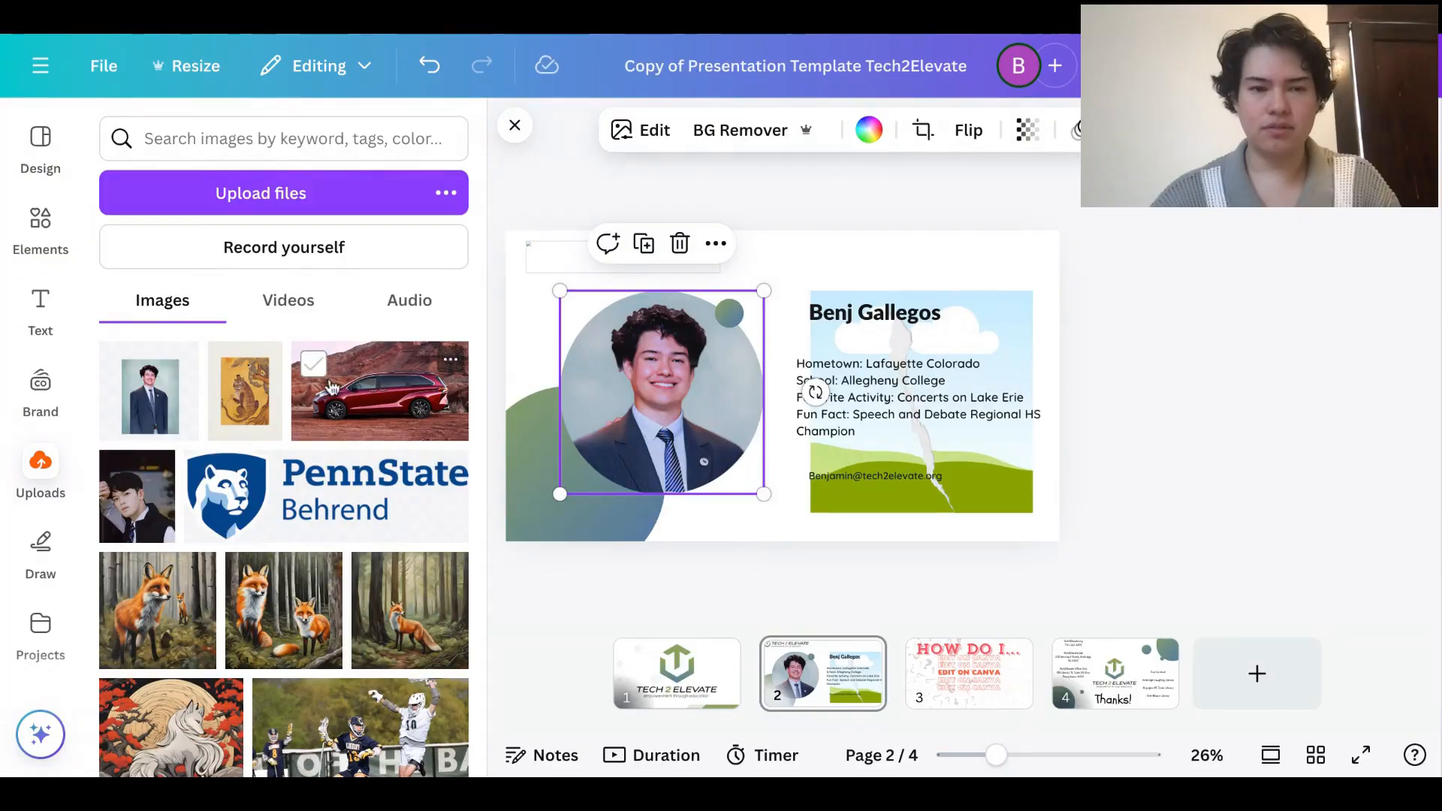
pyautogui.moveTo(150, 390); pyautogui.dragTo(822, 371)
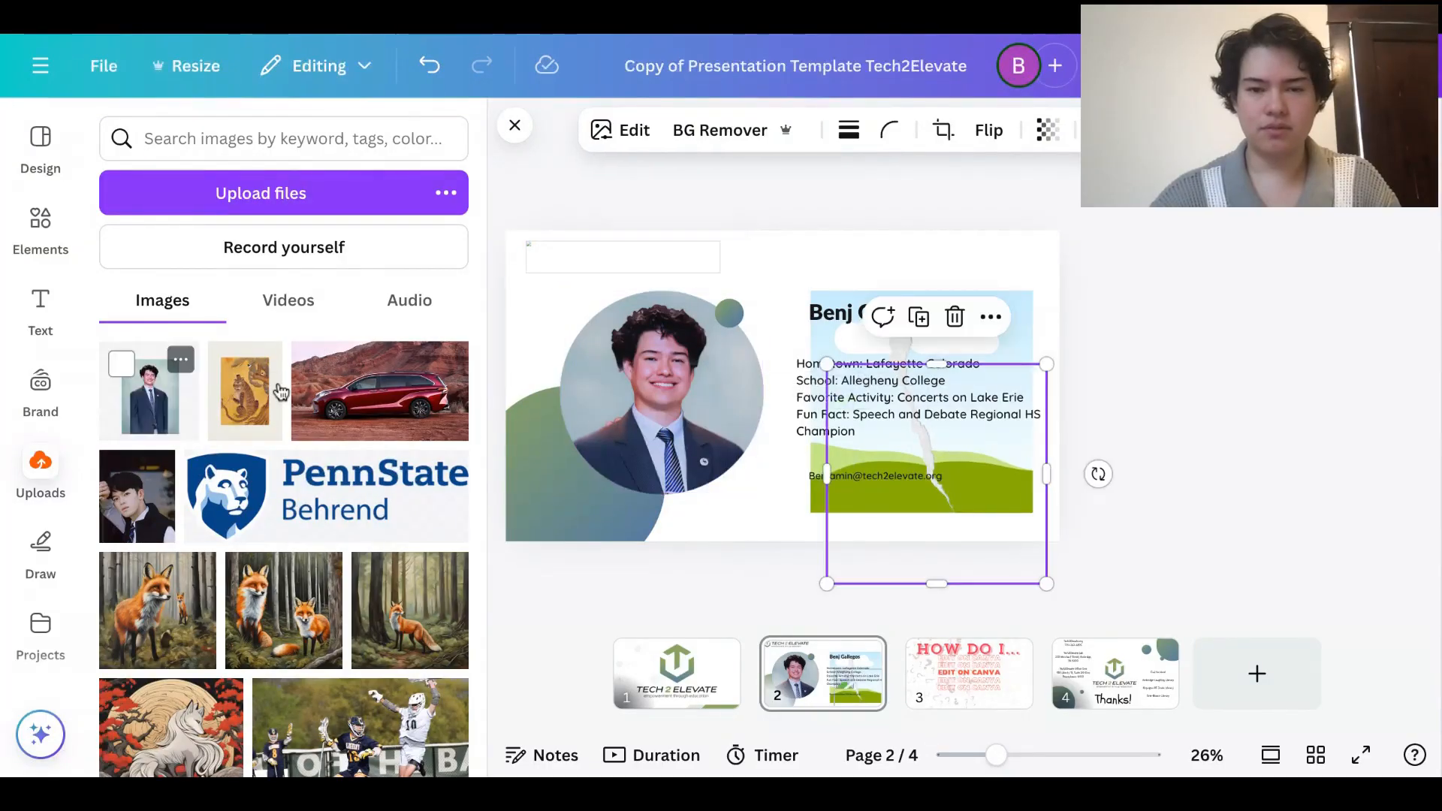
pyautogui.click(781, 209)
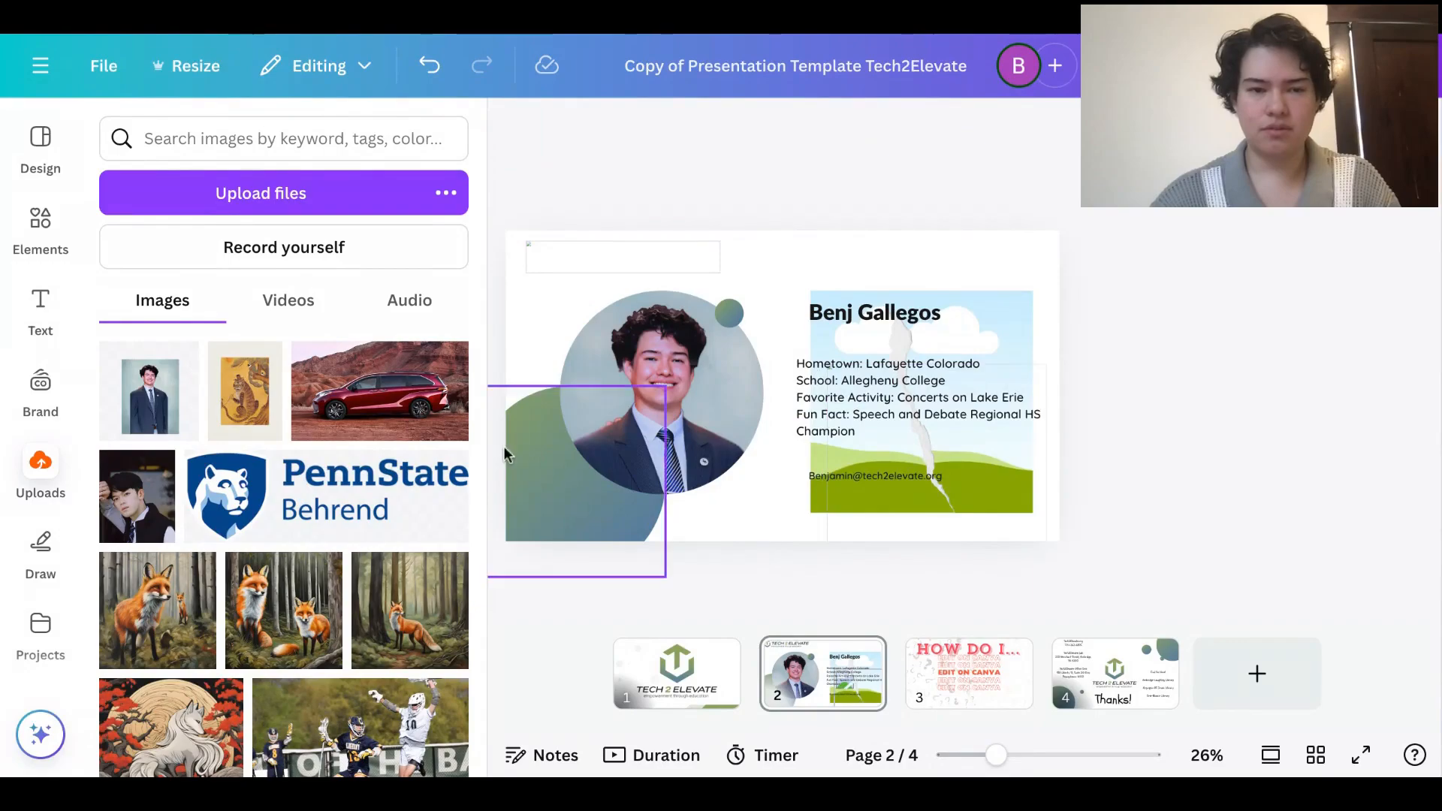
pyautogui.click(197, 403)
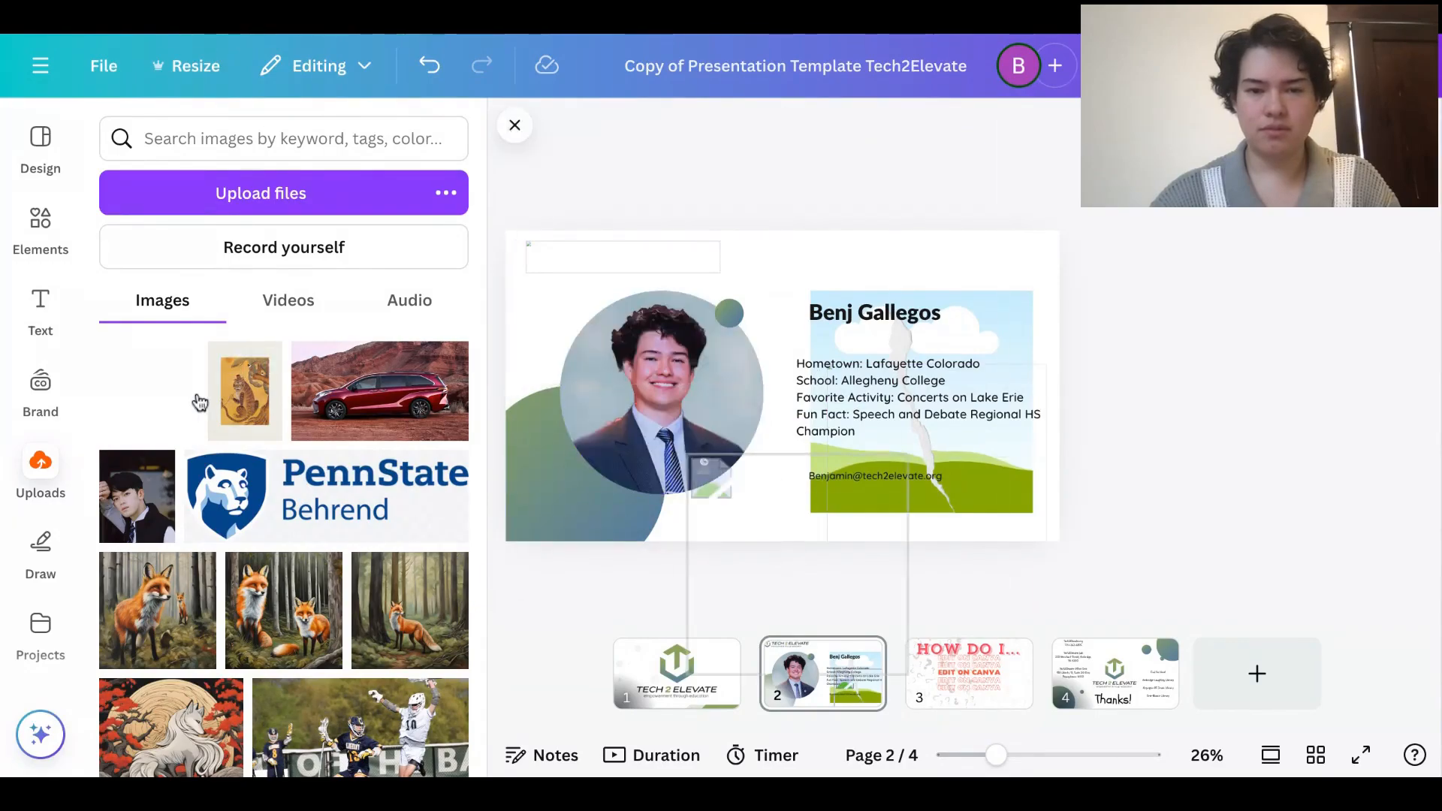
pyautogui.moveTo(753, 507); pyautogui.dragTo(769, 353)
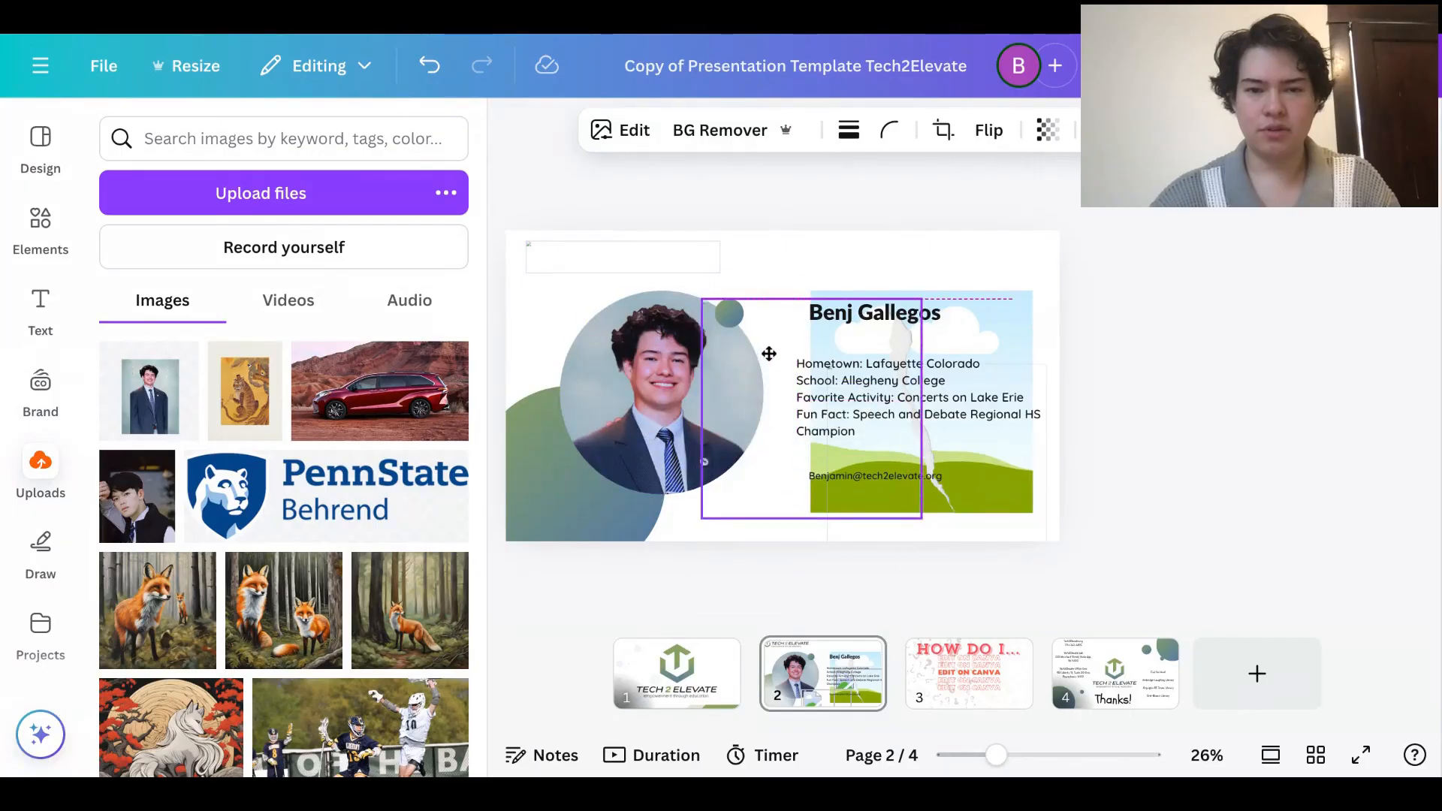
pyautogui.click(514, 124)
pyautogui.moveTo(743, 456); pyautogui.dragTo(950, 336)
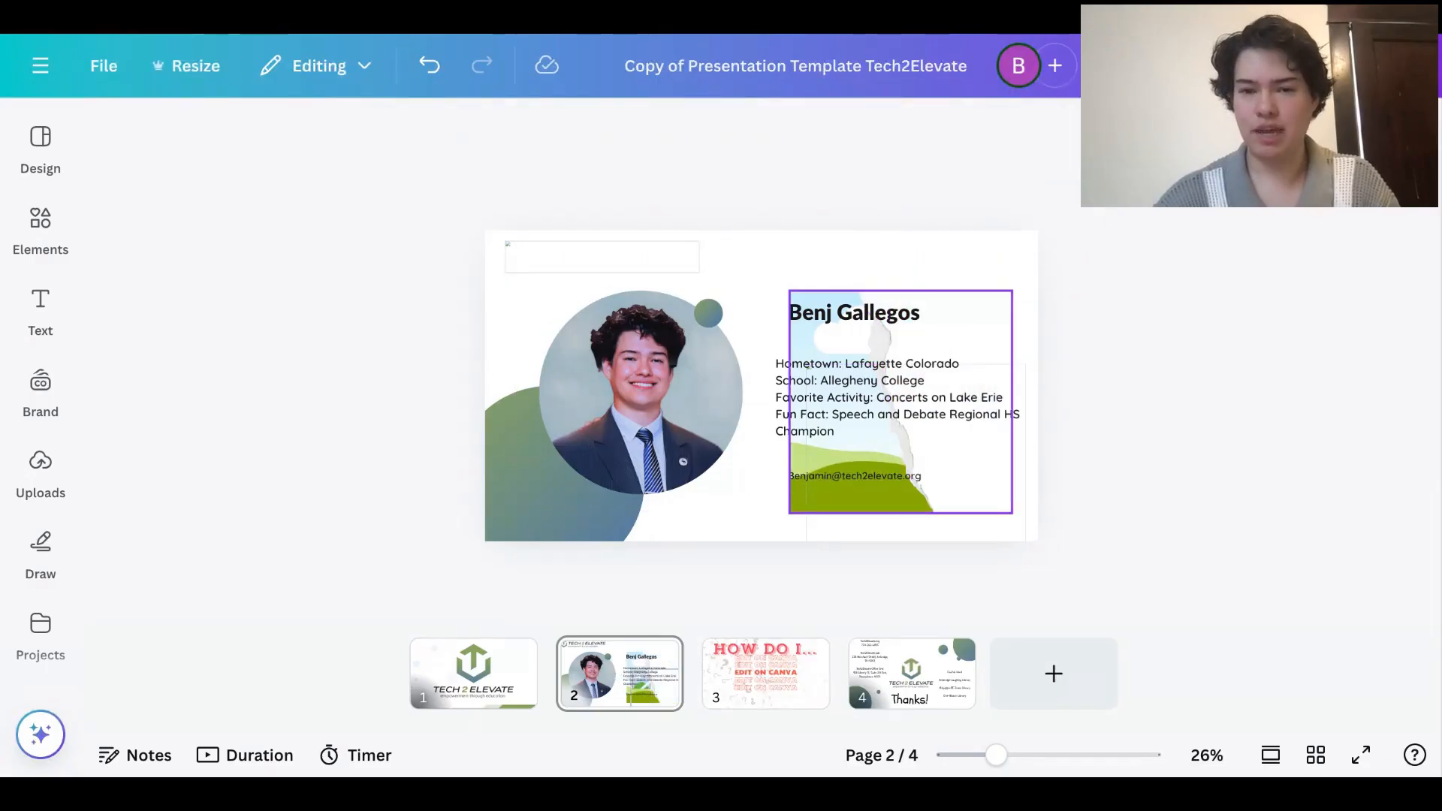
# Delete the name, profile details and e-mail text boxes that overlap the torn-paper frame
pyautogui.click(952, 306)
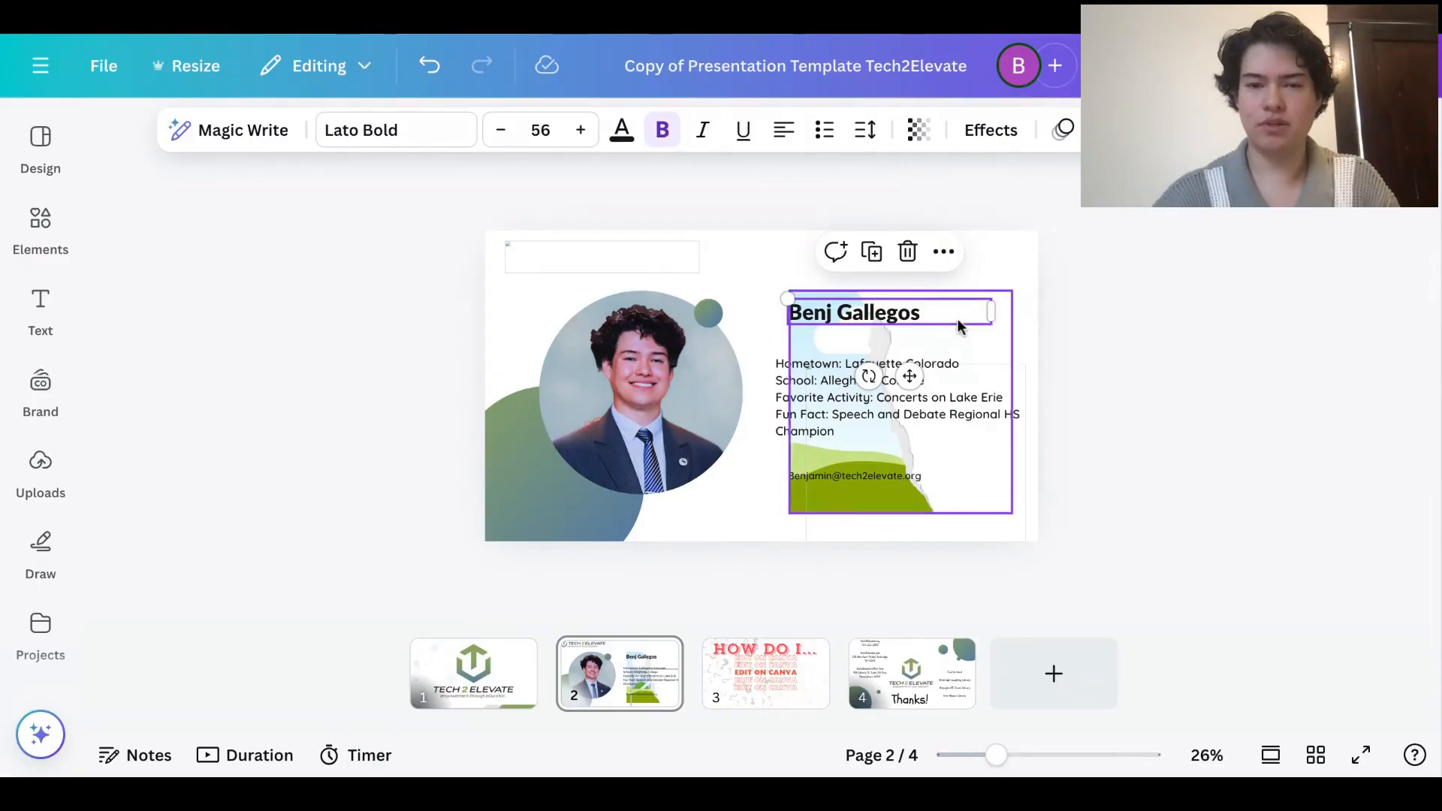
pyautogui.press('Delete')
pyautogui.click(940, 380)
pyautogui.press('Delete')
pyautogui.click(867, 481)
pyautogui.press('Delete')
# Remove the stray portrait copy overlapping the lower part of the torn-paper frame
pyautogui.doubleClick(928, 391)
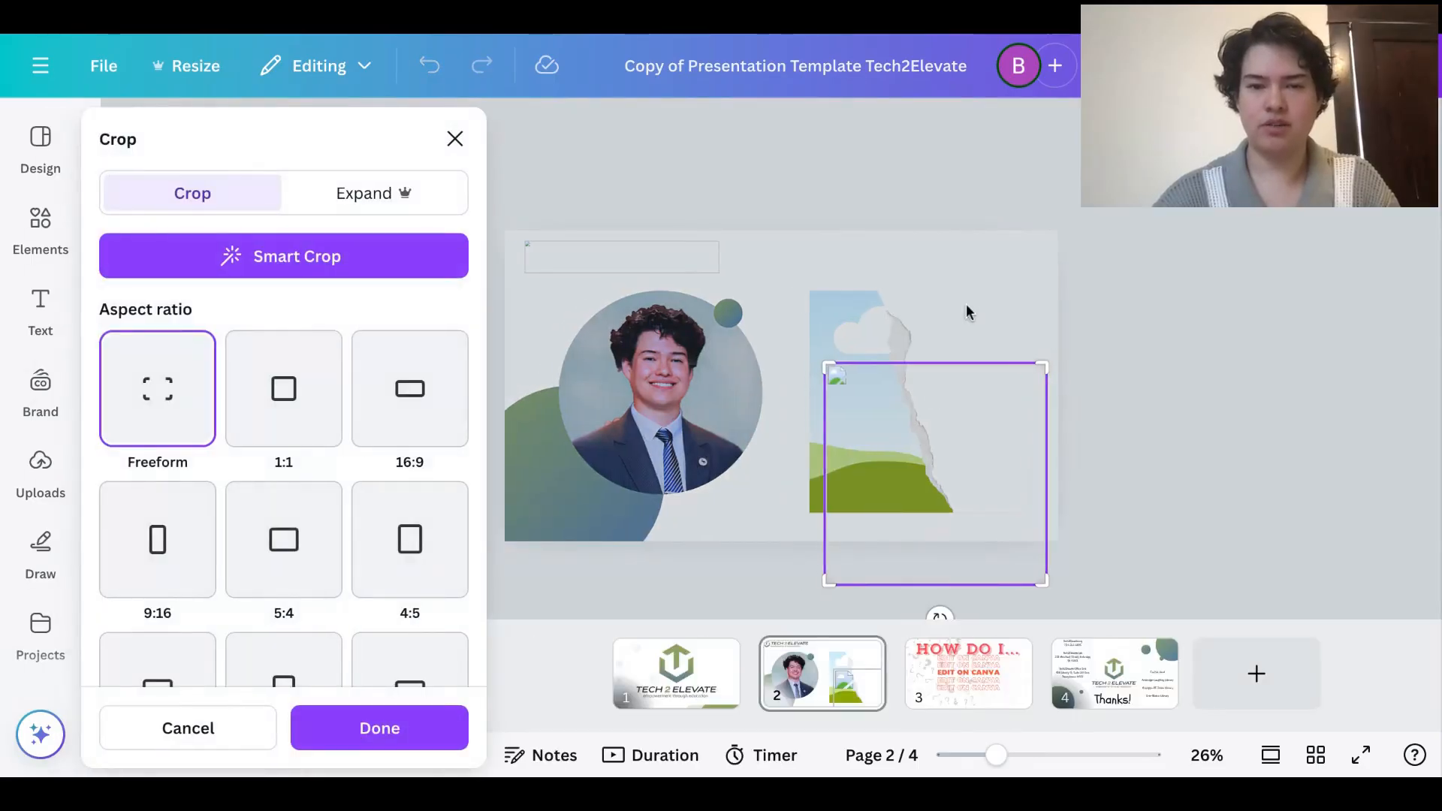
pyautogui.click(1132, 331)
pyautogui.click(935, 348)
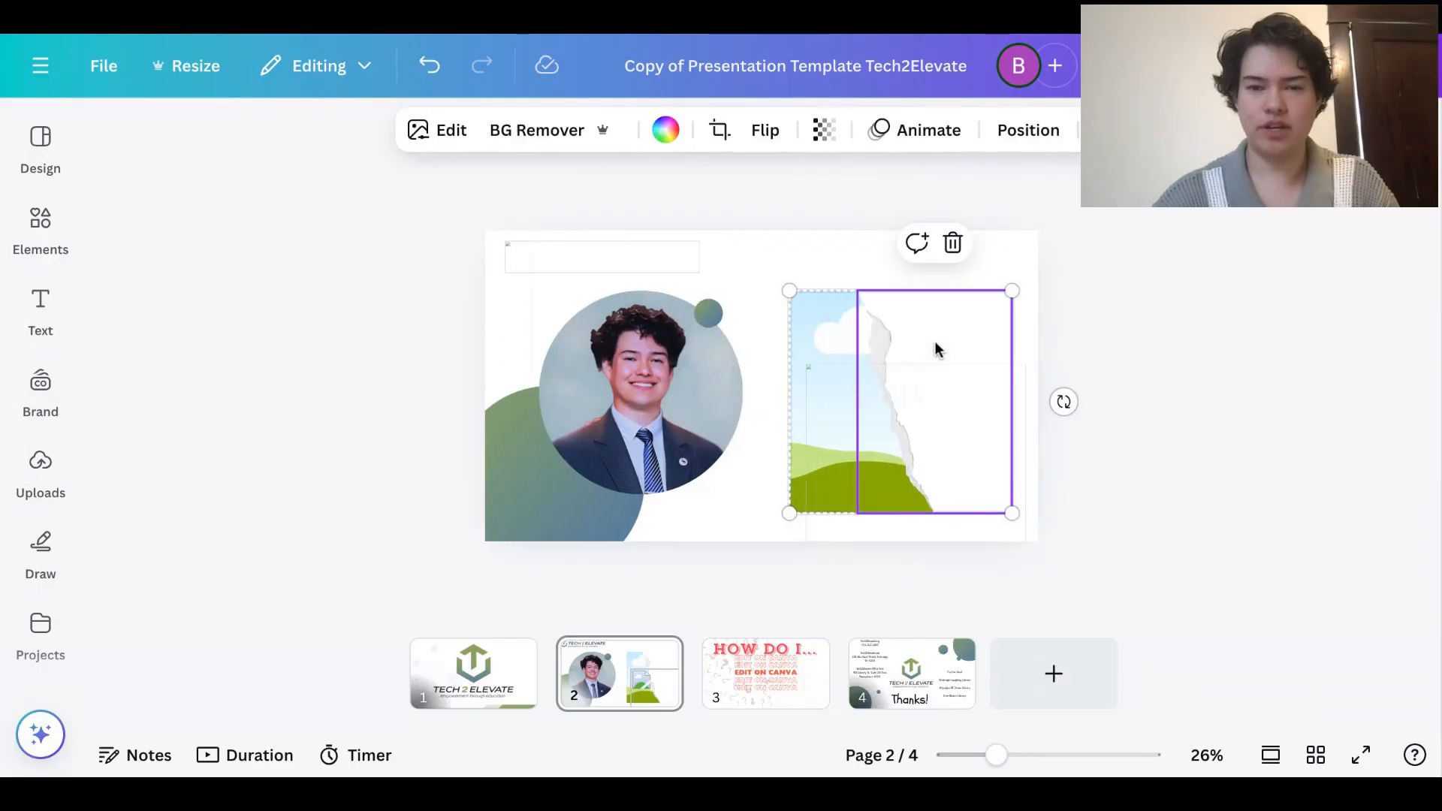
pyautogui.click(826, 417)
pyautogui.click(796, 350)
pyautogui.moveTo(801, 370); pyautogui.dragTo(916, 522)
pyautogui.rightClick(927, 449)
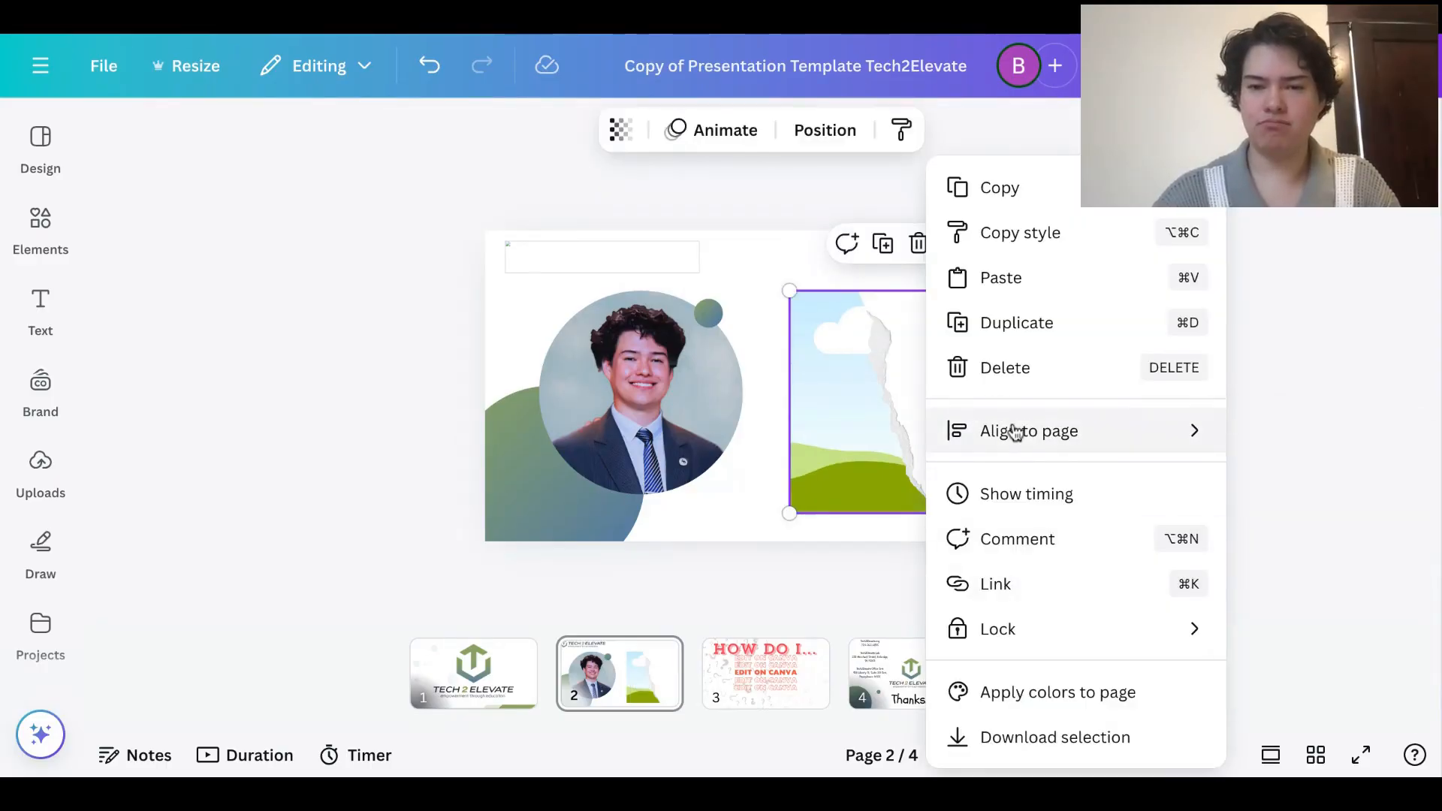
pyautogui.click(843, 434)
pyautogui.click(915, 376)
pyautogui.rightClick(914, 380)
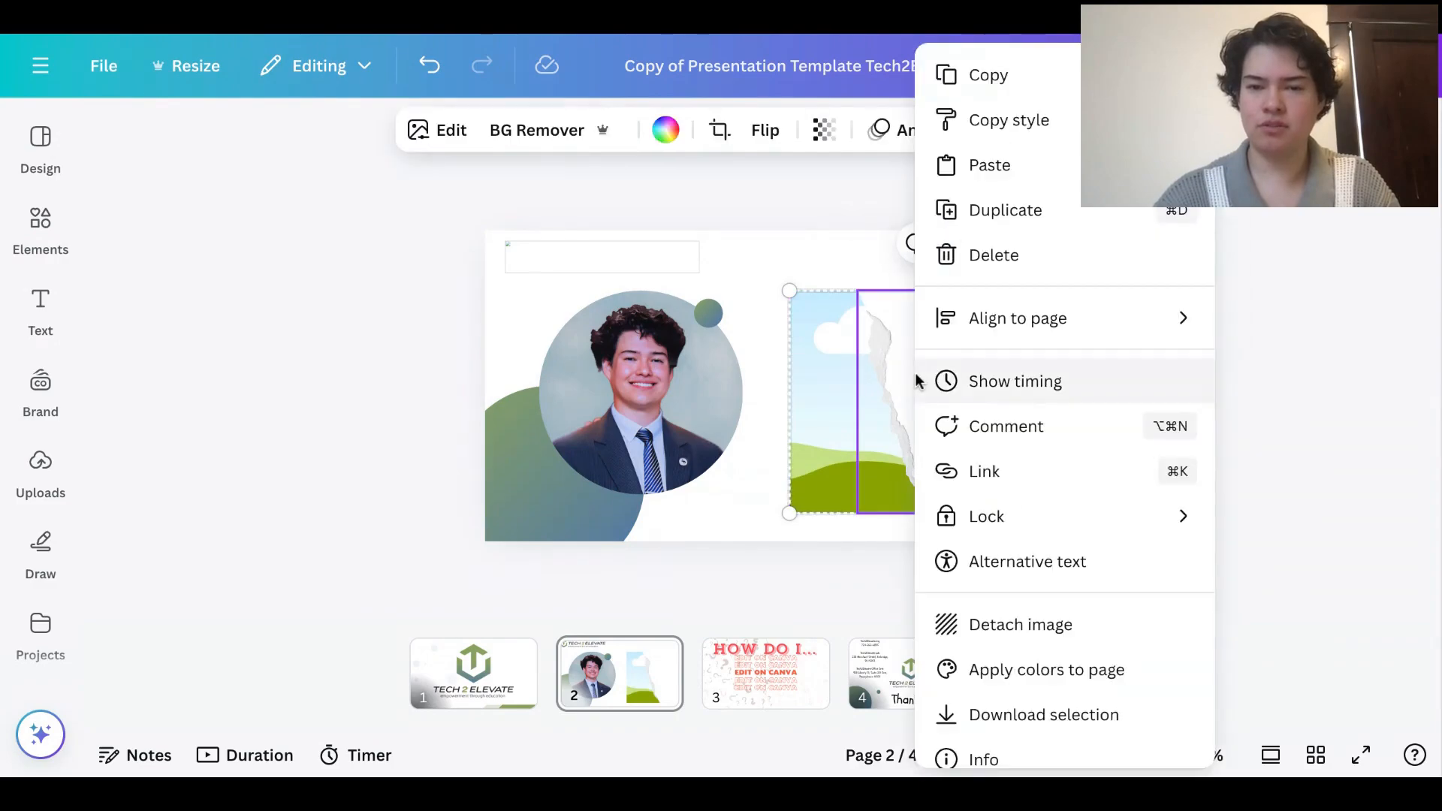
pyautogui.click(911, 372)
pyautogui.moveTo(912, 373)
pyautogui.mouseDown()
pyautogui.moveTo(811, 353)
pyautogui.moveTo(895, 379)
pyautogui.moveTo(892, 367)
pyautogui.mouseUp()
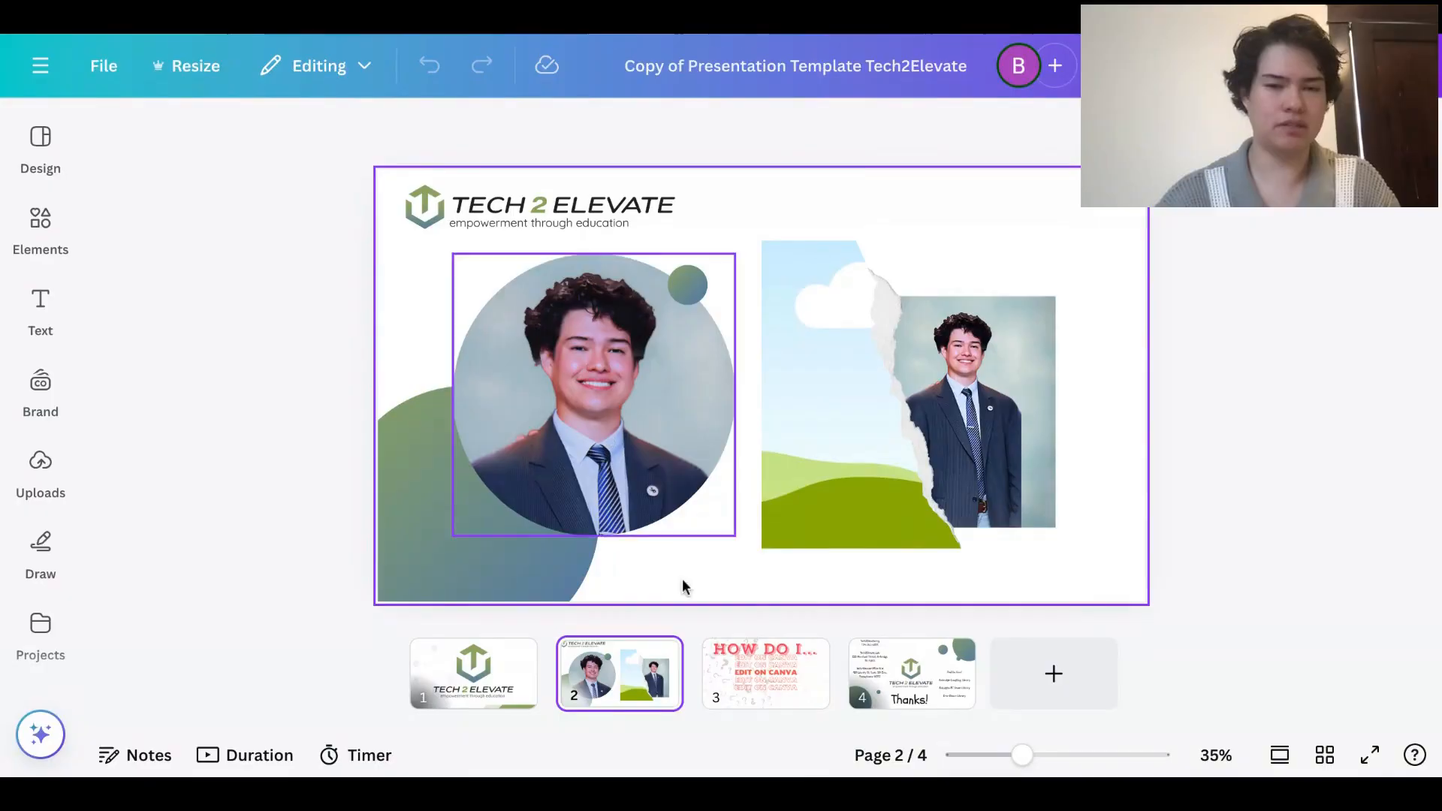
# Fill the left section of the torn-paper frame with the uploaded red car photo
pyautogui.click(41, 389)
pyautogui.click(49, 480)
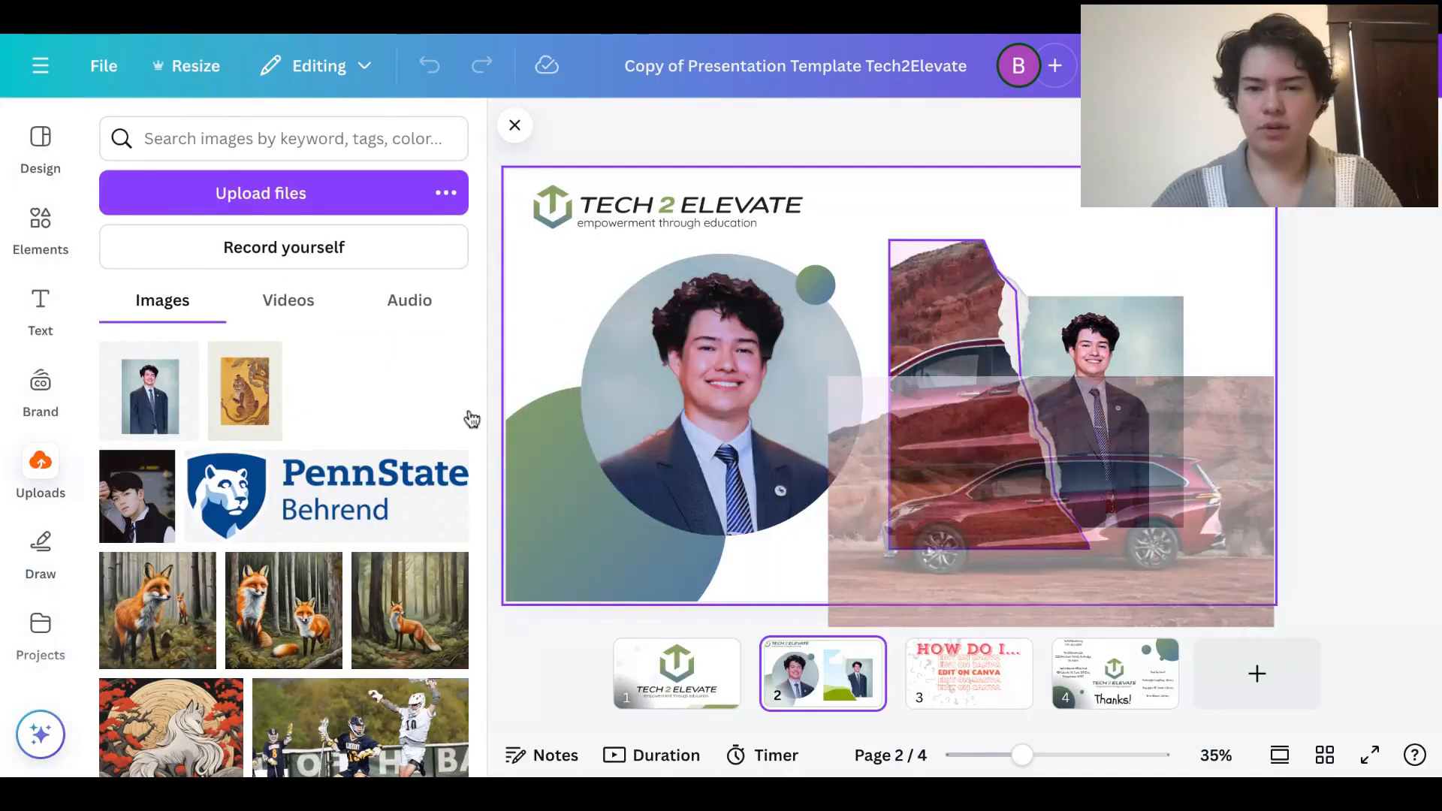
pyautogui.click(514, 125)
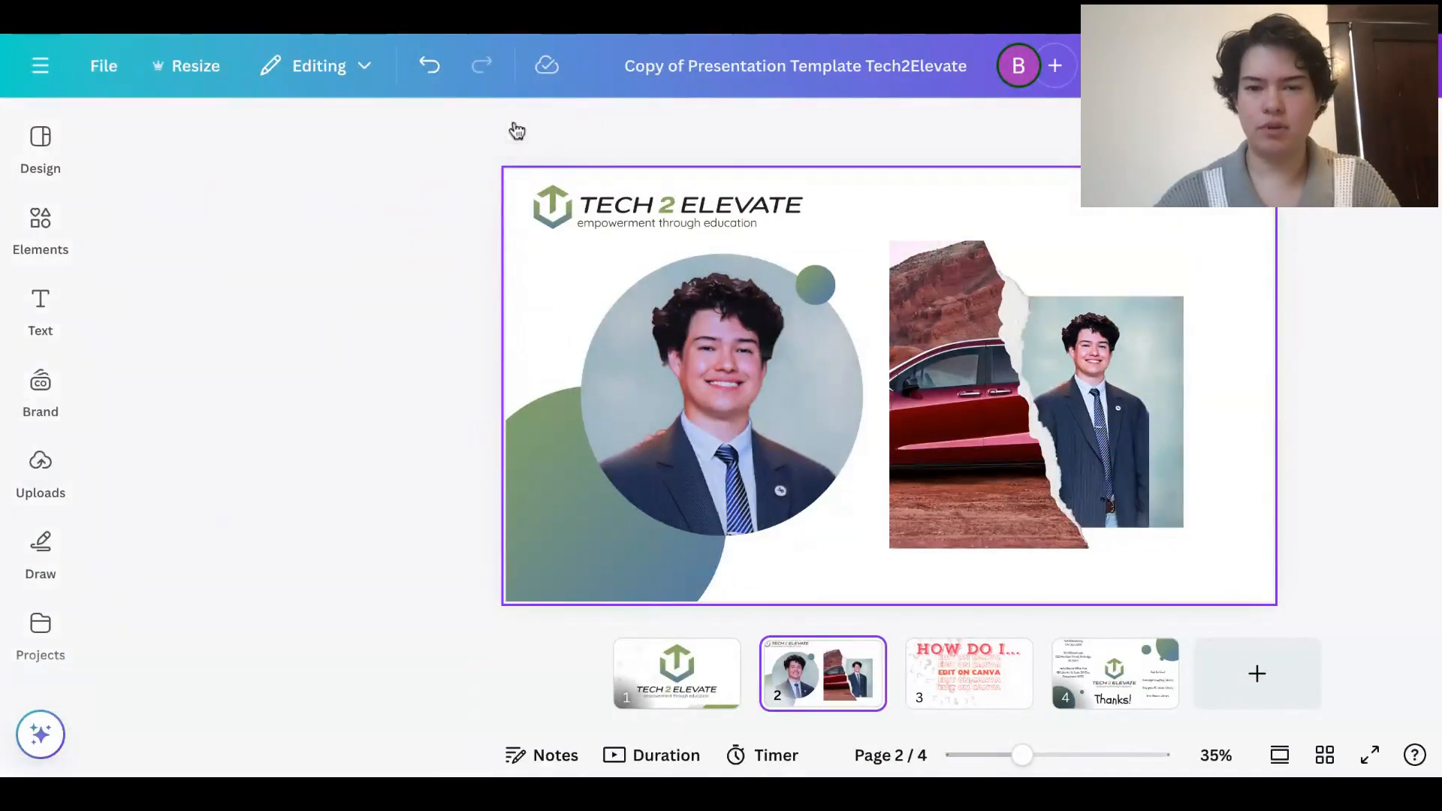
# Crop the portrait in the torn-paper frame by enlarging it, repositioning it and rotating it onto its side
pyautogui.doubleClick(952, 416)
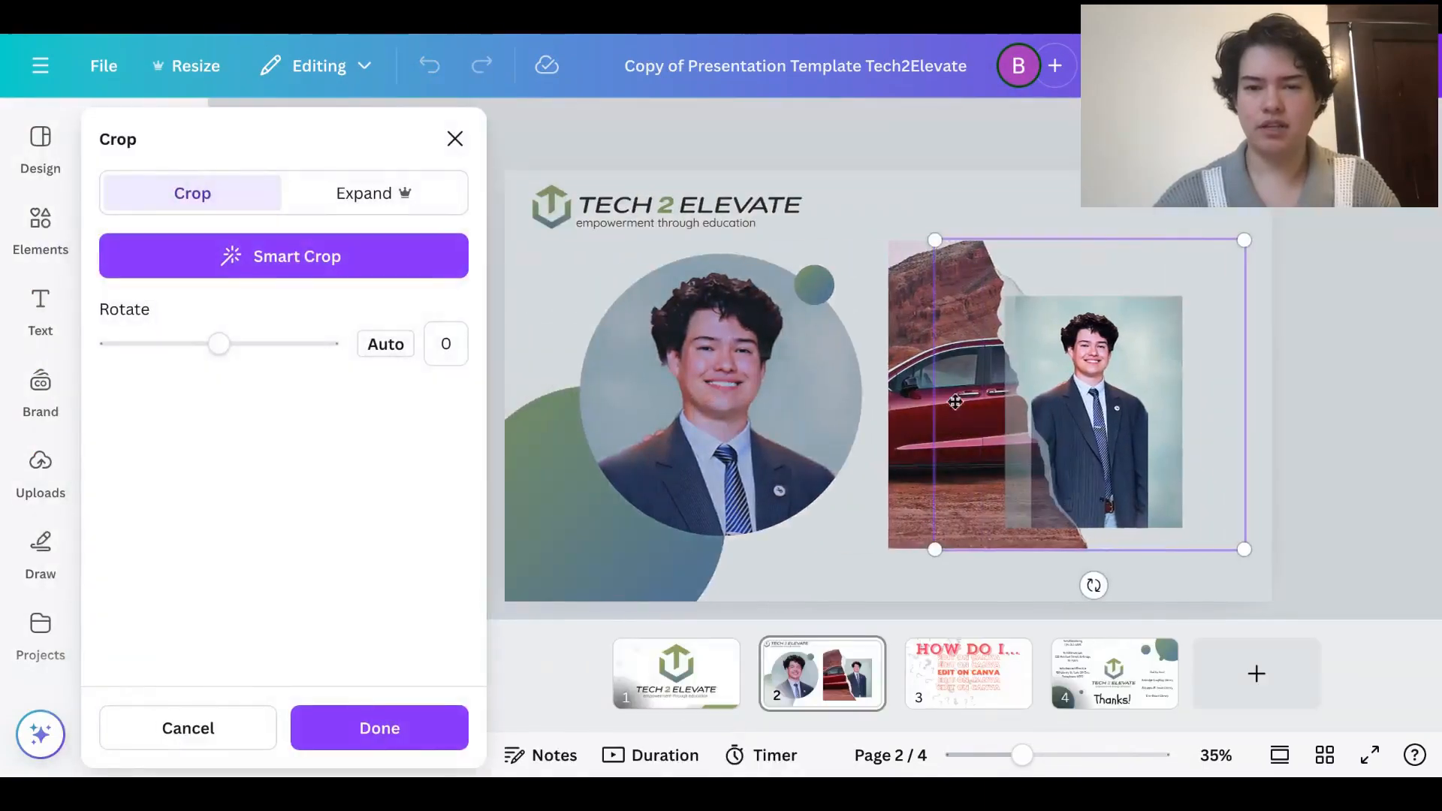
pyautogui.moveTo(934, 245); pyautogui.dragTo(736, 90)
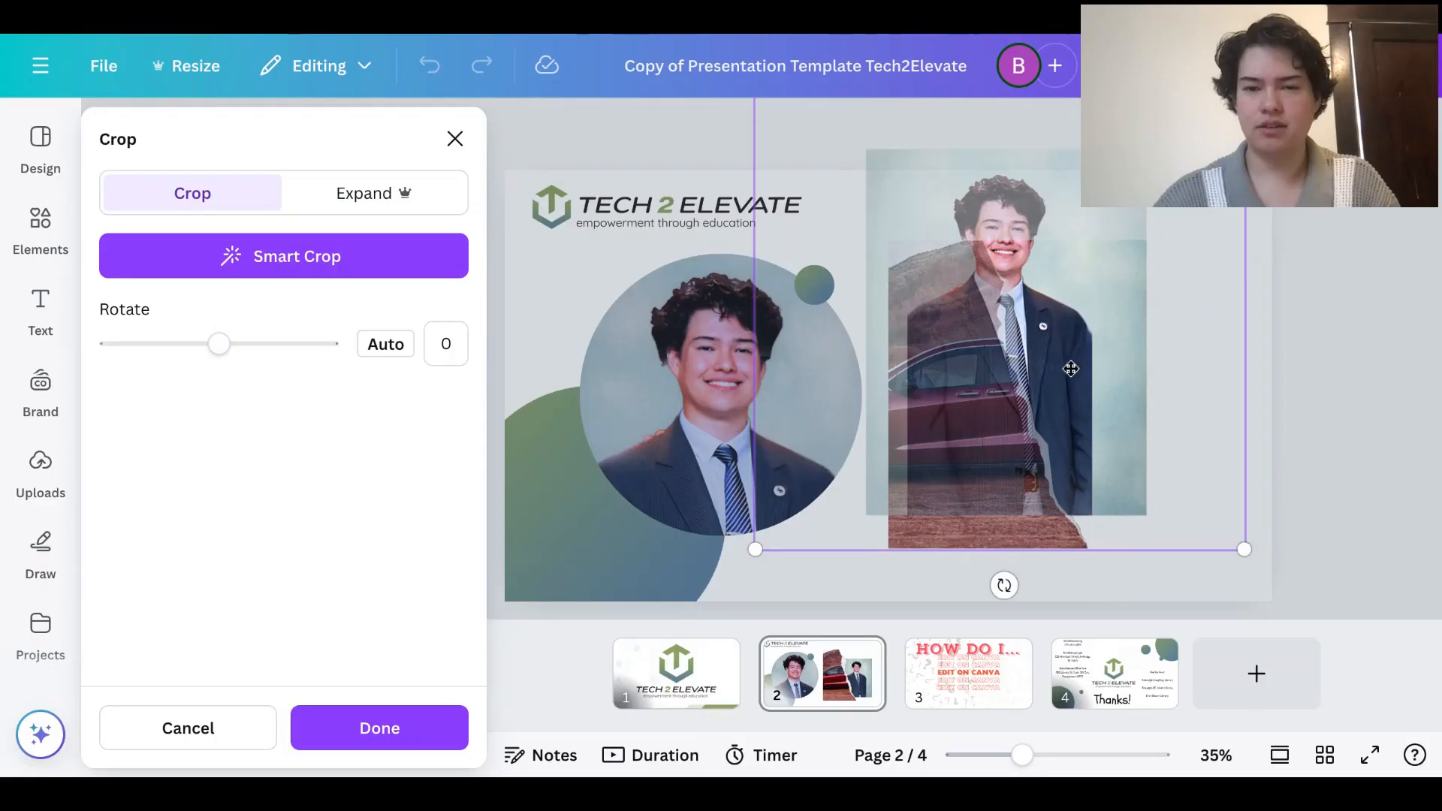
pyautogui.moveTo(1082, 380); pyautogui.dragTo(1157, 476)
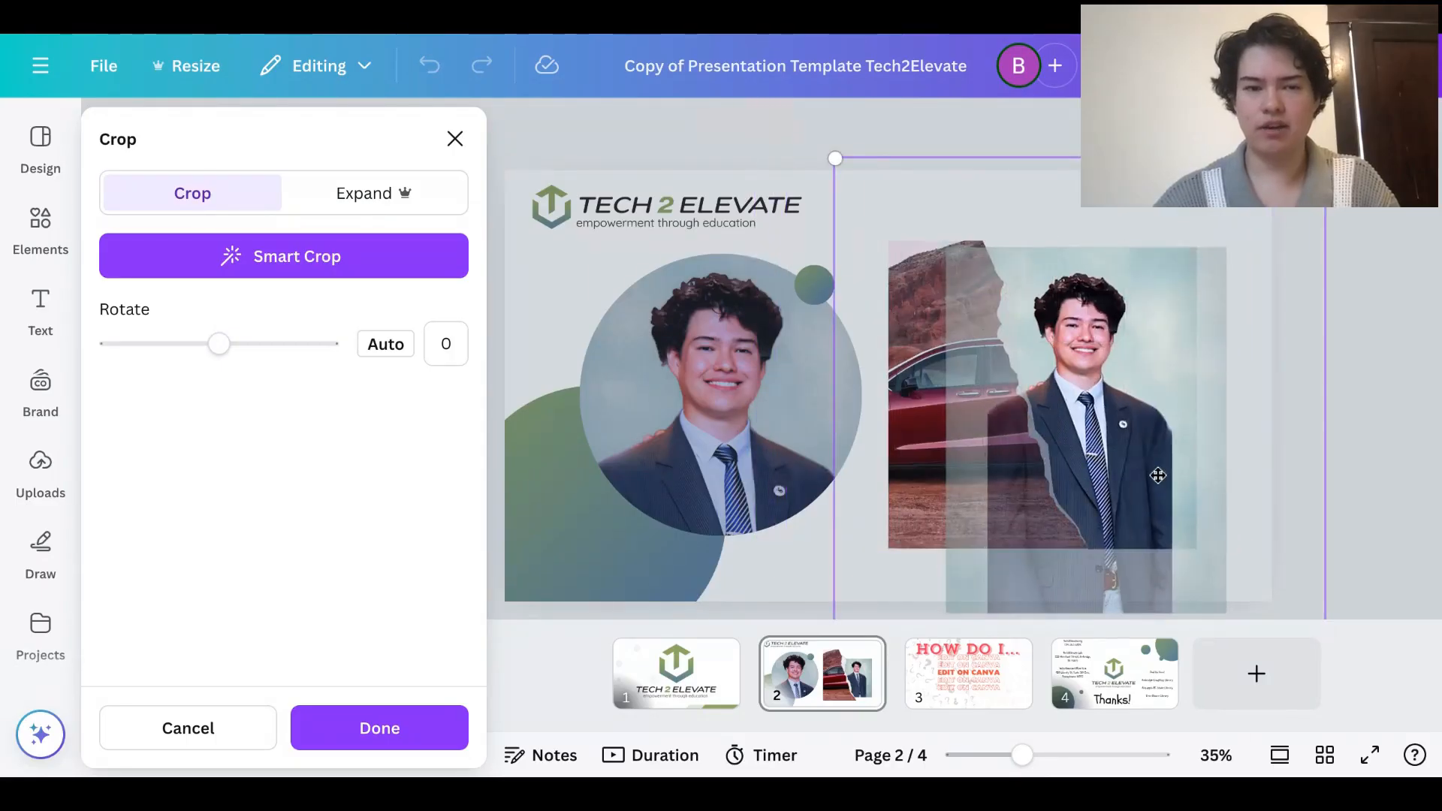
pyautogui.moveTo(219, 343); pyautogui.dragTo(270, 352)
pyautogui.click(756, 560)
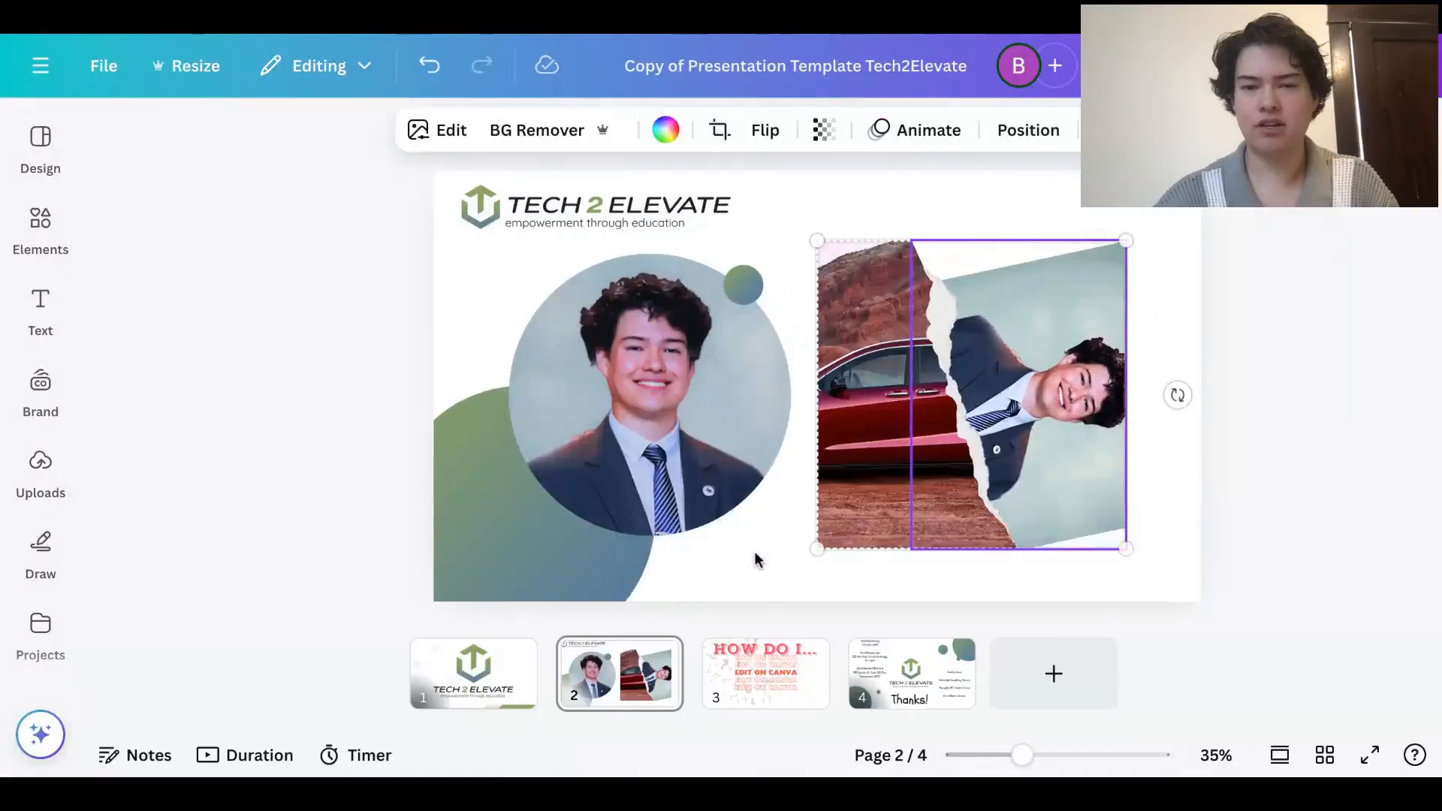
pyautogui.click(1103, 478)
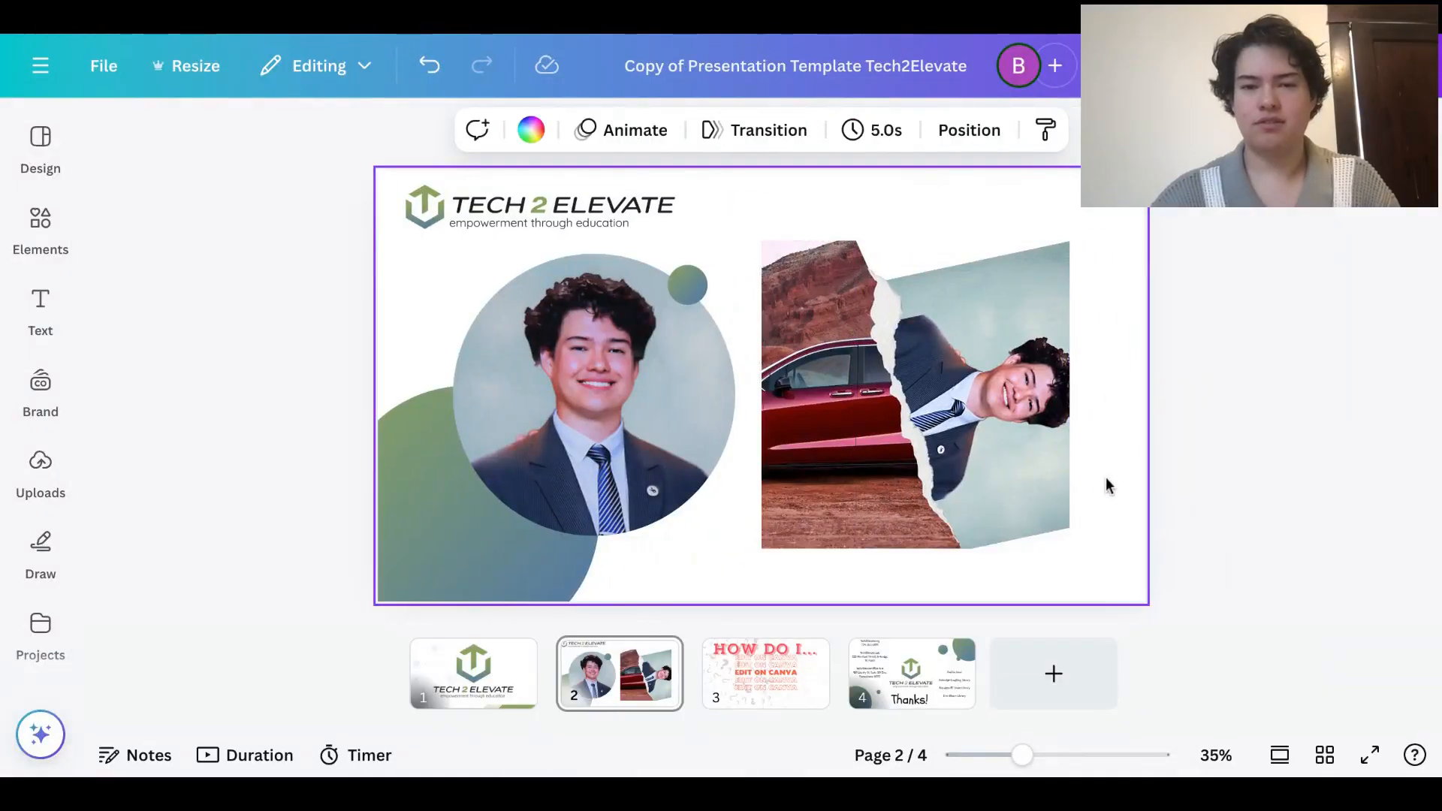
# Adjust the car photo's crop in the torn-paper frame by enlarging and shifting it to show the car's front
pyautogui.doubleClick(878, 423)
pyautogui.moveTo(974, 415); pyautogui.dragTo(1008, 347)
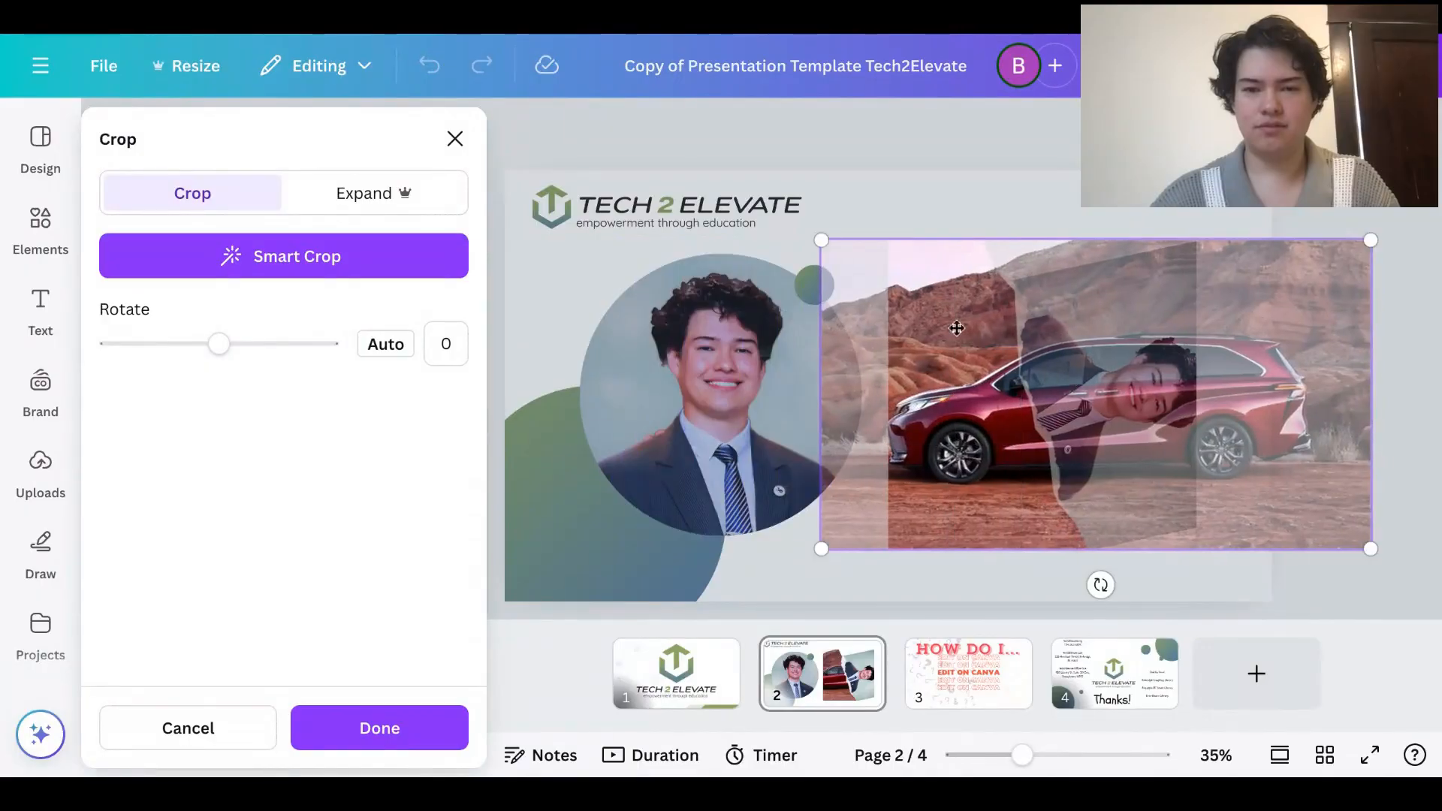
pyautogui.moveTo(808, 249); pyautogui.dragTo(671, 154)
pyautogui.moveTo(968, 379); pyautogui.dragTo(1015, 413)
pyautogui.click(755, 142)
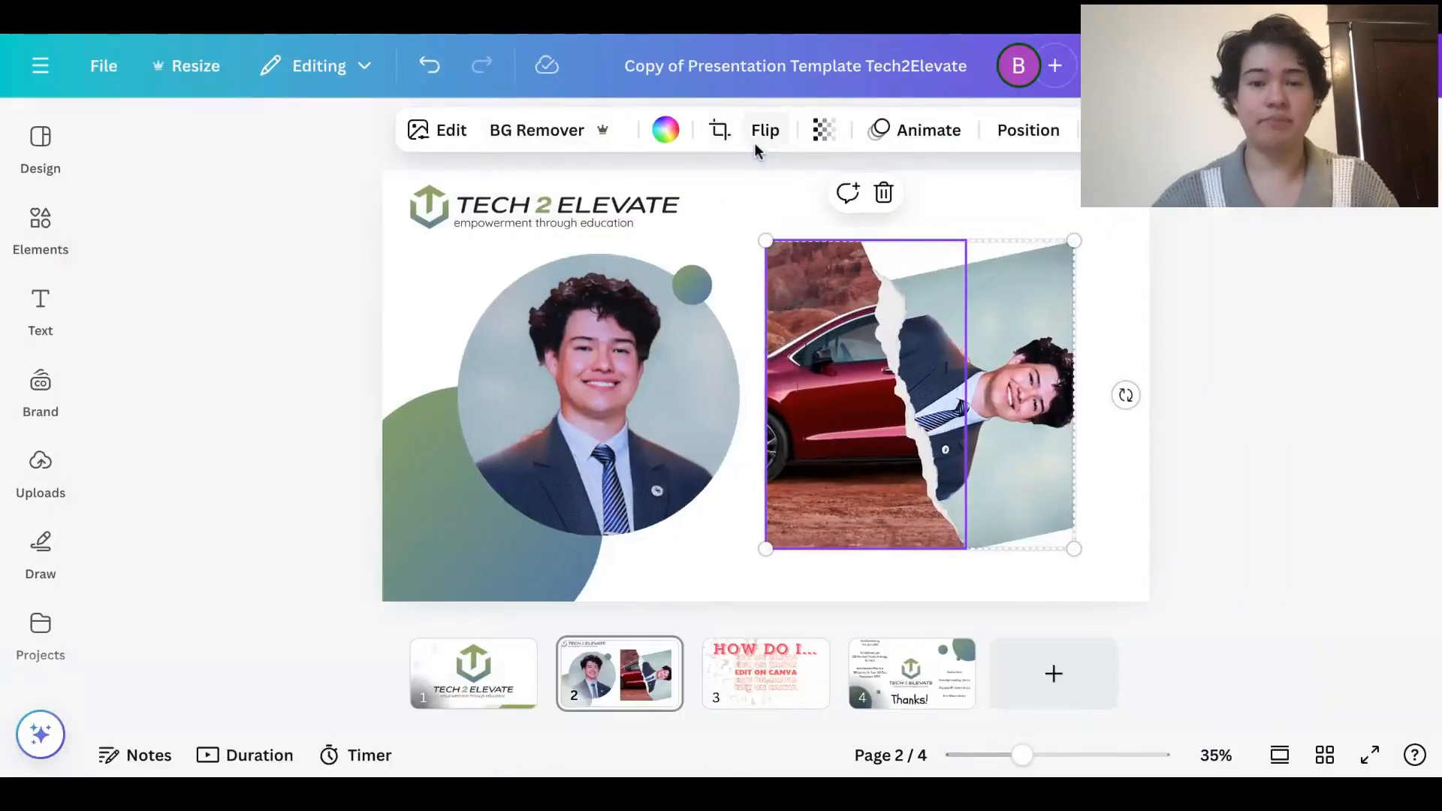
pyautogui.click(1120, 530)
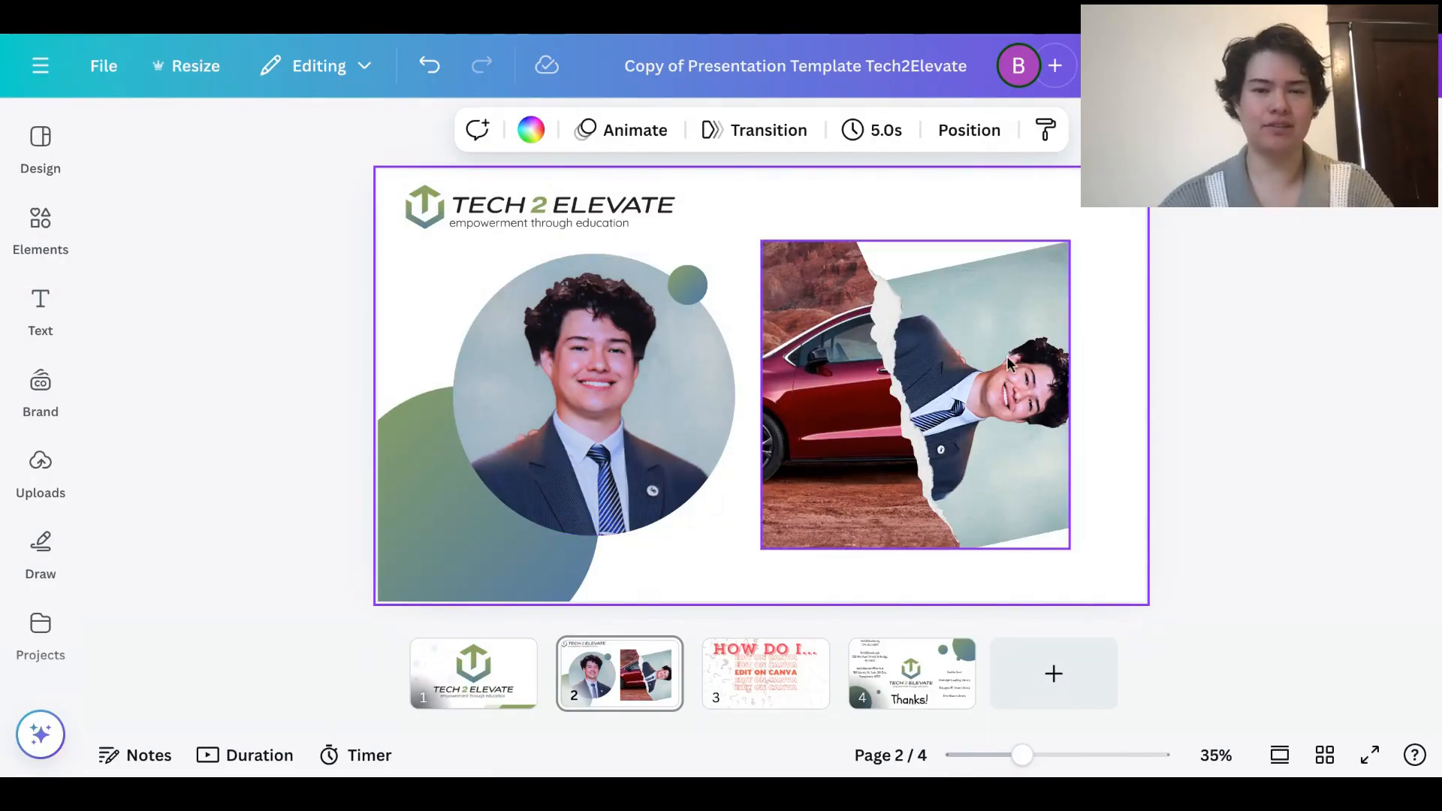
# Enlarge the small gradient circle overlapping the upper edge of the circular portrait
pyautogui.moveTo(702, 286)
pyautogui.mouseDown()
pyautogui.moveTo(516, 450)
pyautogui.moveTo(685, 278)
pyautogui.mouseUp()
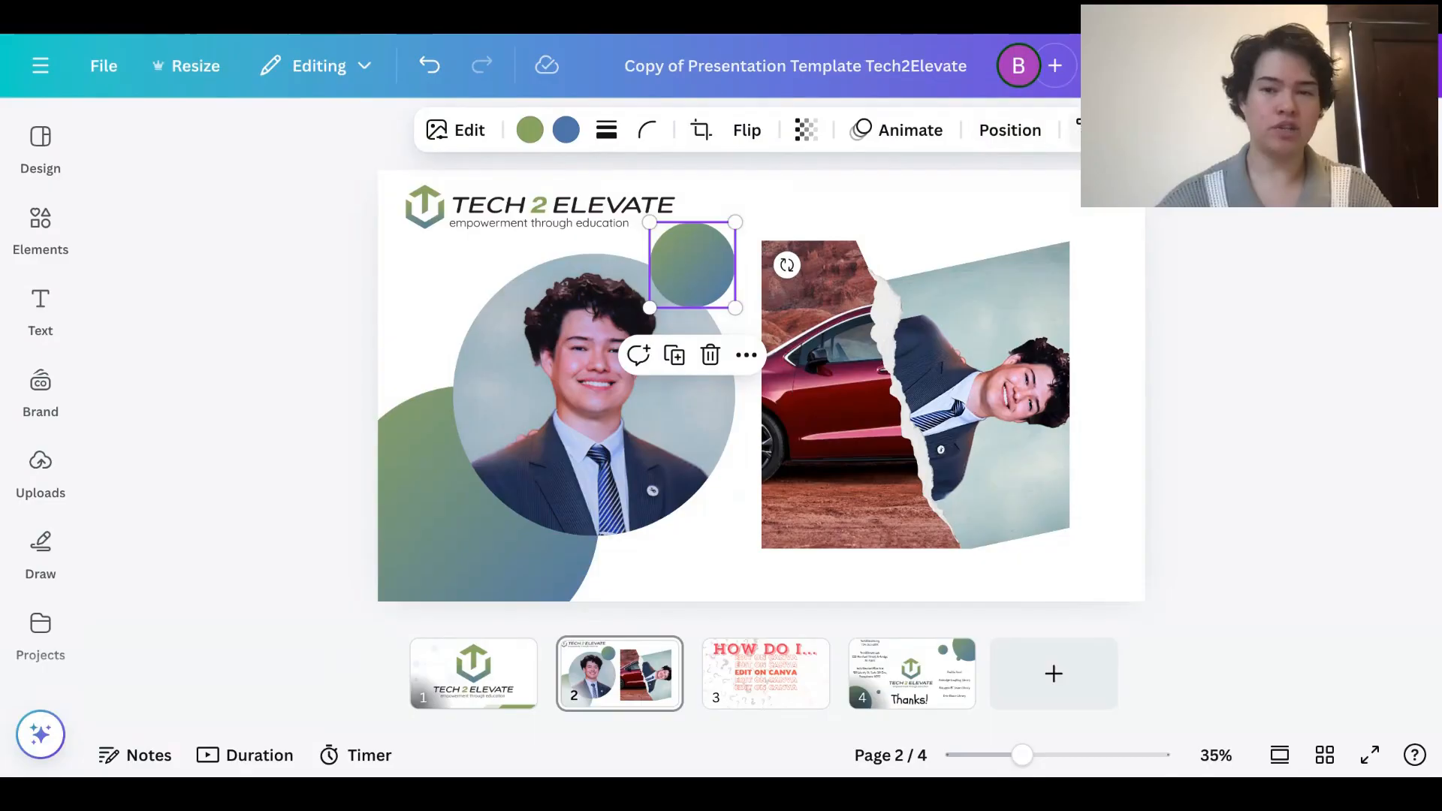
pyautogui.click(1055, 66)
pyautogui.click(1216, 568)
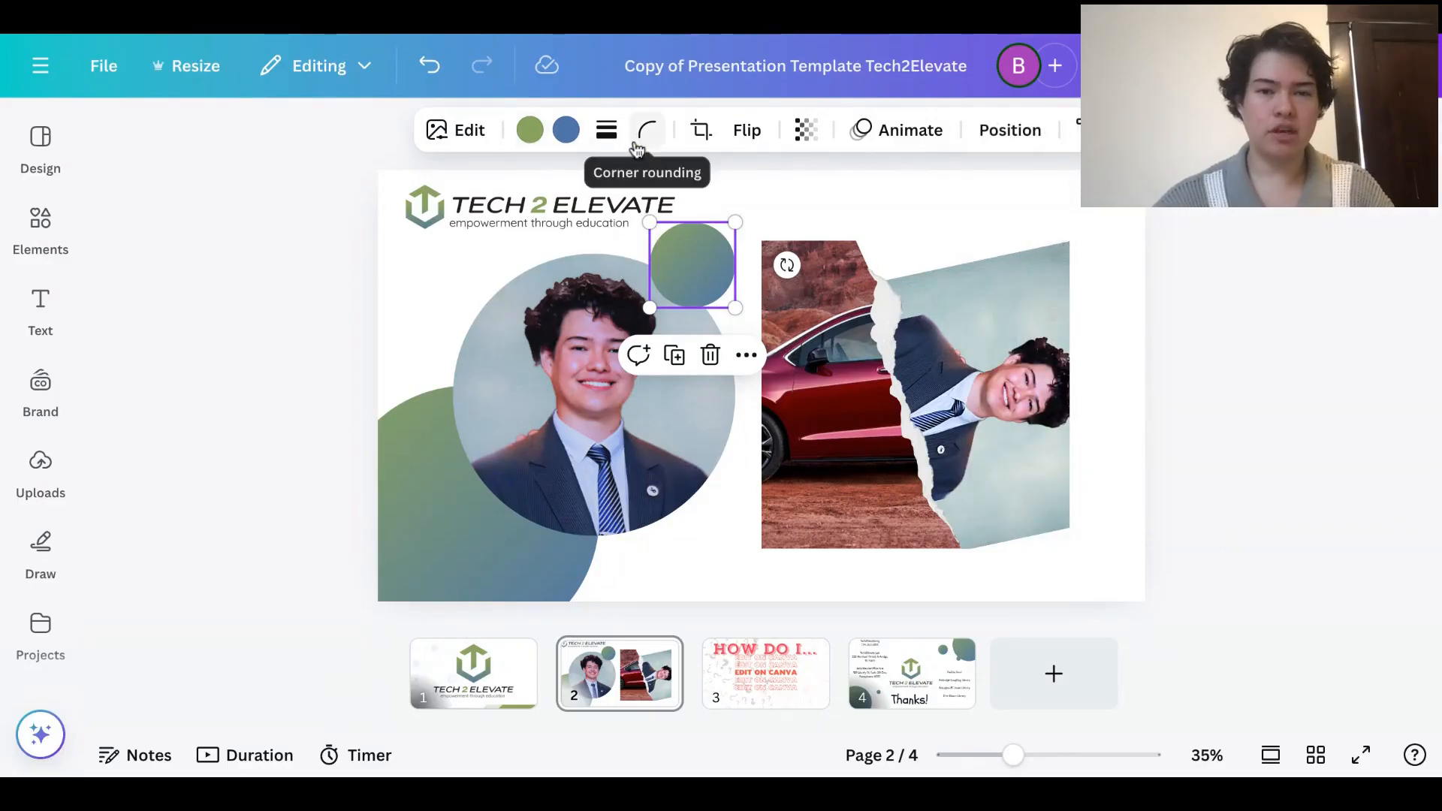
# Try flipping the gradient circle horizontally and vertically
pyautogui.click(744, 135)
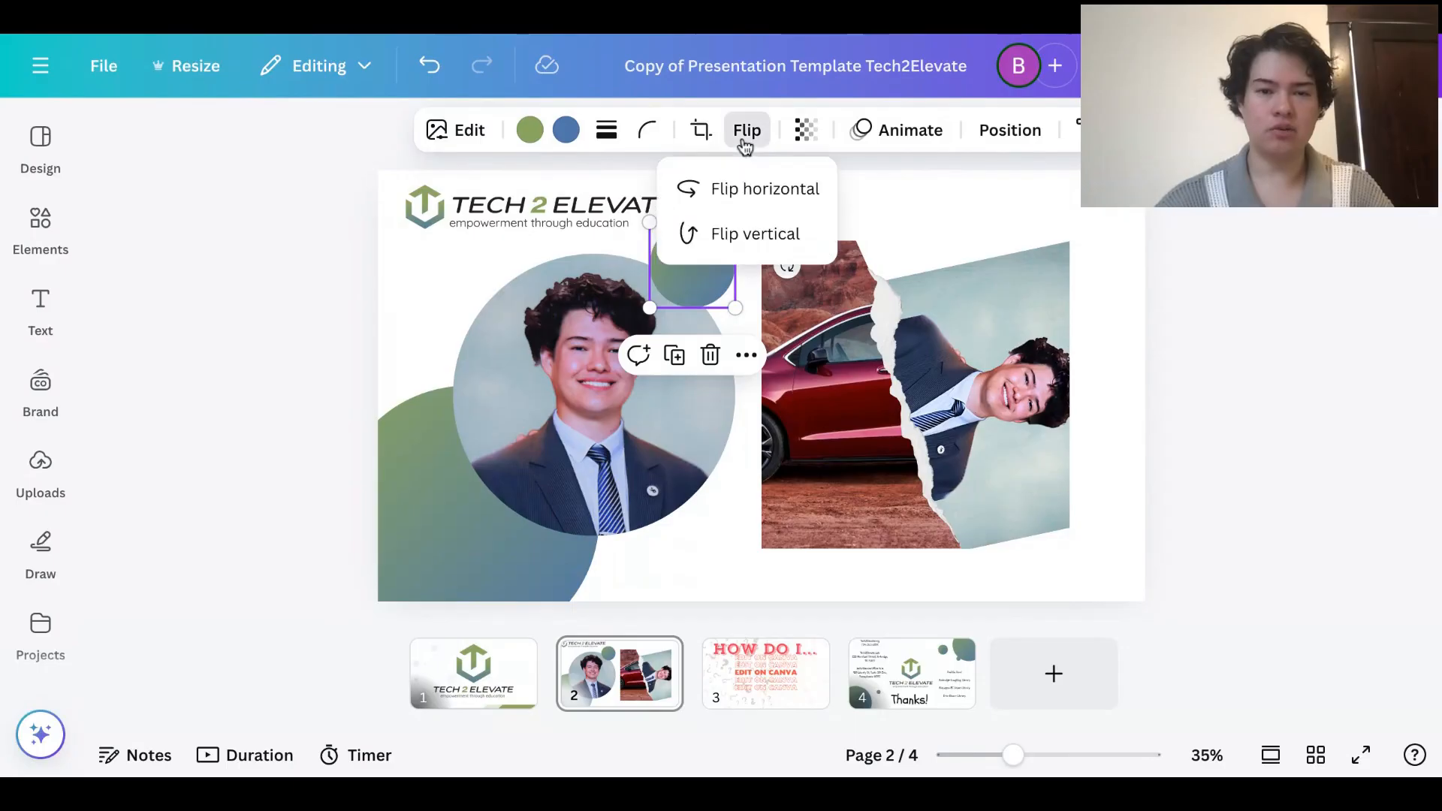
pyautogui.click(762, 198)
pyautogui.click(759, 238)
pyautogui.click(759, 237)
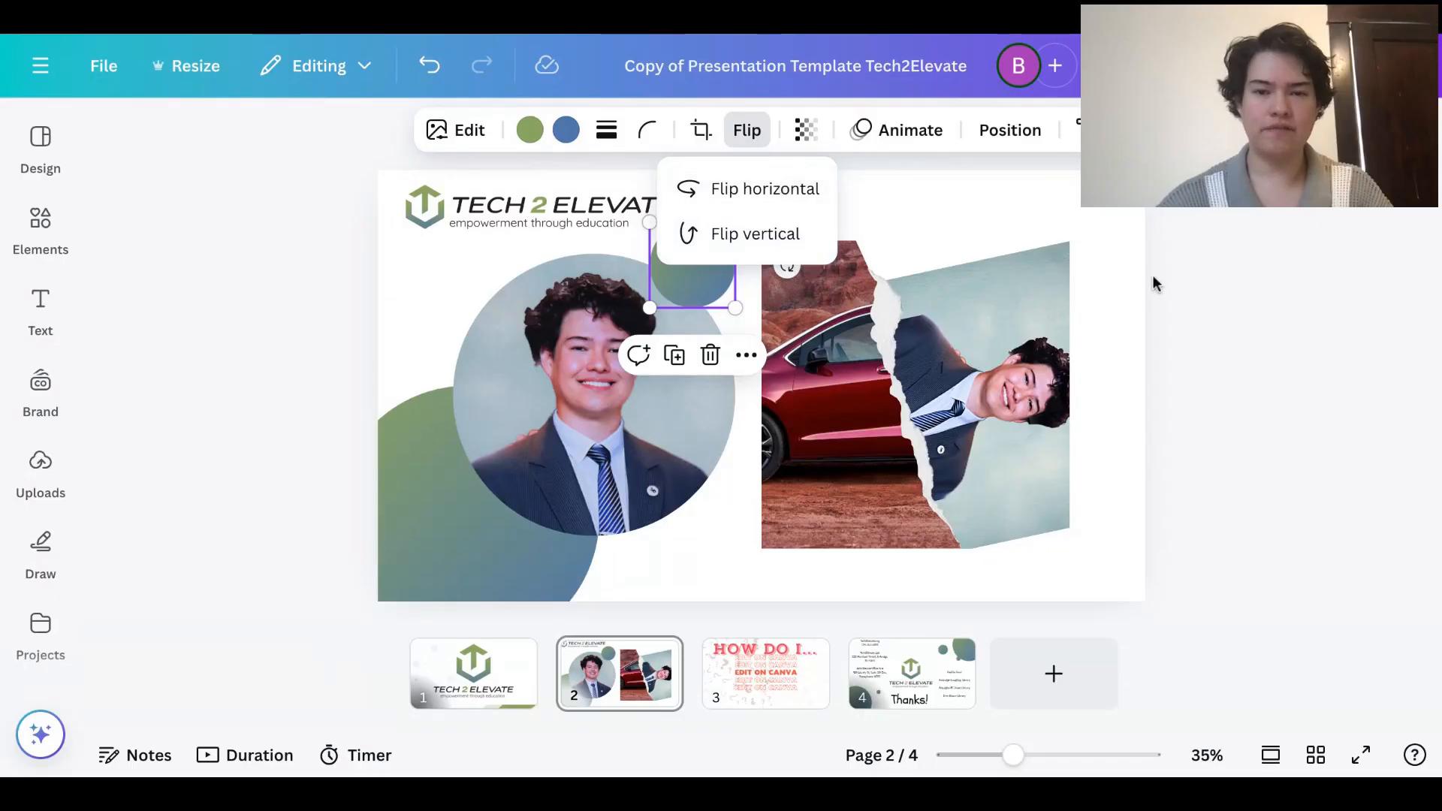
pyautogui.click(1092, 315)
pyautogui.click(1093, 318)
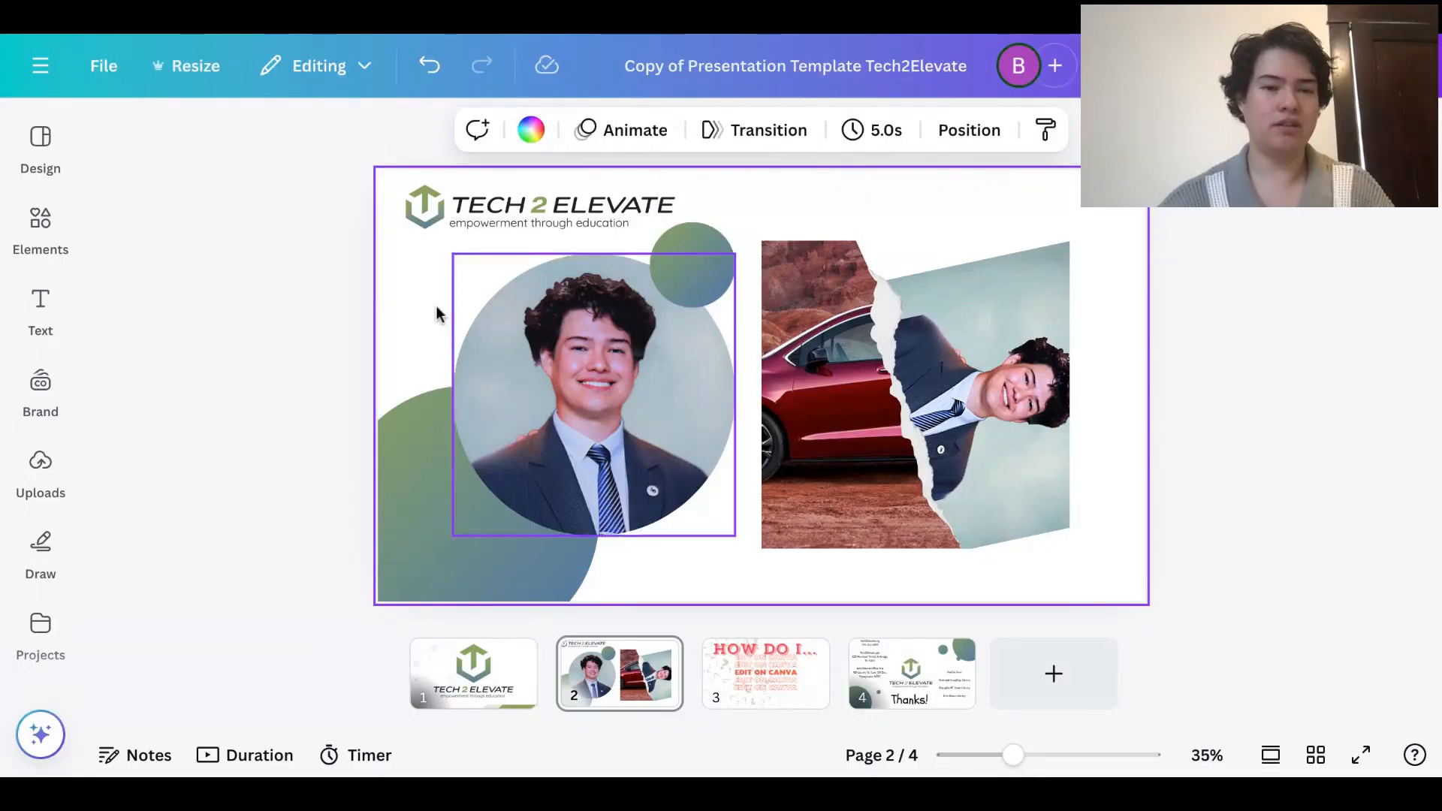
# Shrink the circular portrait frame slightly and position it over the large gradient circle
pyautogui.click(640, 394)
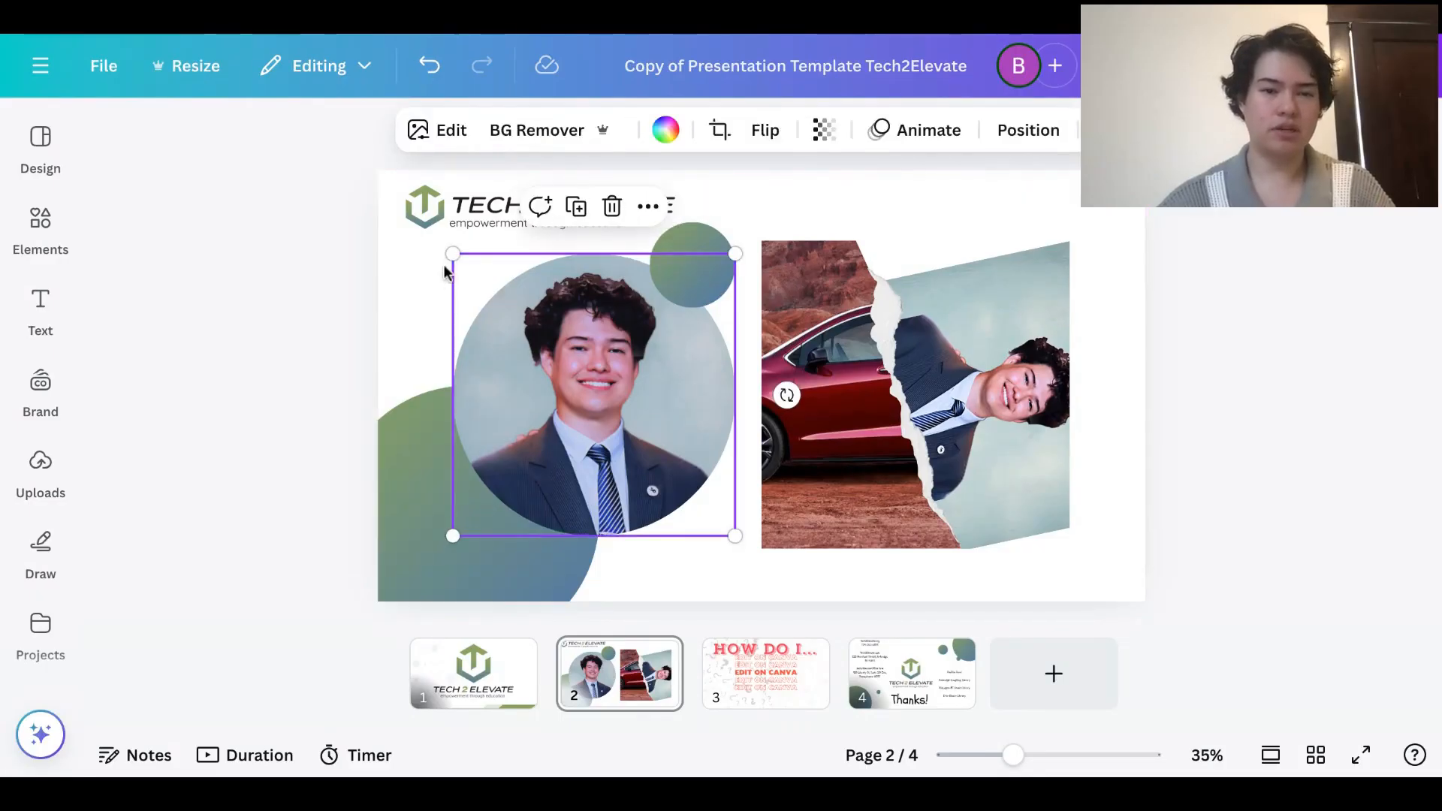
pyautogui.moveTo(399, 211); pyautogui.dragTo(466, 312)
pyautogui.click(438, 315)
pyautogui.click(547, 372)
pyautogui.moveTo(548, 371); pyautogui.dragTo(510, 343)
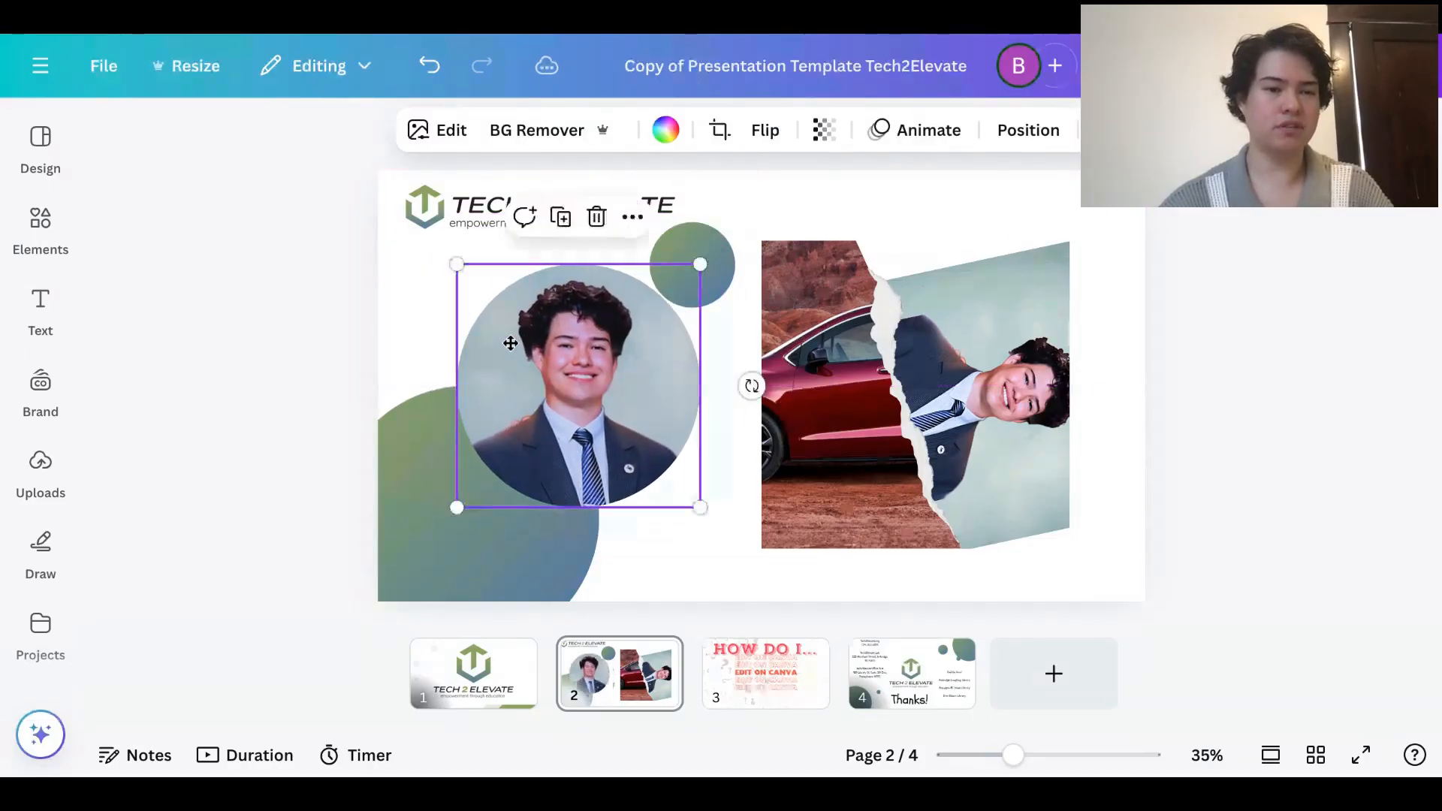
# Browse the available elements, then the text styles and font combinations
pyautogui.click(41, 226)
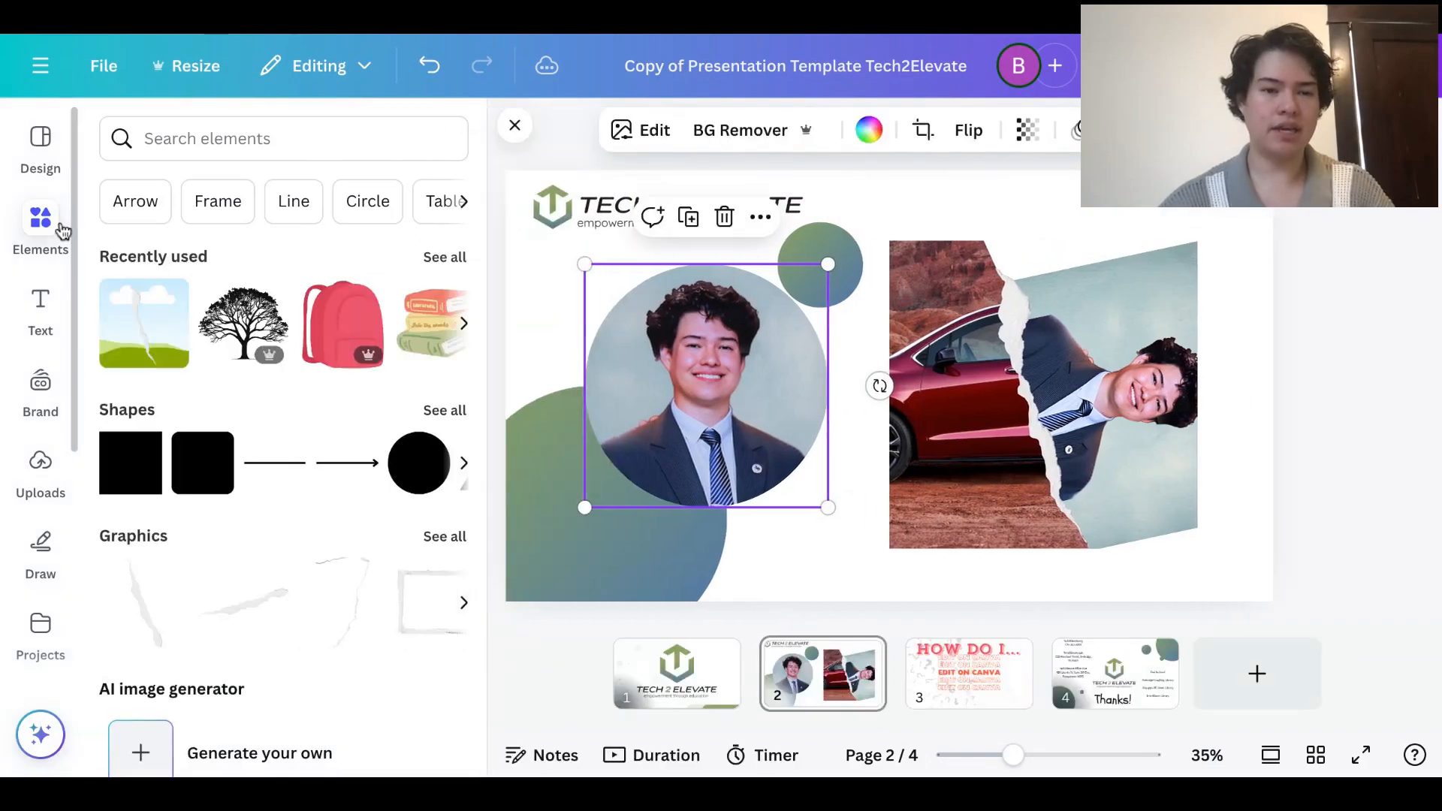
pyautogui.scroll(-2, 258, 526)
pyautogui.scroll(2, 258, 526)
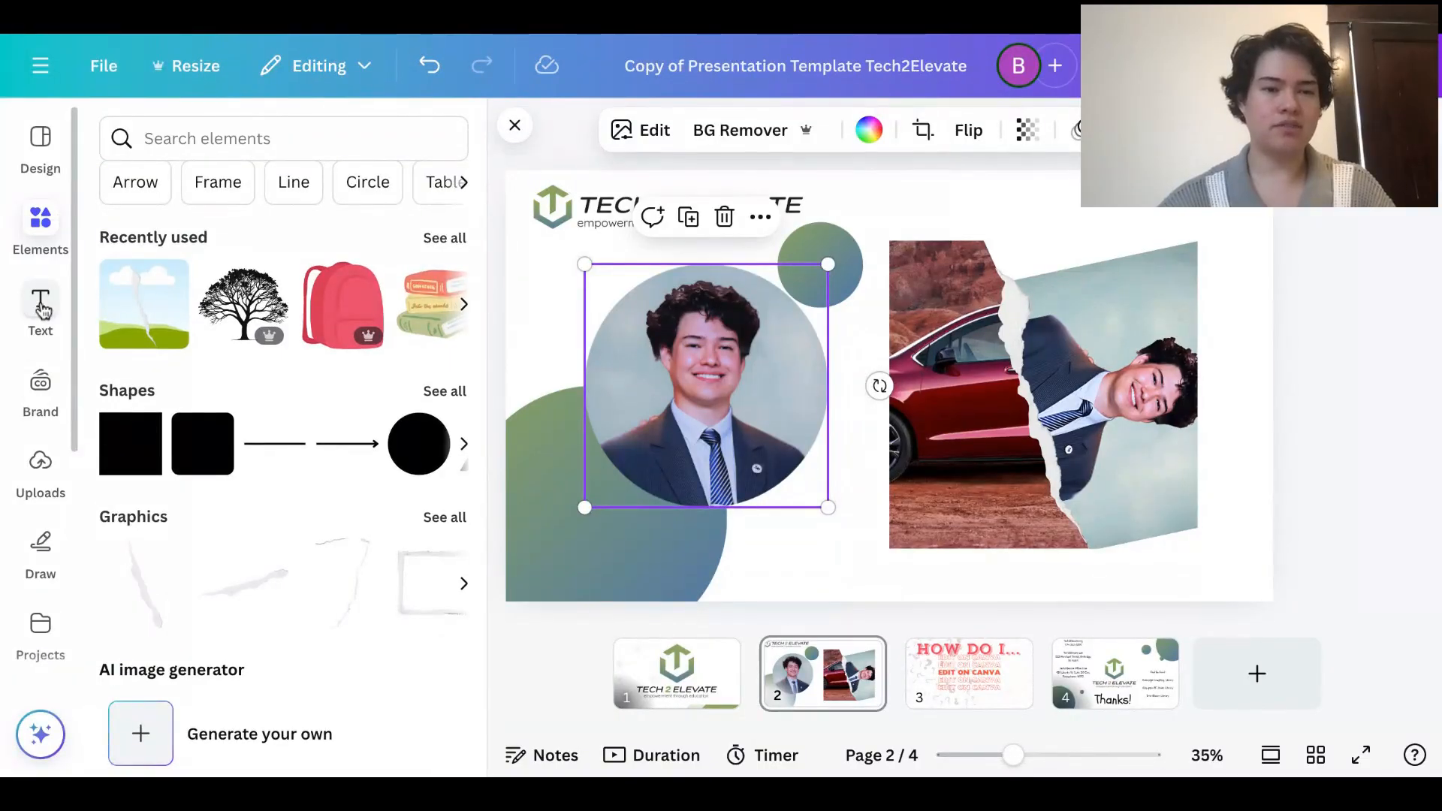
pyautogui.click(41, 308)
pyautogui.scroll(-6, 308, 544)
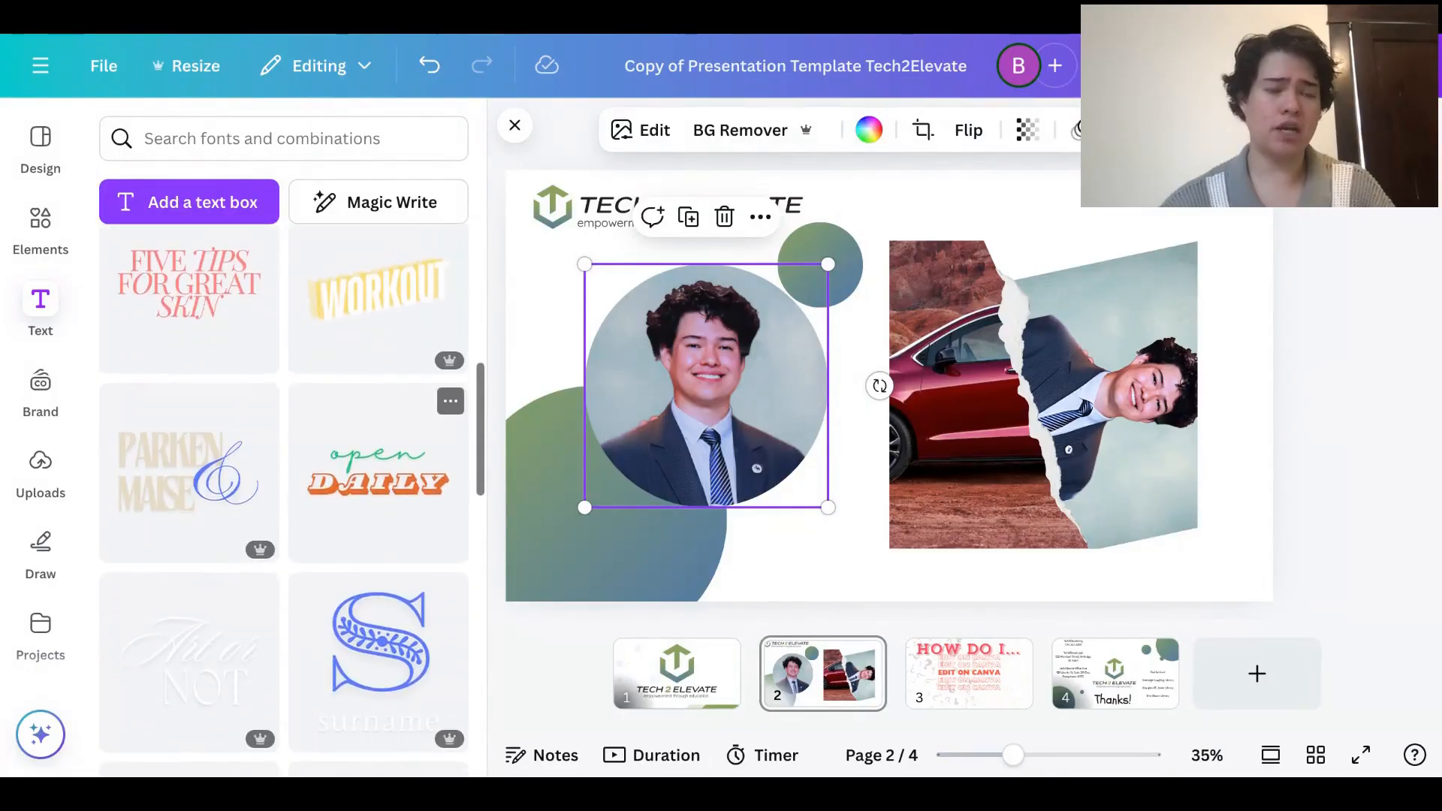
pyautogui.scroll(-3, 375, 483)
pyautogui.scroll(-3, 375, 483)
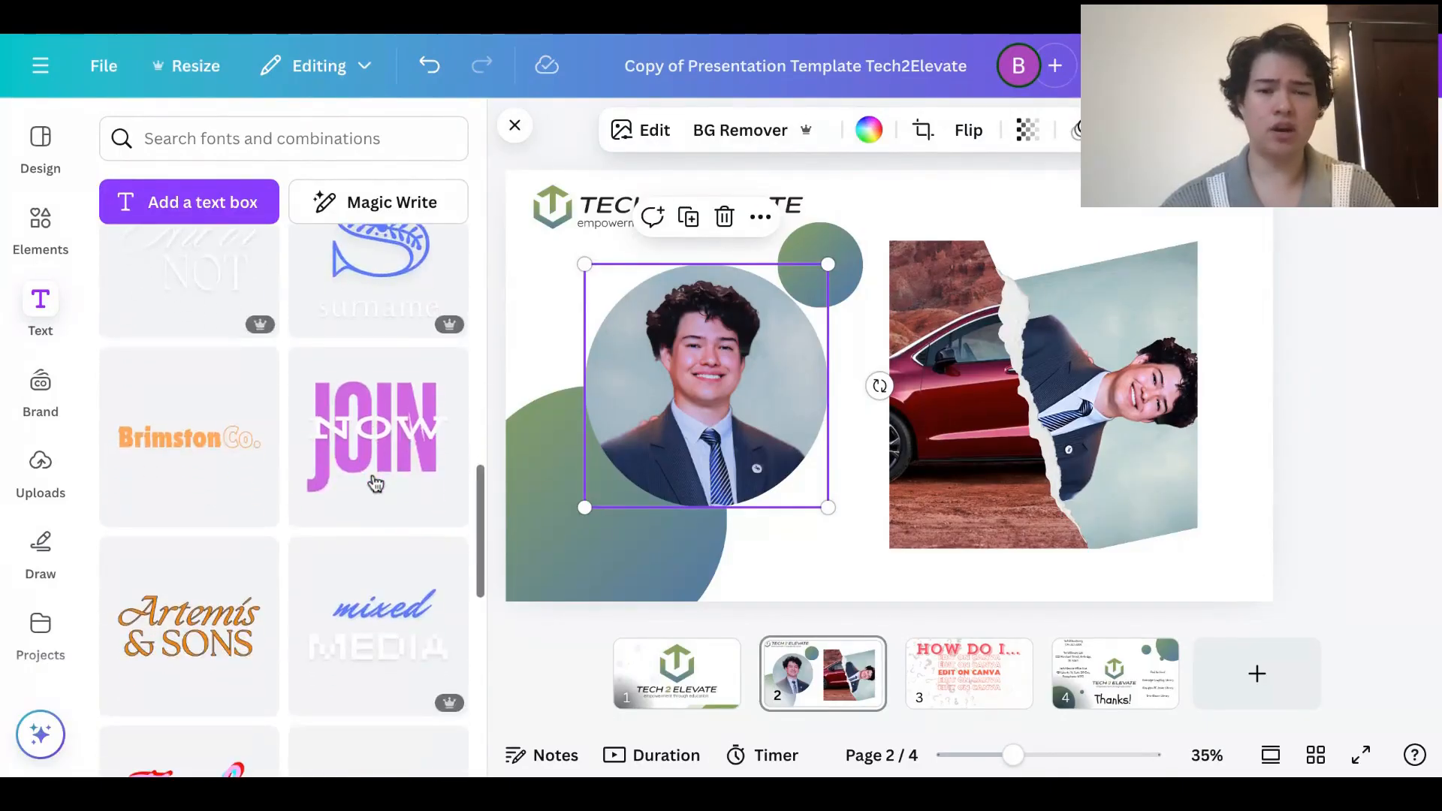
pyautogui.scroll(10, 389, 451)
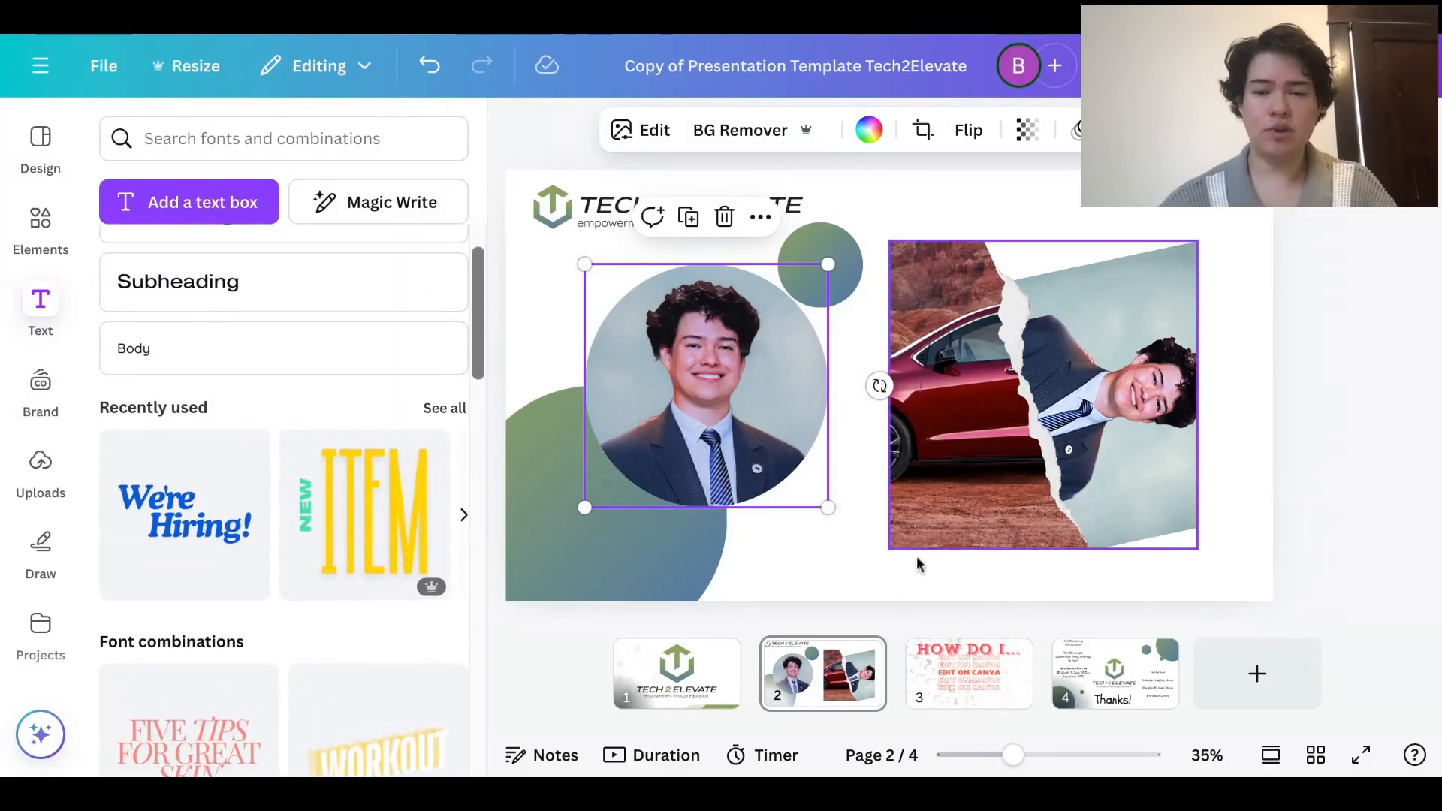
# Present the design in full screen and advance from page 2 to the closing Thanks page
pyautogui.click(1251, 66)
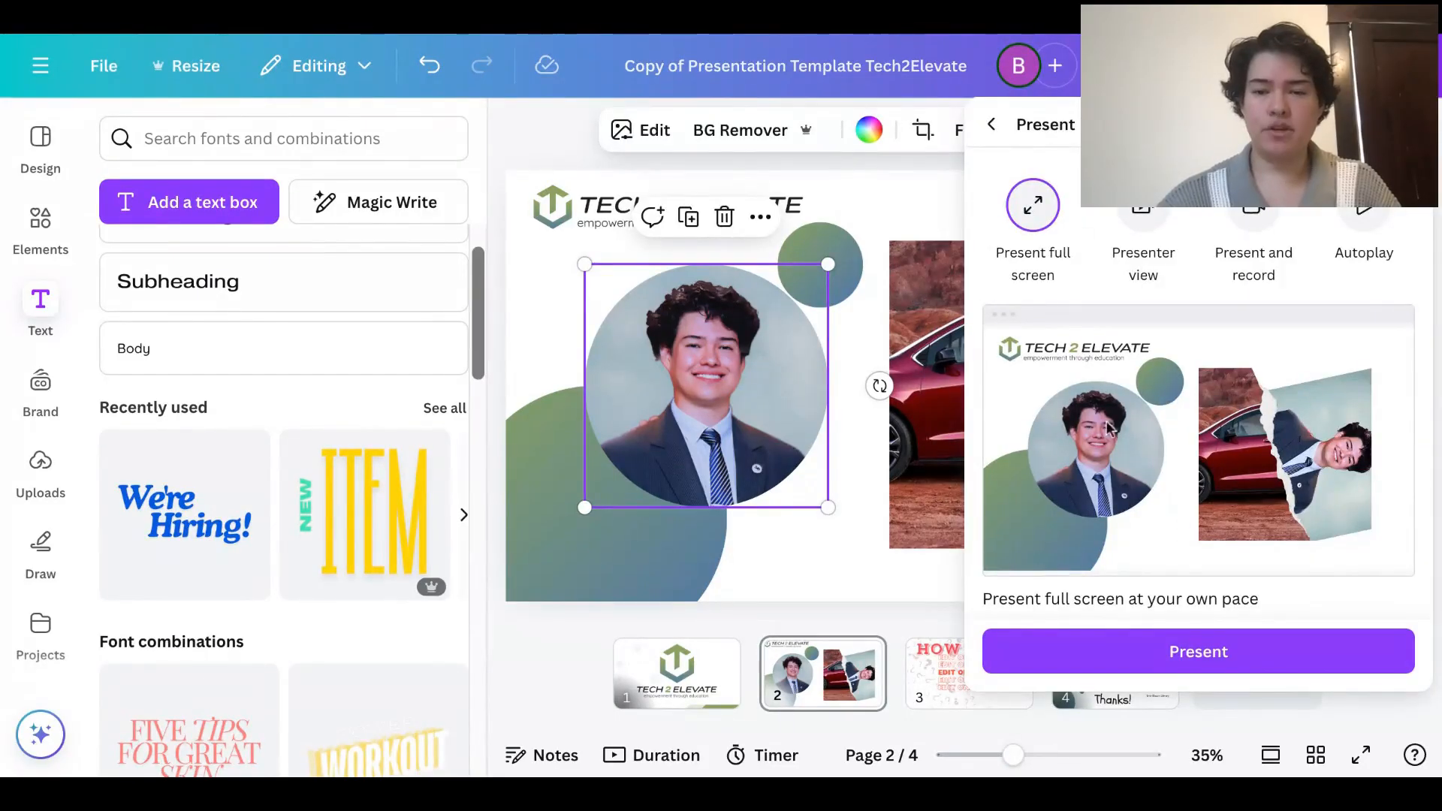
pyautogui.click(1188, 659)
pyautogui.click(1250, 475)
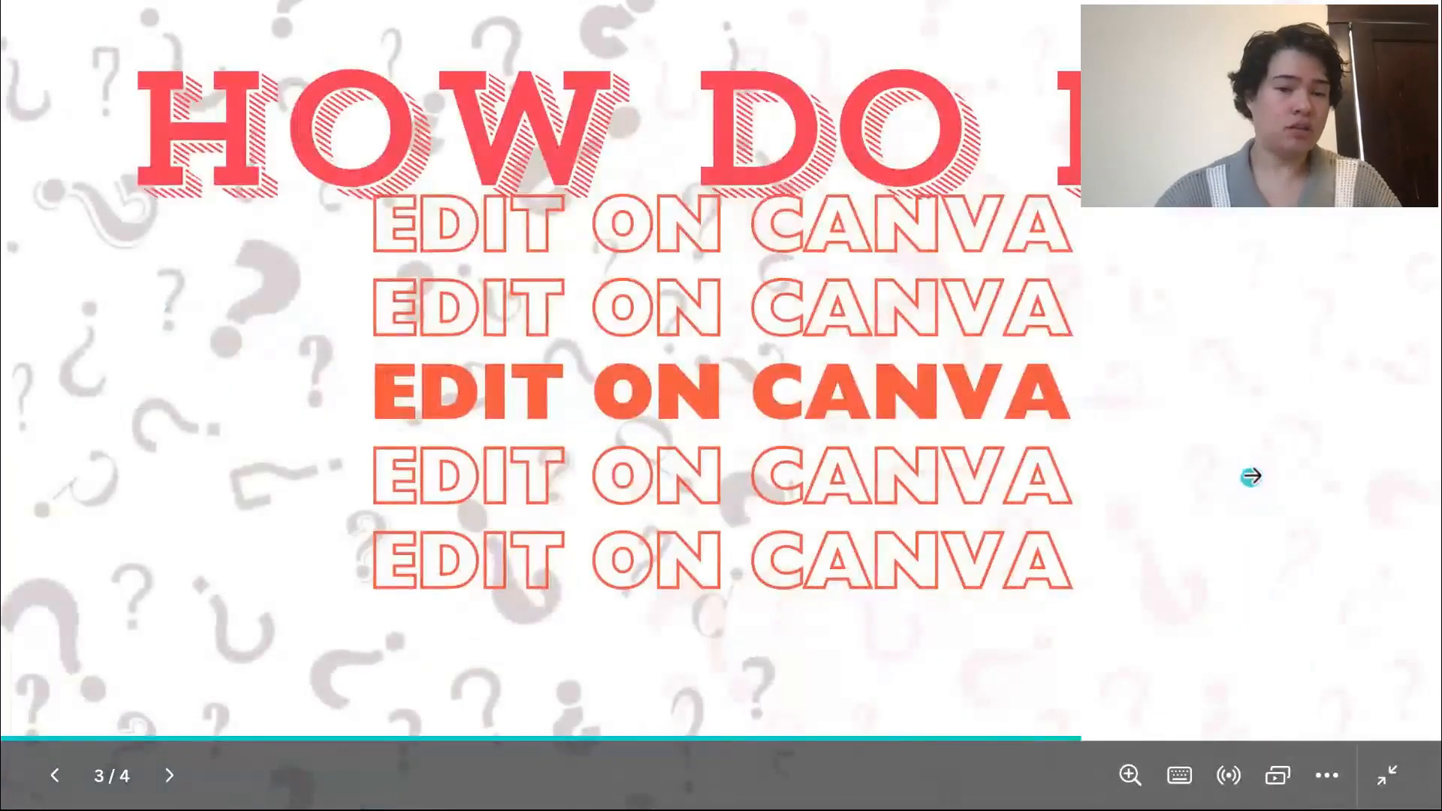
pyautogui.click(1251, 477)
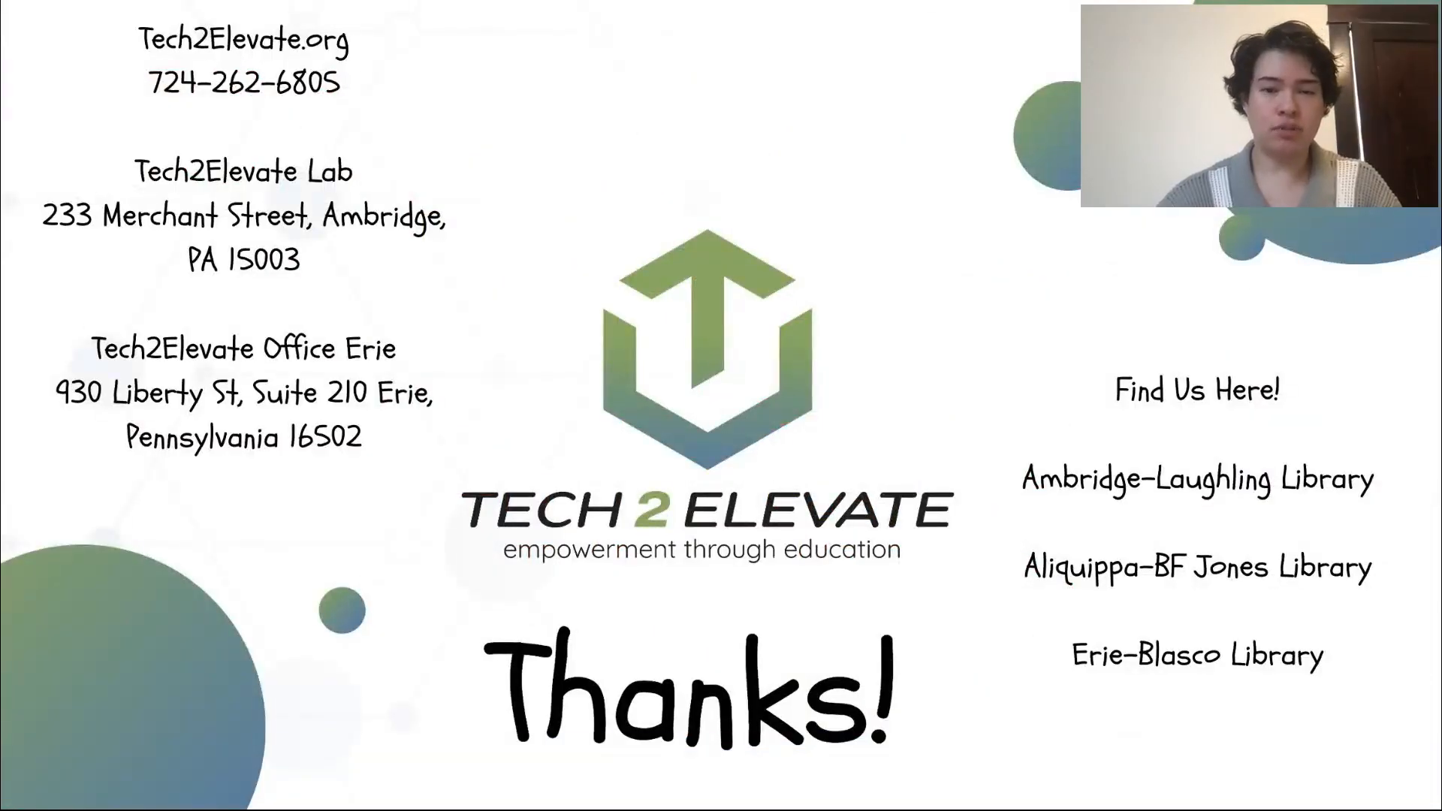